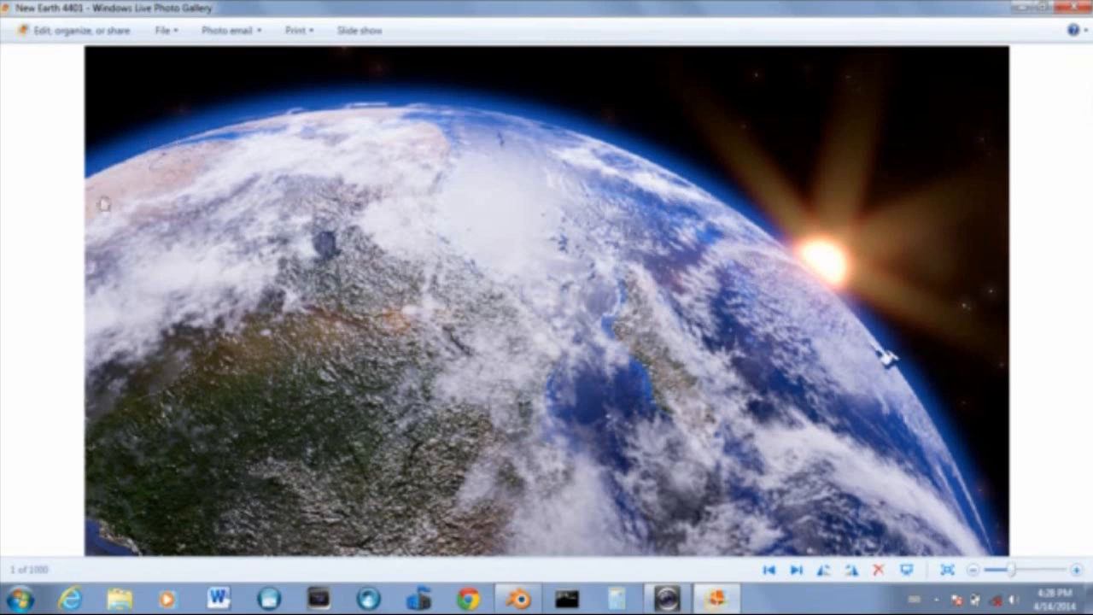
Switch to Blender, compare the Earth scene's solid and wireframe display, and view the innermost sphere's material
click(518, 601)
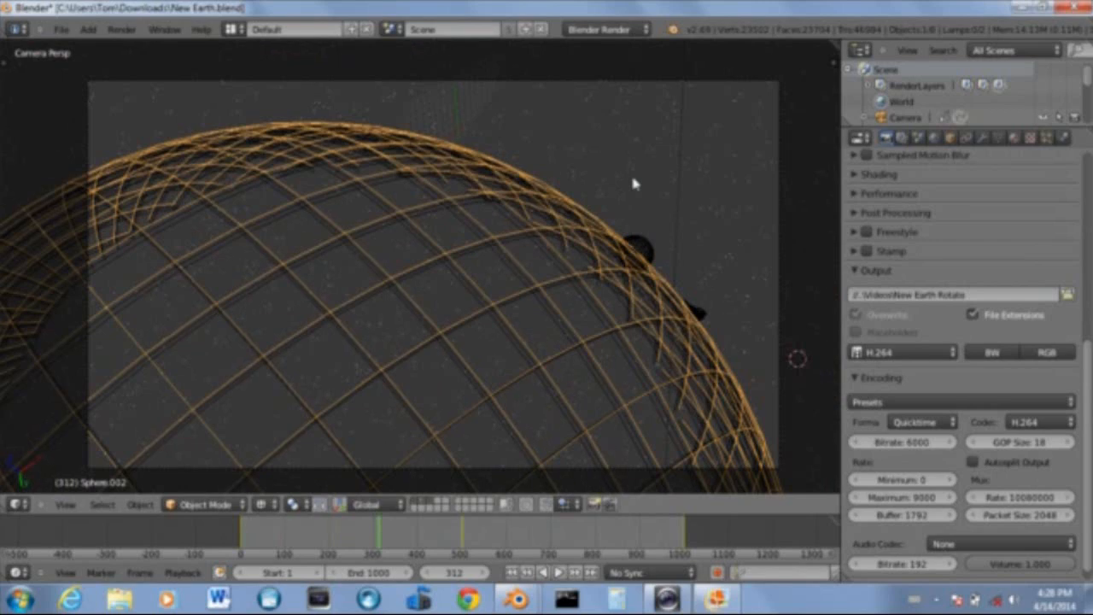
key(z)
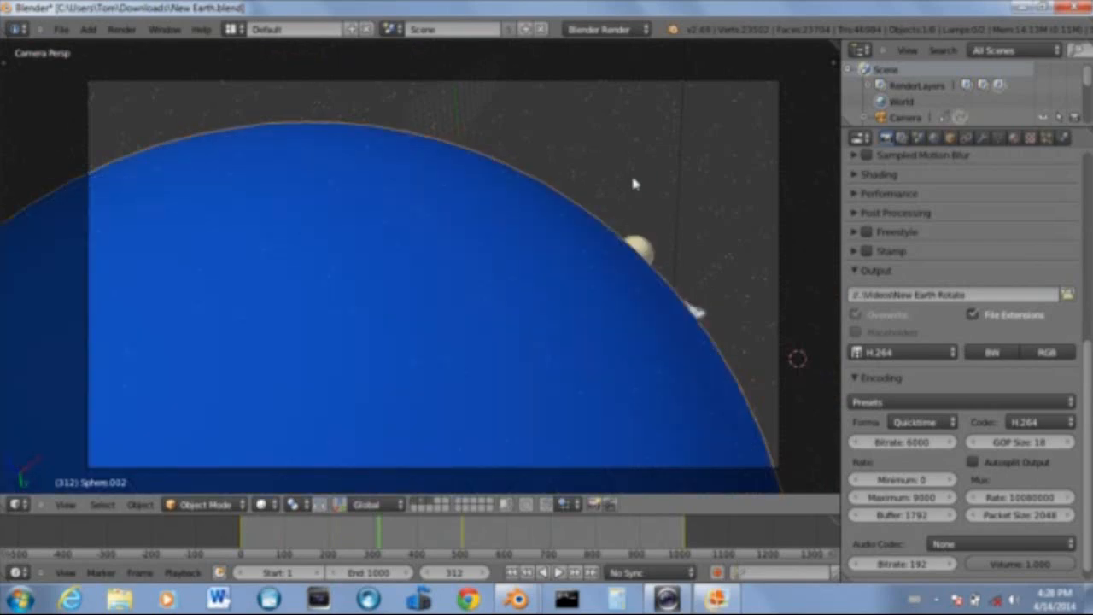
key(z)
scroll(543, 228, up, 8)
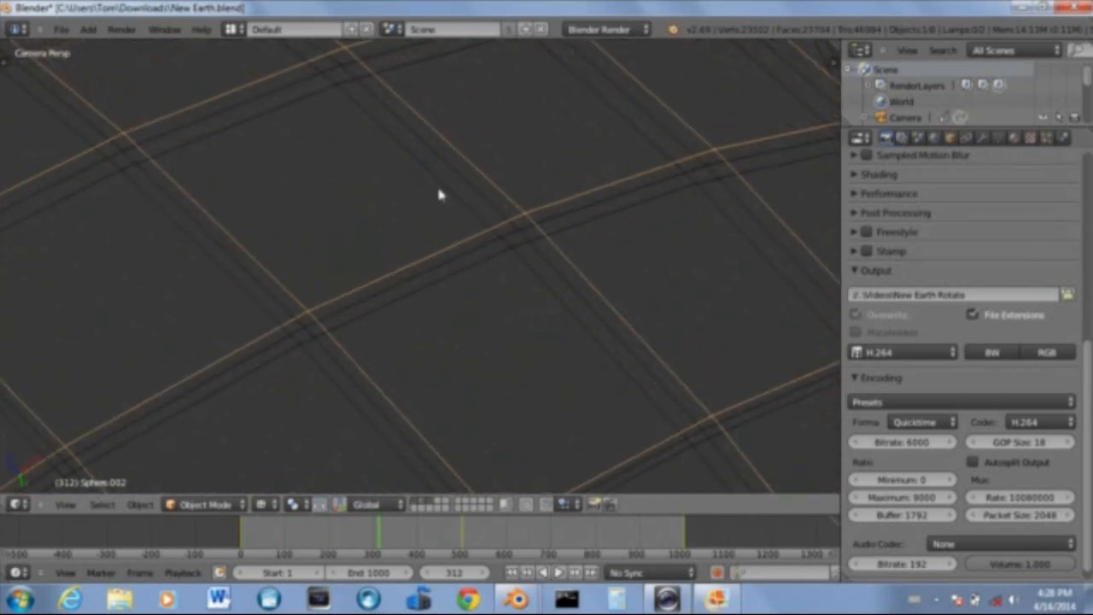
right_click(439, 191)
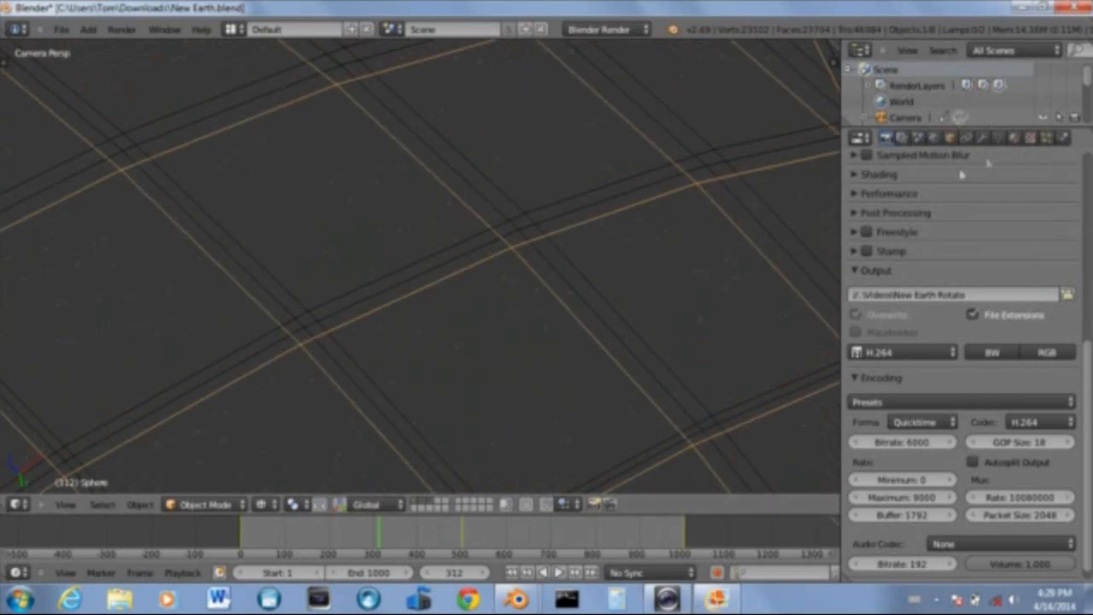
click(1014, 137)
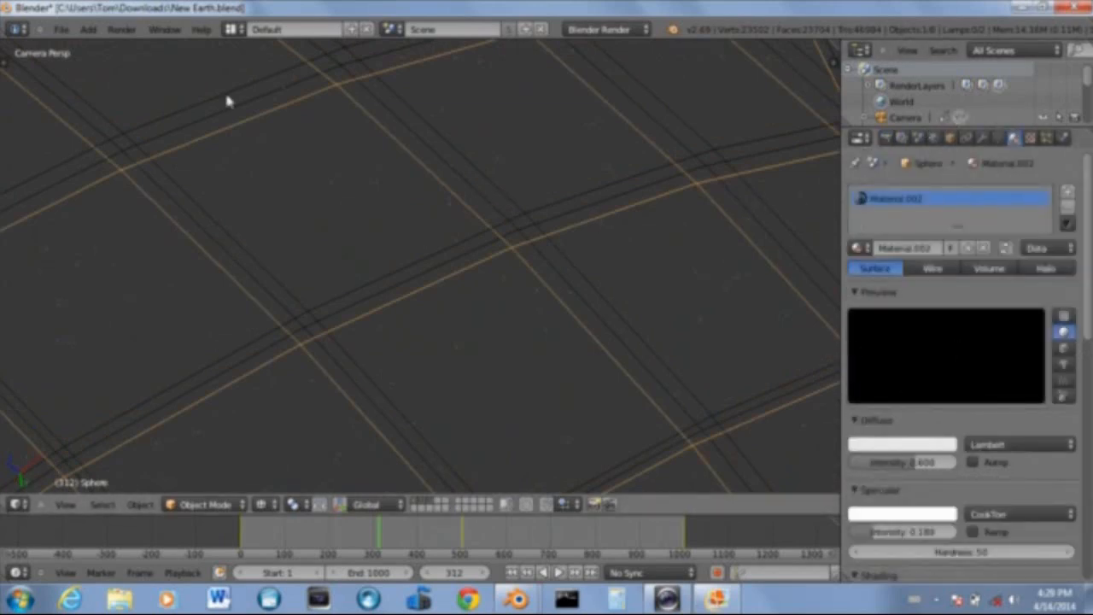
Select the middle sphere around the Earth and examine the preview of its transparent cloud material
scroll(472, 263, down, 10)
scroll(458, 246, up, 4)
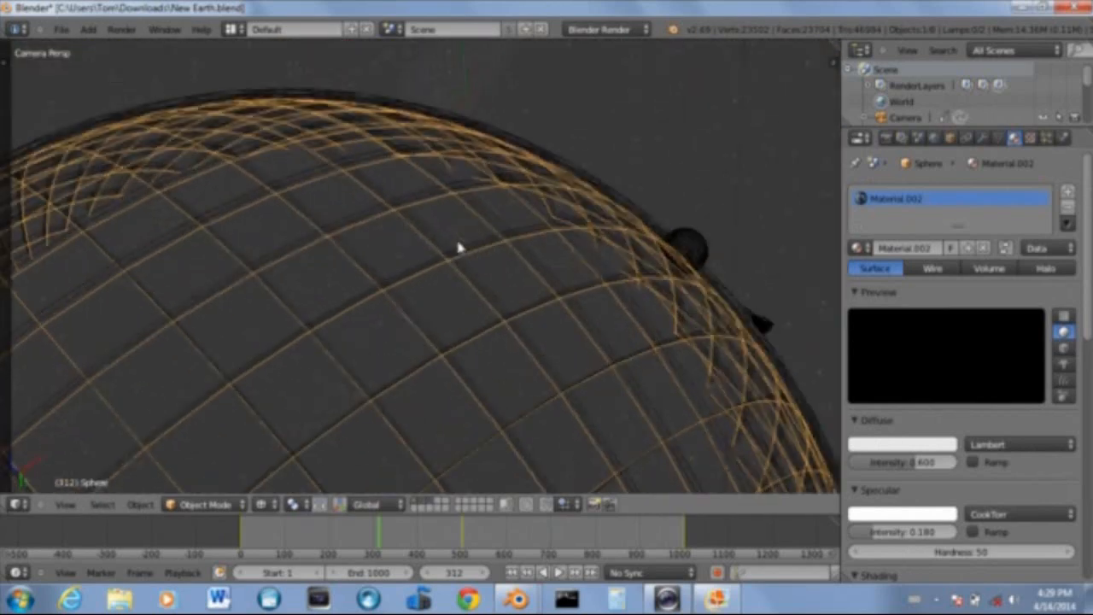
scroll(586, 213, down, 2)
scroll(586, 205, up, 2)
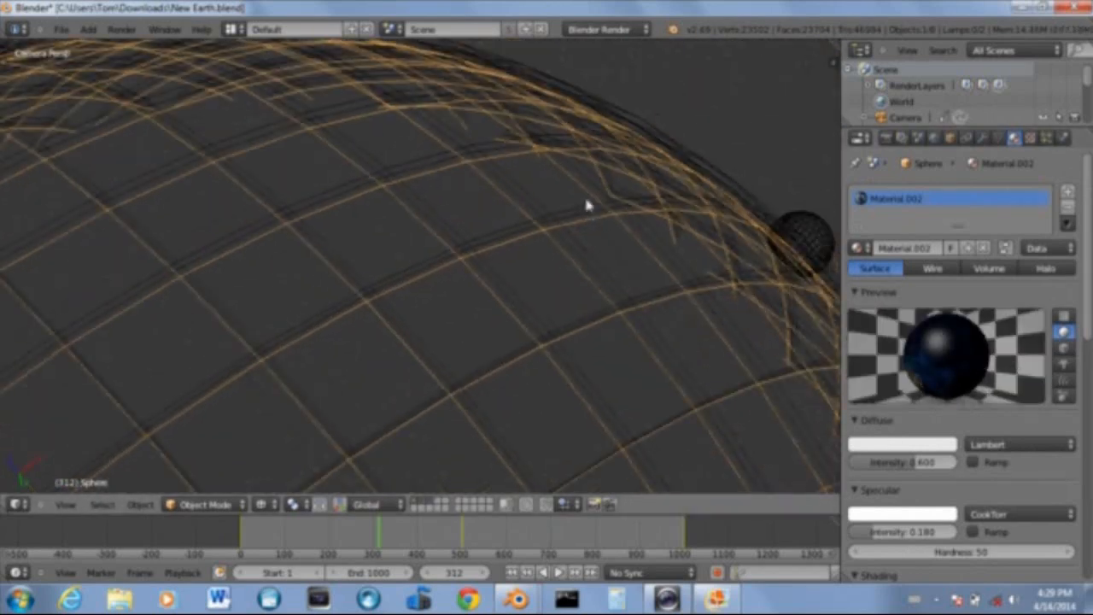
right_click(648, 140)
right_click(648, 141)
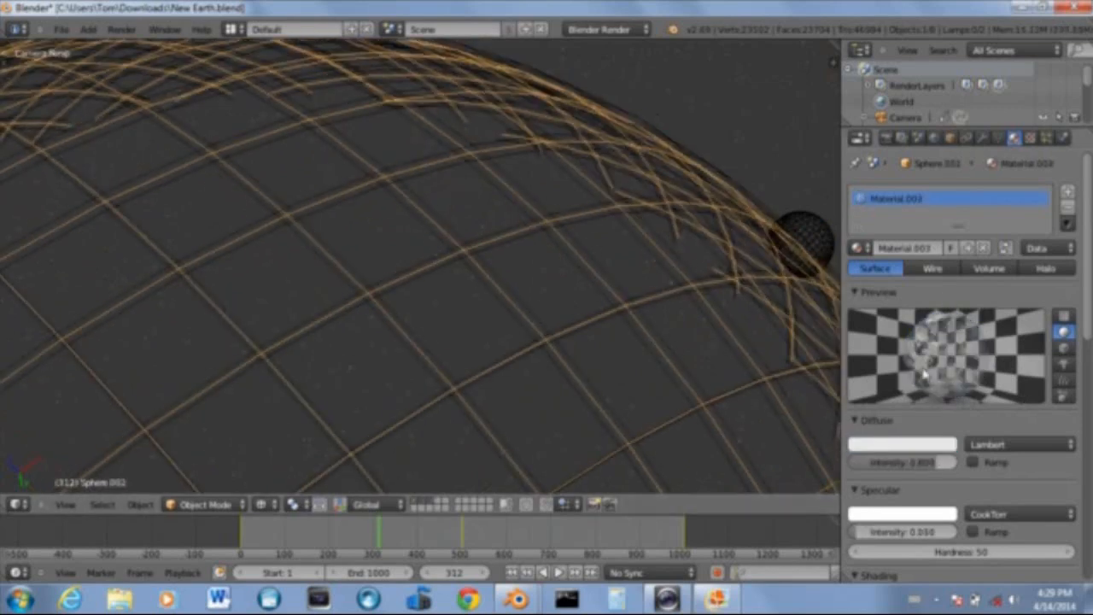
scroll(545, 366, down, 6)
scroll(531, 341, up, 3)
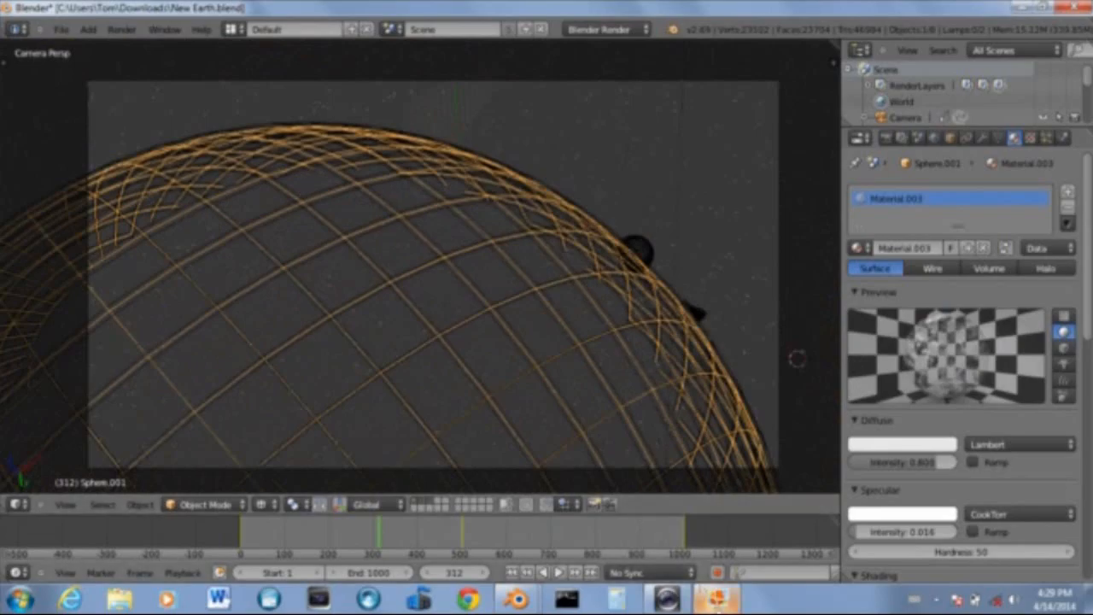
Check the rendered Earth in Windows Live Photo Gallery, return to Blender and view the outer atmosphere sphere's material
click(717, 599)
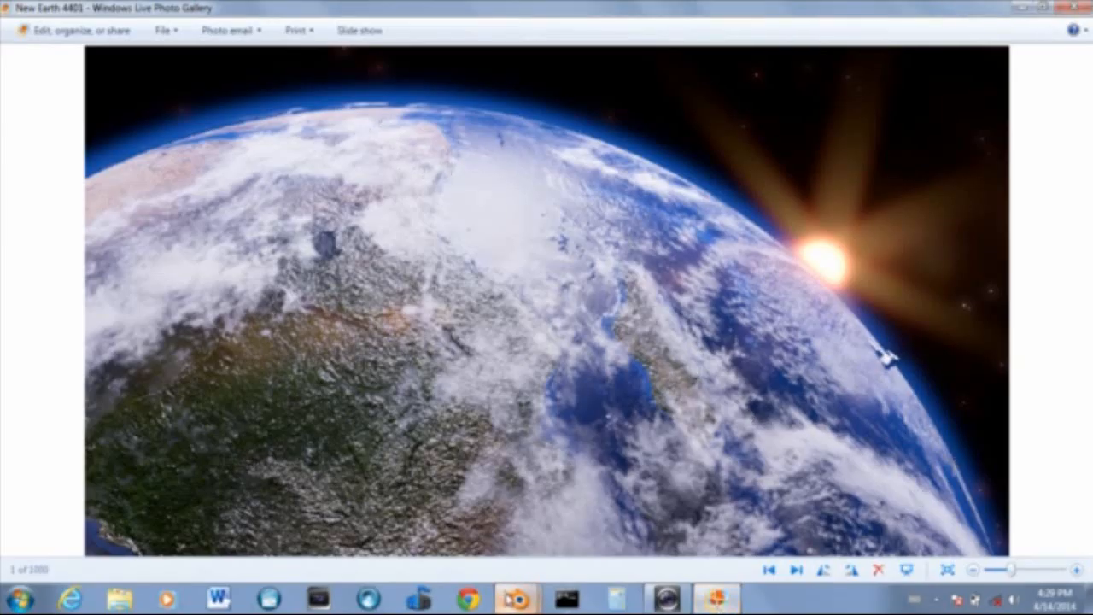
mouse_move(517, 599)
click(573, 513)
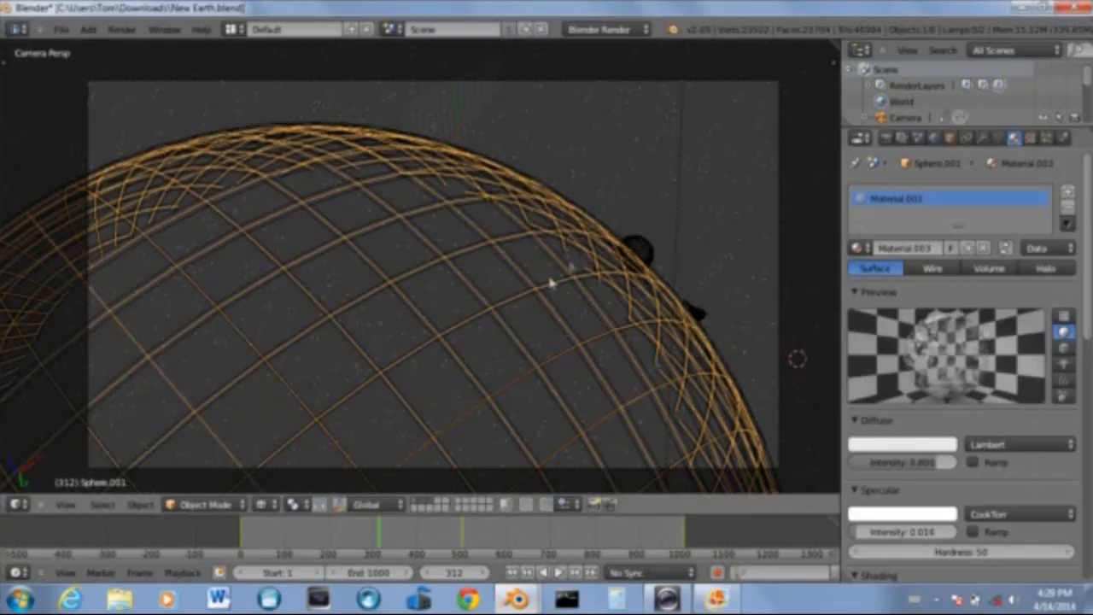
right_click(610, 239)
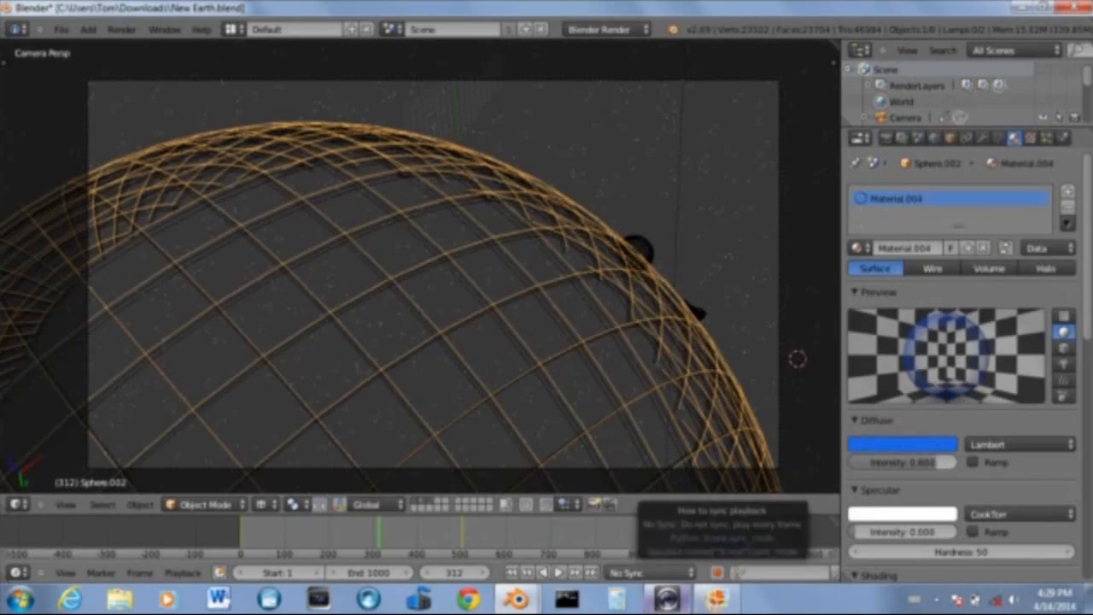
Inspect the satellite at the Earth's edge up close in the Photo Gallery render, and close the image
click(716, 598)
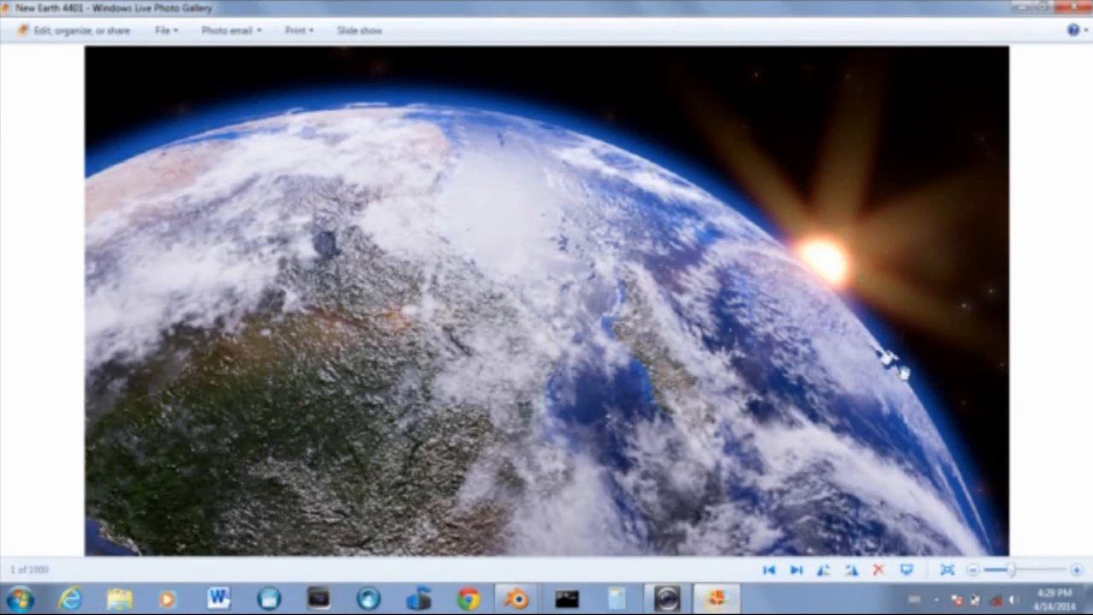
scroll(911, 372, up, 4)
drag(912, 367, 709, 316)
scroll(710, 316, up, 5)
drag(957, 304, 693, 369)
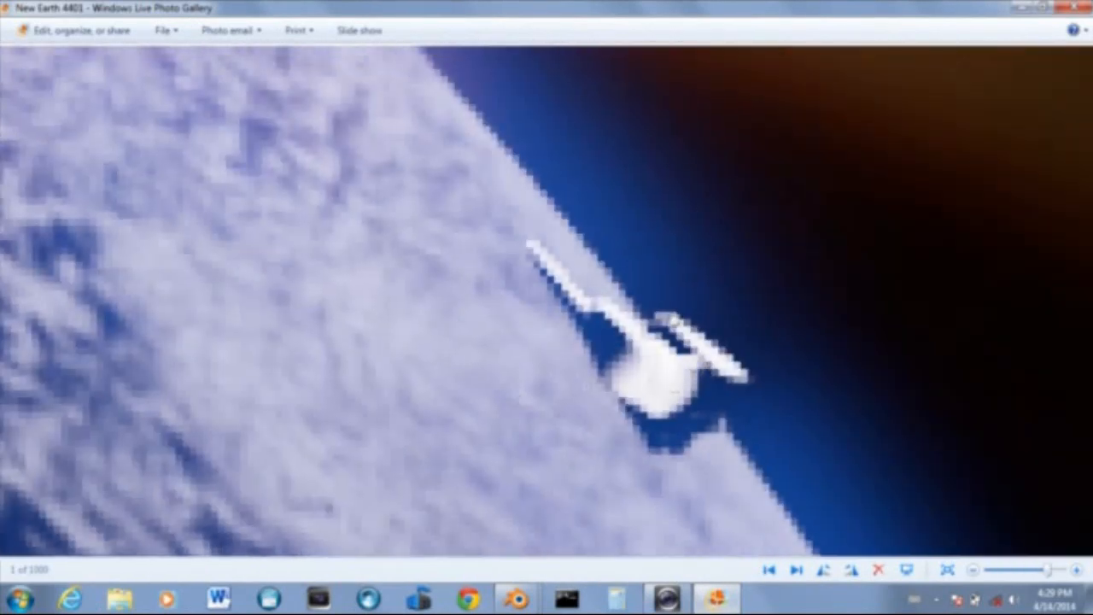
scroll(717, 376, down, 8)
scroll(651, 326, down, 3)
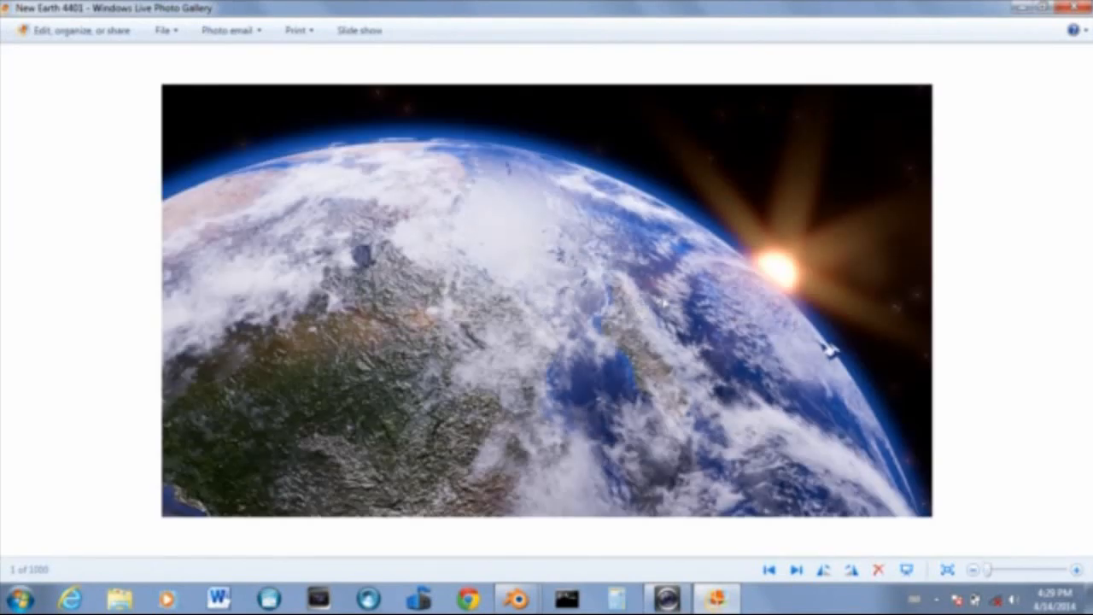
scroll(662, 303, up, 1)
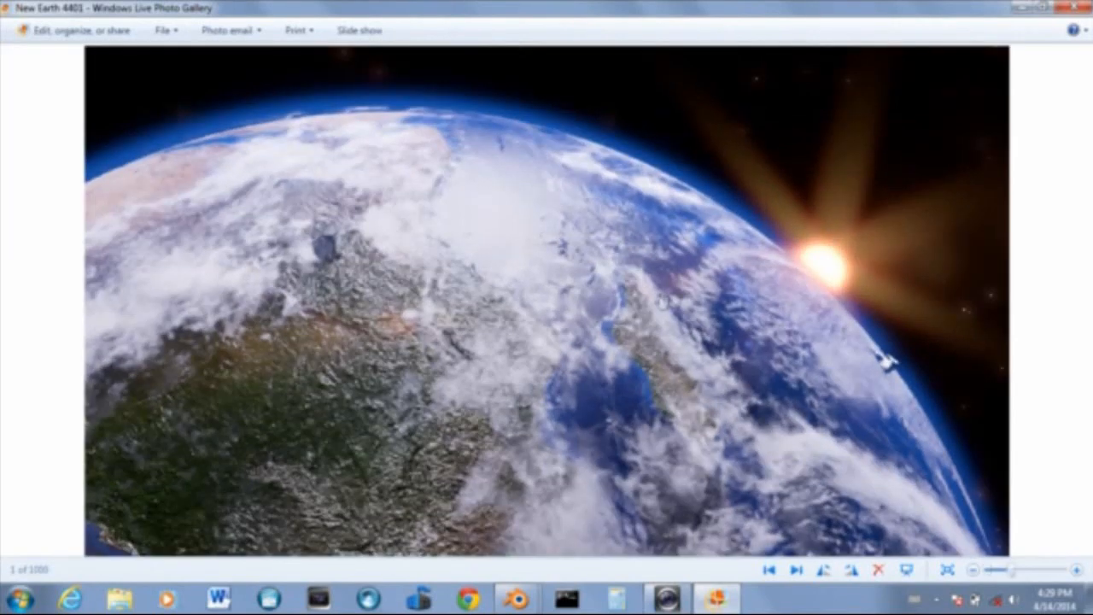
click(1074, 8)
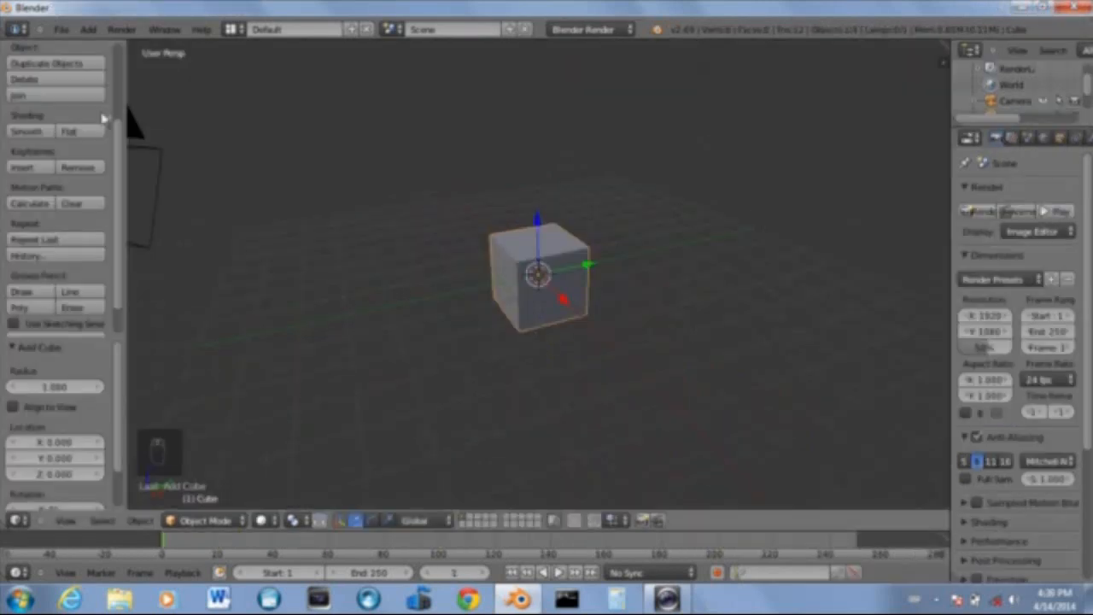
Hide the tool shelf and delete the default cube from the new scene
key(t)
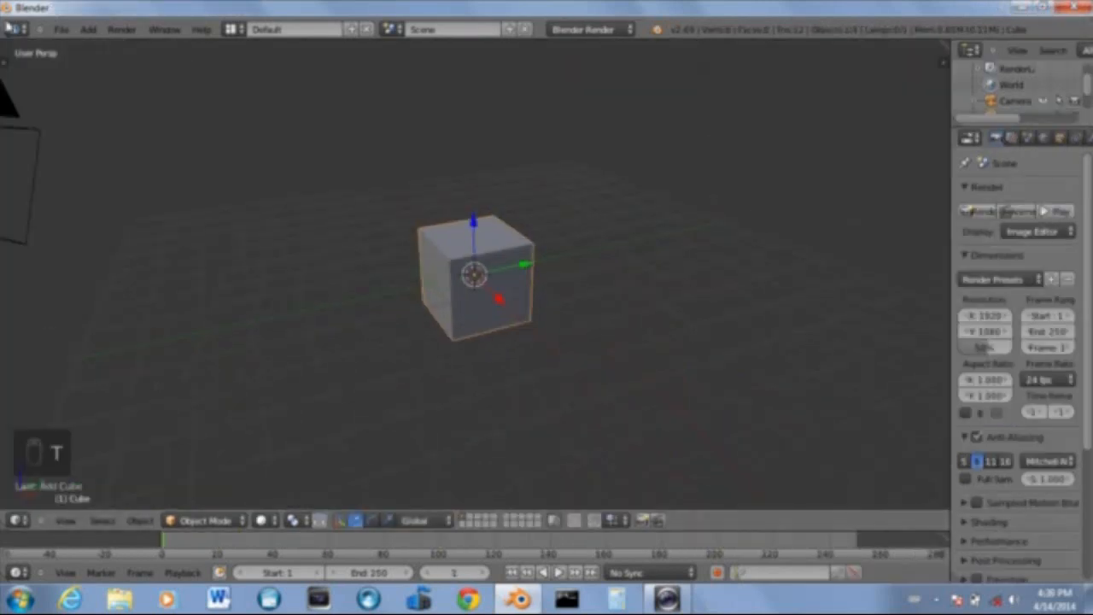
scroll(495, 254, up, 3)
key(x)
click(496, 254)
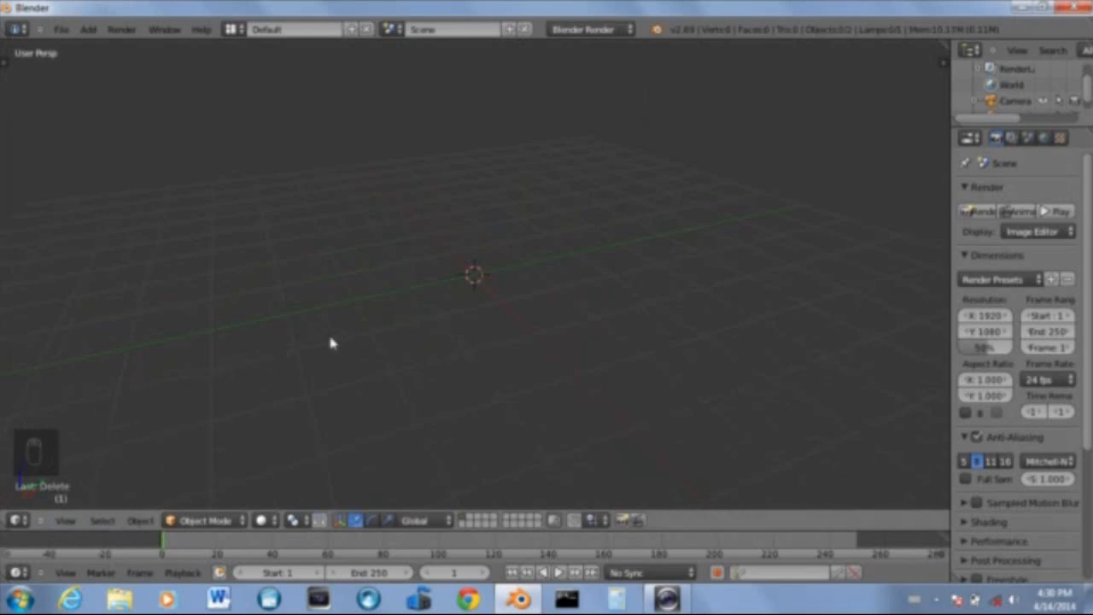
Add a UV sphere mesh at the 3D cursor
key(shift+a)
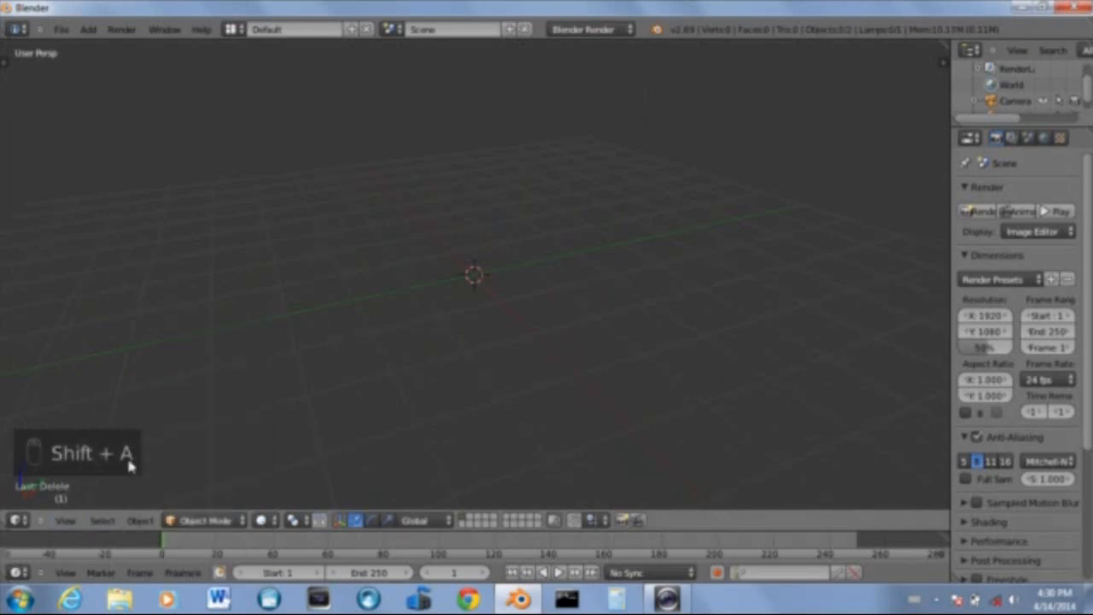
middle_drag(508, 304, 495, 292)
key(shift+a)
mouse_move(495, 292)
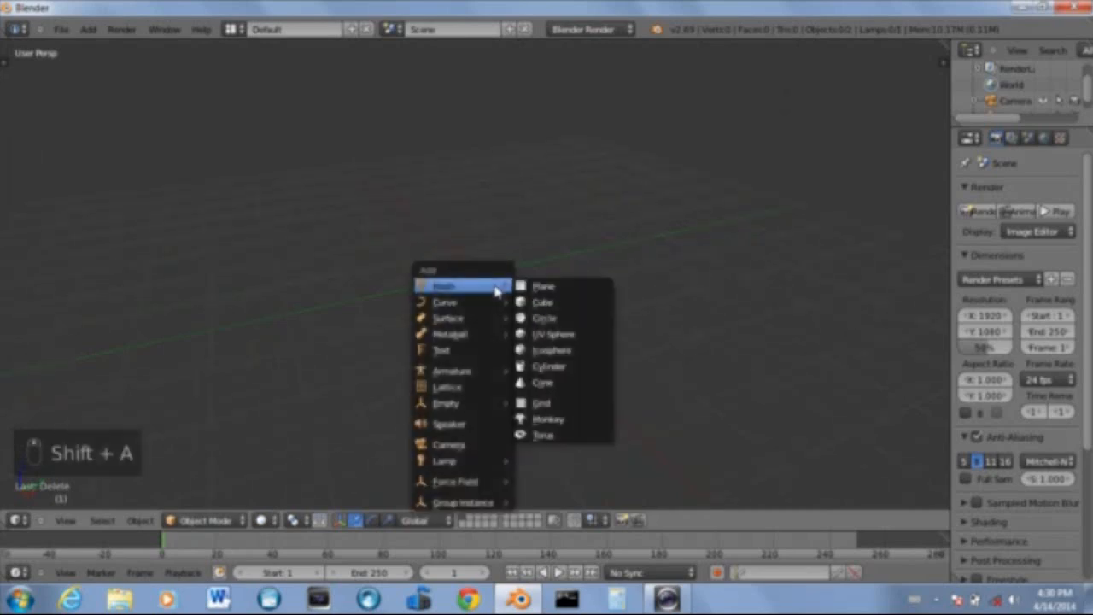
click(569, 334)
scroll(556, 329, up, 3)
Show the tool shelf and set the new UV sphere to 30 rings and 60 segments
key(t)
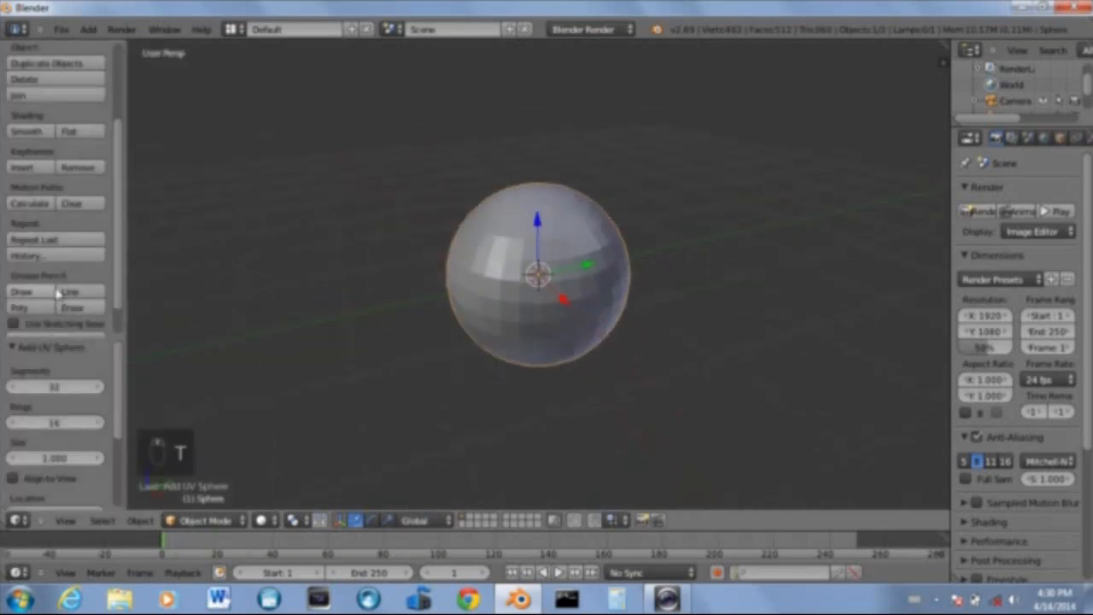
scroll(60, 295, down, 1)
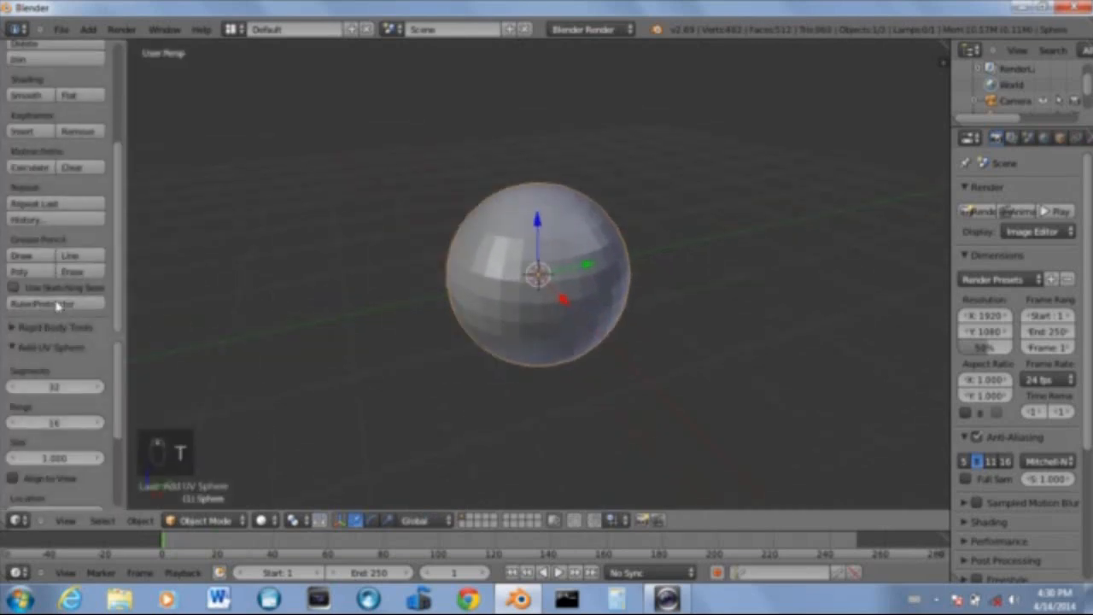
click(55, 424)
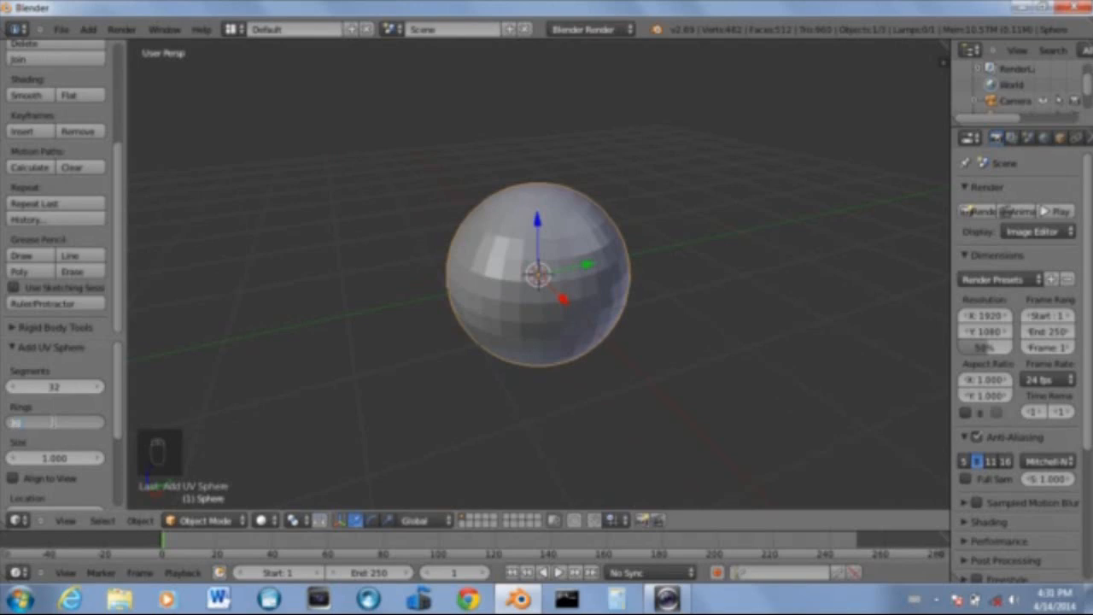
text(30)
key(Return)
click(56, 386)
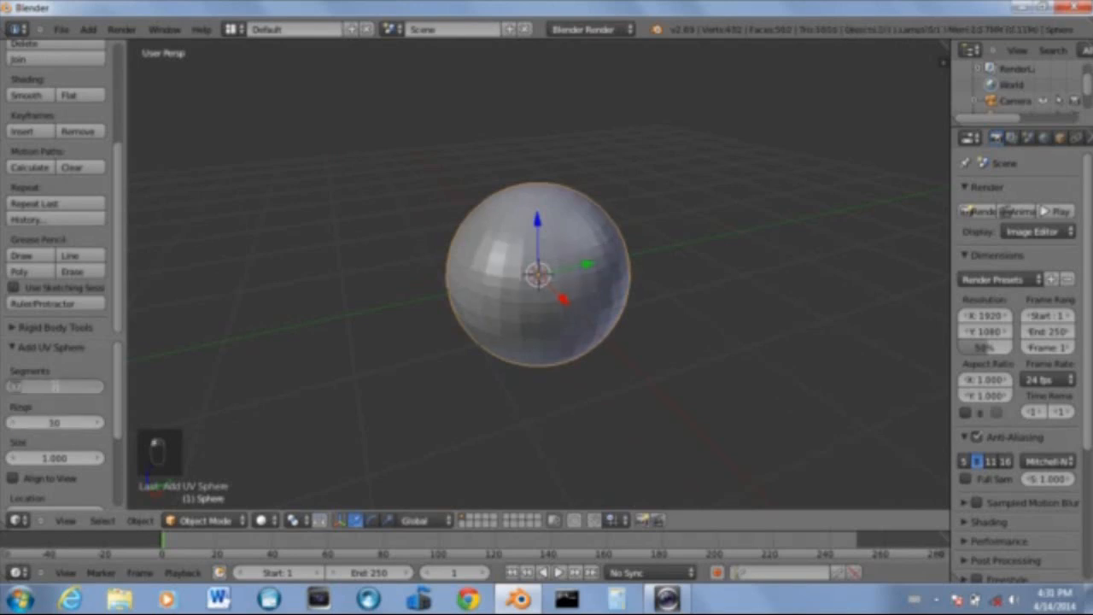
text(60)
key(Return)
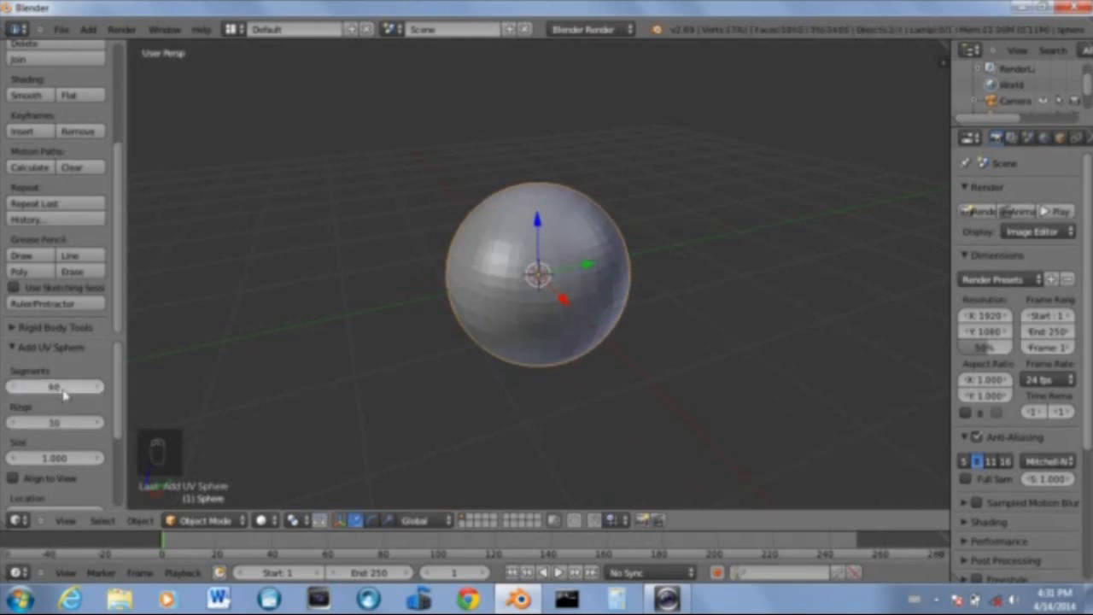
Hide the tool shelf and widen the properties editor so its settings are fully readable
scroll(608, 334, up, 3)
scroll(610, 333, up, 3)
scroll(608, 331, down, 3)
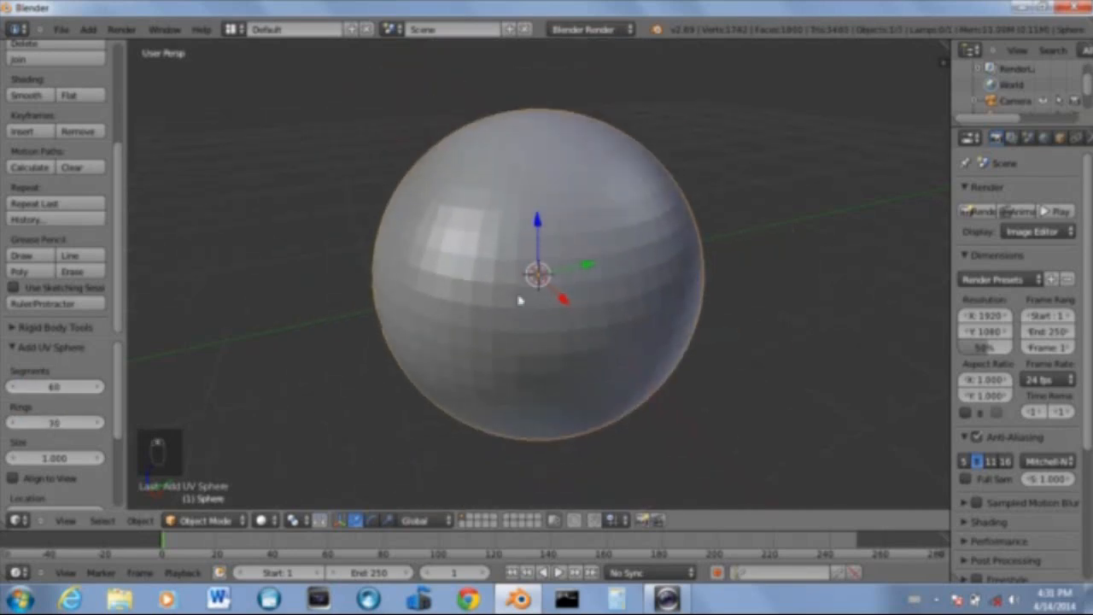
key(t)
scroll(519, 298, down, 3)
scroll(513, 294, up, 3)
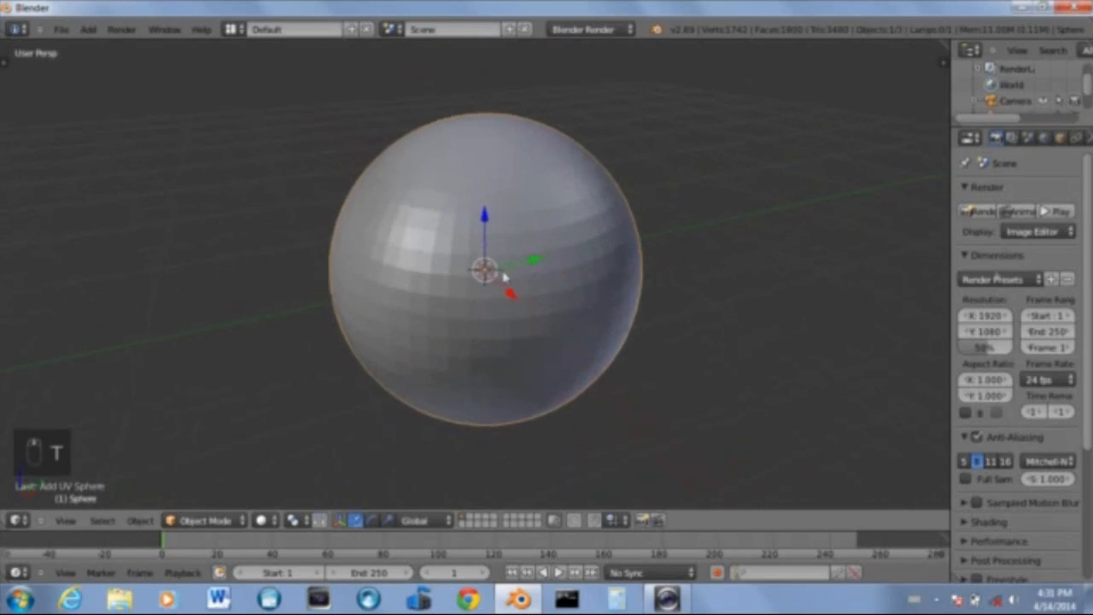
drag(950, 218, 837, 218)
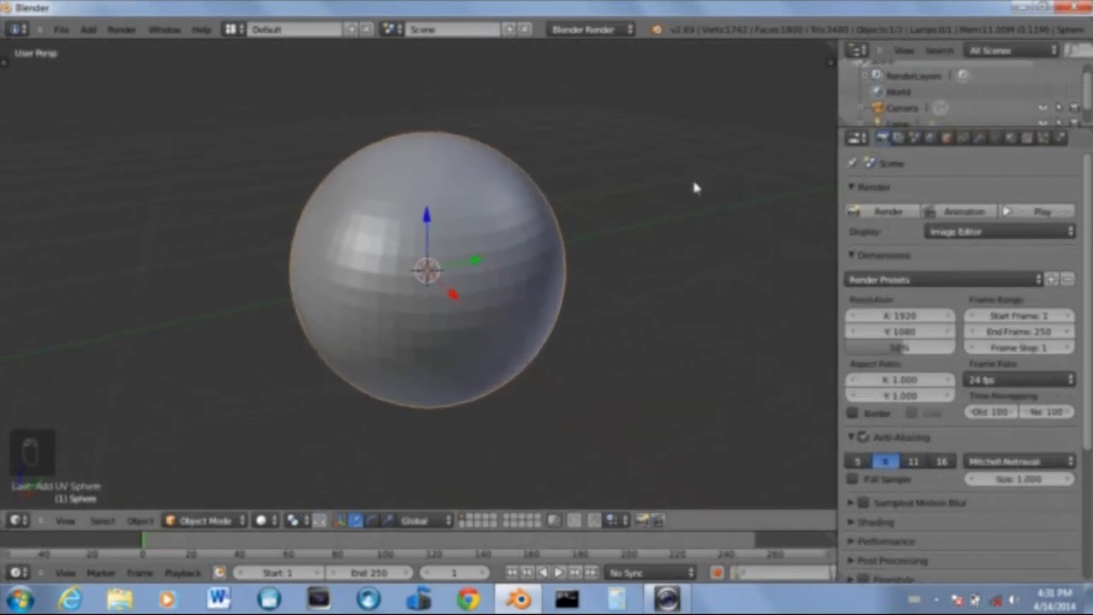
Add a Subdivision Surface modifier to the sphere, try 2 viewport subdivisions, and set them back to 1
click(980, 138)
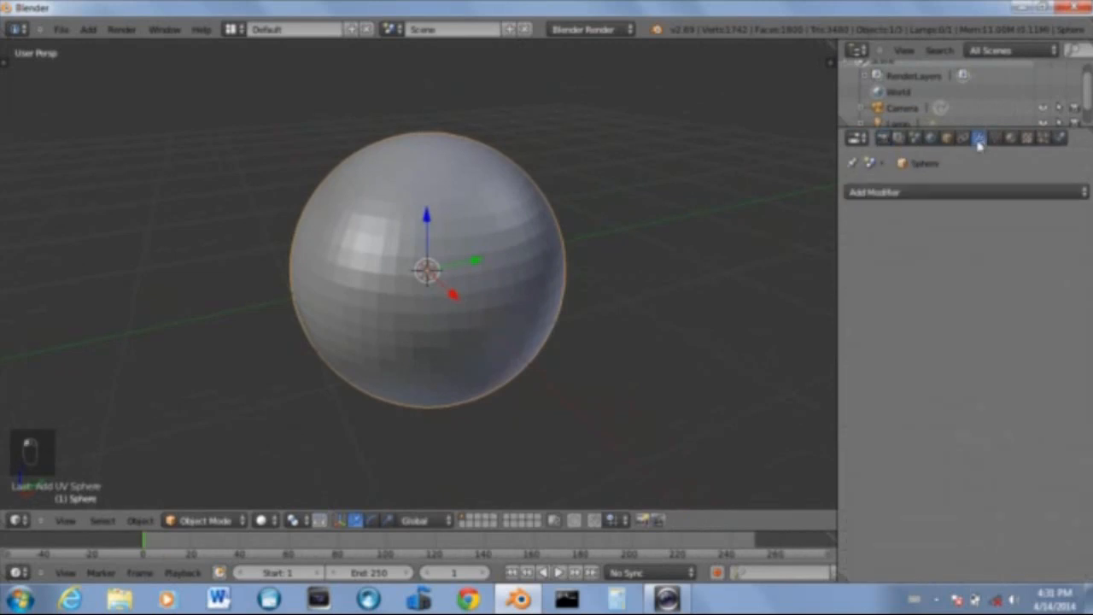
click(922, 191)
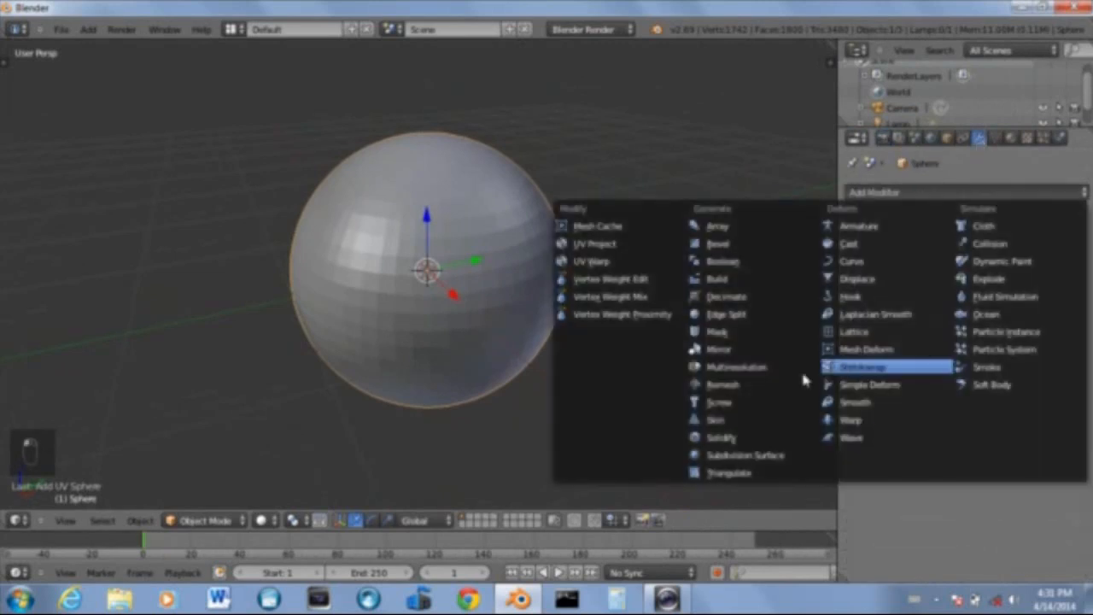
click(755, 459)
click(958, 303)
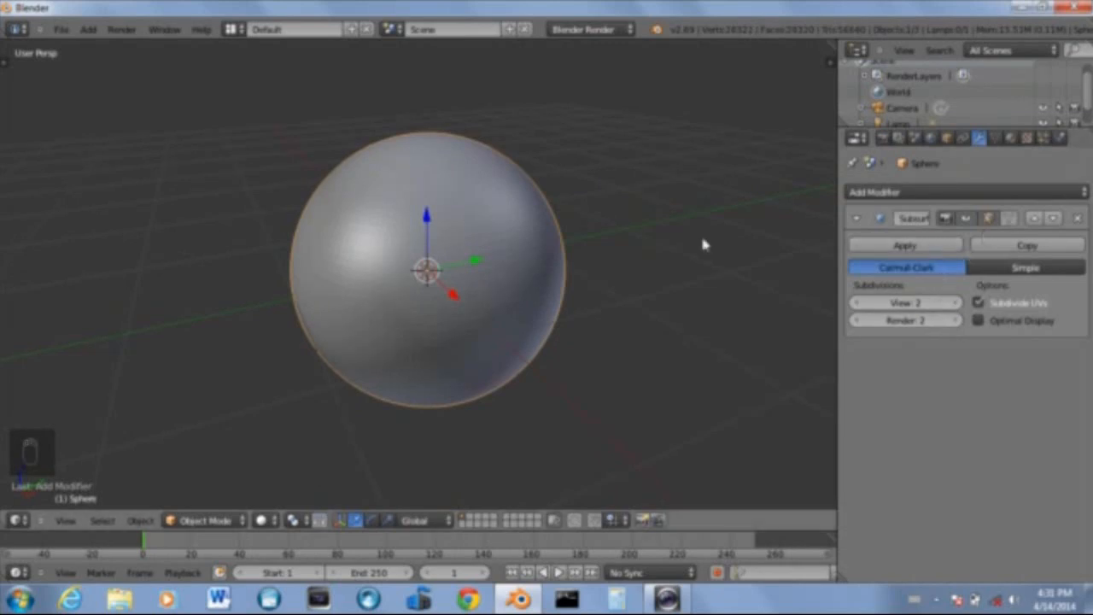
click(857, 304)
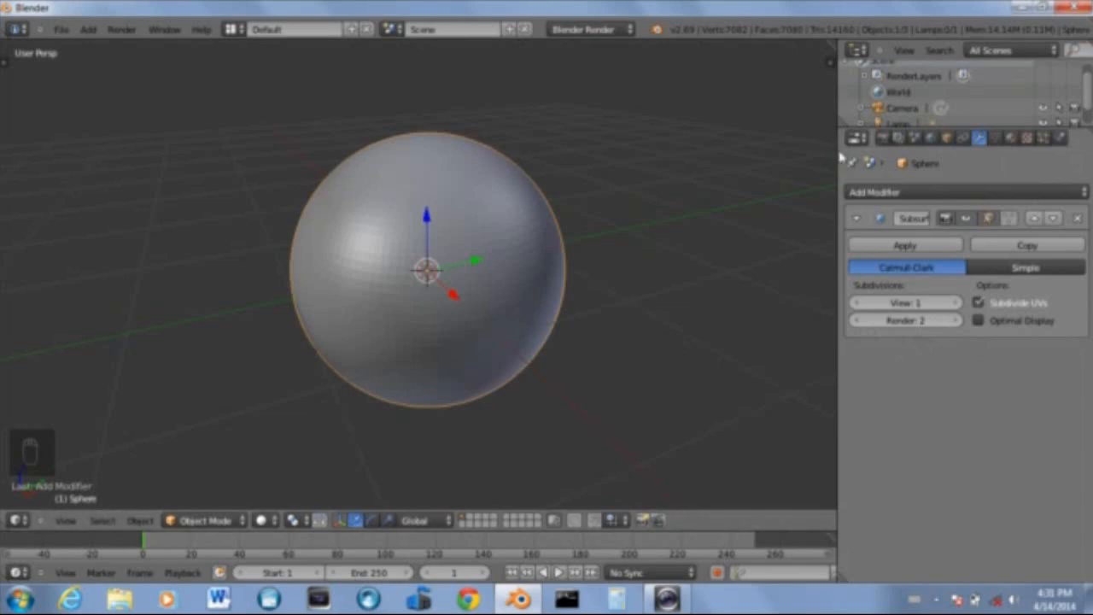
Narrow the properties editor slightly, create a new material for the sphere and open its texture slots
drag(839, 142, 846, 143)
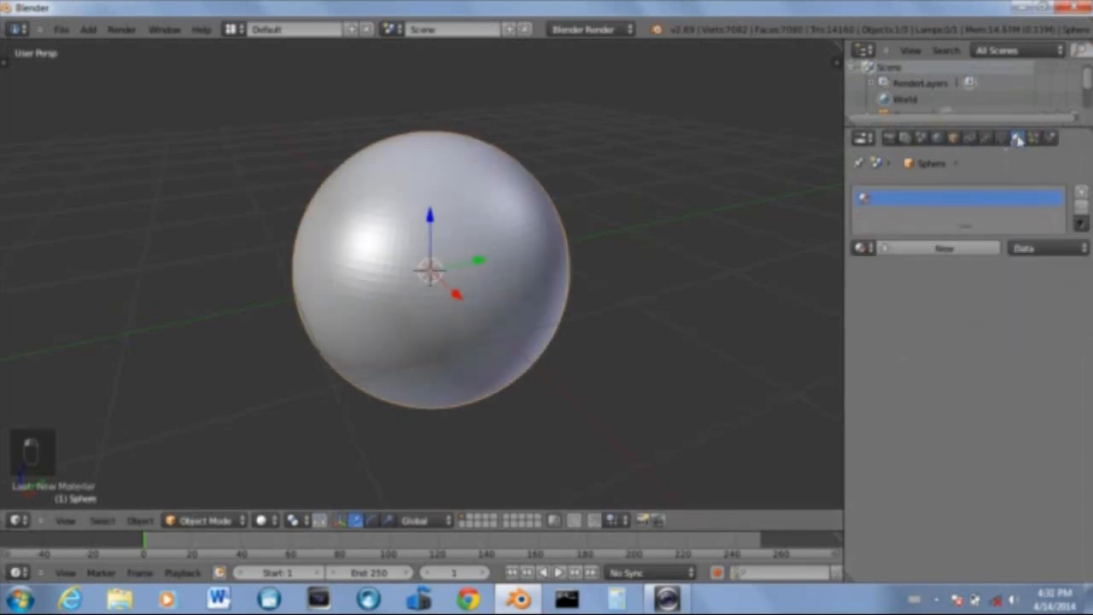
click(955, 248)
click(1033, 138)
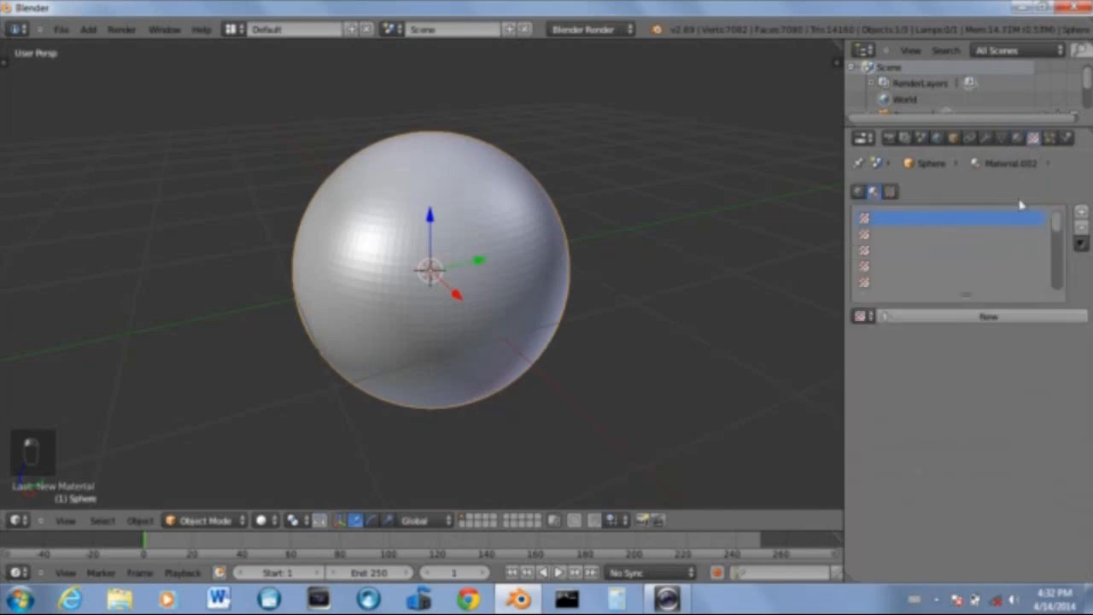
Add a new texture to the sphere's material and set its type to Image or Movie
click(972, 319)
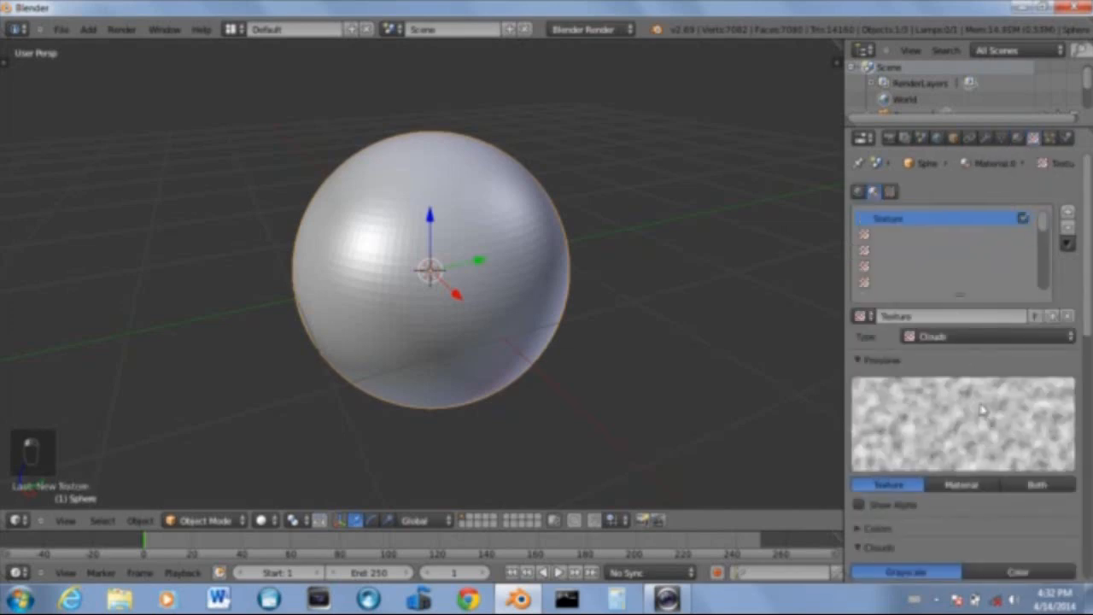
click(970, 338)
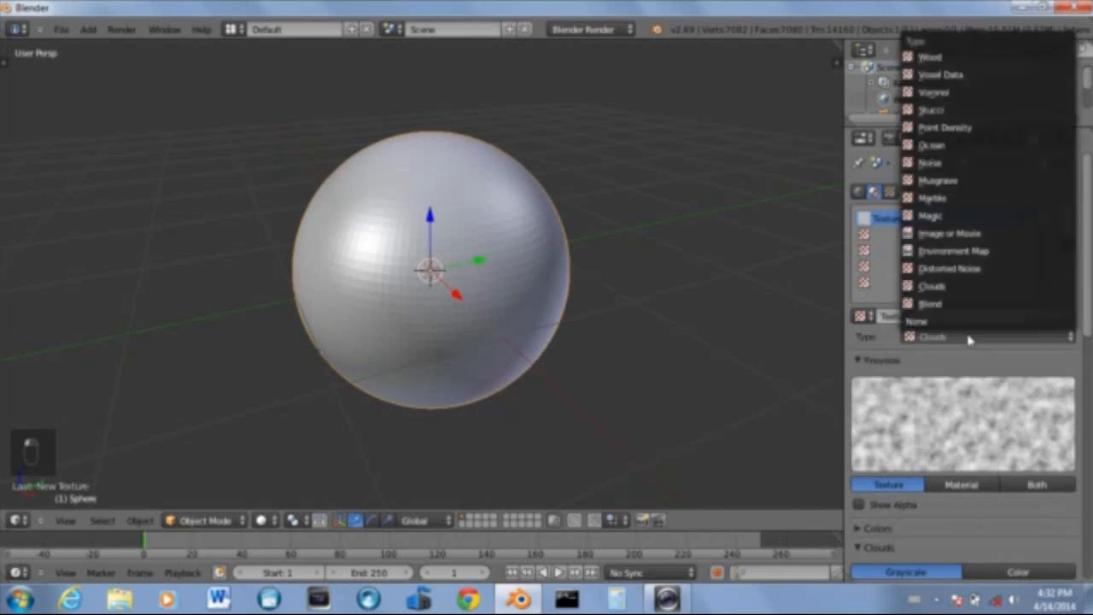
click(970, 234)
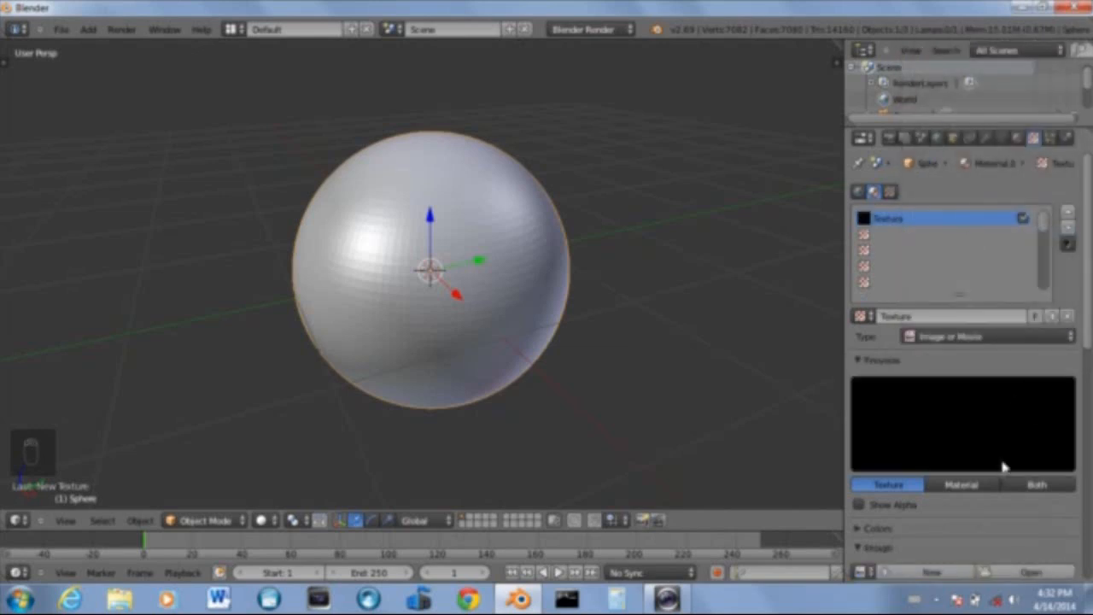
Load Color Map.jpg from the Downloads folder as the texture's image, browsing the files as thumbnails
scroll(1011, 544, down, 2)
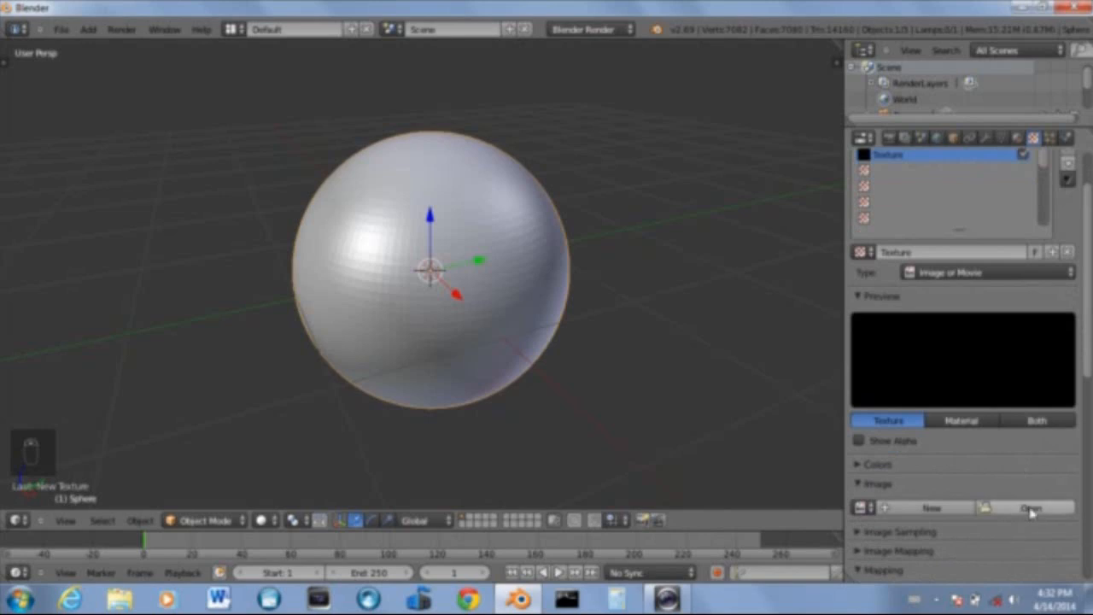
click(1031, 509)
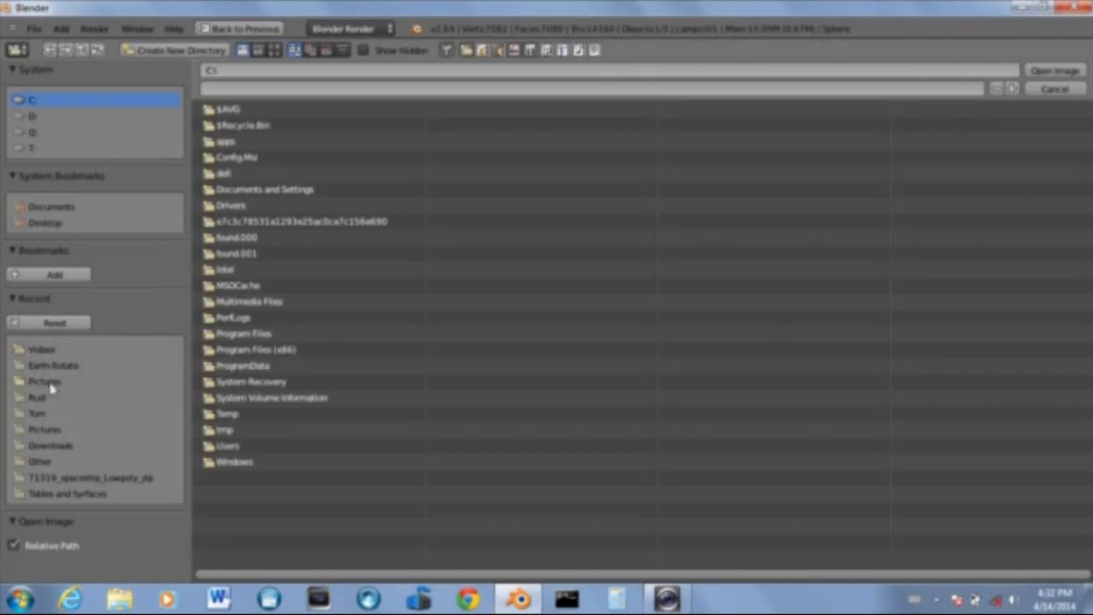
click(50, 446)
click(274, 51)
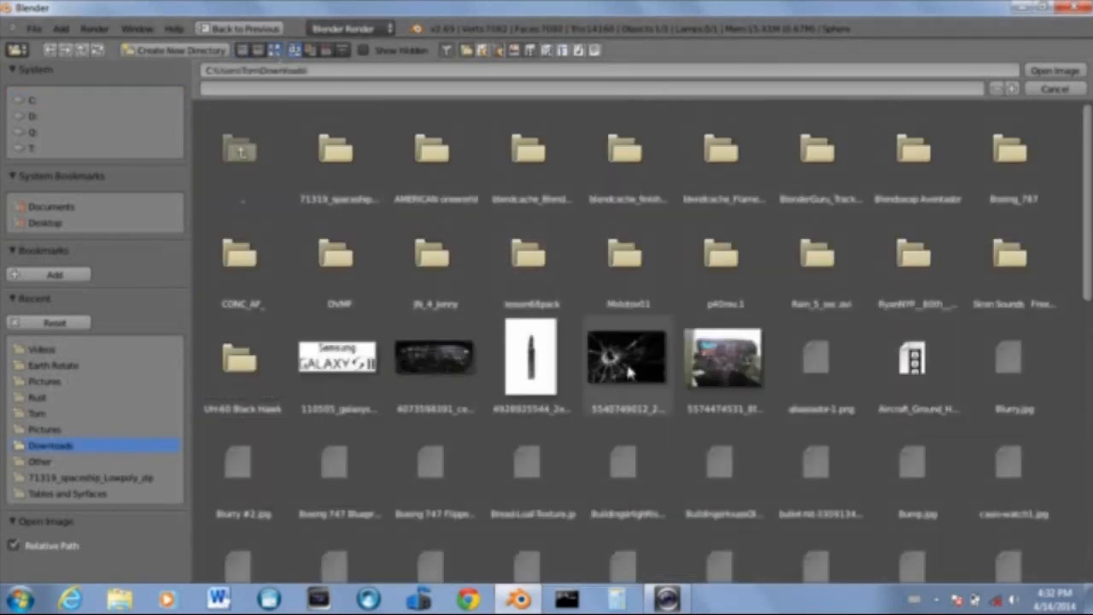
scroll(628, 376, down, 2)
scroll(633, 364, down, 3)
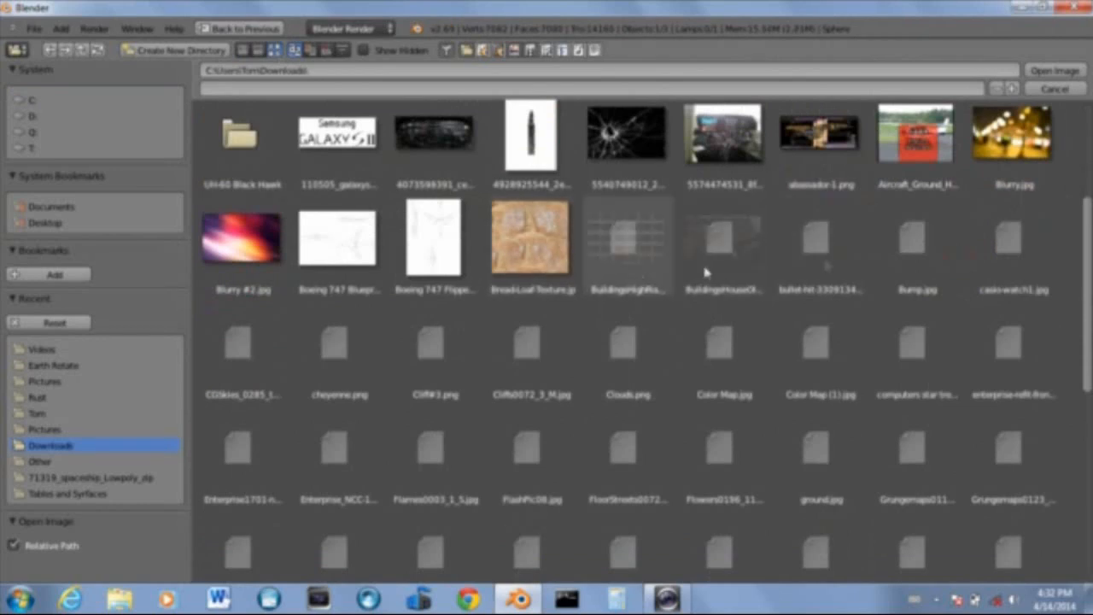
scroll(855, 277, down, 3)
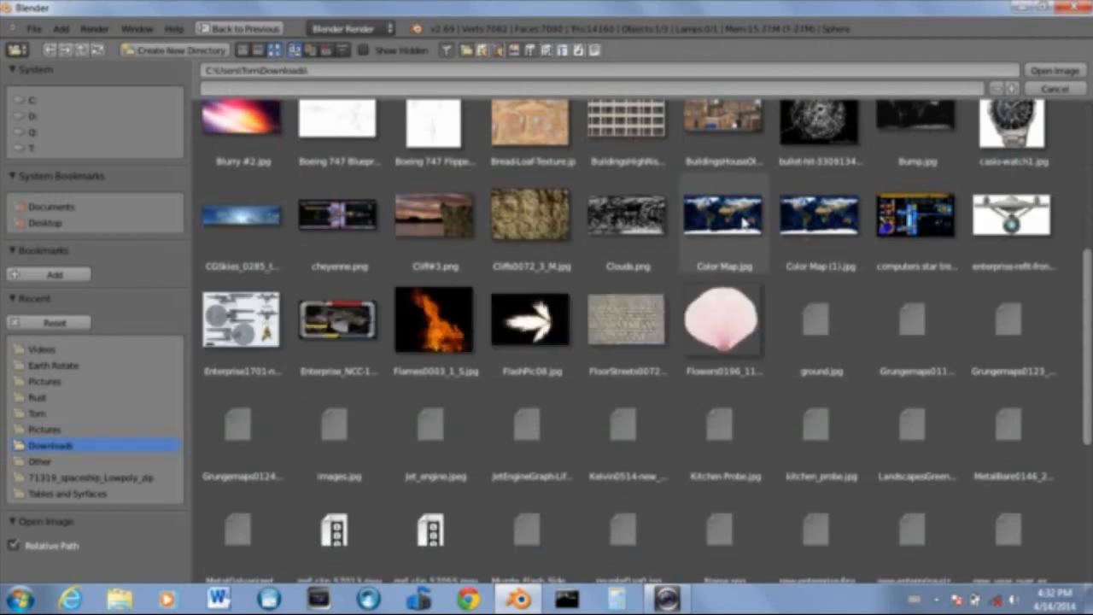
click(745, 224)
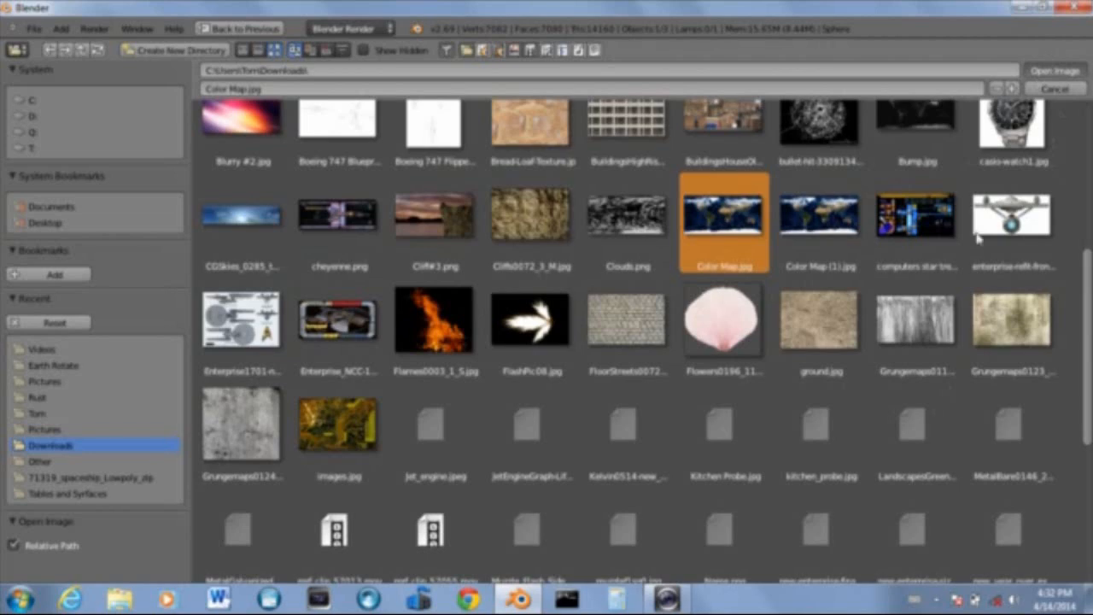
click(1055, 71)
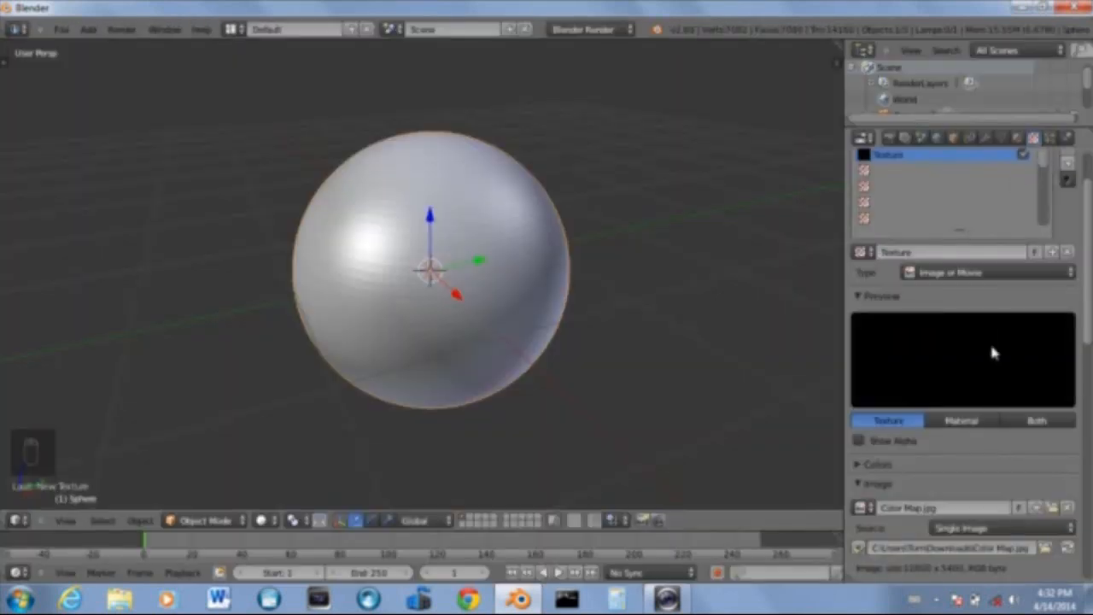
Set the texture mapping projection to Sphere
scroll(991, 339, down, 2)
scroll(995, 369, down, 5)
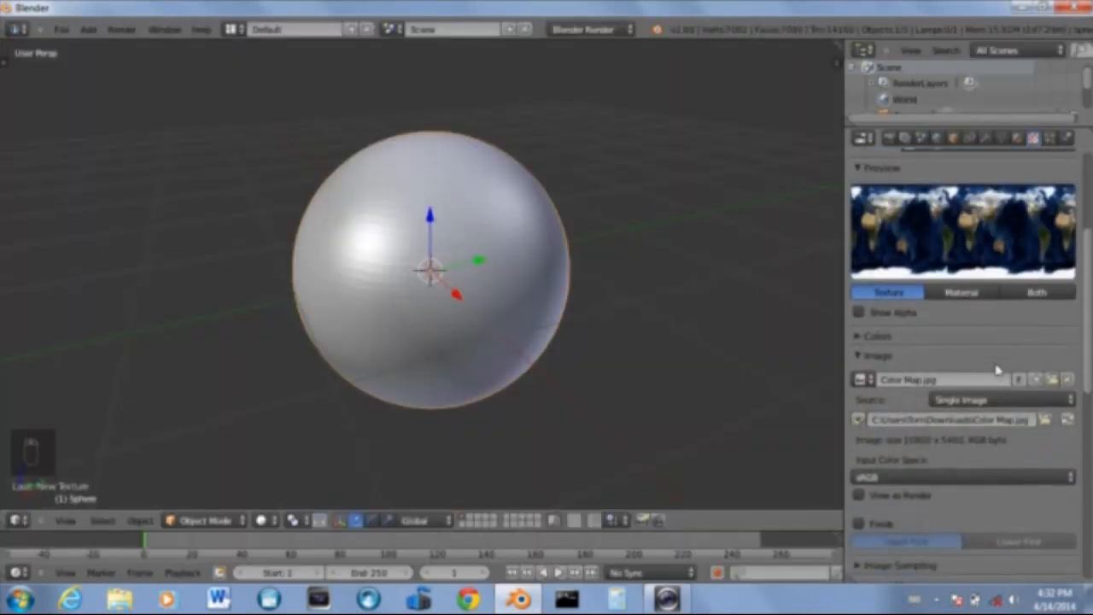
scroll(996, 369, down, 4)
scroll(966, 391, down, 2)
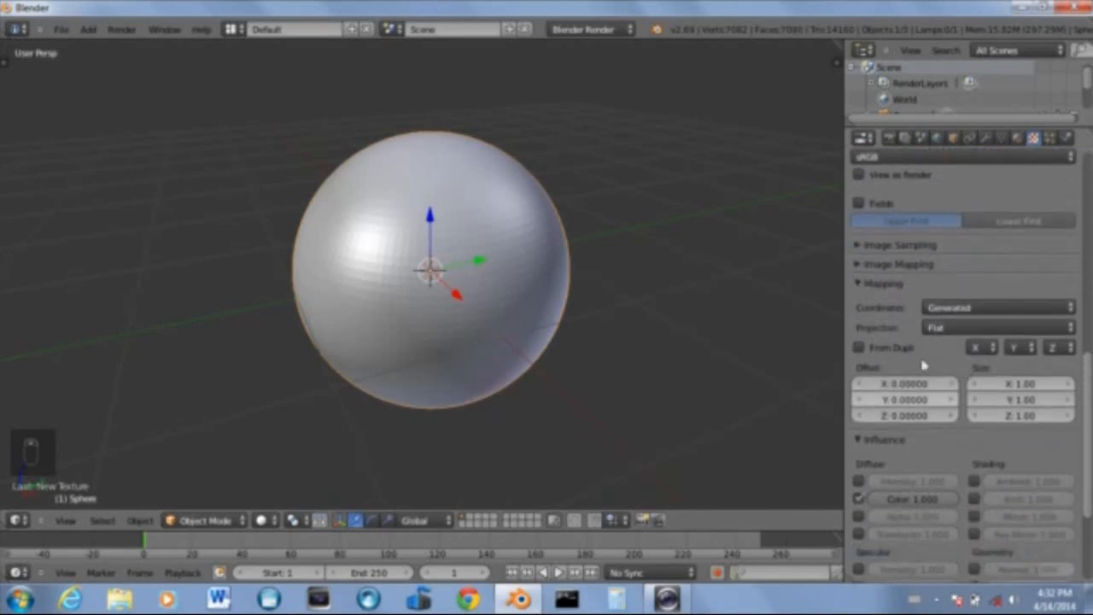
click(972, 335)
click(974, 256)
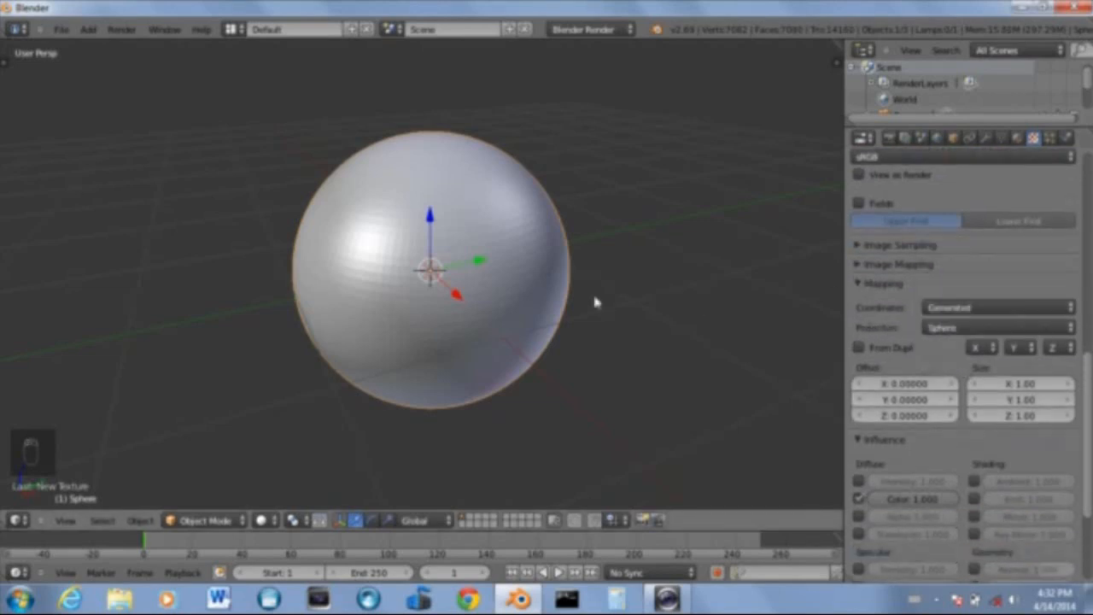
Preview the sphere in Wireframe, Texture and Rendered viewport shading and return to Solid shading
scroll(476, 299, up, 2)
scroll(475, 310, down, 1)
key(z)
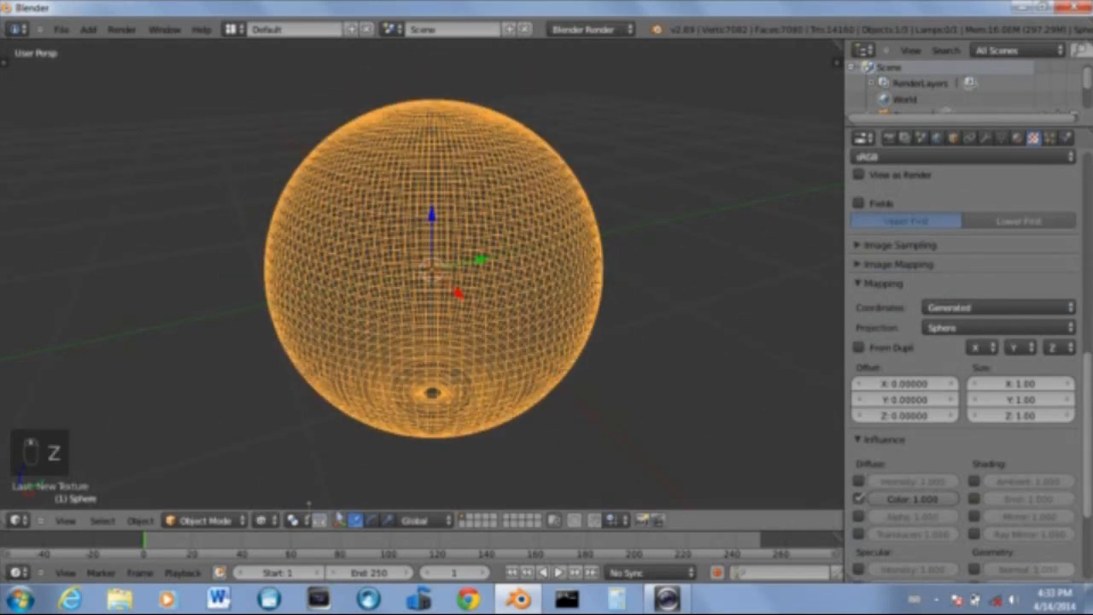
key(z)
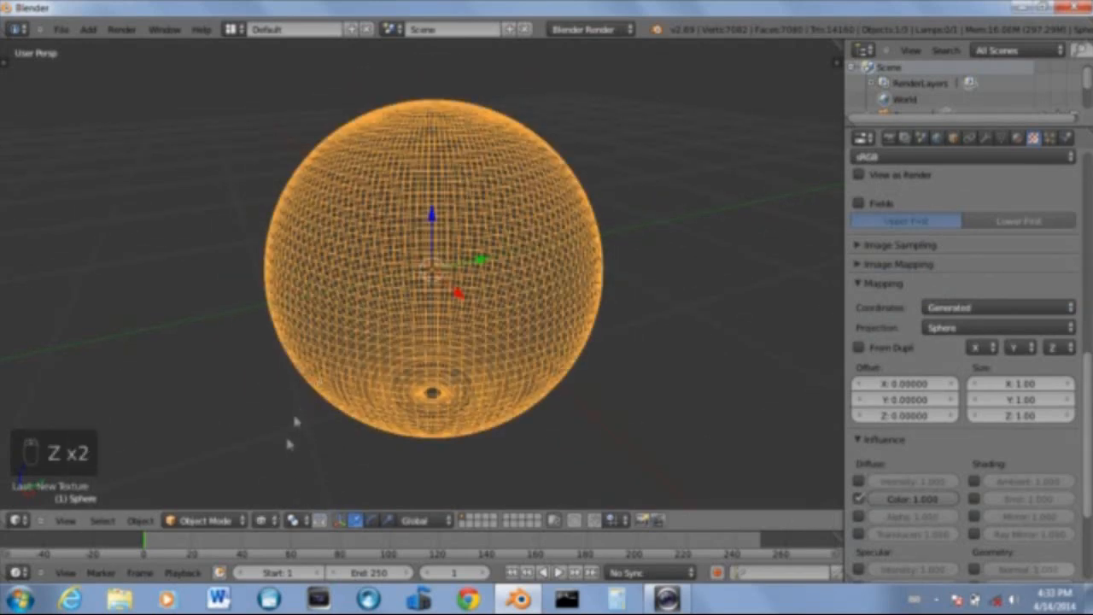
key(z)
click(263, 521)
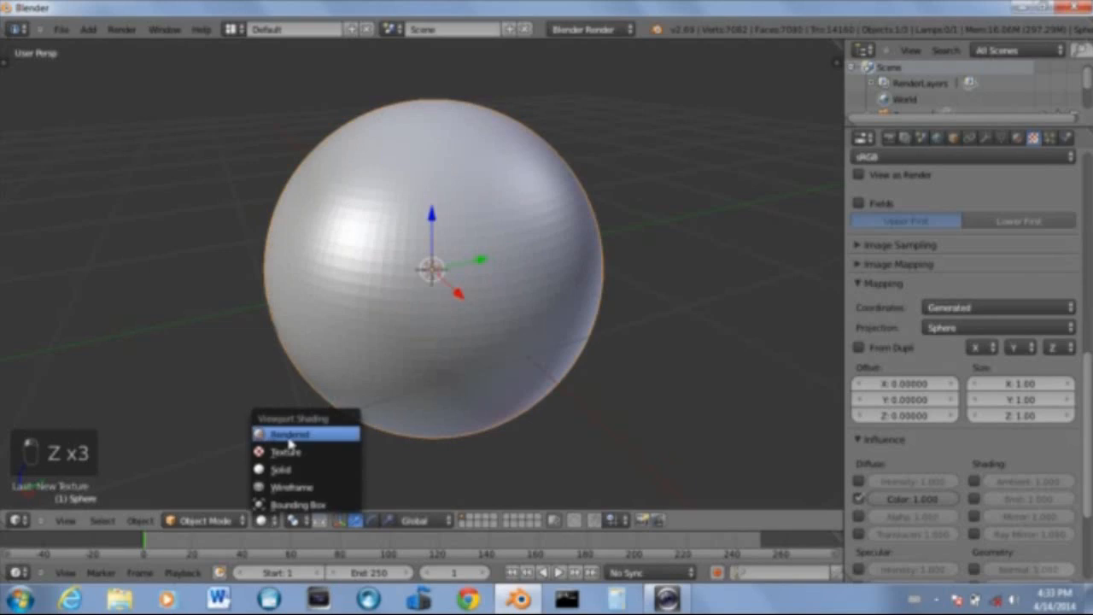
click(290, 451)
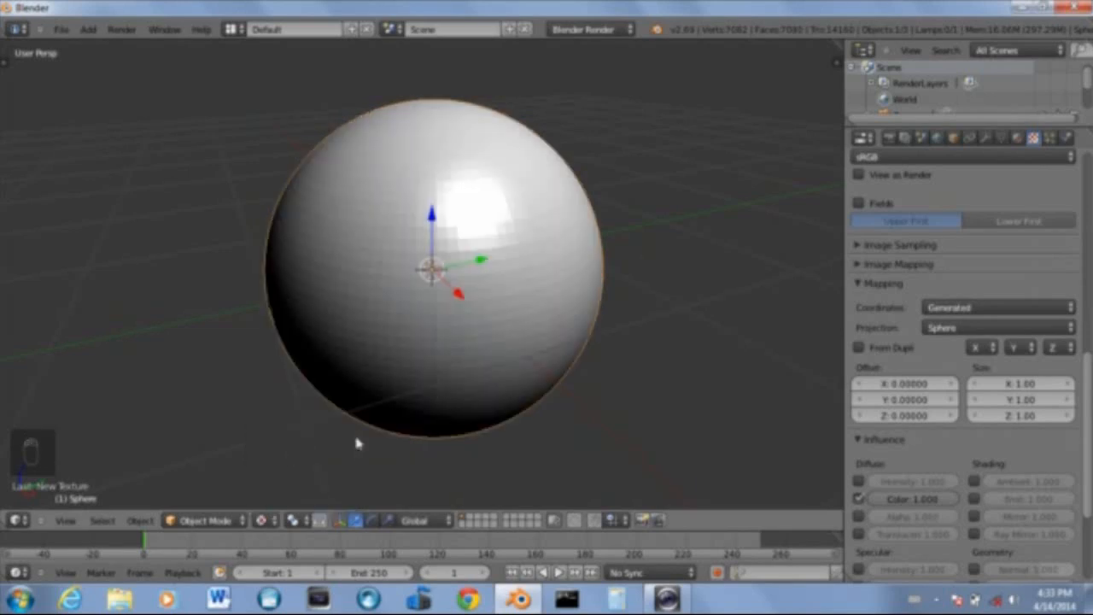
click(275, 521)
click(287, 432)
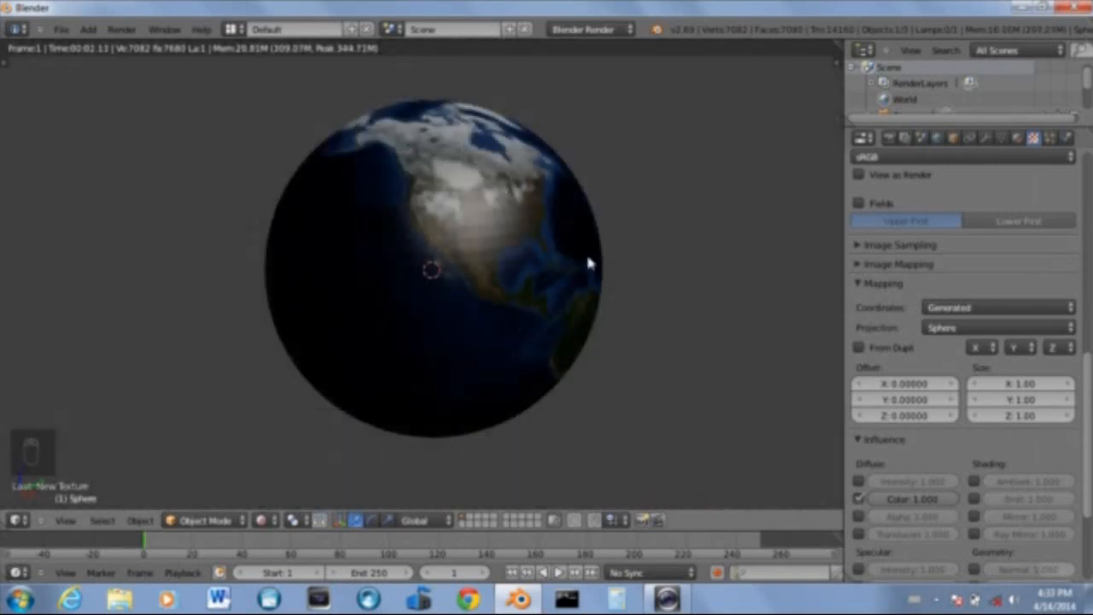
click(265, 520)
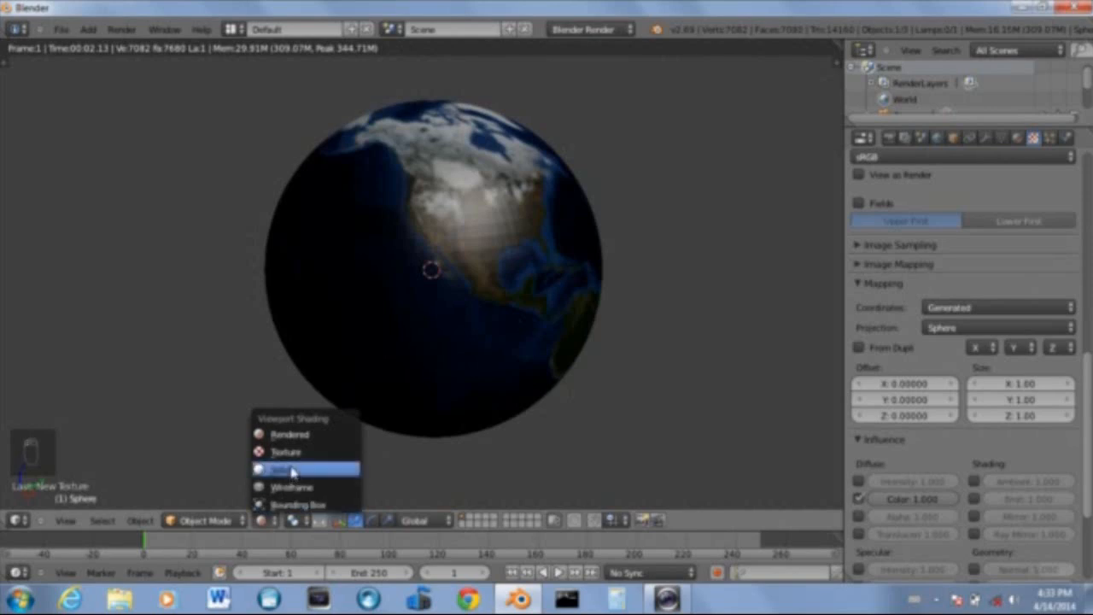
click(289, 469)
Look through the camera to check how the sphere is framed and return to the user perspective
scroll(527, 360, down, 4)
scroll(529, 359, down, 4)
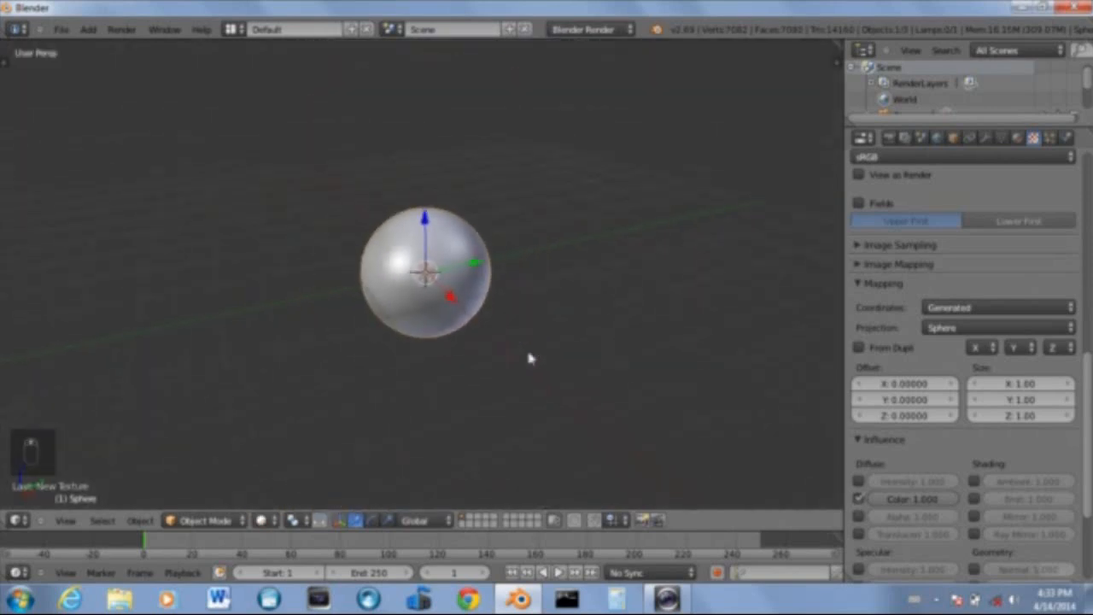
key(KP_0)
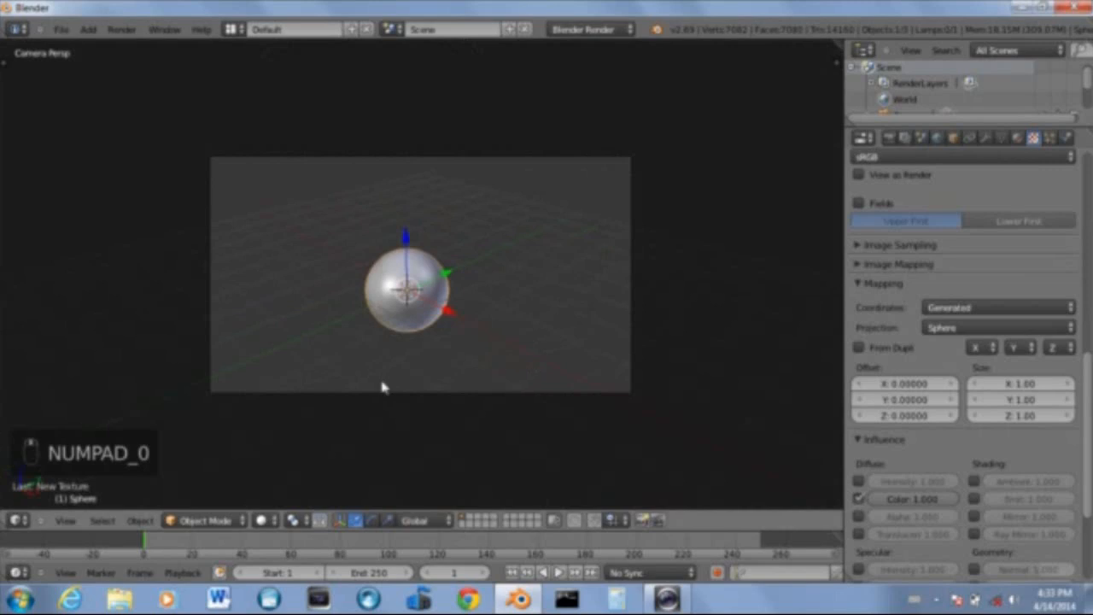
key(KP_0)
scroll(465, 353, up, 6)
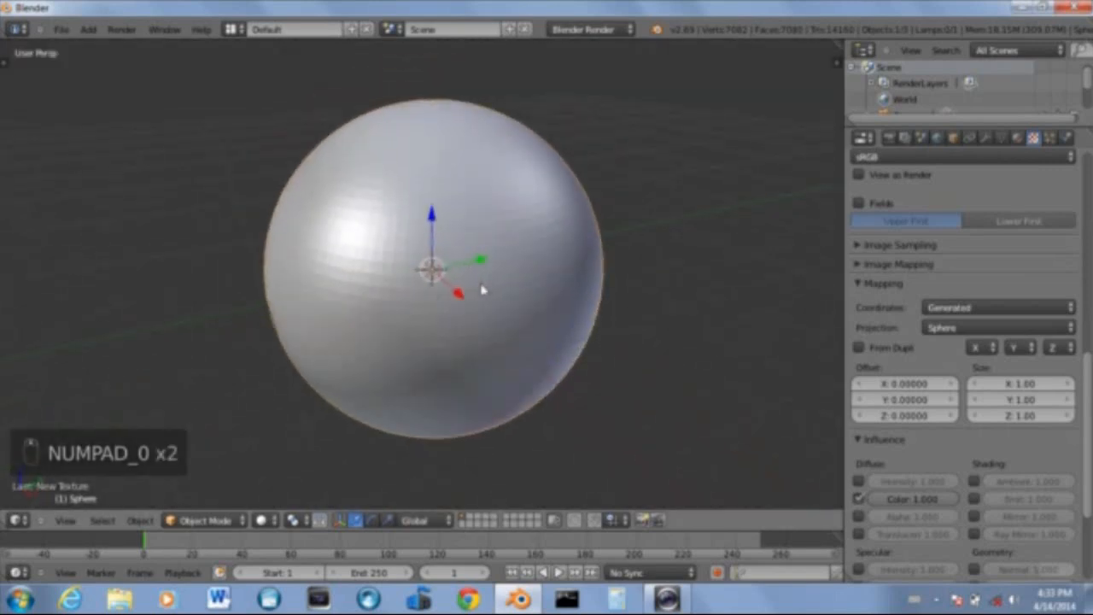
Apply smooth shading to the sphere, render the image to check it and close the render
shift+middle_drag(437, 282, 469, 287)
key(t)
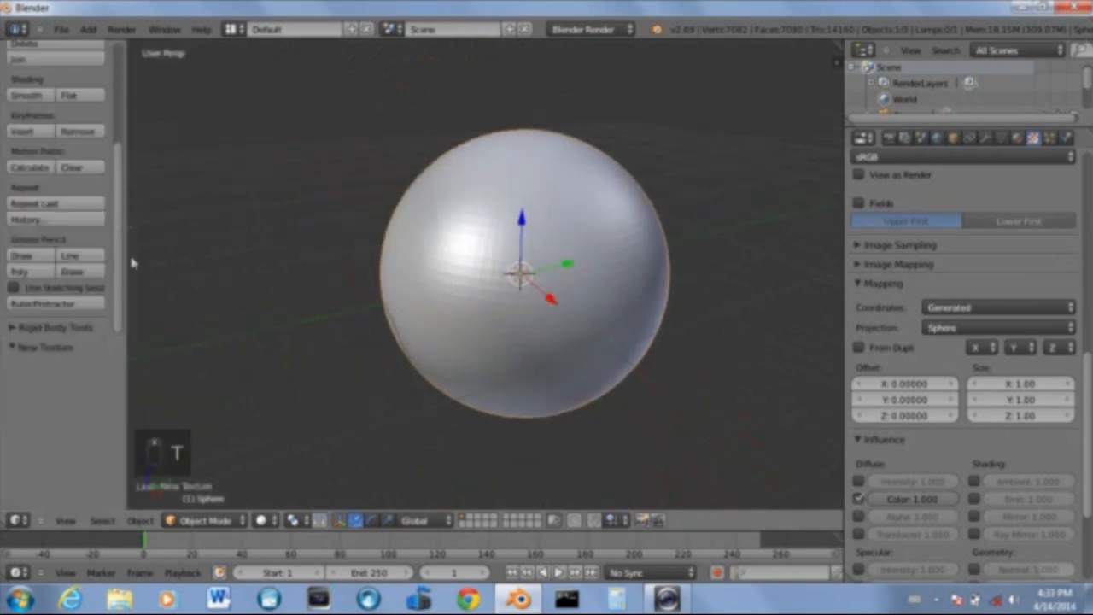
click(27, 95)
key(t)
key(F12)
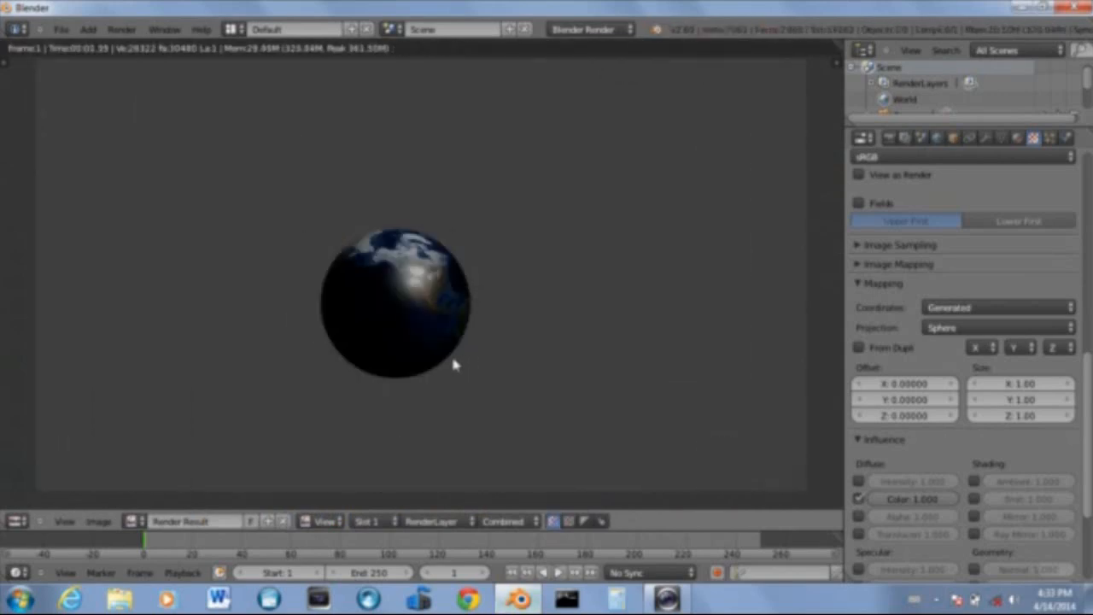
key(Escape)
Align the camera to a closer view of the sphere and select the camera
scroll(457, 372, down, 5)
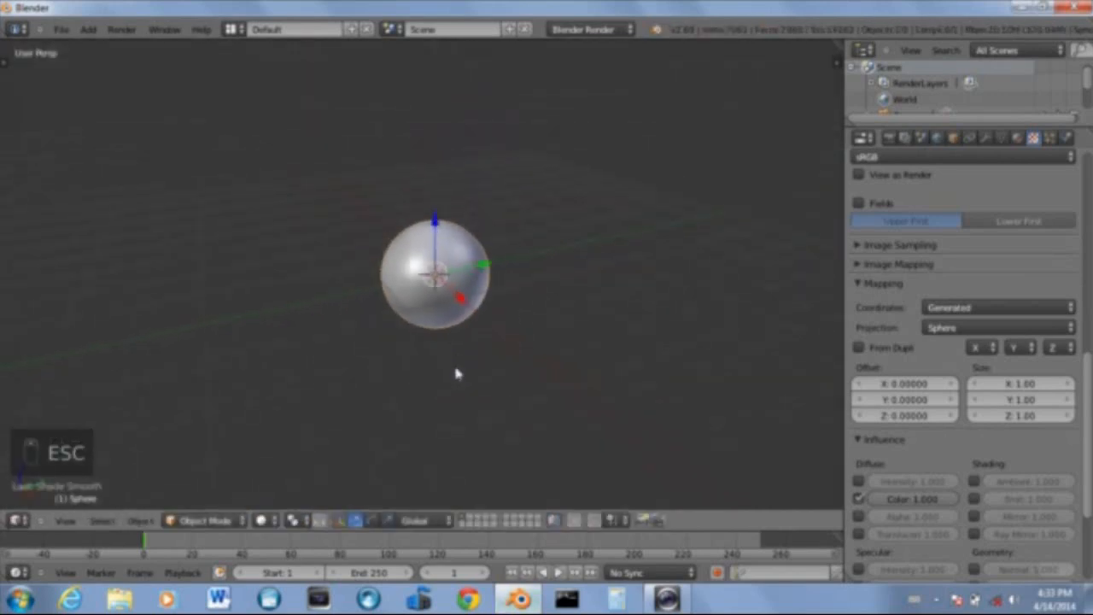
scroll(457, 371, up, 5)
shift+middle_drag(453, 351, 459, 275)
scroll(469, 332, down, 2)
scroll(464, 282, up, 1)
scroll(453, 261, up, 1)
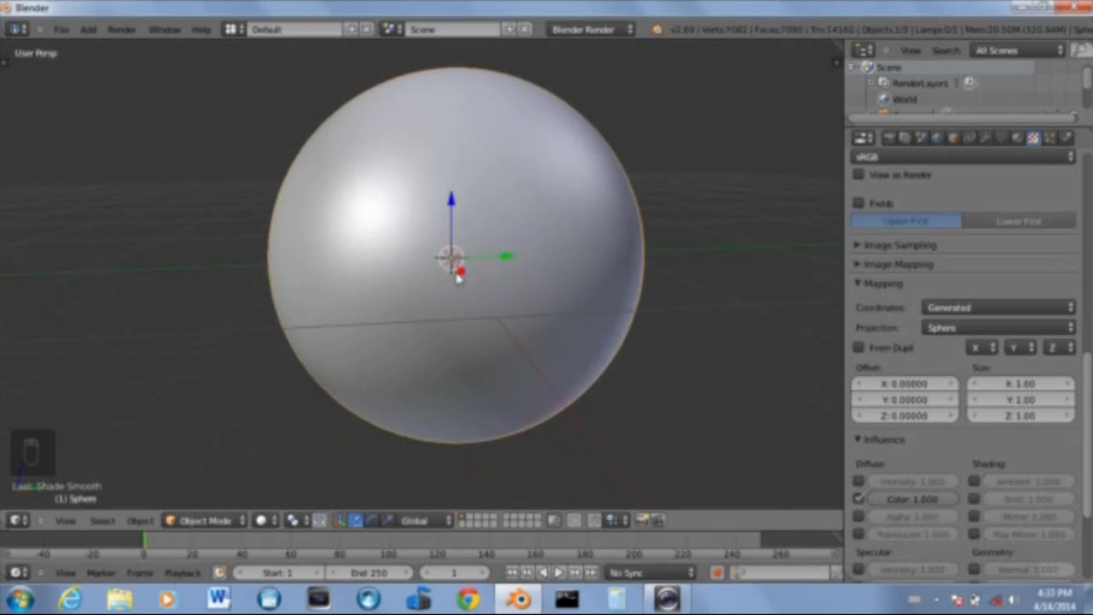
key(ctrl+alt+KP_0)
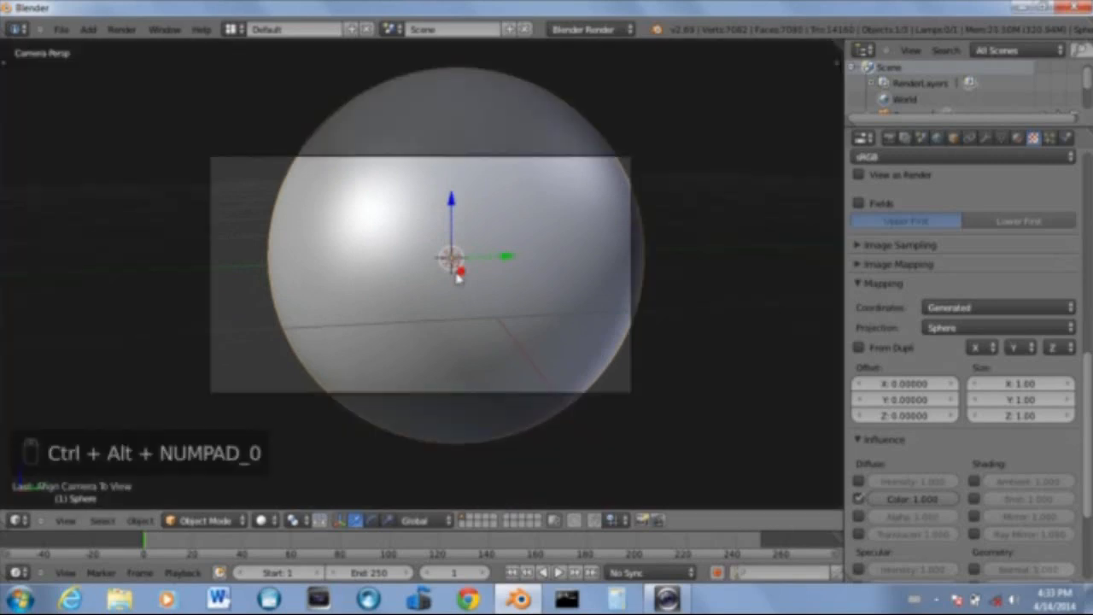
right_click(426, 159)
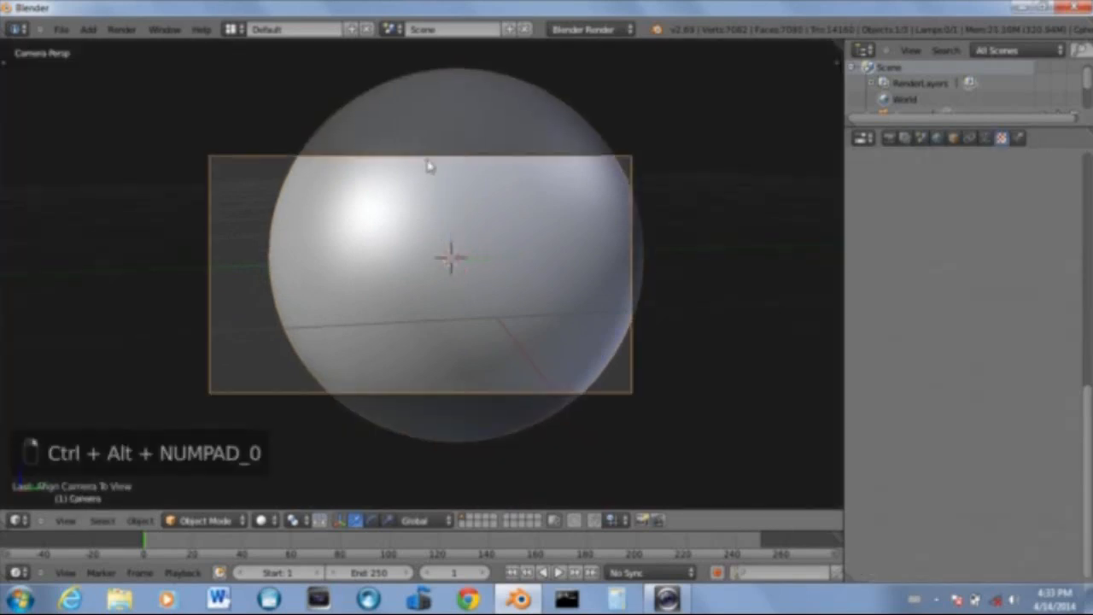
key(shift+d)
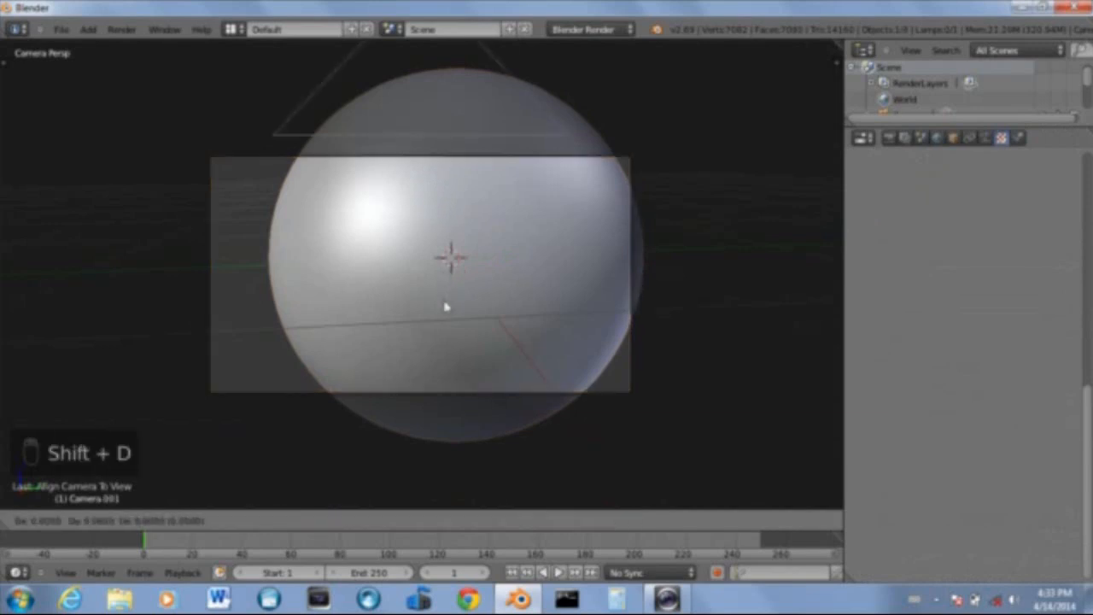
right_click(529, 229)
key(ctrl+z)
Fly and move the camera back until the whole sphere sits centred inside the camera frame
key(shift+f)
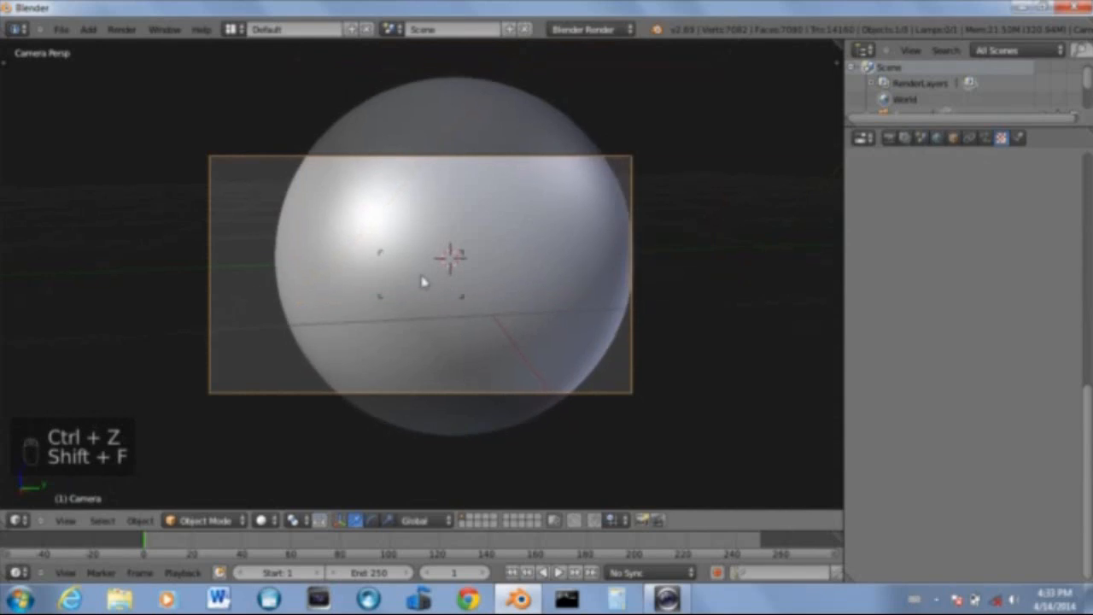
scroll(423, 282, down, 3)
click(424, 282)
key(g)
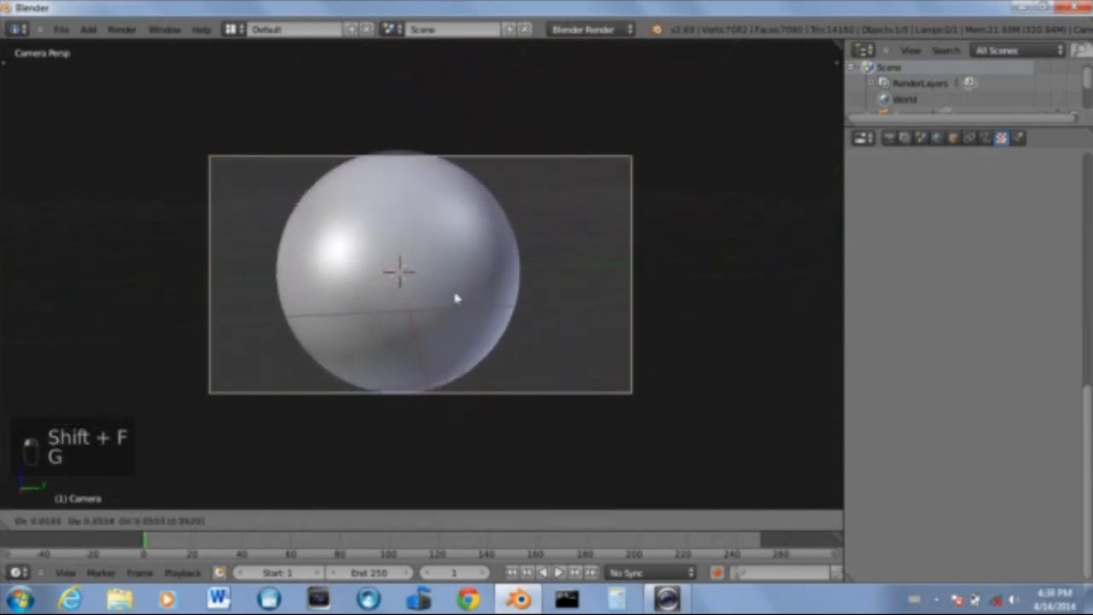
key(shift+f)
key(g)
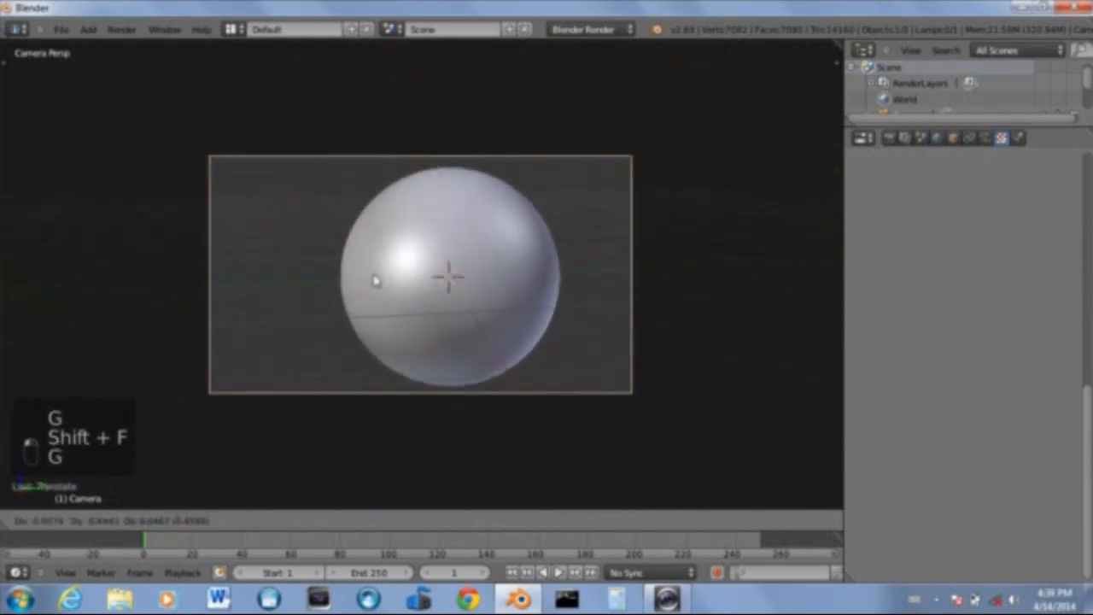
click(411, 279)
key(shift+g)
key(shift+f)
scroll(419, 273, down, 3)
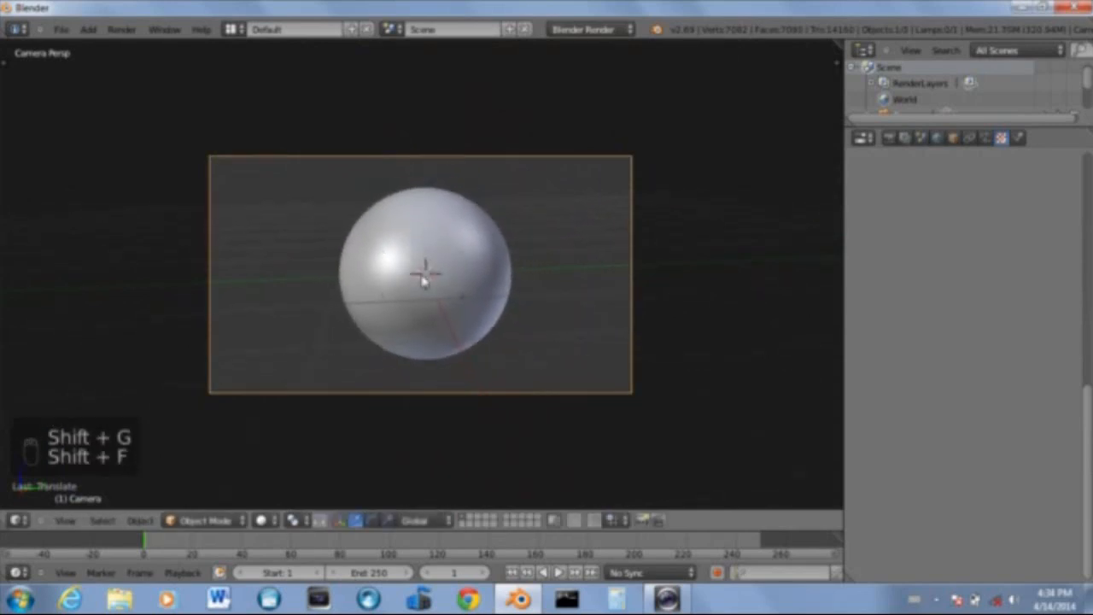
Render the image from the adjusted camera, close the render and select the sphere
key(F12)
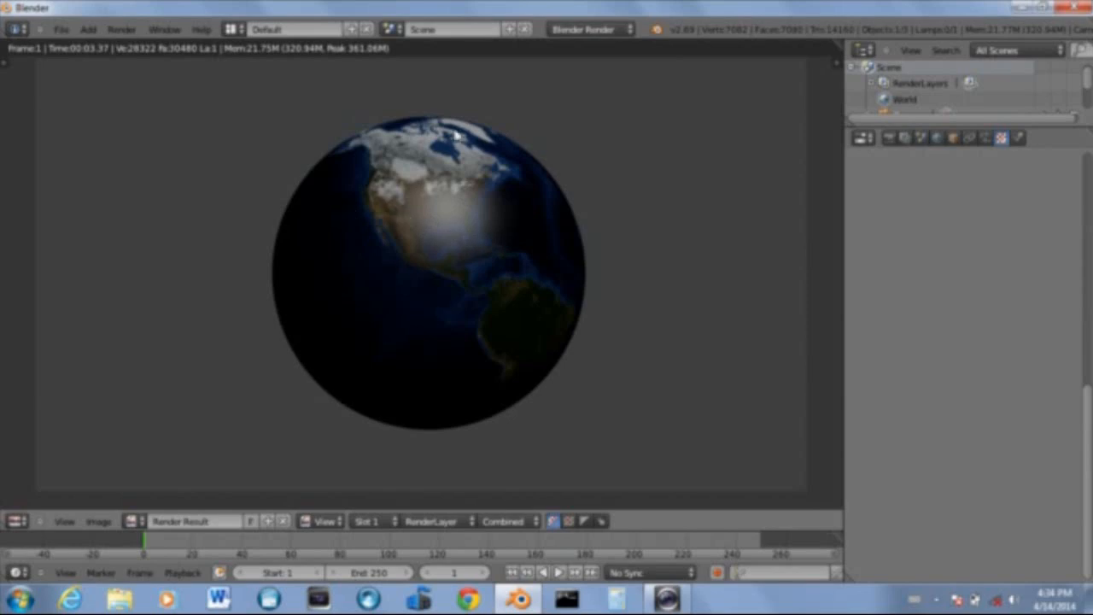
key(Escape)
right_click(425, 236)
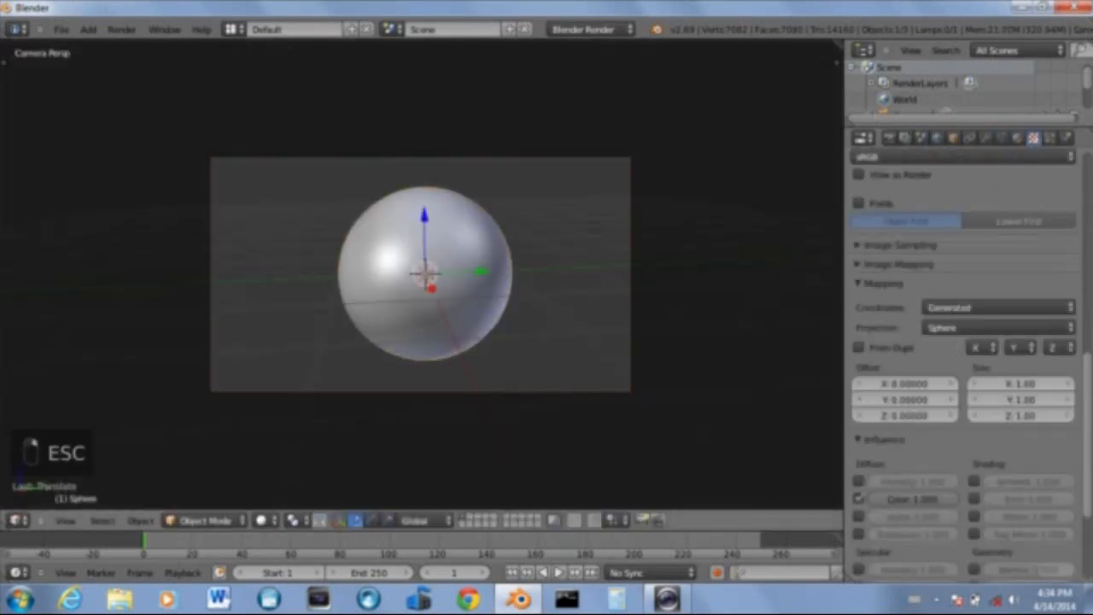
Set the diffuse intensity of the sphere's material to 1.0
click(1018, 138)
scroll(930, 450, down, 3)
scroll(929, 450, down, 3)
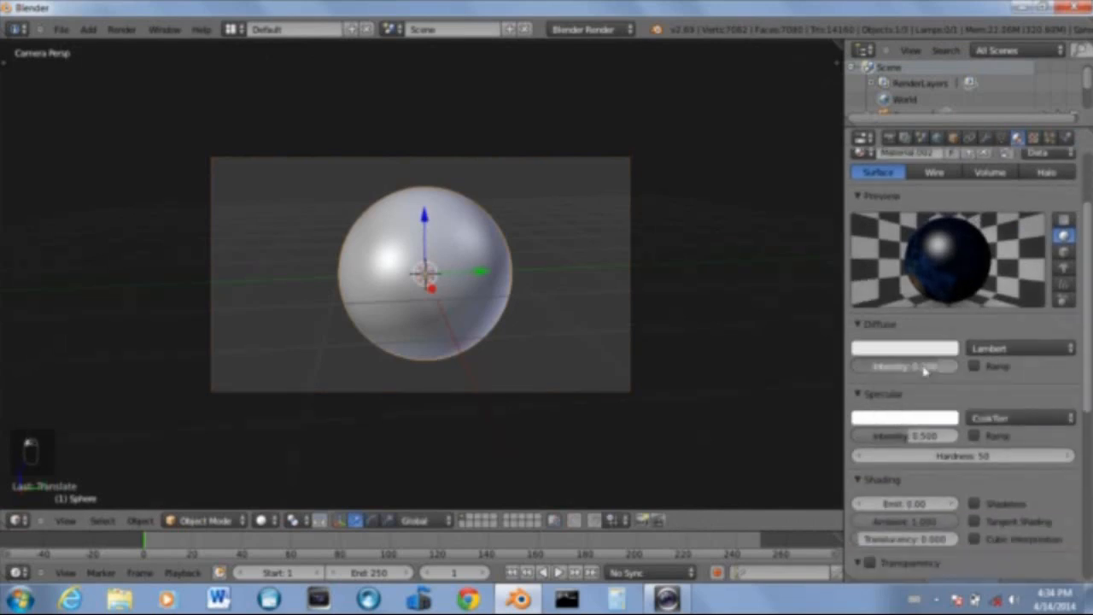
drag(925, 370, 1025, 369)
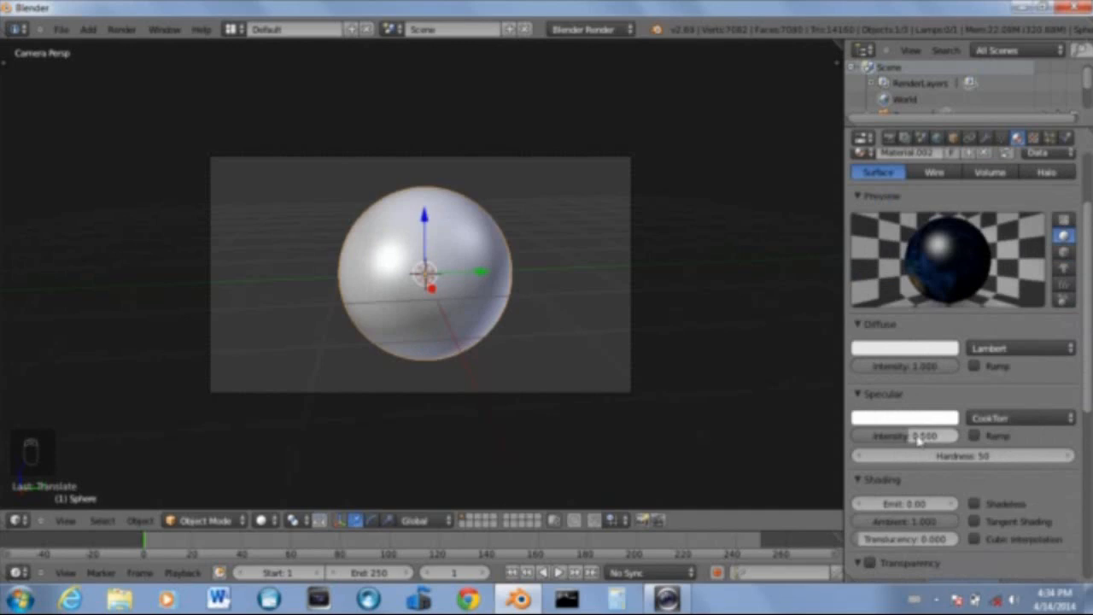
Set the material's specular intensity to 0.05, then render the image to check the surface and close the render
drag(915, 437, 854, 439)
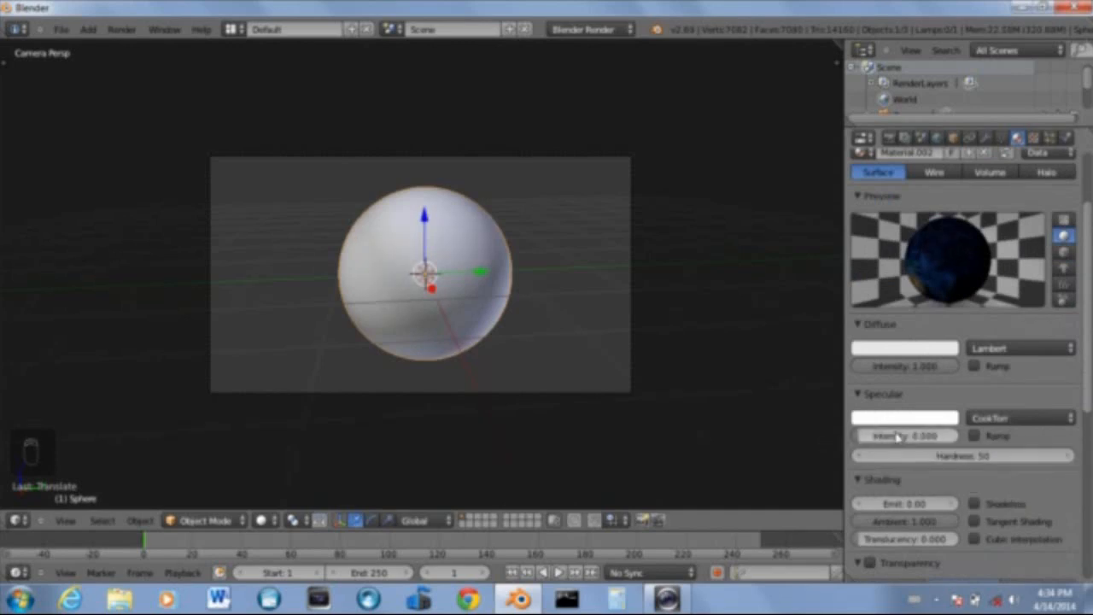
key(period)
text(05)
key(Return)
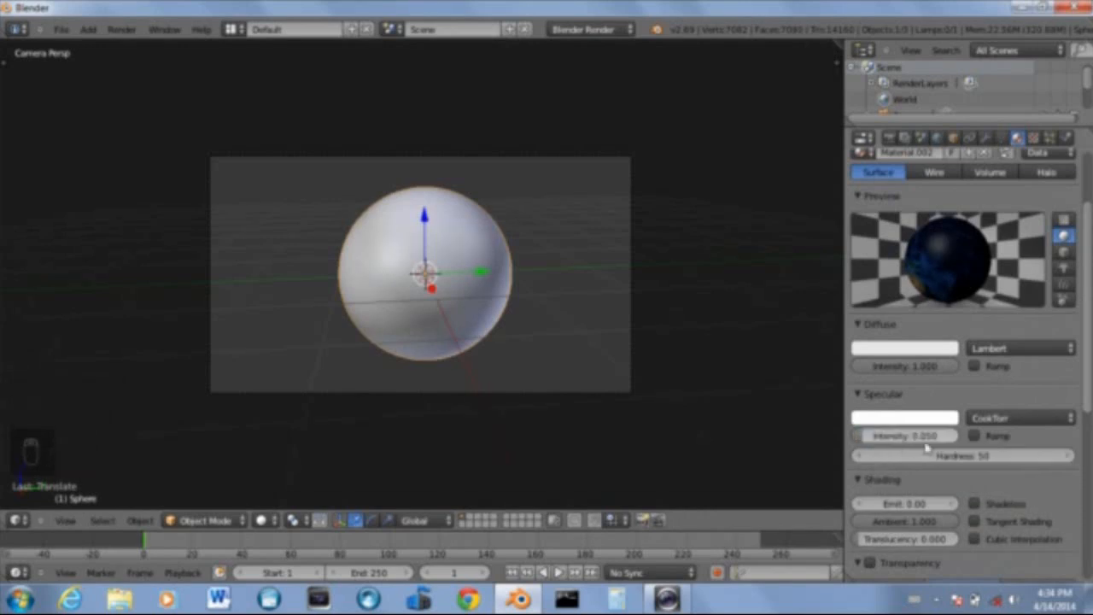
key(F12)
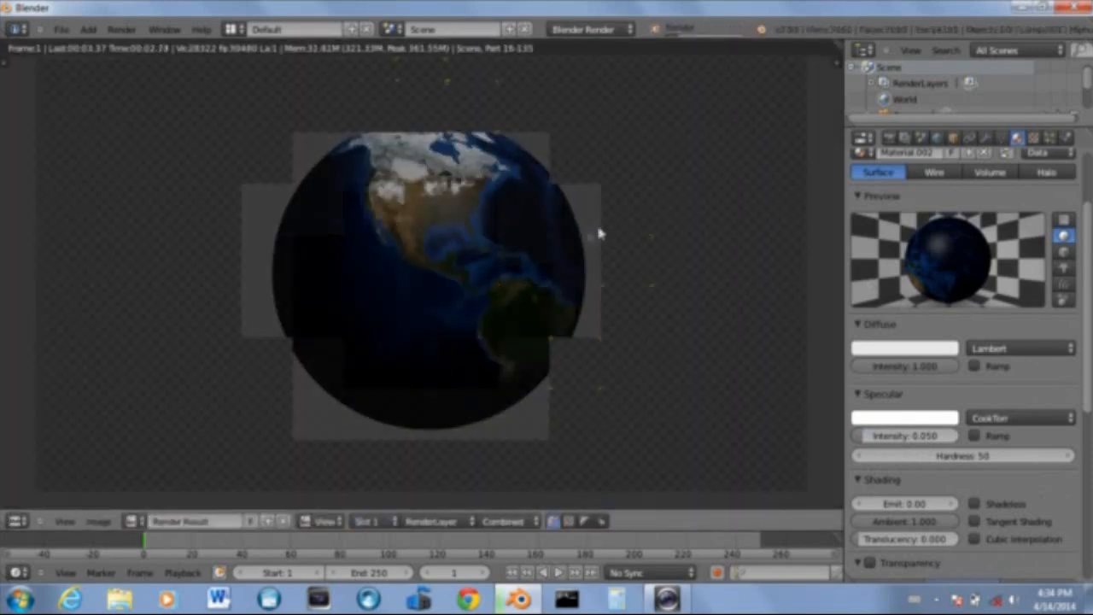
key(Escape)
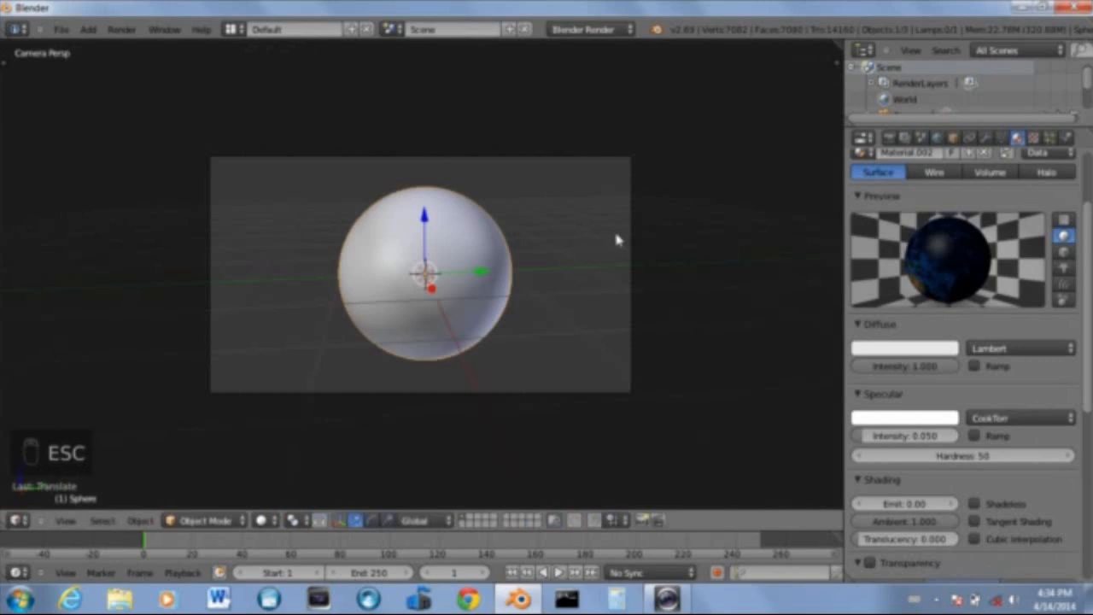
Show the sphere as a wireframe in the front orthographic view
scroll(523, 307, up, 3)
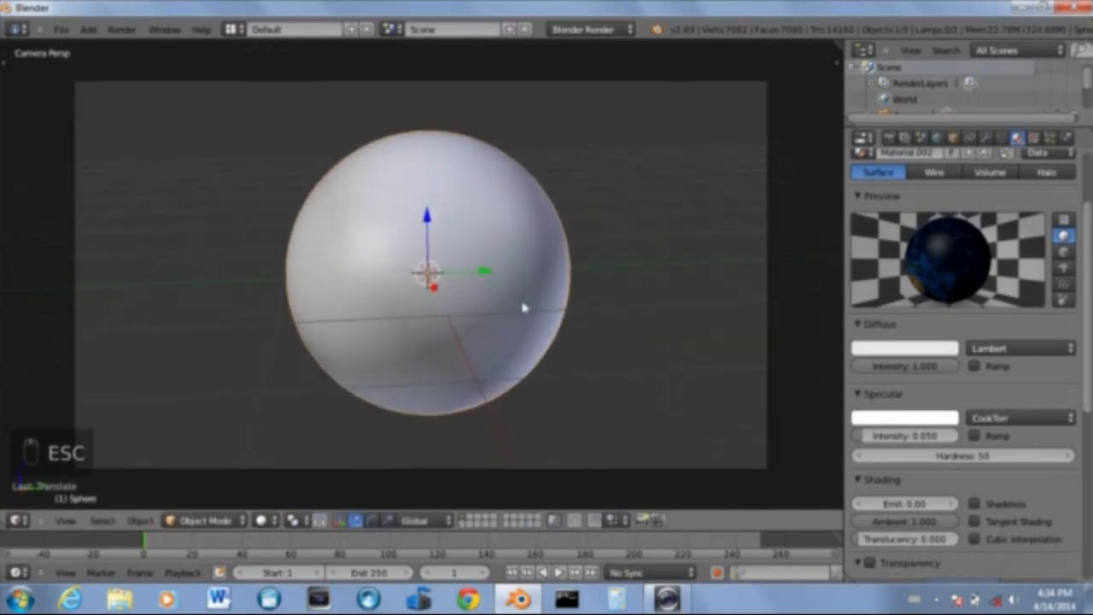
key(KP_1)
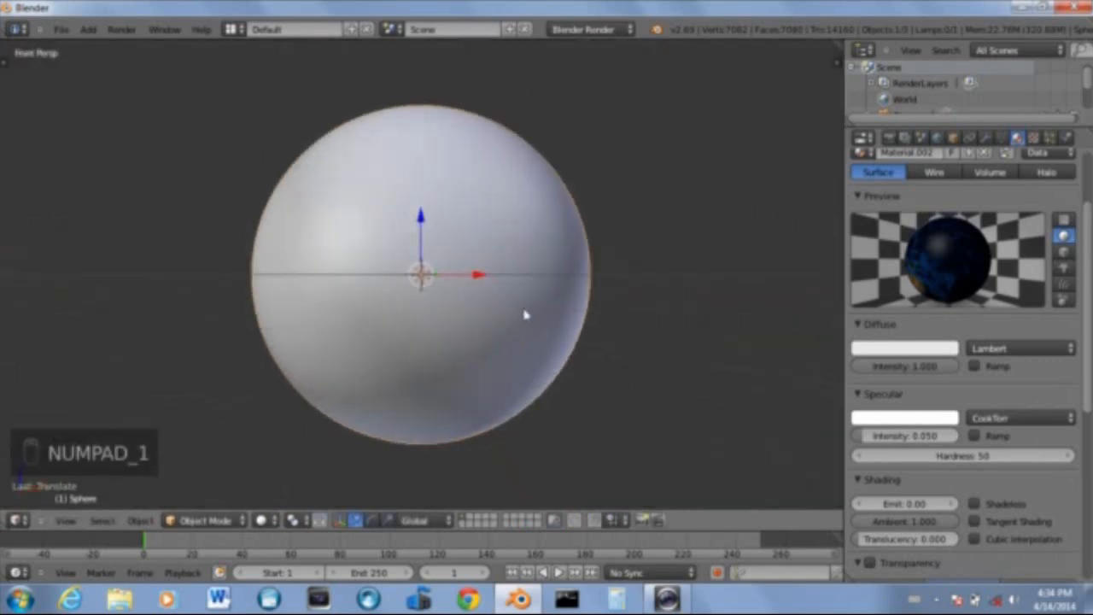
key(KP_5)
scroll(526, 315, down, 4)
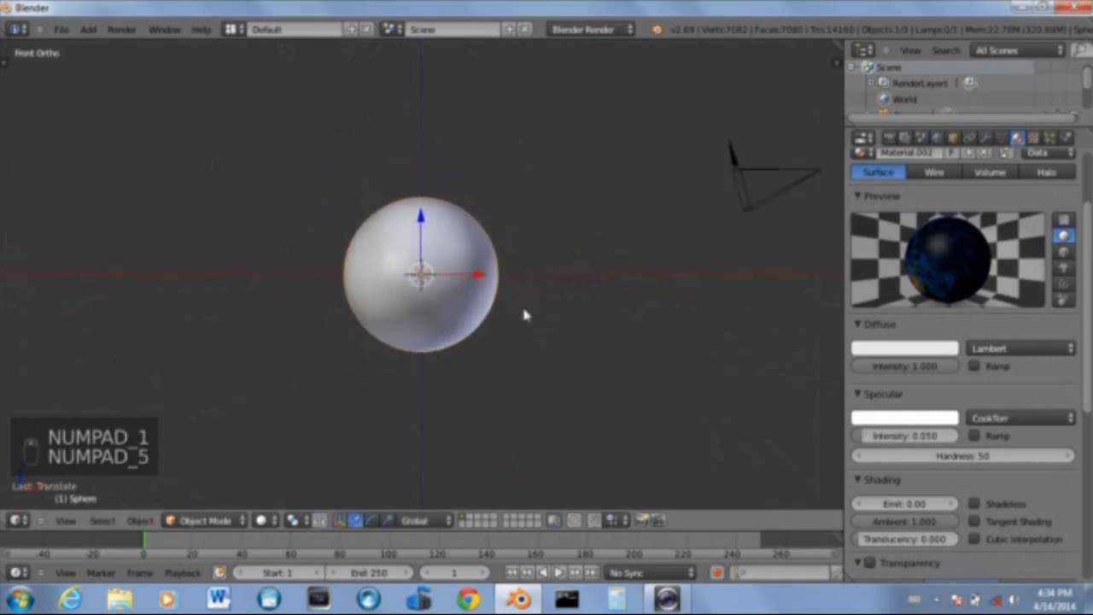
scroll(524, 315, up, 6)
scroll(522, 315, down, 1)
key(z)
Duplicate the sphere, leaving the copy at the same position as the original
shift+middle_drag(420, 270, 495, 270)
scroll(496, 270, up, 3)
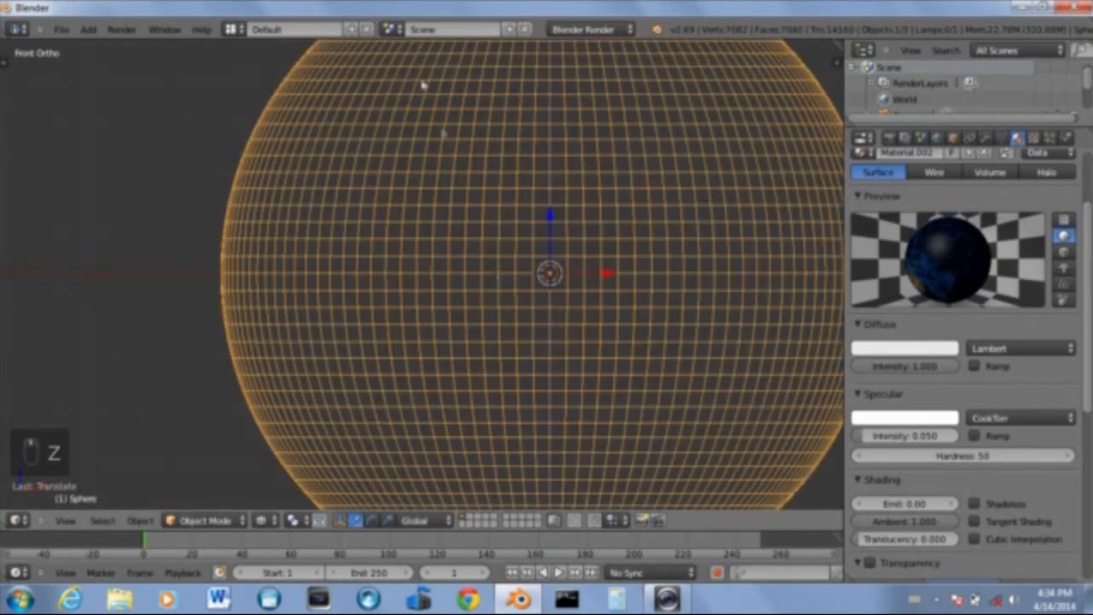
shift+middle_drag(422, 85, 501, 250)
scroll(469, 234, up, 6)
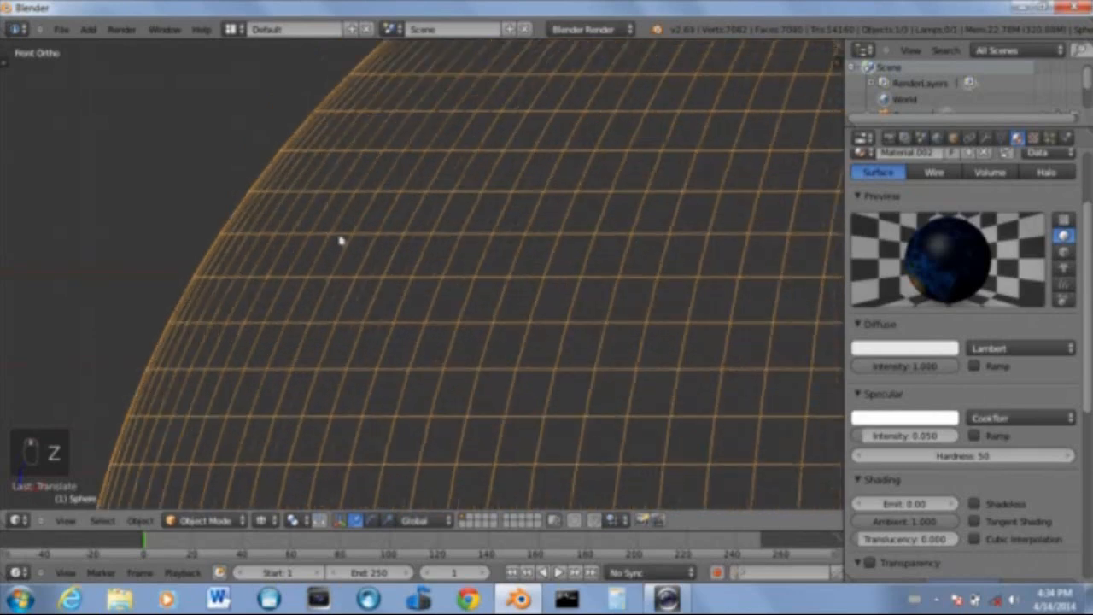
scroll(340, 242, down, 2)
scroll(395, 230, up, 1)
key(shift+d)
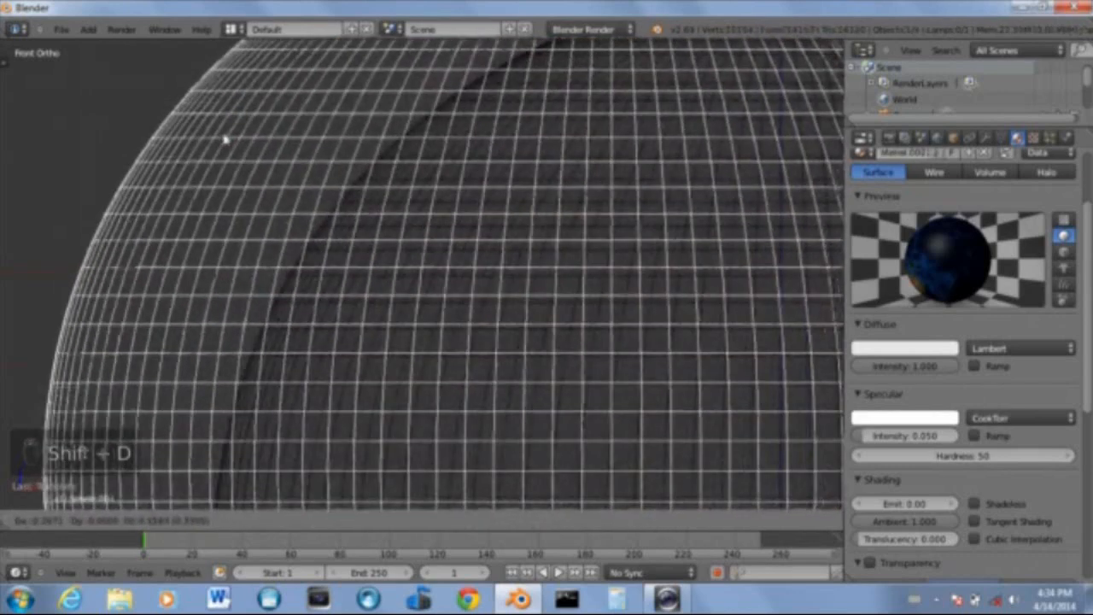
click(225, 139)
Scale the duplicate sphere up very slightly so that it encloses the original
scroll(224, 140, down, 3)
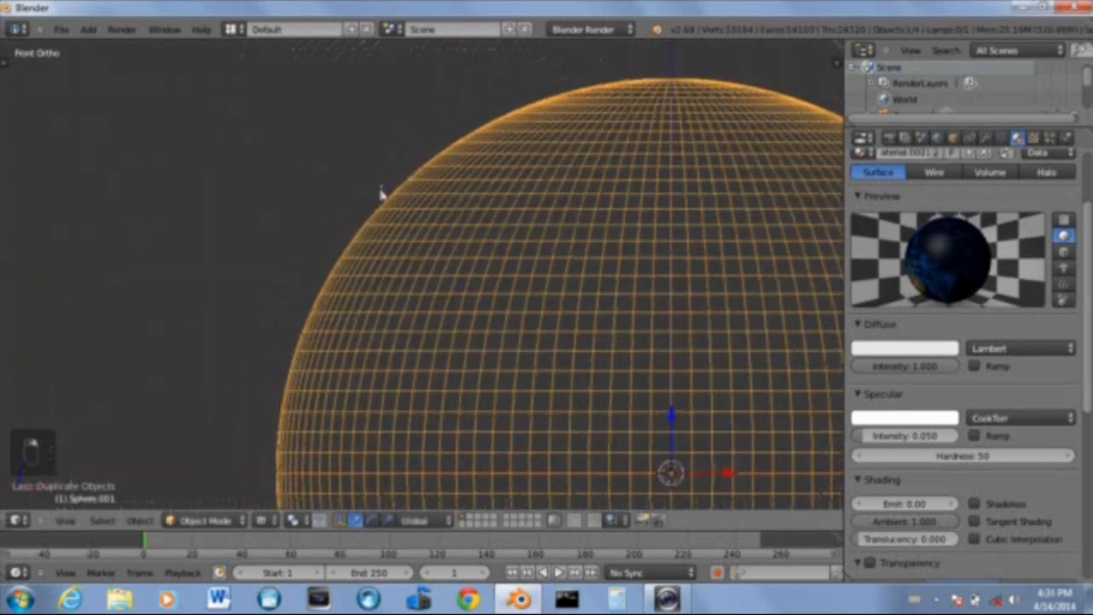
scroll(313, 247, down, 3)
scroll(164, 200, up, 5)
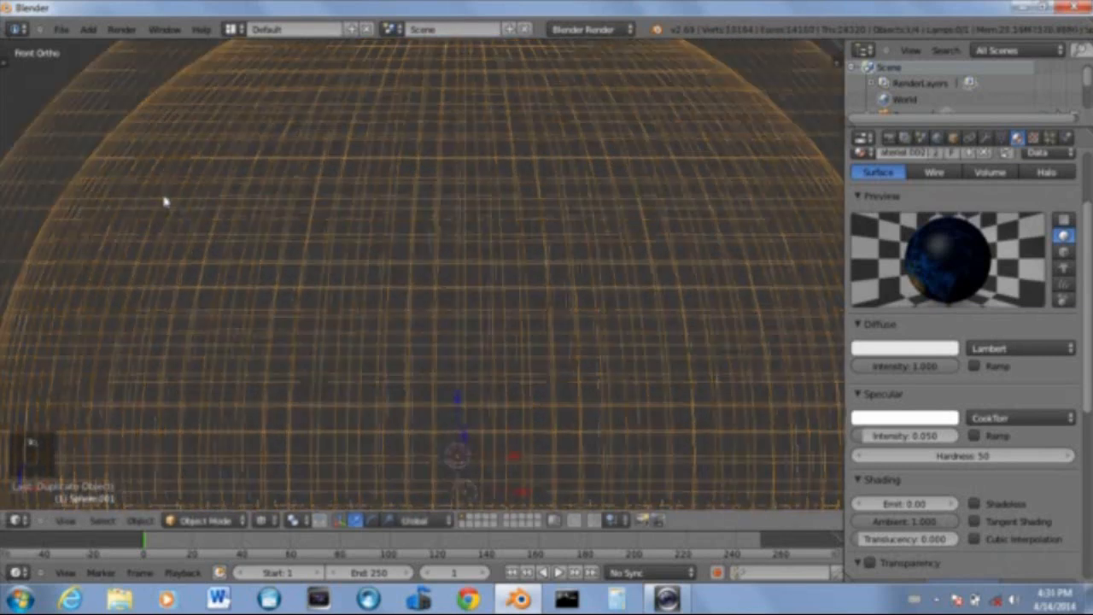
scroll(370, 318, down, 3)
scroll(350, 281, up, 6)
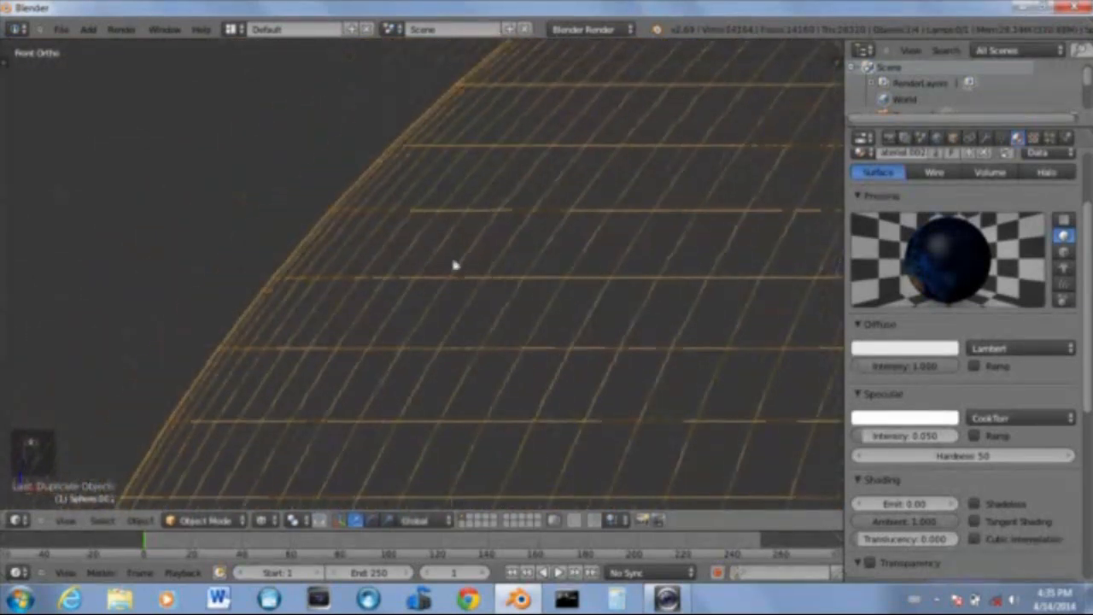
key(s)
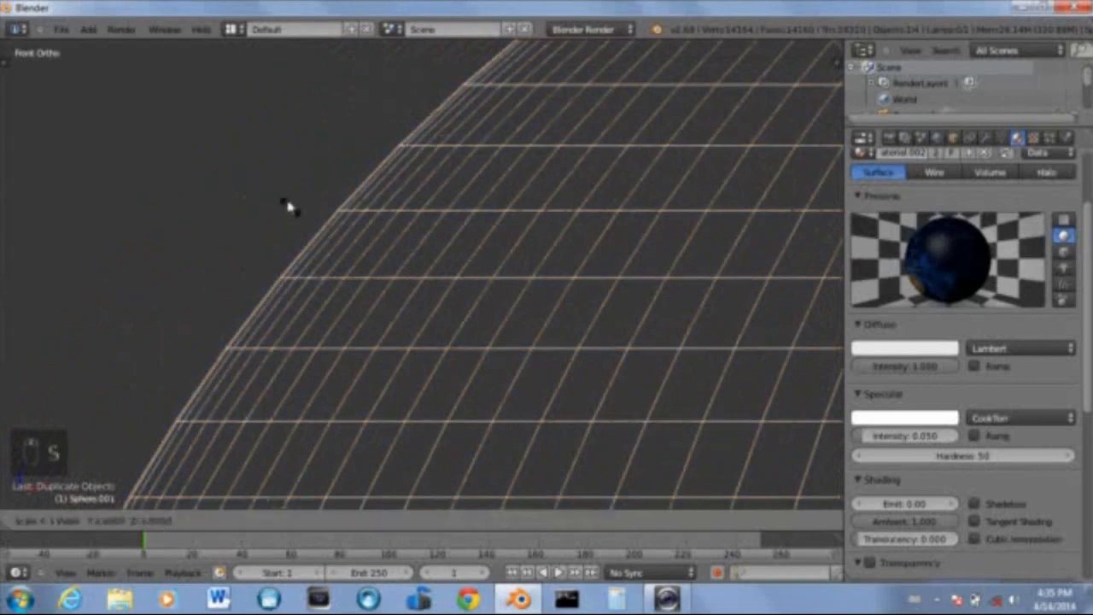
click(280, 201)
Examine the wireframes of the two nested spheres for the gap between their outer edges
scroll(374, 286, down, 8)
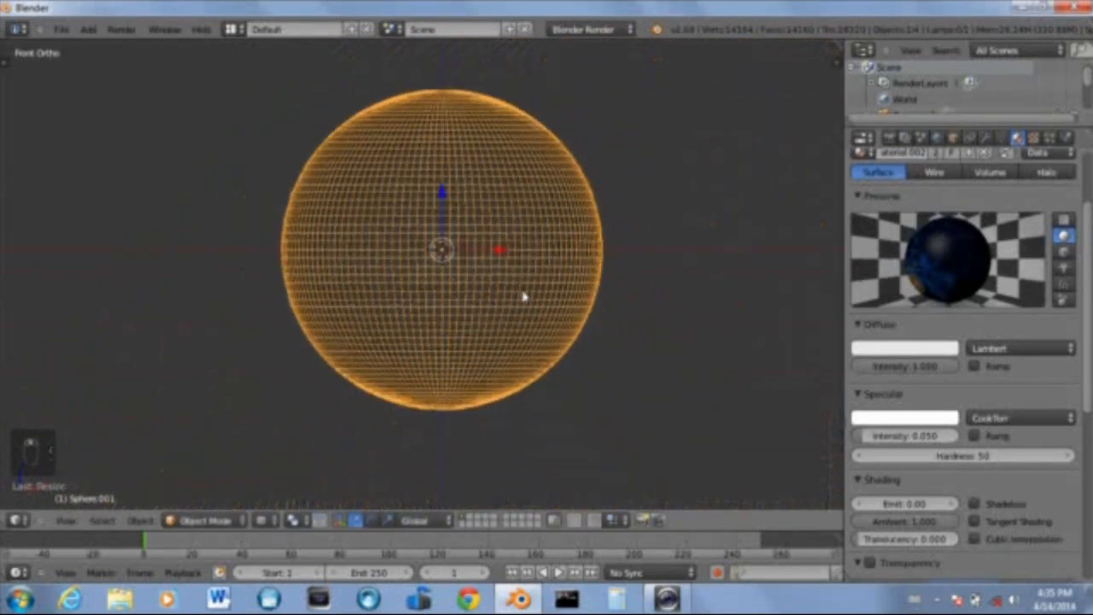
scroll(520, 295, up, 5)
scroll(464, 256, up, 10)
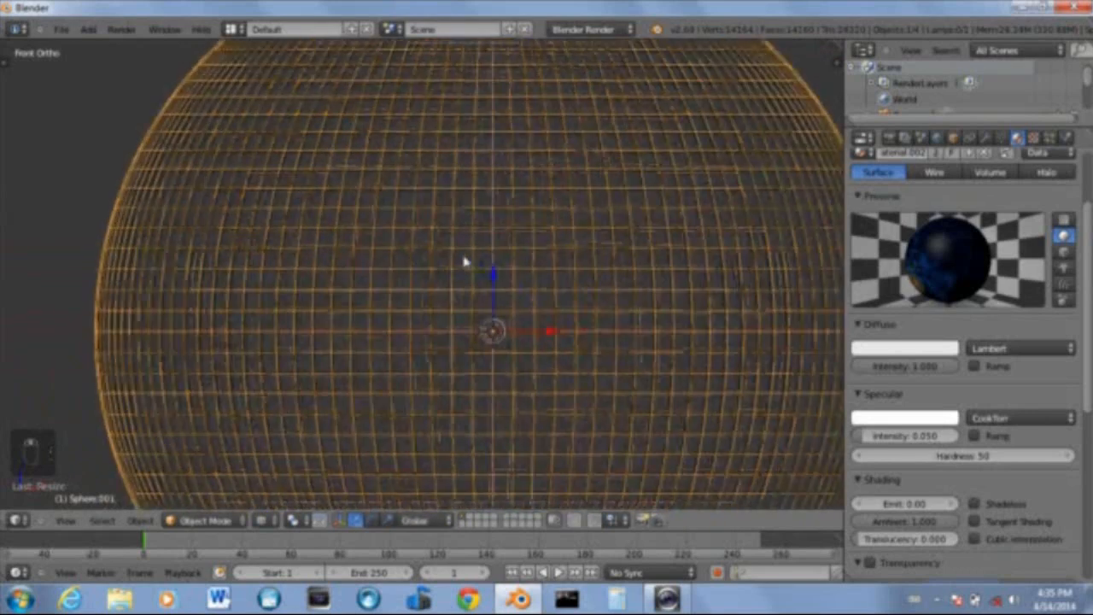
scroll(505, 297, up, 3)
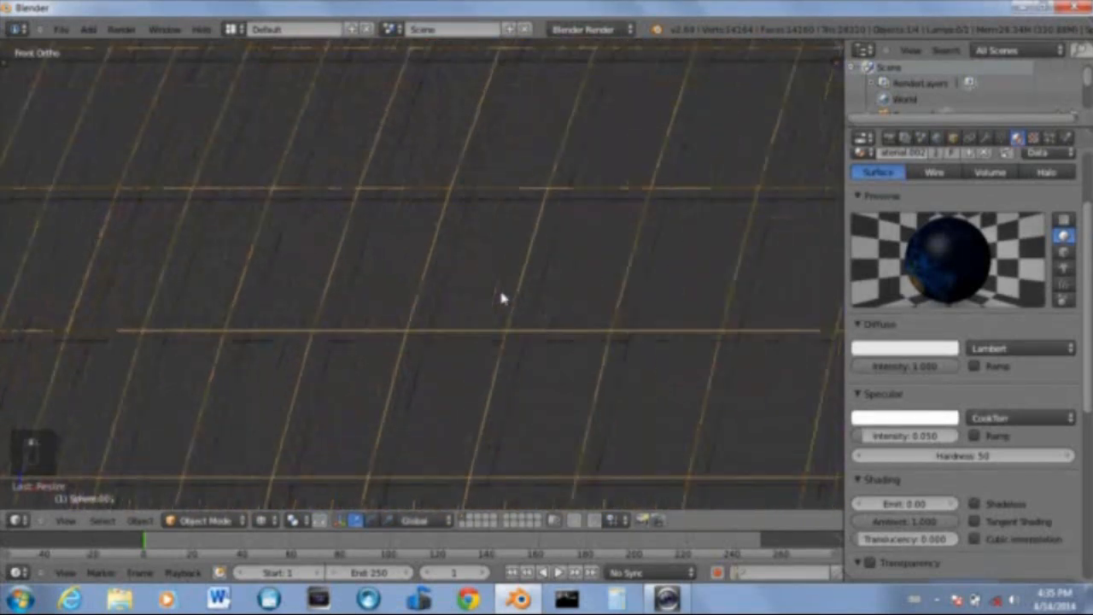
scroll(486, 274, down, 10)
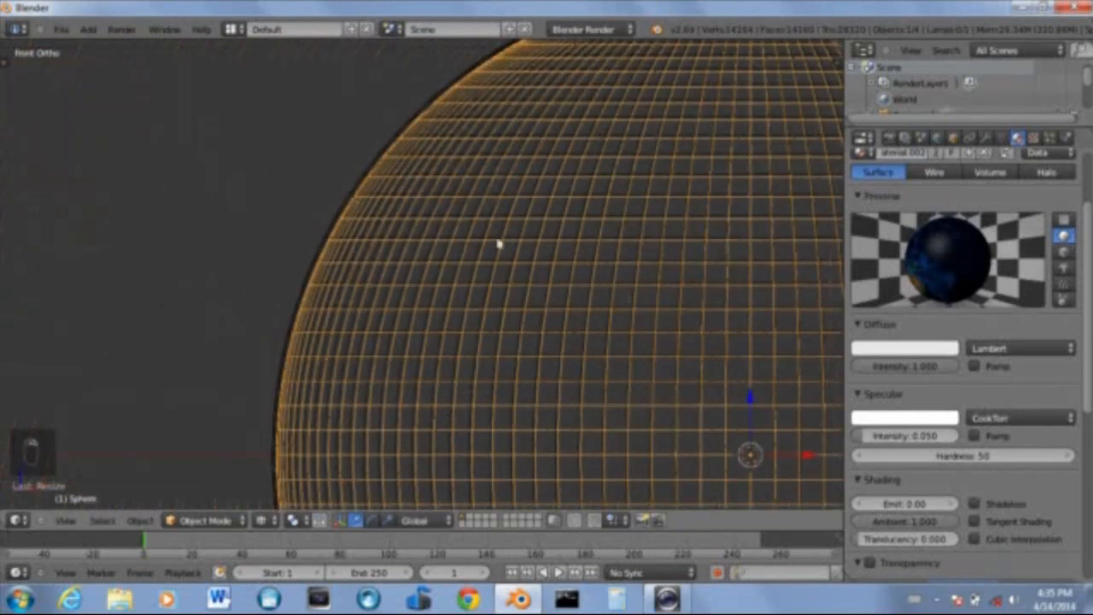
shift+middle_drag(532, 262, 271, 188)
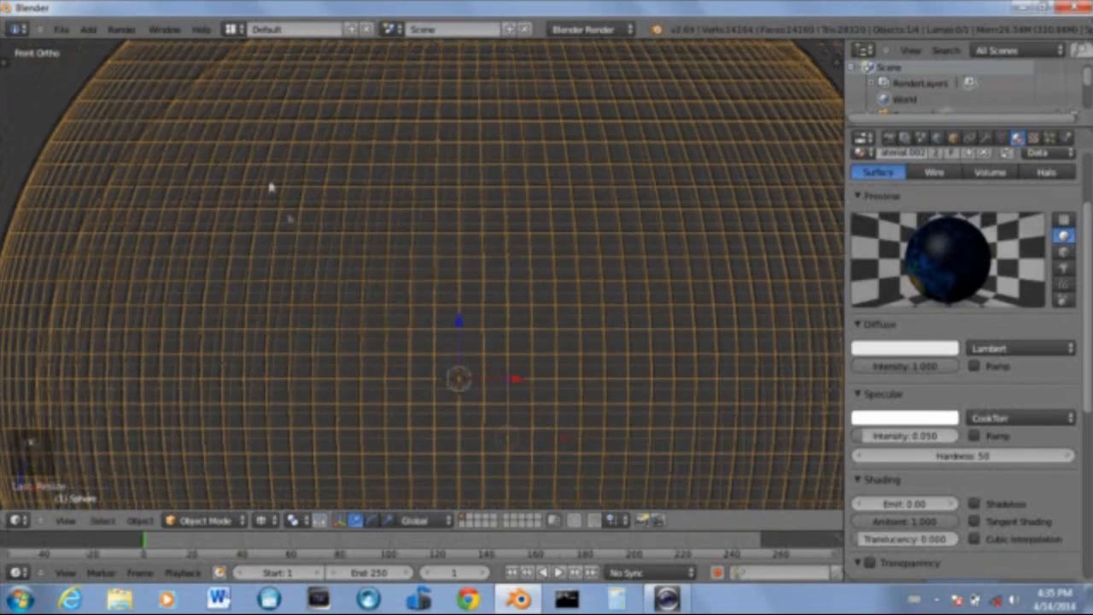
scroll(396, 235, down, 4)
shift+middle_drag(398, 237, 366, 178)
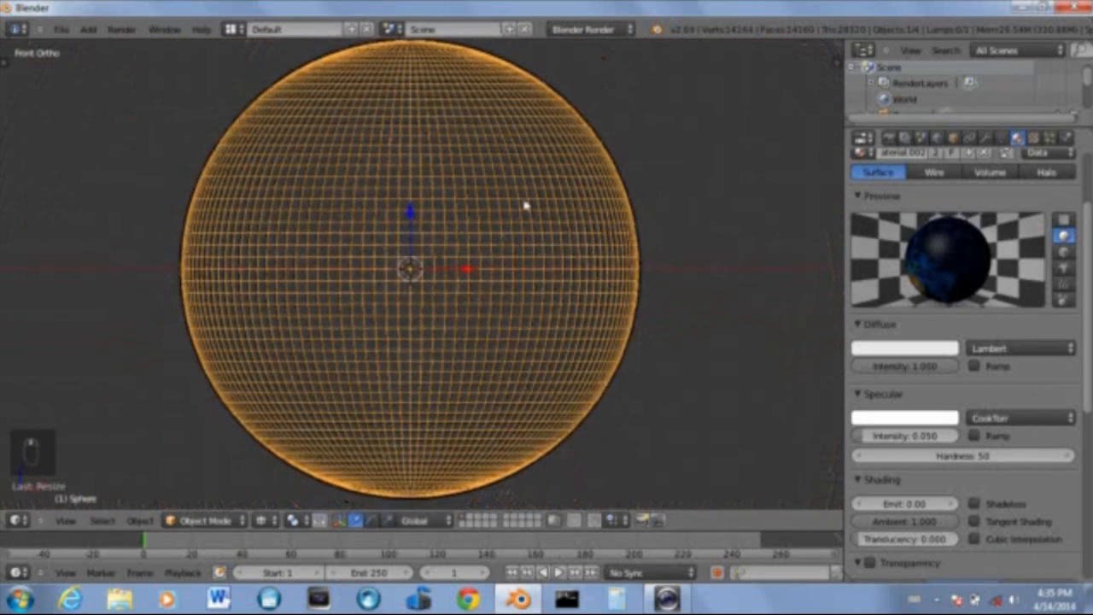
scroll(946, 253, down, 2)
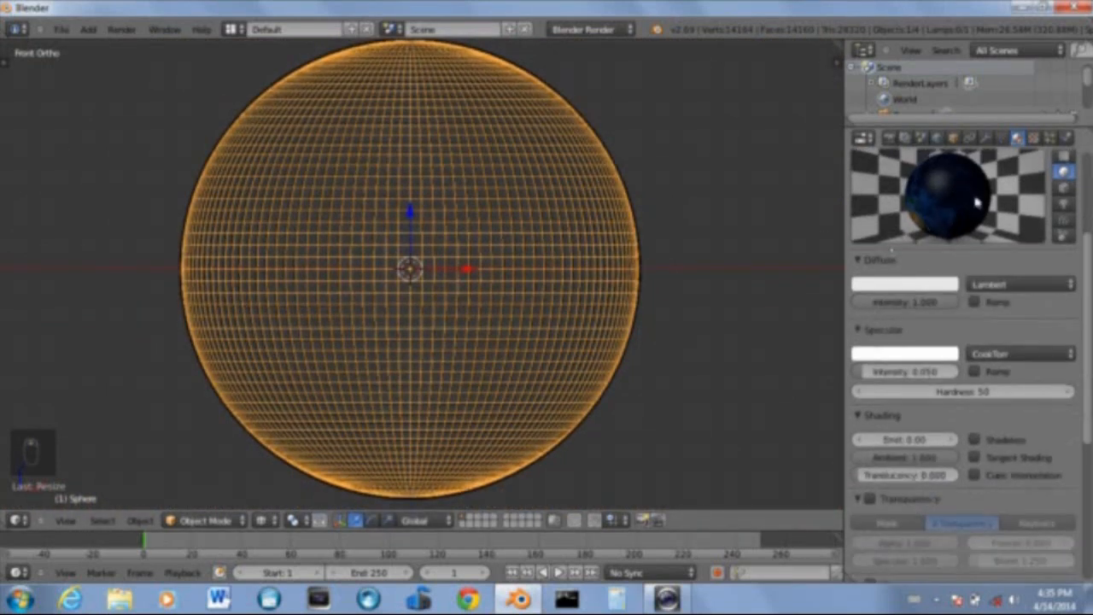
scroll(1011, 299, up, 2)
scroll(450, 232, up, 4)
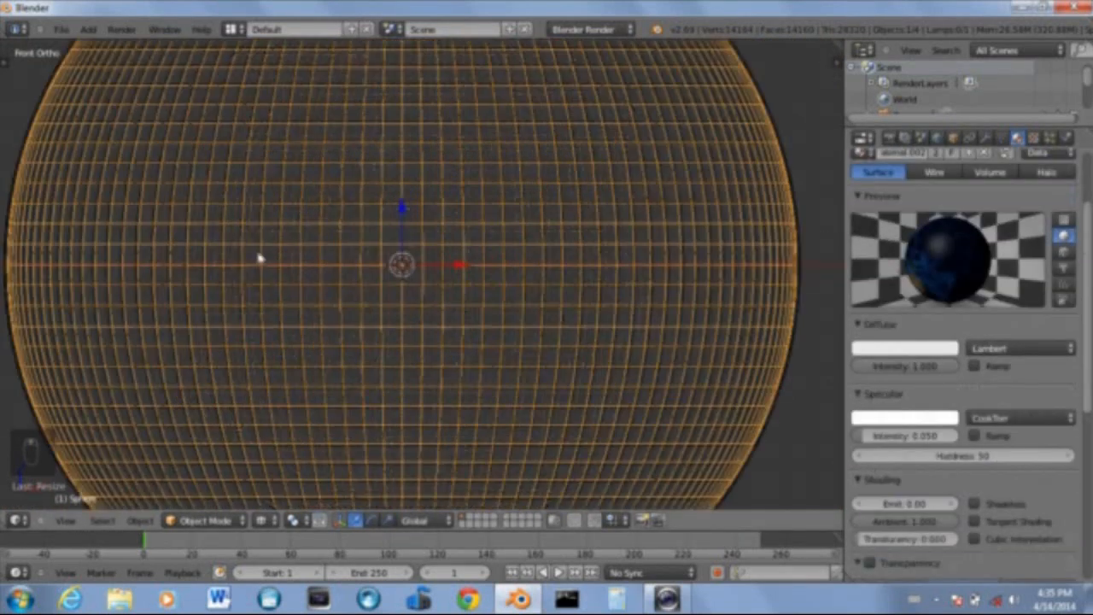
Select the slightly larger outer sphere and unlink the shared Earth material from it
shift+middle_drag(182, 178, 426, 237)
right_click(405, 234)
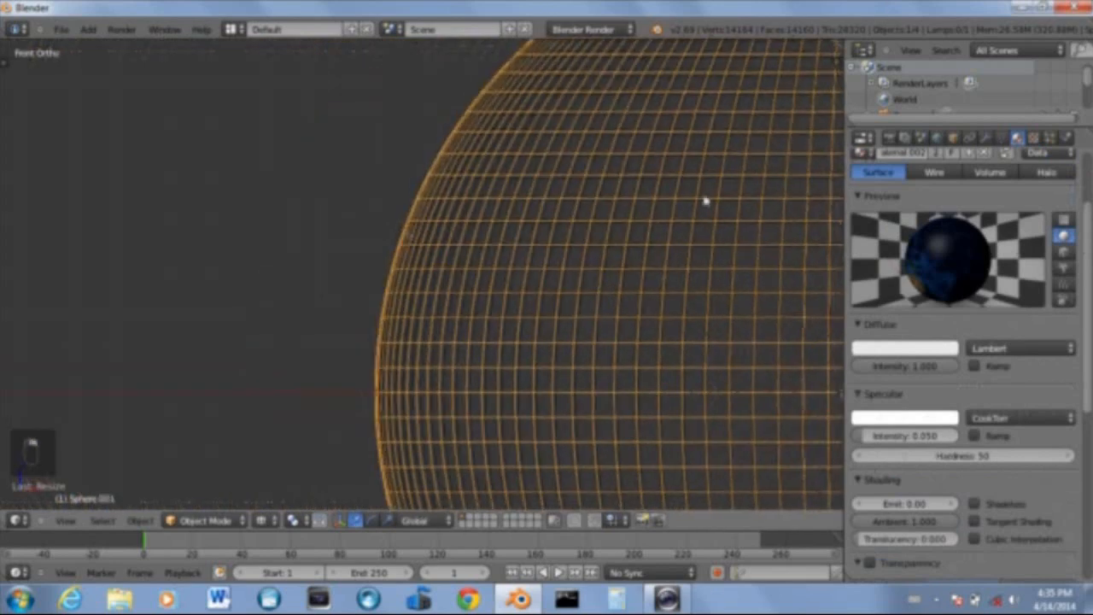
scroll(1031, 215, up, 2)
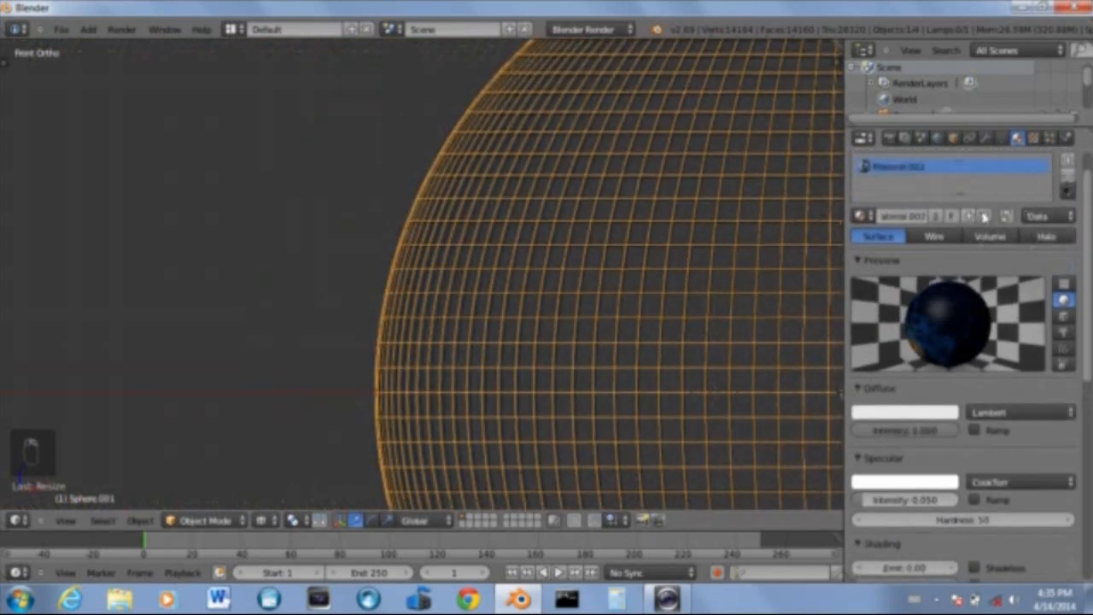
Select the inner Earth sphere, enable the Normal influence of its texture and set it to 0.1
right_click(481, 174)
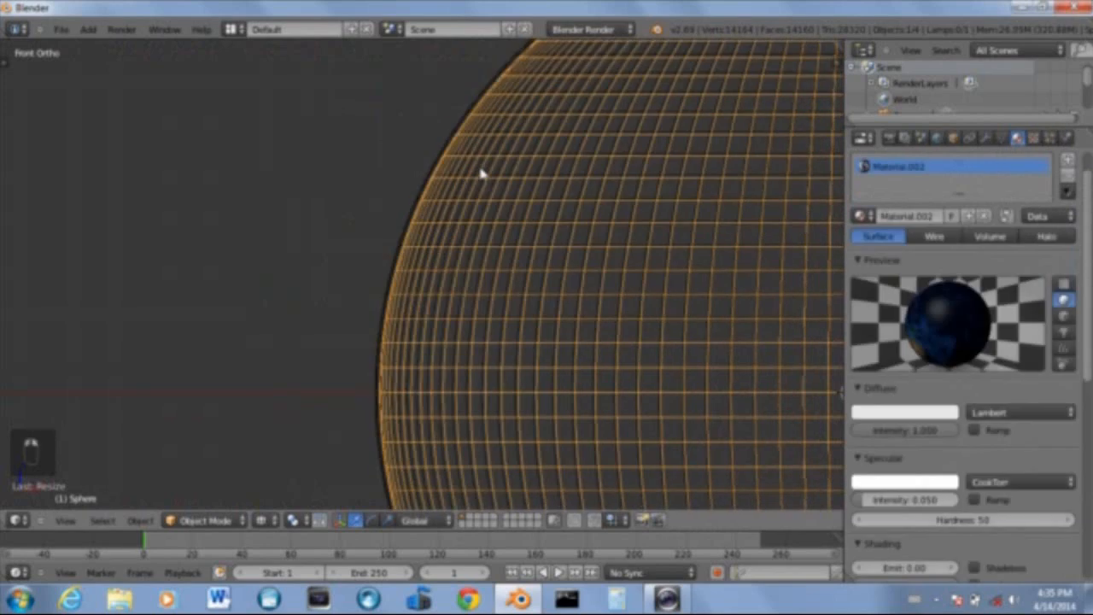
key(KP_Decimal)
scroll(987, 300, down, 4)
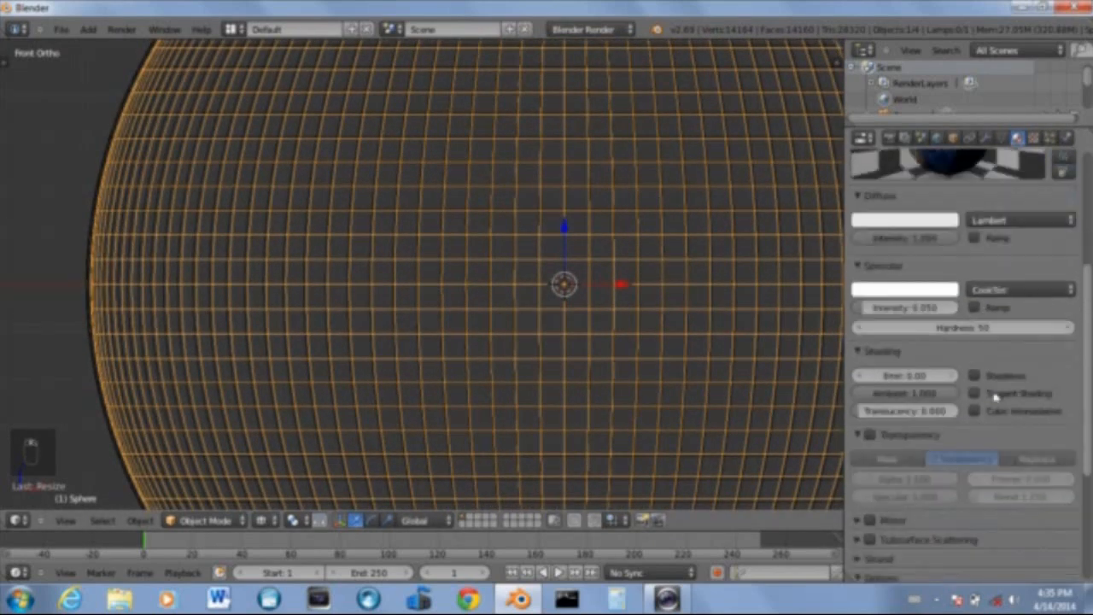
click(1033, 138)
scroll(1042, 485, down, 10)
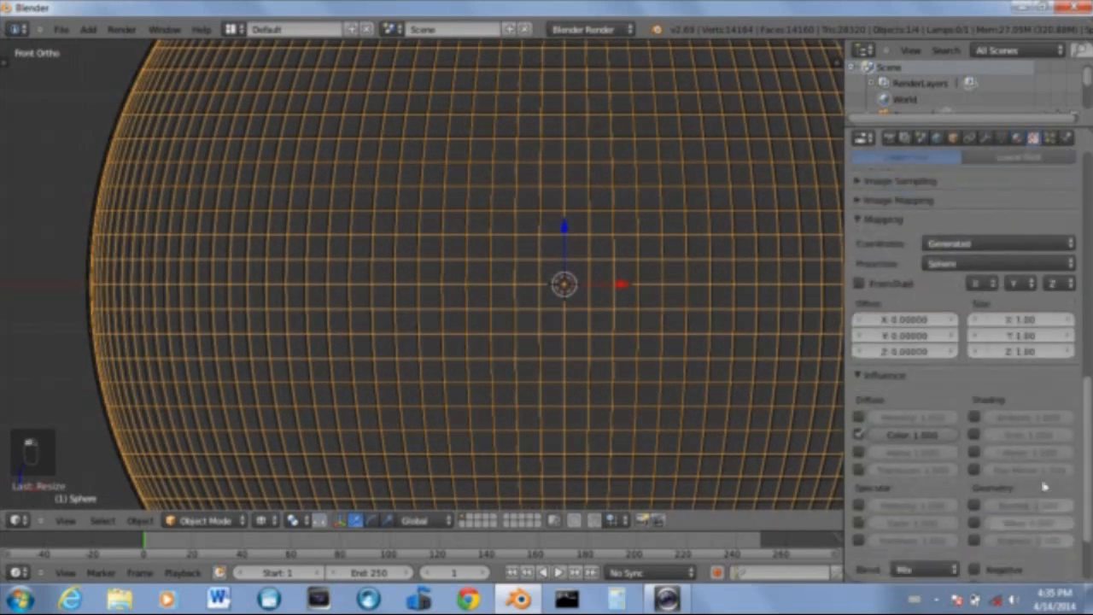
scroll(1042, 486, down, 2)
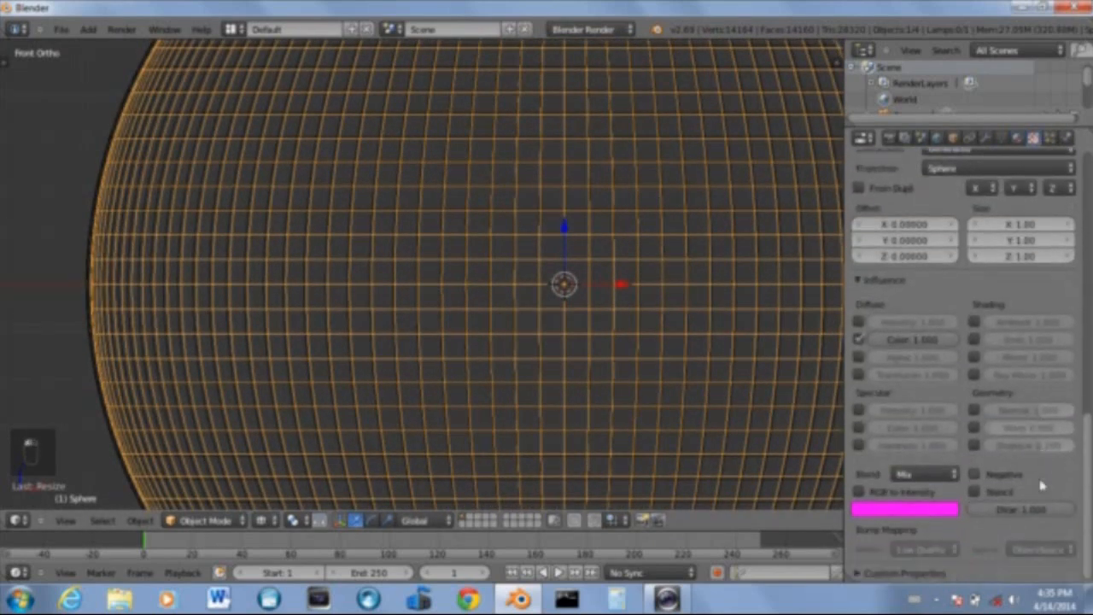
click(882, 286)
click(883, 285)
click(976, 411)
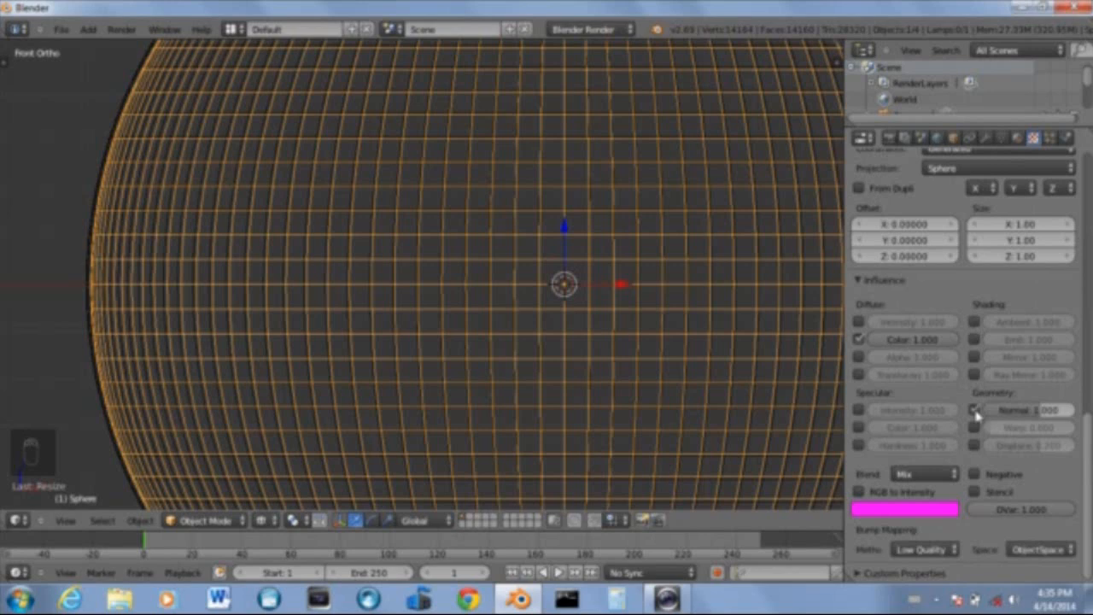
click(1035, 410)
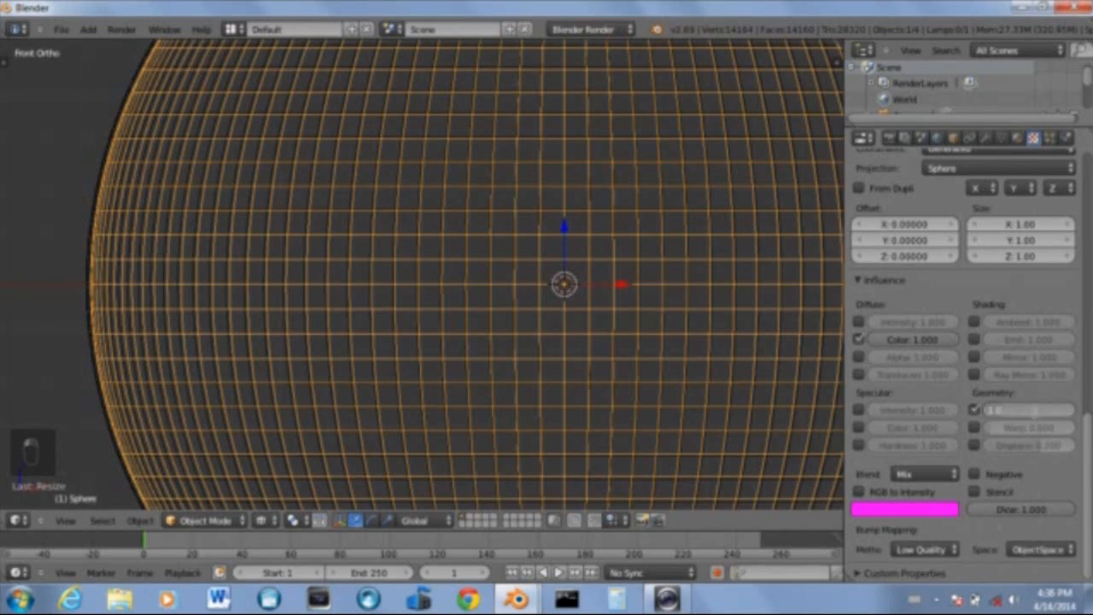
key(Return)
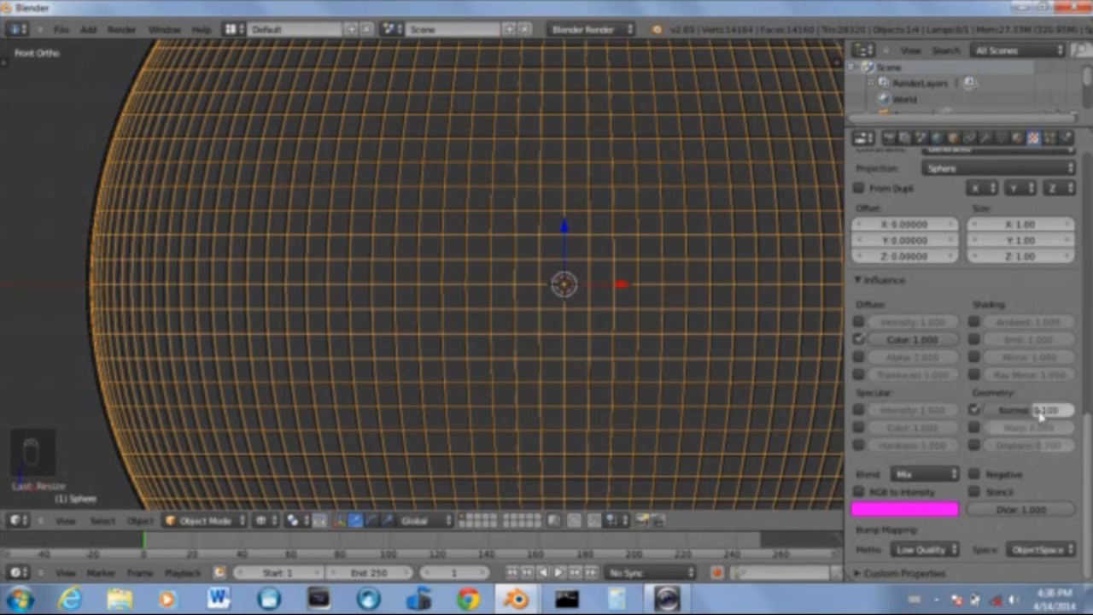
scroll(555, 266, down, 3)
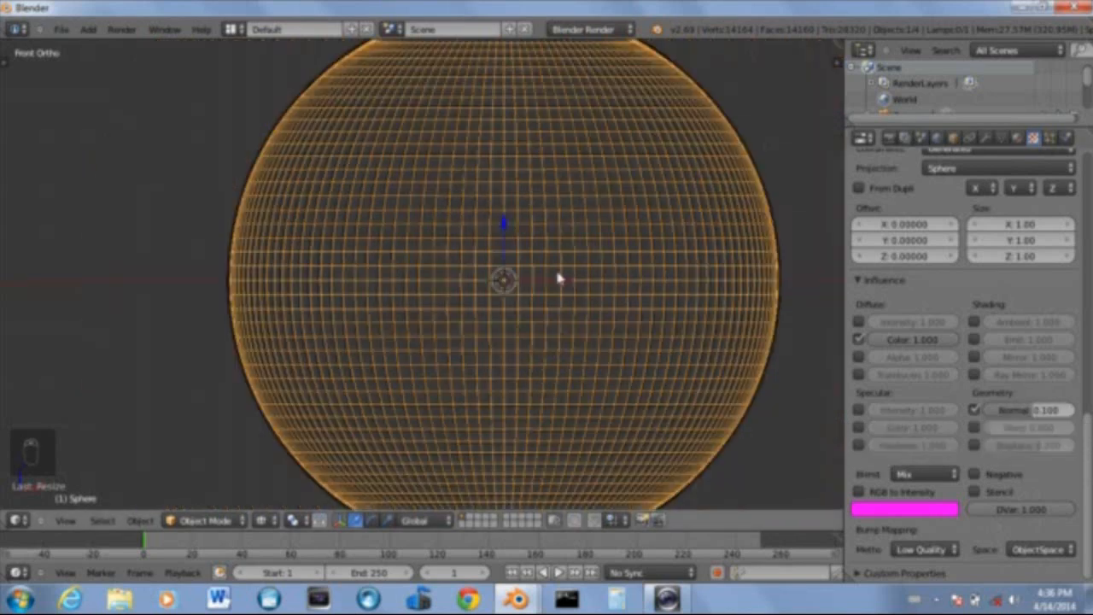
scroll(533, 267, down, 1)
scroll(513, 222, up, 2)
shift+middle_drag(495, 183, 495, 293)
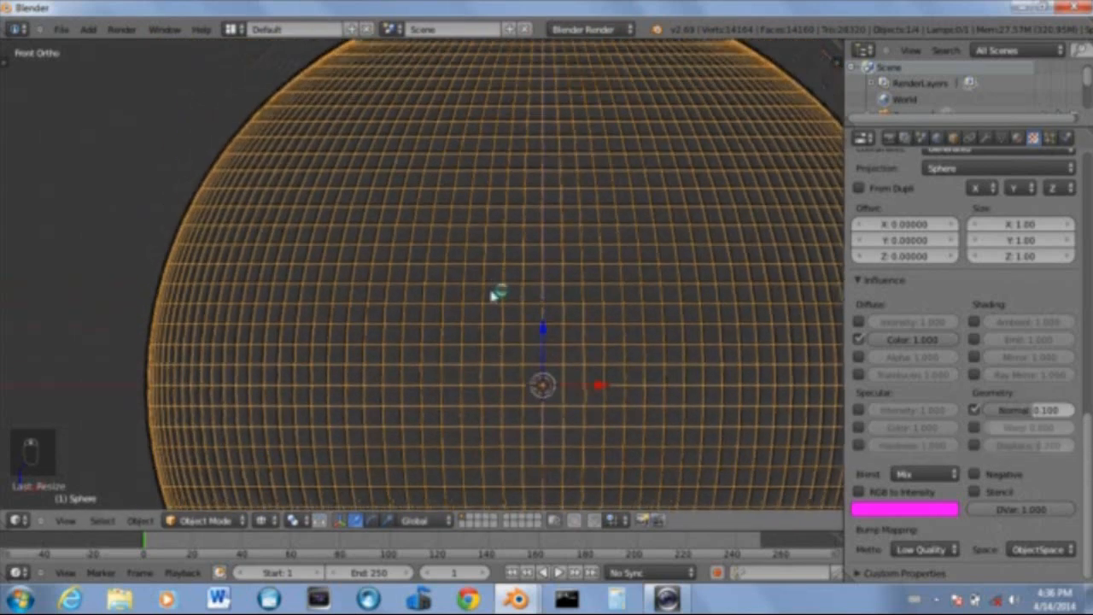
Render the scene from the camera to check the Earth, and close the render
key(F12)
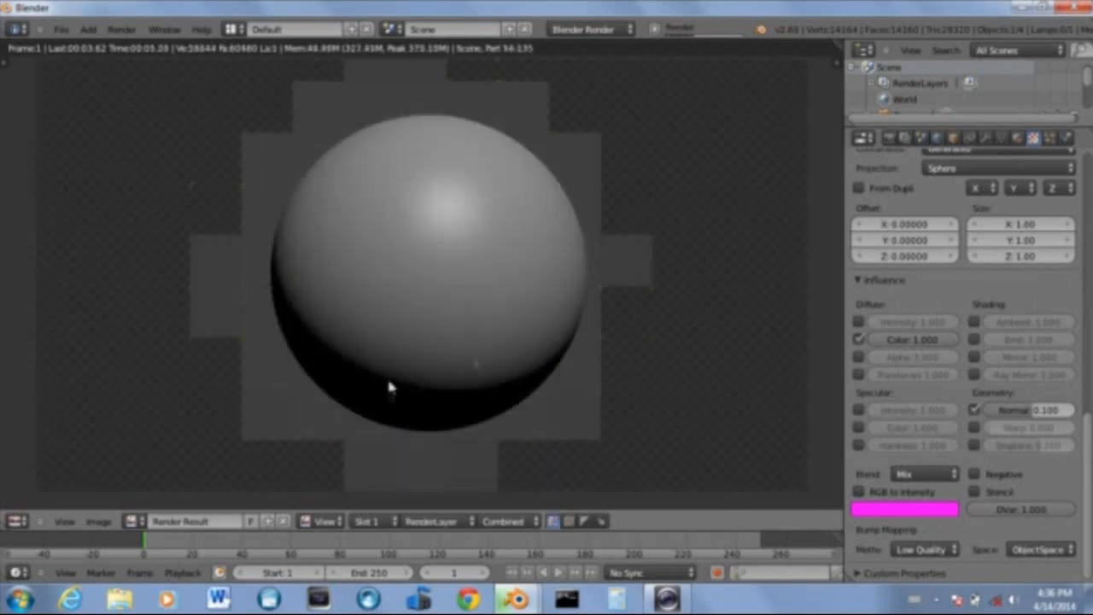
key(Escape)
key(Escape)
key(Escape)
Unhide the outer sphere, move it to a separate layer, and select the inner Earth sphere
key(alt+h)
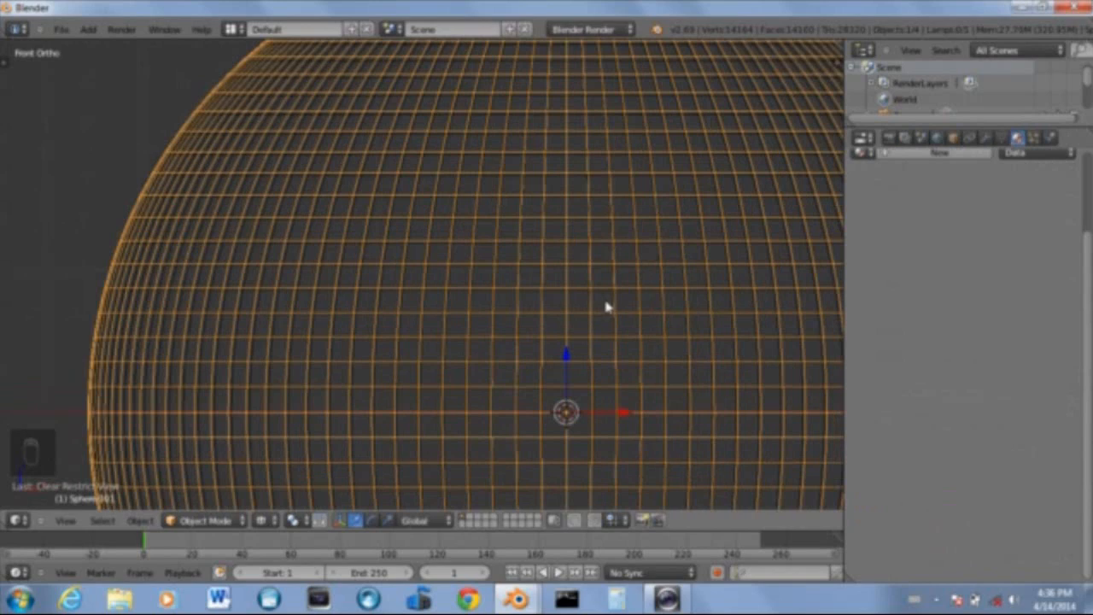
key(m)
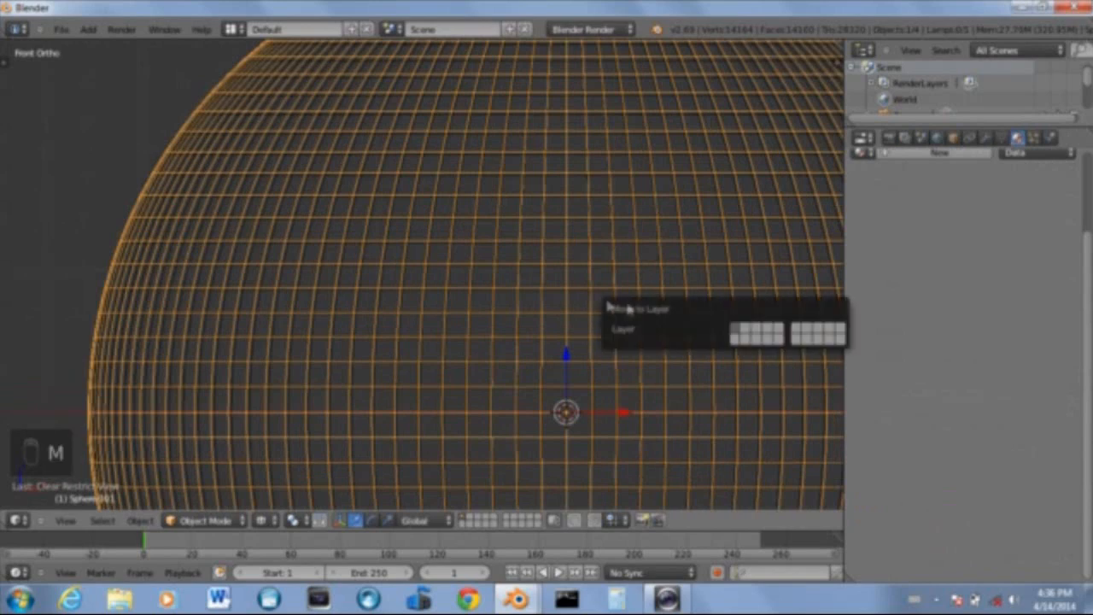
click(744, 335)
right_click(337, 179)
Render the inner Earth sphere on its own and inspect its surface relief up close
key(F12)
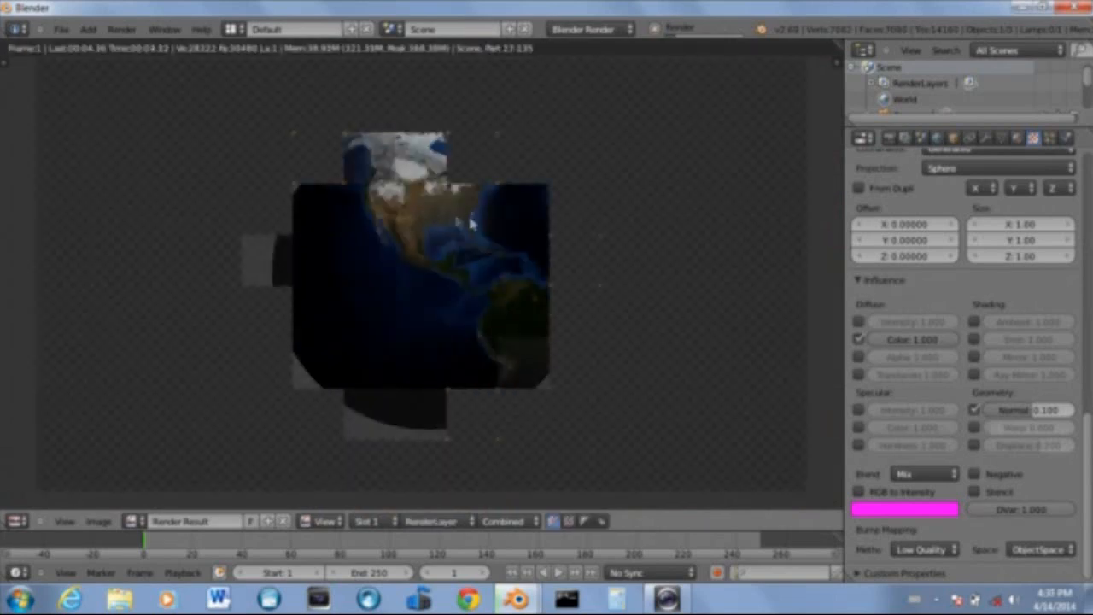
scroll(451, 248, up, 4)
scroll(420, 229, down, 2)
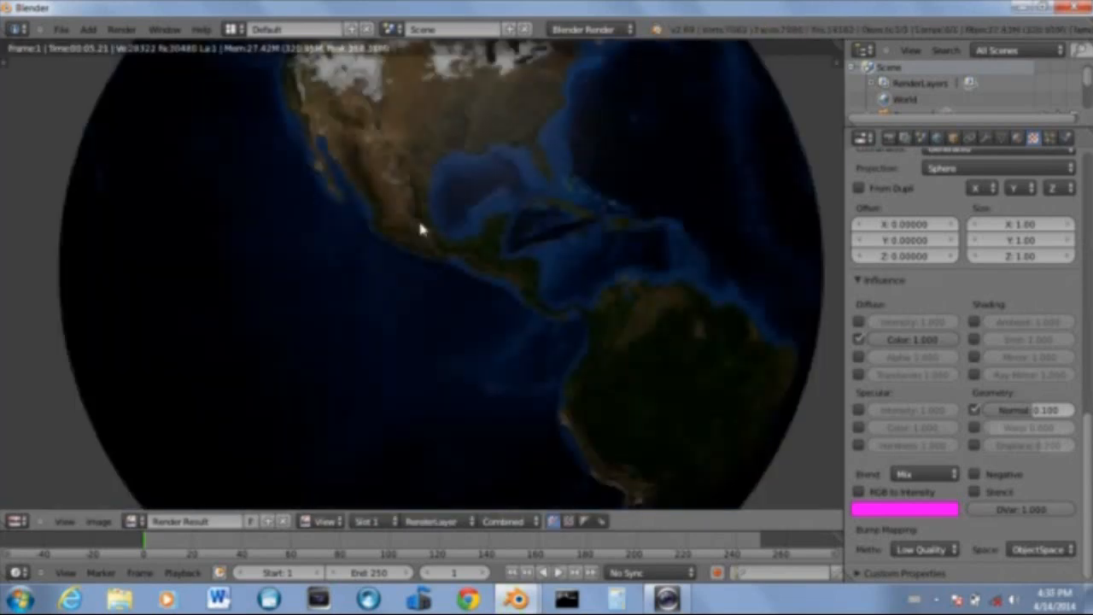
scroll(420, 227, down, 4)
scroll(420, 227, up, 2)
scroll(420, 227, down, 1)
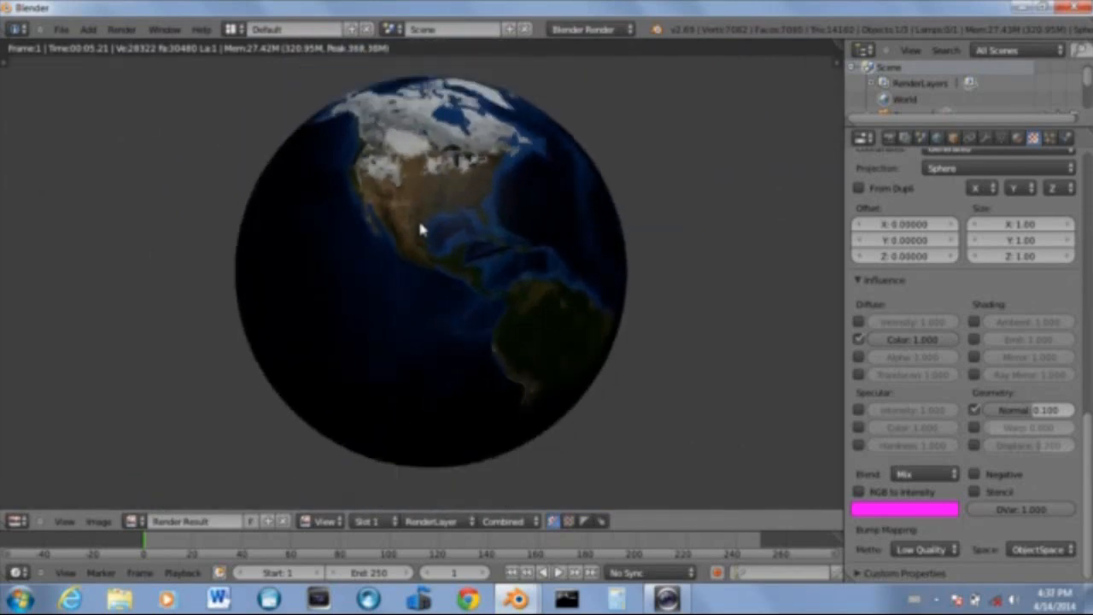
key(Escape)
Examine the camera placement and the inner sphere's wireframe from the camera and top views
scroll(382, 339, down, 2)
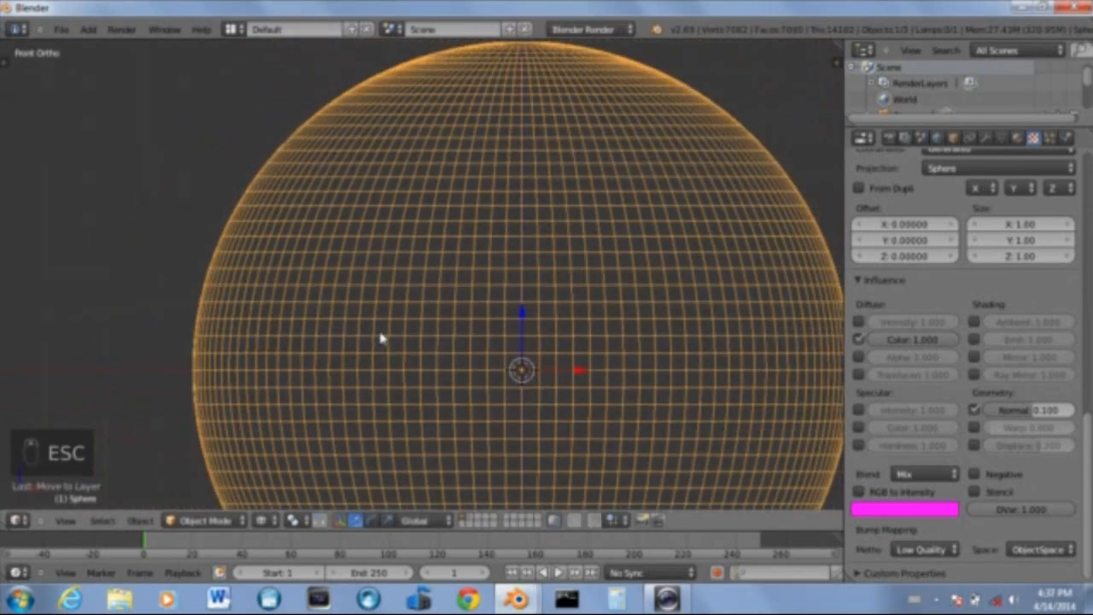
scroll(382, 339, down, 2)
scroll(382, 338, down, 1)
key(KP_0)
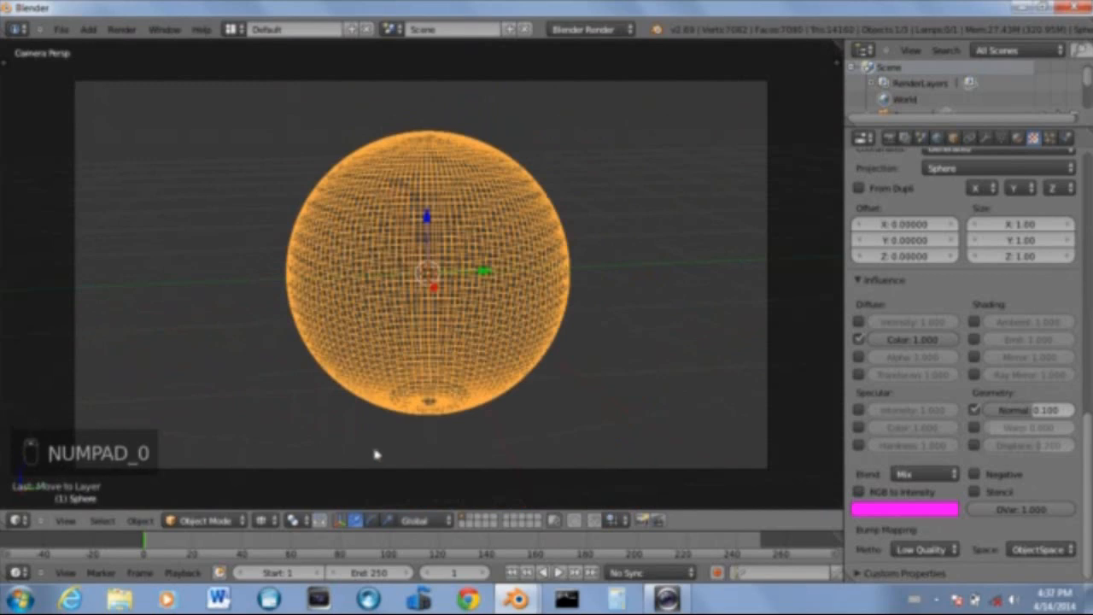
right_click(367, 472)
scroll(385, 459, down, 4)
scroll(385, 458, up, 3)
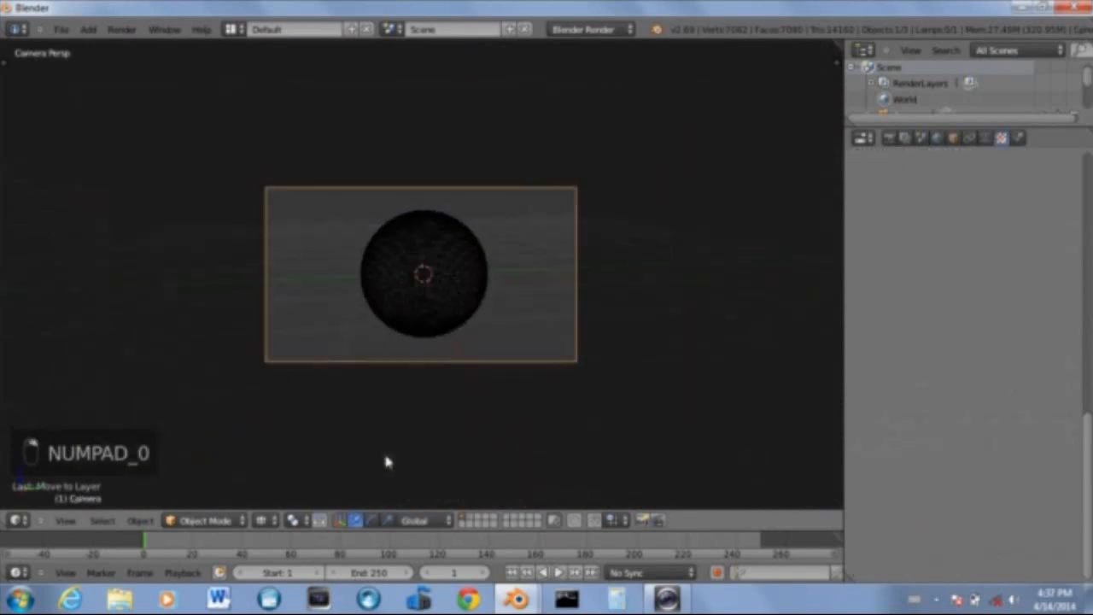
key(KP_7)
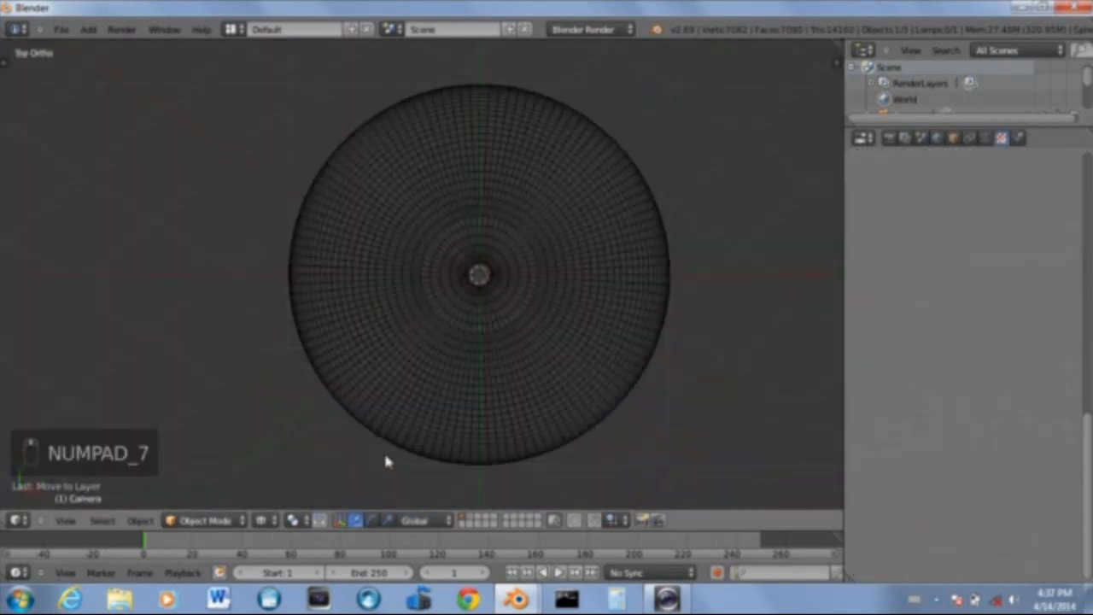
scroll(383, 450, down, 6)
scroll(424, 405, up, 3)
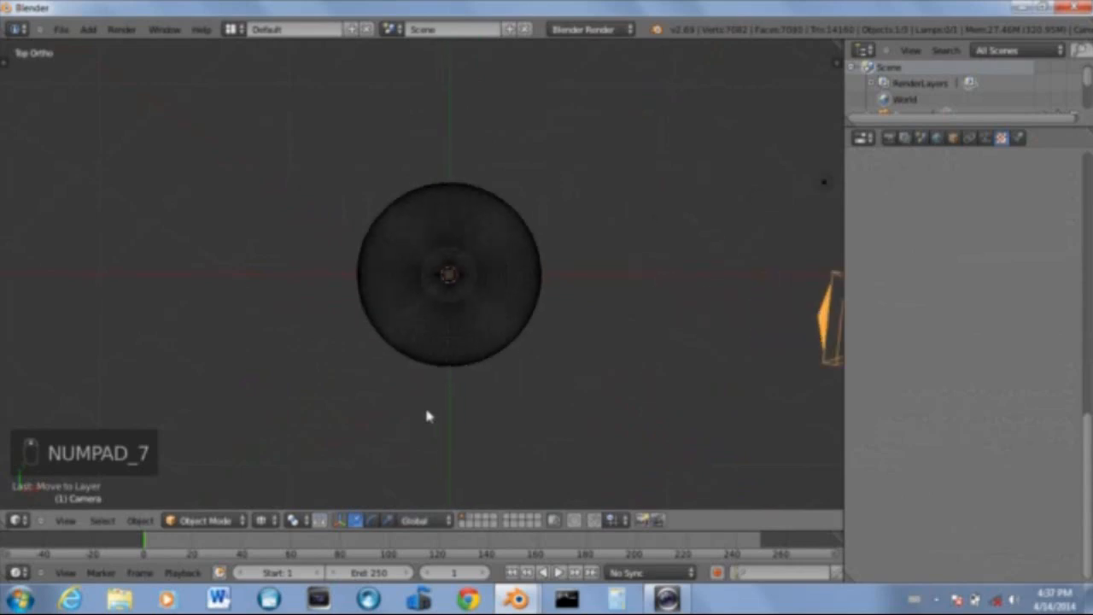
key(KP_0)
scroll(427, 203, up, 5)
right_click(353, 137)
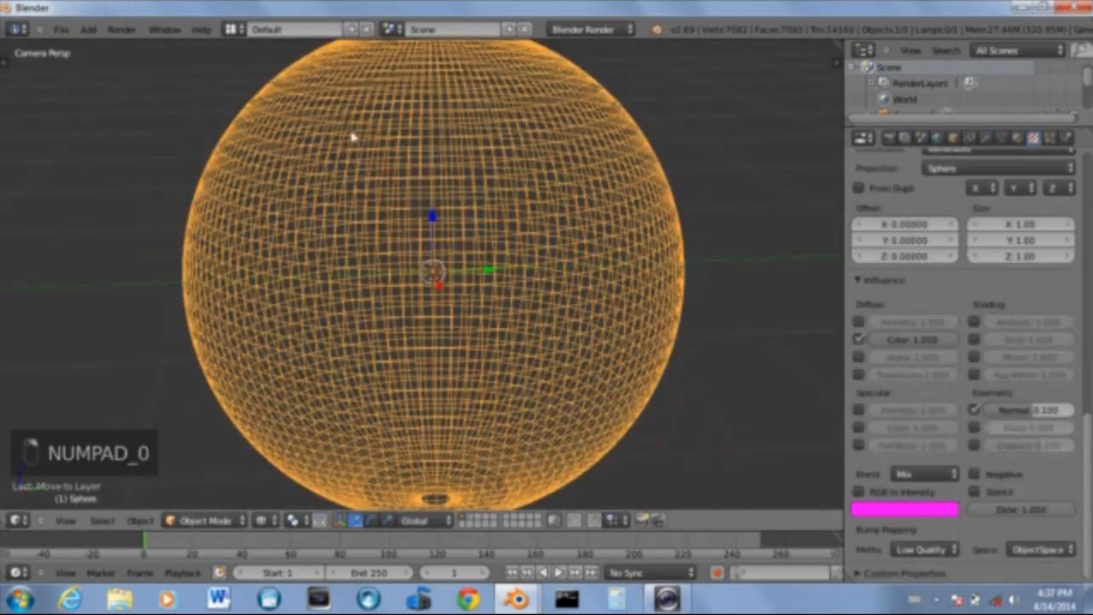
scroll(307, 141, up, 3)
shift+middle_drag(283, 149, 563, 235)
scroll(318, 247, up, 3)
scroll(331, 271, down, 2)
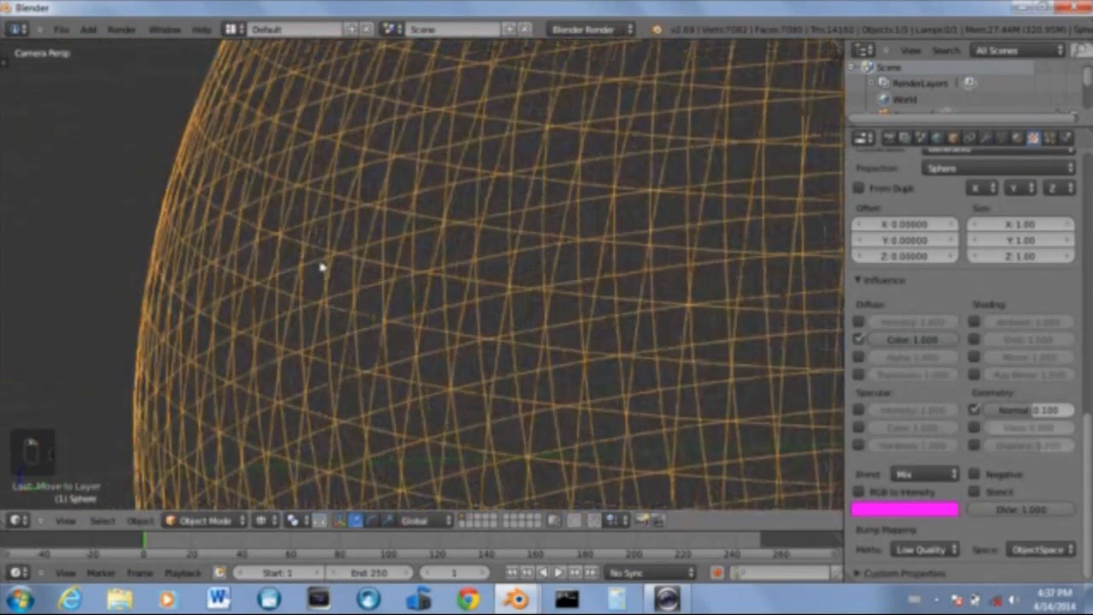
scroll(335, 271, down, 3)
shift+middle_drag(396, 244, 448, 328)
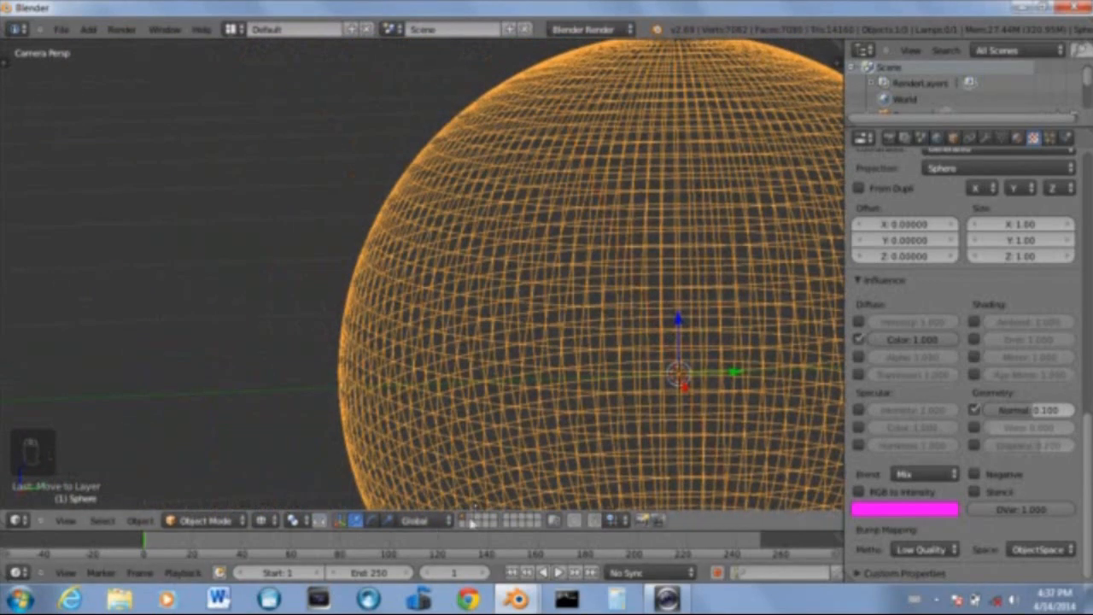
Move the outer sphere from its separate layer back to the first layer and display that layer
key(a)
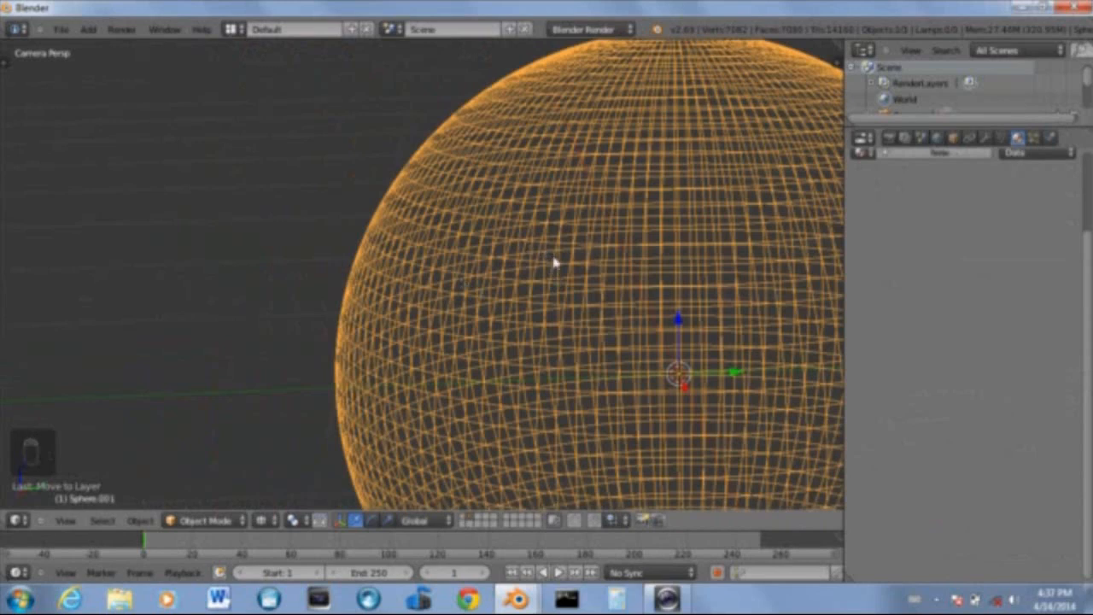
key(m)
click(681, 286)
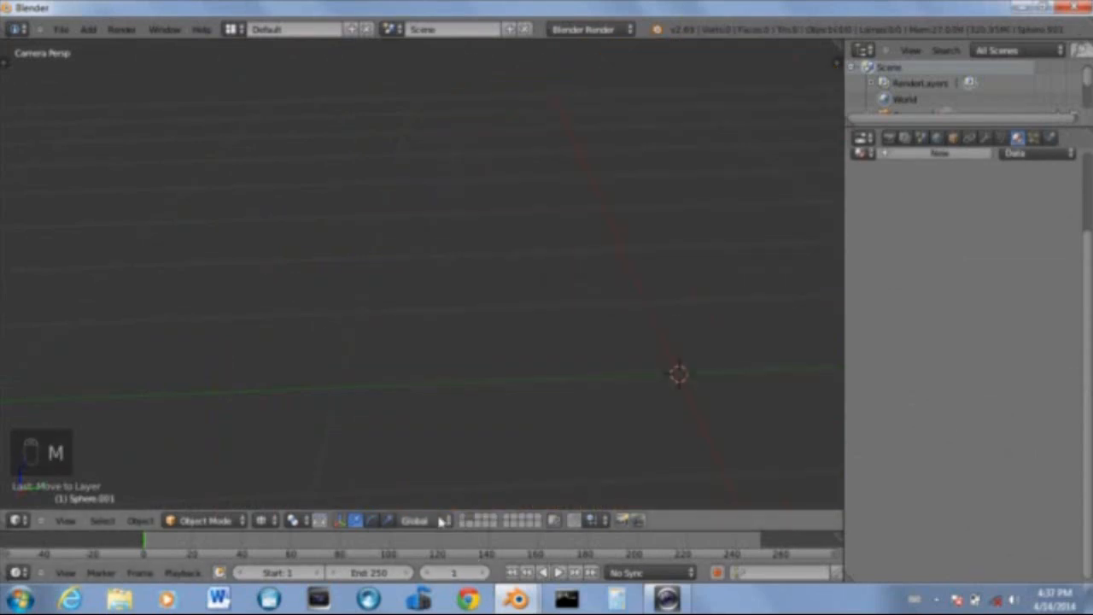
click(464, 518)
Give the outer sphere a new material with a new texture of type Image or Movie
scroll(497, 307, down, 1)
key(KP_0)
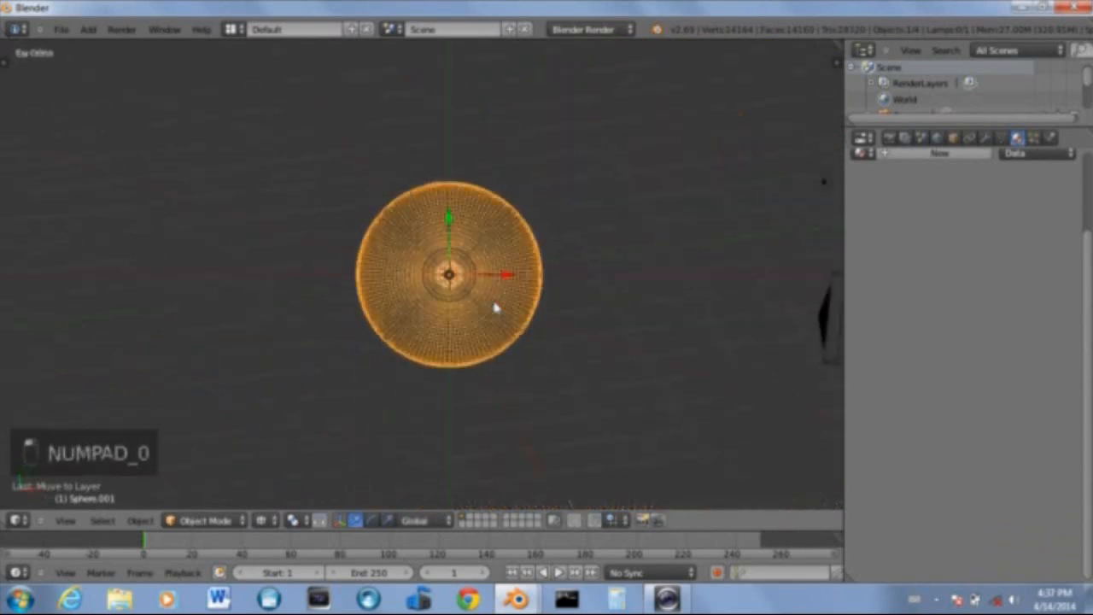
key(KP_1)
scroll(85, 247, up, 10)
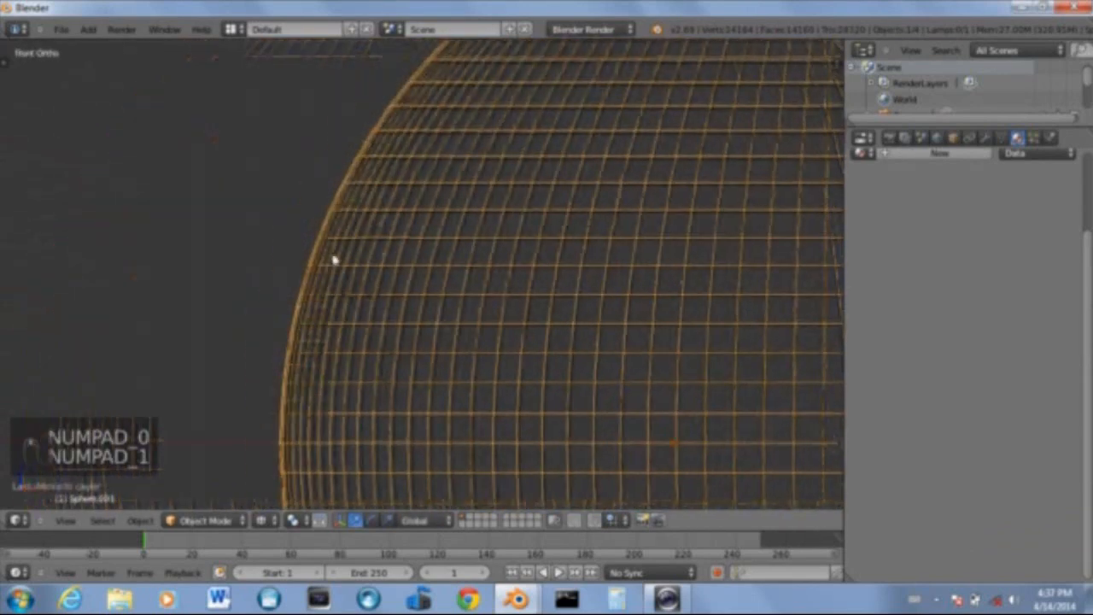
scroll(367, 293, down, 10)
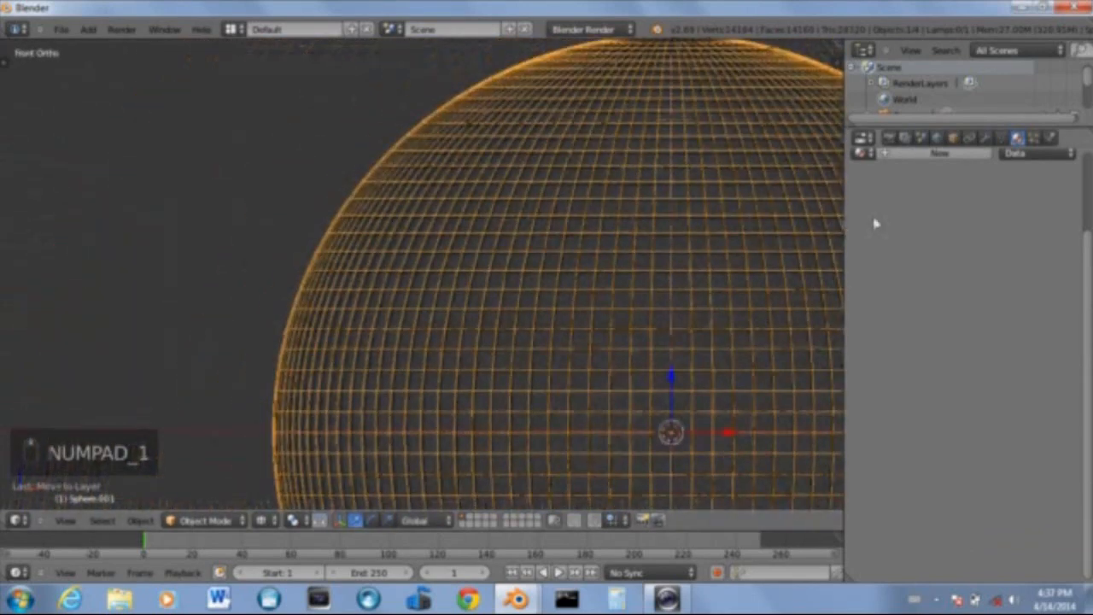
click(951, 250)
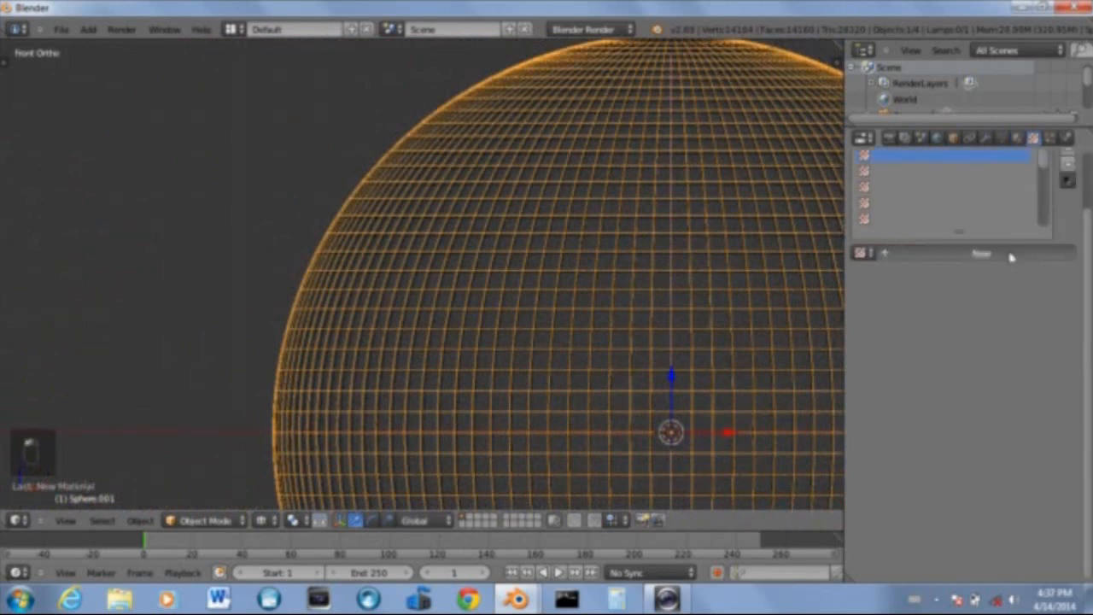
click(1013, 253)
click(970, 275)
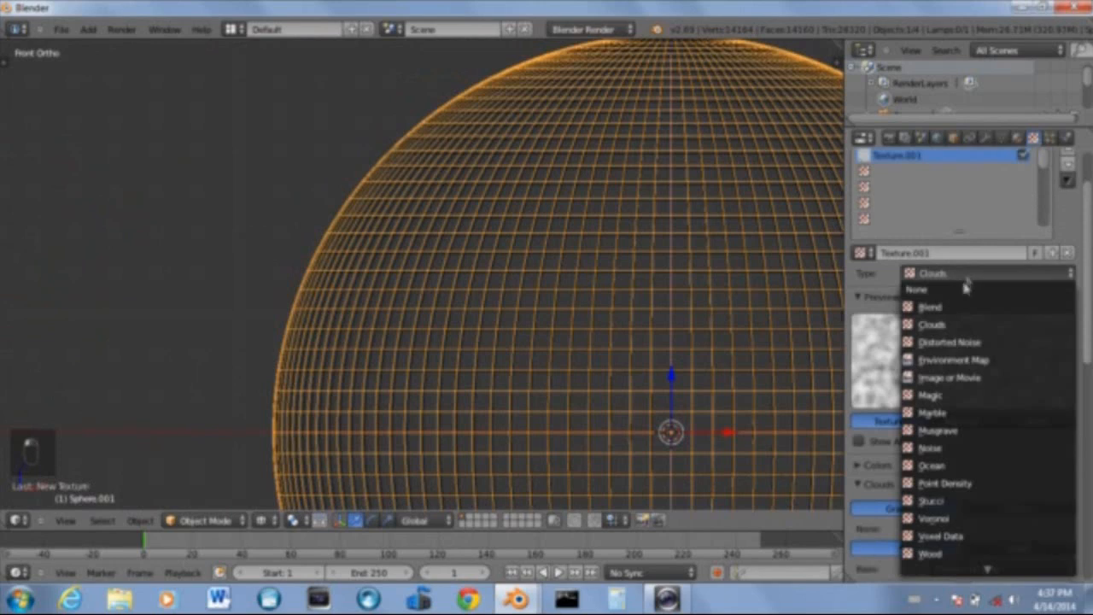
click(963, 382)
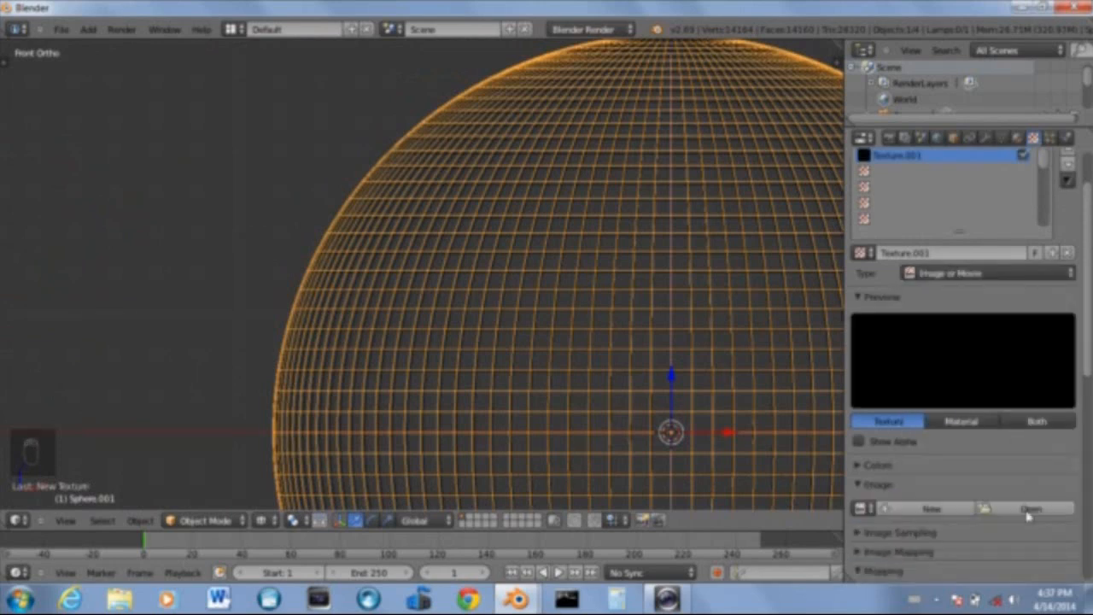
Load Clouds.png from the Downloads folder as the outer sphere's texture image, browsing the files as thumbnails
click(1030, 511)
click(32, 349)
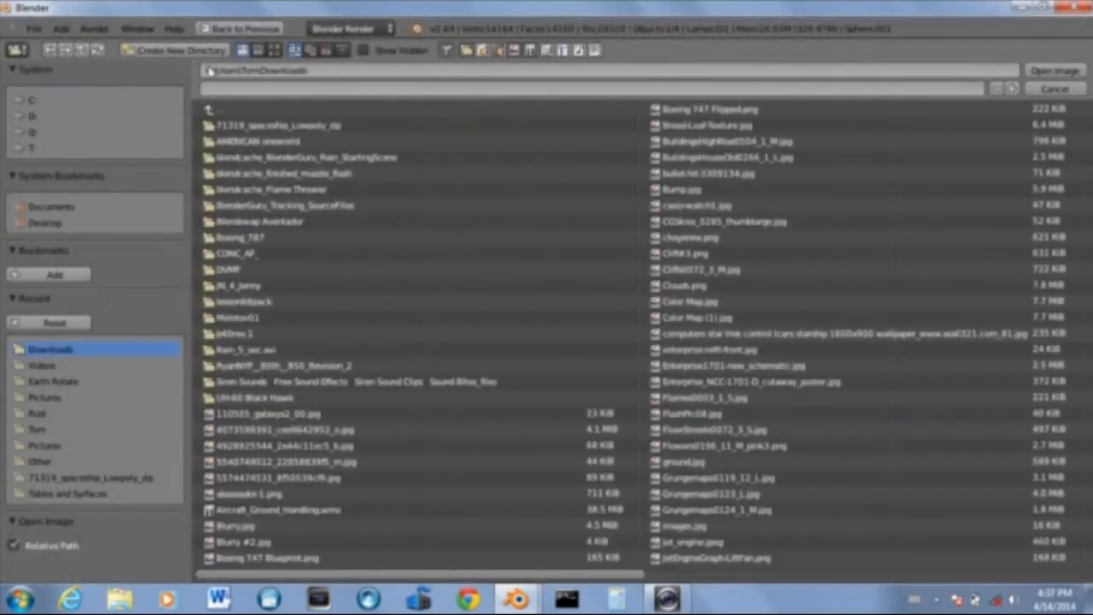
click(274, 50)
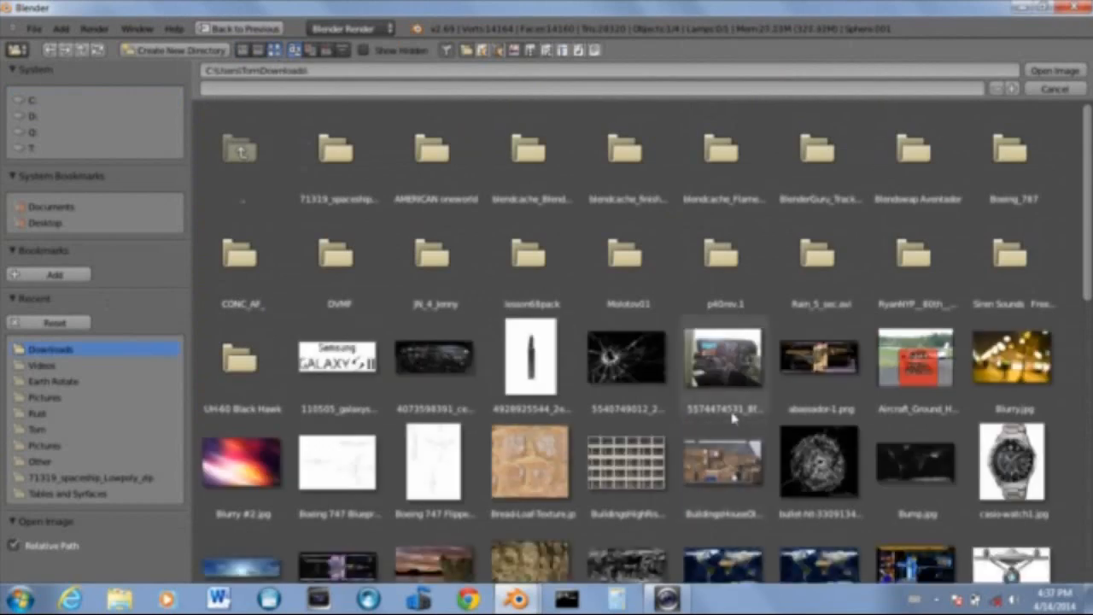
scroll(677, 424, down, 5)
scroll(750, 385, down, 2)
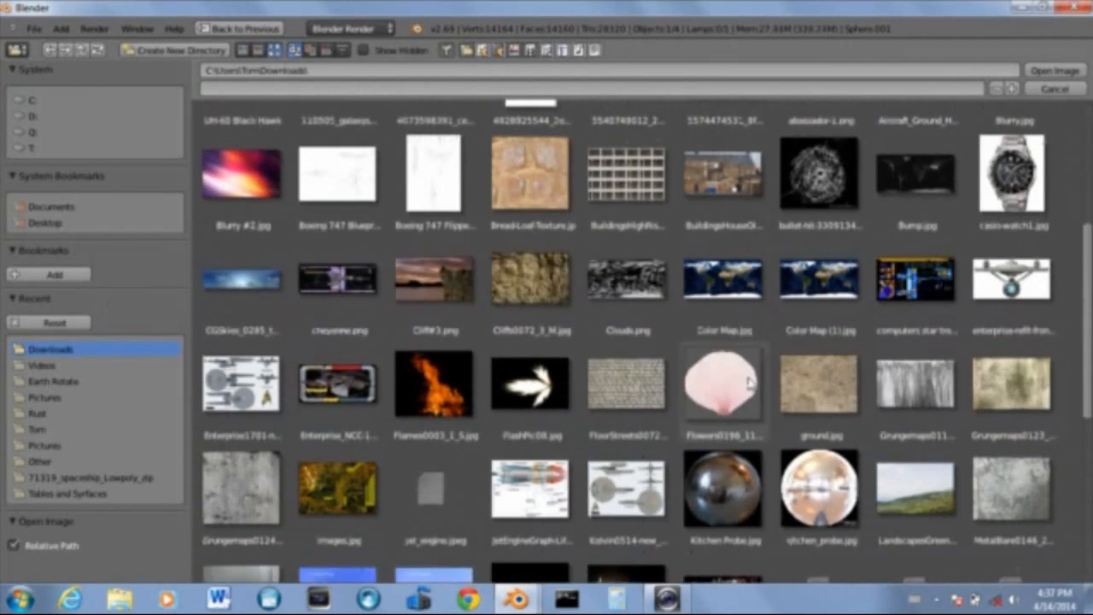
scroll(750, 386, down, 5)
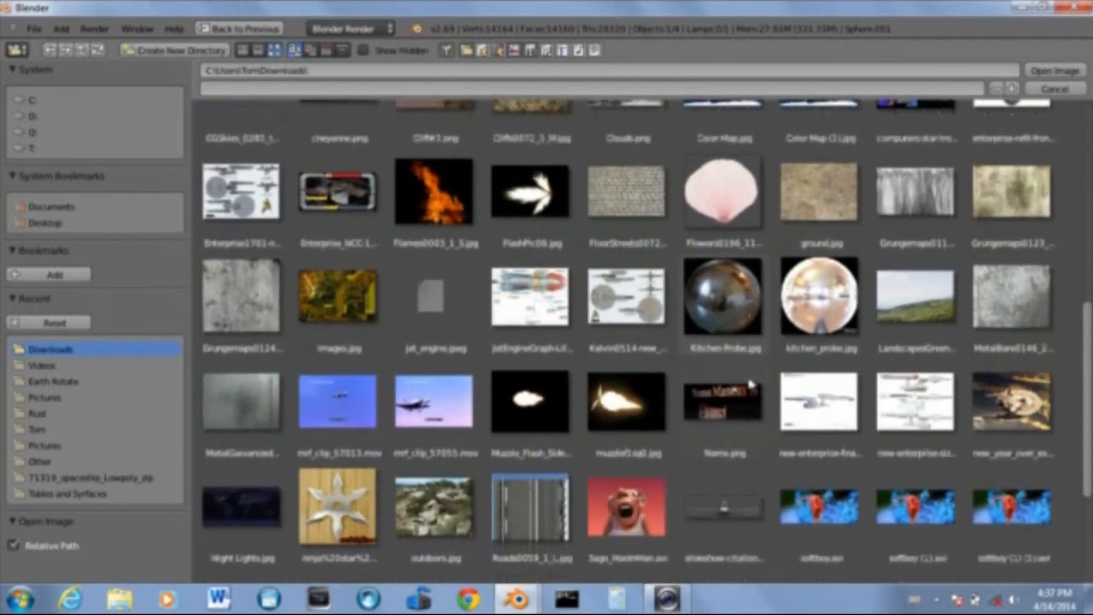
scroll(750, 386, down, 4)
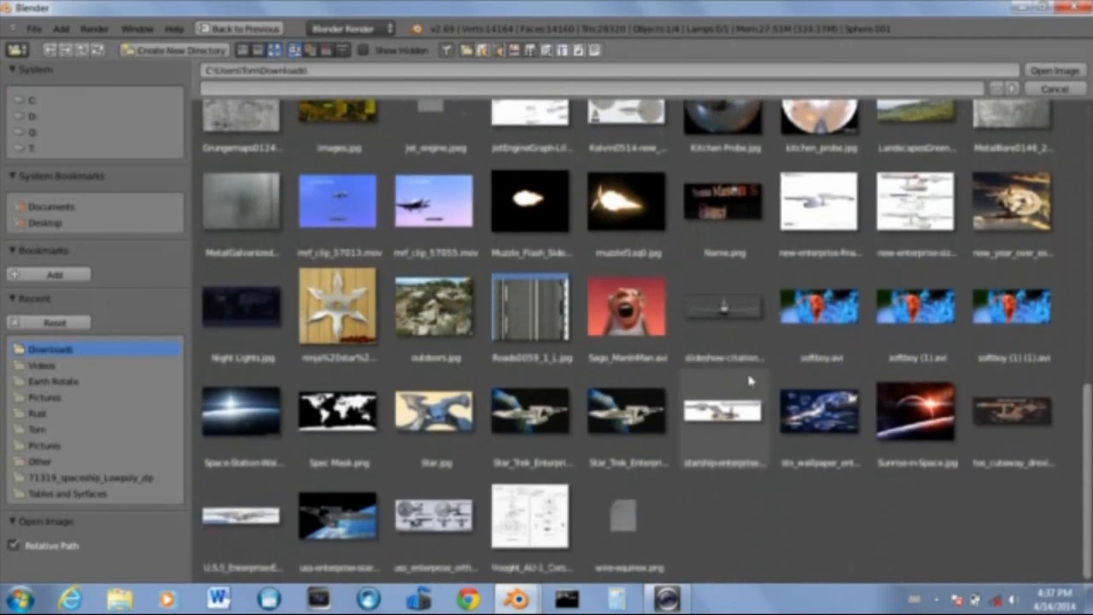
scroll(749, 379, up, 10)
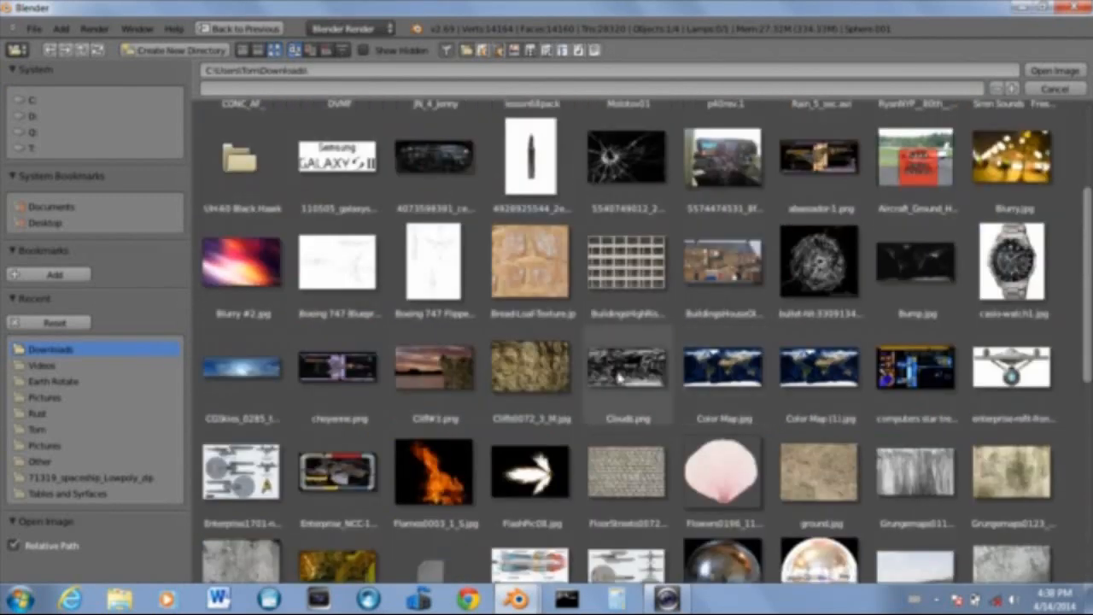
click(620, 376)
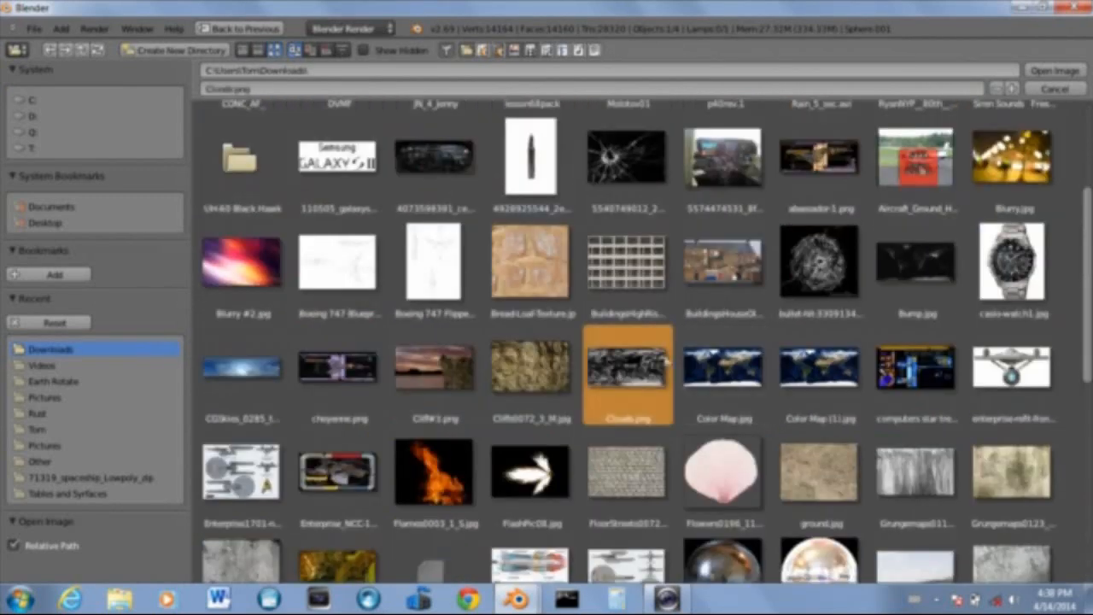
click(1071, 71)
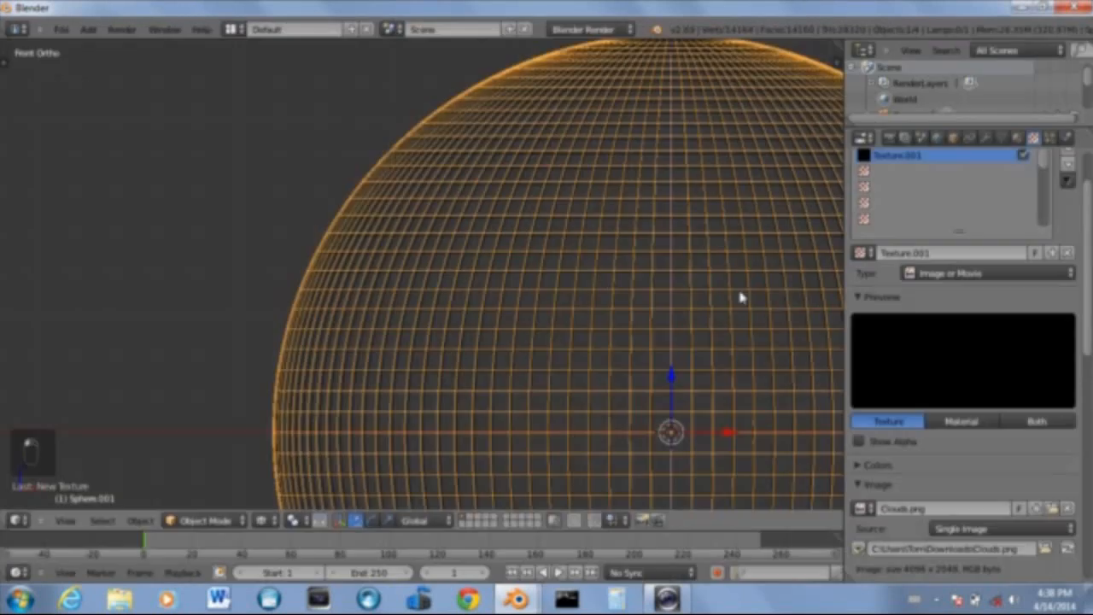
Set the cloud texture's mapping projection to Sphere
scroll(961, 390, down, 6)
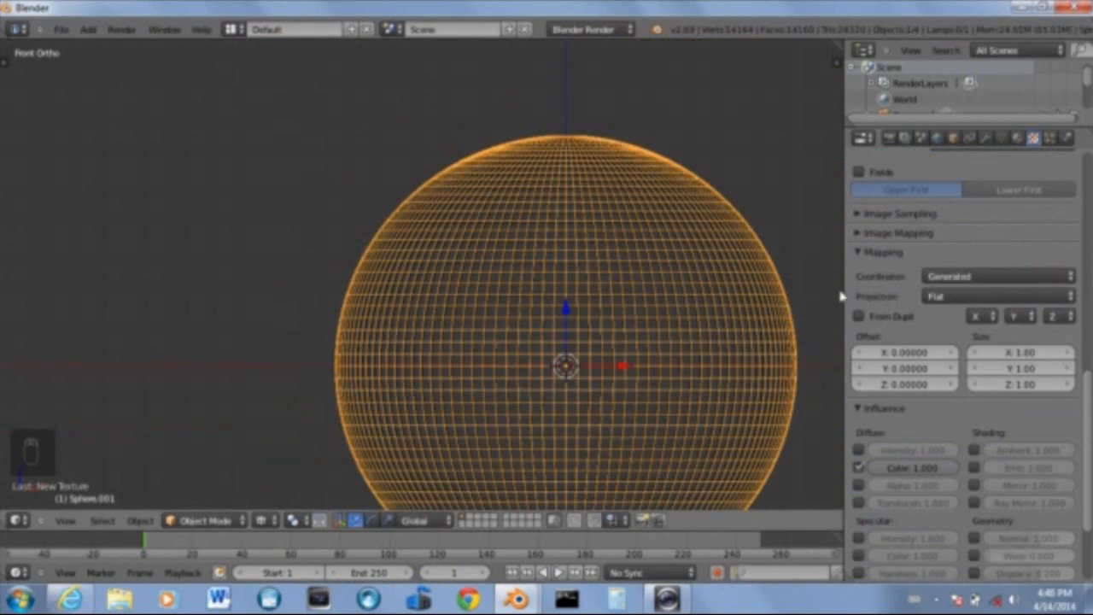
scroll(980, 339, up, 8)
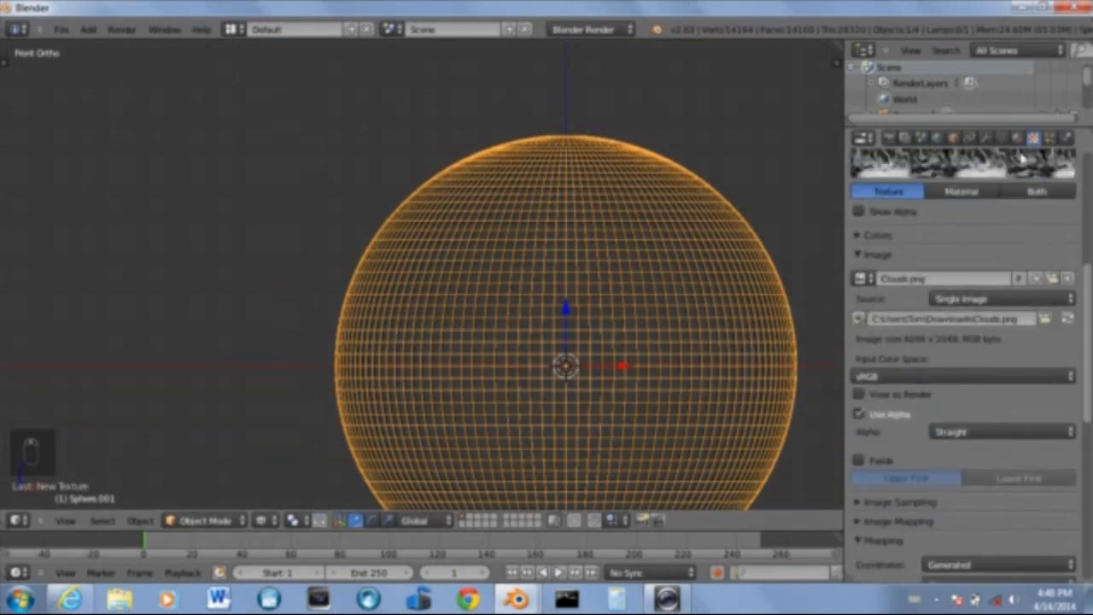
scroll(1016, 141, down, 1)
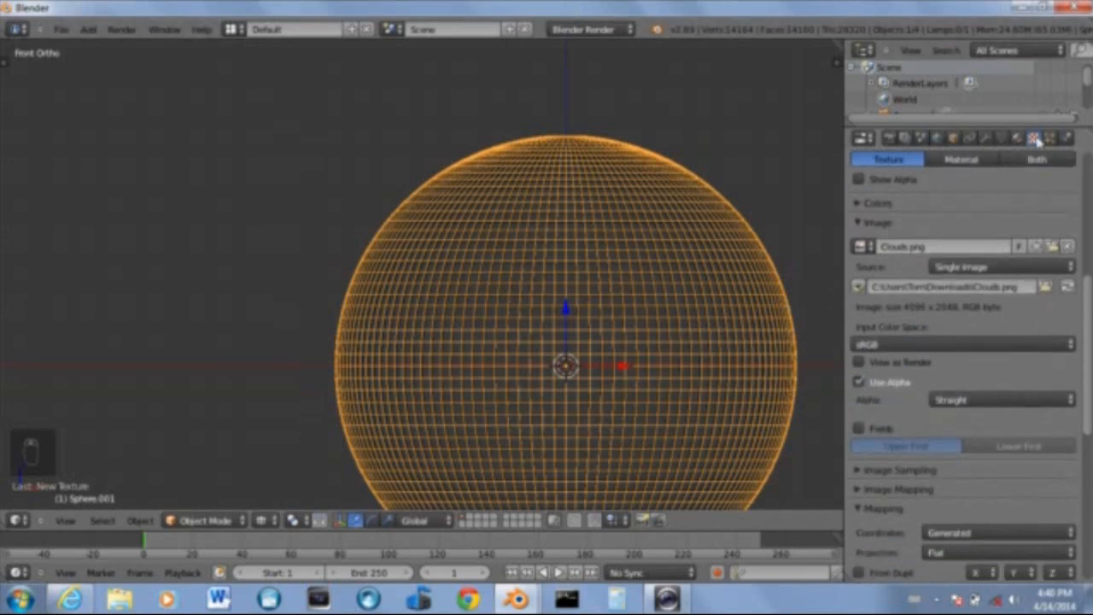
scroll(1030, 345, down, 3)
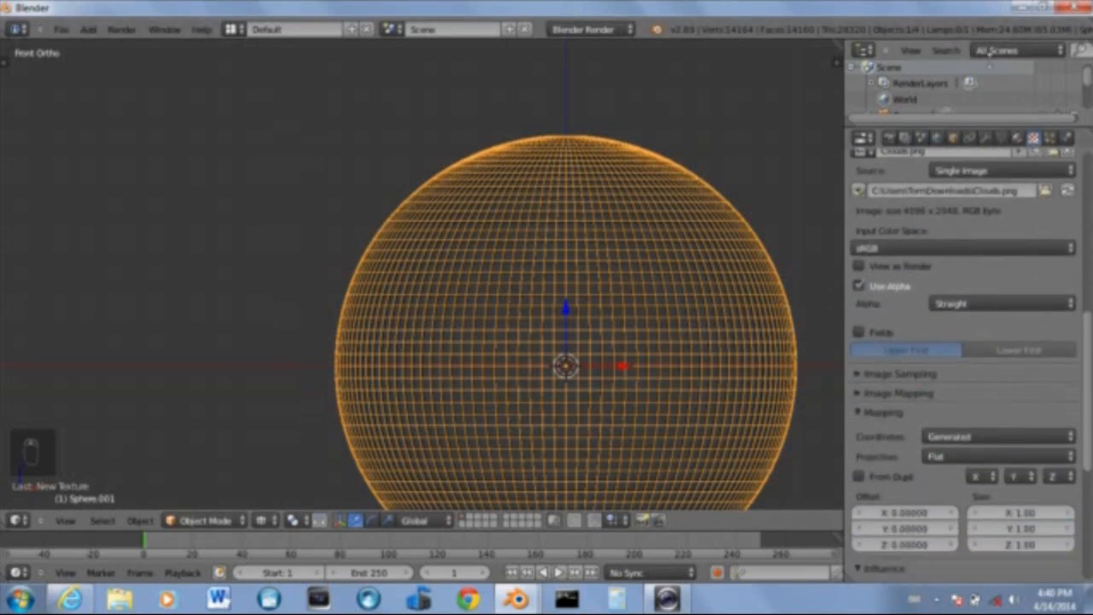
click(959, 460)
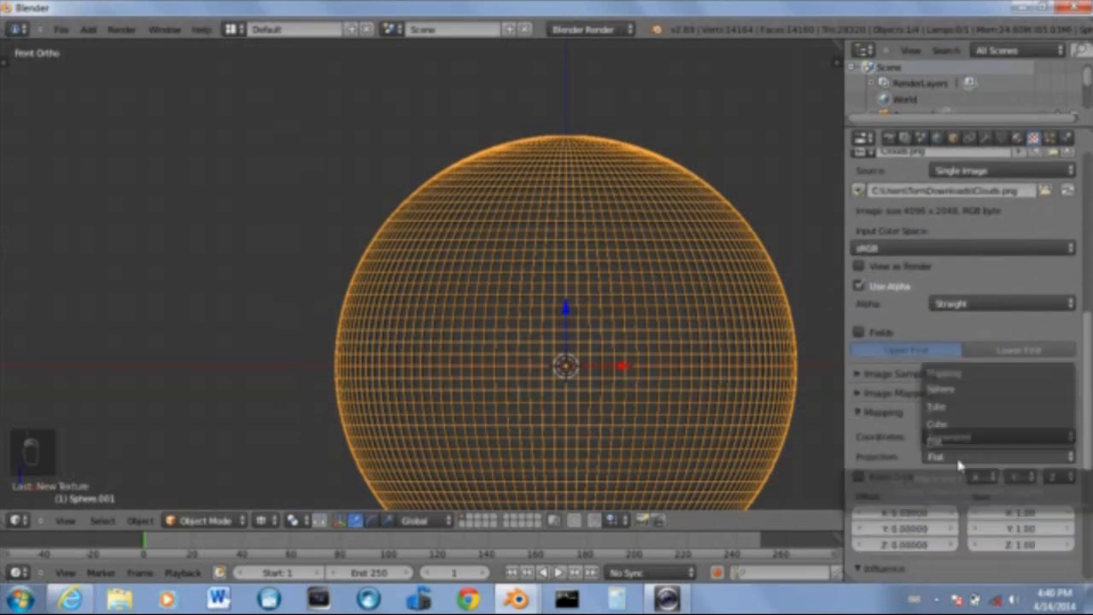
click(964, 389)
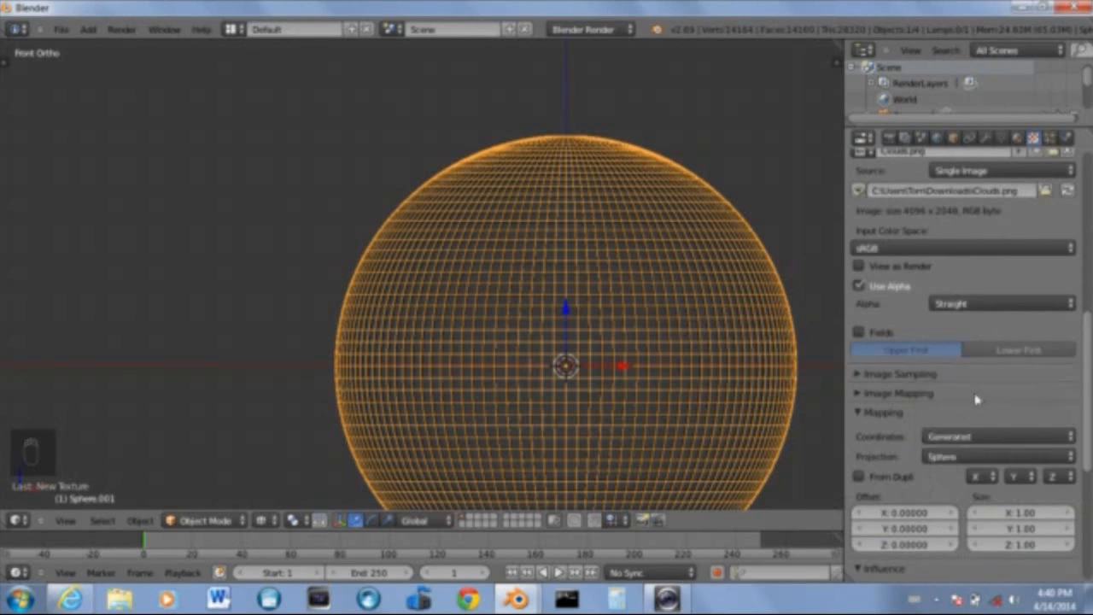
Make the cloud texture also influence the diffuse alpha and turn on RGB to Intensity
scroll(977, 400, down, 7)
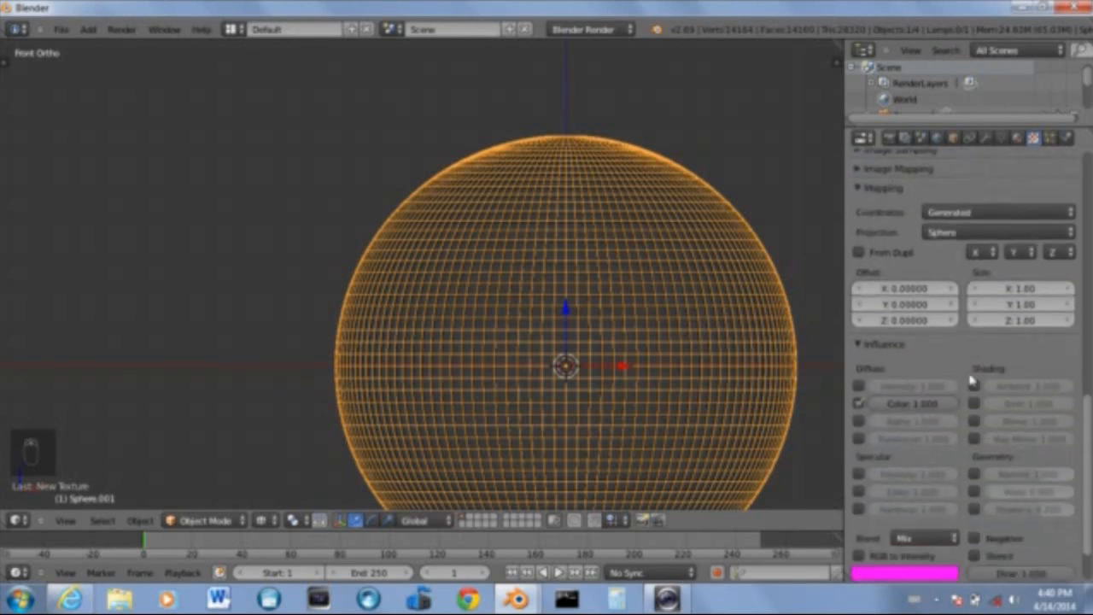
scroll(972, 381, down, 2)
click(860, 359)
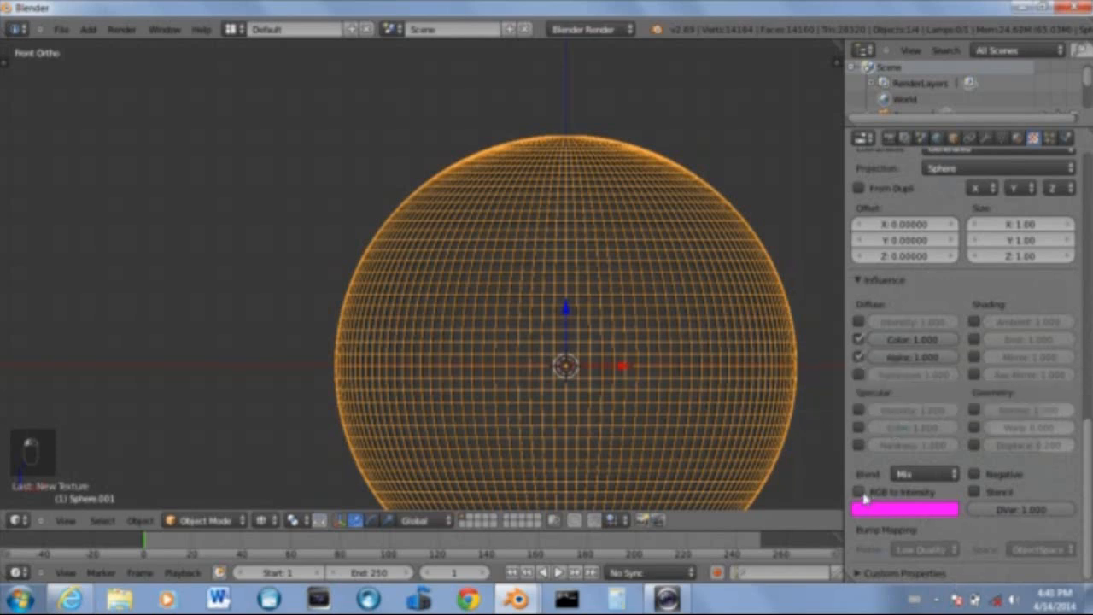
click(861, 493)
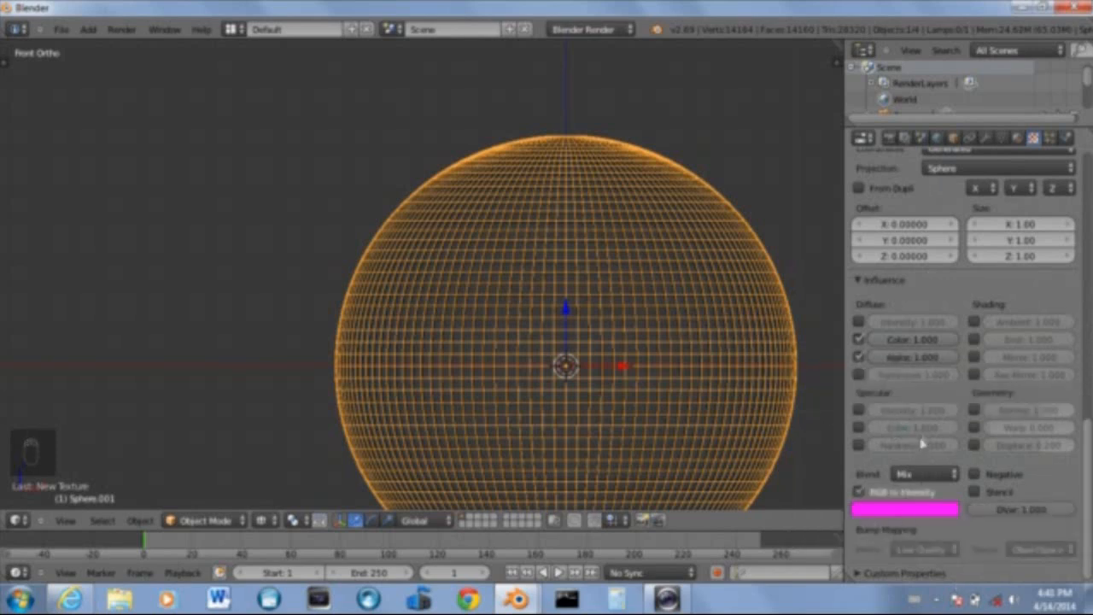
Change the cloud texture's RGB to Intensity colour to white by raising its green value to full
scroll(921, 483, up, 10)
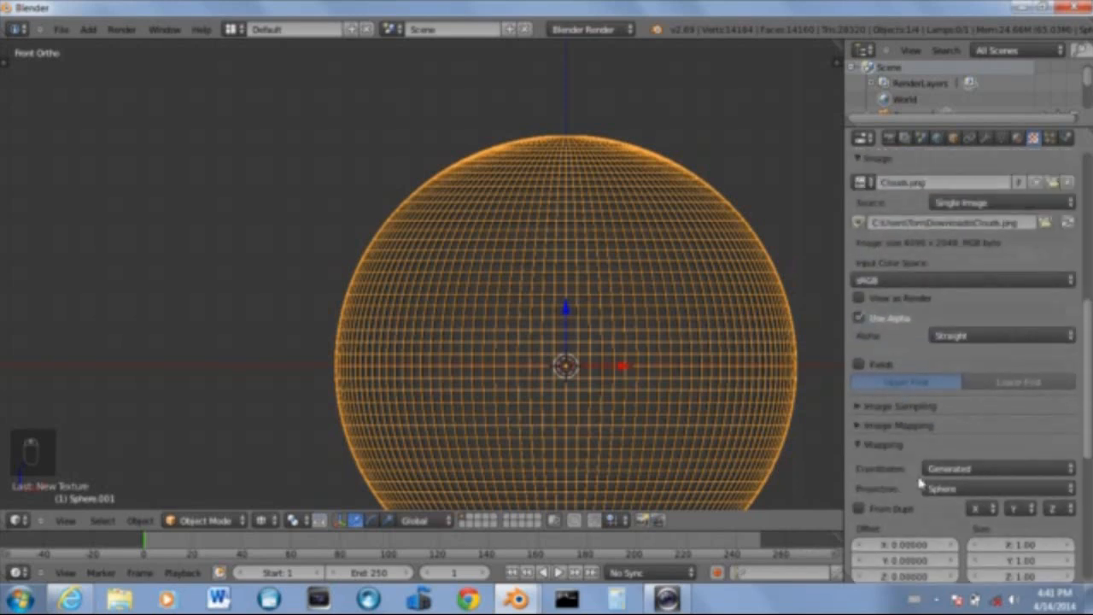
scroll(920, 484, up, 6)
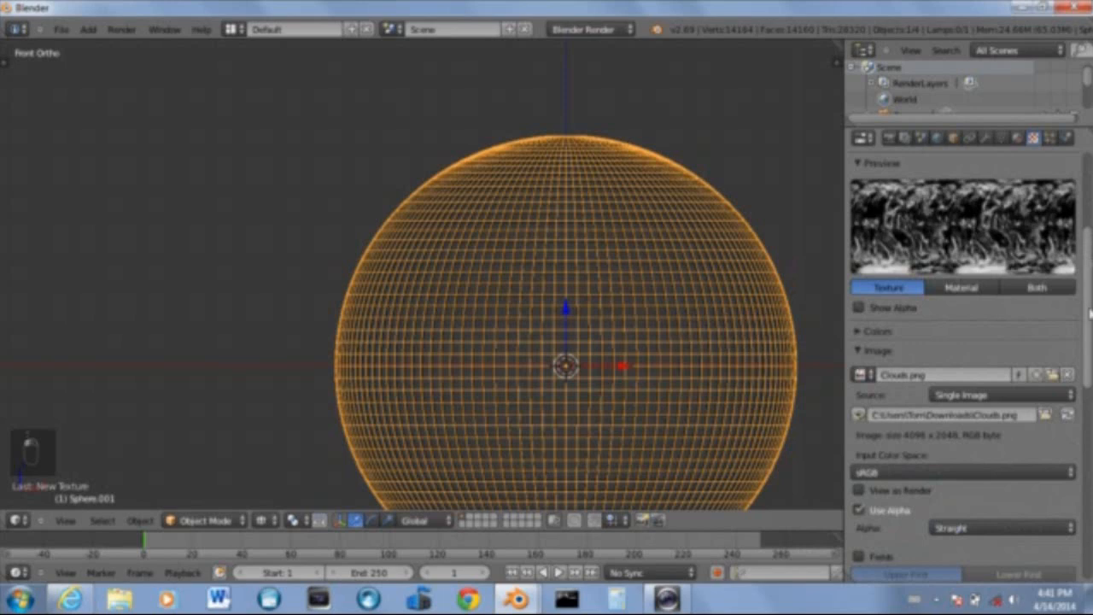
scroll(1090, 263, down, 15)
click(900, 511)
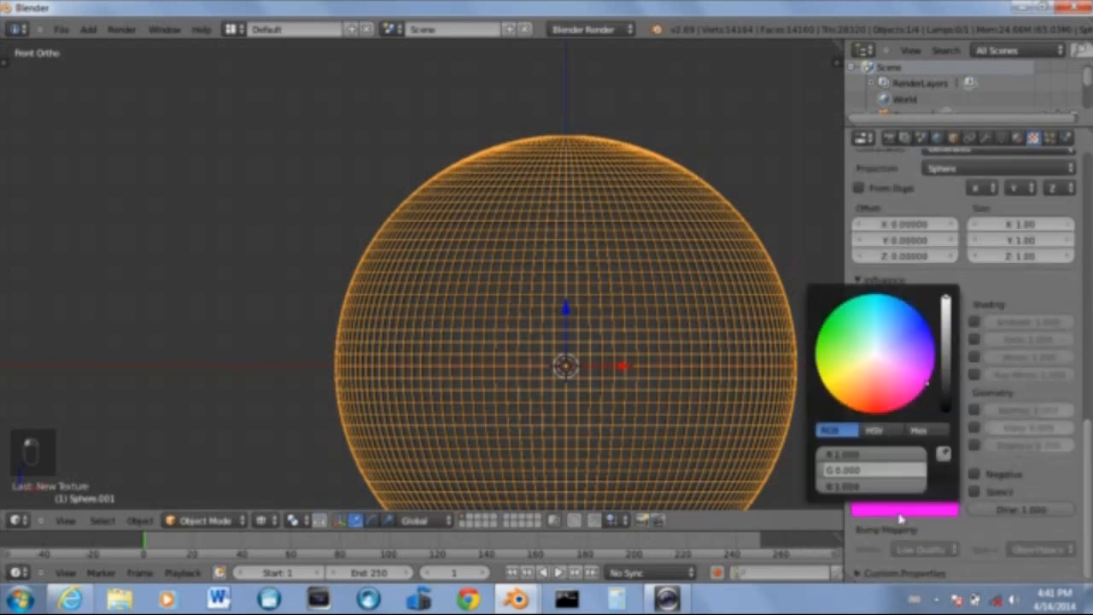
drag(827, 470, 1008, 494)
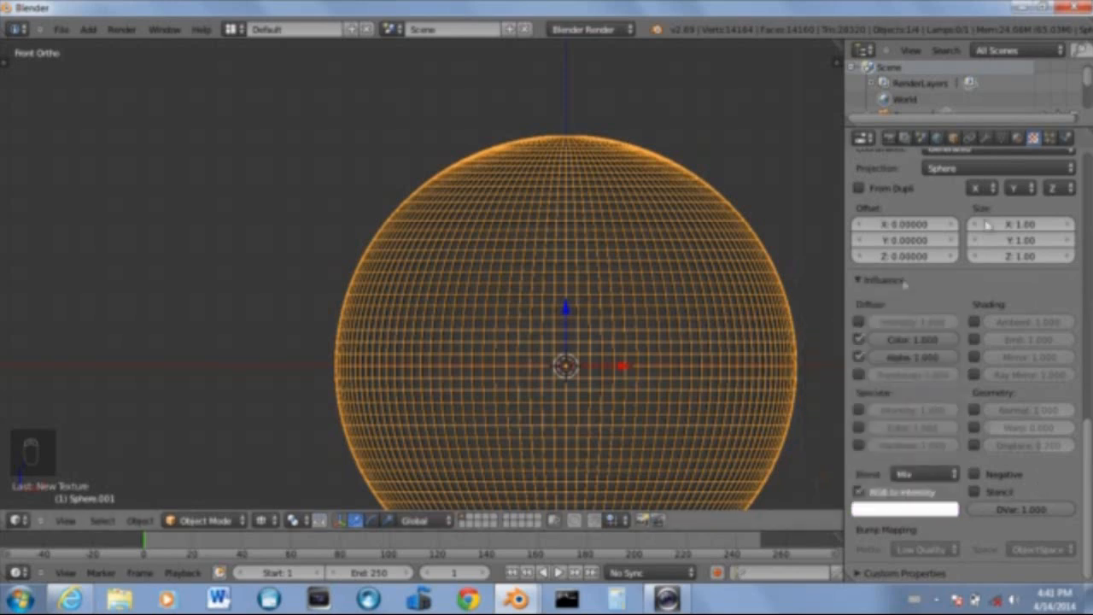
Enable Z Transparency on the outer sphere's material and set its alpha to 0
scroll(948, 368, up, 6)
scroll(944, 360, up, 5)
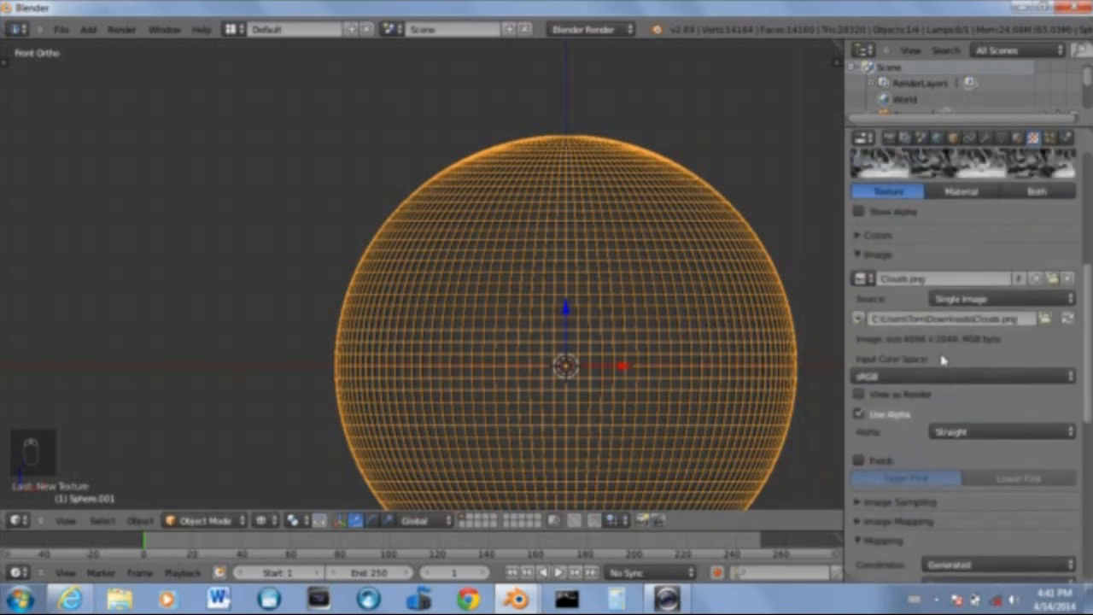
click(1017, 137)
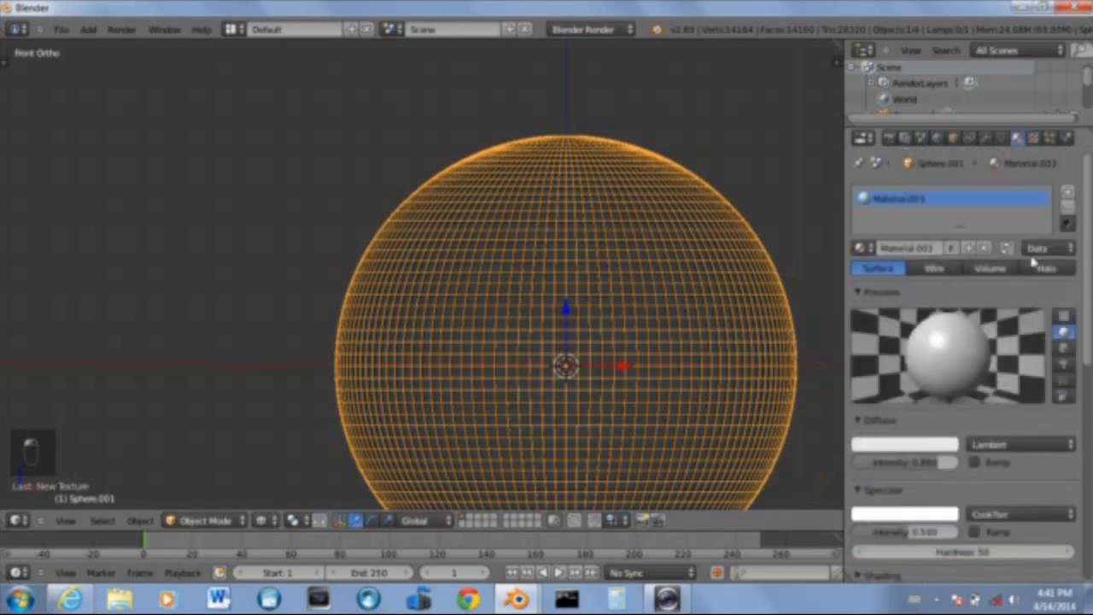
scroll(955, 443, down, 8)
scroll(954, 443, down, 3)
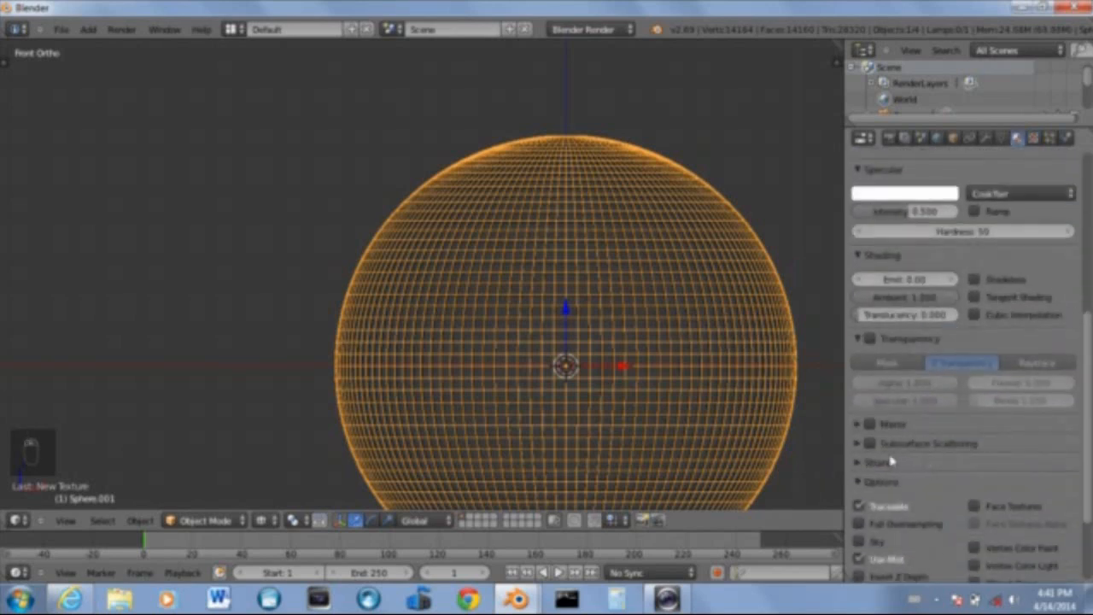
click(870, 339)
scroll(947, 320, down, 2)
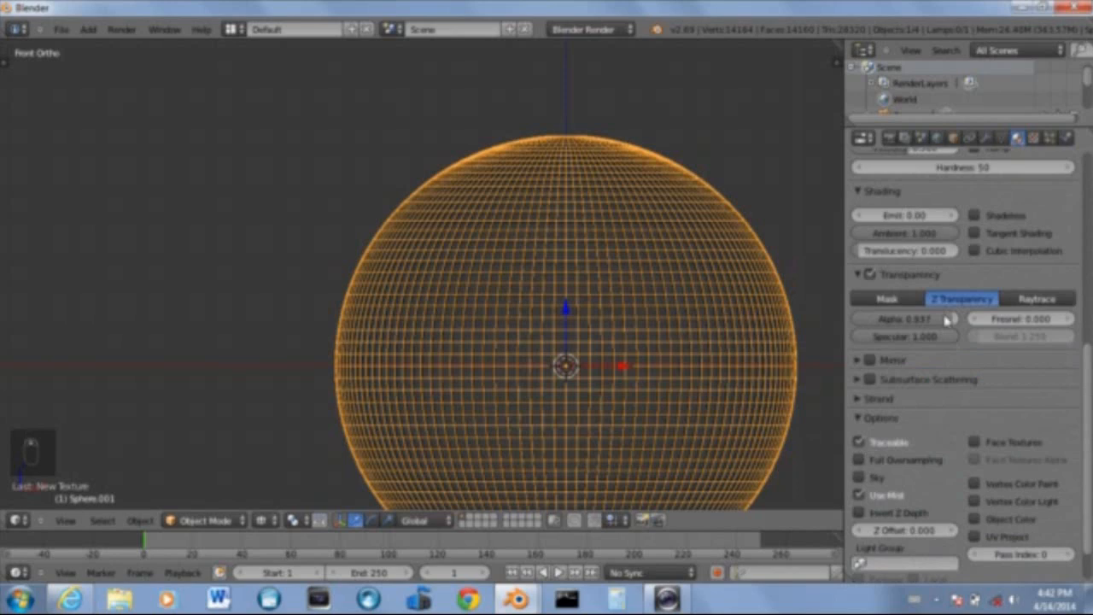
drag(951, 323, 755, 321)
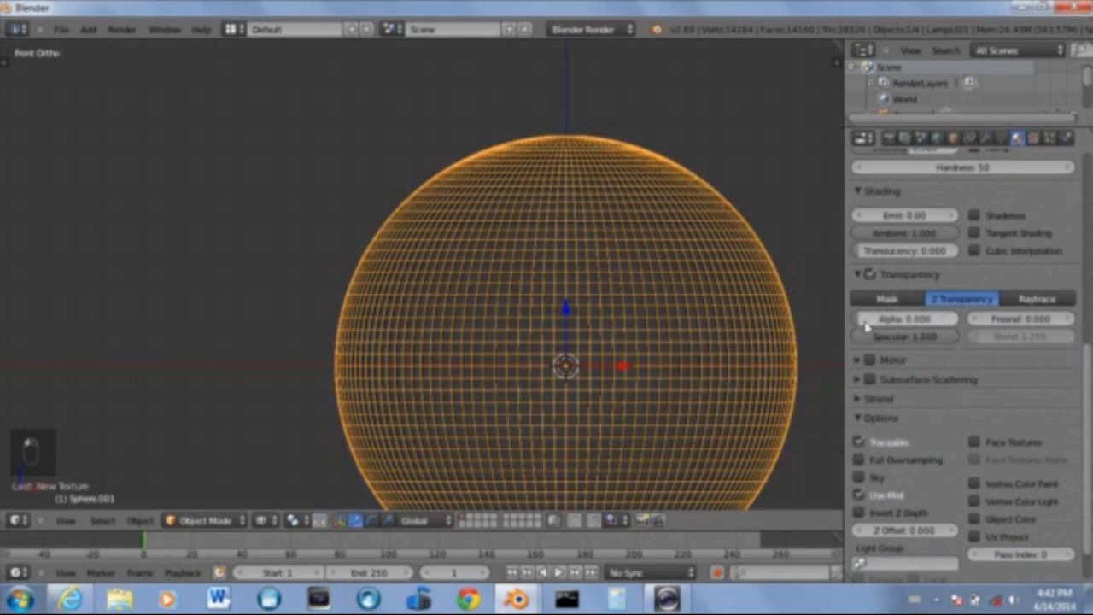
Render the scene, examine the cloud layer over the globe up close, and return to the 3D view
scroll(982, 385, up, 1)
scroll(983, 384, up, 8)
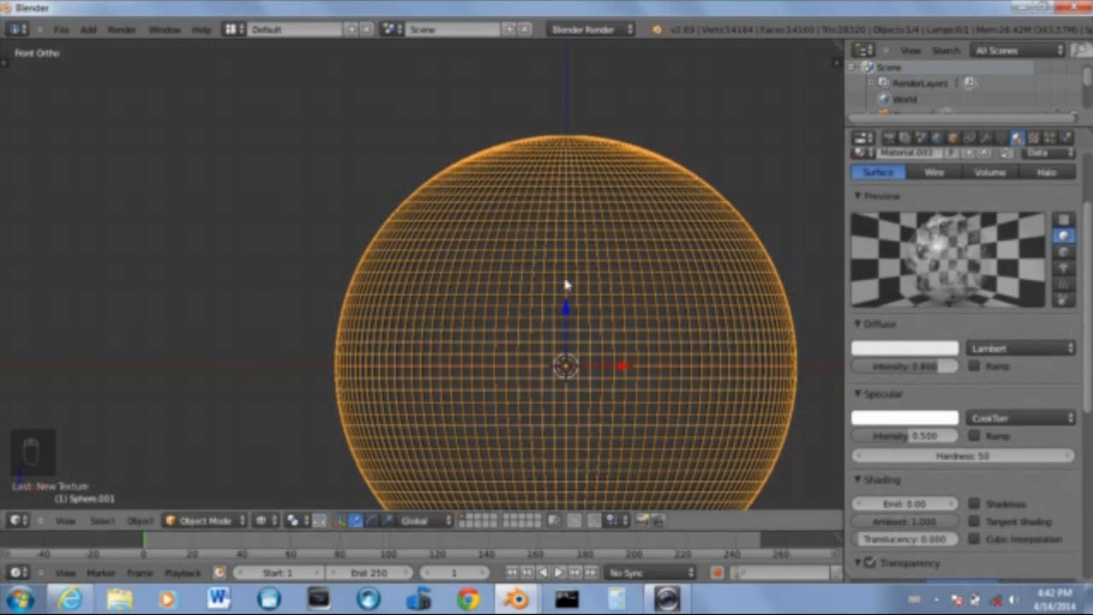
key(F12)
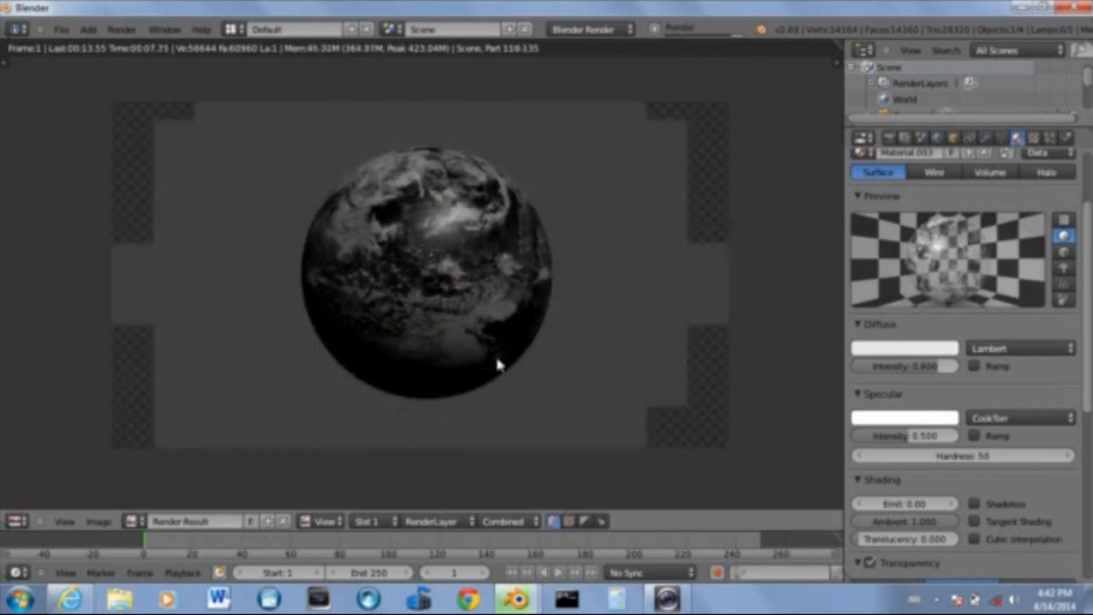
scroll(498, 362, up, 1)
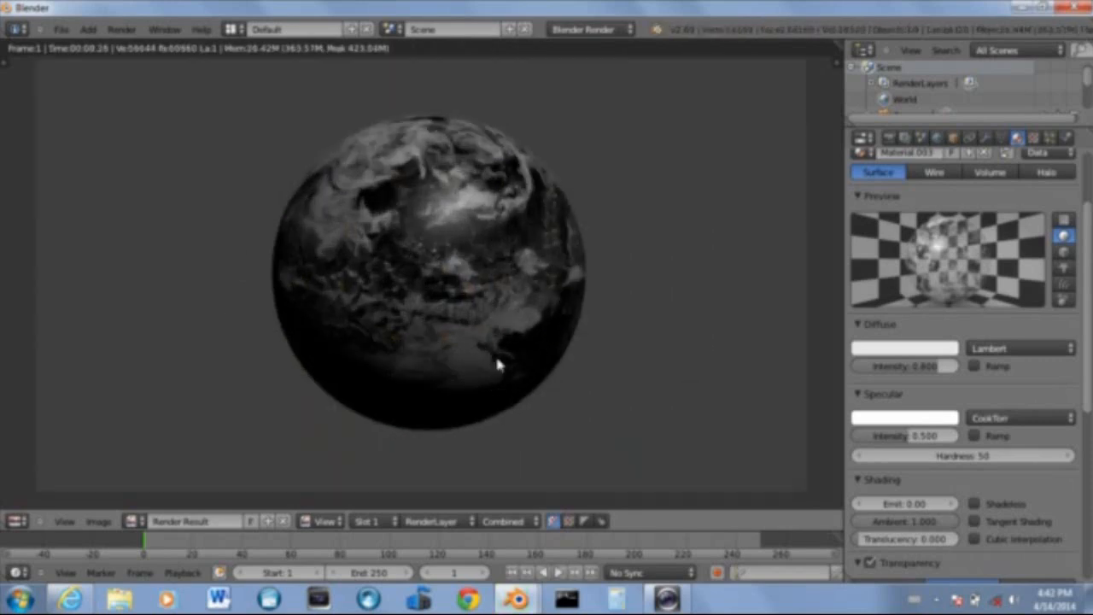
scroll(498, 365, up, 3)
middle_drag(361, 244, 414, 407)
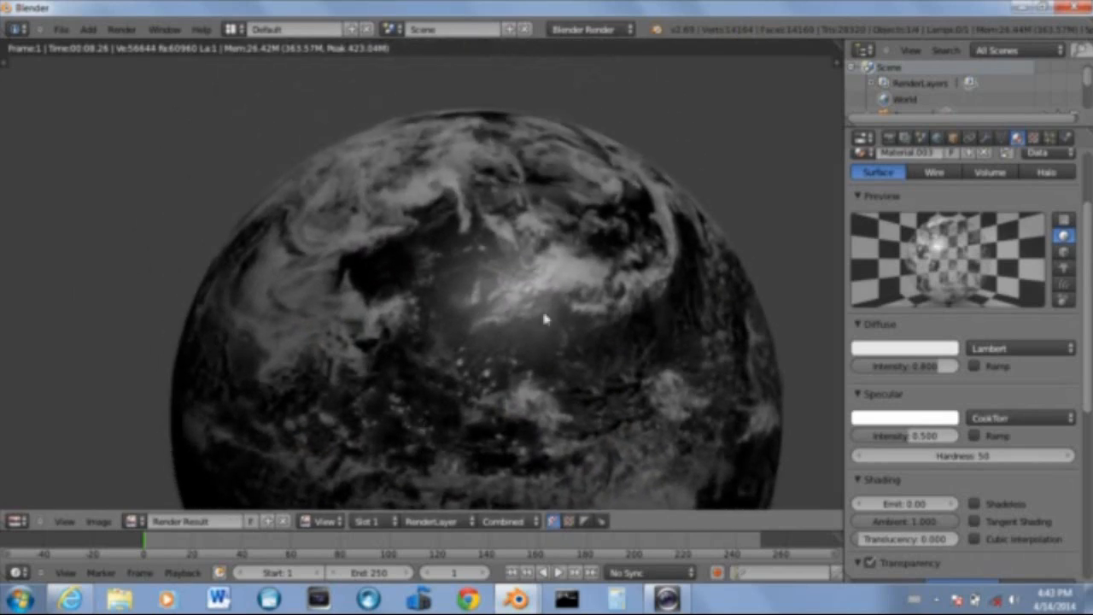
scroll(545, 319, down, 4)
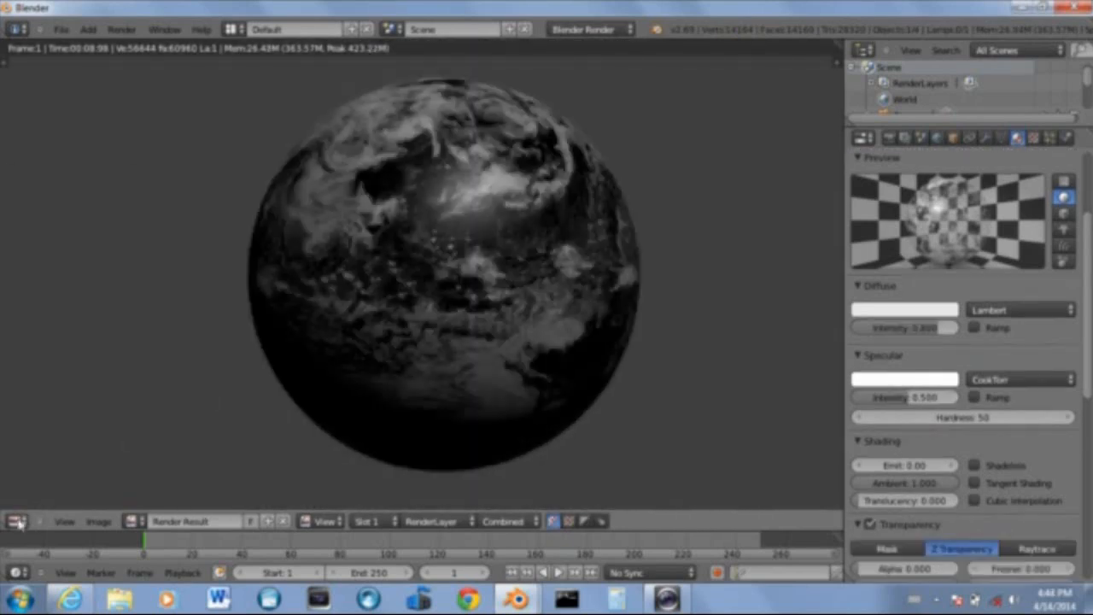
click(16, 521)
click(34, 501)
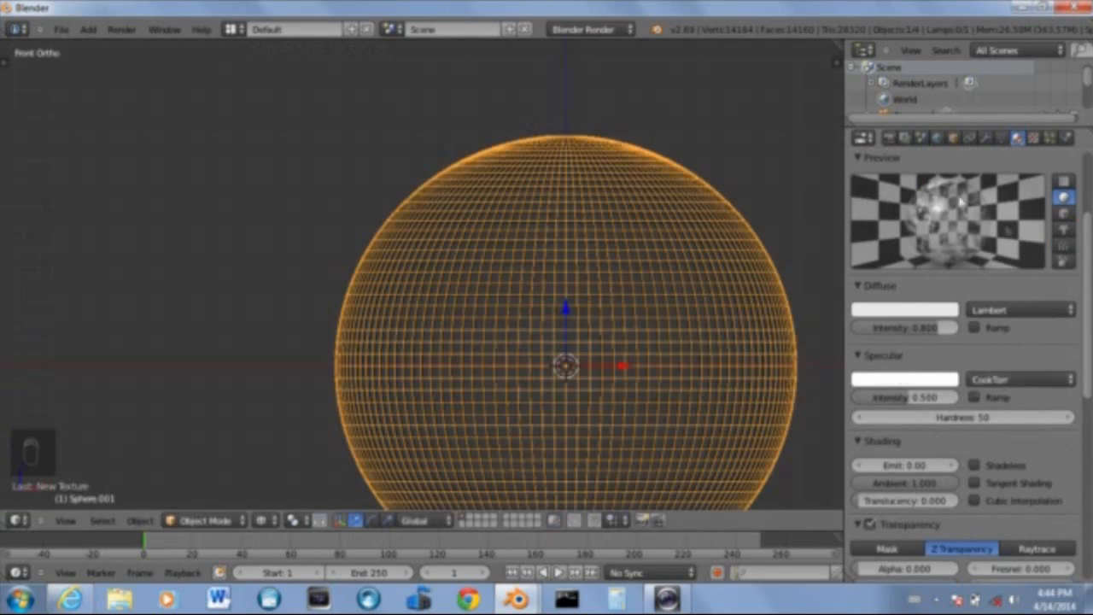
Select the inner Earth sphere and turn on Receive Transparent in its material's shadow settings
scroll(439, 202, up, 2)
scroll(358, 264, up, 5)
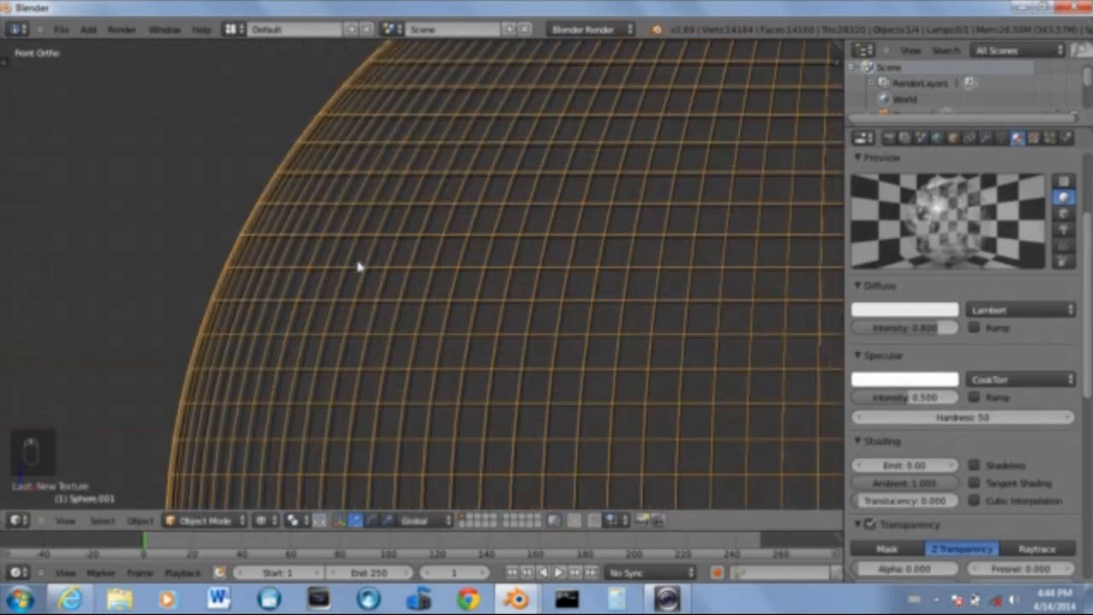
scroll(1042, 307, down, 6)
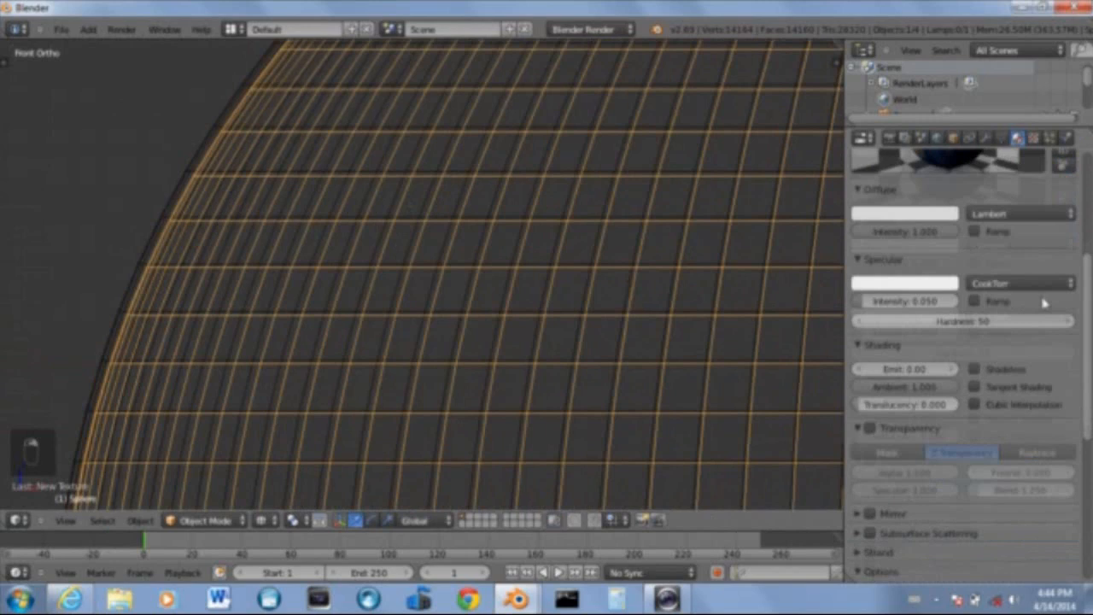
scroll(1016, 399, down, 2)
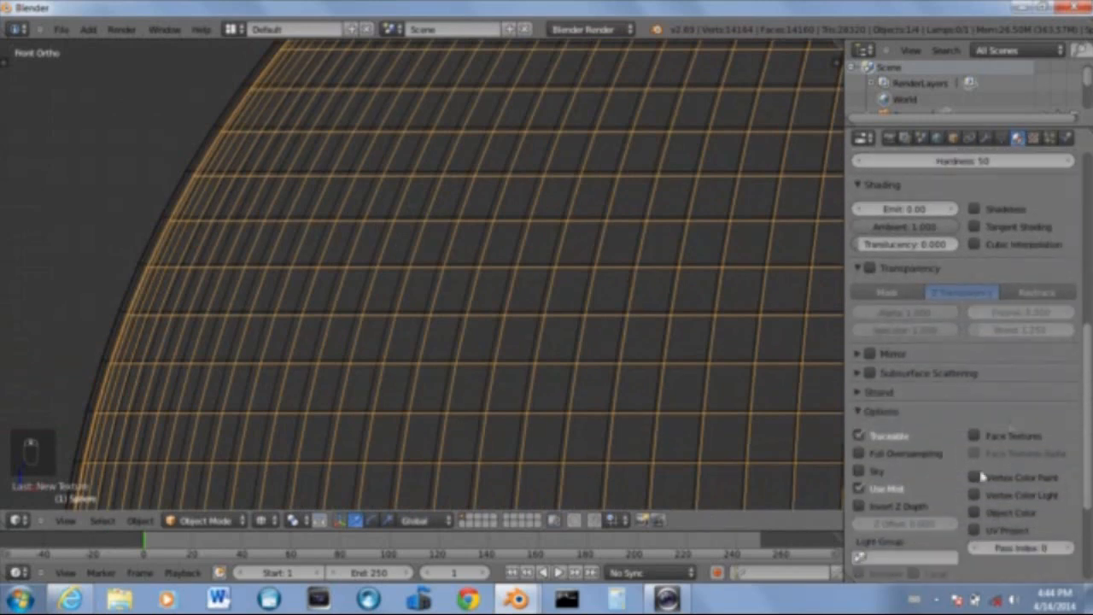
scroll(983, 479, down, 5)
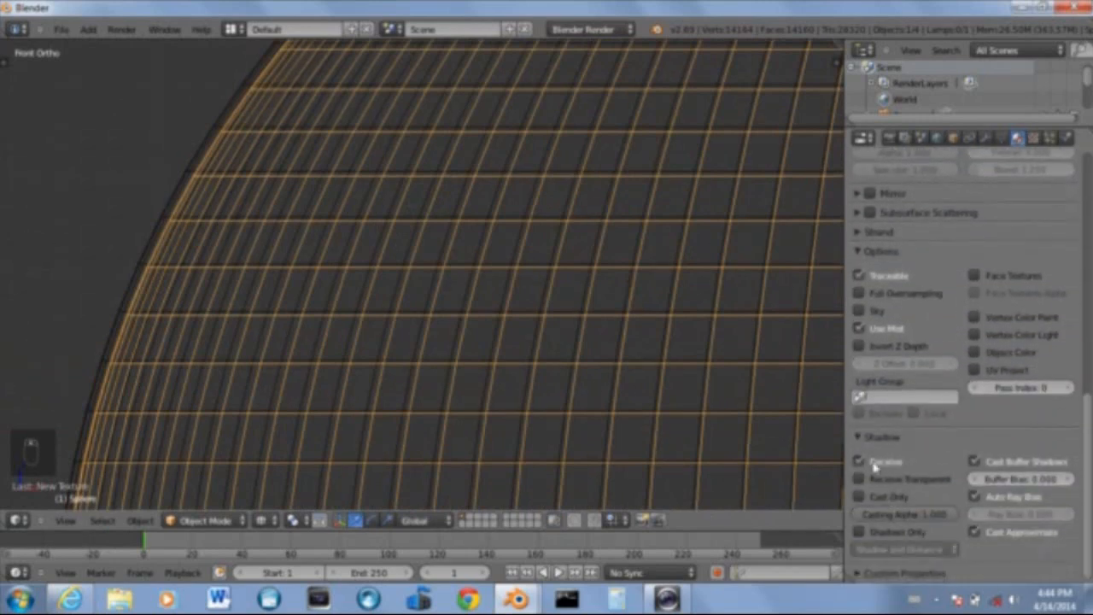
click(859, 479)
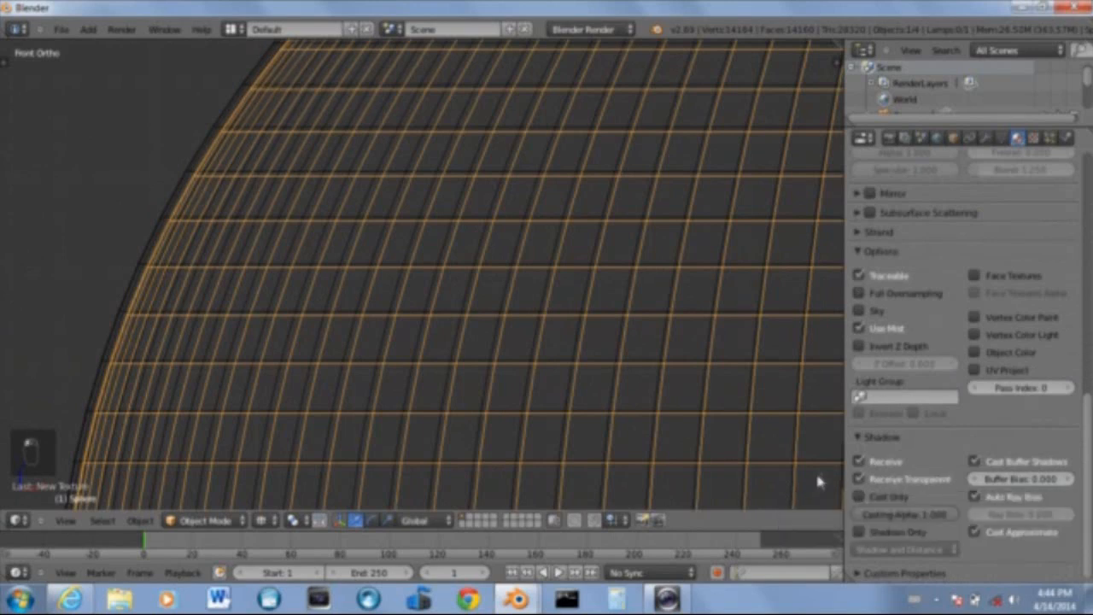
Render the Earth again, inspect how the surface shows through the clouds, and close the render
key(F12)
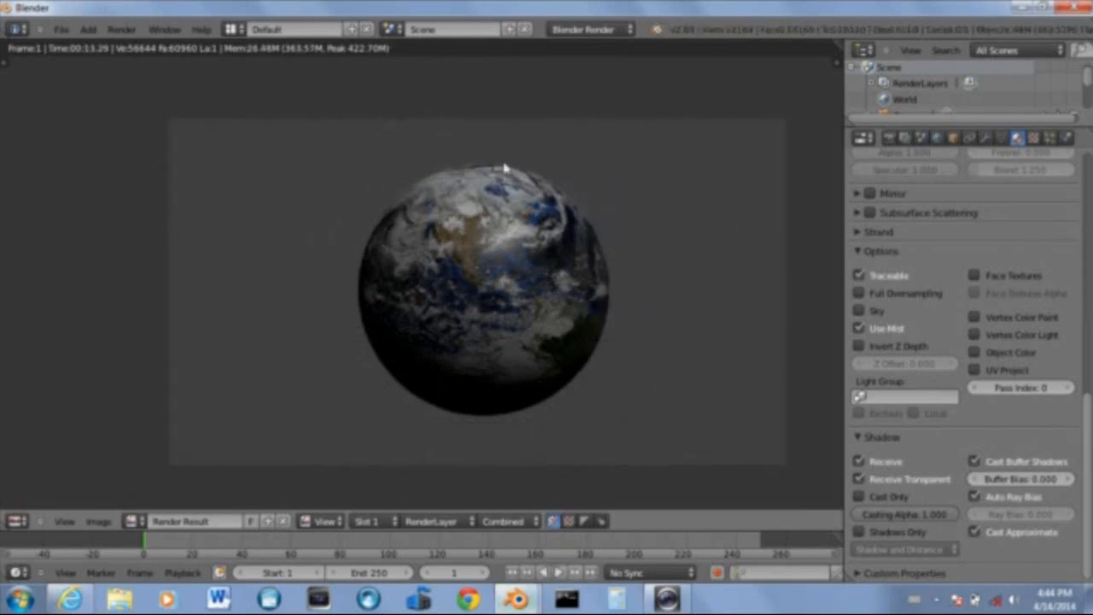
scroll(500, 237, up, 4)
scroll(495, 244, down, 4)
scroll(484, 270, up, 1)
key(Escape)
Display the viewport in solid shading and change the scene's lamp to type Sun
scroll(542, 300, down, 5)
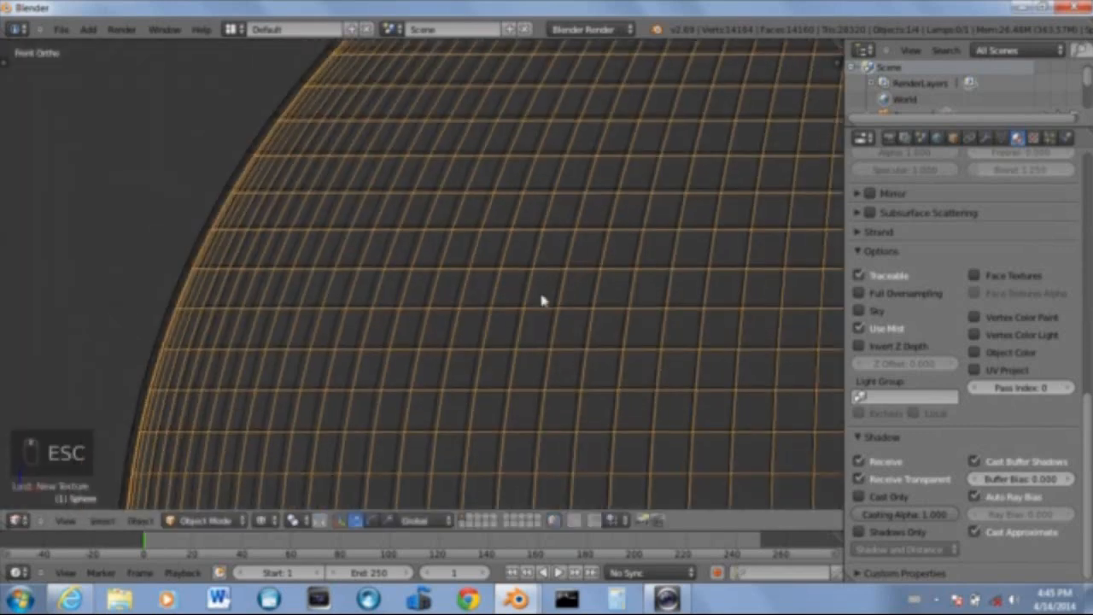
scroll(575, 307, down, 3)
shift+middle_drag(561, 293, 503, 268)
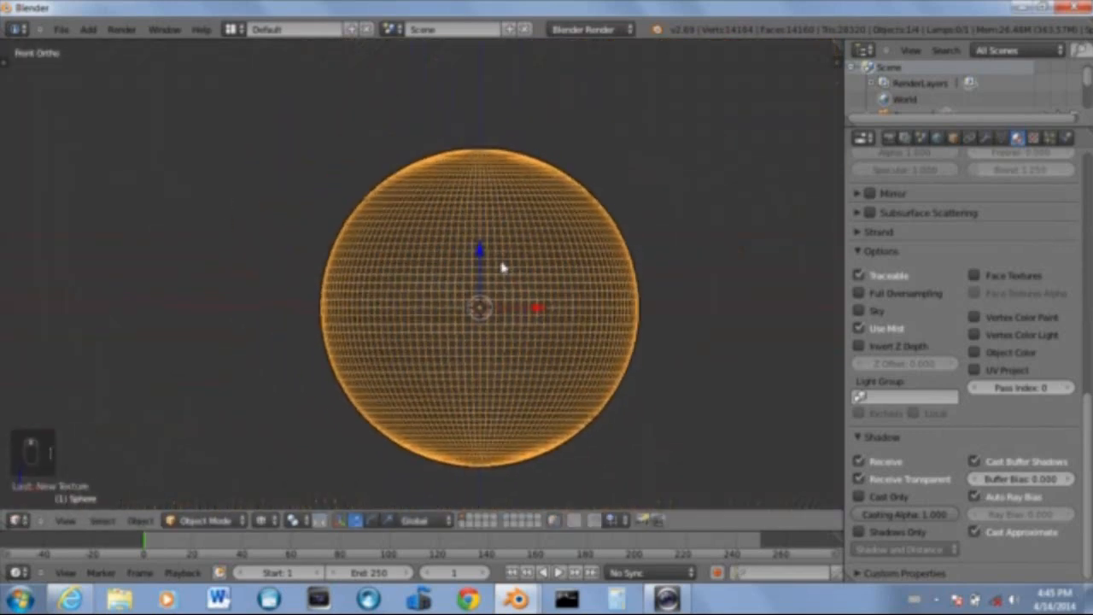
key(z)
scroll(502, 268, down, 9)
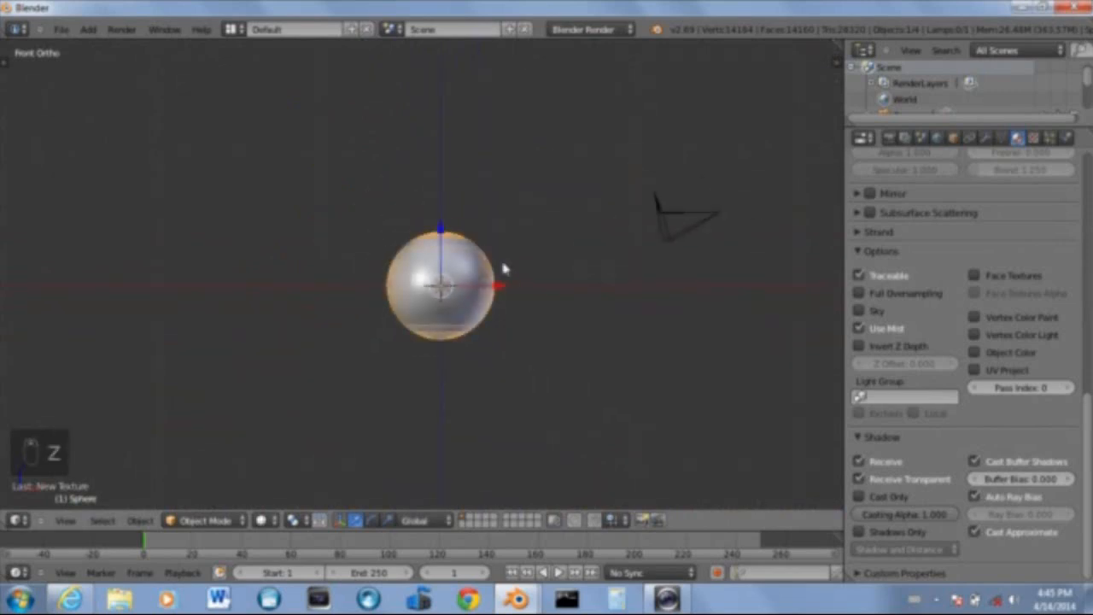
right_click(534, 130)
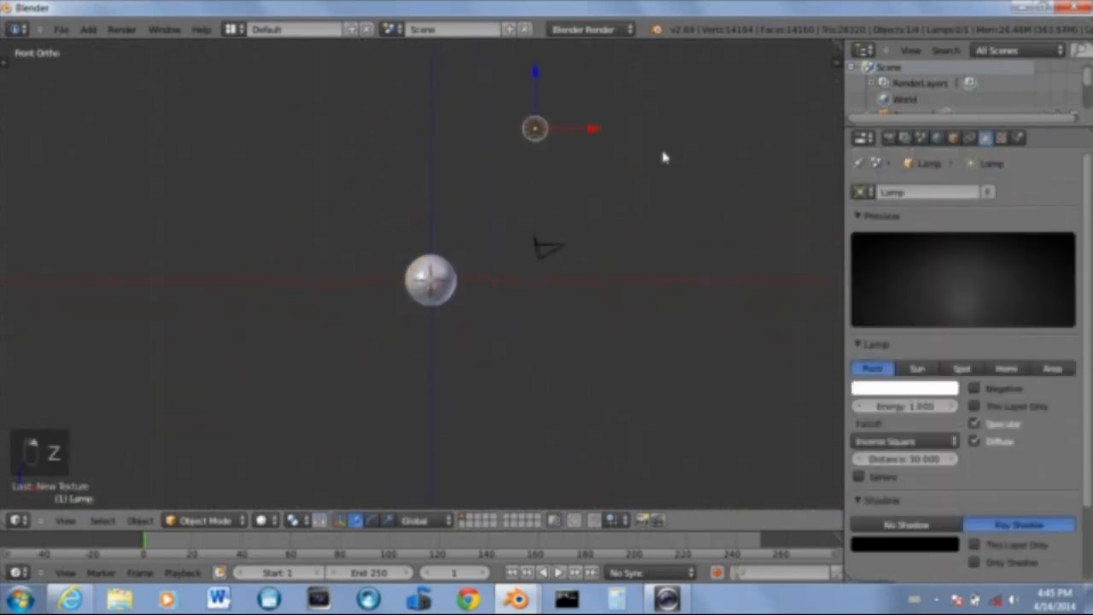
click(917, 368)
scroll(554, 203, up, 7)
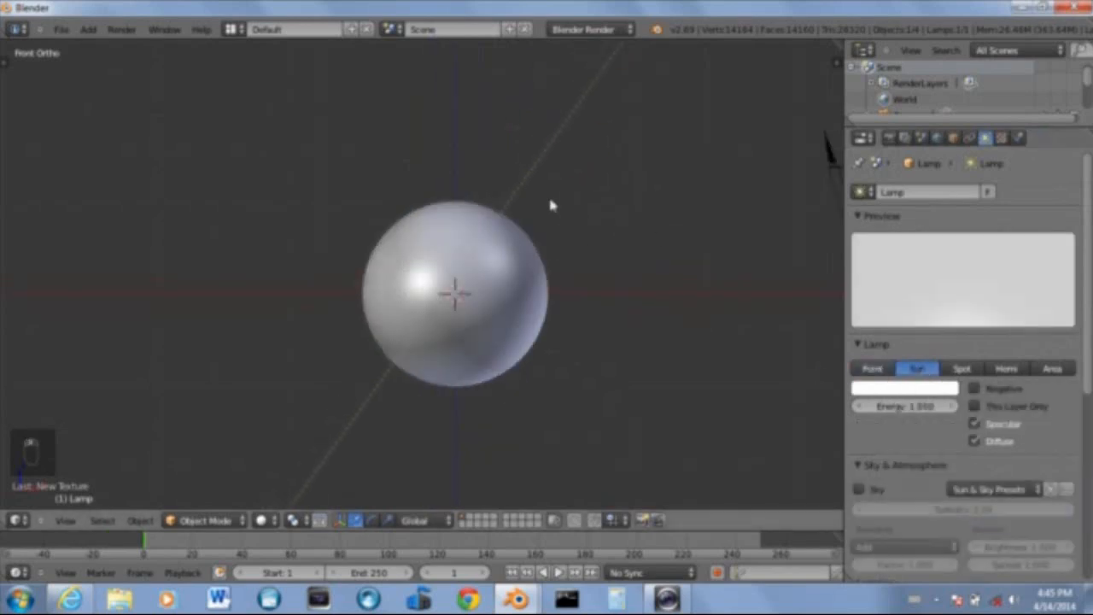
From the top view, move and rotate the camera so it faces the globe from the front
scroll(619, 215, down, 6)
key(KP_7)
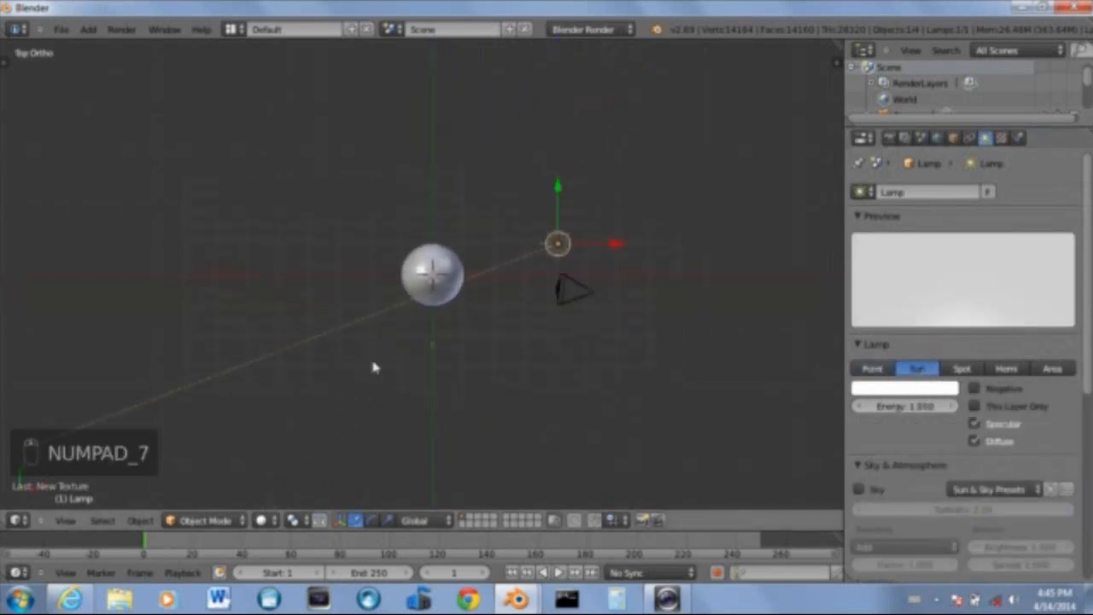
key(KP_1)
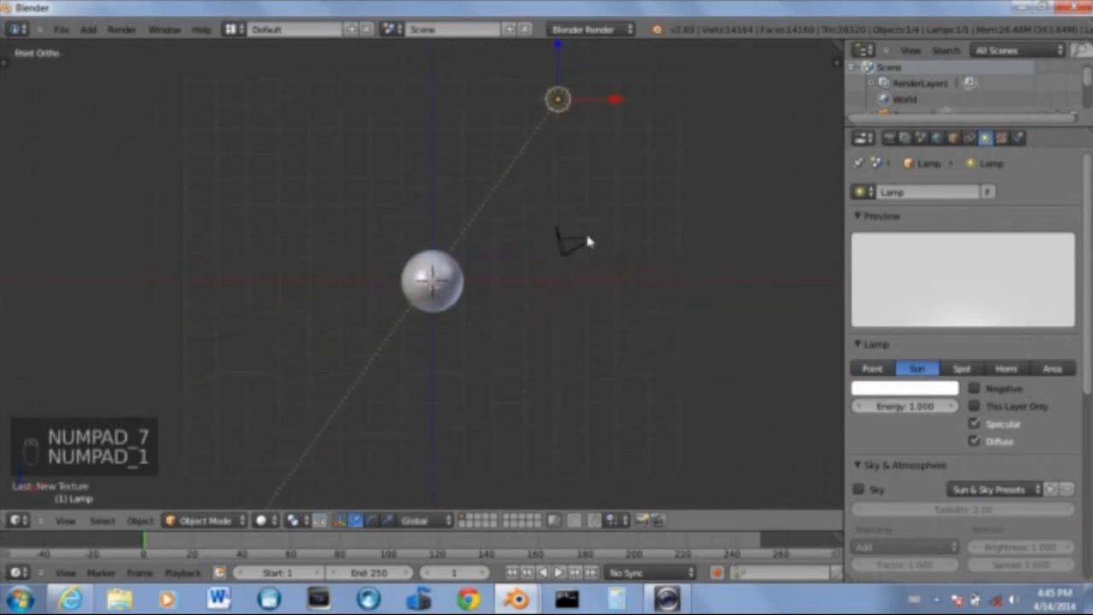
key(KP_7)
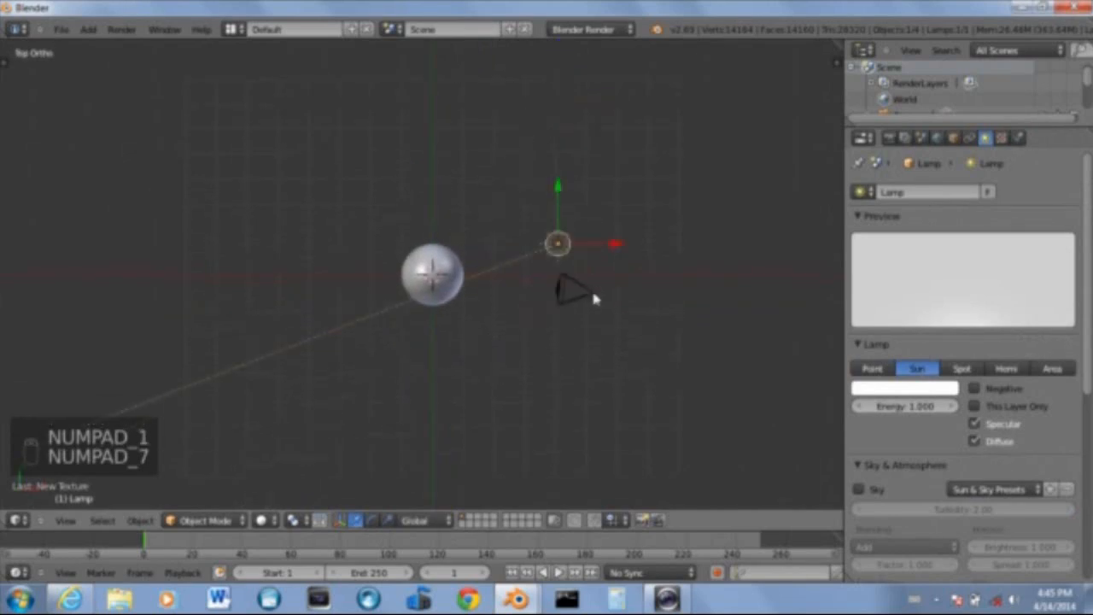
right_click(592, 296)
key(g)
key(r)
click(524, 333)
Through the camera view, shift the camera and fly it until the globe is centred in the frame
key(KP_0)
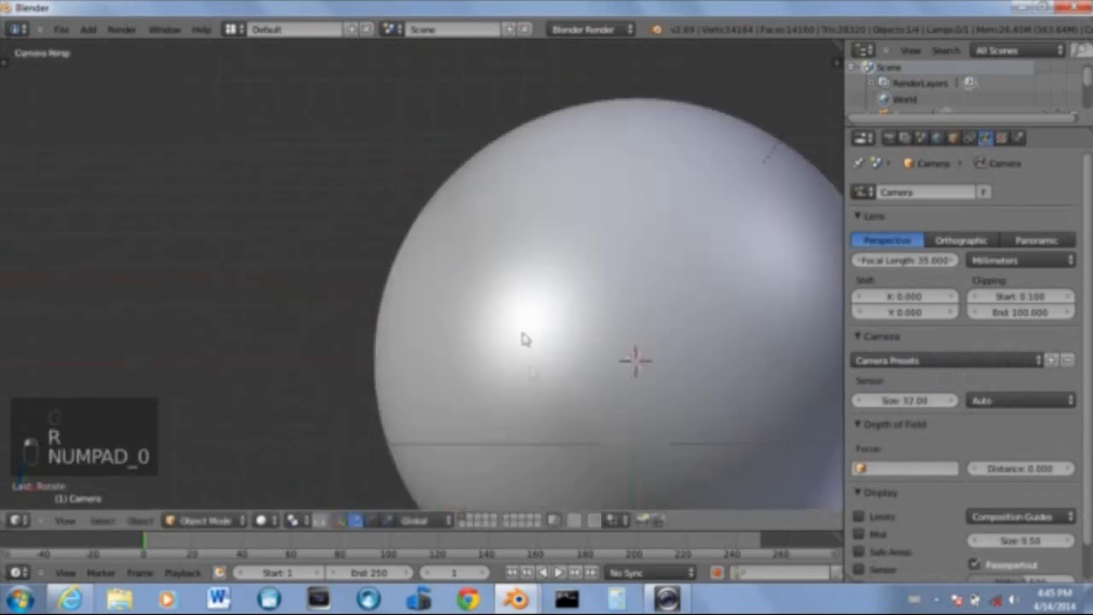
scroll(525, 339, down, 3)
scroll(524, 344, up, 3)
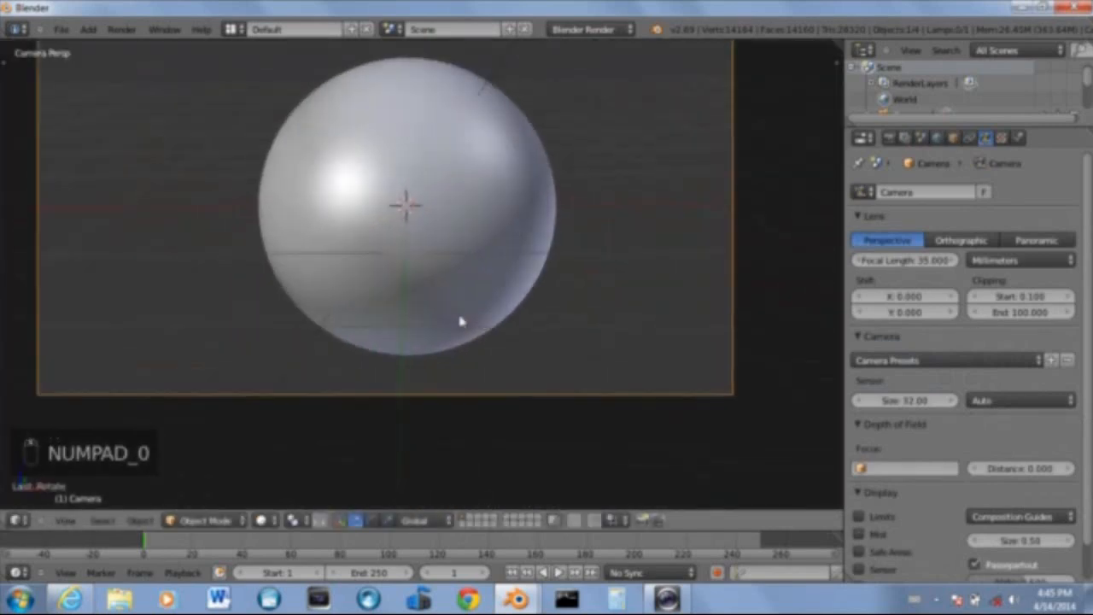
key(g)
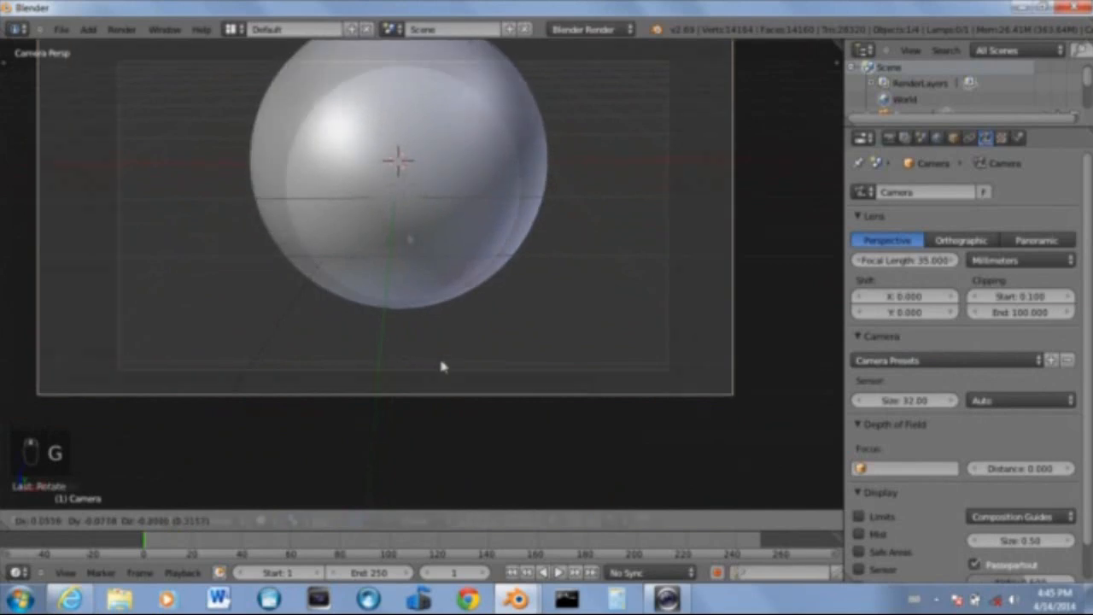
click(442, 367)
scroll(409, 238, down, 2)
shift+middle_drag(409, 239, 494, 276)
key(shift+f)
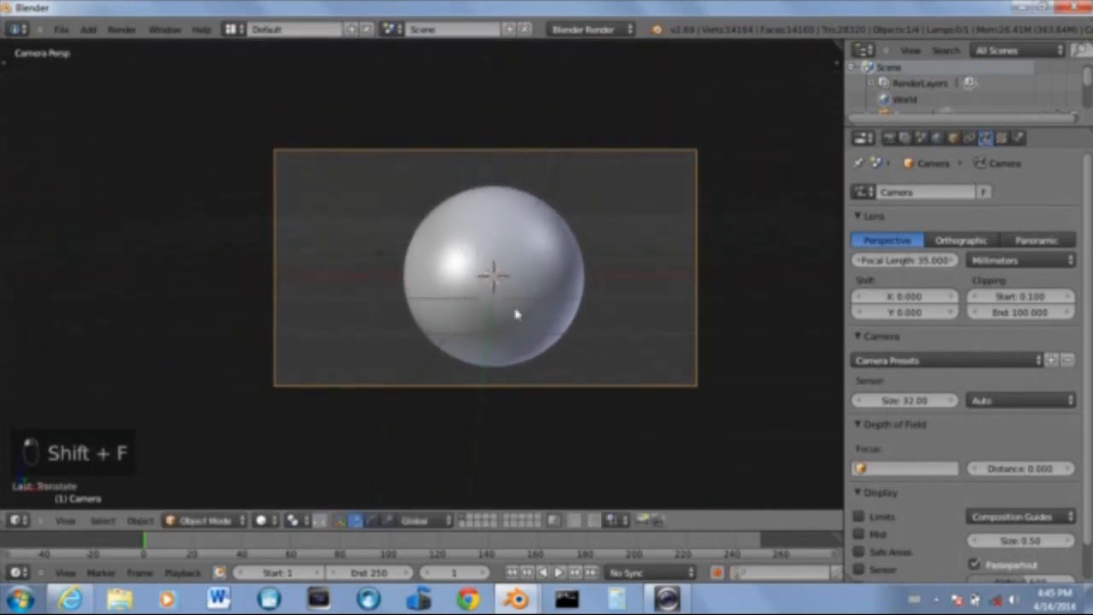
Align the camera to the front view of the globe
key(KP_1)
scroll(517, 313, up, 10)
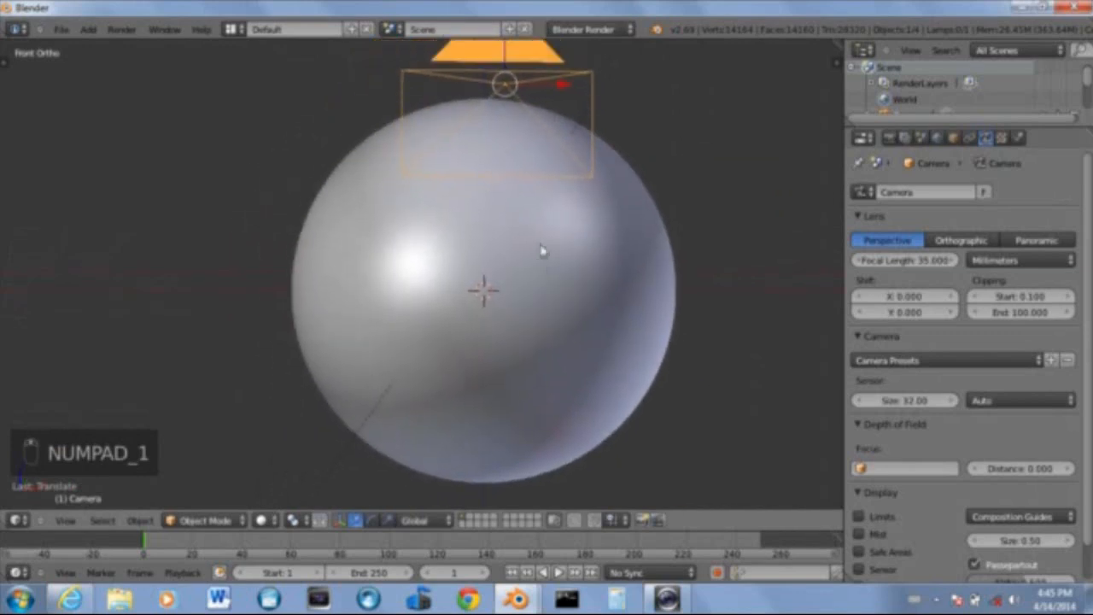
scroll(542, 250, down, 5)
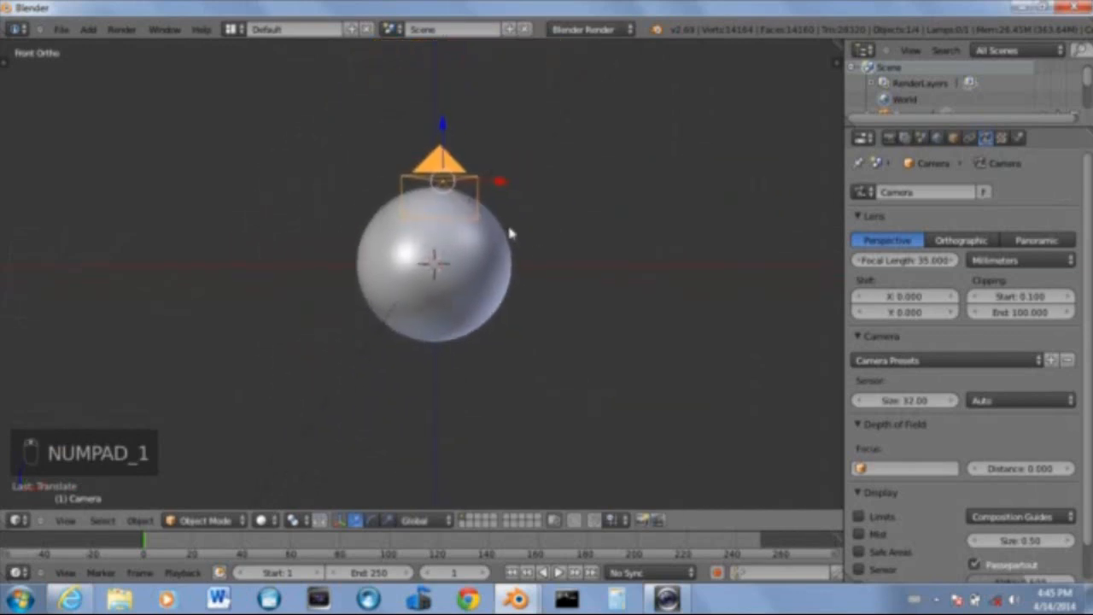
key(KP_1)
key(ctrl+alt+KP_0)
scroll(478, 303, up, 2)
scroll(493, 305, down, 2)
shift+middle_drag(489, 297, 442, 323)
scroll(460, 346, up, 1)
scroll(462, 359, down, 1)
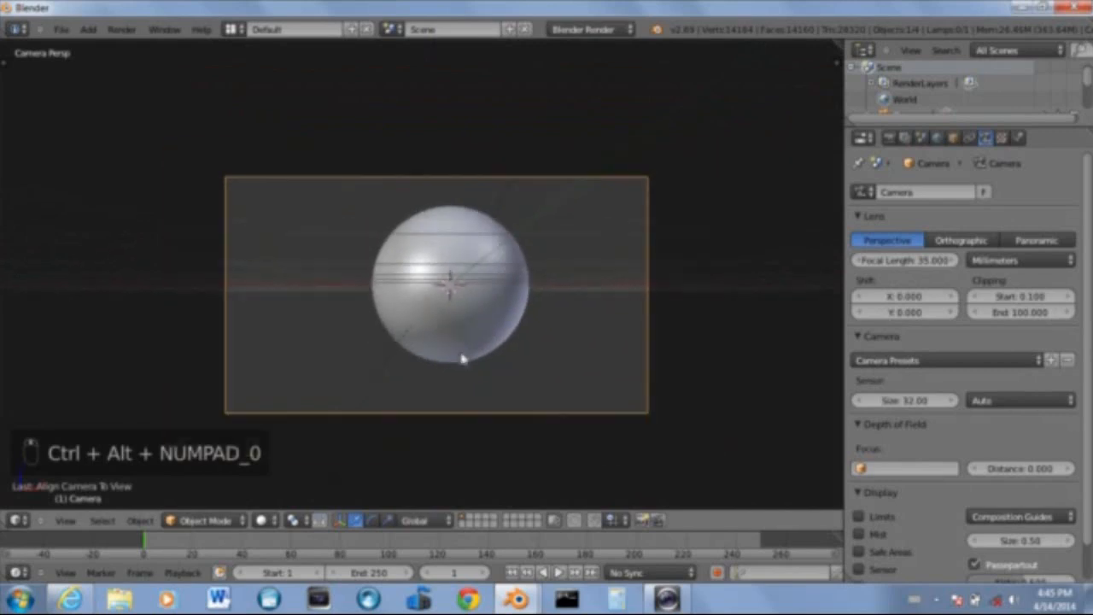
Move the camera to centre the globe in the frame and fly closer so the globe fills more of it
key(g)
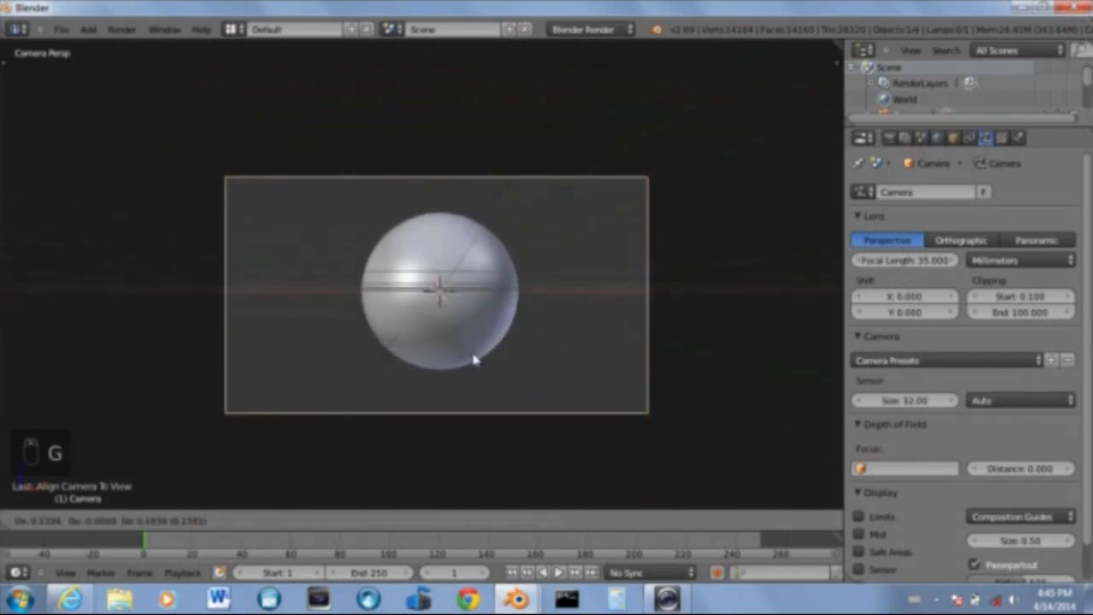
click(474, 357)
key(shift+f)
scroll(424, 281, up, 3)
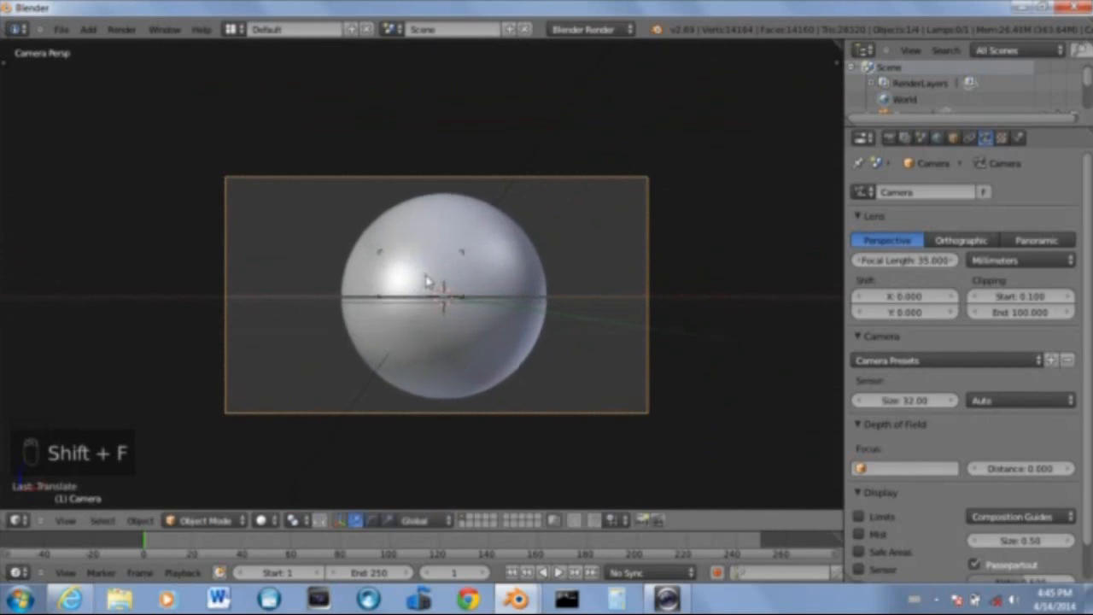
click(429, 285)
key(g)
click(445, 286)
Render the scene, examine how the sun lamp lights the globe, and return to the 3D view
scroll(461, 282, down, 4)
key(F12)
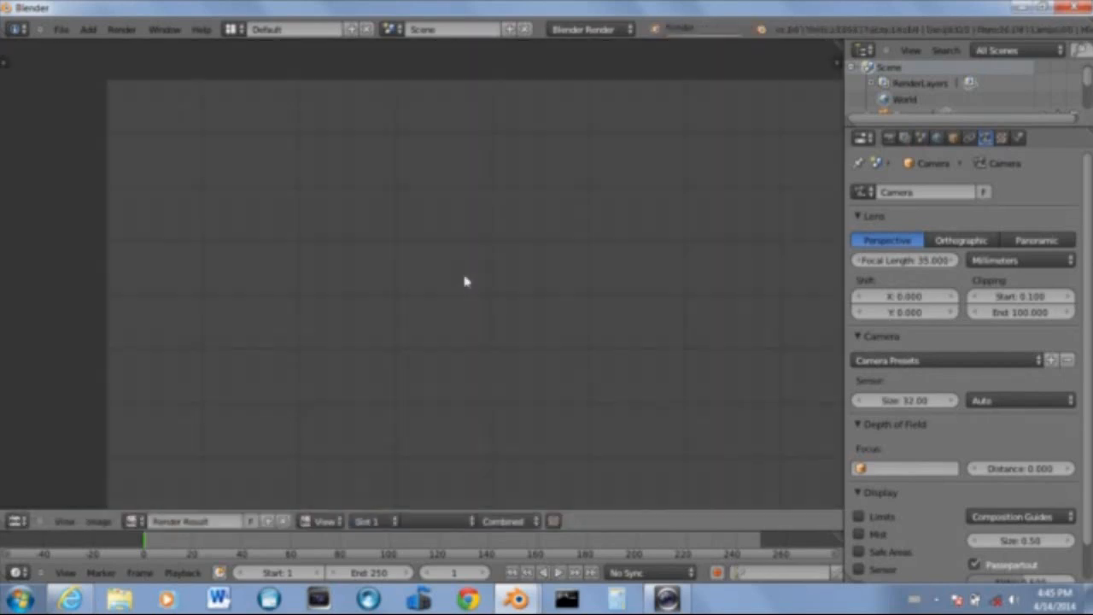
middle_drag(507, 298, 469, 280)
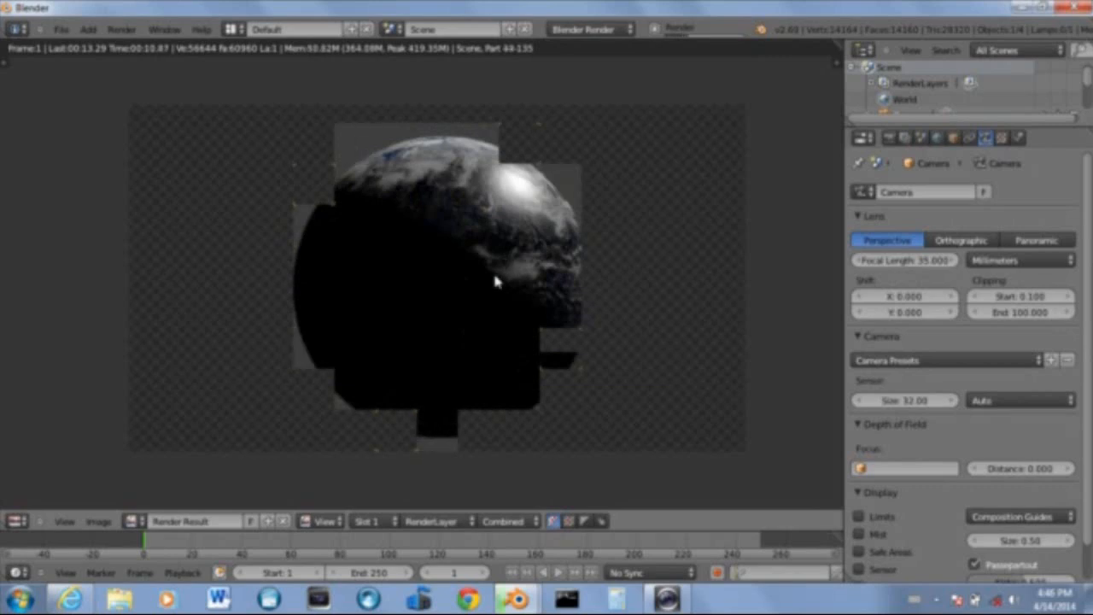
click(17, 521)
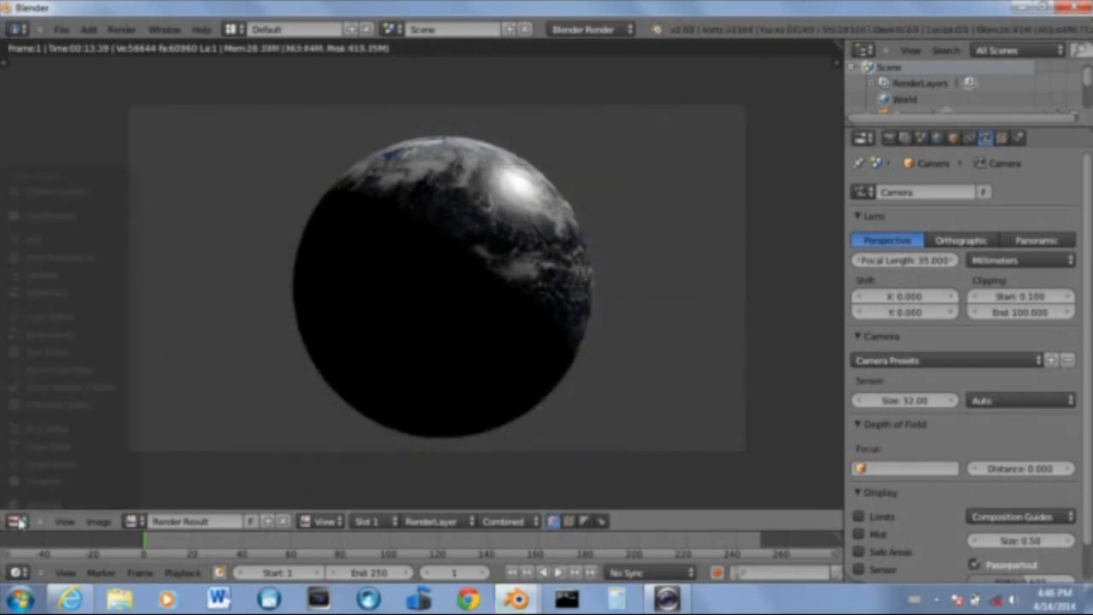
click(34, 505)
Select the sun lamp and move it along the Y axis toward the camera's side of the globe
scroll(522, 282, up, 3)
key(KP_7)
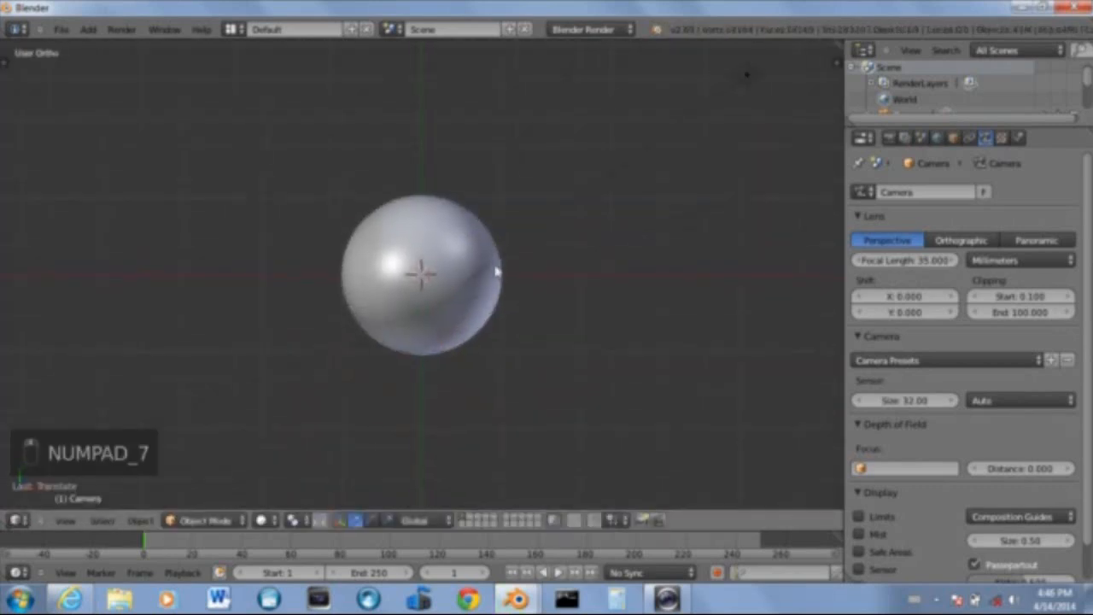
right_click(738, 195)
scroll(598, 270, down, 3)
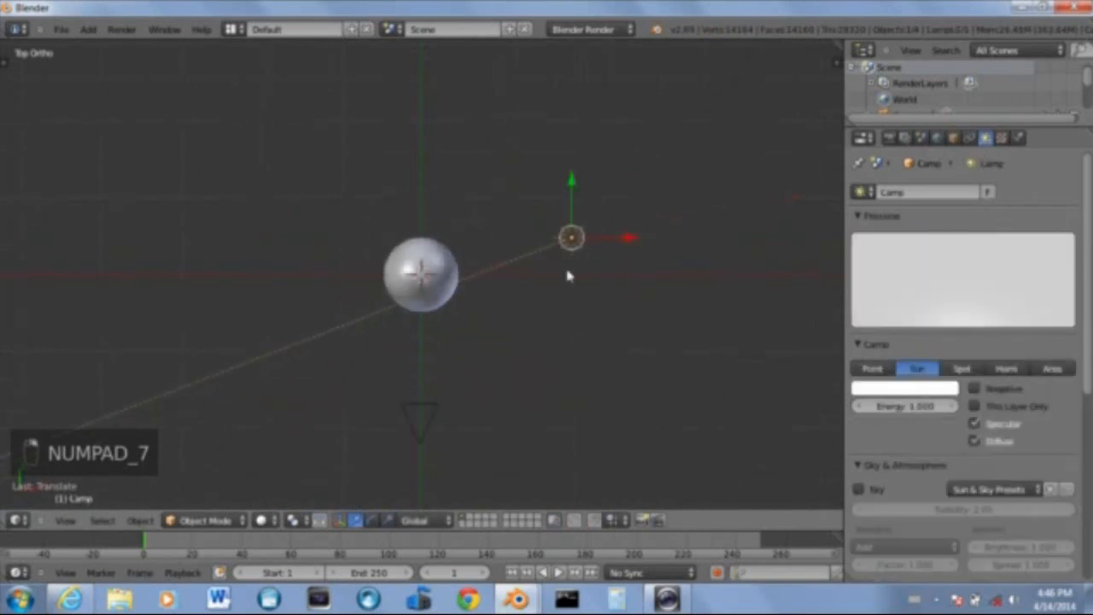
key(g)
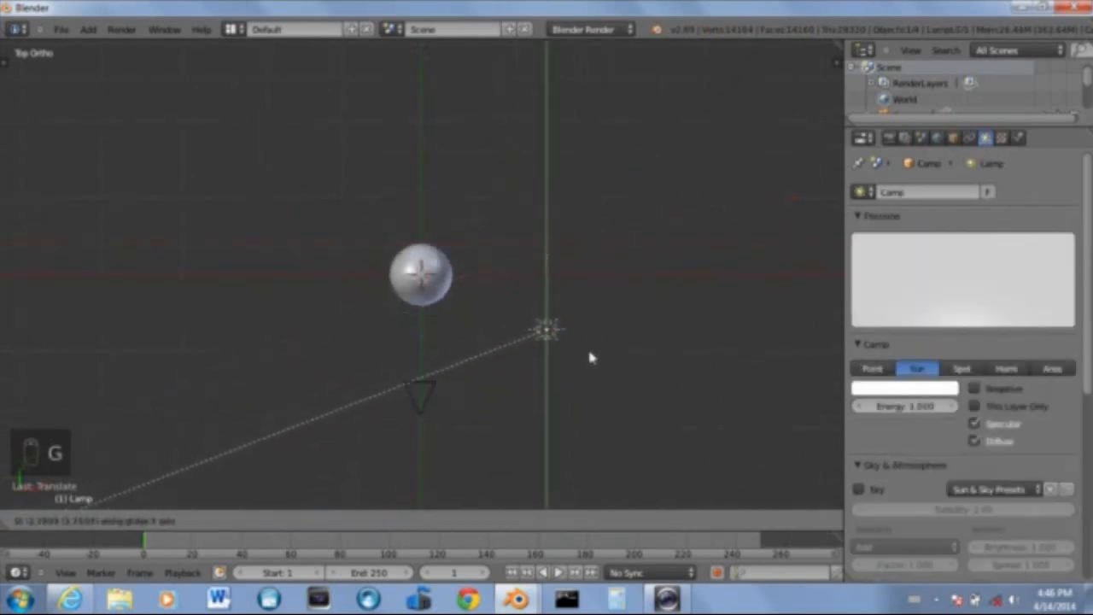
click(588, 362)
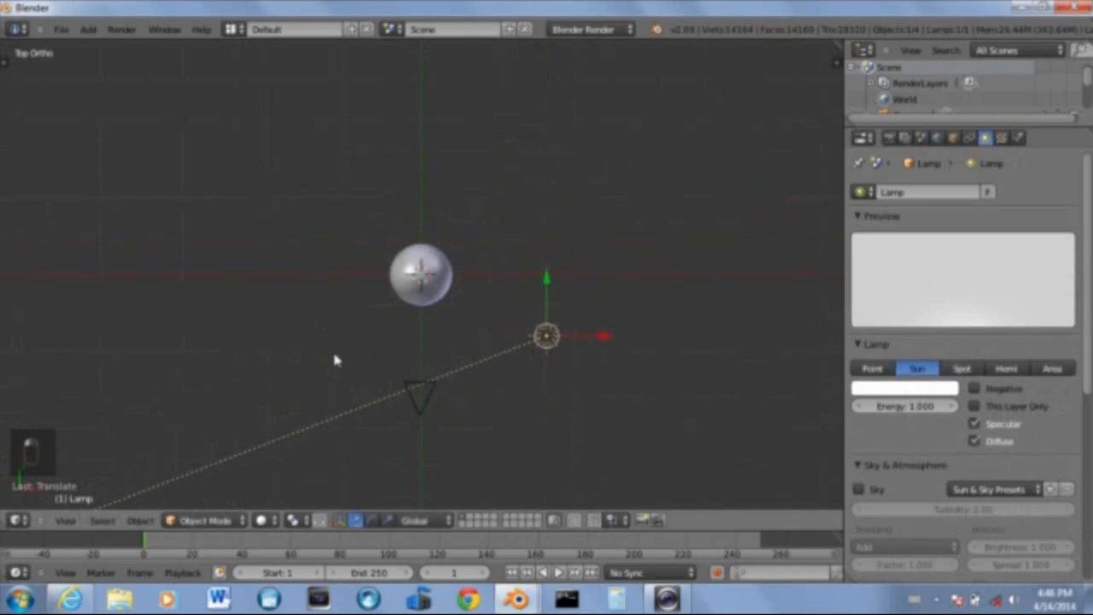
Rotate the sun lamp in the top view to aim at the globe and shift it slightly toward the camera
key(r)
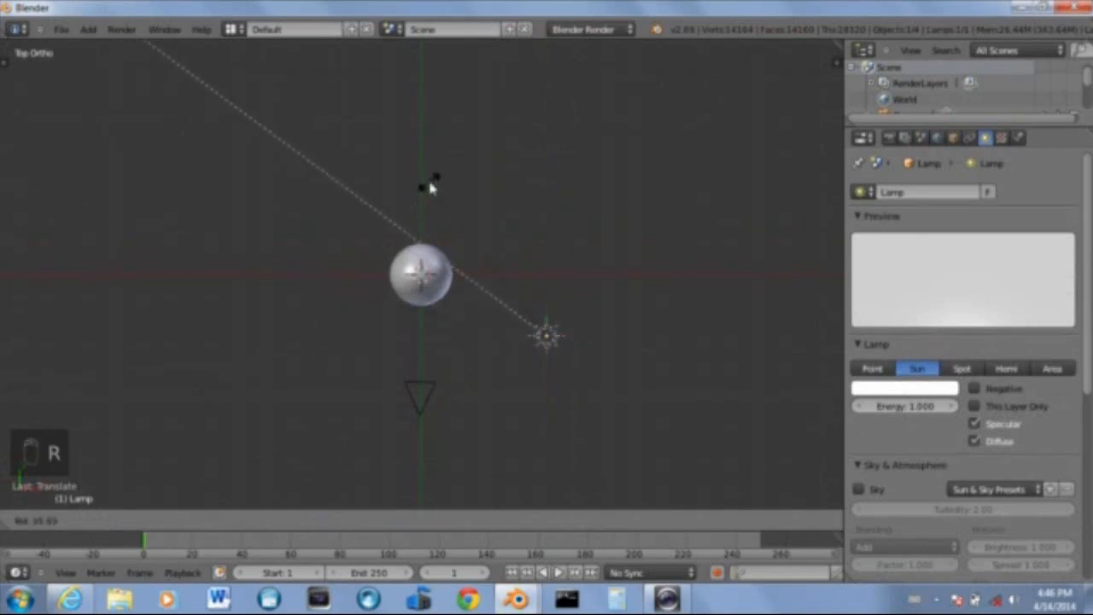
click(434, 181)
key(g)
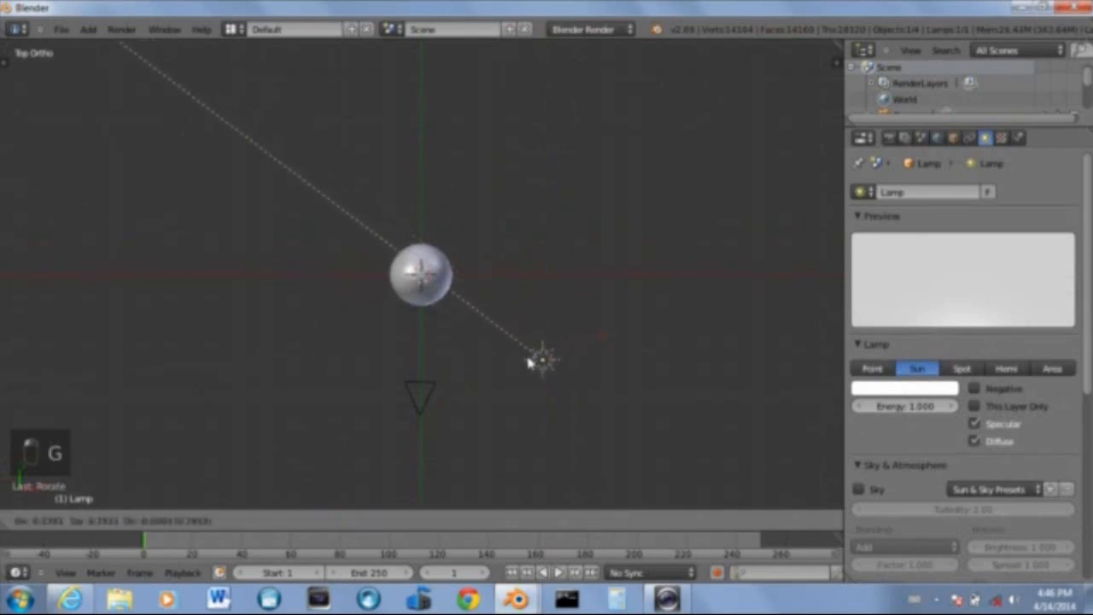
click(538, 366)
In the front view, lower the sun lamp along the Z axis and rotate it to point through the globe
middle_drag(538, 366, 538, 212)
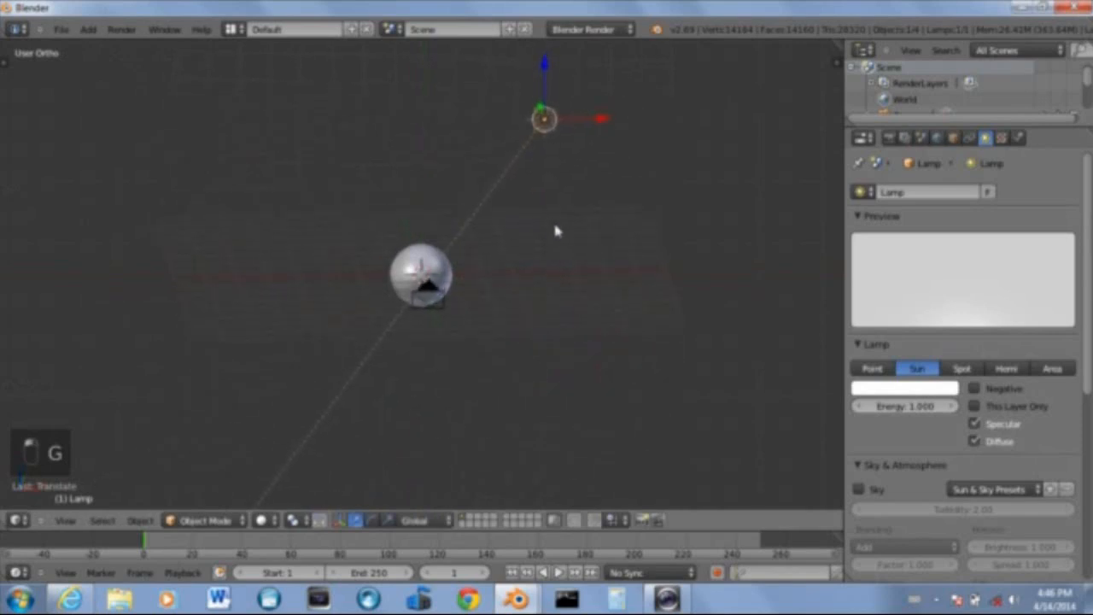
key(KP_3)
key(KP_1)
scroll(504, 213, up, 2)
key(g)
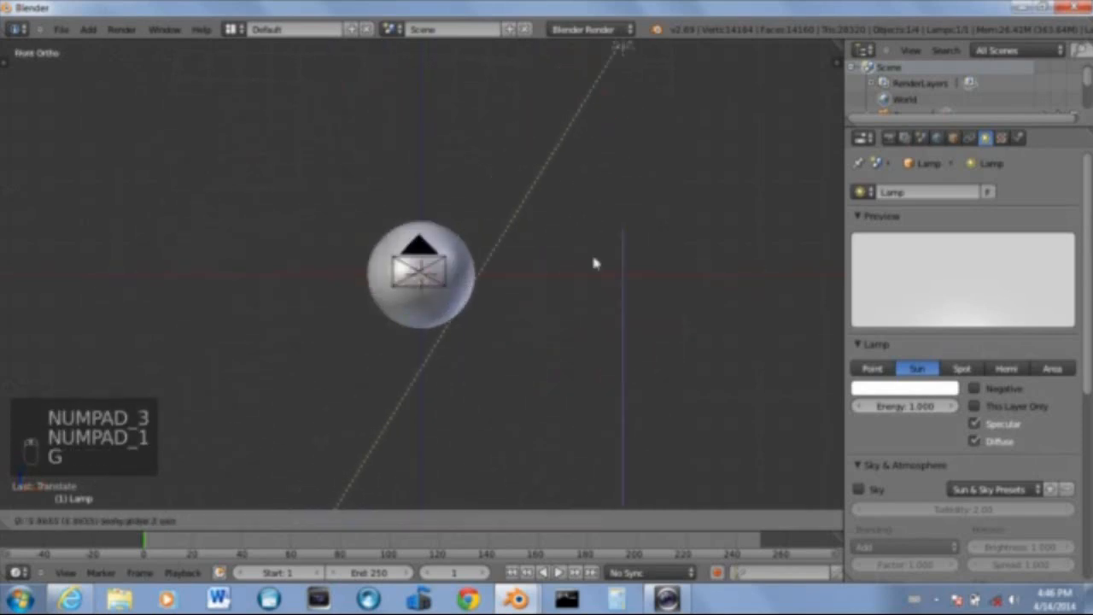
click(586, 331)
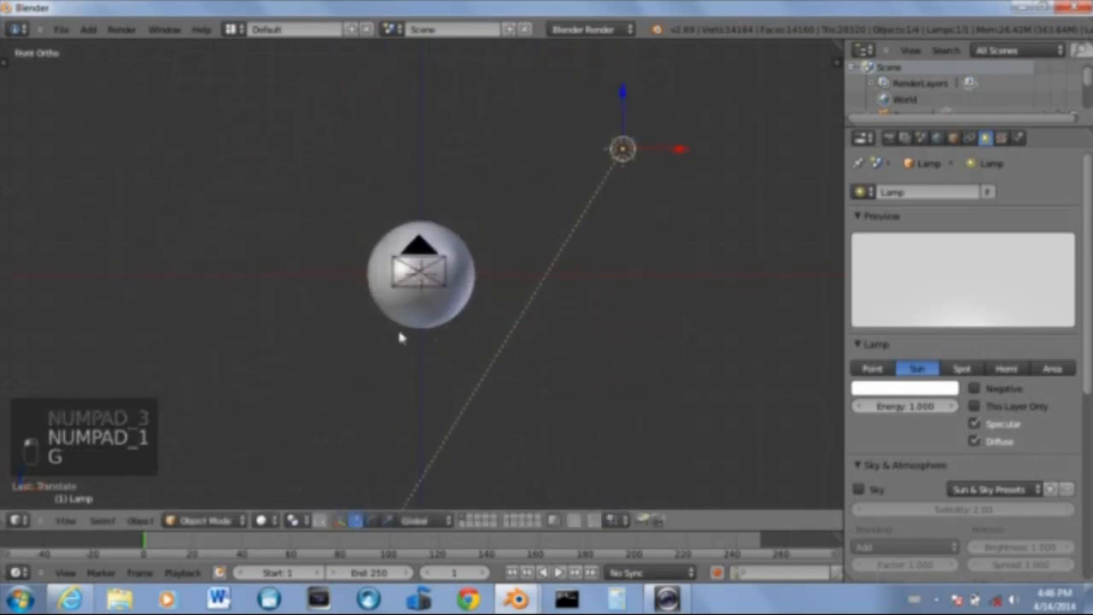
key(r)
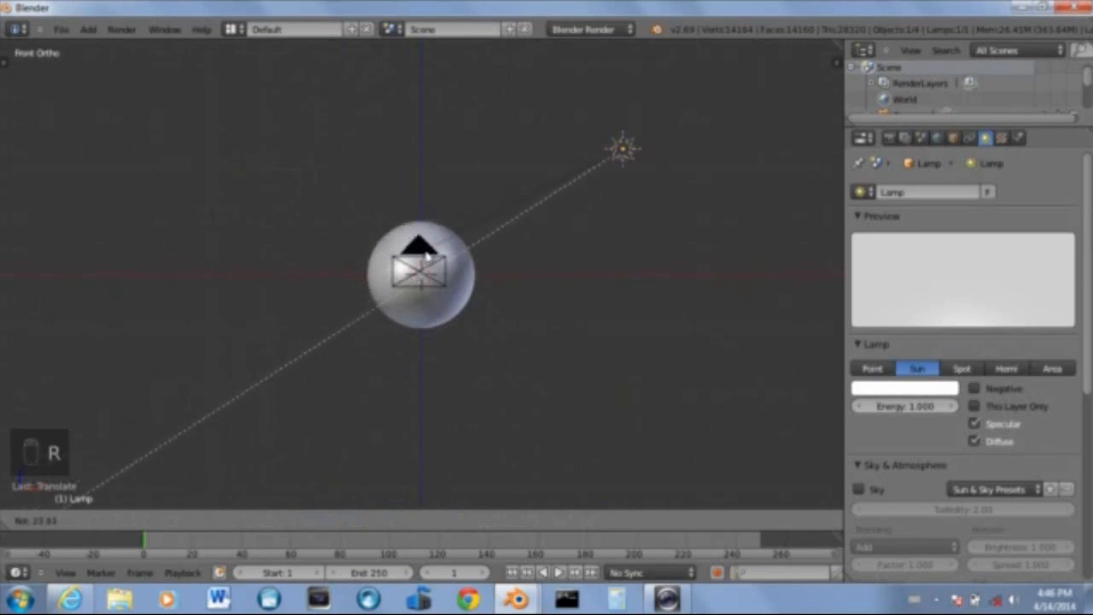
click(500, 226)
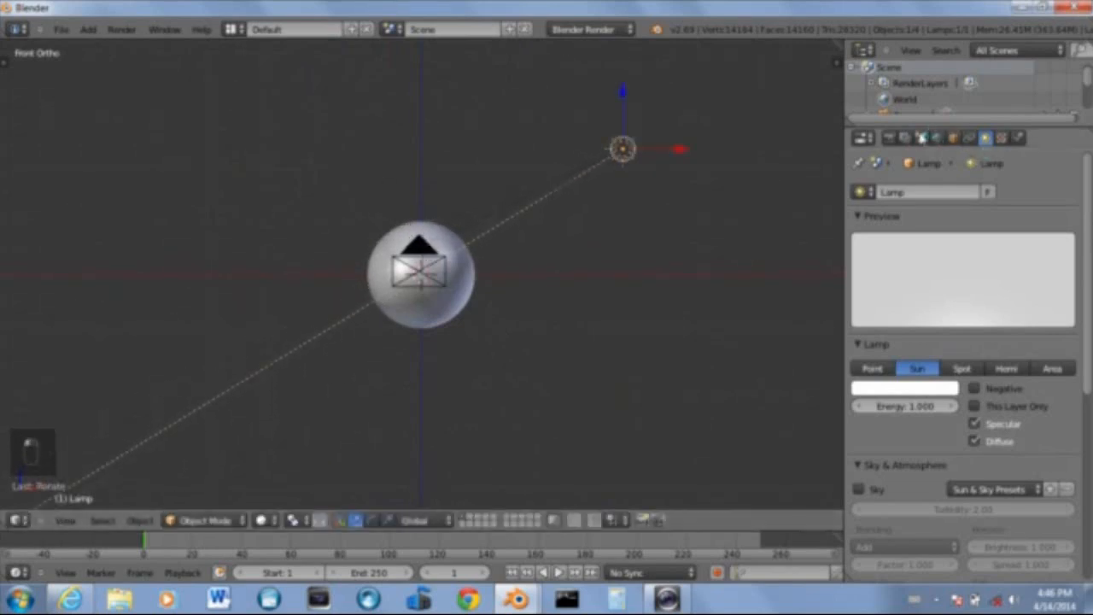
Set the render resolution percentage to 25%
click(890, 138)
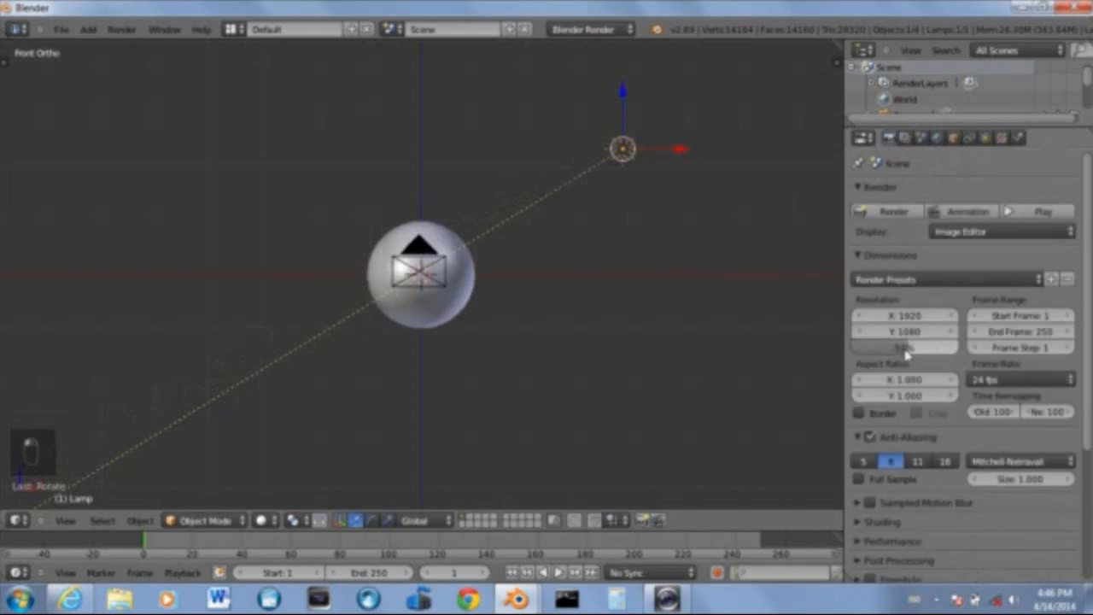
click(907, 347)
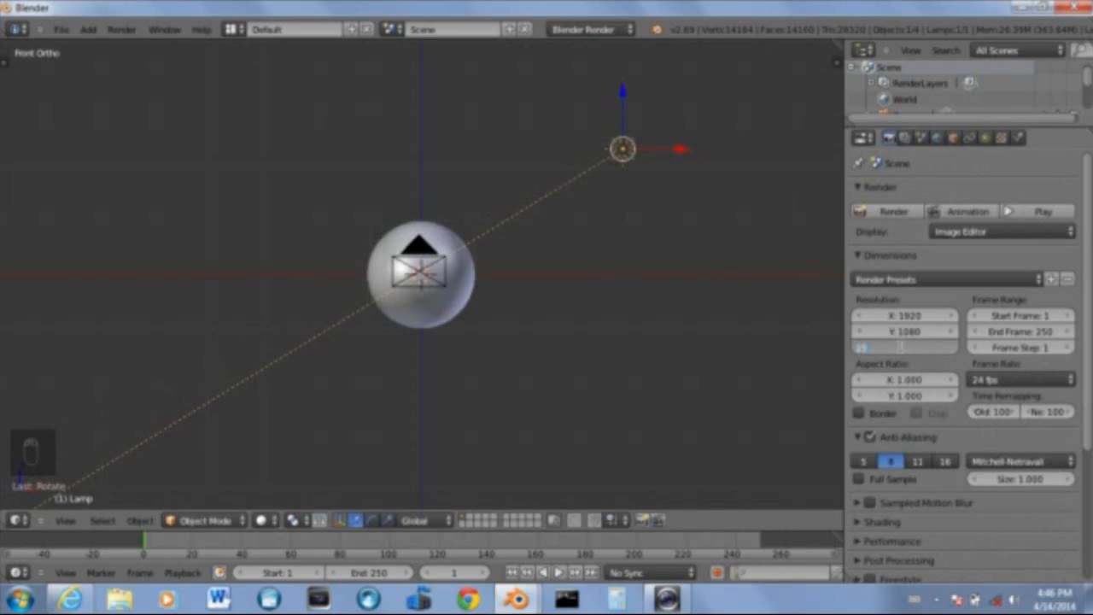
key(Return)
Render the Earth at the reduced resolution, examine the new sun direction, and return to the 3D view
key(F12)
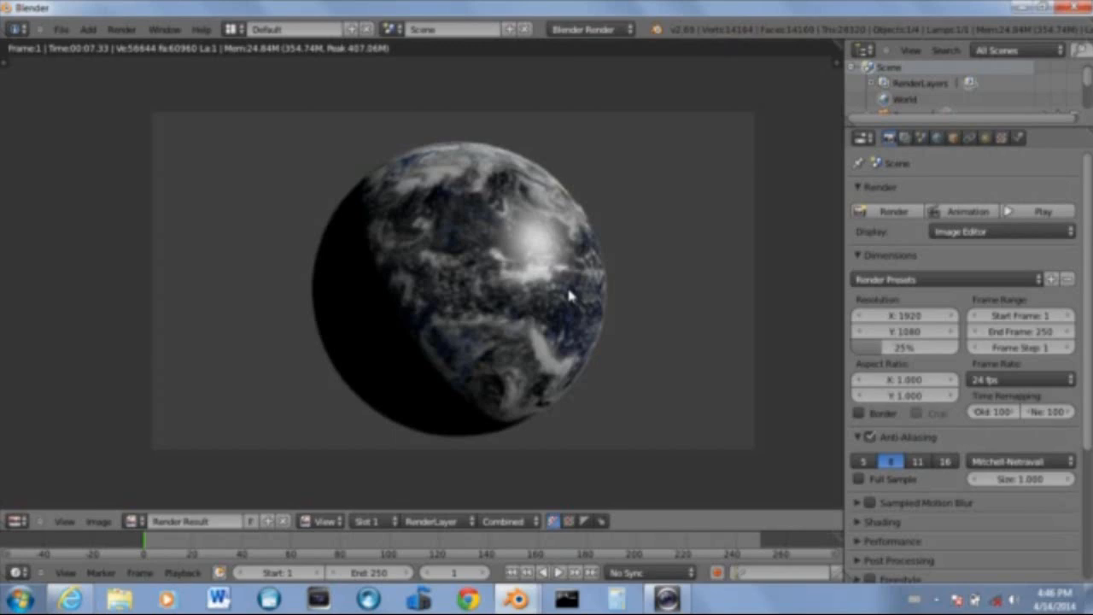
key(Escape)
click(18, 521)
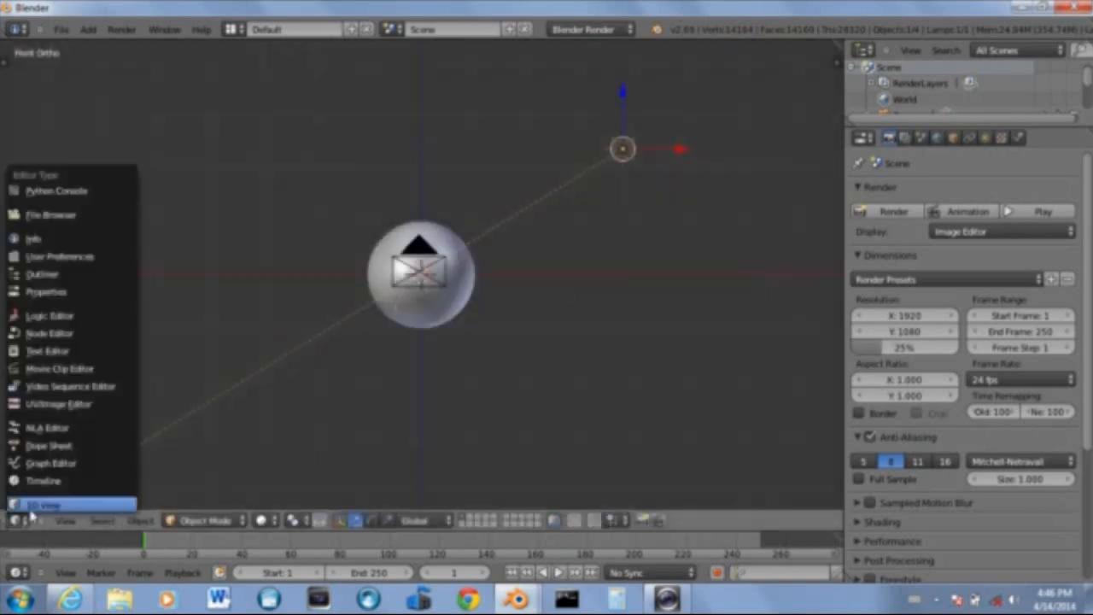
key(Escape)
Display the globe as wireframe from the top and select both the outer cloud sphere and the inner Earth sphere
key(KP_7)
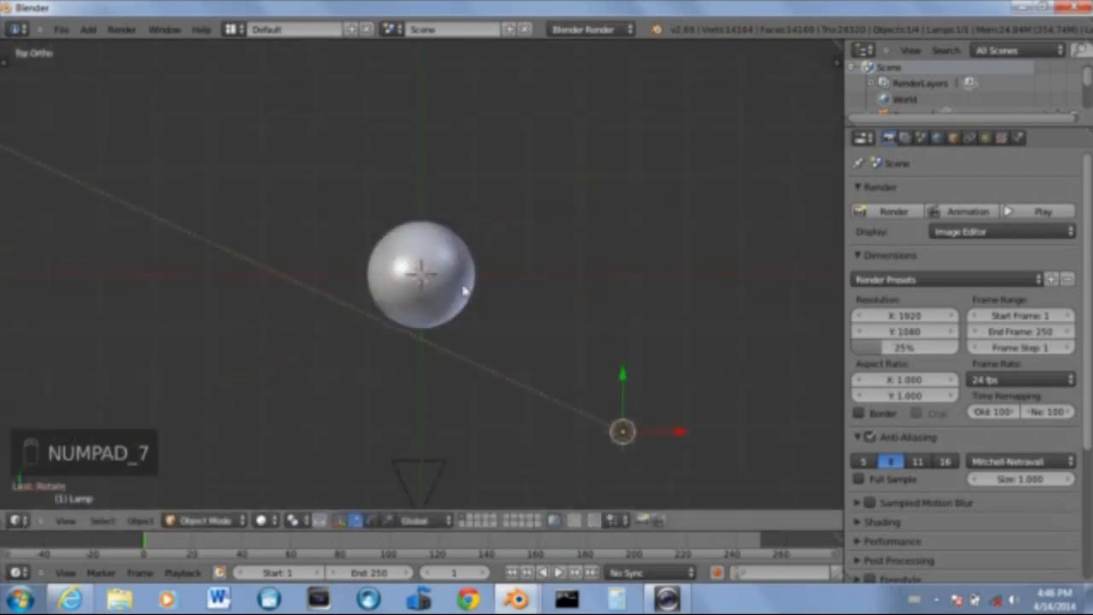
scroll(422, 278, up, 8)
key(z)
scroll(274, 203, up, 3)
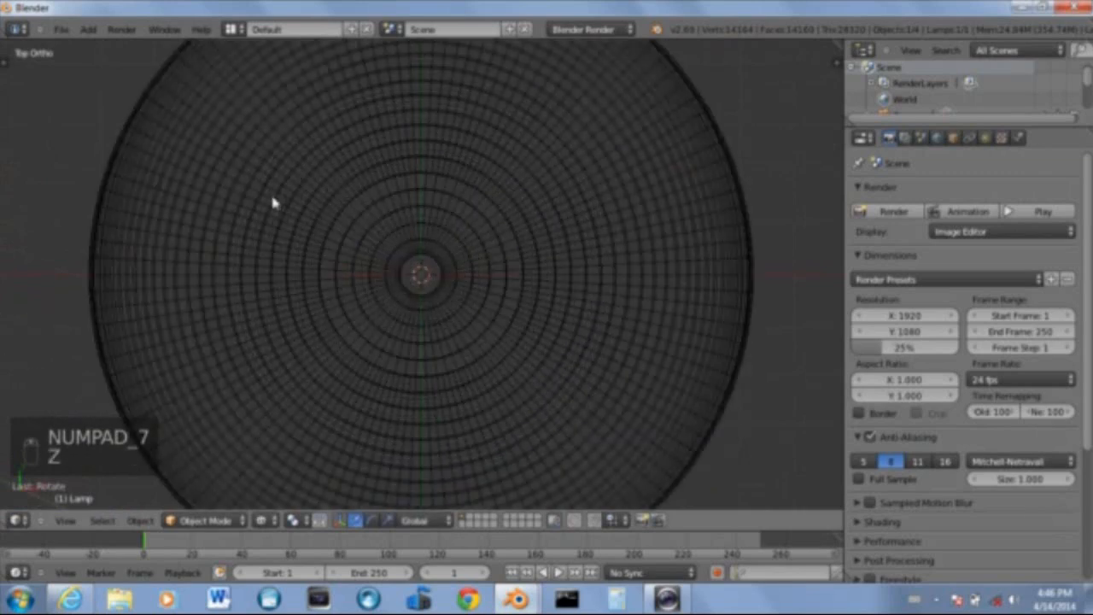
right_click(162, 177)
scroll(162, 177, down, 1)
scroll(164, 178, up, 12)
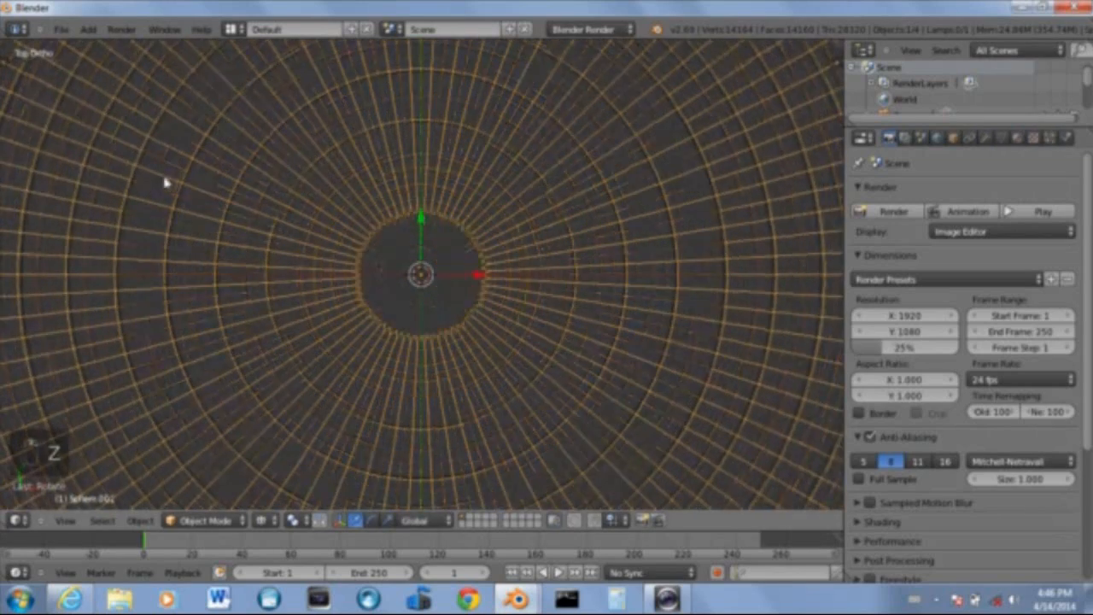
shift+middle_drag(186, 198, 399, 246)
scroll(393, 243, up, 3)
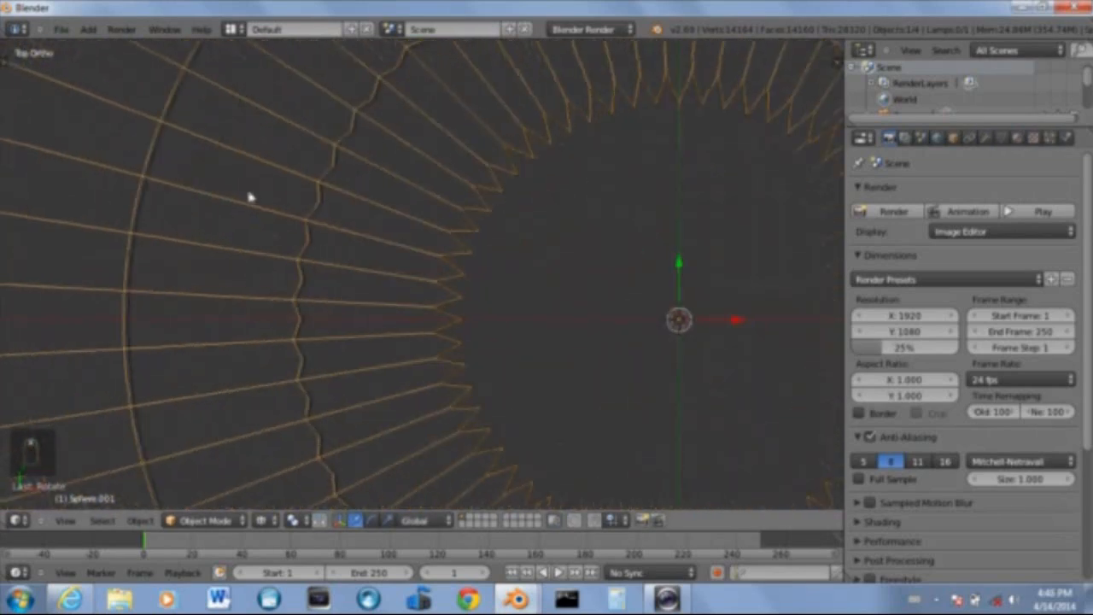
shift+right_click(60, 129)
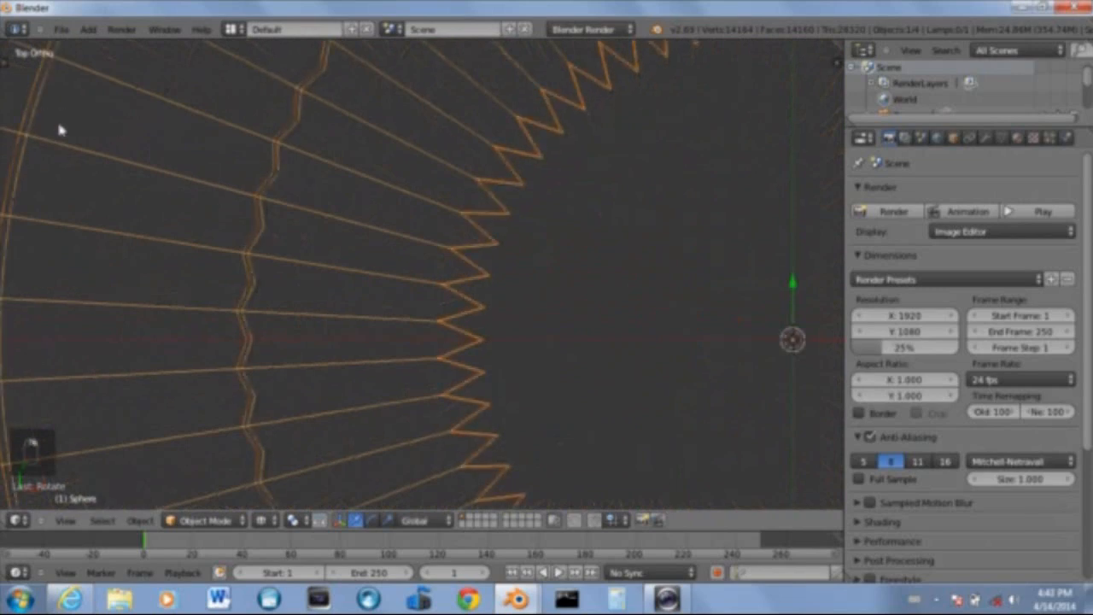
Rotate the selected Earth and cloud spheres together in the top view, render the scene, and return to the 3D view
scroll(456, 310, down, 10)
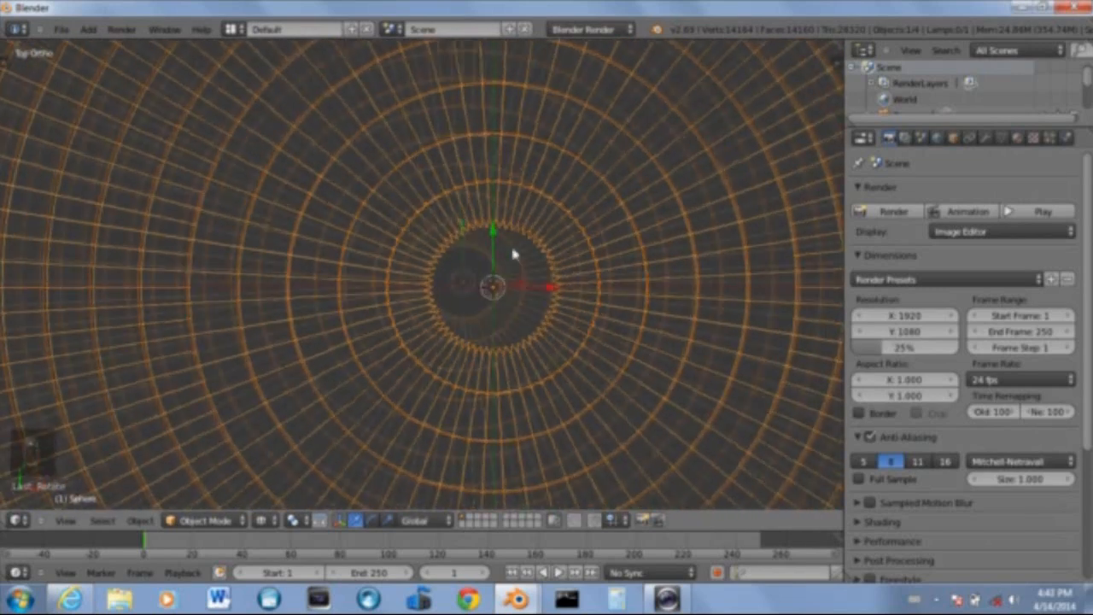
scroll(513, 252, down, 5)
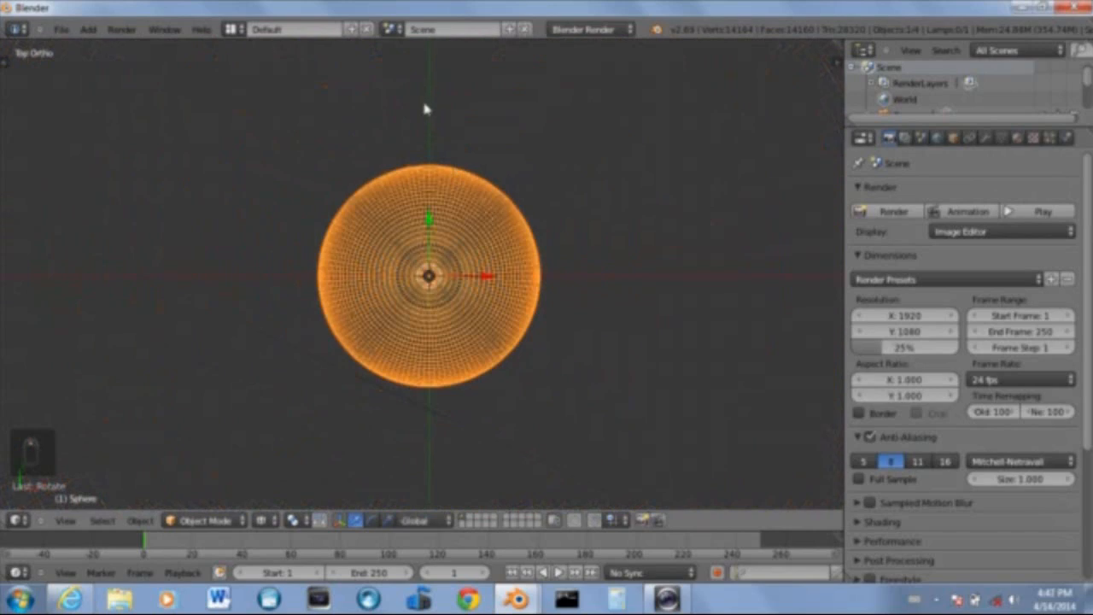
key(r)
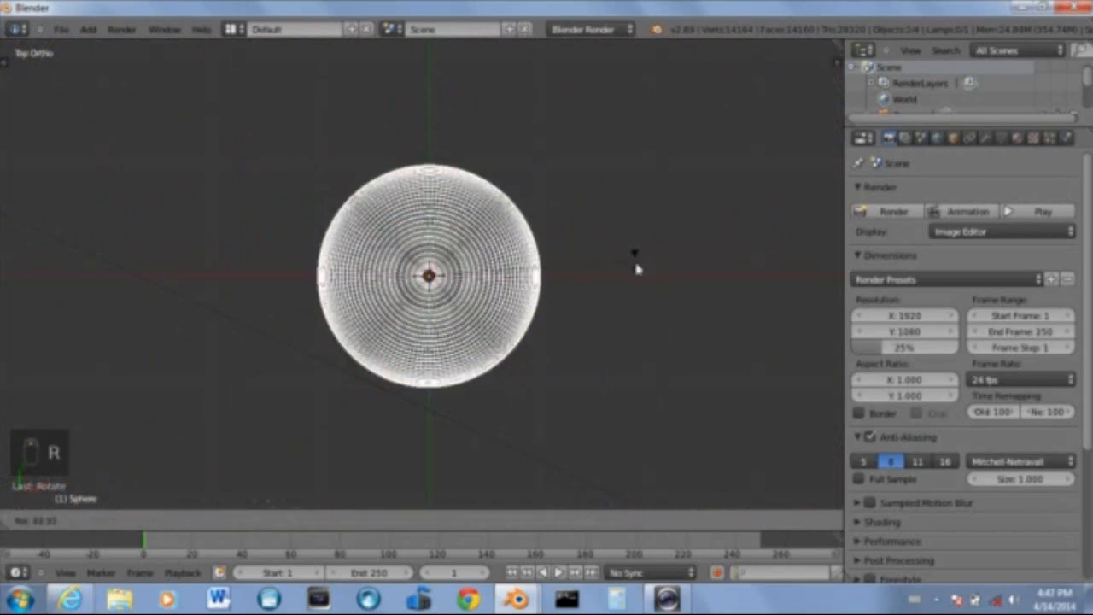
click(601, 305)
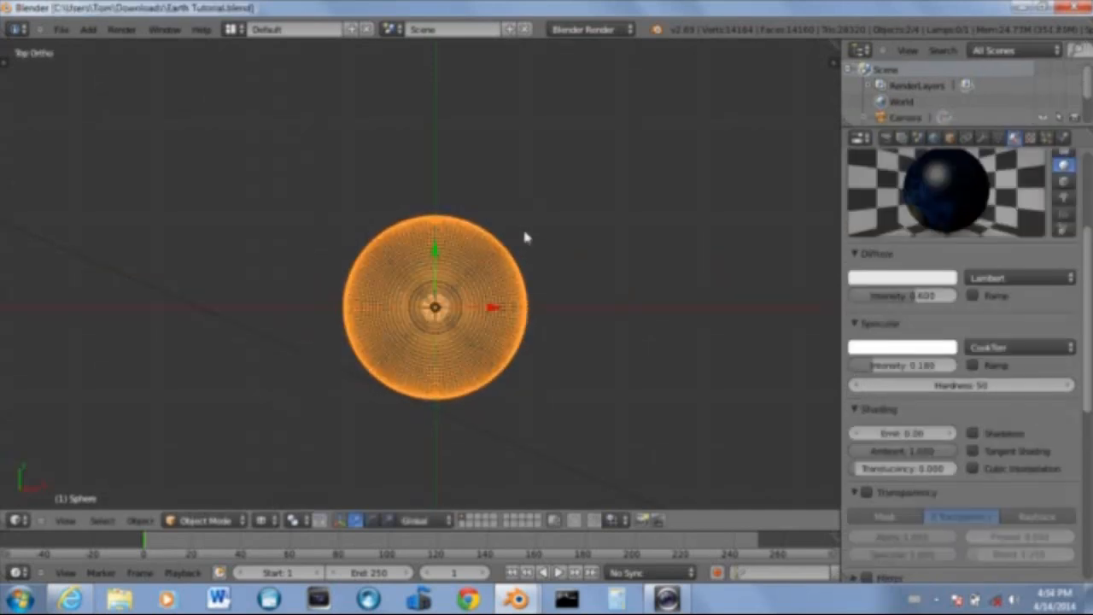
key(F12)
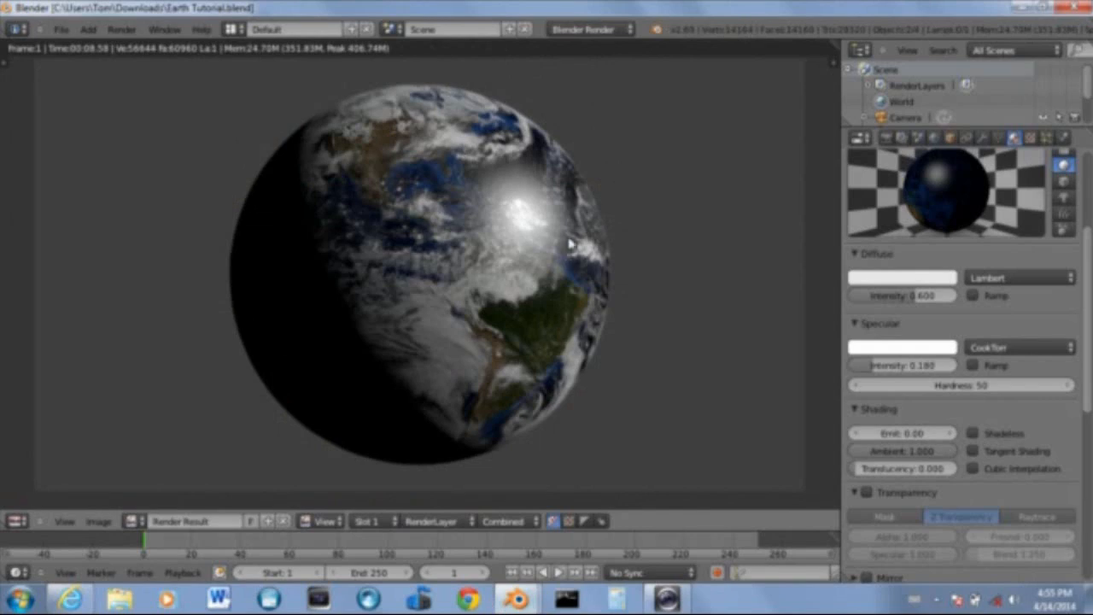
key(Escape)
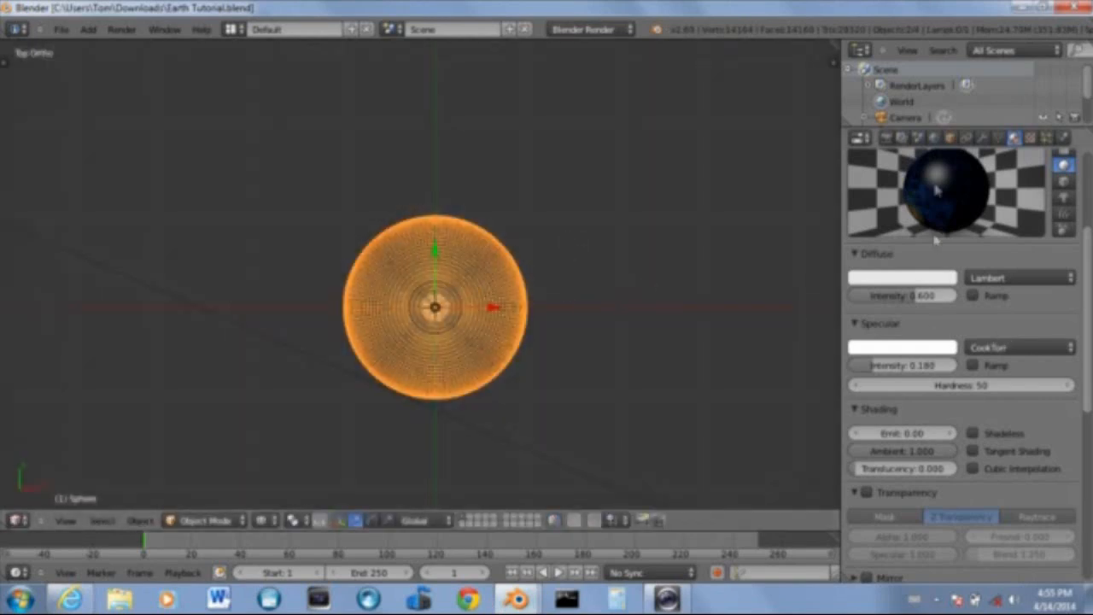
Set the render resolution percentage to 25%
click(886, 137)
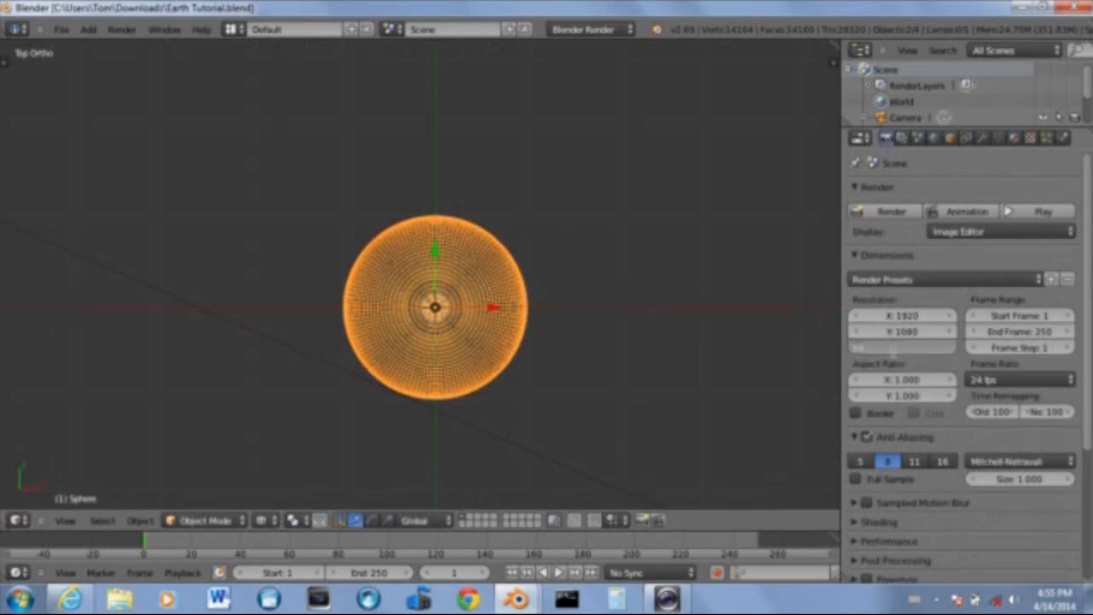
click(895, 351)
text(25)
key(Return)
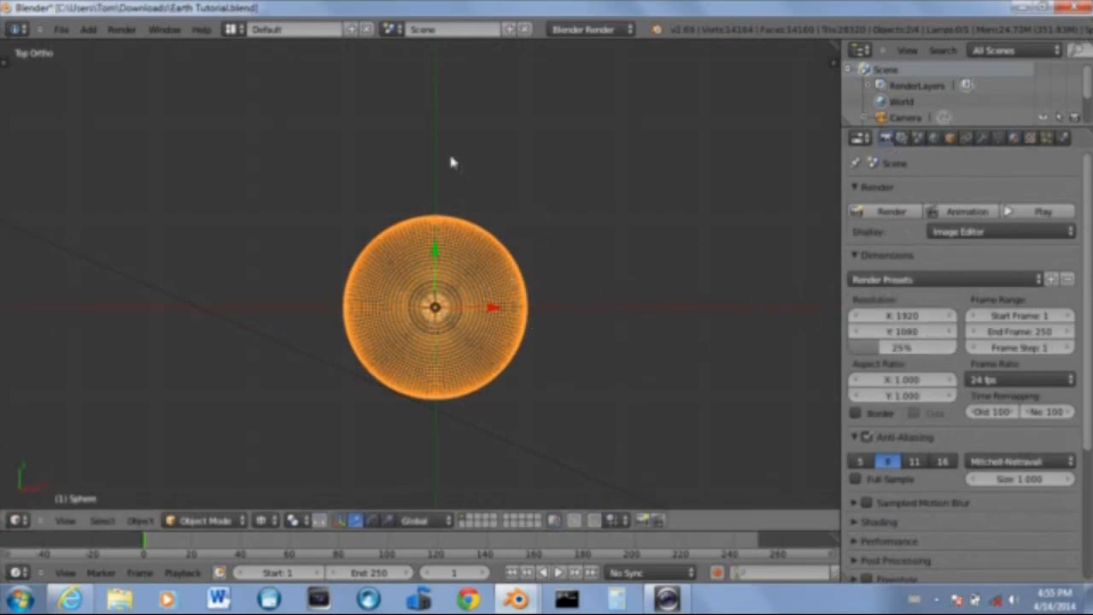
Rotate both spheres in the top view to bring Africa onto the lit side and check it with a render
key(r)
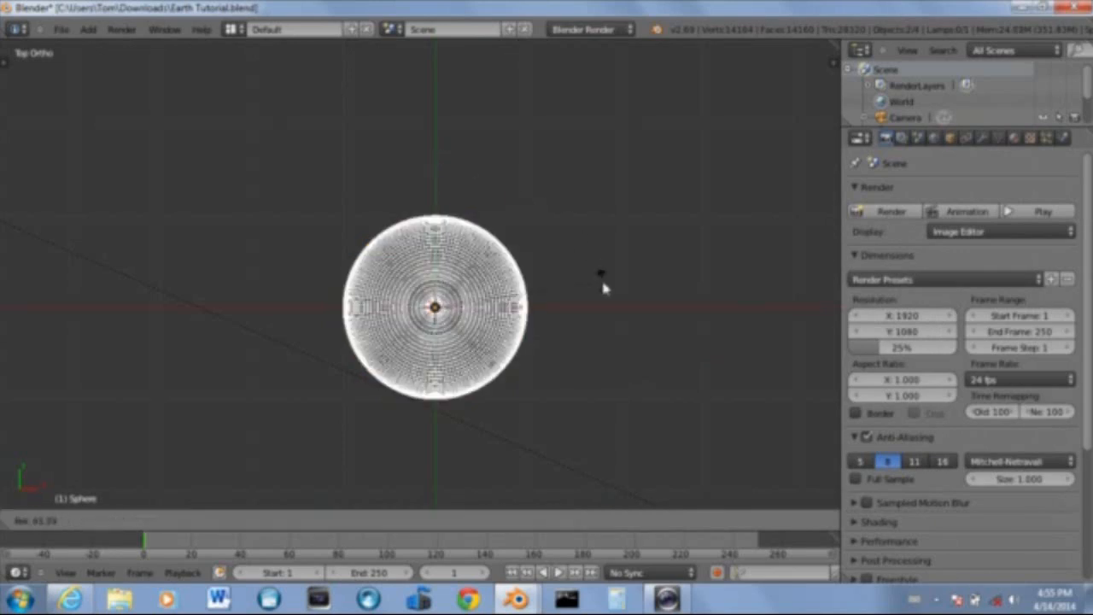
click(600, 325)
key(F12)
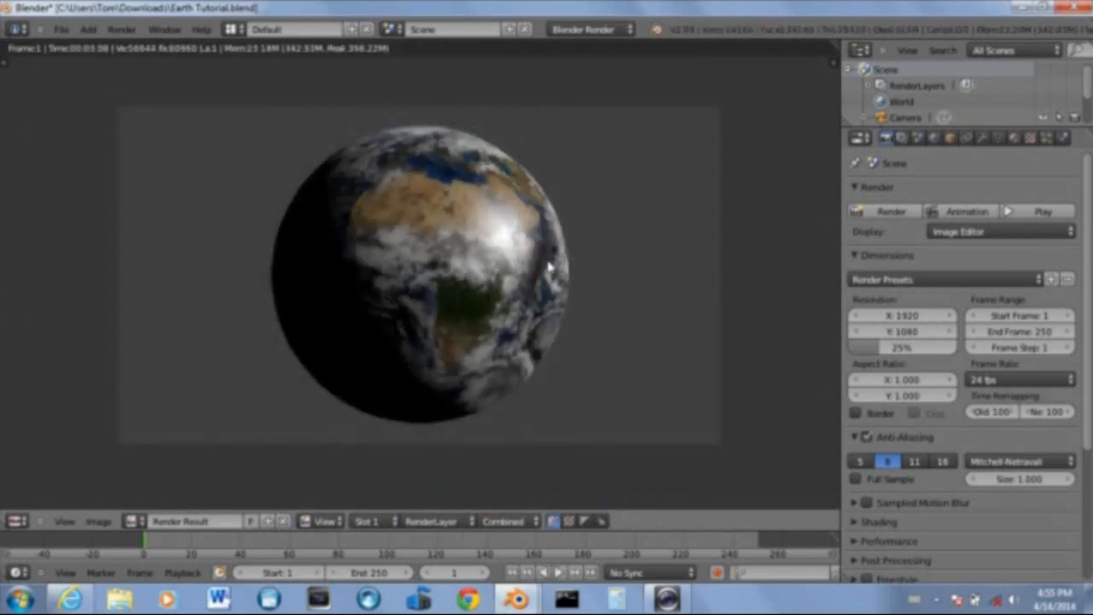
key(Escape)
Turn both spheres slightly further in the top view, render again, and examine the globe's new orientation
scroll(477, 212, up, 1)
key(r)
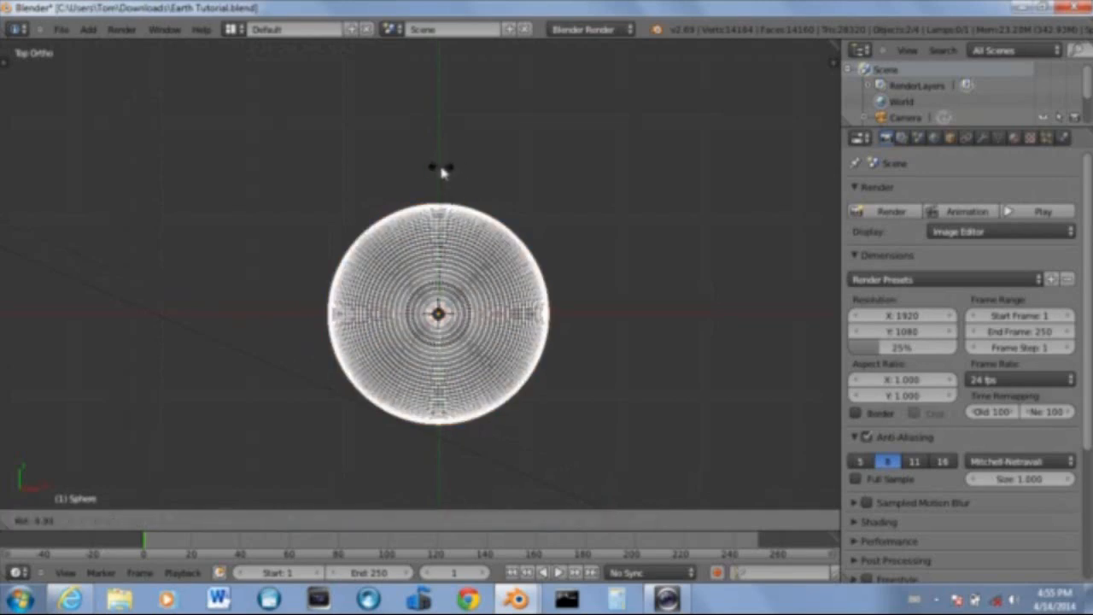
key(Escape)
key(F12)
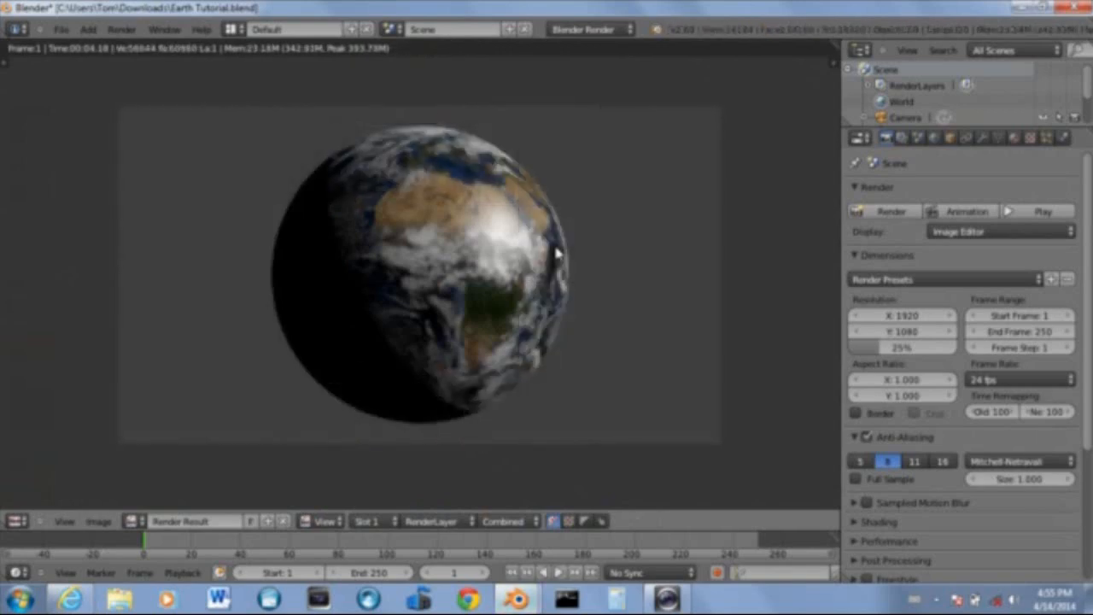
scroll(590, 265, up, 1)
scroll(581, 267, down, 2)
scroll(579, 270, up, 1)
scroll(578, 269, up, 1)
scroll(579, 269, down, 1)
key(Escape)
Duplicate the outer cloud sphere in place and scale the copy up slightly so it encloses the other two spheres
scroll(527, 253, up, 6)
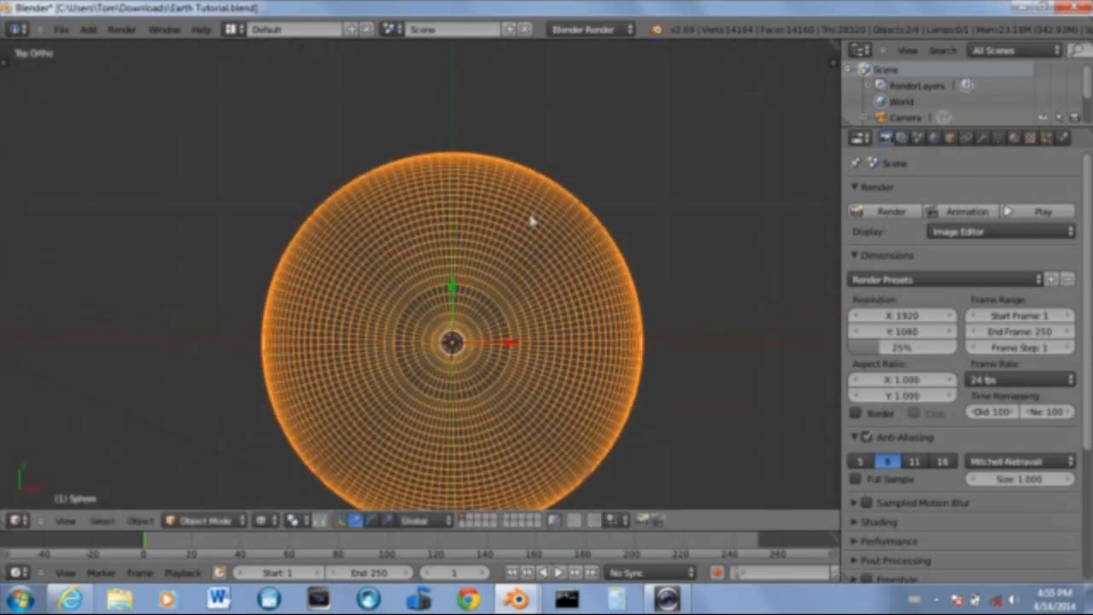
scroll(461, 234, down, 3)
scroll(275, 195, up, 10)
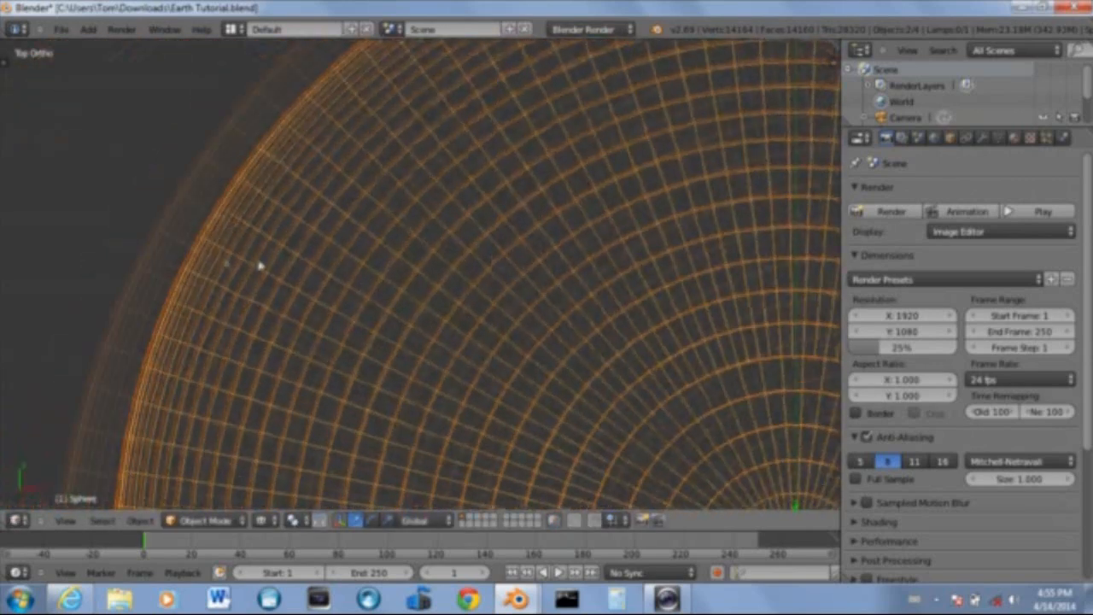
shift+middle_drag(216, 250, 442, 300)
scroll(413, 270, up, 1)
shift+middle_drag(322, 261, 432, 290)
scroll(413, 271, up, 1)
scroll(434, 290, up, 1)
scroll(434, 291, up, 1)
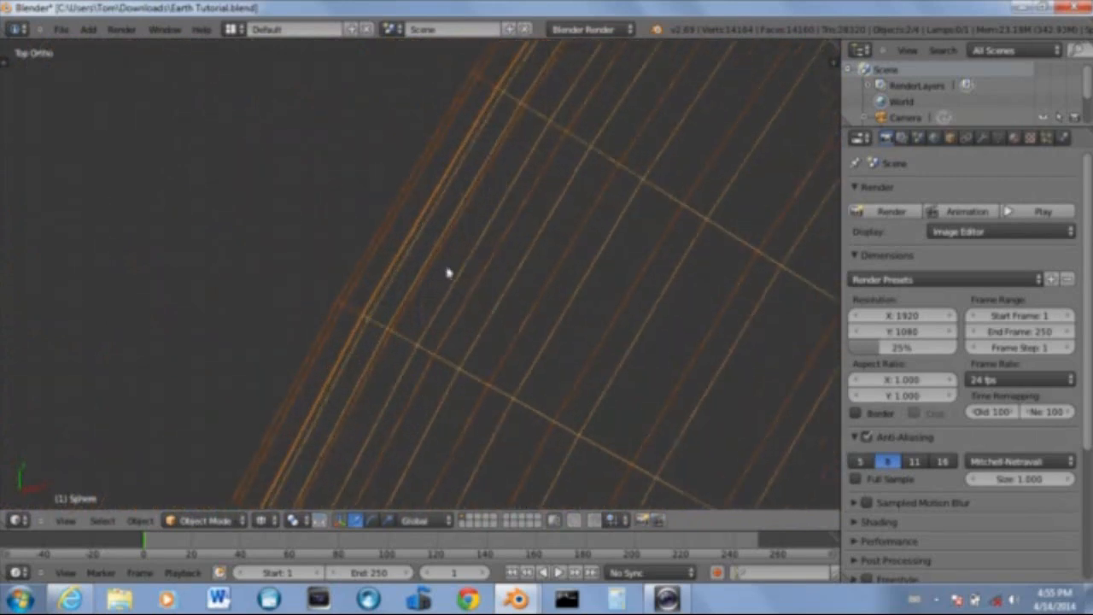
right_click(400, 217)
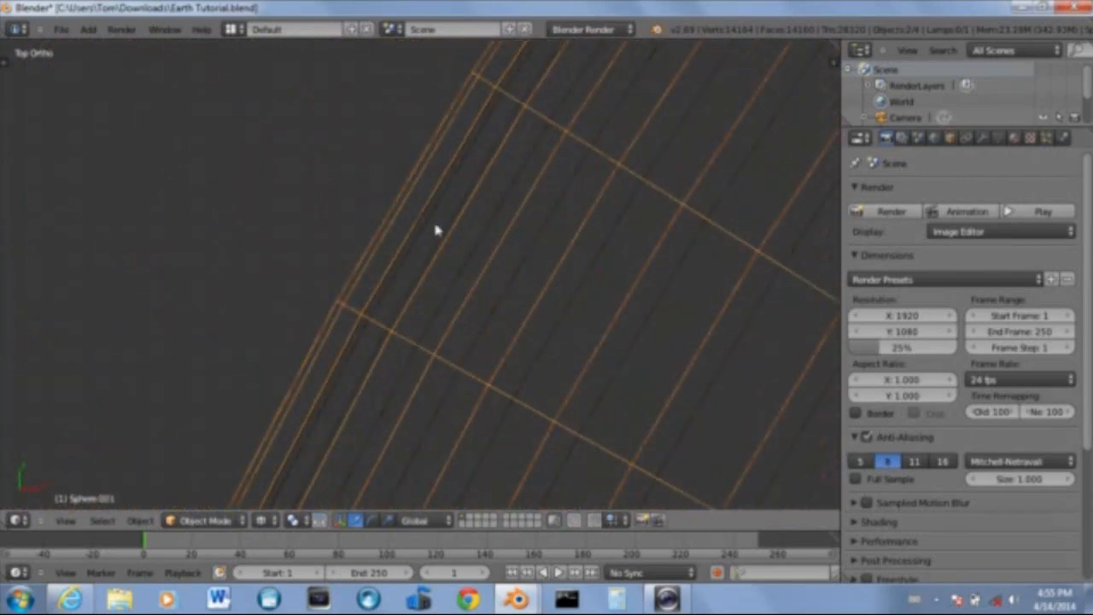
key(shift+d)
right_click(292, 185)
key(s)
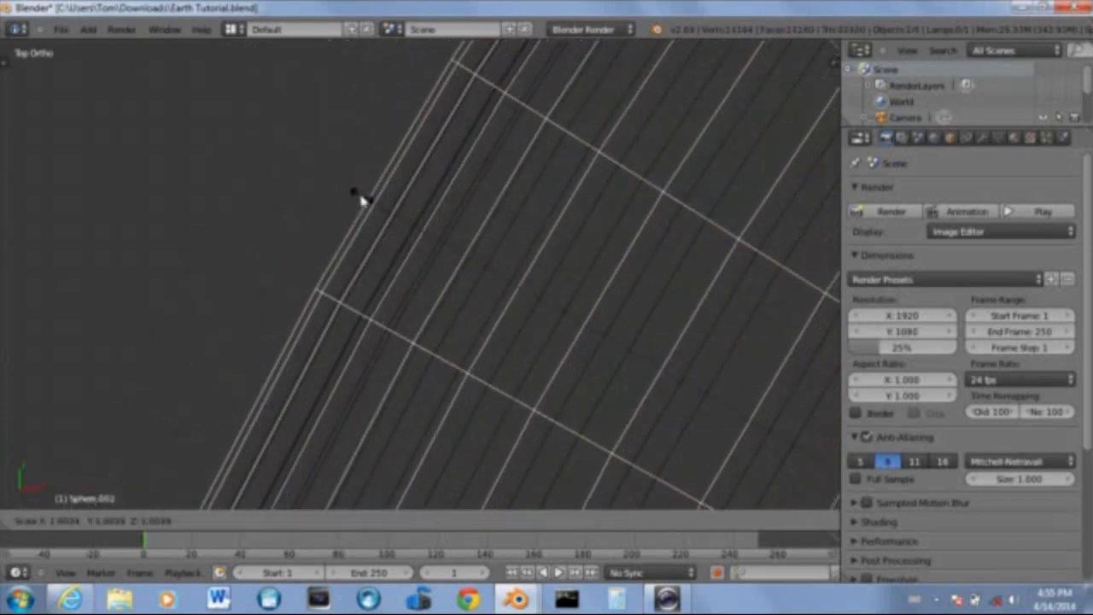
click(357, 198)
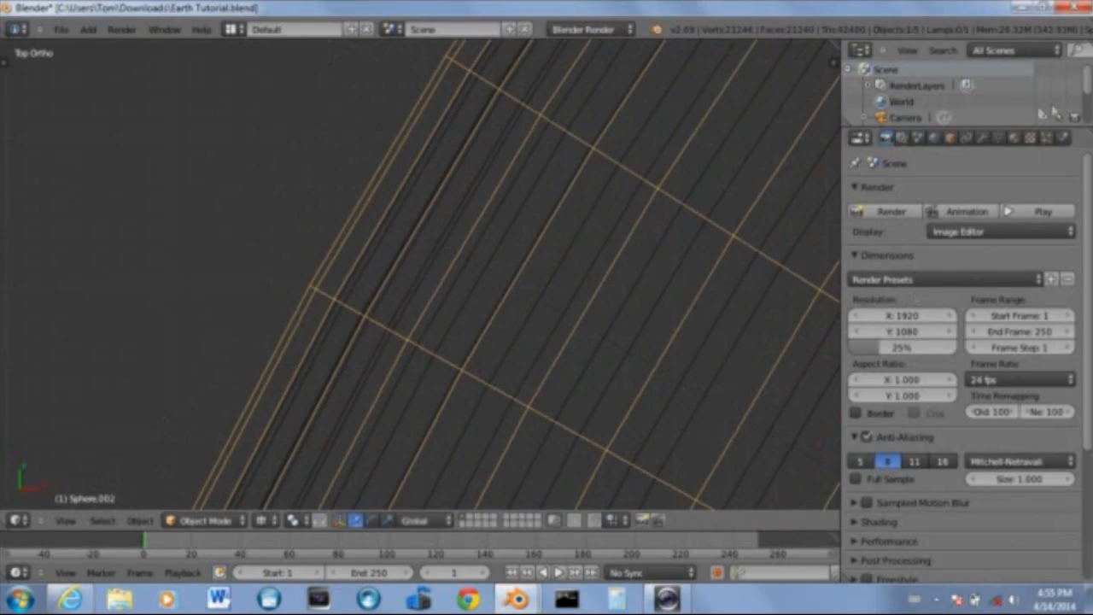
Assign a new material to the outermost sphere and check that its texture slots are empty
click(1014, 138)
scroll(991, 243, up, 5)
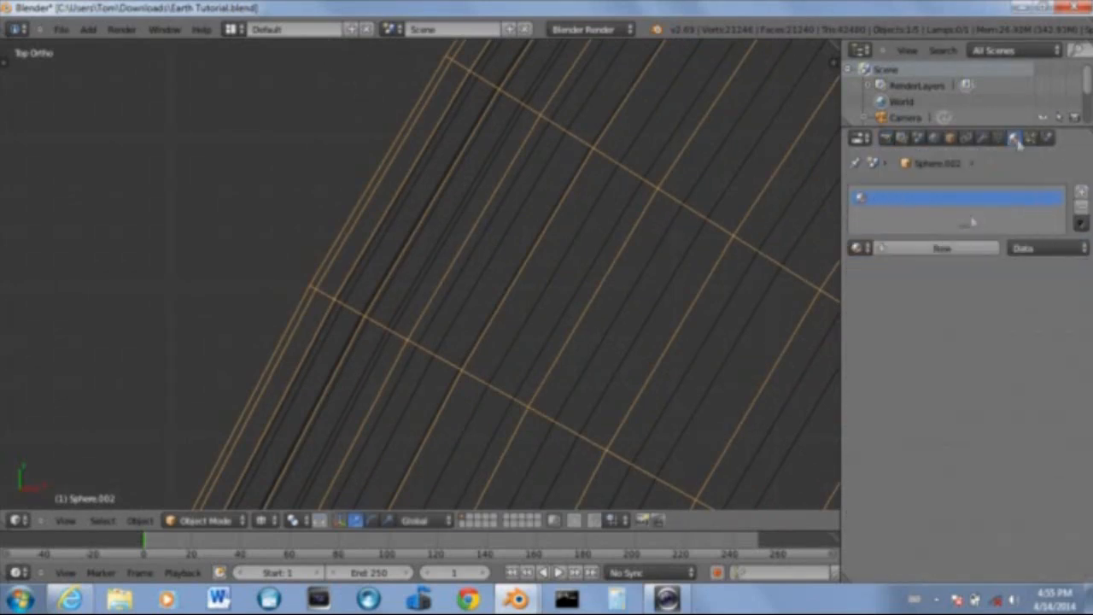
click(964, 247)
click(1030, 137)
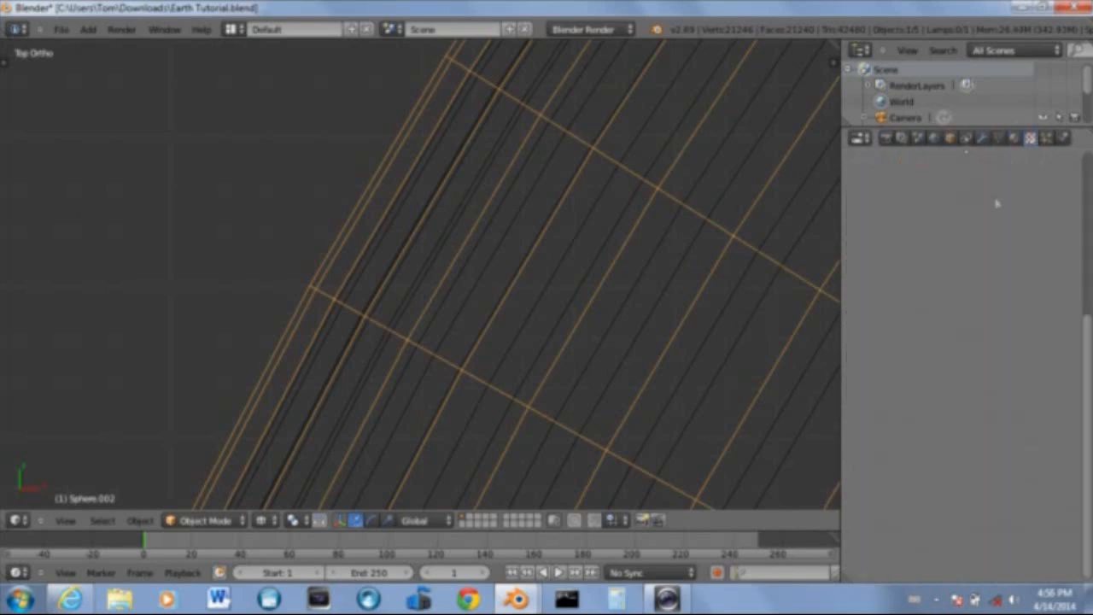
scroll(992, 249, up, 1)
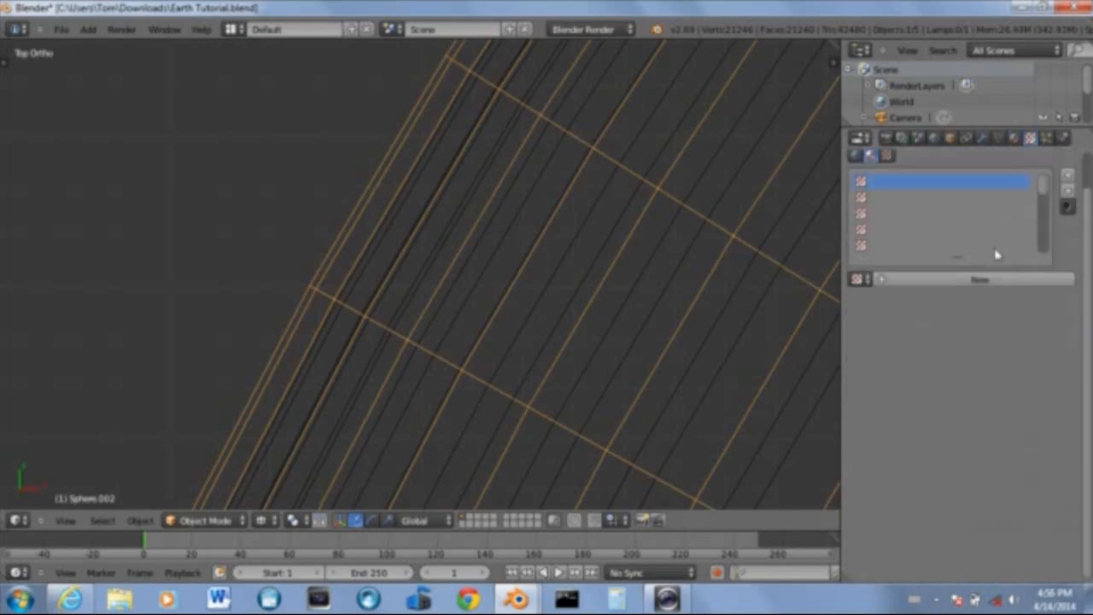
click(1015, 139)
scroll(997, 284, down, 3)
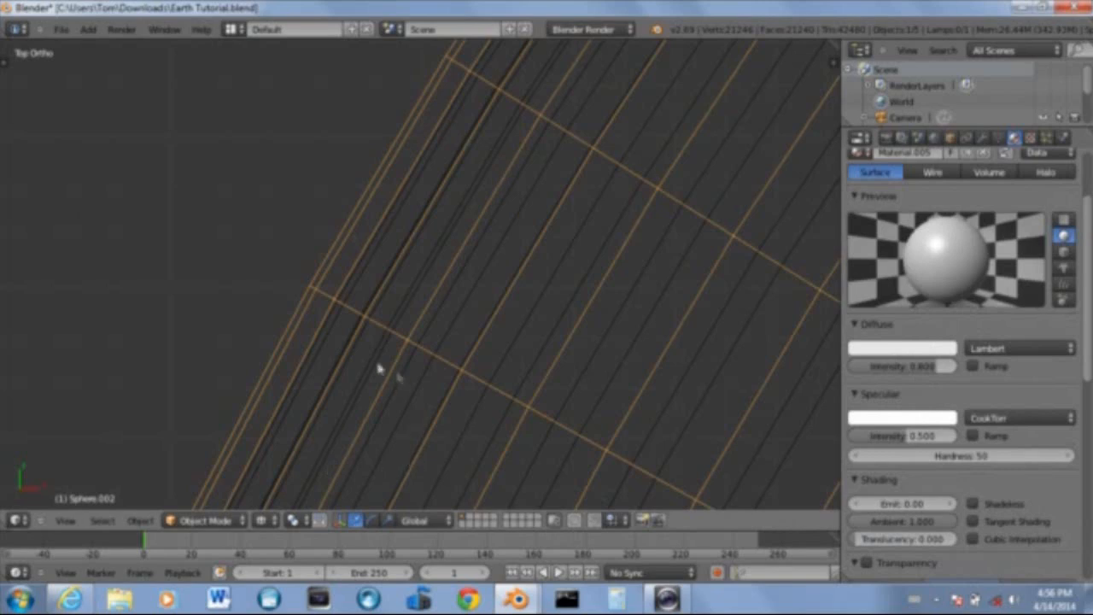
Enable Z Transparency on the outermost sphere's material and set its Fresnel to 1.5
scroll(598, 319, down, 8)
shift+middle_drag(297, 123, 343, 117)
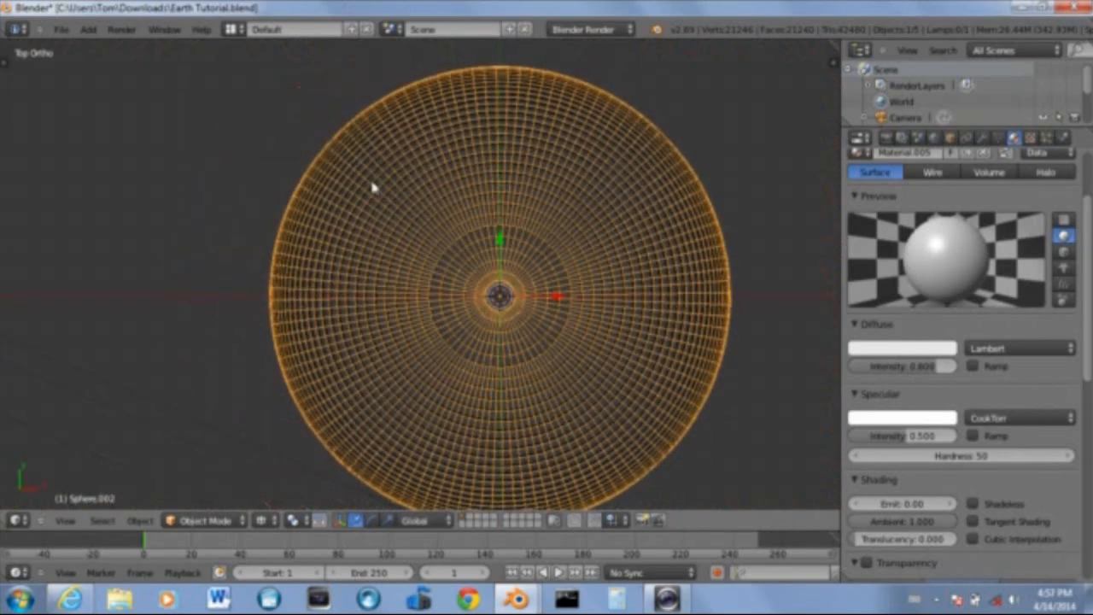
scroll(956, 461, down, 6)
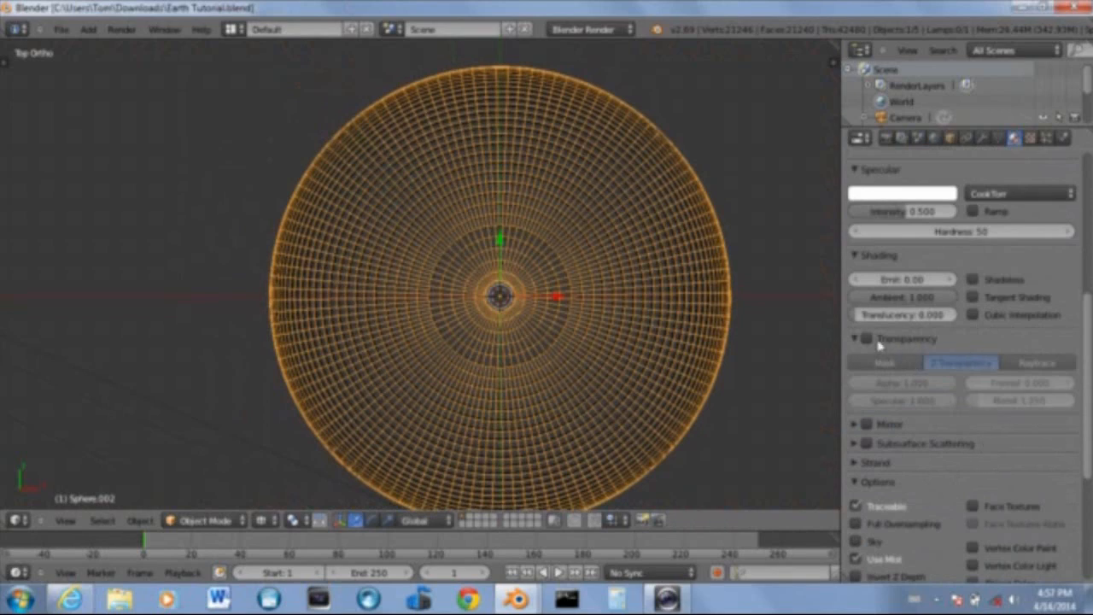
click(868, 340)
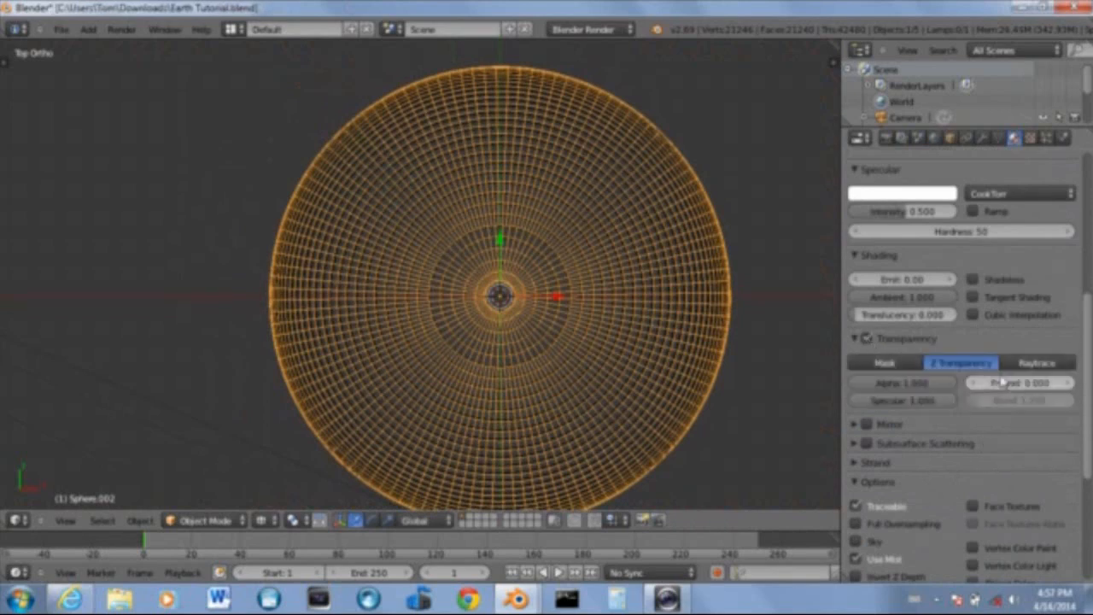
scroll(924, 325, up, 2)
scroll(924, 325, up, 6)
scroll(927, 325, down, 7)
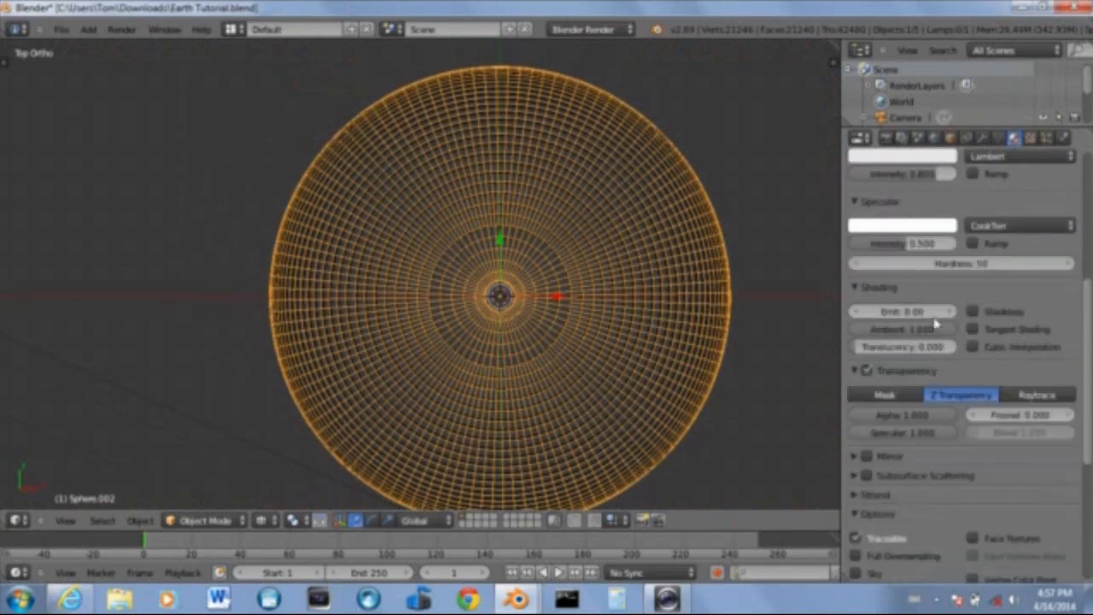
click(1023, 414)
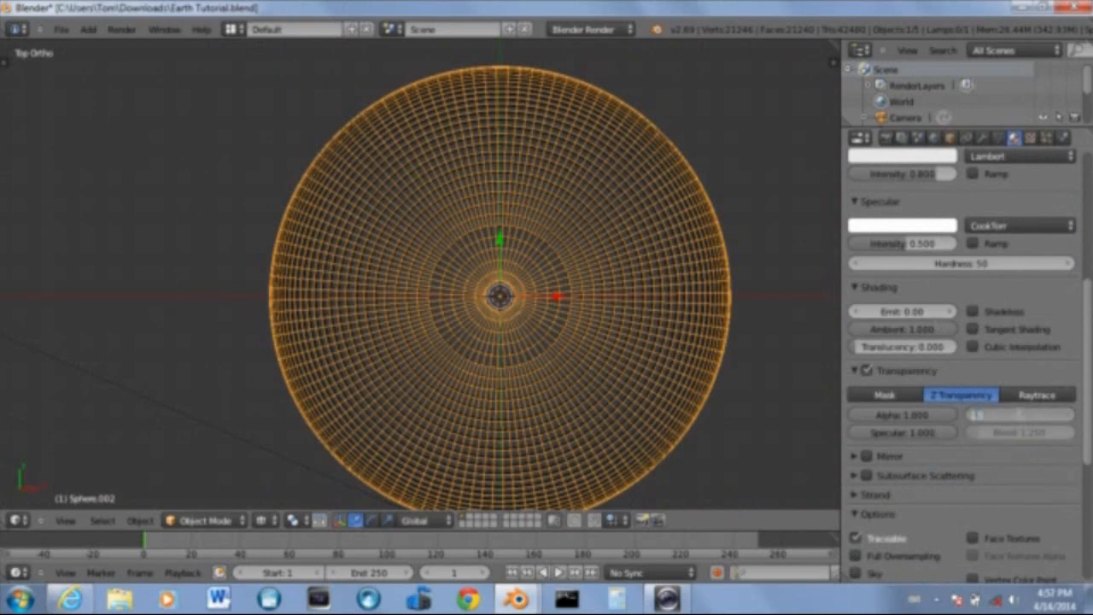
key(Return)
Set the outermost sphere's transparency Blend to about 1.602 and its specular intensity to 0
scroll(1016, 453, up, 5)
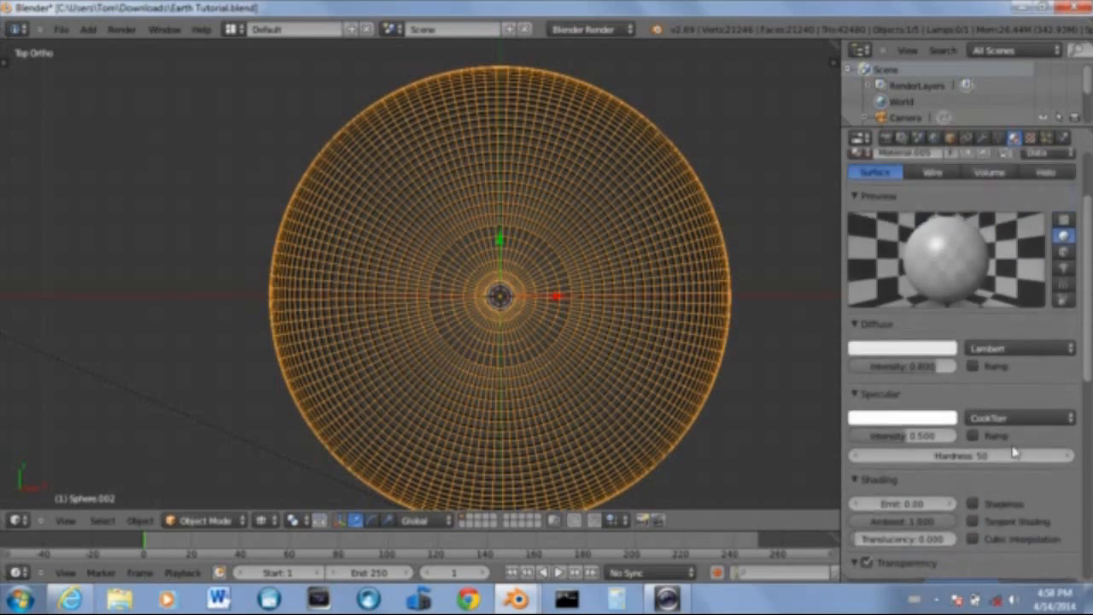
scroll(1017, 452, down, 2)
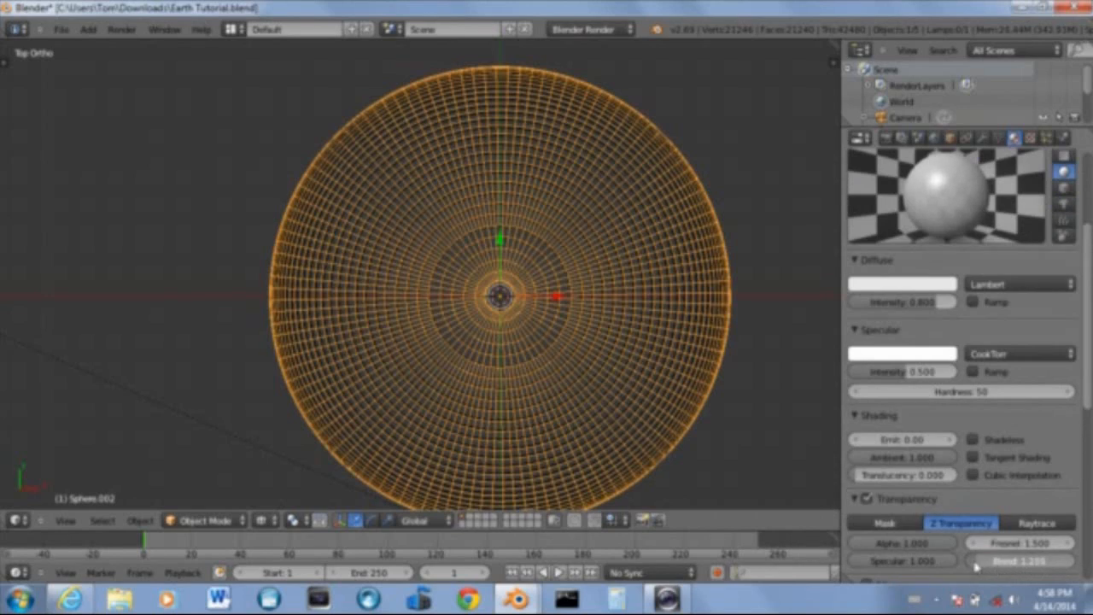
drag(1011, 560, 1084, 569)
scroll(960, 193, up, 3)
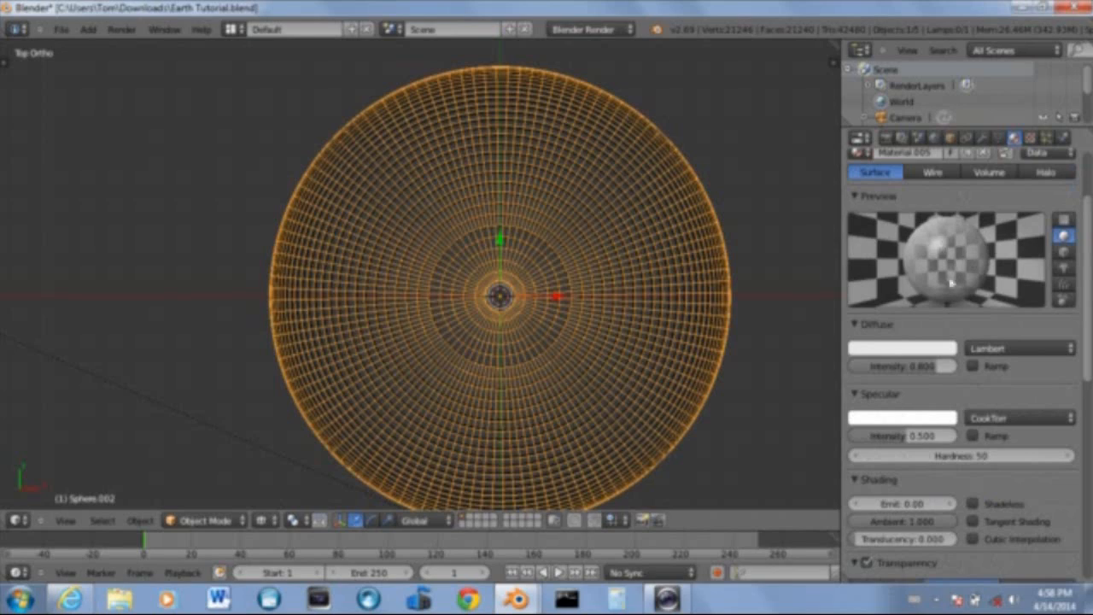
scroll(950, 283, down, 2)
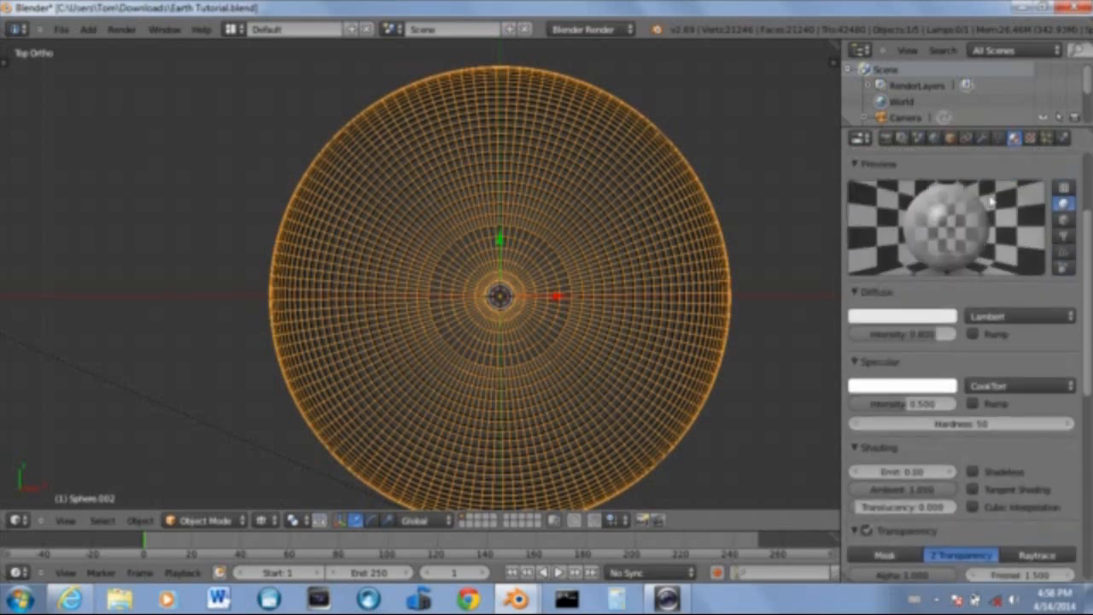
scroll(987, 408, down, 2)
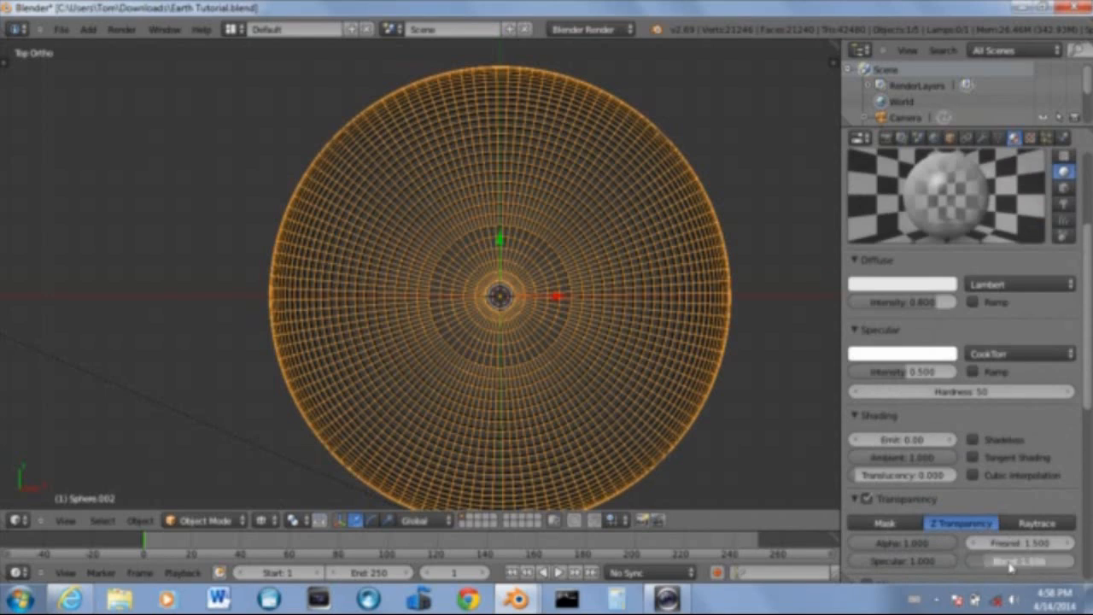
mouse_move(1054, 571)
mouse_down()
mouse_move(1091, 560)
mouse_move(1066, 564)
mouse_up()
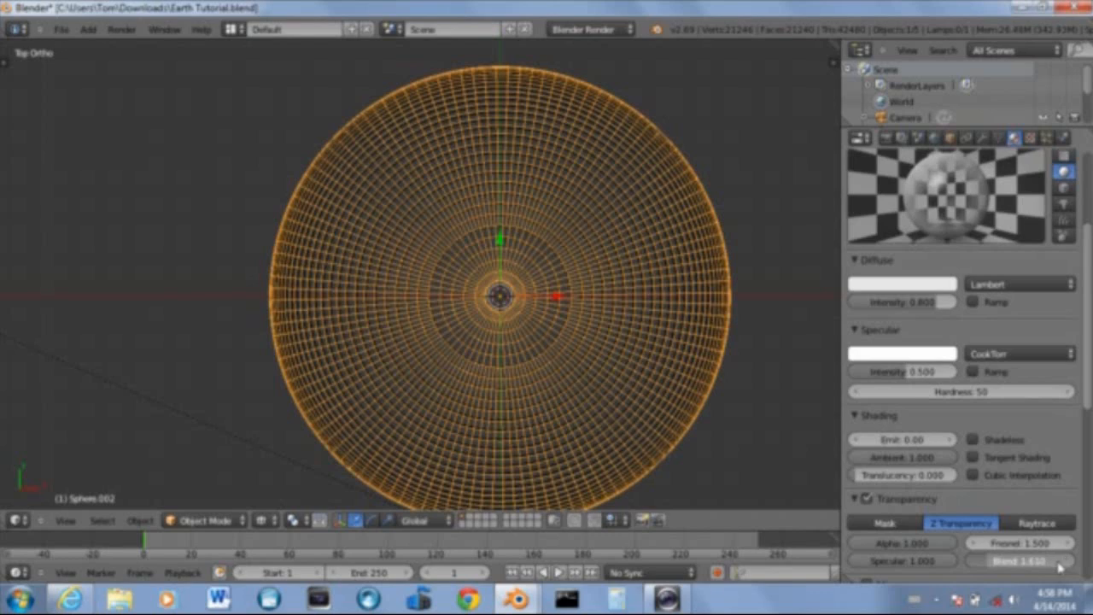
drag(1060, 567, 1058, 567)
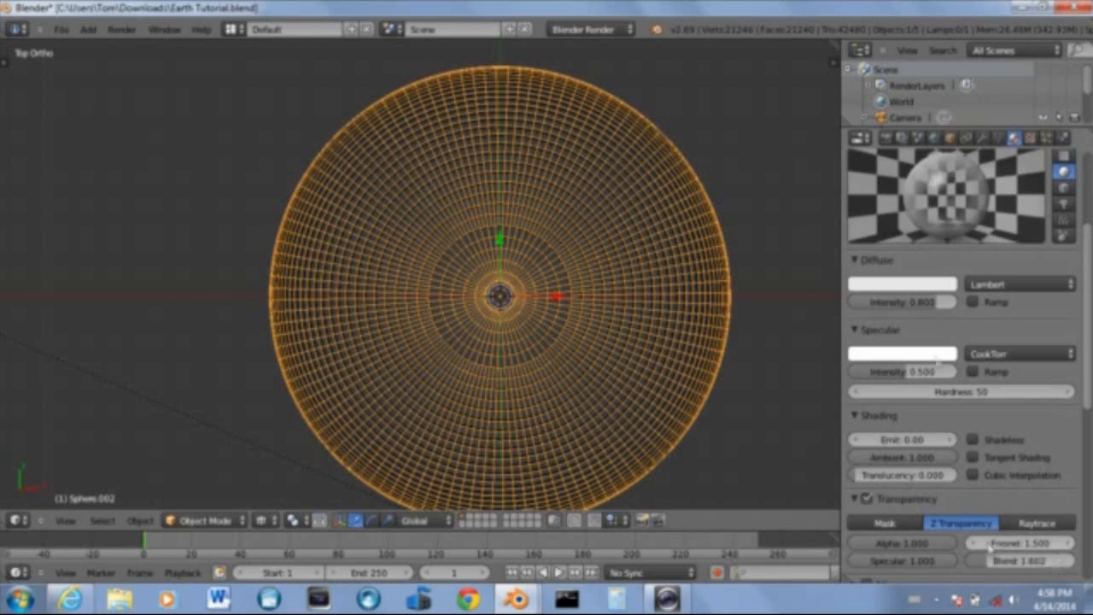
mouse_move(909, 372)
mouse_down()
mouse_move(735, 373)
mouse_move(791, 356)
mouse_move(916, 389)
mouse_up()
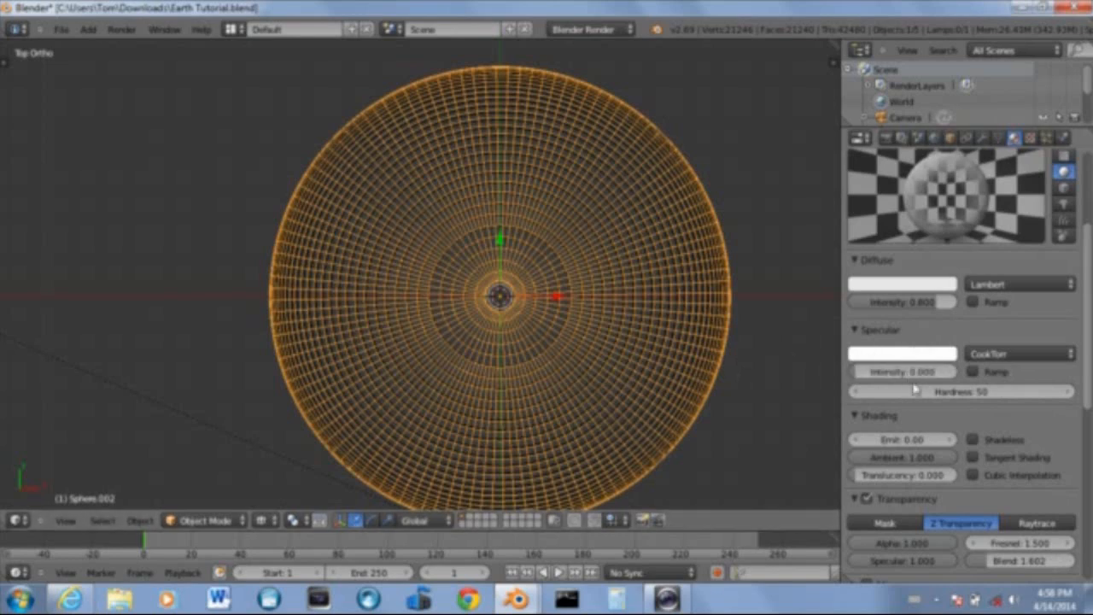
Change the diffuse colour of the outermost sphere's material from white to a saturated blue
click(893, 289)
click(918, 81)
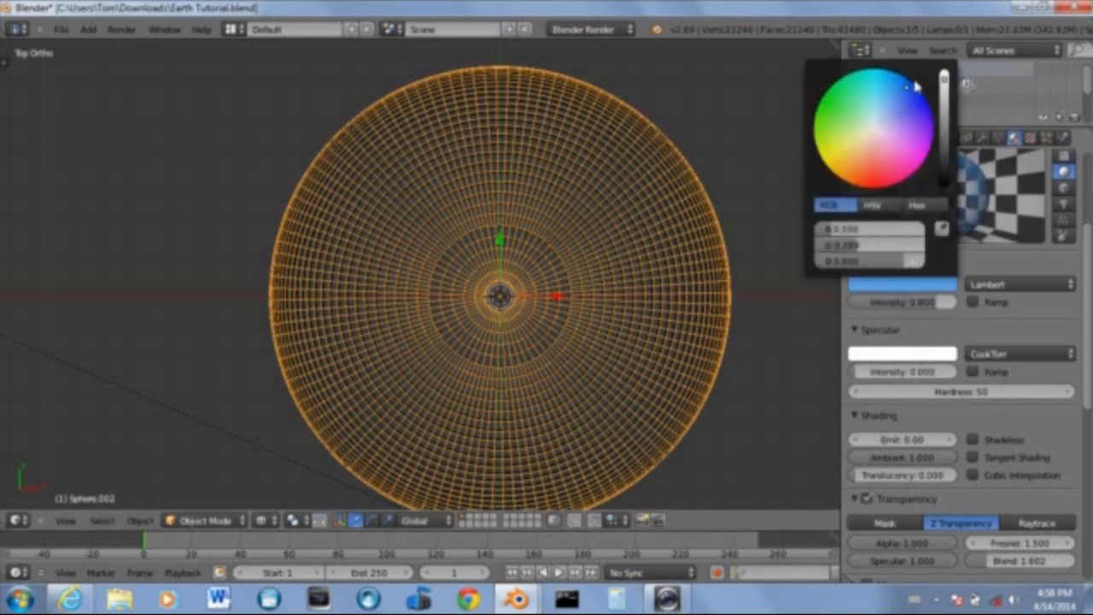
drag(924, 82, 926, 86)
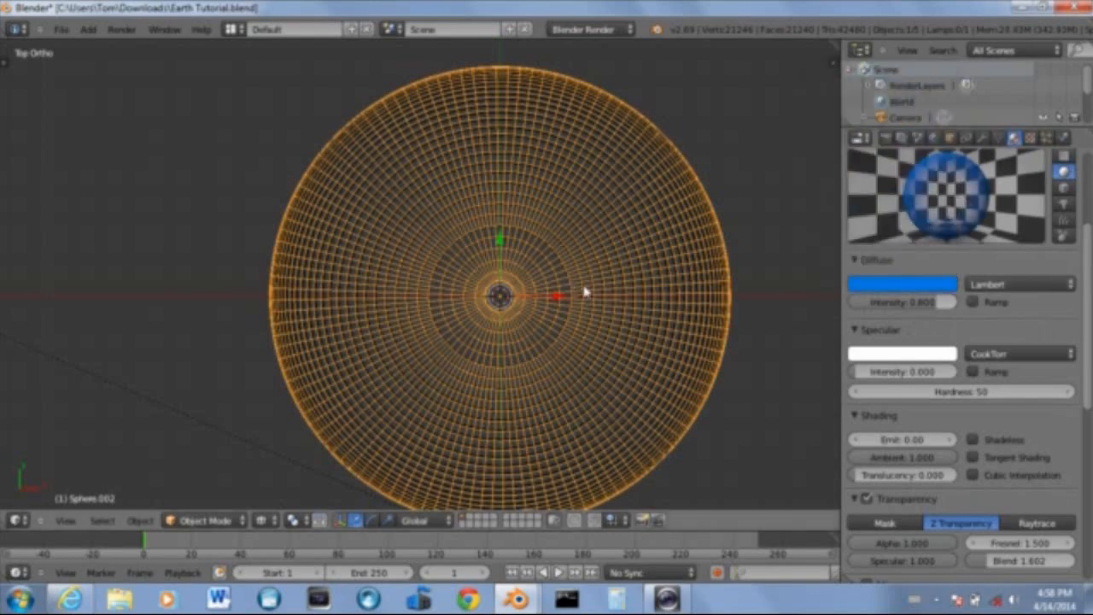
Render the scene and inspect the blue atmosphere over the Earth, then return to the 3D view
key(F12)
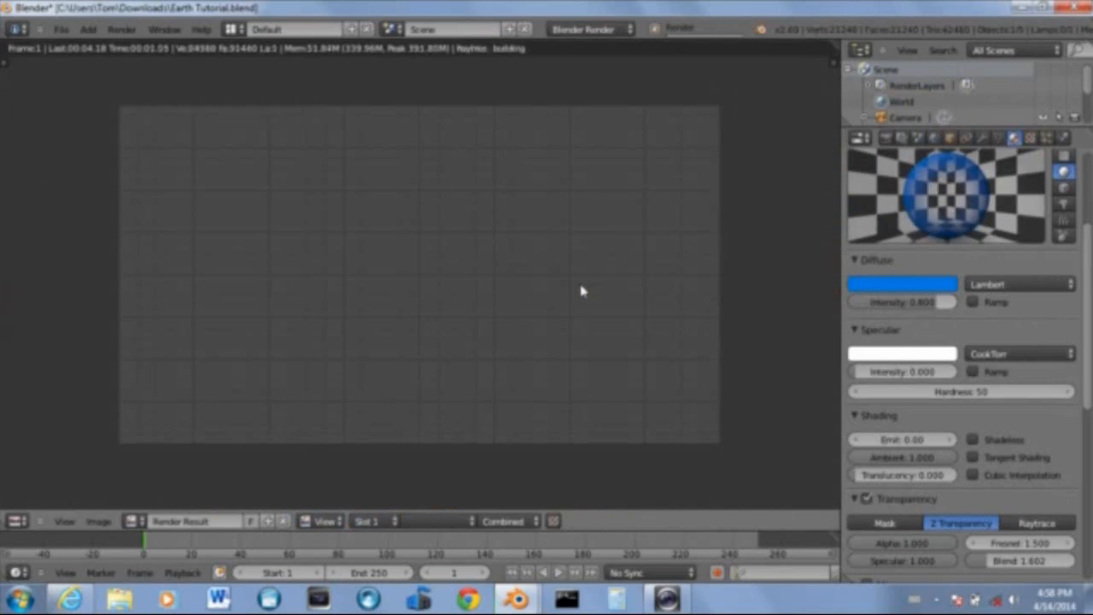
scroll(581, 291, up, 1)
scroll(581, 291, down, 1)
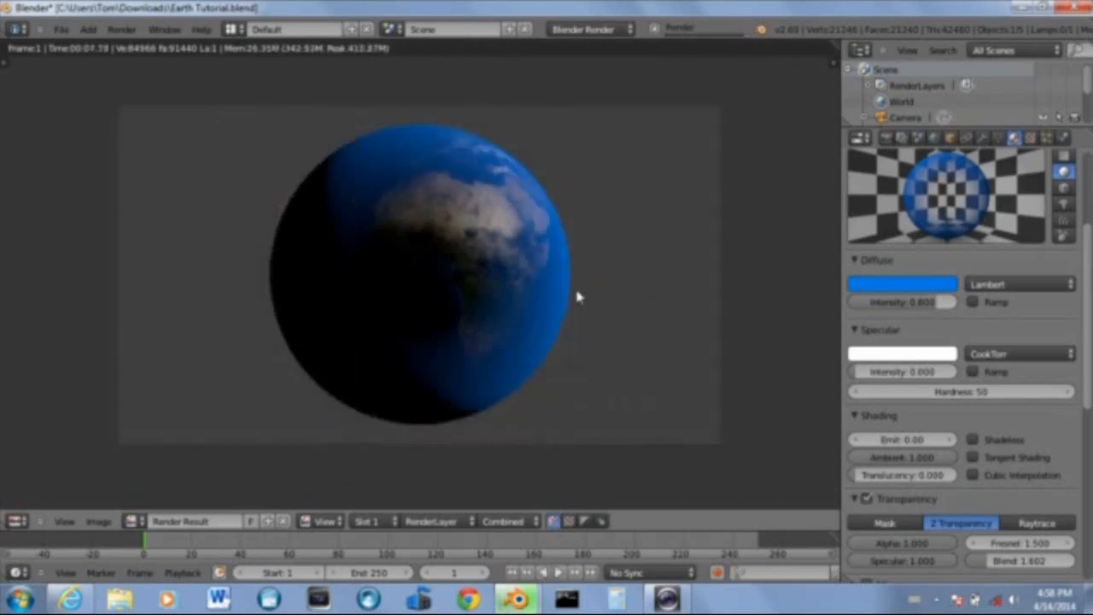
scroll(527, 299, up, 1)
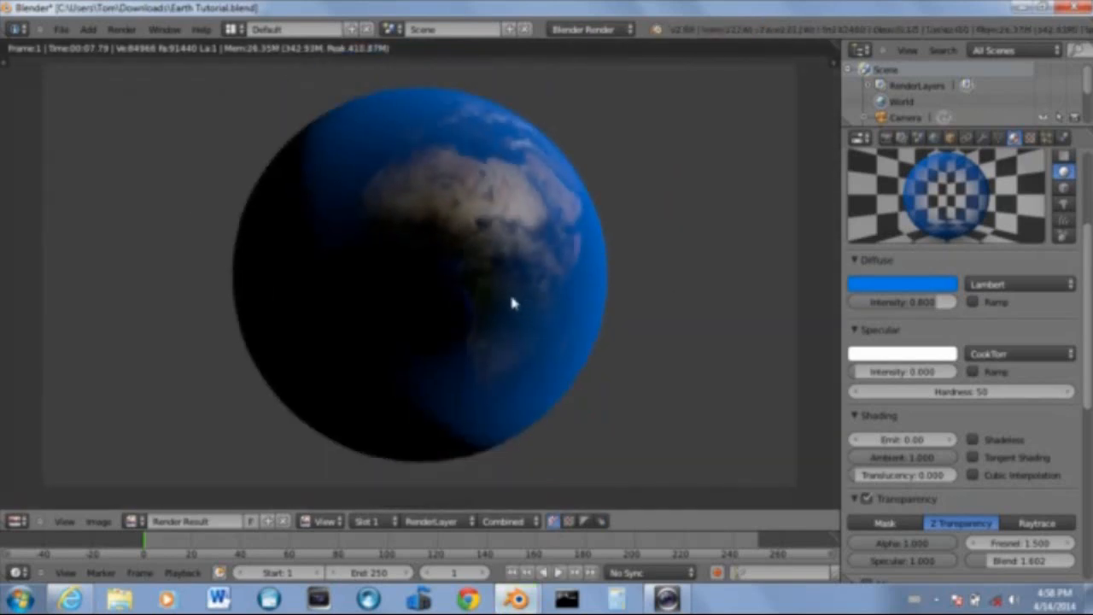
key(Escape)
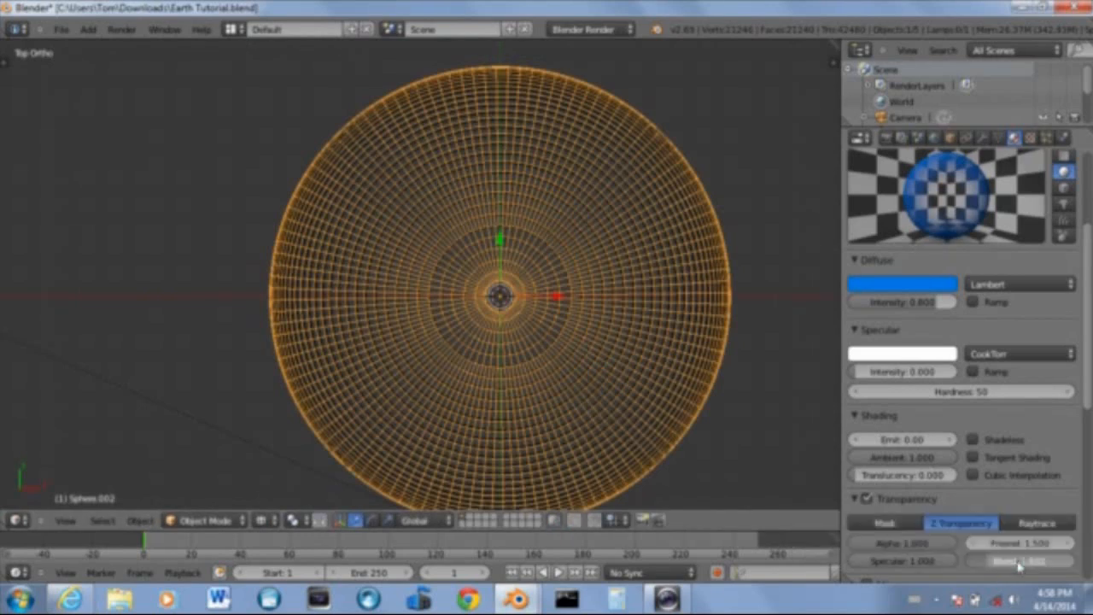
Set the outermost sphere's transparency Blend to about 1.749 and save the file
drag(1046, 563, 1081, 567)
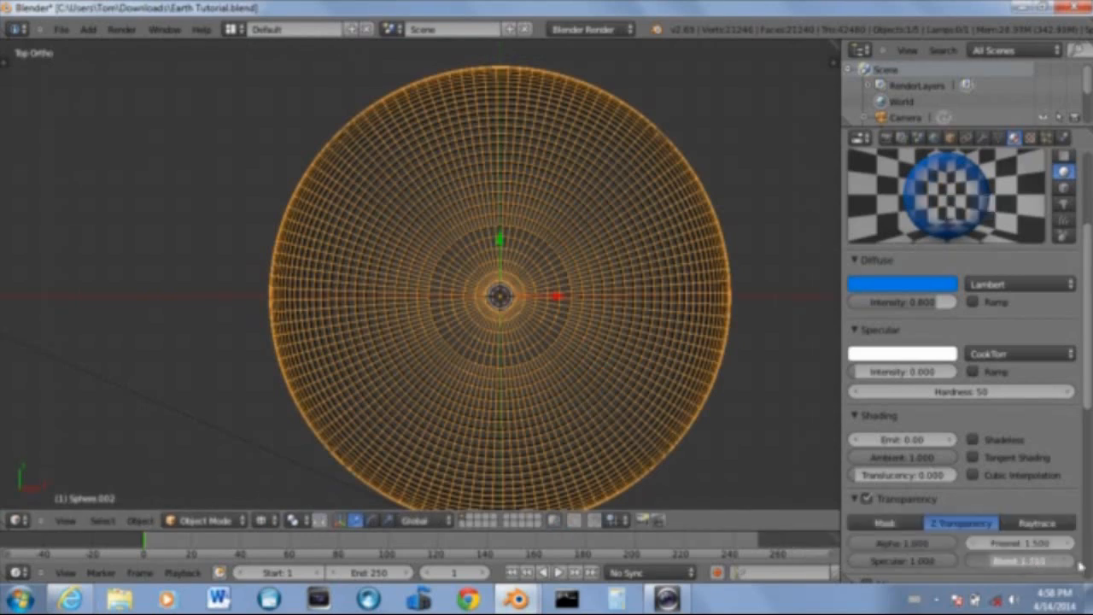
scroll(708, 470, down, 3)
key(KP_0)
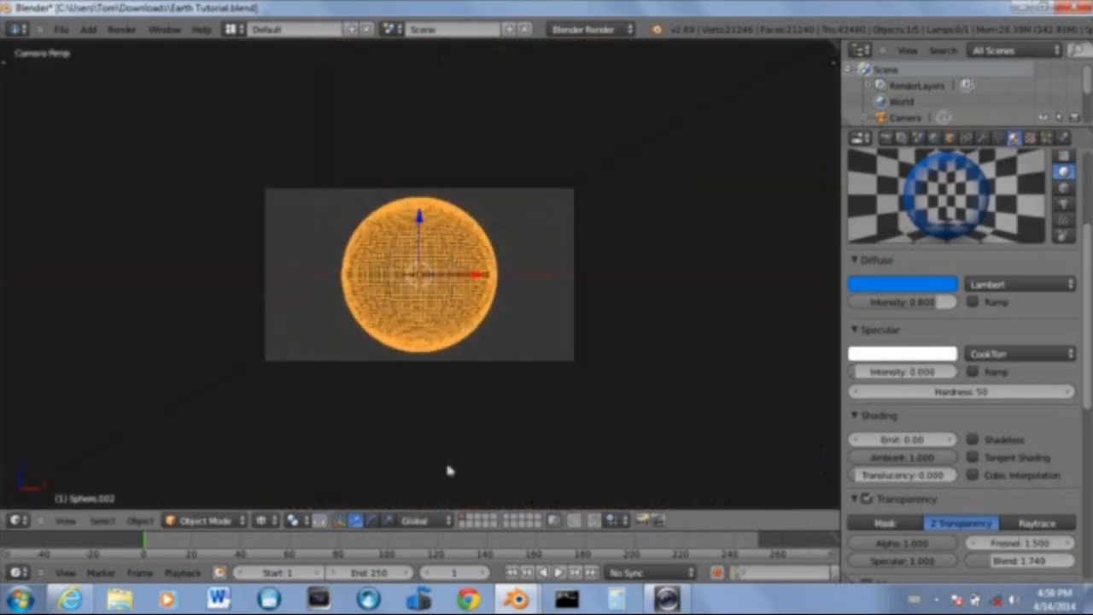
scroll(428, 438, up, 3)
key(ctrl+s)
Render the camera view and examine the atmosphere and clouds up close
key(F12)
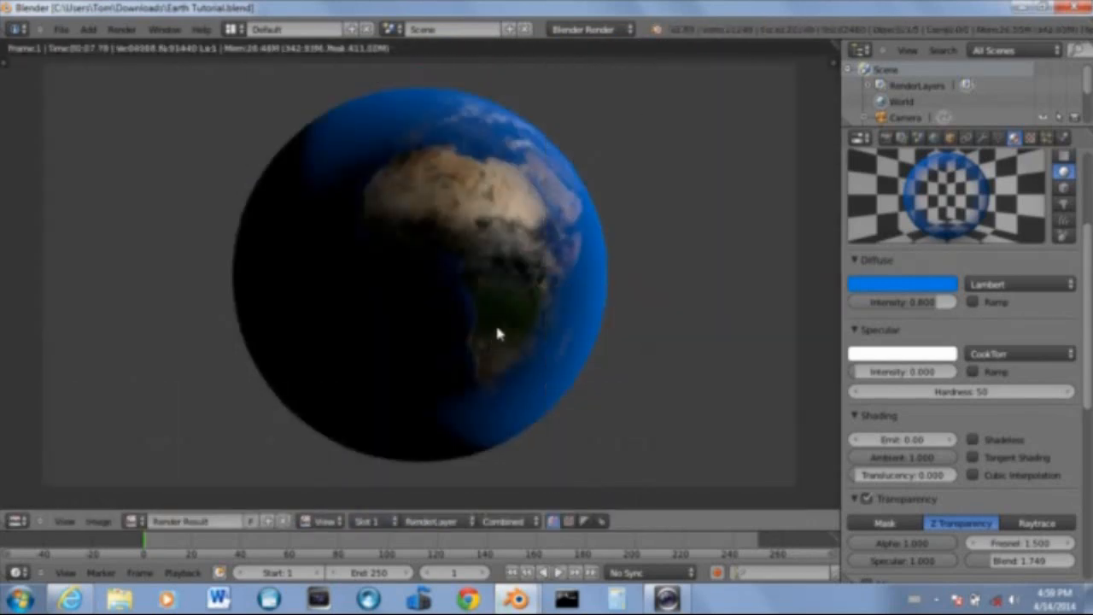
scroll(508, 384, up, 2)
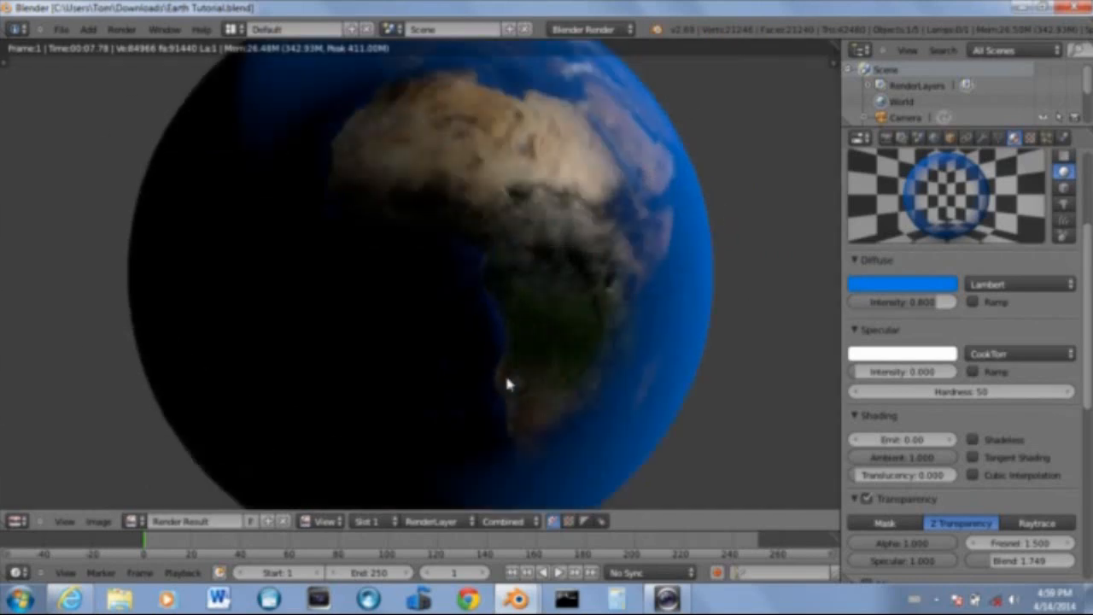
scroll(473, 285, down, 2)
scroll(672, 272, down, 1)
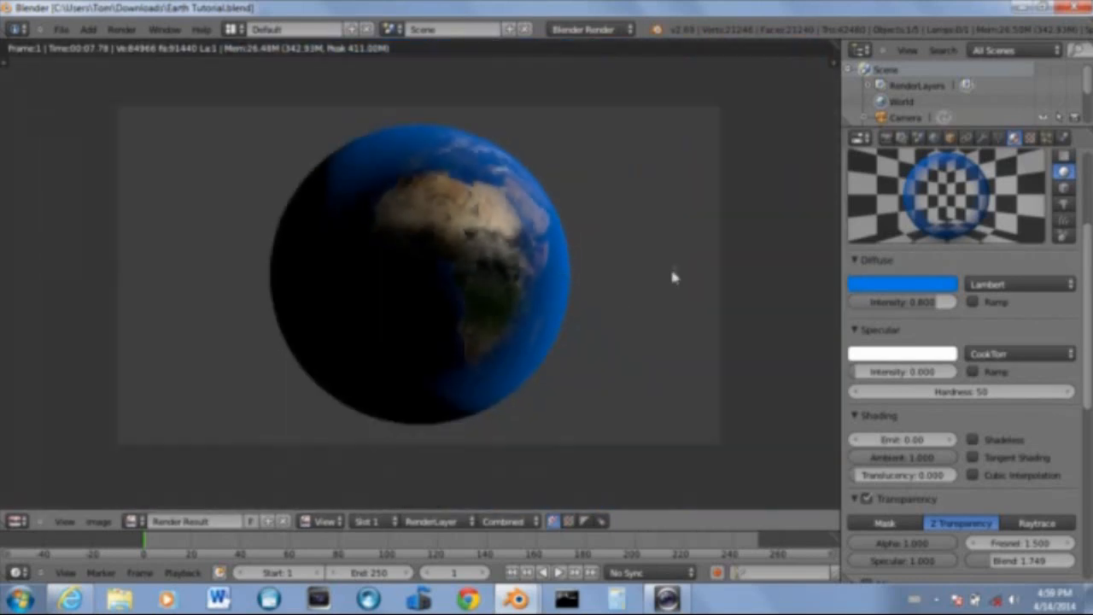
key(Escape)
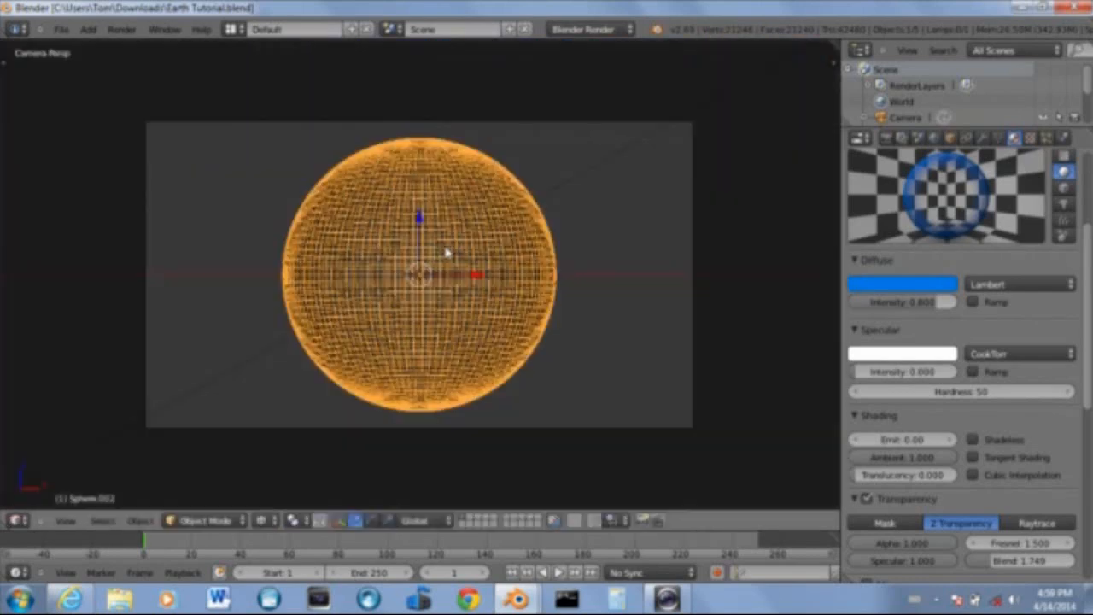
Select the middle cloud sphere at its outer edge and enable Receive Transparent in its material's shadow settings
scroll(972, 291, down, 3)
scroll(972, 291, down, 5)
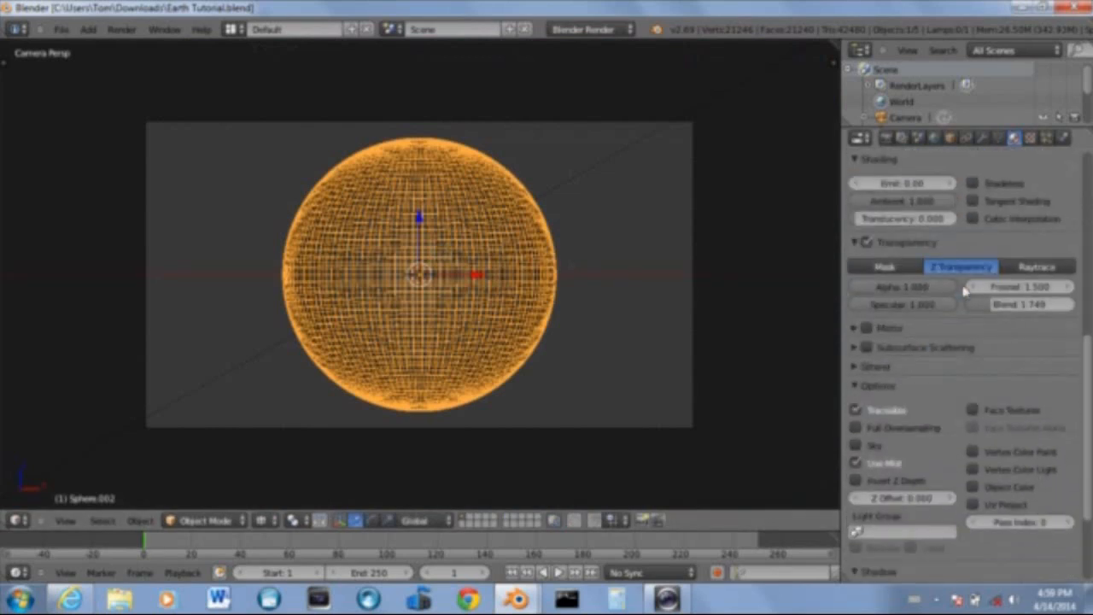
scroll(325, 207, up, 6)
scroll(130, 244, up, 4)
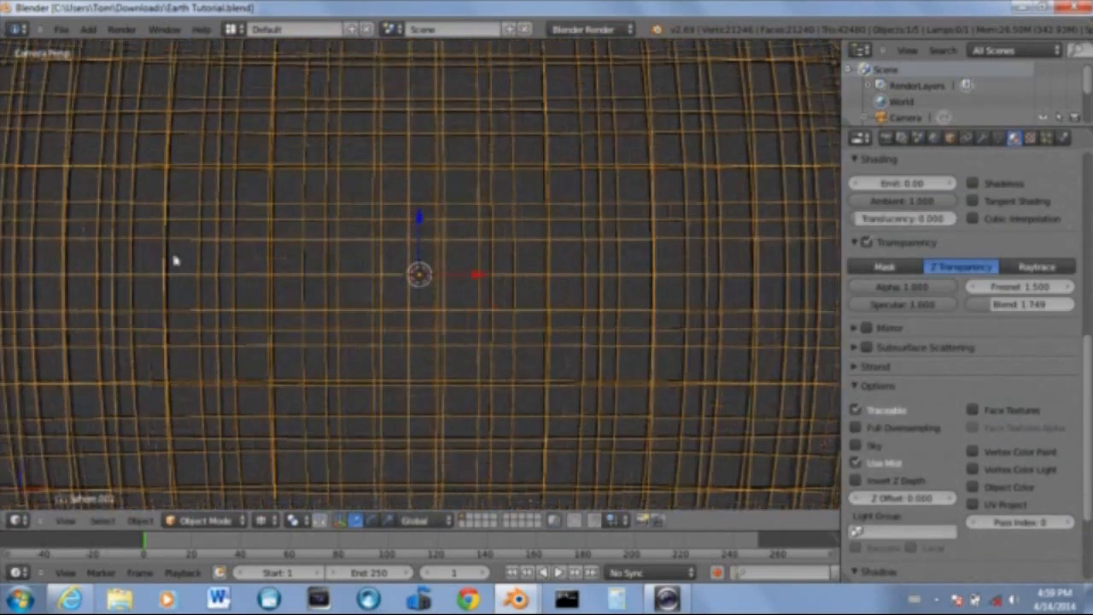
key(Caps_Lock)
shift+middle_drag(169, 159, 383, 180)
scroll(372, 234, down, 4)
scroll(299, 245, up, 4)
shift+middle_drag(298, 244, 376, 279)
scroll(376, 278, up, 3)
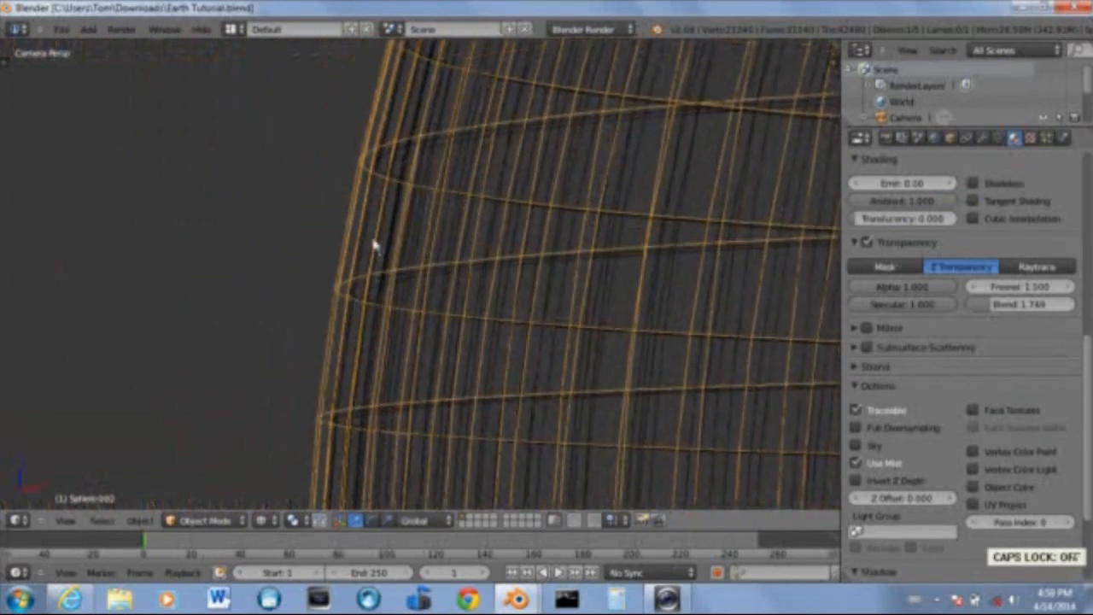
right_click(367, 237)
scroll(1019, 392, up, 8)
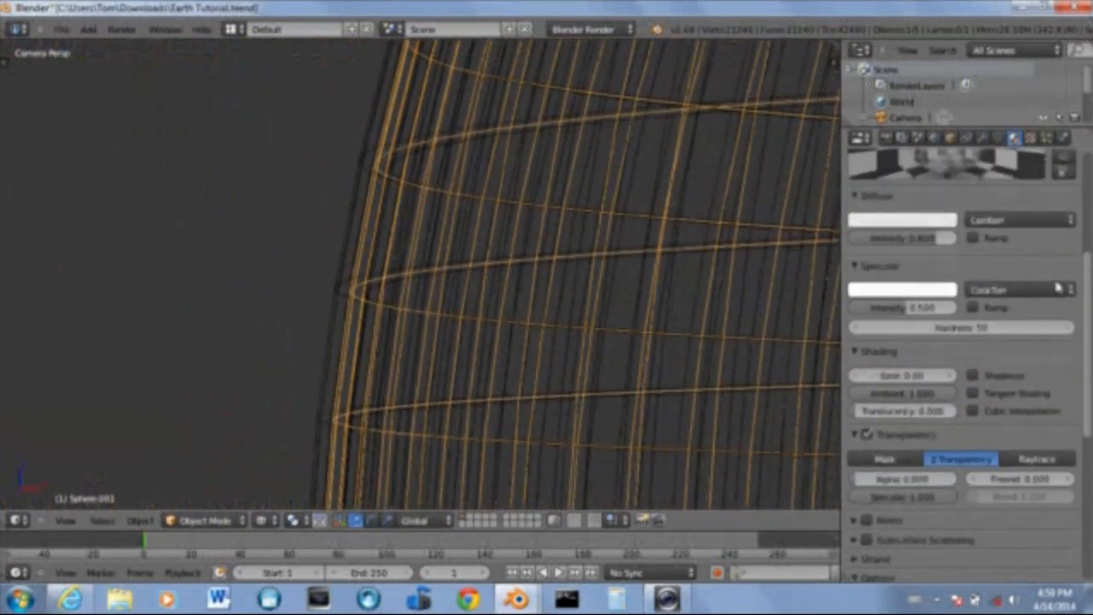
scroll(1019, 392, down, 10)
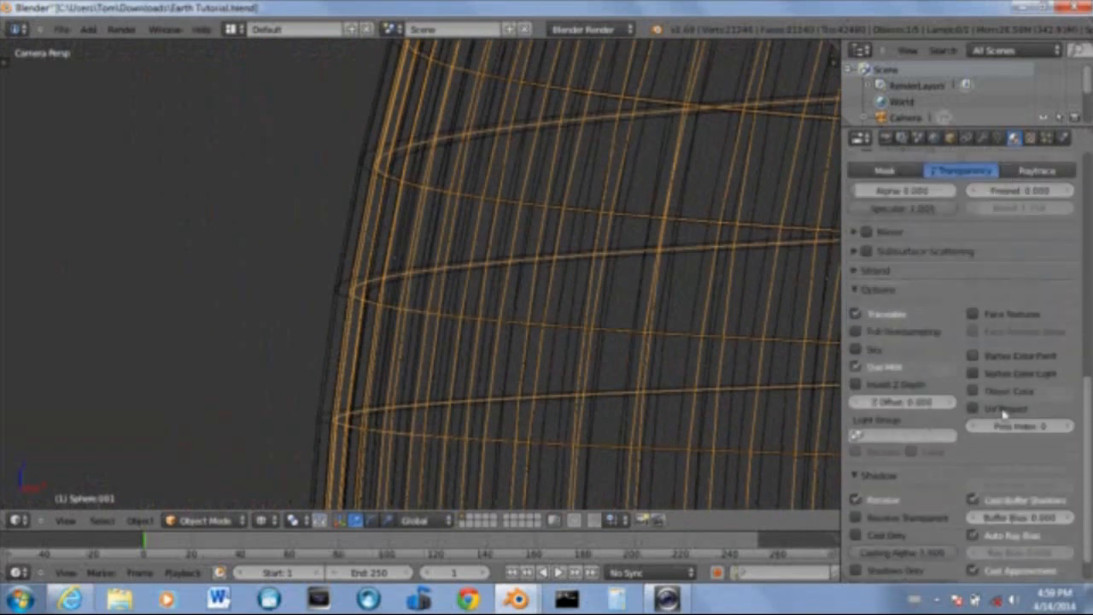
scroll(1004, 414, down, 2)
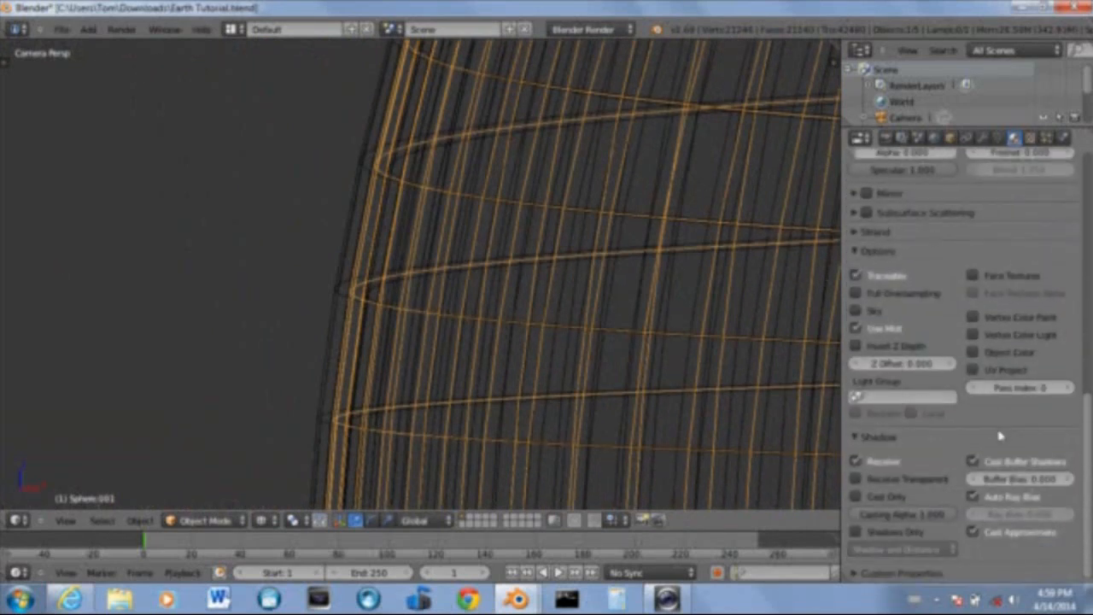
click(857, 480)
Render the scene to check the clouds beneath the atmosphere, and save the file
key(F12)
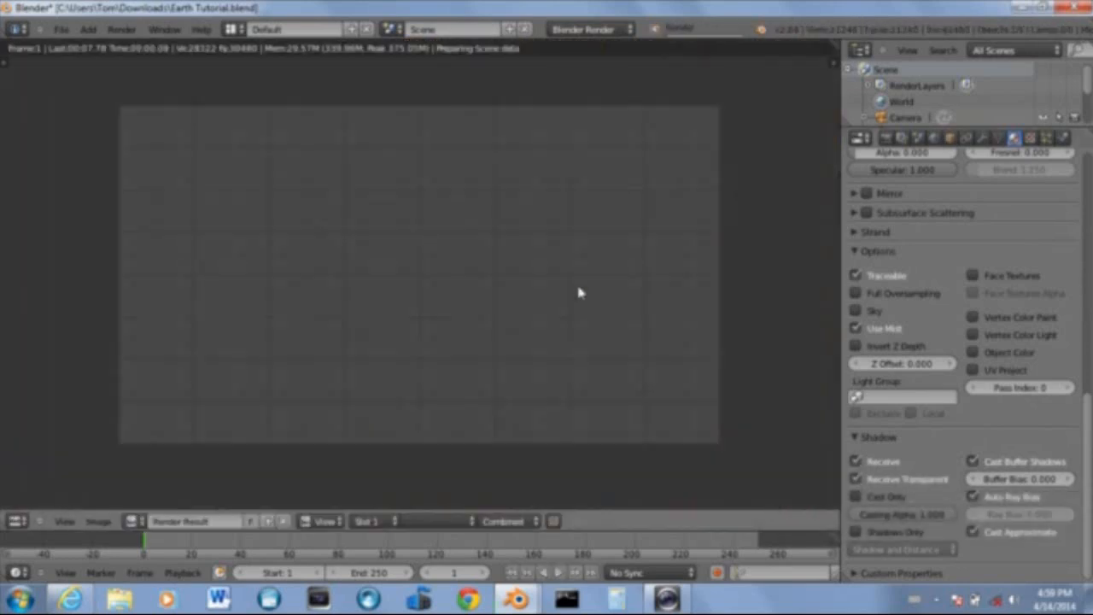
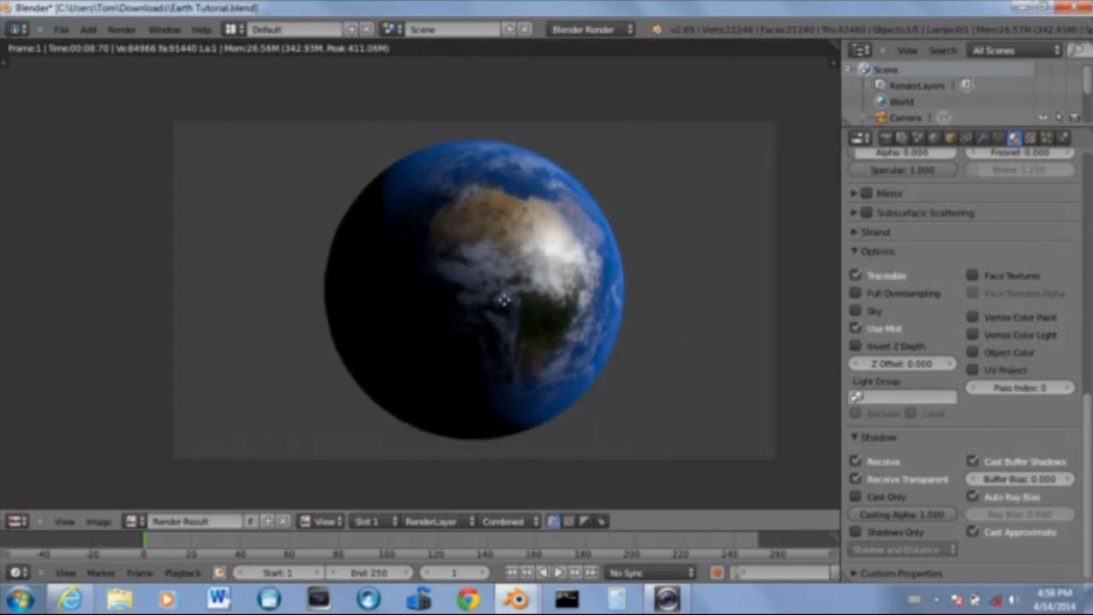
middle_drag(504, 300, 453, 284)
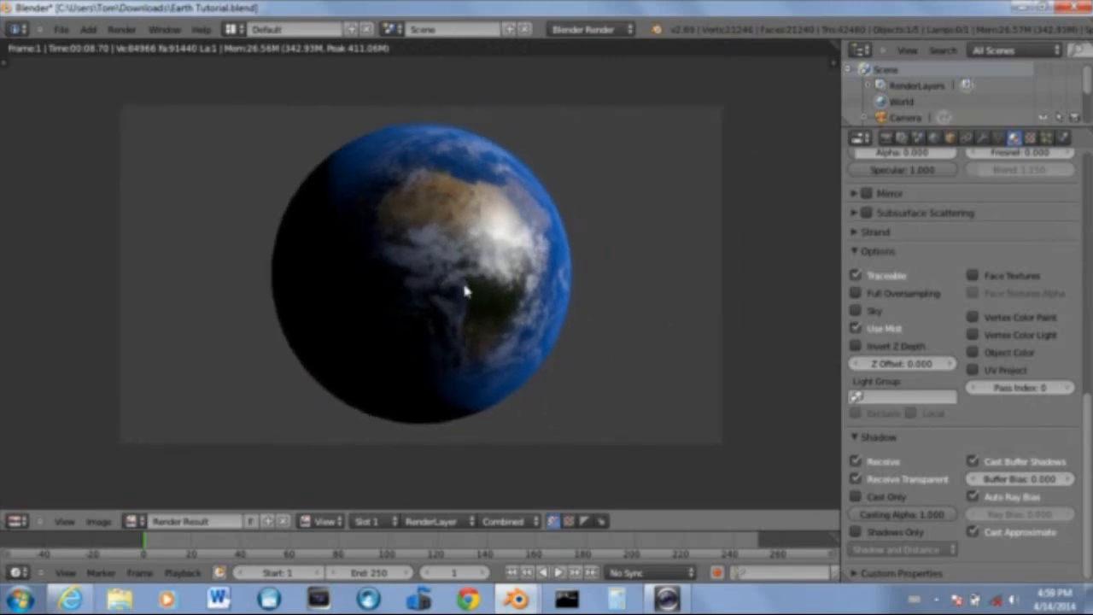
key(Escape)
key(ctrl+s)
Set the world's horizon colour to black
click(506, 323)
shift+middle_drag(589, 283, 194, 288)
scroll(569, 368, down, 5)
scroll(569, 374, down, 10)
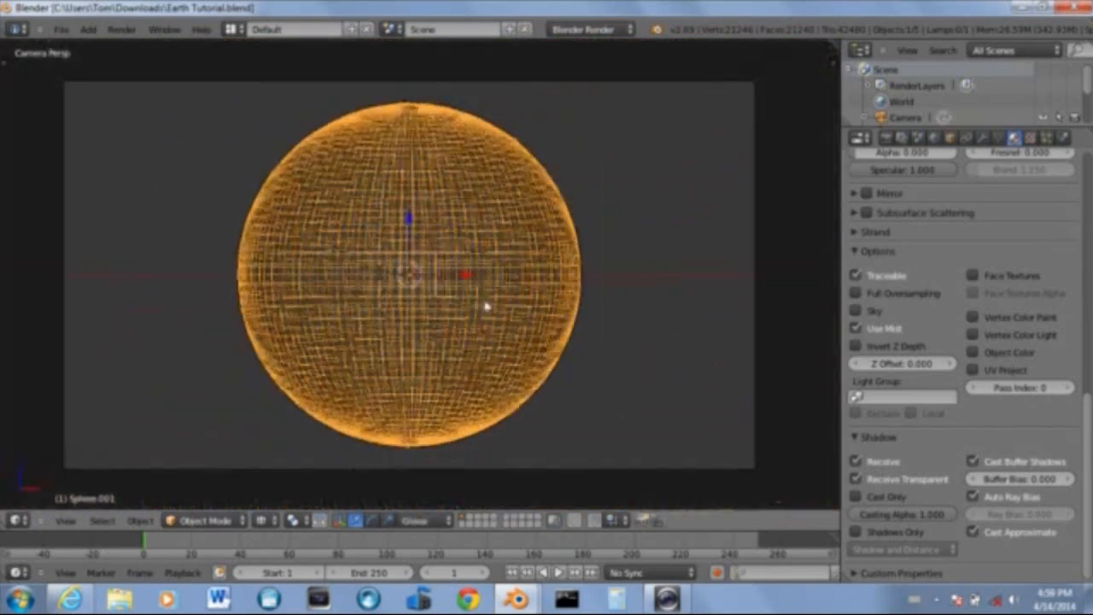
scroll(487, 306, down, 3)
shift+middle_drag(475, 297, 491, 250)
scroll(510, 344, up, 3)
scroll(515, 347, down, 1)
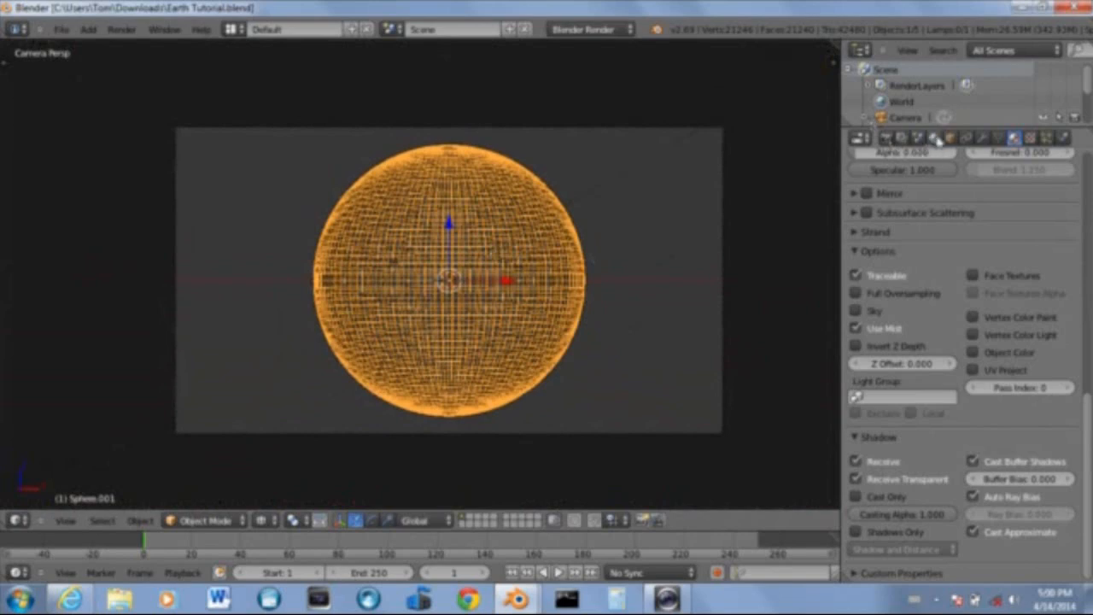
click(933, 138)
click(884, 405)
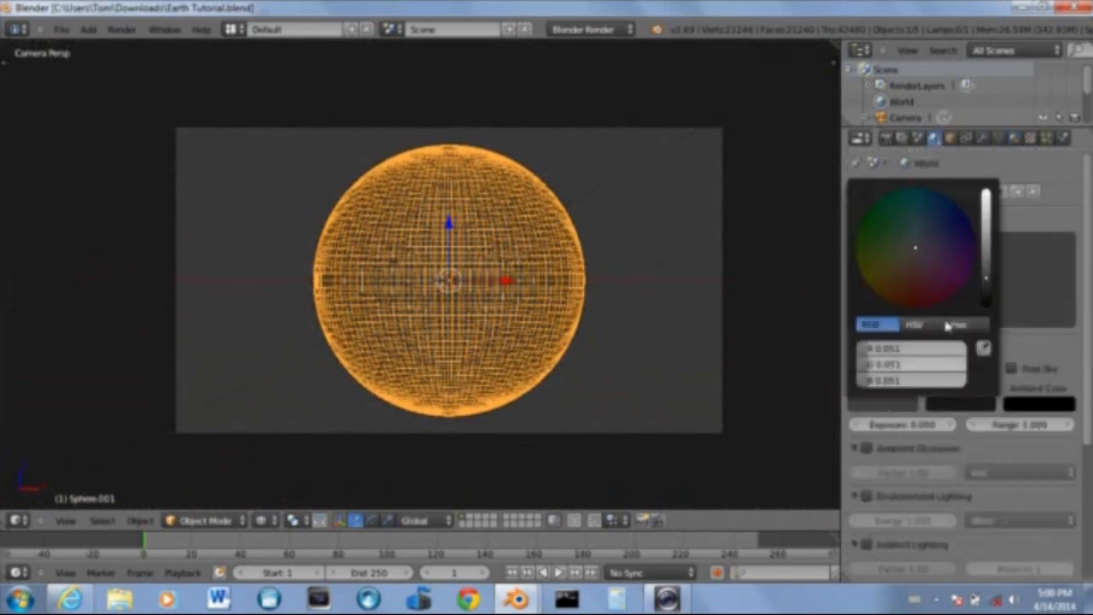
drag(1000, 288, 993, 323)
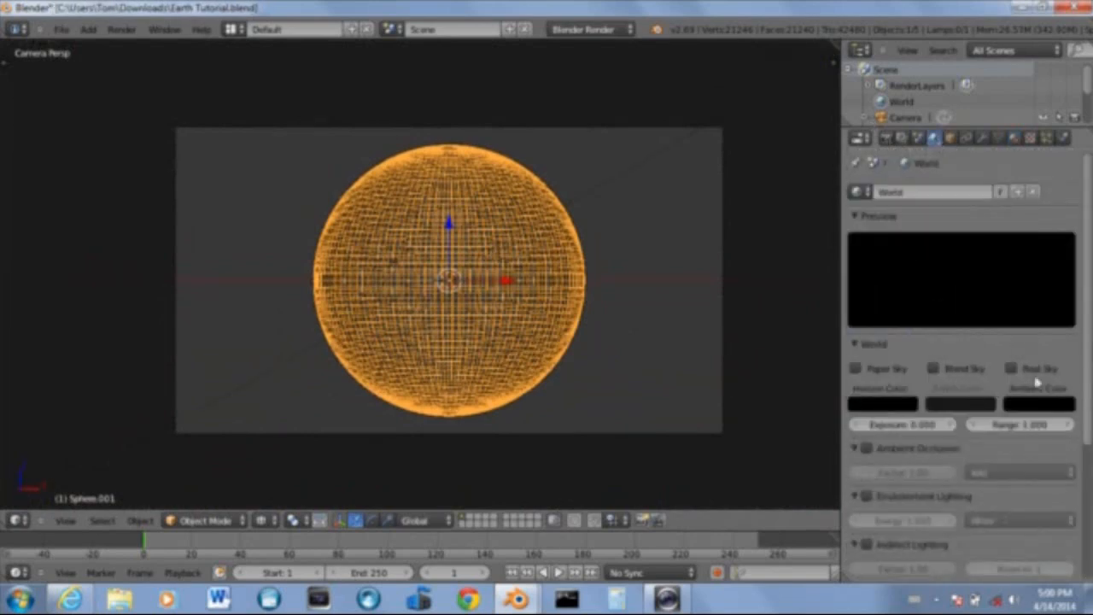
Examine the spheres and the camera placement from the front, right and camera views
scroll(994, 413, down, 5)
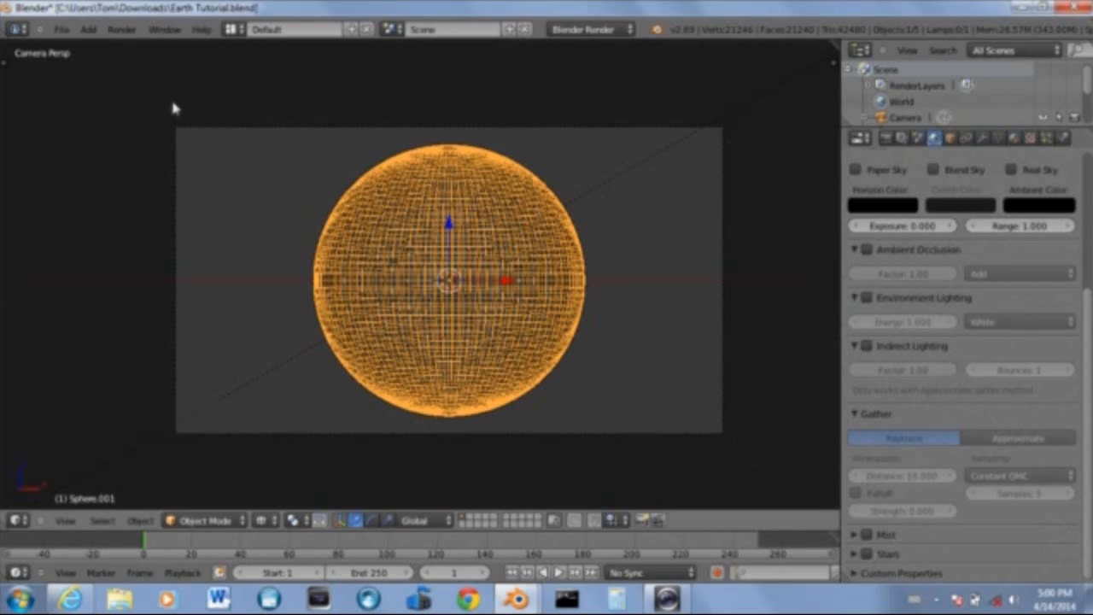
click(742, 405)
key(KP_0)
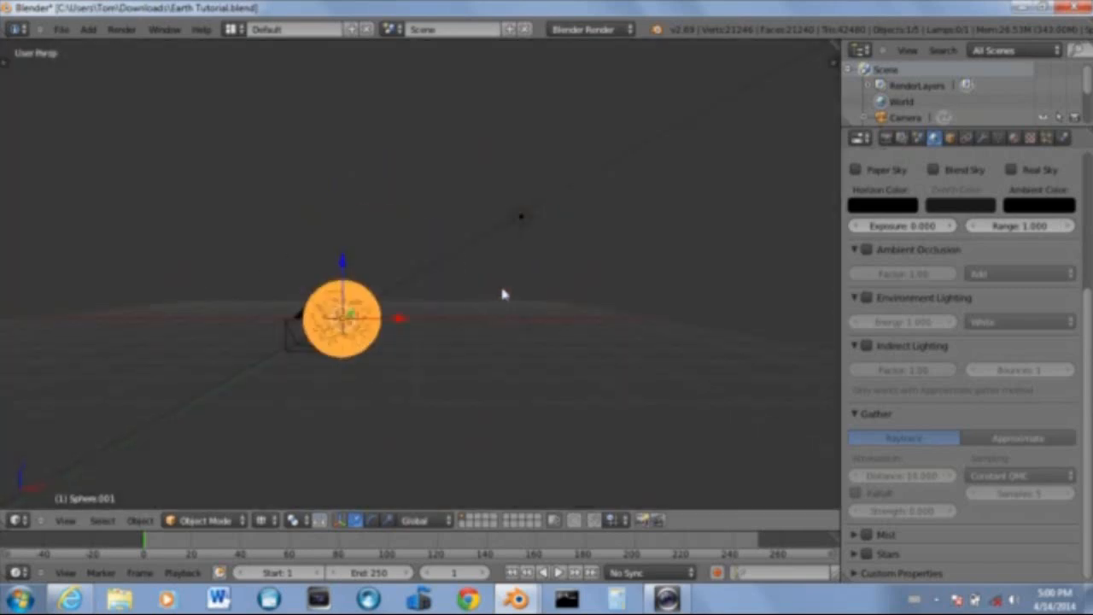
key(KP_0)
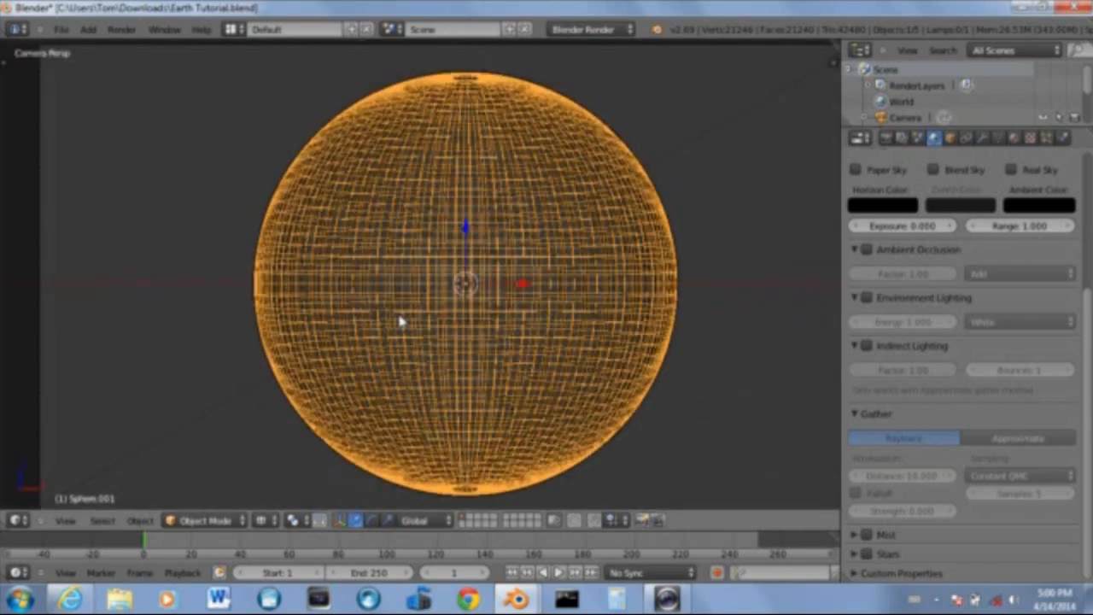
key(KP_1)
key(KP_5)
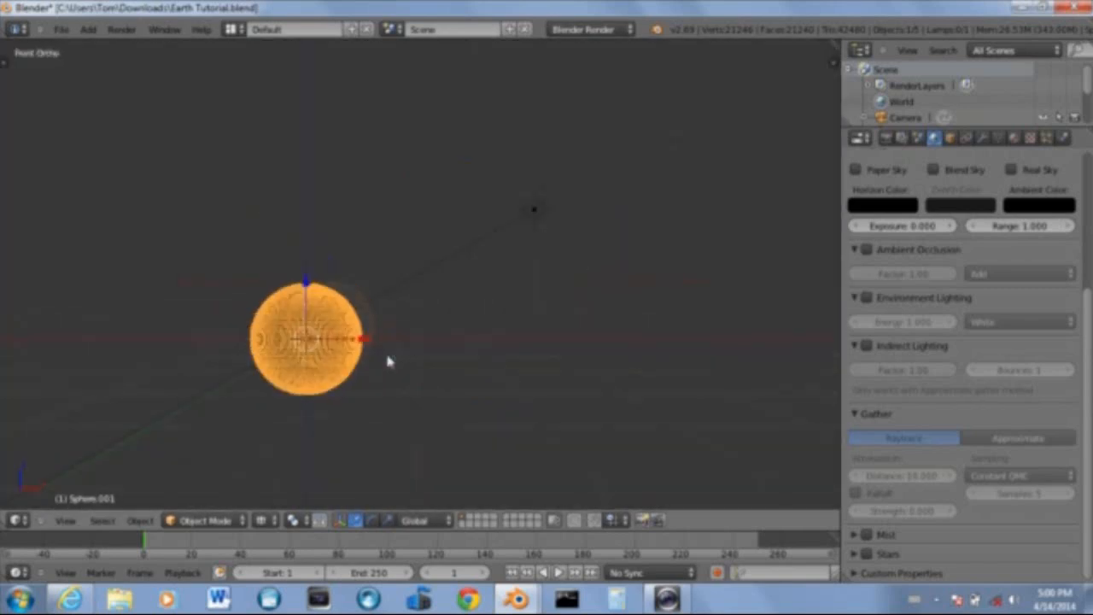
shift+middle_drag(365, 351, 502, 271)
scroll(502, 271, up, 8)
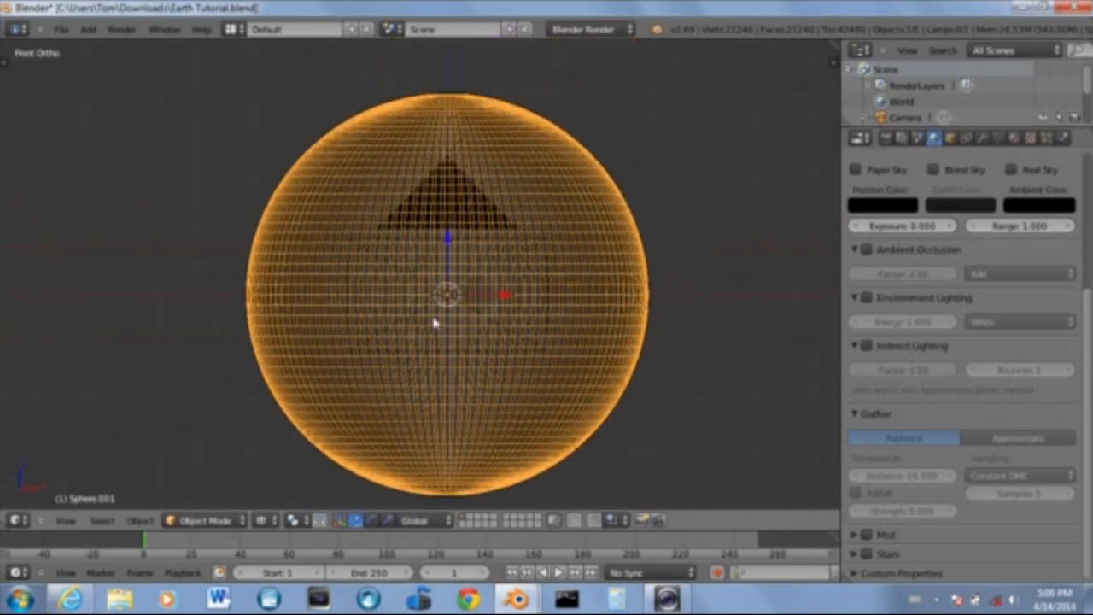
key(KP_3)
key(KP_Decimal)
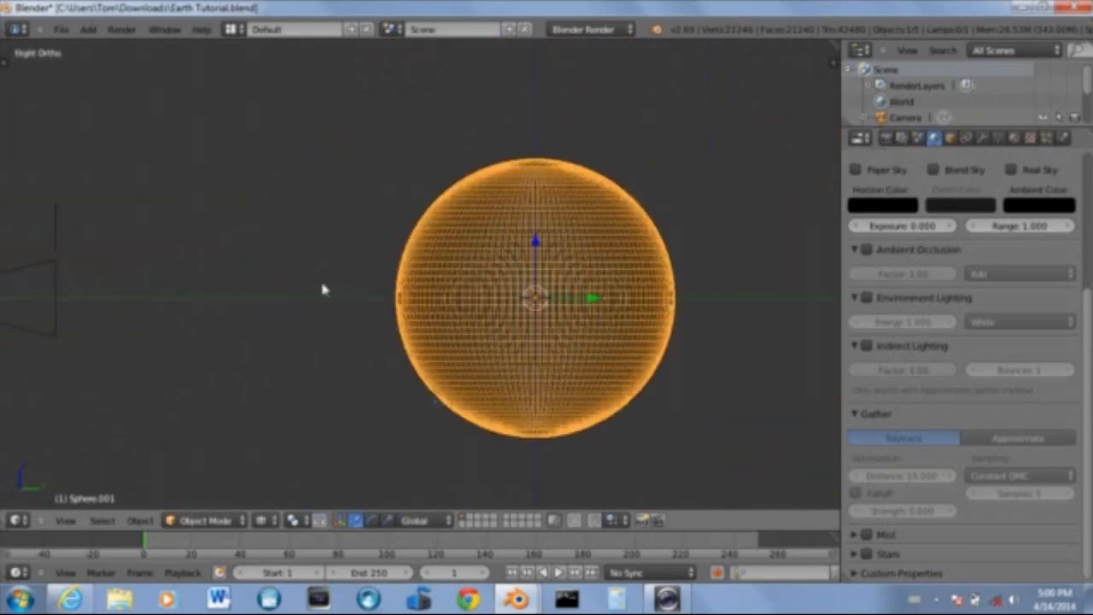
key(KP_0)
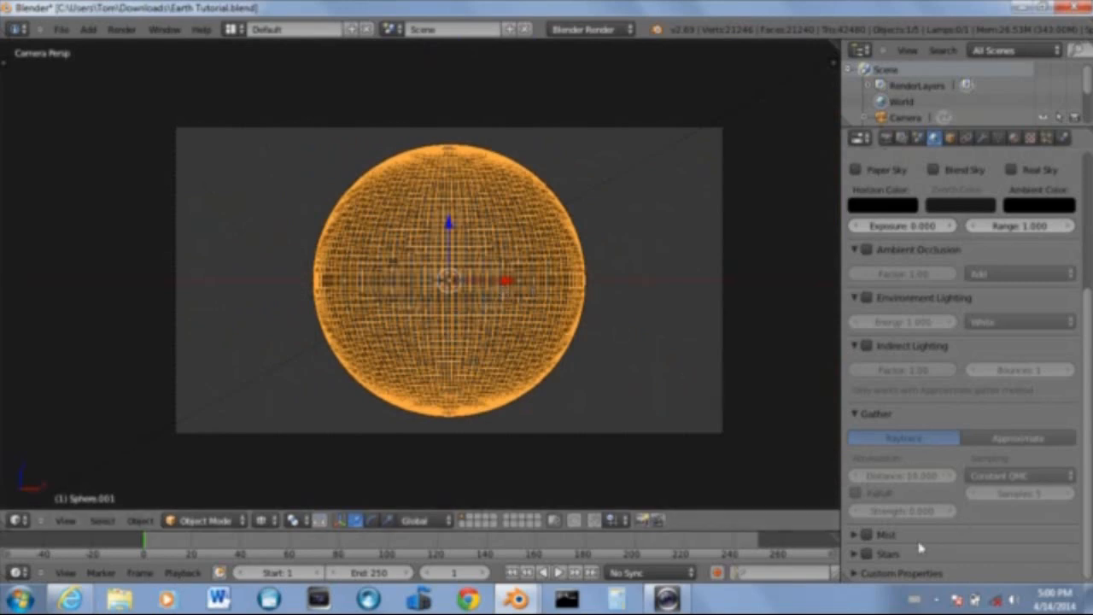
Enable Stars in the world settings and set their minimum distance to 75
click(867, 555)
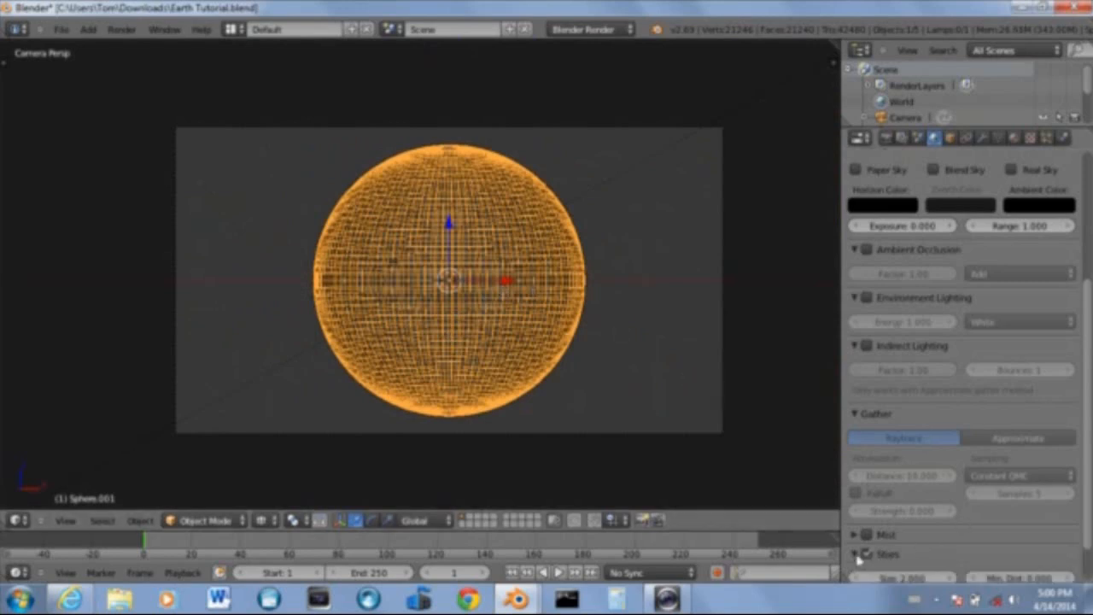
scroll(939, 551, down, 2)
click(1001, 537)
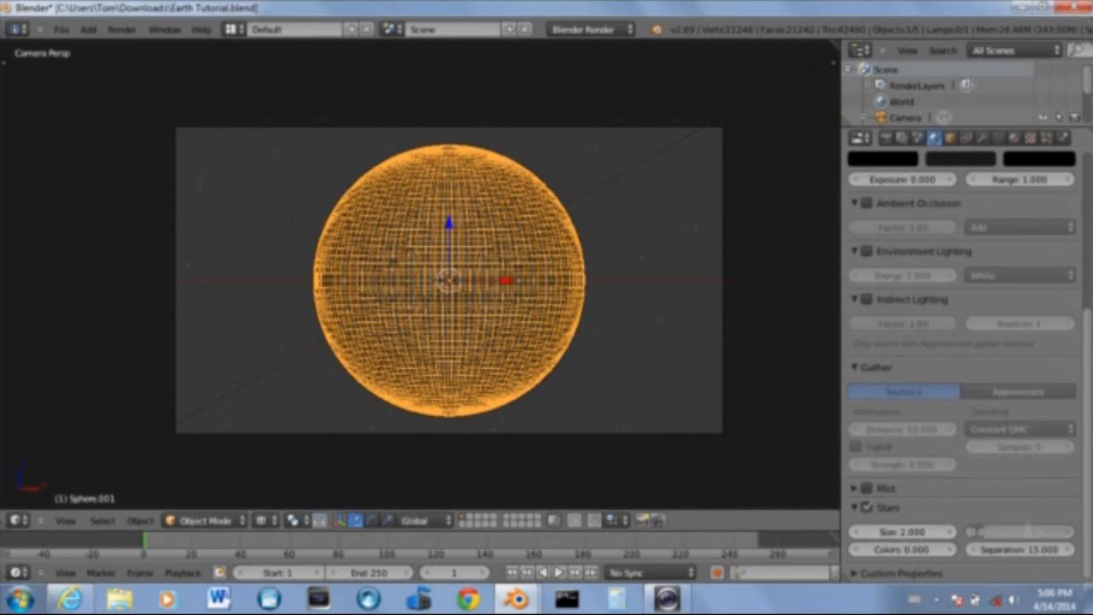
key(Return)
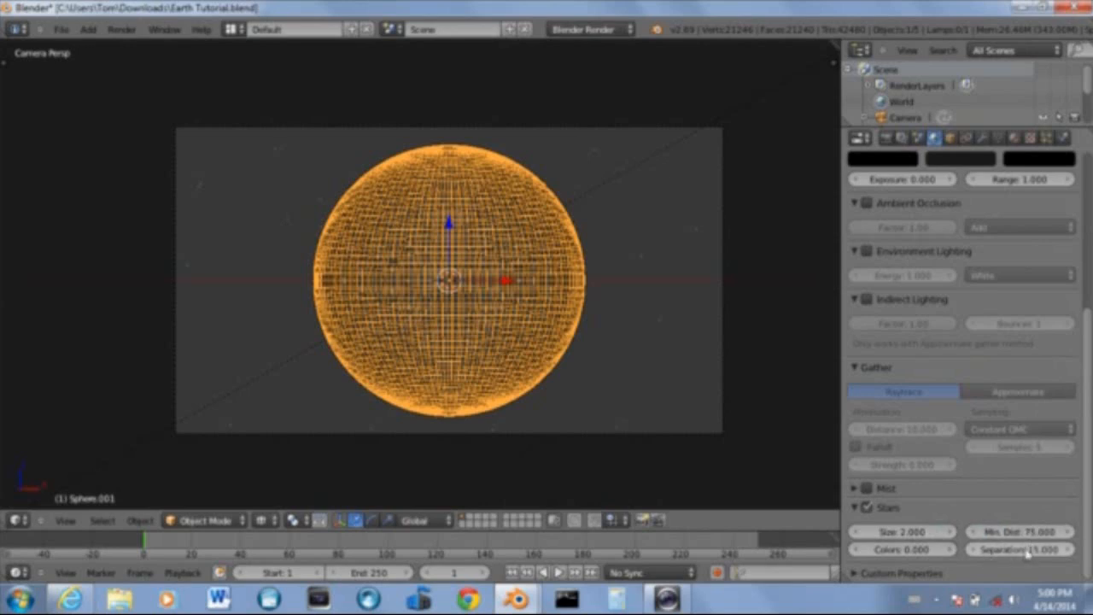
Set the stars' separation to 7
click(1028, 551)
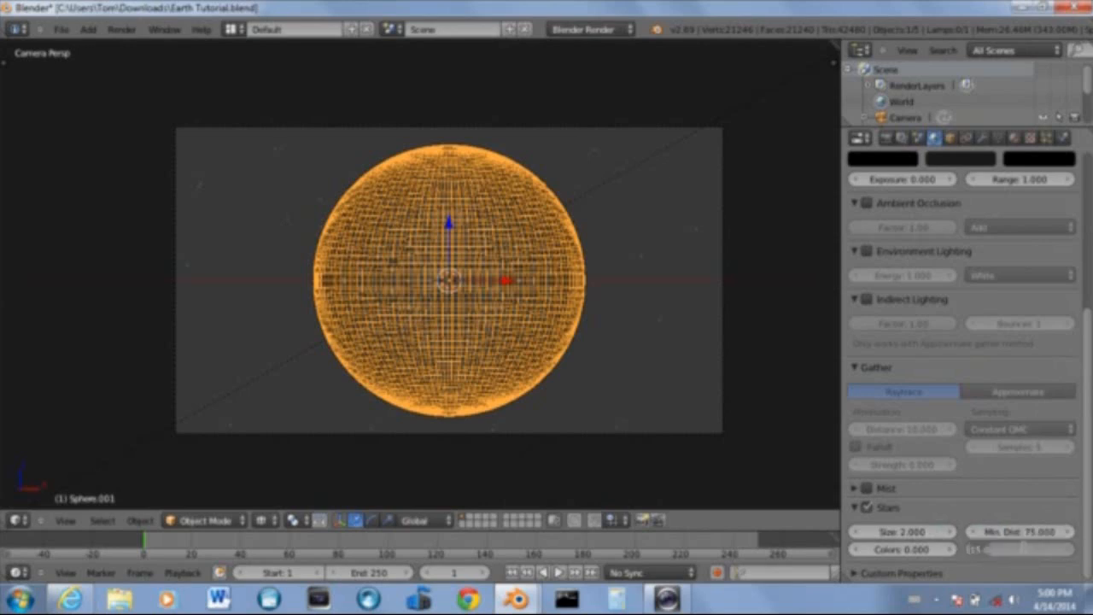
text(7)
key(Return)
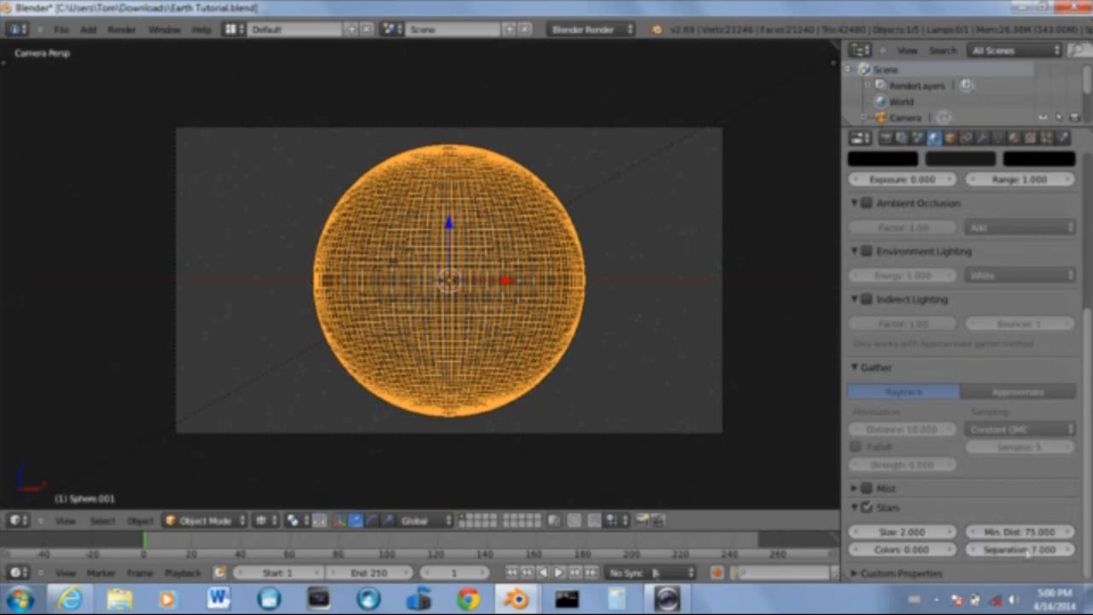
Look up the Stars values in the world settings of the New Earth file
mouse_move(517, 600)
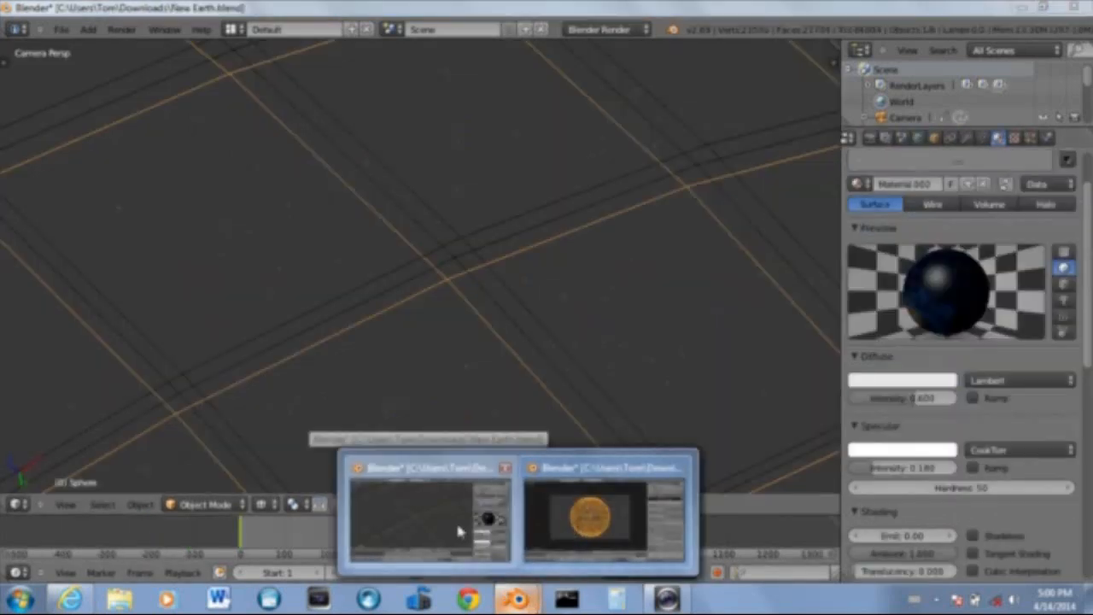
click(456, 519)
scroll(961, 299, down, 6)
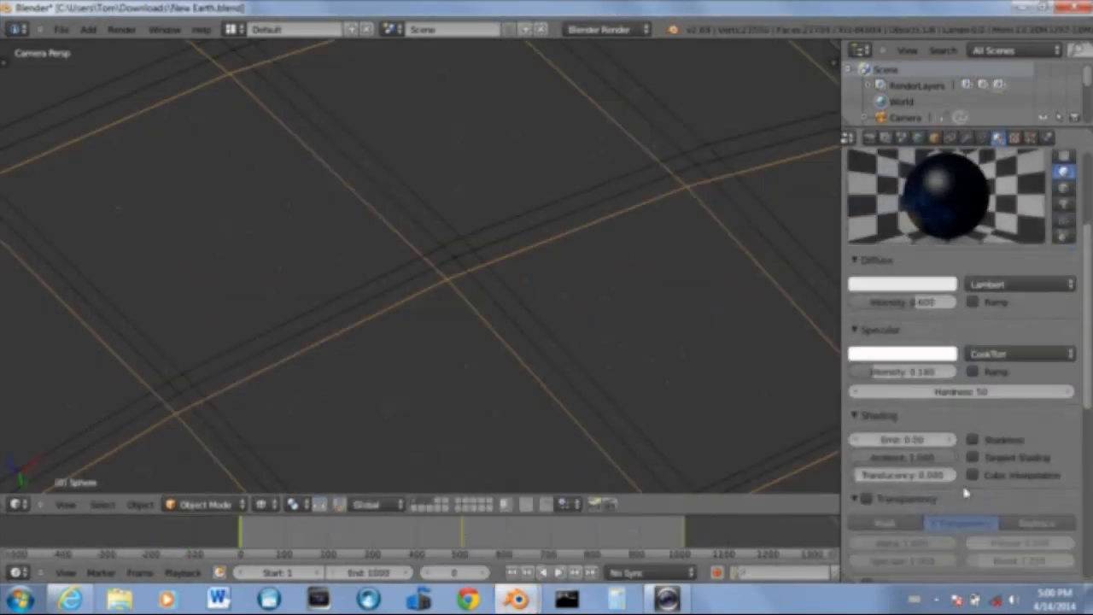
click(918, 136)
scroll(998, 478, down, 6)
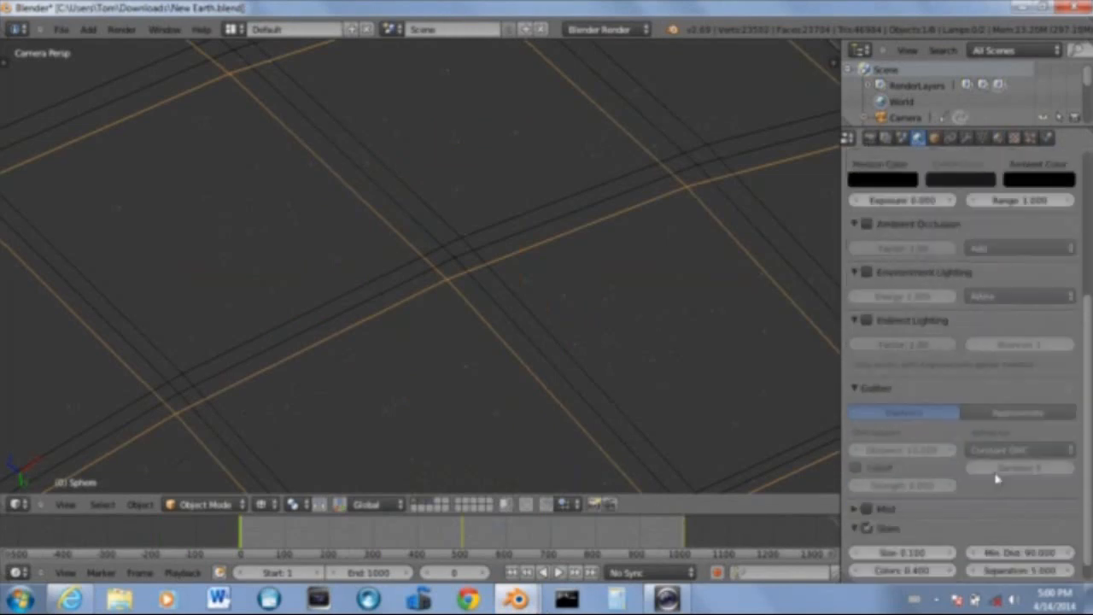
scroll(997, 468, down, 1)
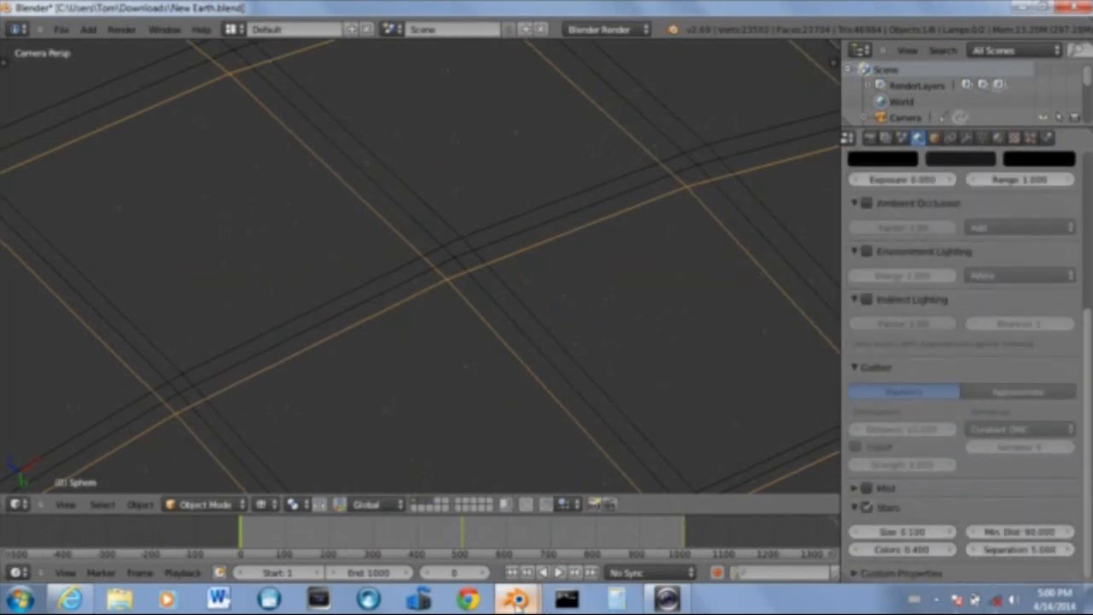
Return to the Earth Tutorial file and set the stars' separation to 5 and colour variation to 0.4
mouse_move(517, 601)
click(604, 512)
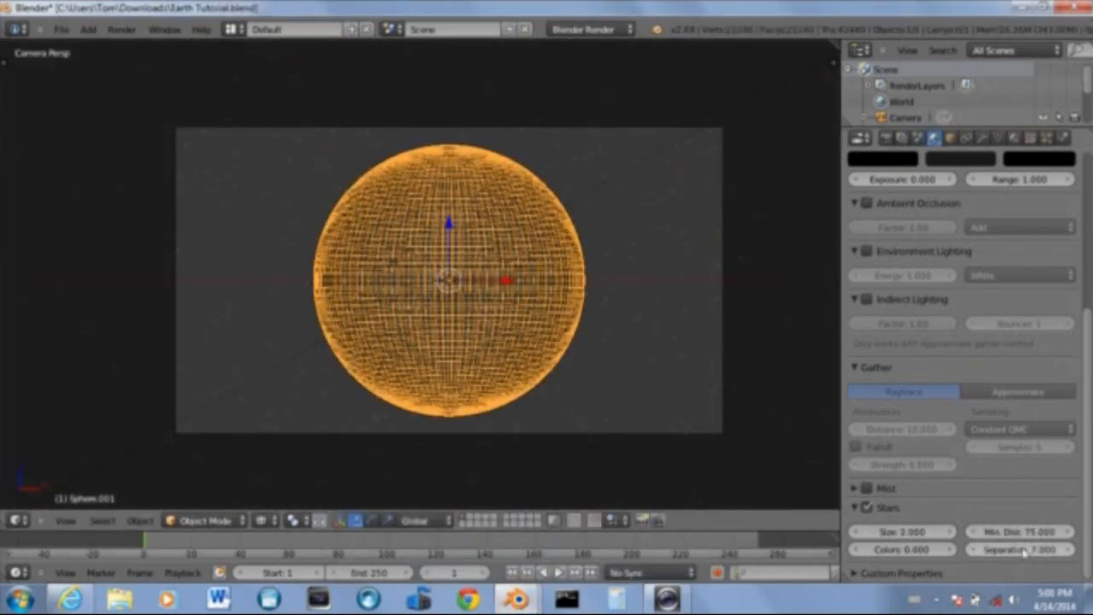
text(5)
key(Return)
click(955, 553)
click(955, 553)
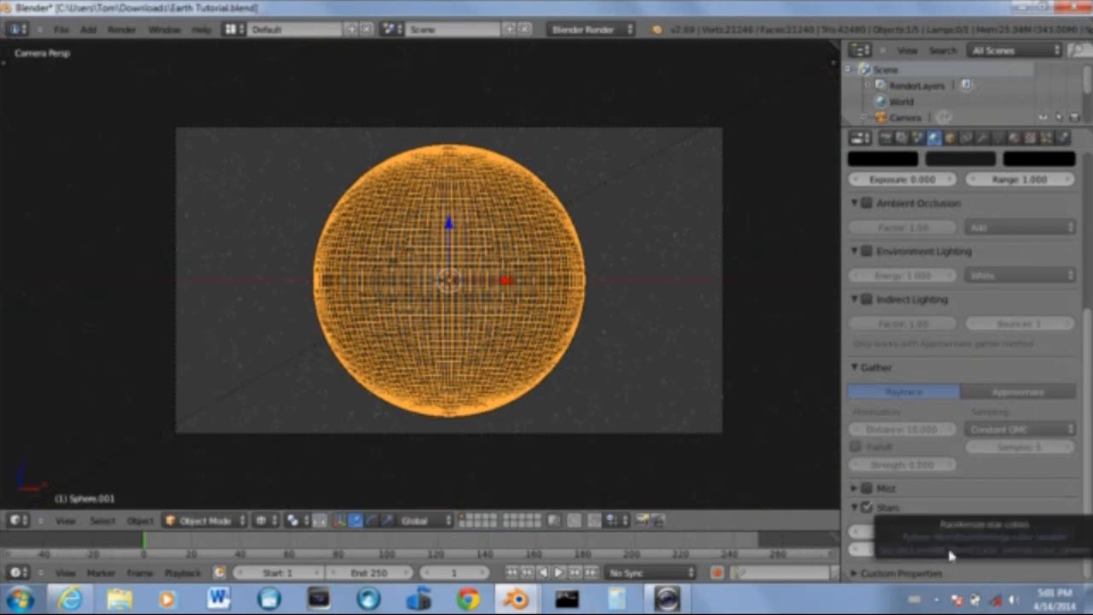
click(951, 553)
click(950, 553)
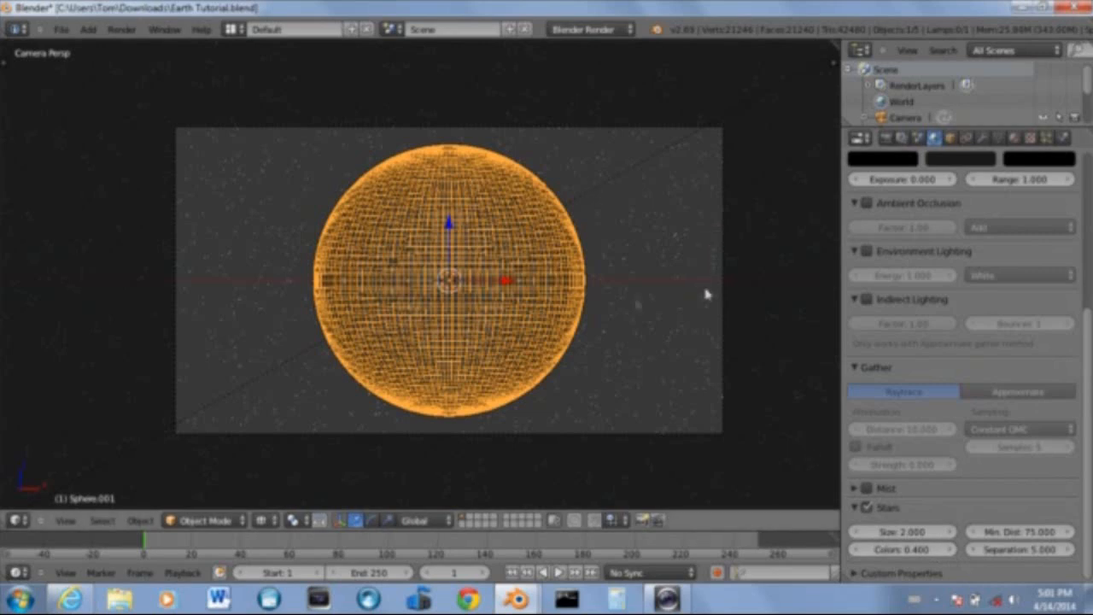
Set the stars' size to 0.1
click(914, 534)
text(0.1)
key(Return)
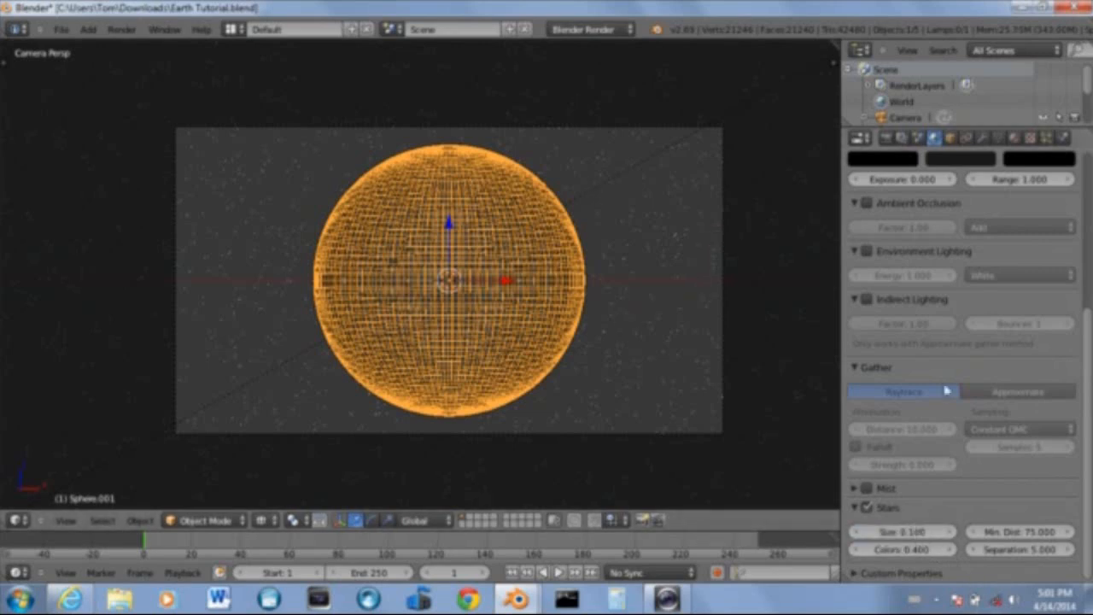
Set the stars' minimum distance to 90, as in the New Earth file, and render the scene to check the stars
mouse_move(542, 590)
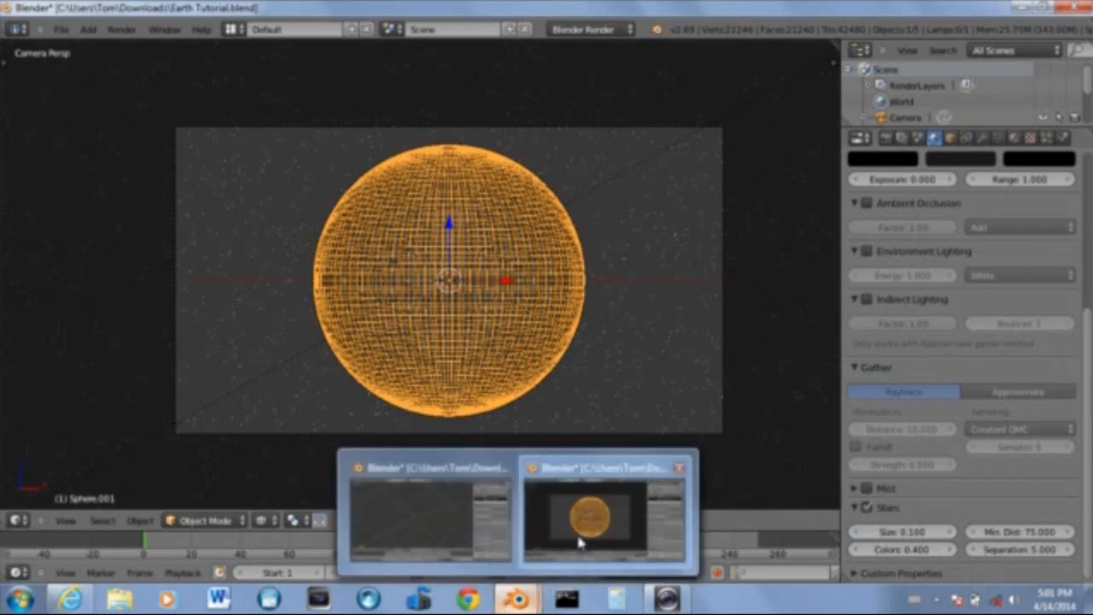
mouse_move(443, 540)
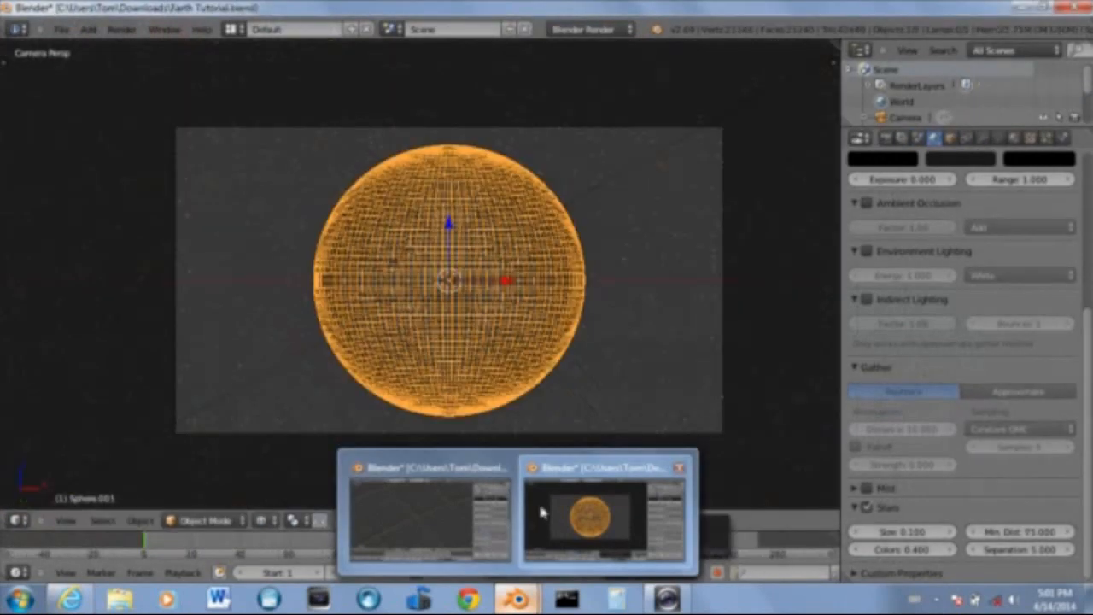
click(542, 512)
click(1030, 529)
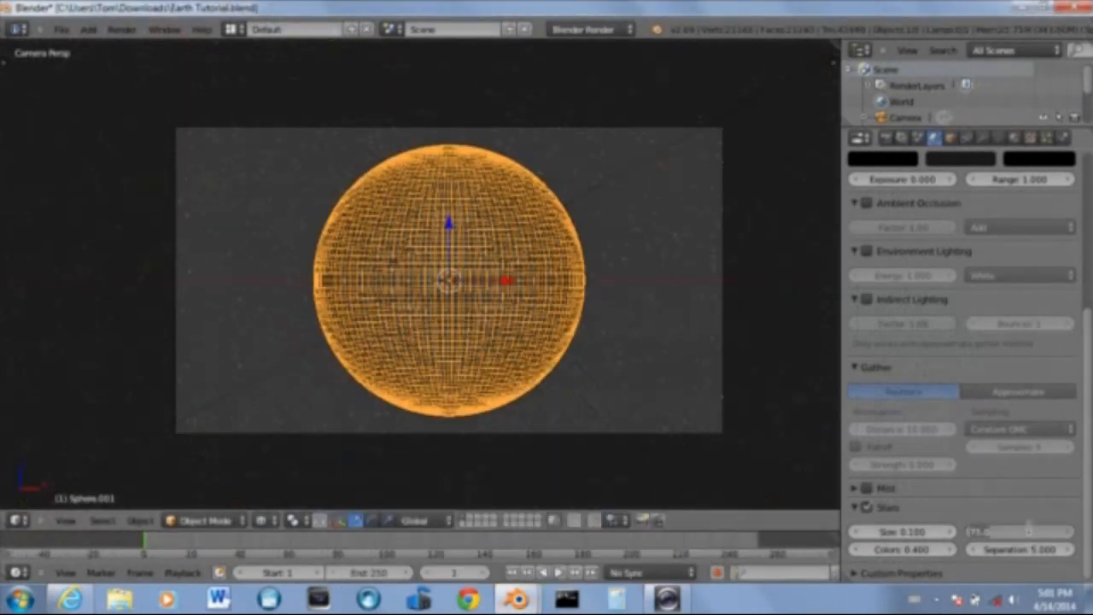
text(90)
key(Return)
key(F12)
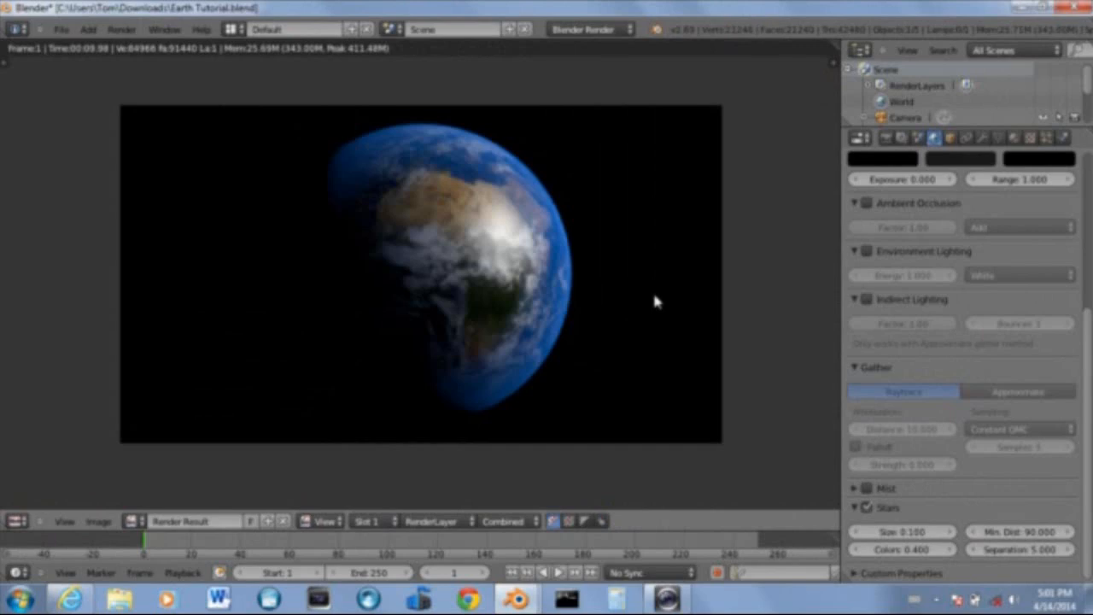
key(Escape)
Raise the render resolution percentage to 50% and render the scene
scroll(919, 145, up, 7)
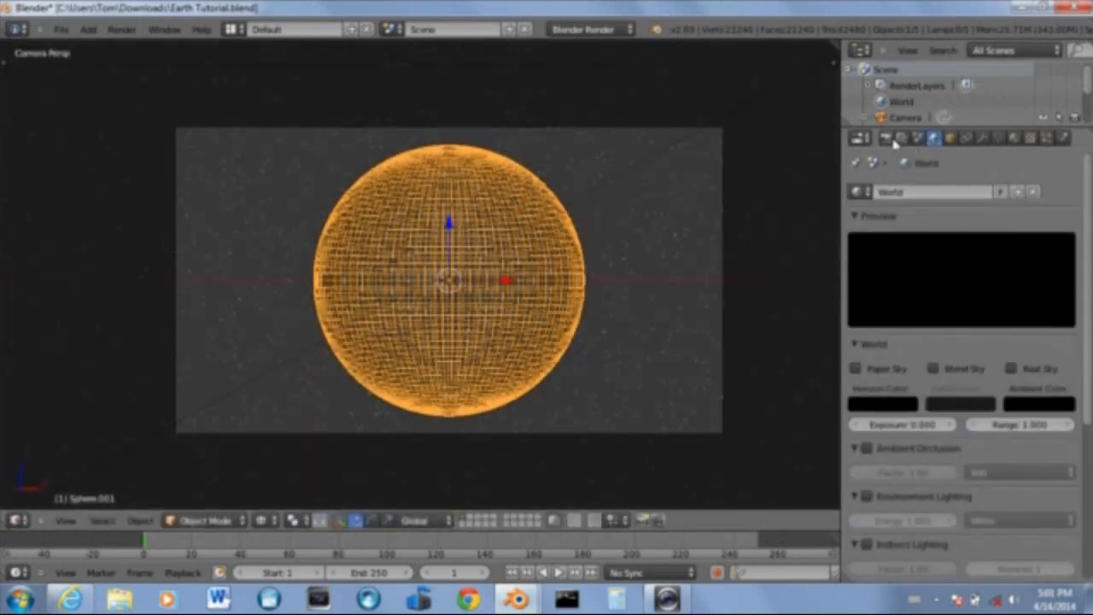
click(887, 139)
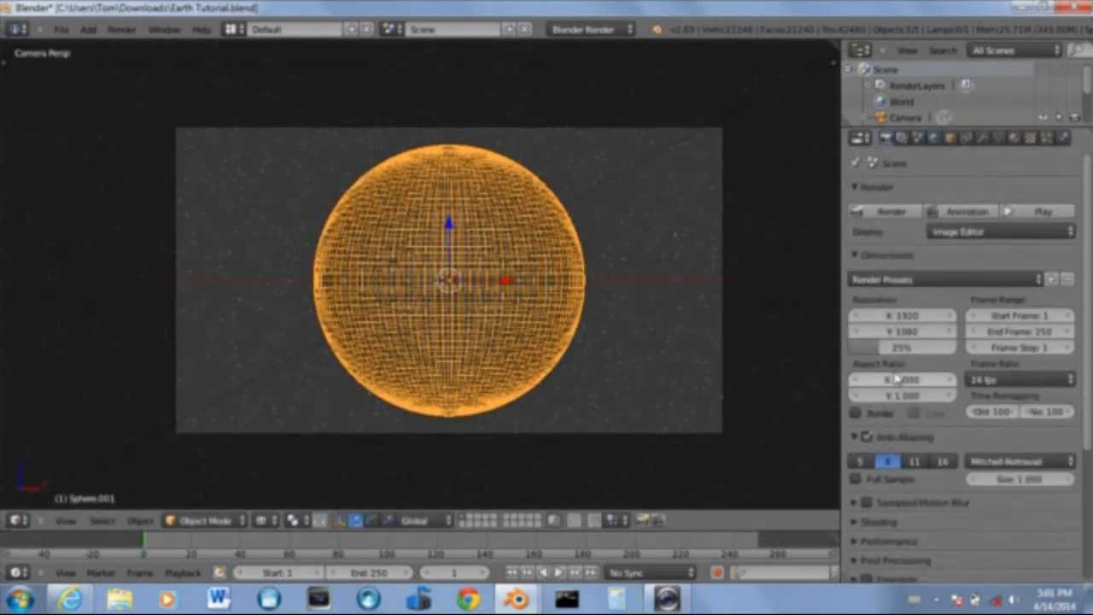
click(906, 348)
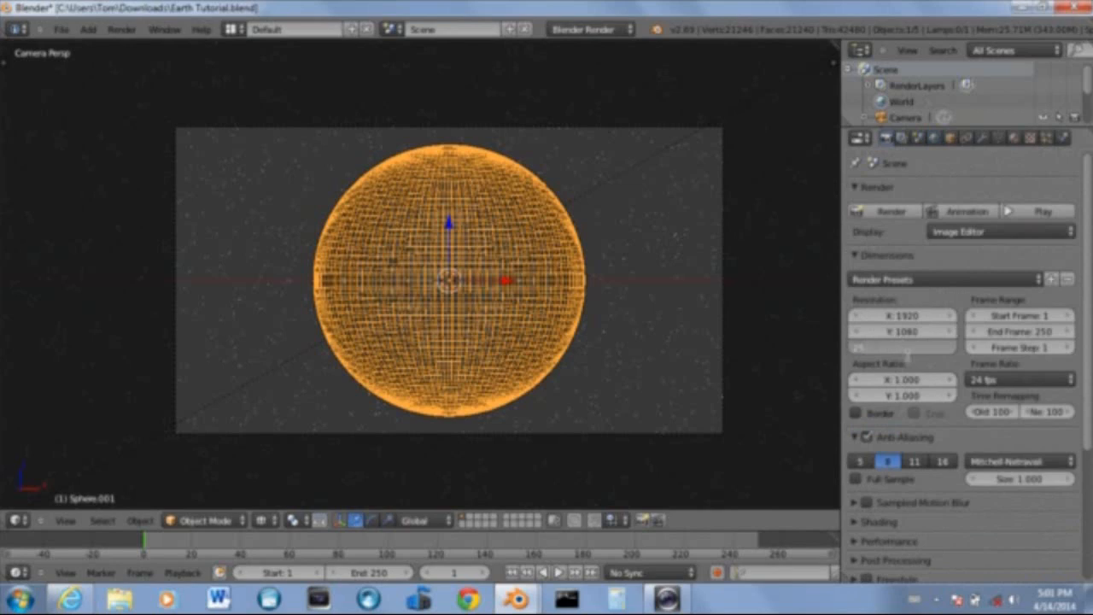
text(50)
key(Return)
key(F12)
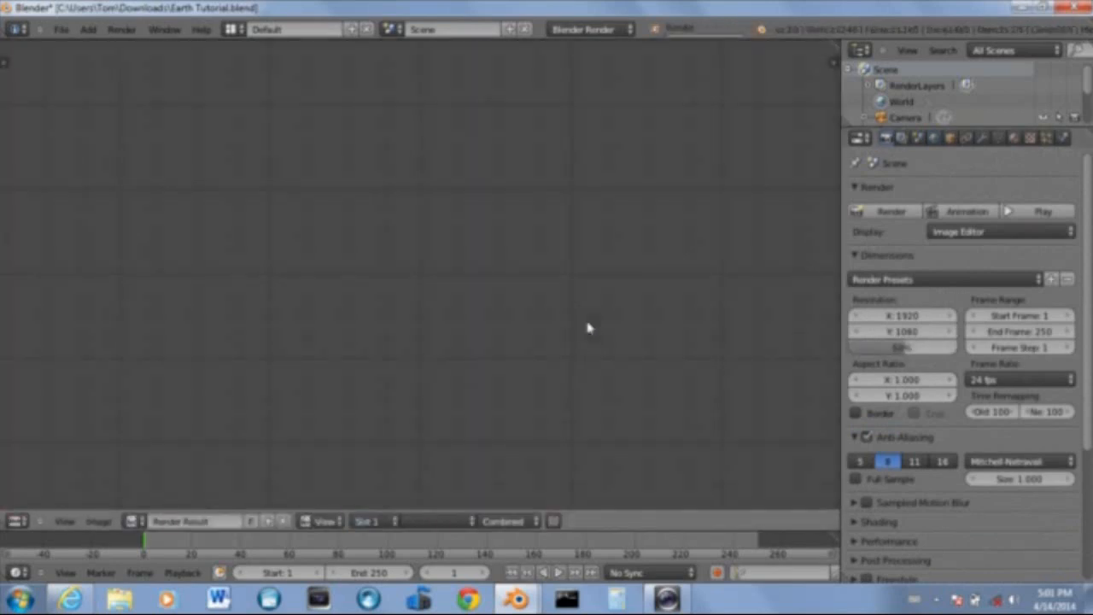
Examine the rendered Earth and its starry background up close, and close the render
scroll(545, 317, up, 2)
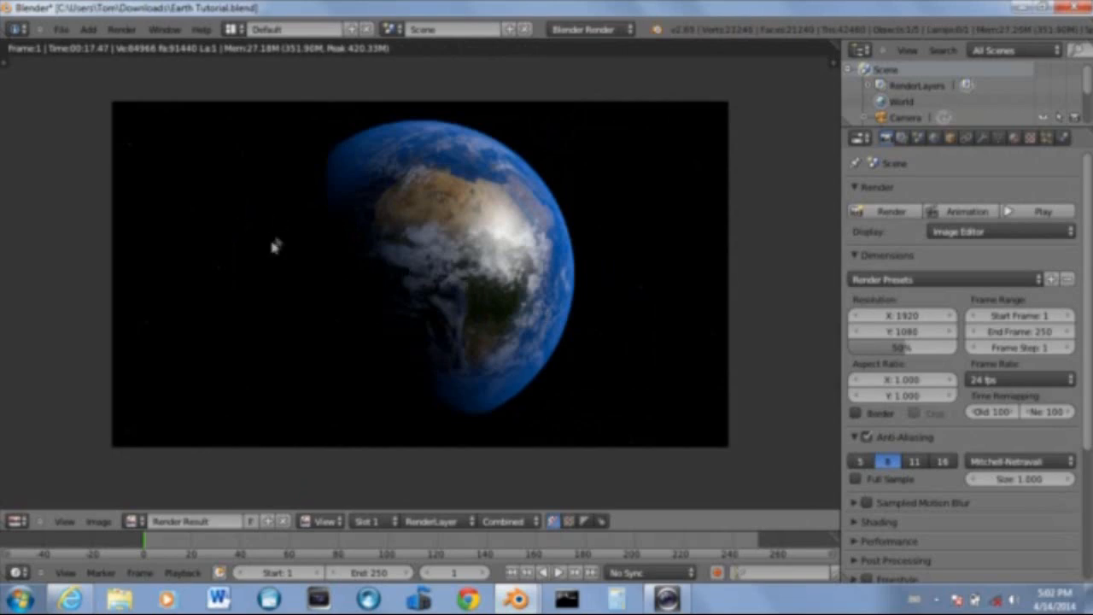
scroll(240, 261, up, 6)
middle_drag(240, 263, 756, 309)
middle_drag(363, 237, 401, 173)
scroll(589, 289, down, 4)
scroll(401, 174, up, 1)
scroll(403, 178, down, 4)
middle_drag(447, 262, 421, 342)
scroll(477, 320, up, 2)
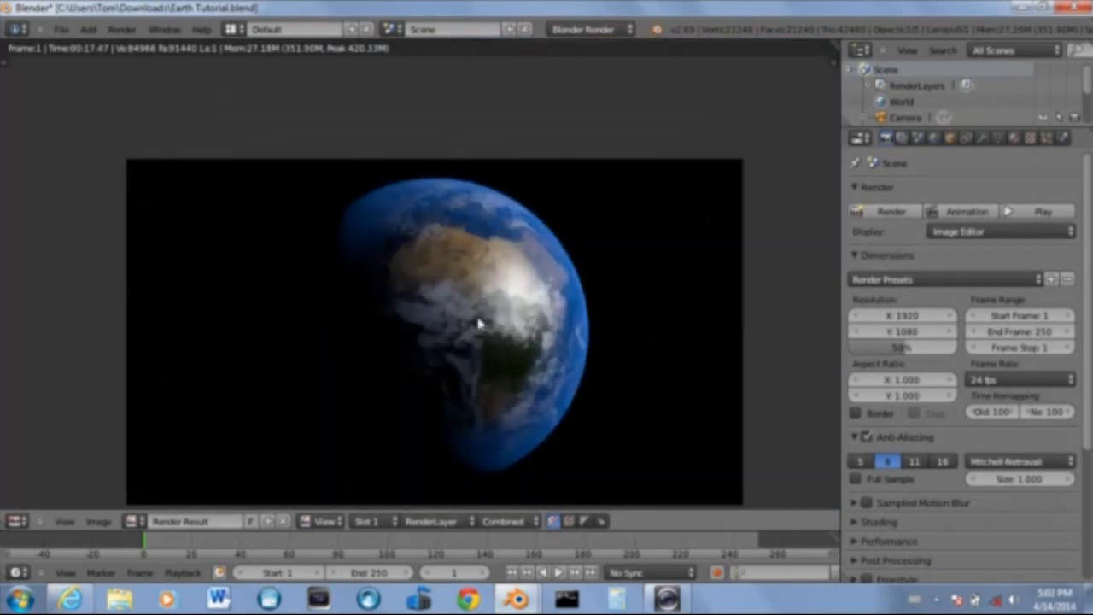
scroll(551, 270, up, 2)
key(Escape)
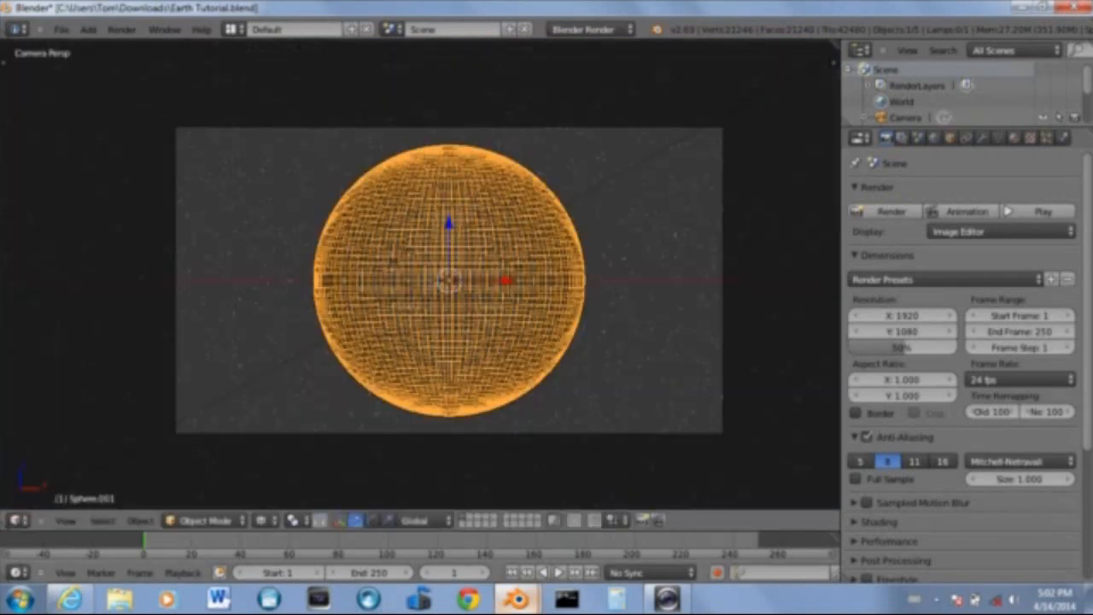
Inspect the lamp's placement and its light settings in the New Earth file
mouse_move(517, 598)
click(418, 511)
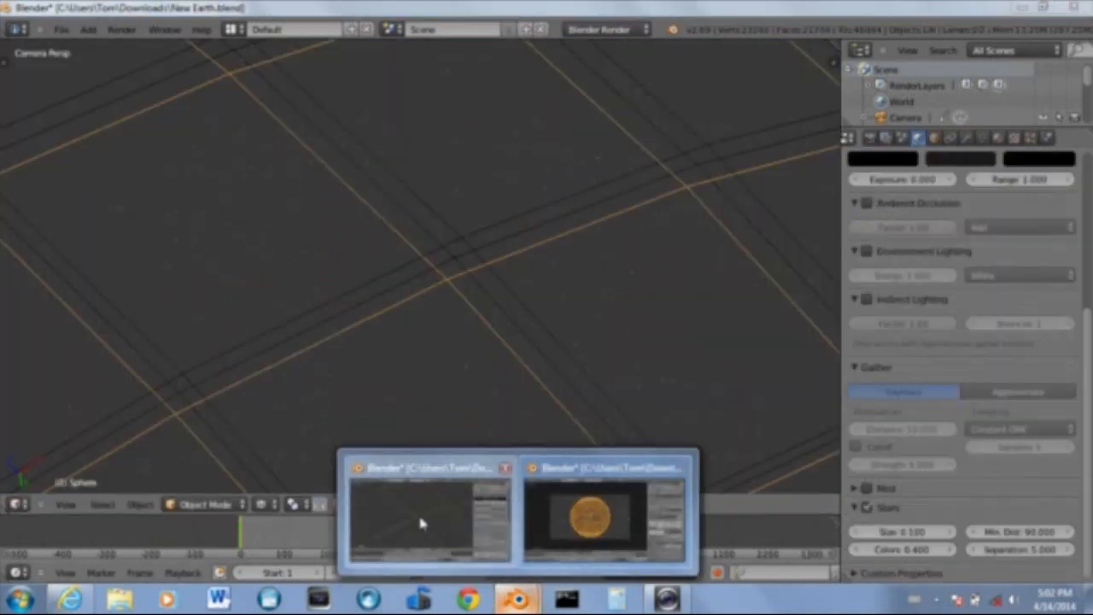
scroll(553, 247, down, 6)
right_click(578, 178)
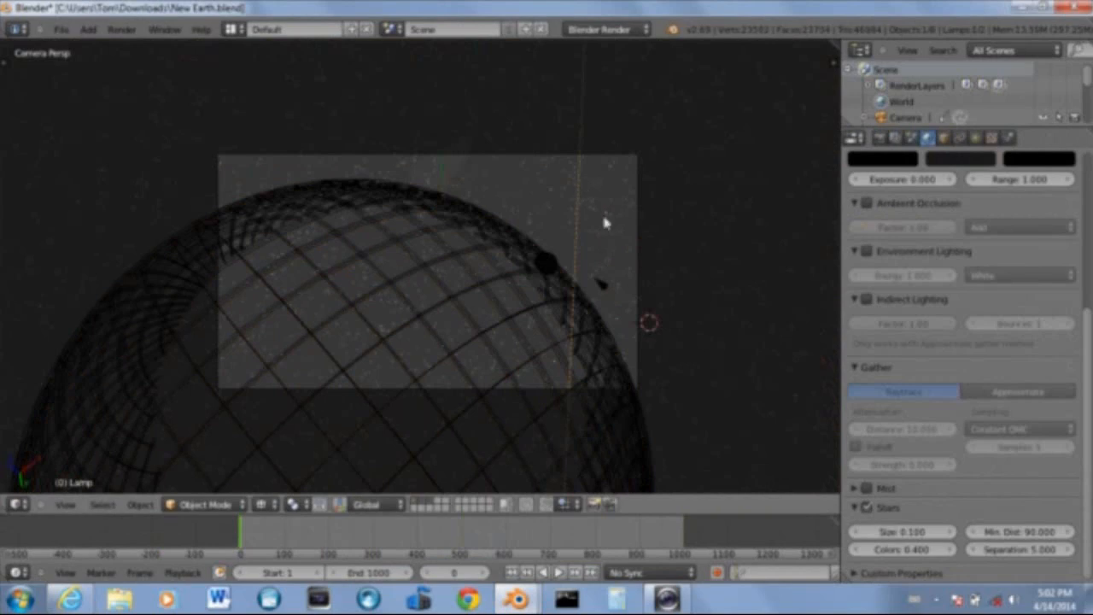
scroll(604, 228, down, 2)
scroll(524, 235, up, 2)
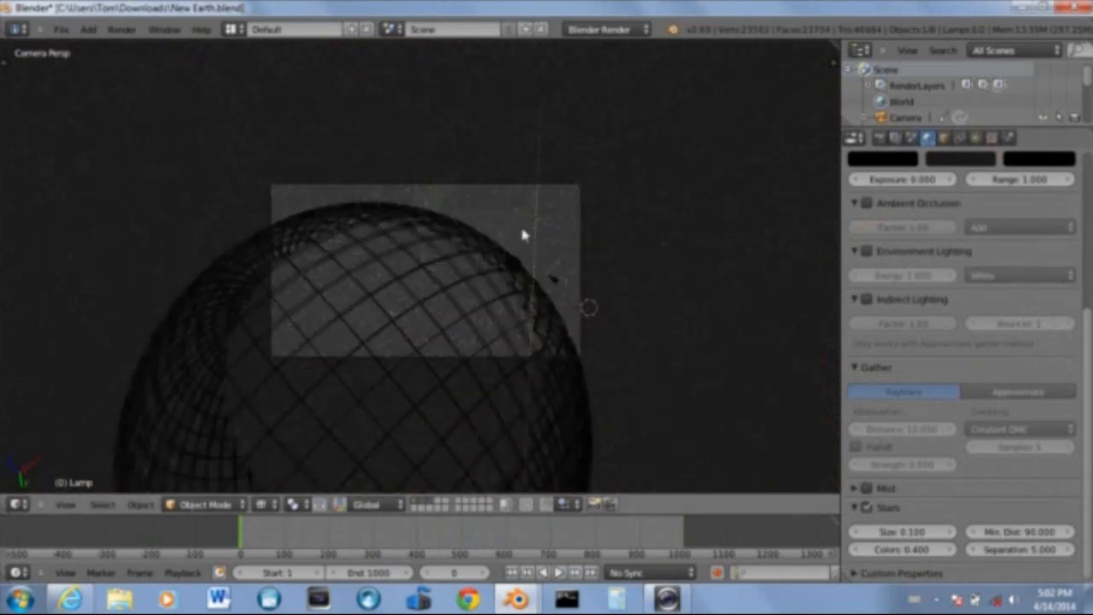
click(976, 138)
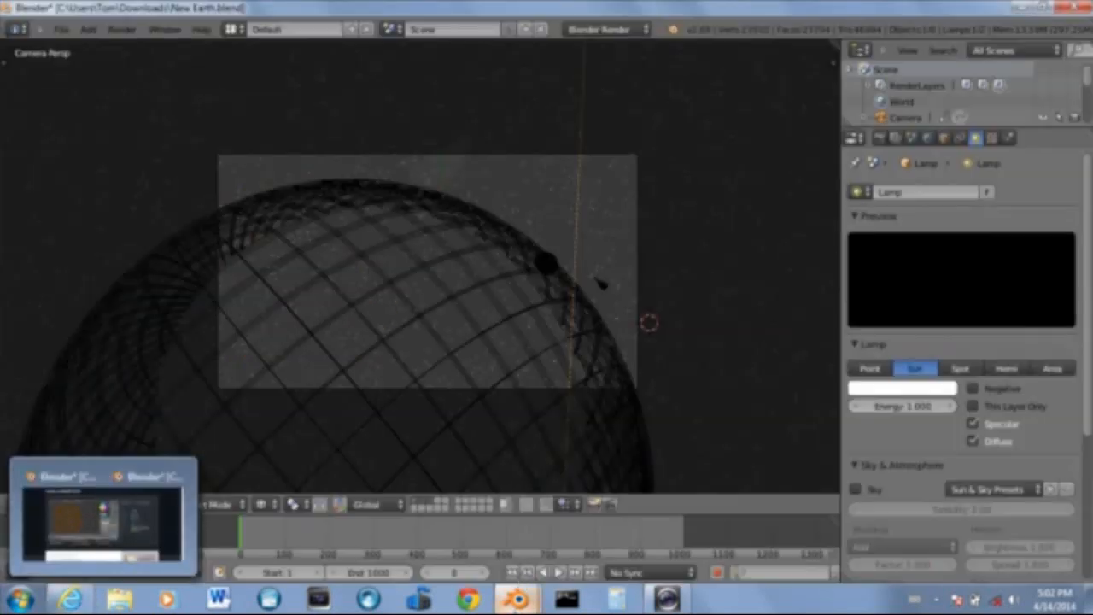
Back in the Earth Tutorial file, move the sun lamp in the top view to the camera side of the Earth, off to its right
mouse_move(516, 599)
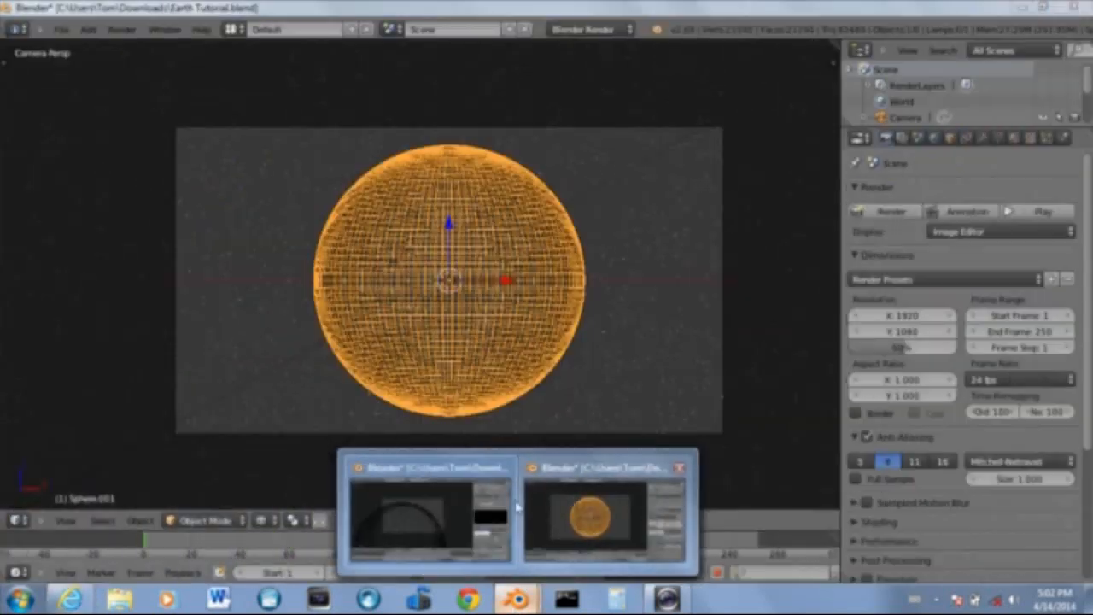
click(598, 518)
scroll(541, 184, down, 2)
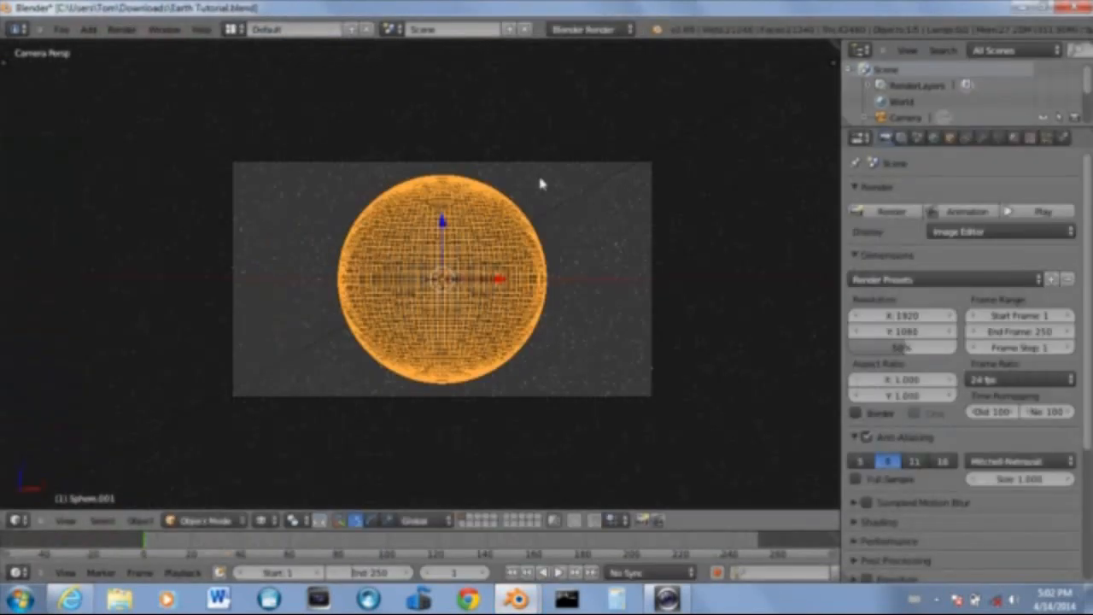
key(KP_7)
right_click(528, 465)
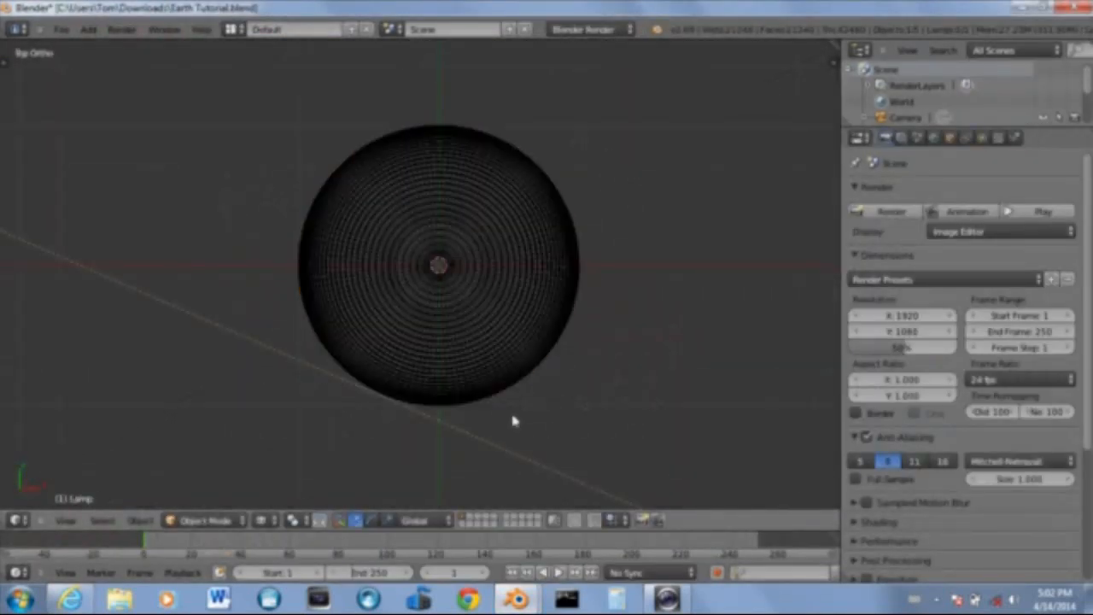
scroll(513, 420, down, 4)
key(g)
middle_drag(628, 425, 609, 452)
click(609, 453)
key(g)
click(529, 454)
Rotate the sun lamp in the top view so its direction line passes through the Earth's centre
key(r)
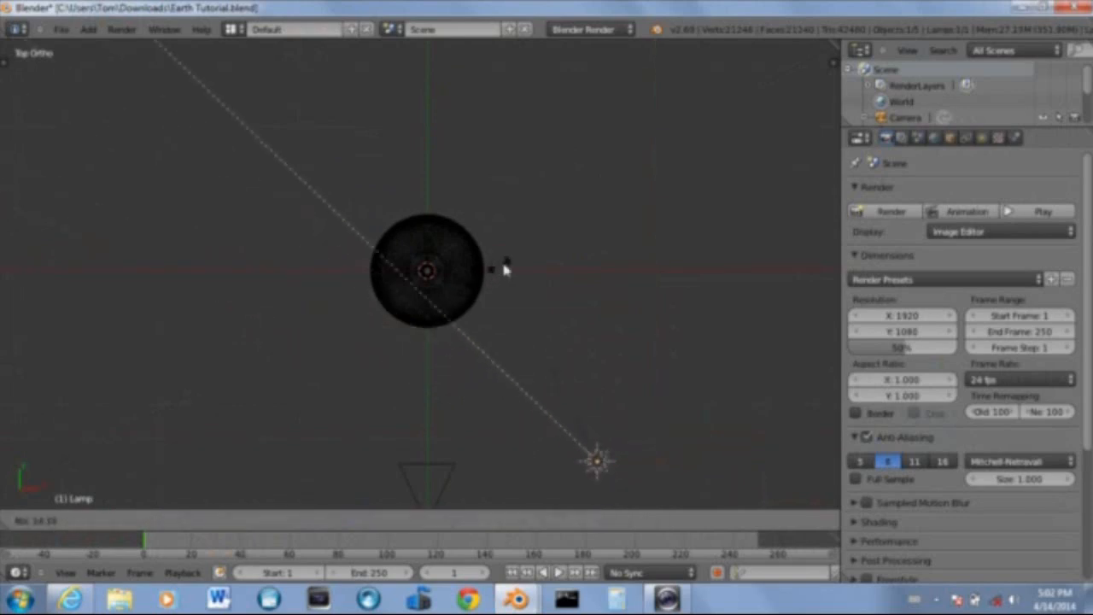
click(510, 264)
middle_drag(510, 264, 506, 195)
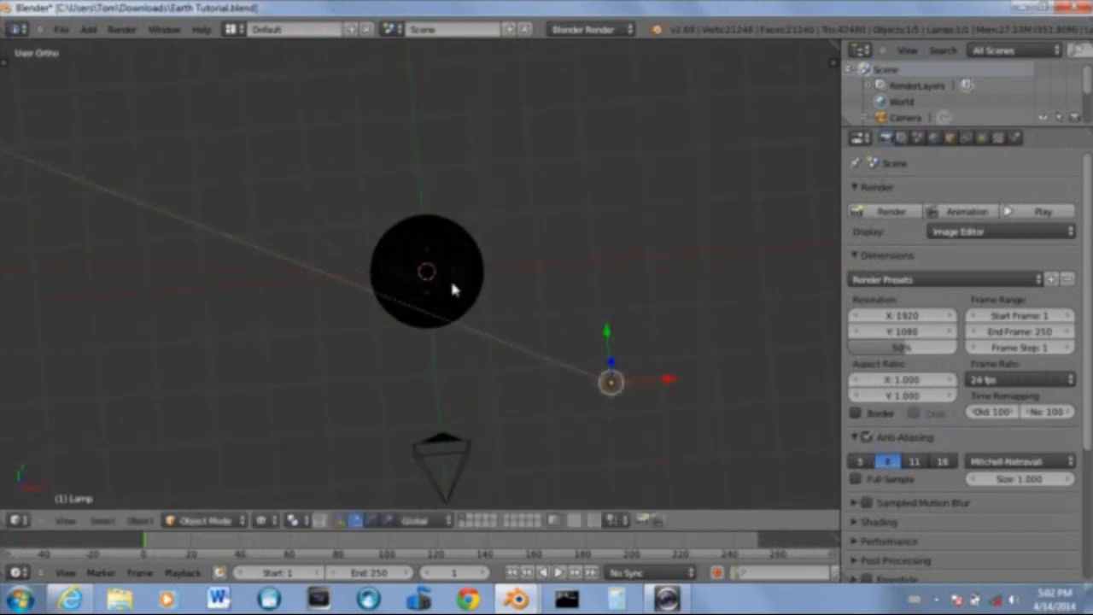
key(KP_7)
key(t)
key(t)
key(r)
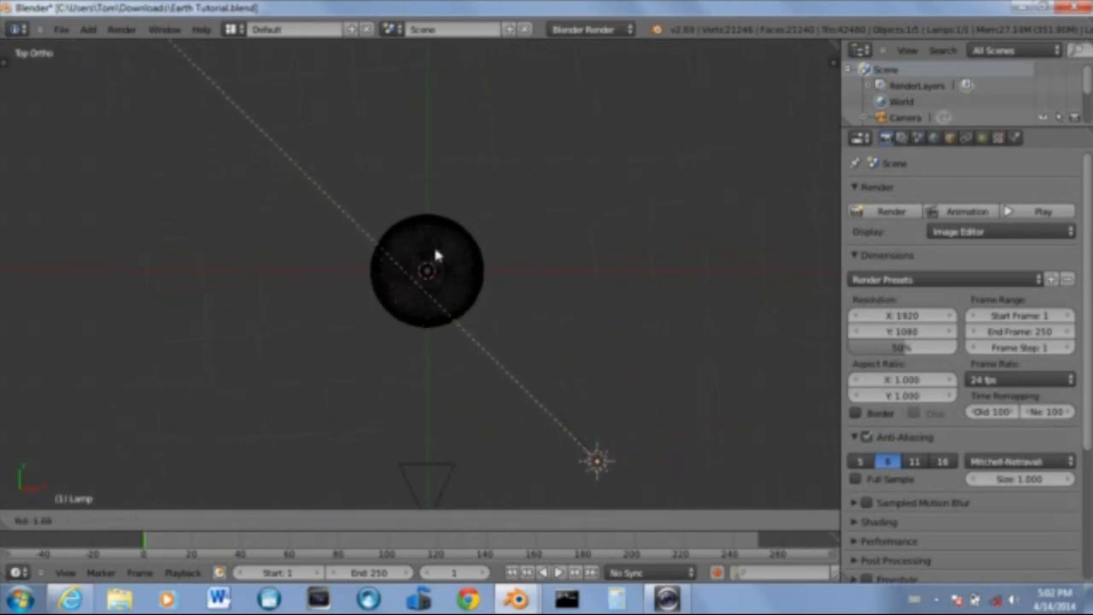
click(527, 351)
middle_drag(535, 293, 520, 237)
key(KP_7)
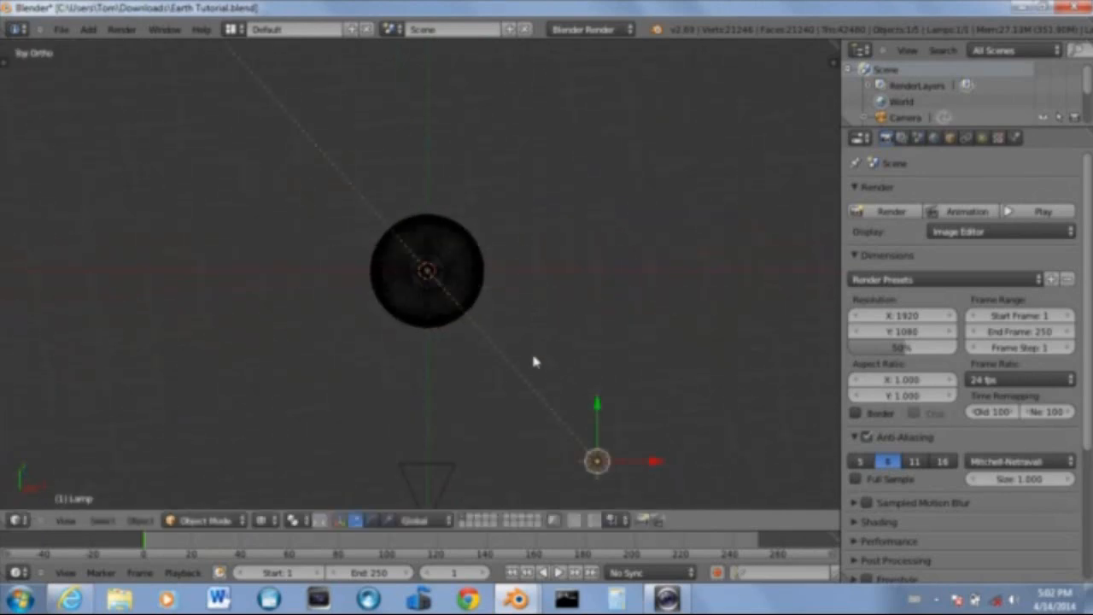
Lower the sun lamp in the front view, aim it at the Earth's centre, and render the scene
key(KP_1)
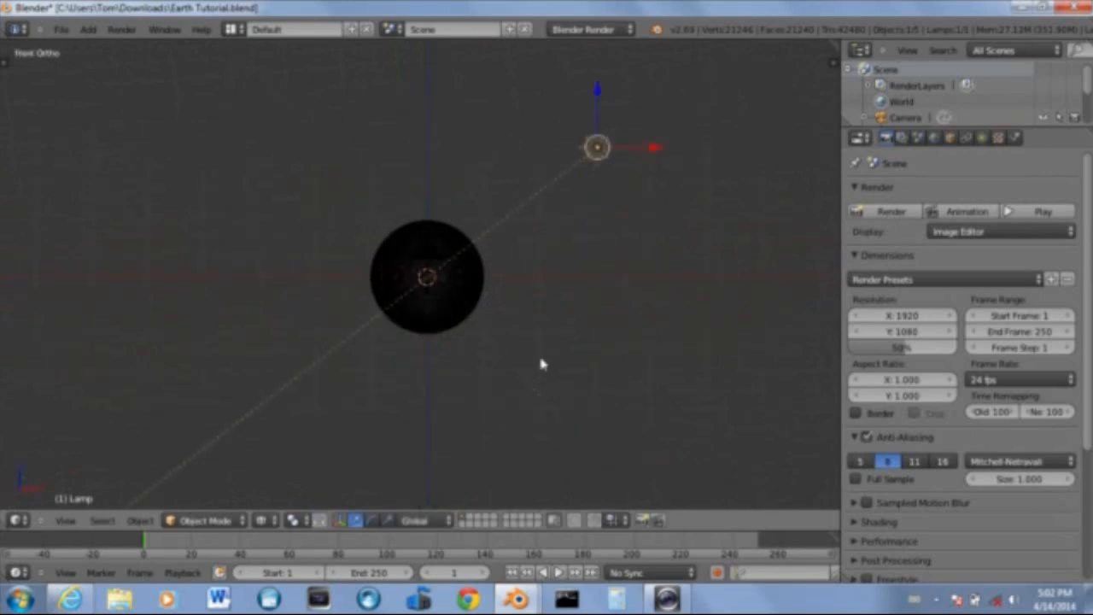
scroll(586, 193, up, 2)
key(g)
key(z)
click(601, 235)
key(r)
click(526, 255)
key(g)
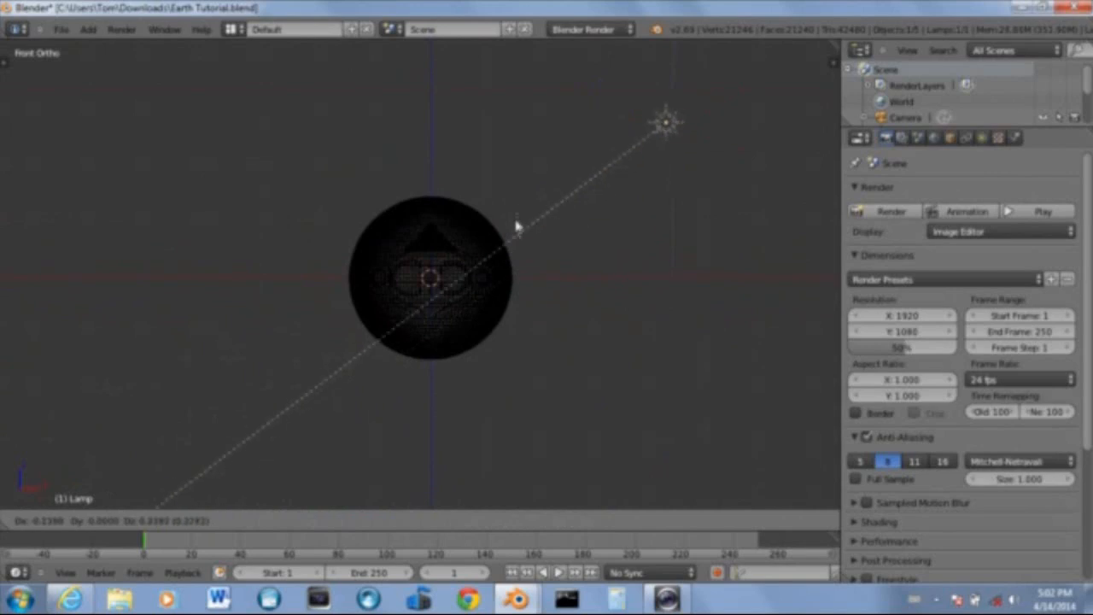
click(516, 212)
key(F12)
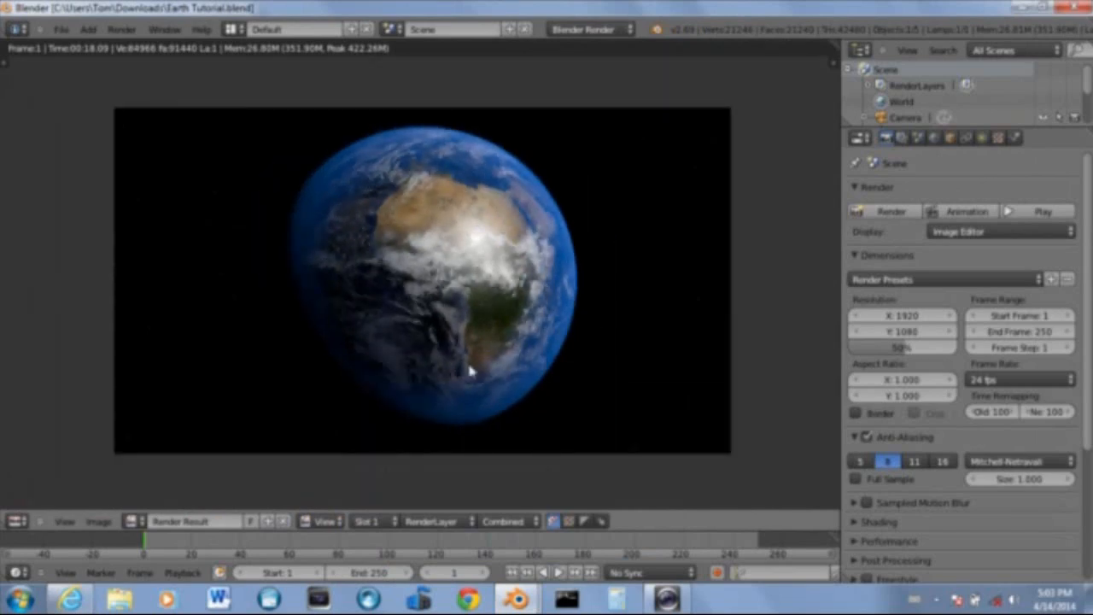
Close the render and inspect the outer atmosphere sphere's material and Fresnel transparency settings in the New Earth file
key(Escape)
mouse_move(517, 598)
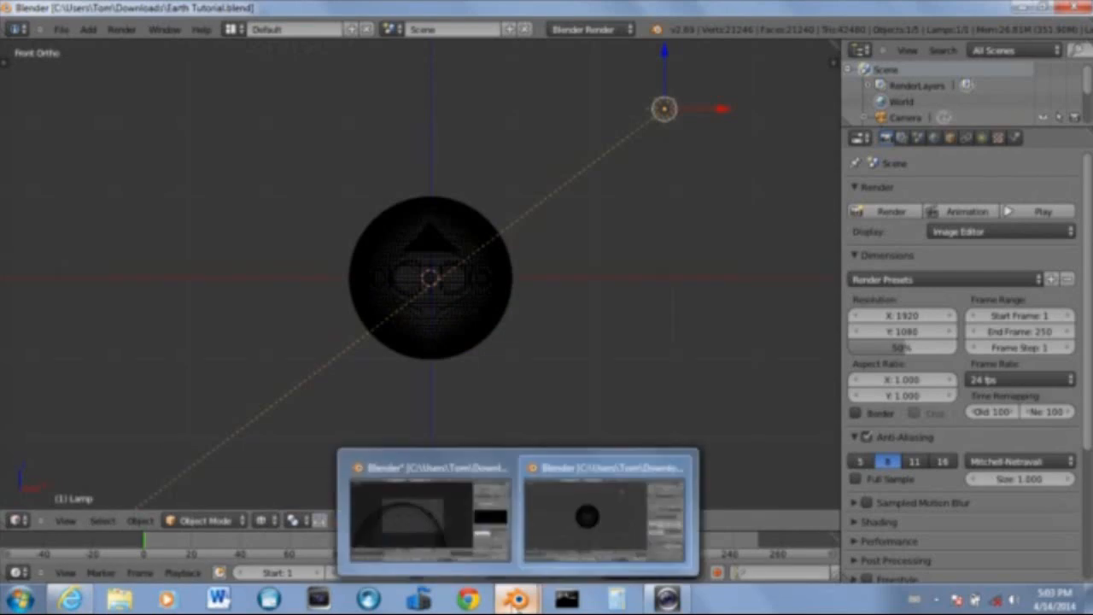
click(424, 517)
right_click(476, 206)
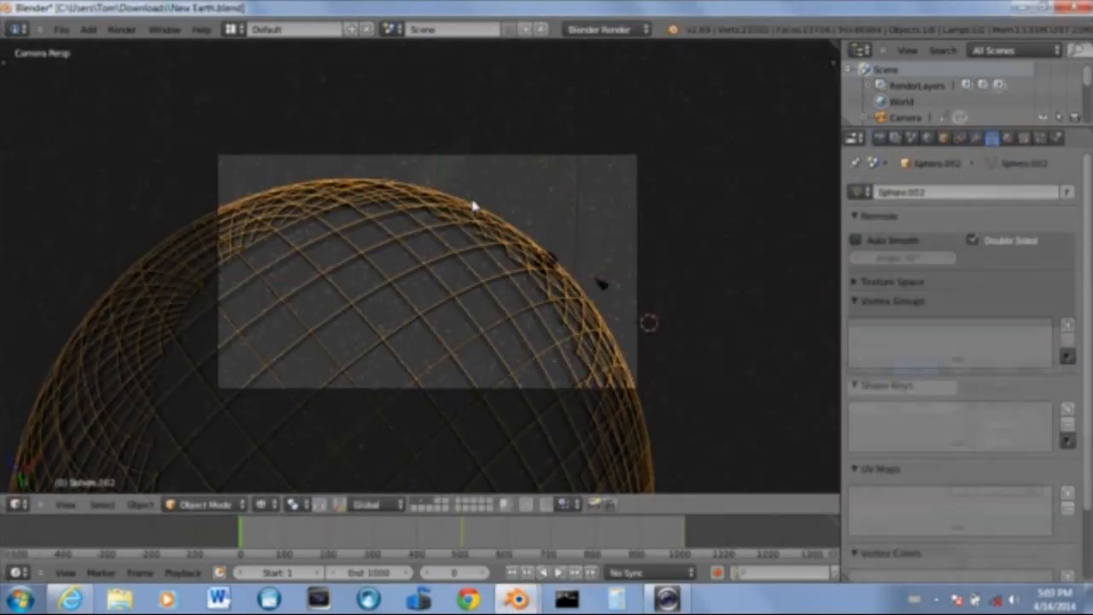
click(1009, 137)
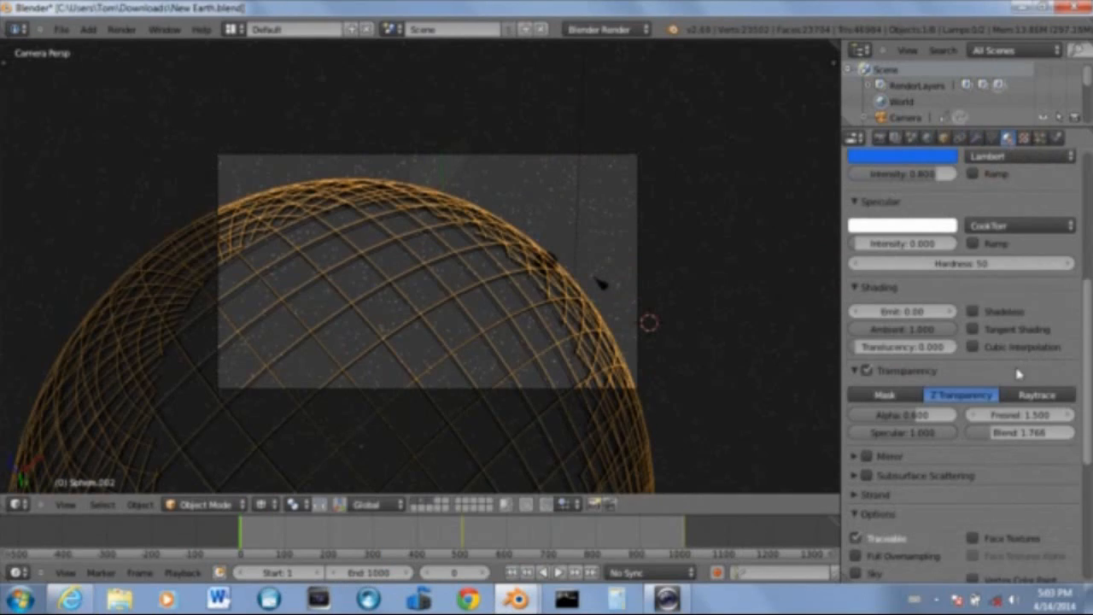
scroll(1018, 373, up, 5)
scroll(1018, 374, down, 3)
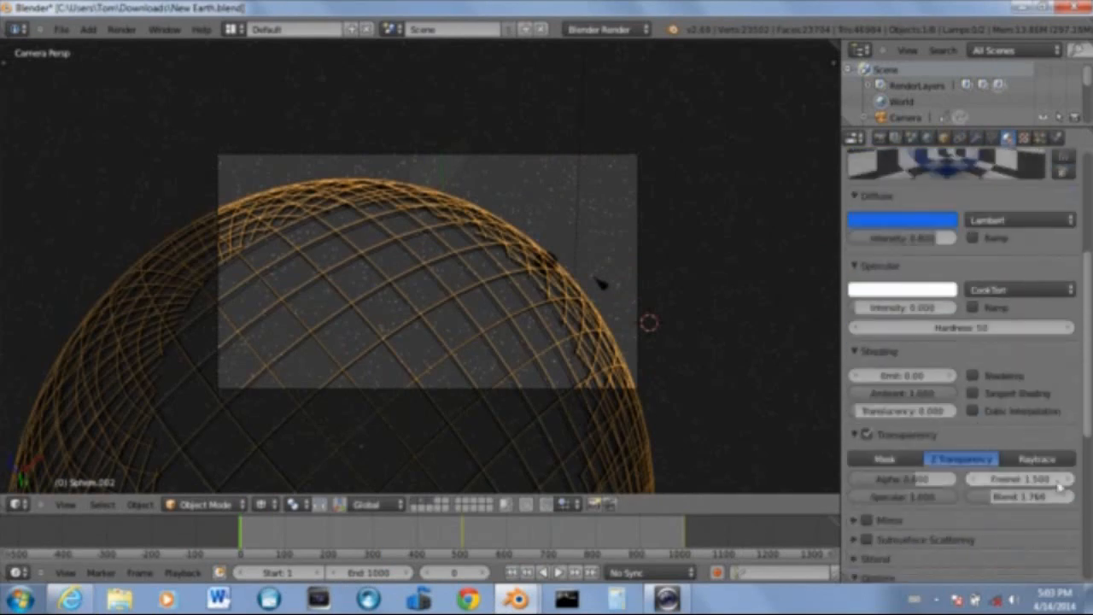
scroll(1039, 513, up, 6)
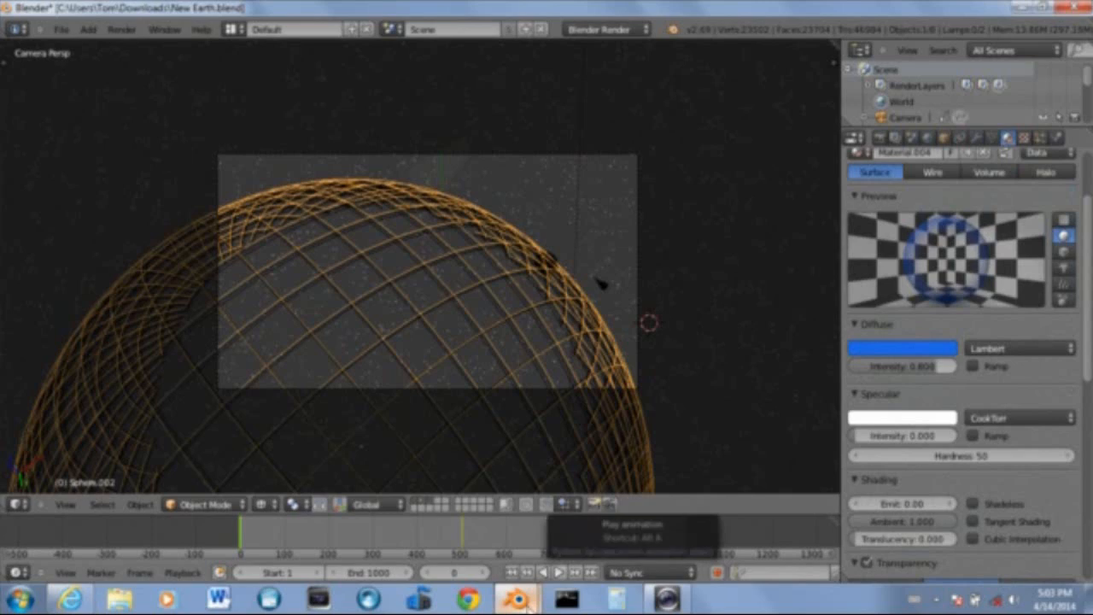
Back in the Earth Tutorial file, select the outer atmosphere sphere and edit the Fresnel blend value of its Z Transparency material
mouse_move(517, 598)
click(549, 508)
scroll(972, 461, up, 3)
right_click(459, 203)
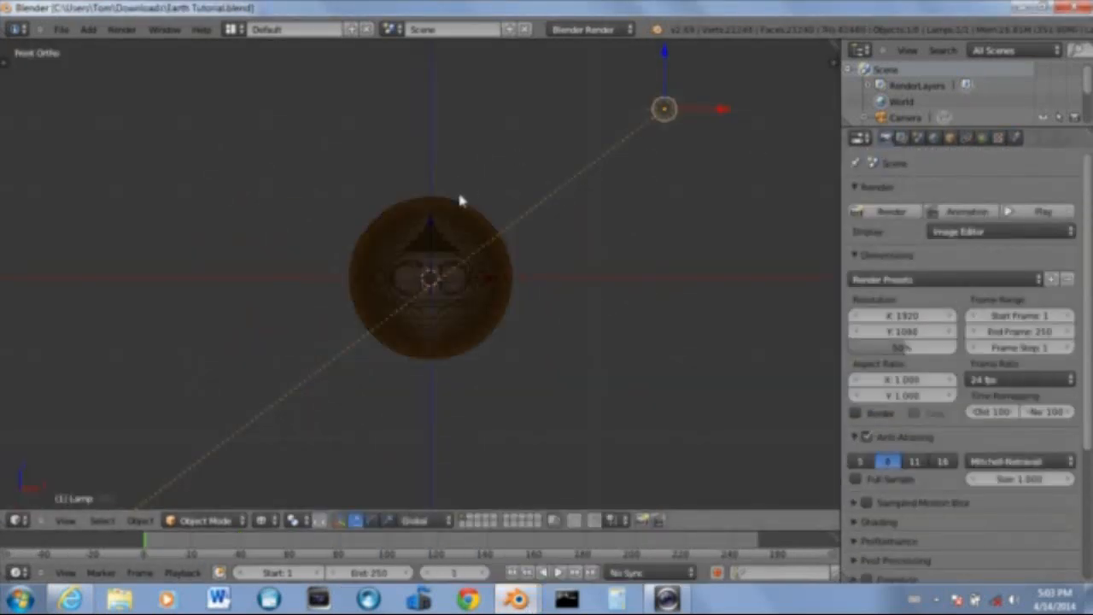
click(1014, 138)
scroll(1060, 282, up, 6)
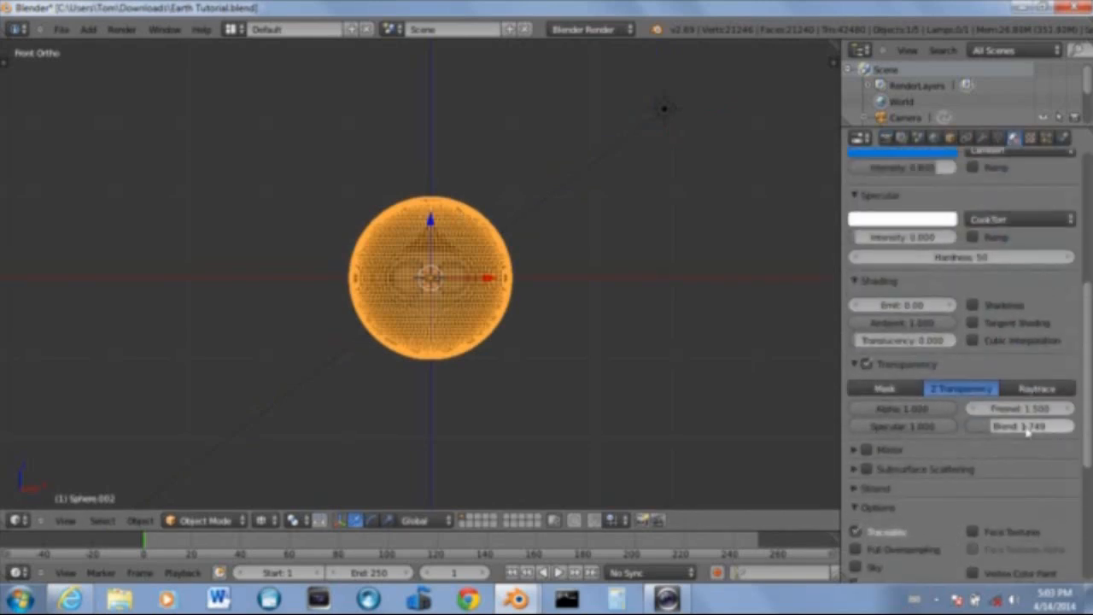
click(1028, 427)
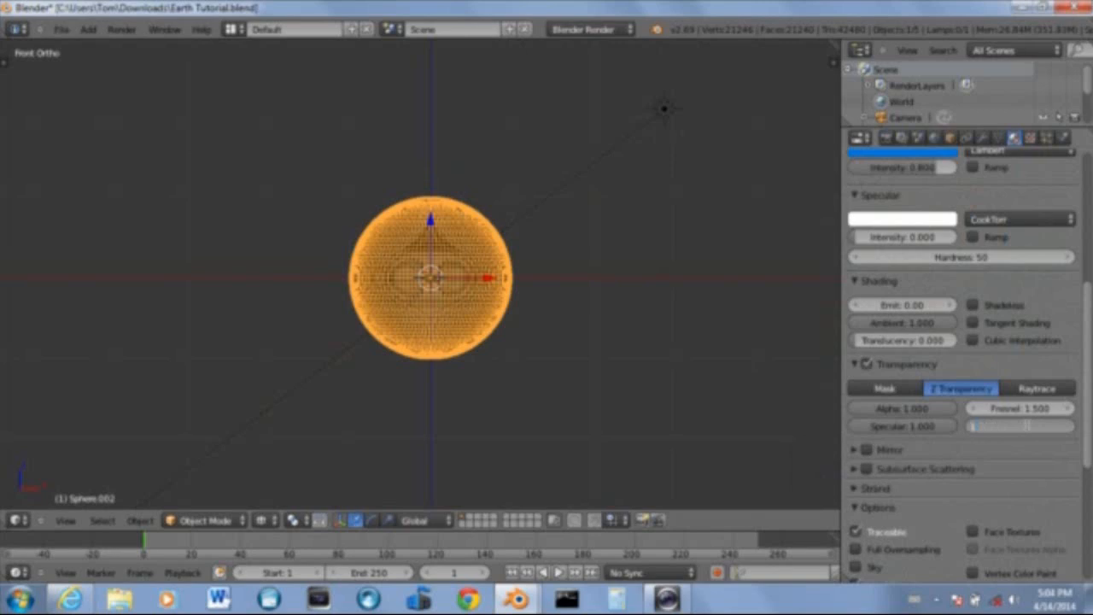
key(Return)
scroll(1029, 433, up, 6)
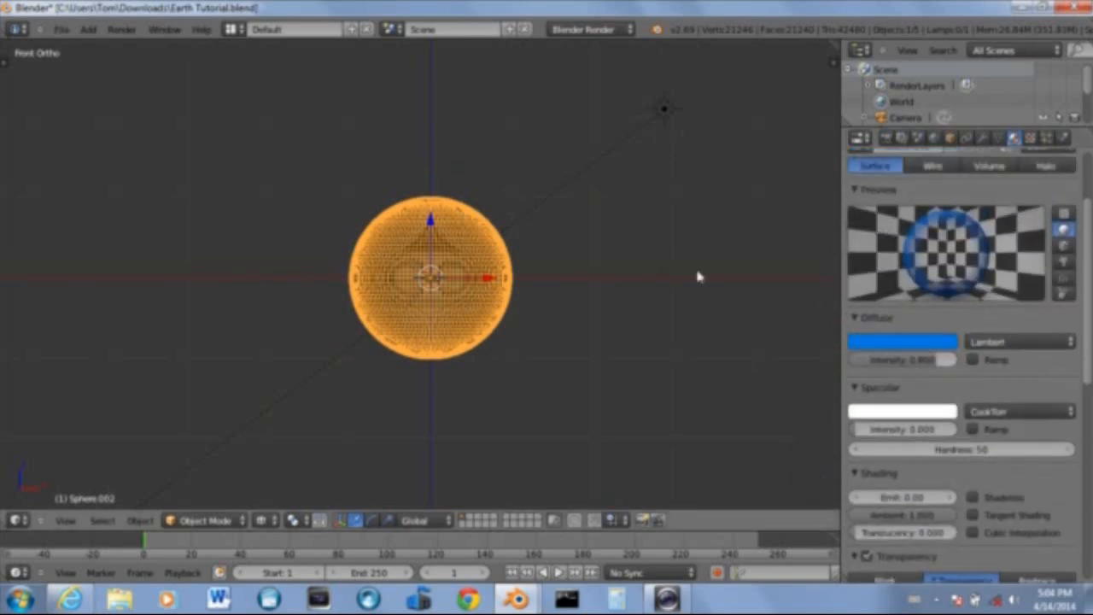
Save the Earth Tutorial file, overwriting the existing version
scroll(564, 307, up, 7)
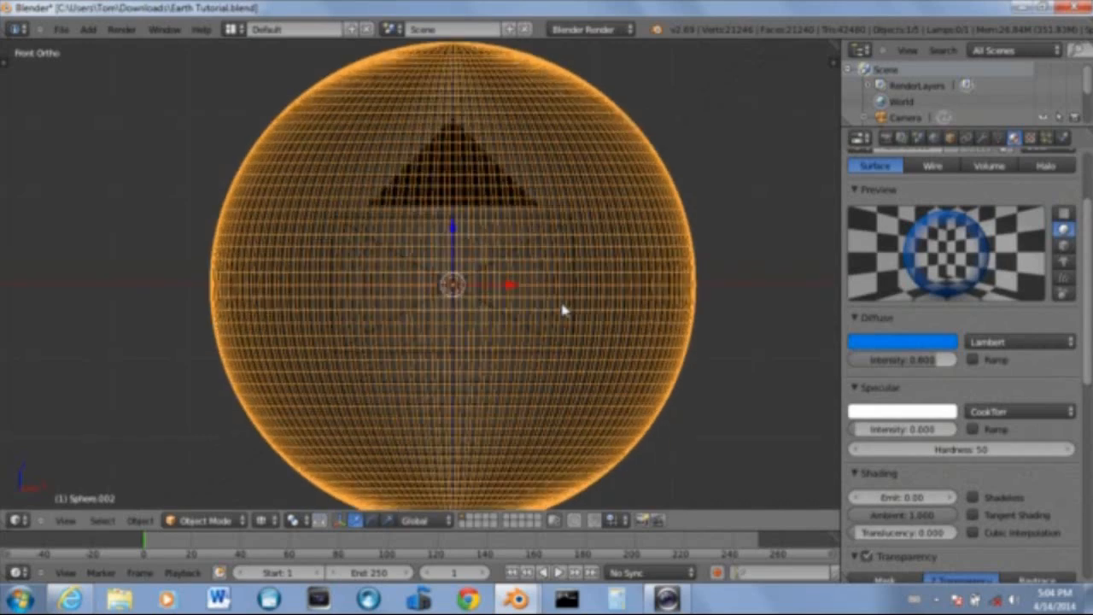
scroll(547, 306, down, 5)
scroll(435, 283, up, 4)
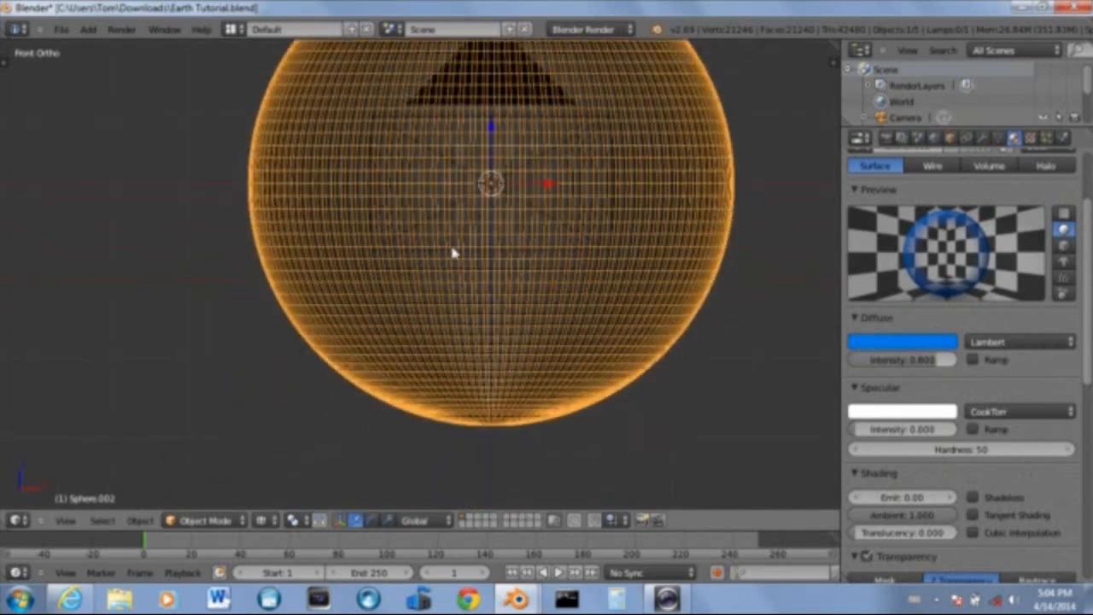
key(ctrl+s)
click(424, 338)
scroll(476, 321, down, 3)
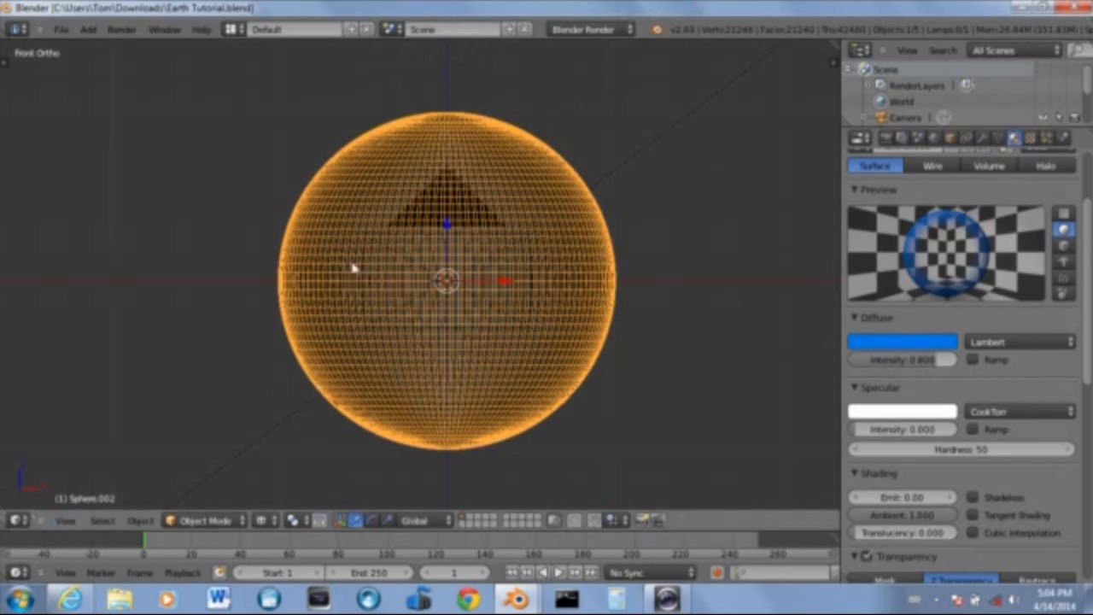
Examine the Earth through the camera, and inspect the inner Earth sphere's material in the New Earth file for comparison
key(KP_0)
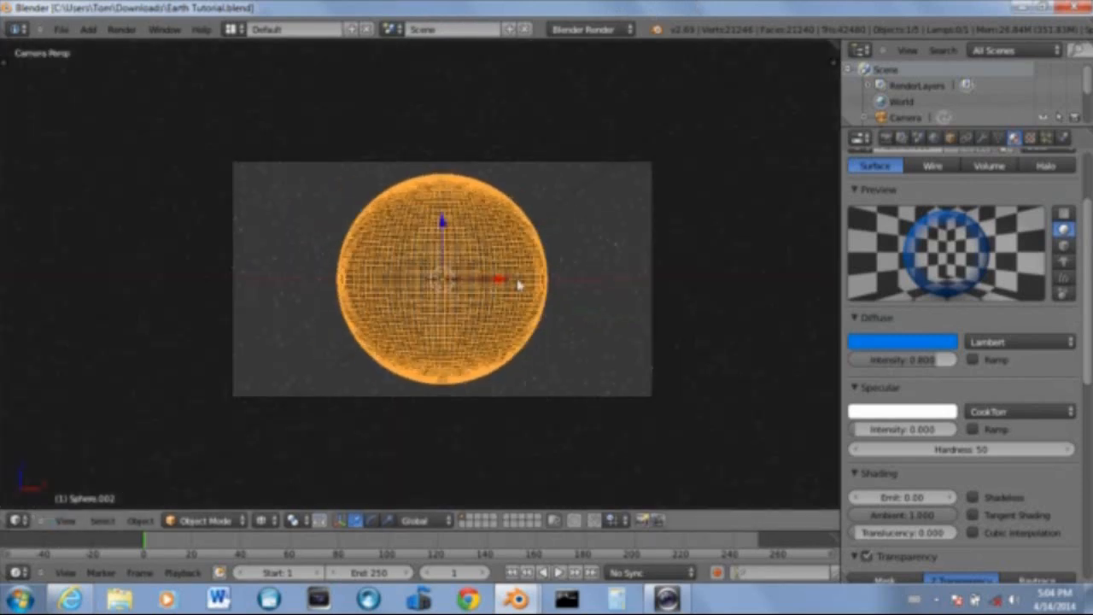
right_click(444, 398)
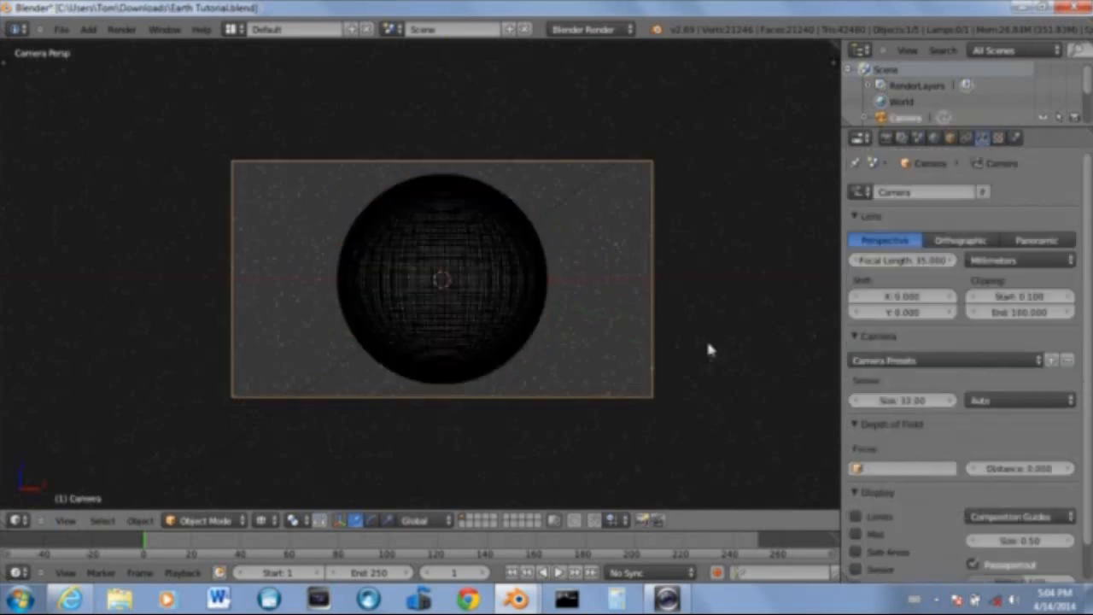
scroll(404, 299, up, 6)
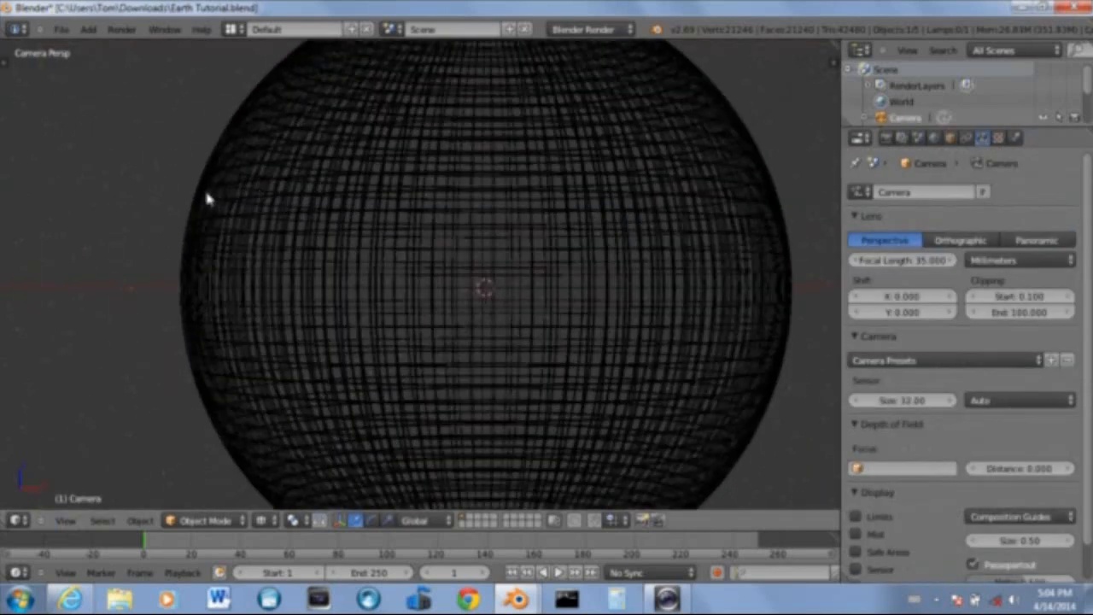
right_click(206, 189)
mouse_move(516, 598)
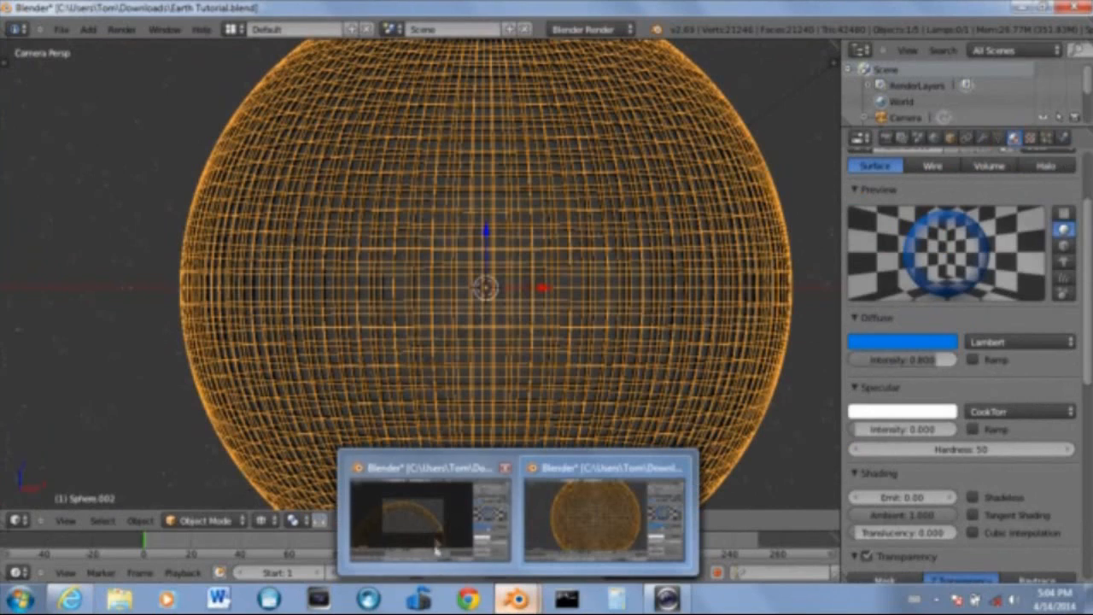
mouse_move(435, 544)
click(436, 543)
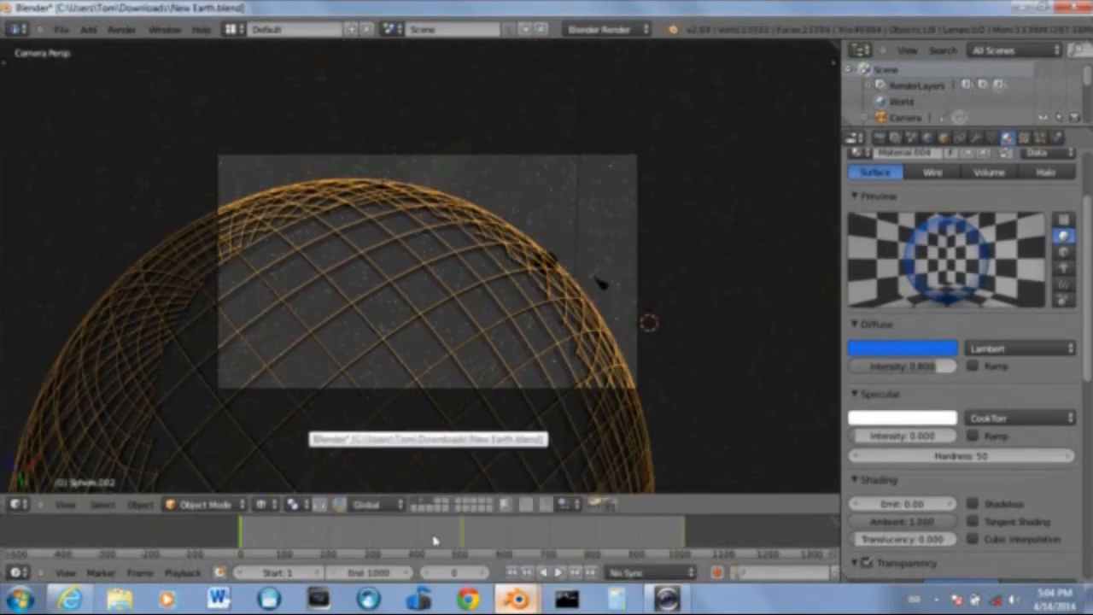
right_click(466, 248)
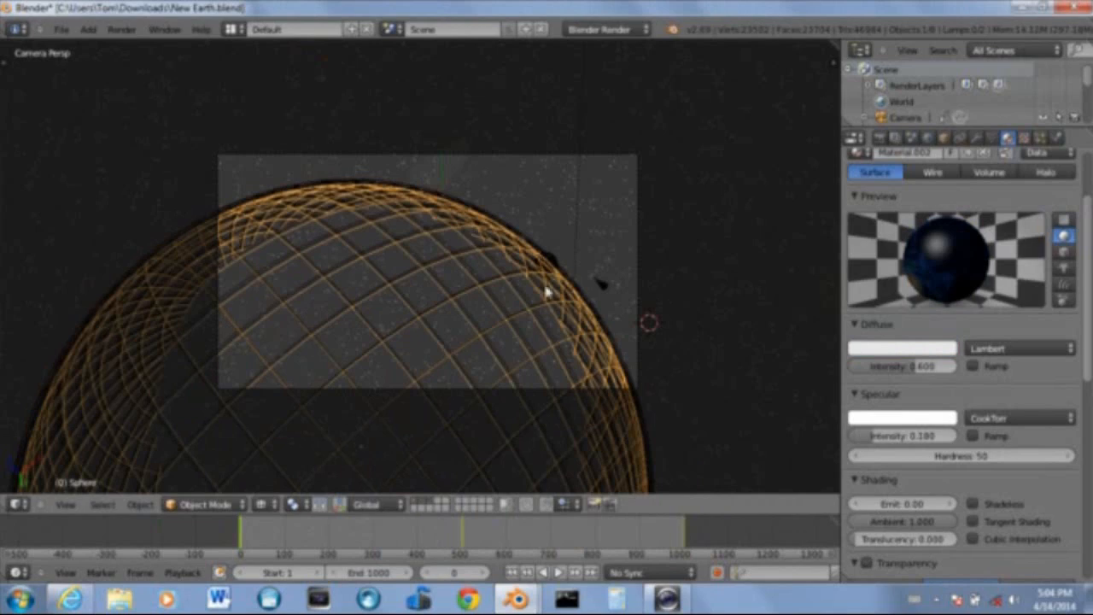
Return to the Earth Tutorial file, look through the camera and select it to check its framing and lens settings
mouse_move(517, 600)
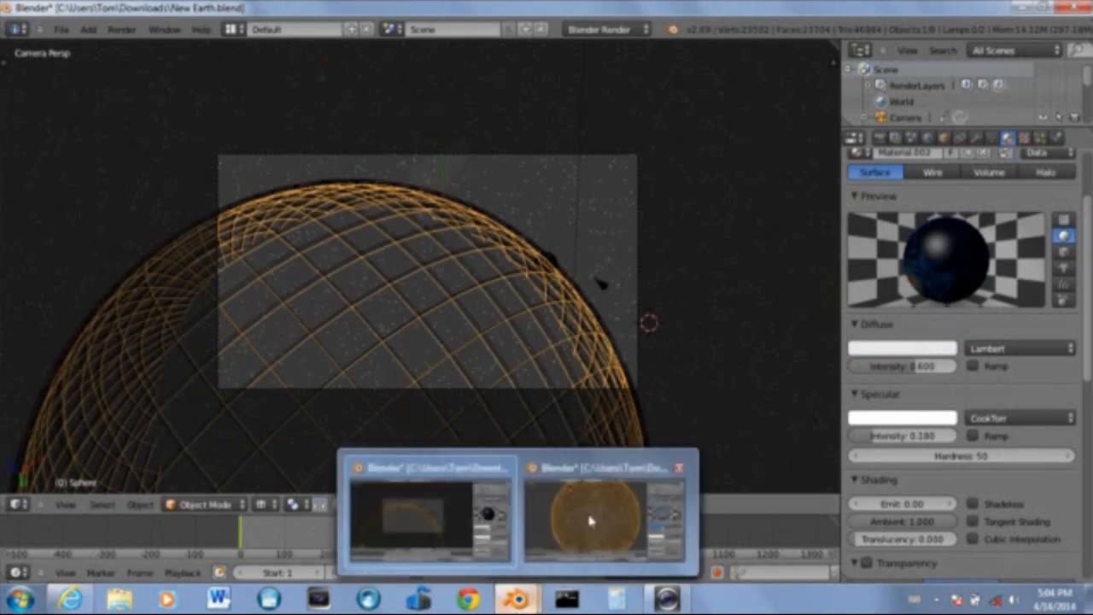
click(608, 523)
key(KP_0)
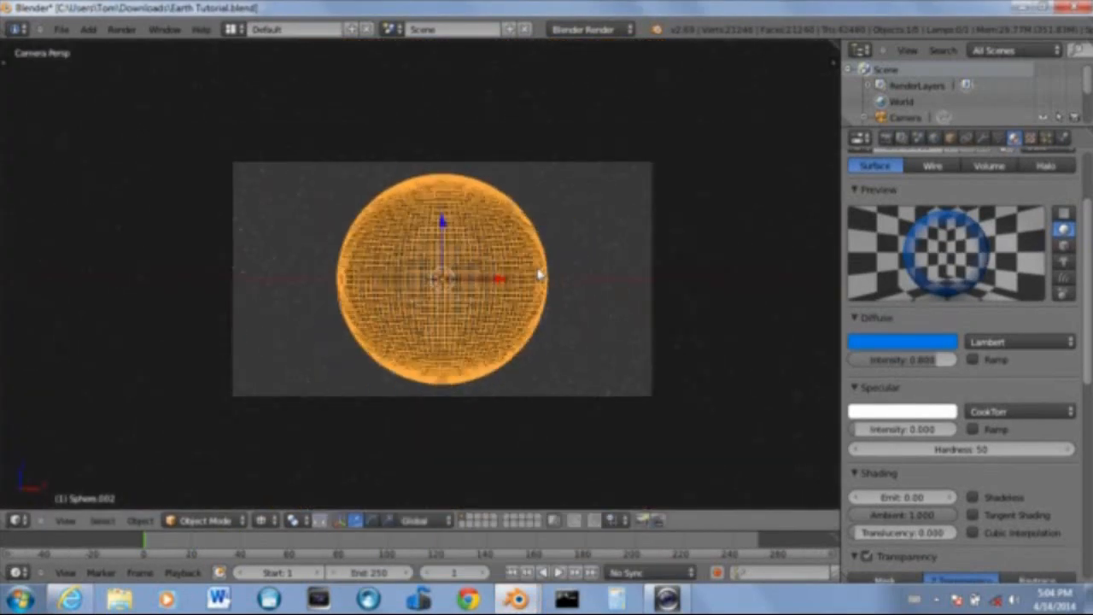
scroll(498, 392, up, 2)
scroll(479, 410, down, 1)
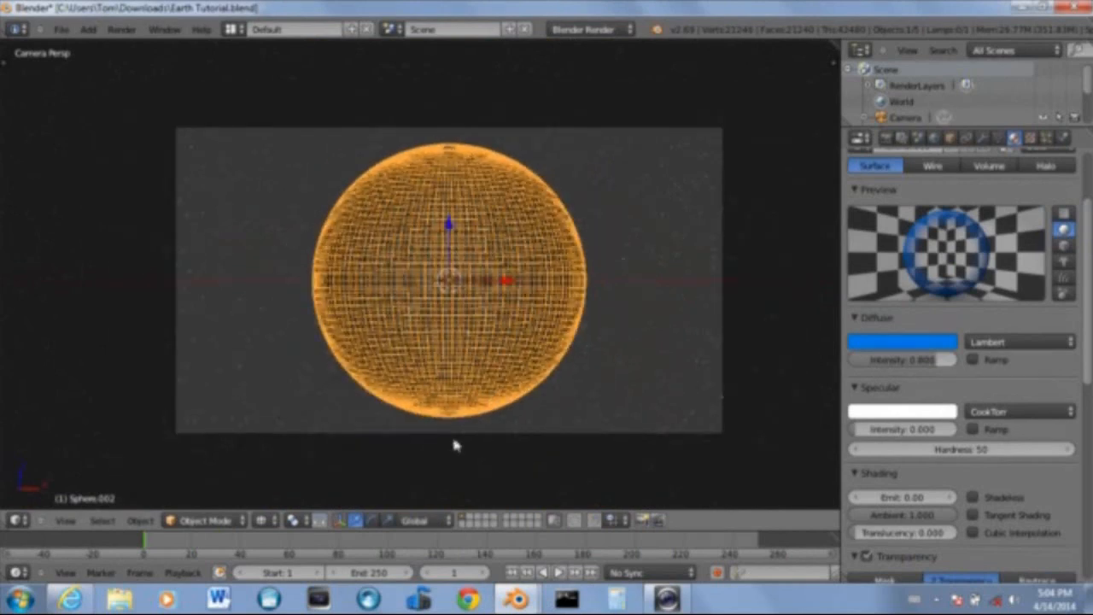
right_click(452, 434)
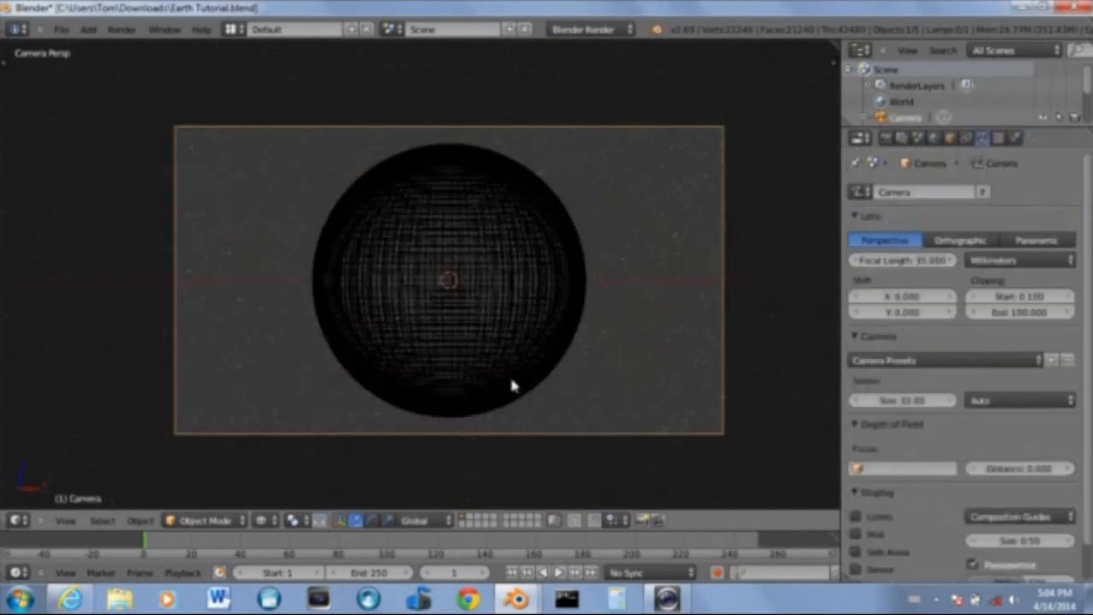
Select the atmosphere sphere in the top view and display its transform and dimension properties
key(KP_7)
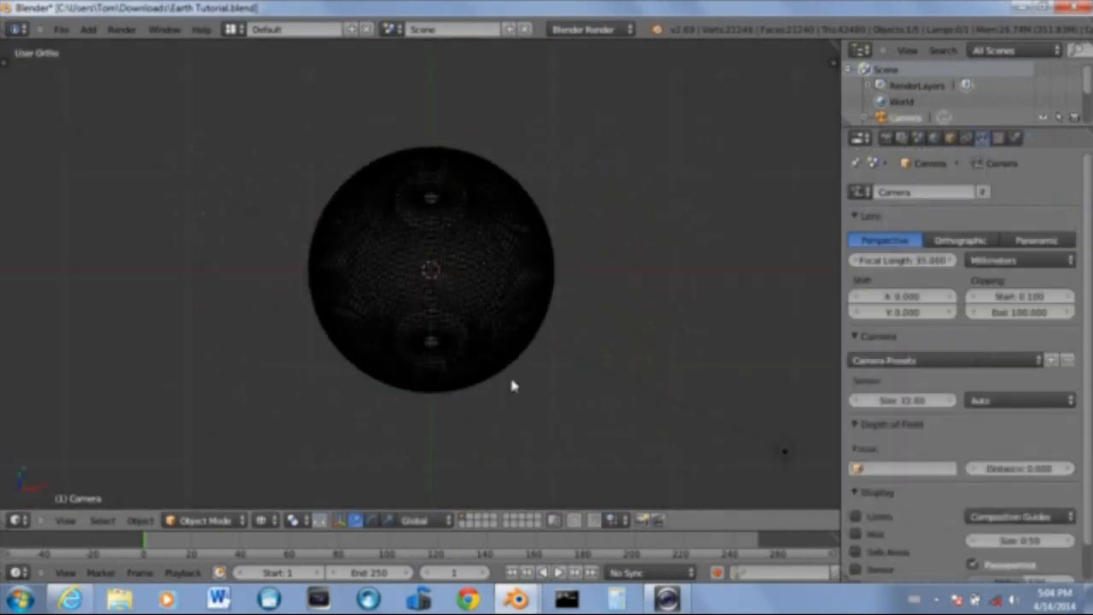
scroll(442, 312, up, 5)
scroll(446, 301, down, 1)
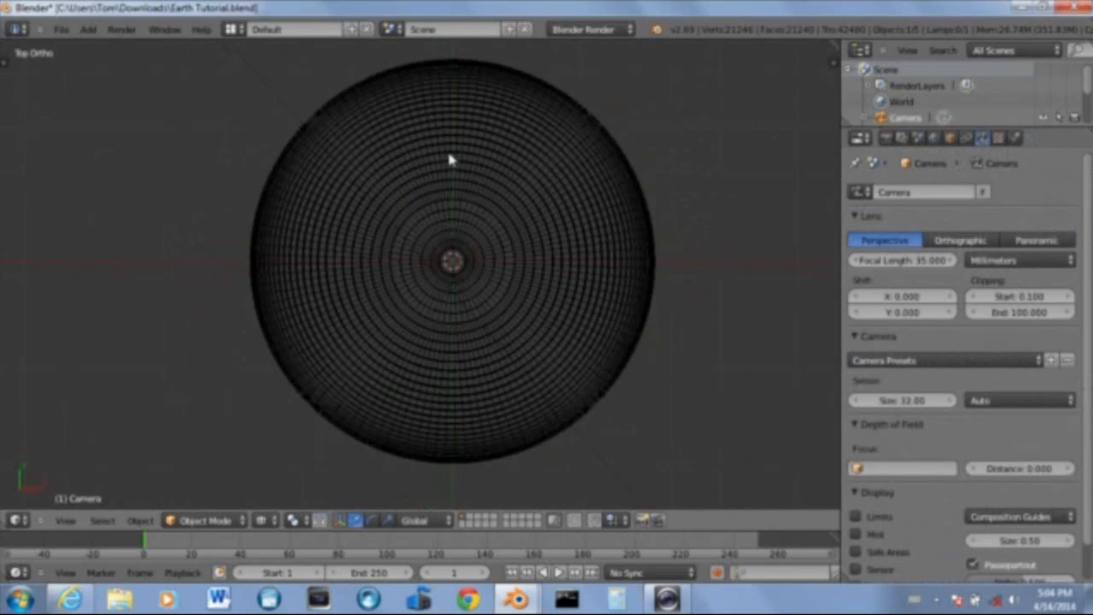
right_click(452, 176)
scroll(488, 212, down, 2)
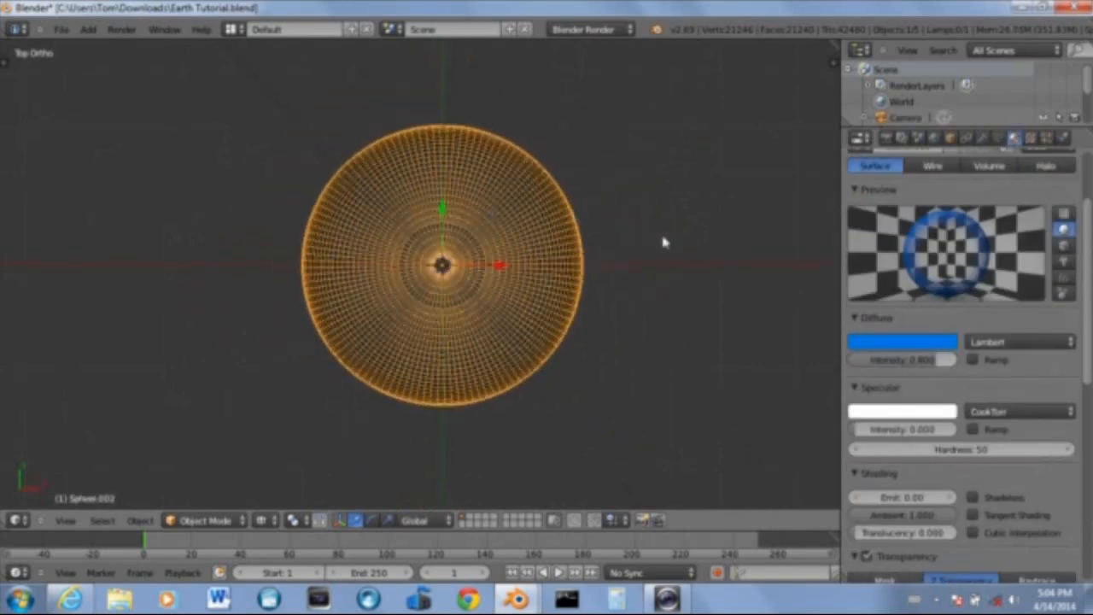
key(n)
scroll(768, 435, down, 5)
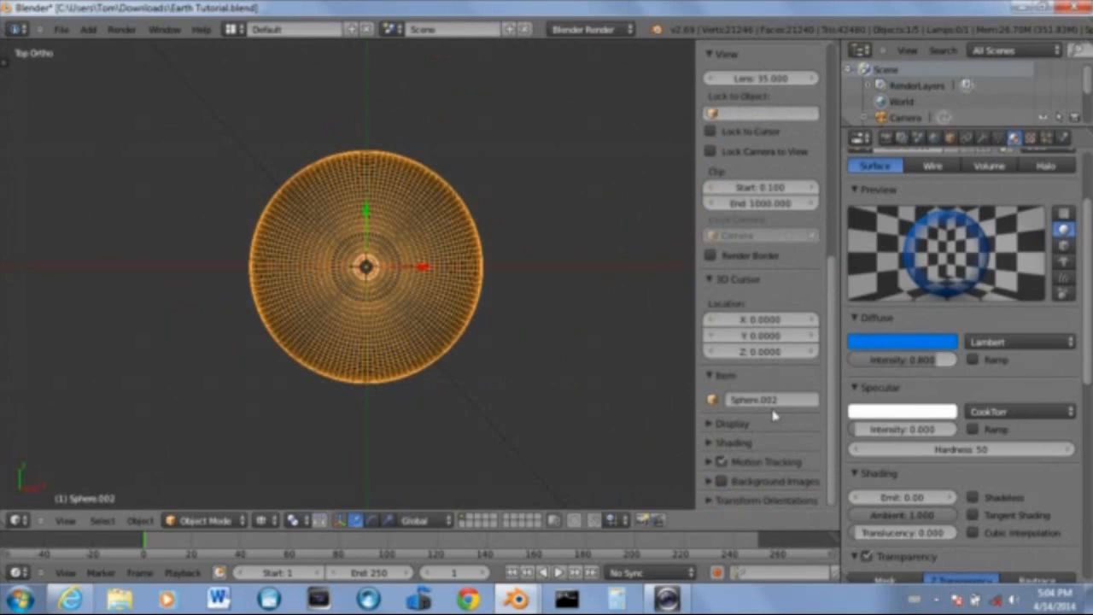
scroll(774, 415, up, 5)
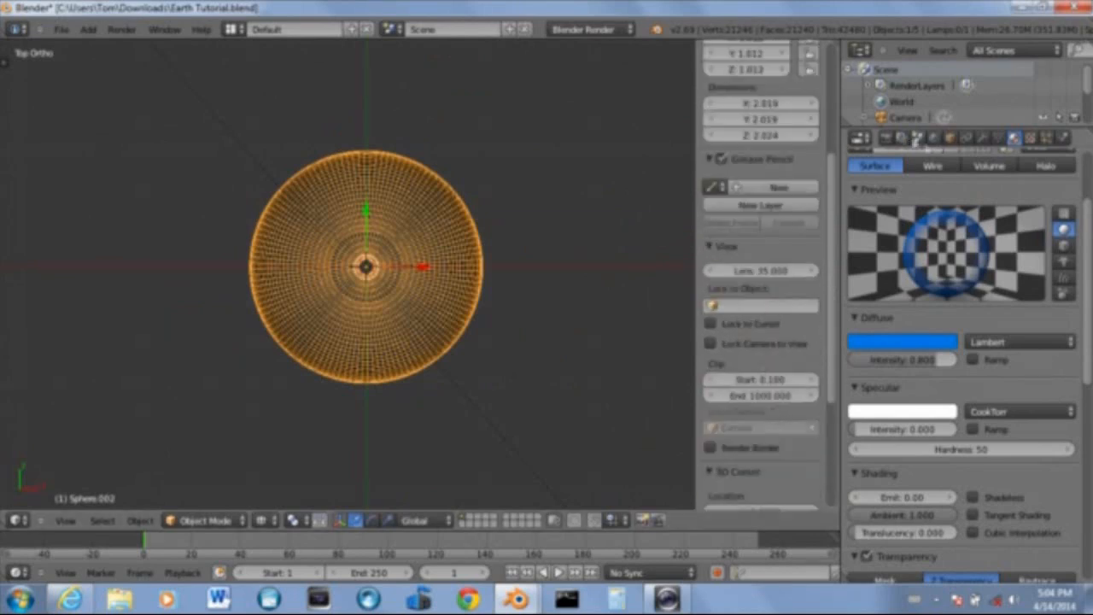
Change the scene's measurement units to Imperial after trying Metric
click(916, 137)
click(963, 301)
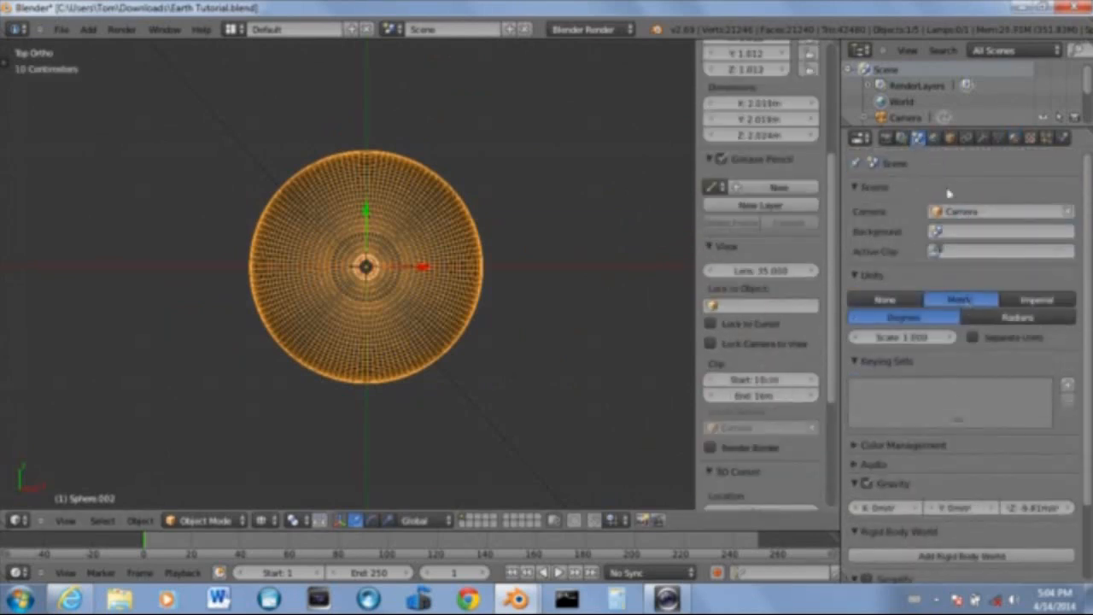
click(1035, 299)
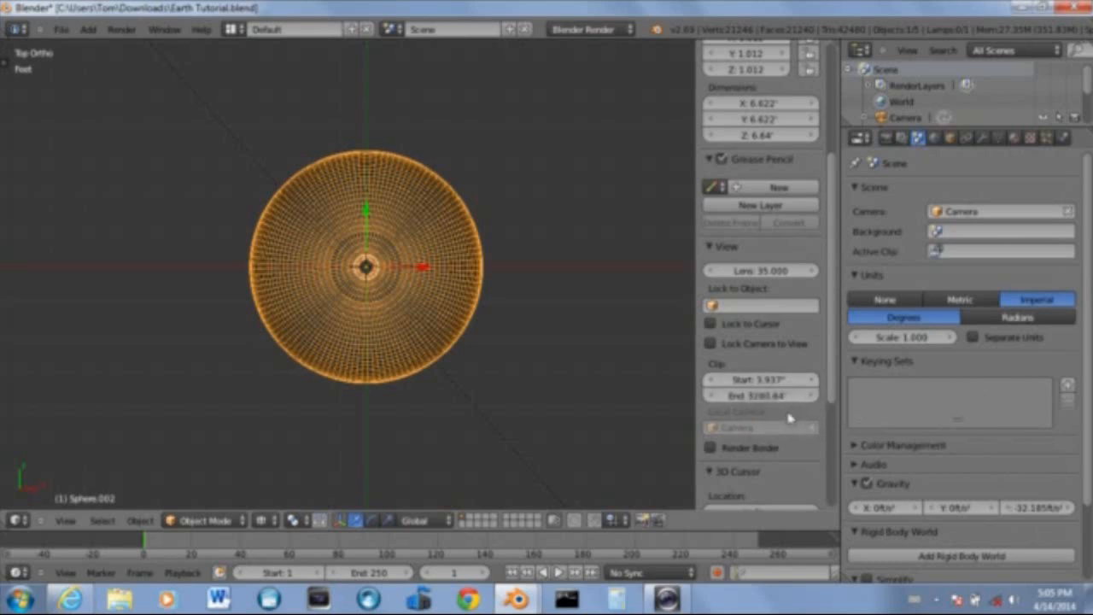
Review the atmosphere sphere's scale and dimensions in imperial units, and hide its properties again
scroll(786, 416, down, 3)
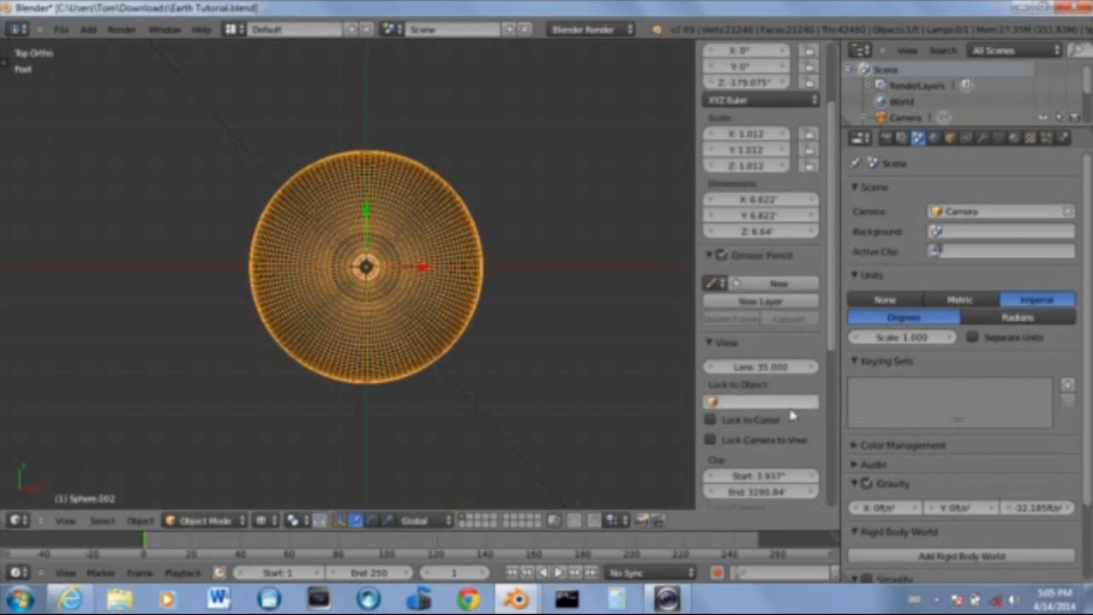
scroll(782, 415, down, 3)
scroll(781, 415, up, 9)
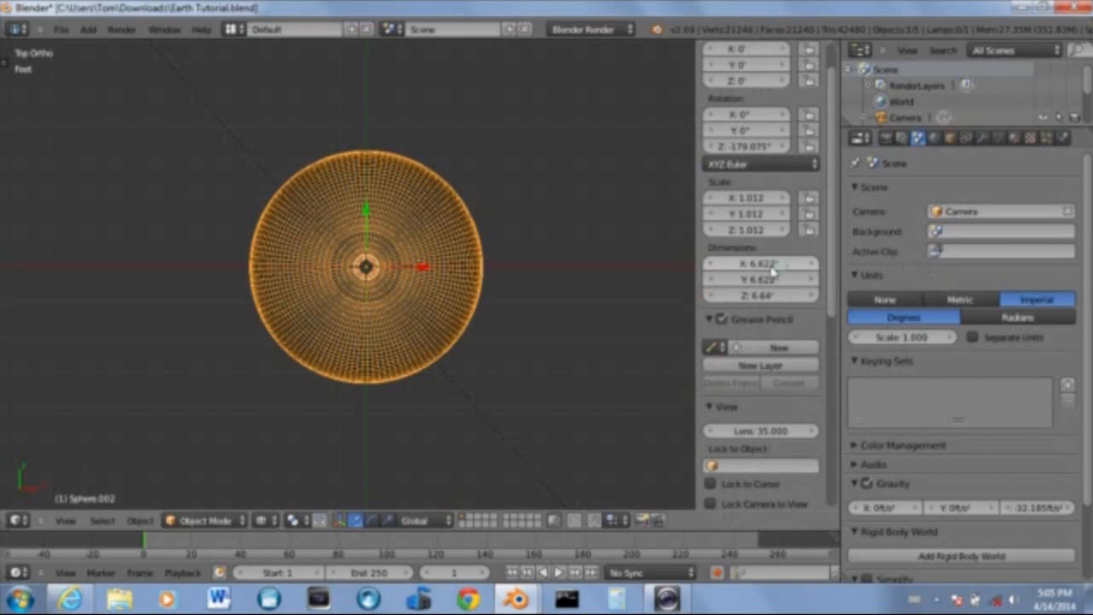
key(n)
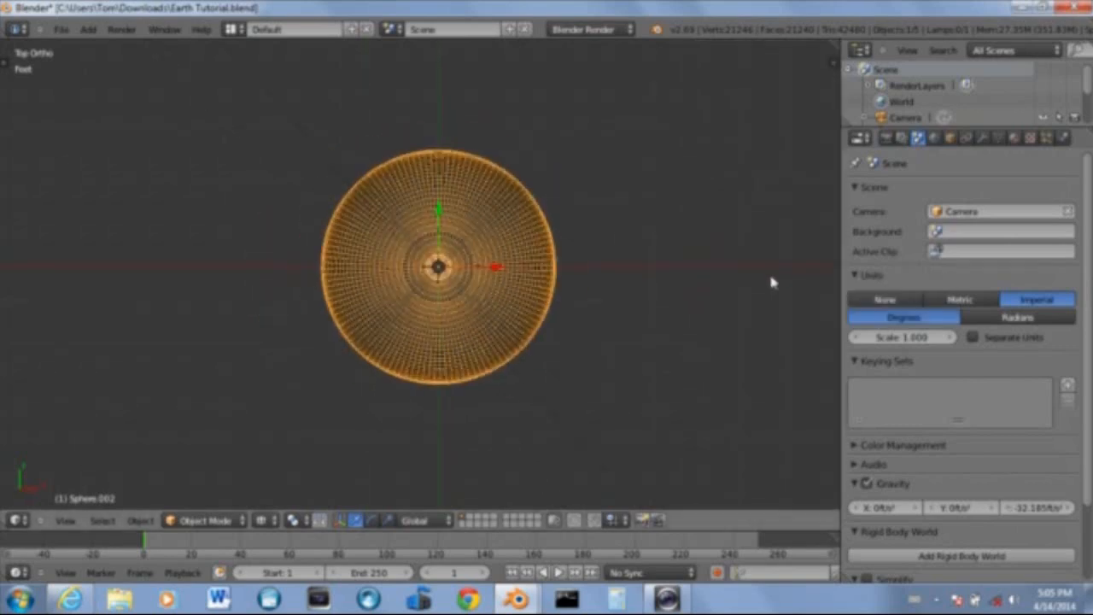
Examine the gap between the nested Earth, cloud and atmosphere spheres closely at their outer edge in the top view
scroll(581, 284, down, 4)
scroll(581, 285, up, 3)
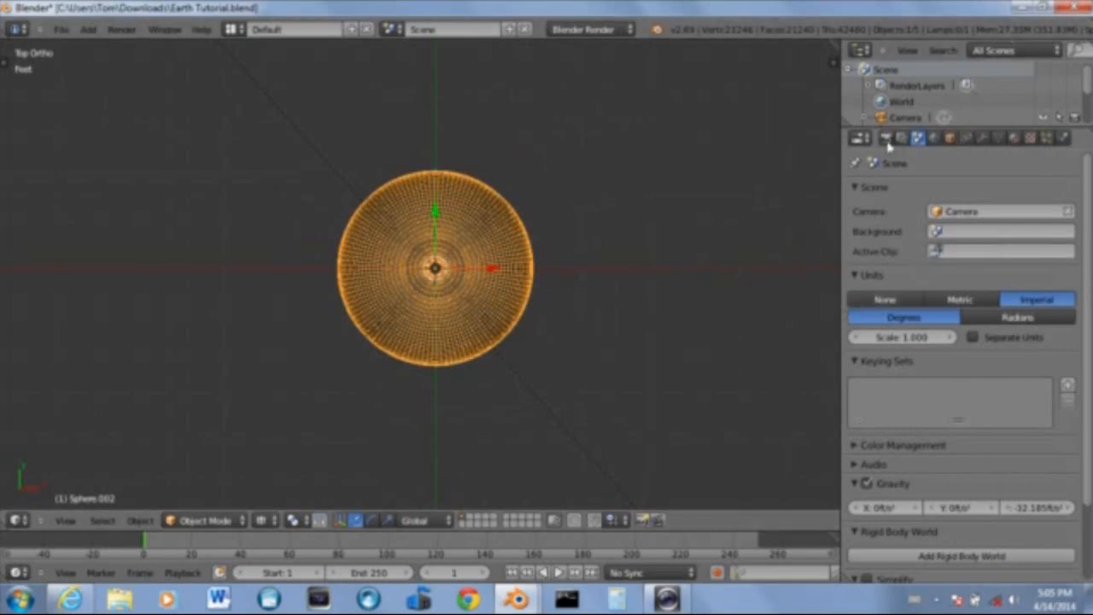
scroll(646, 300, down, 4)
scroll(461, 303, up, 8)
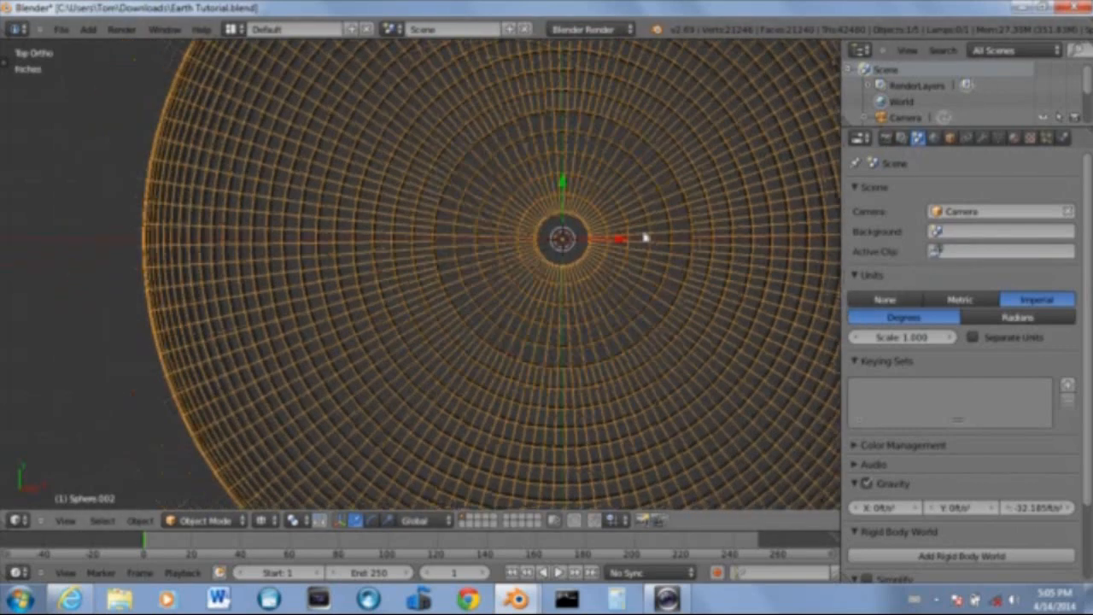
scroll(483, 241, up, 8)
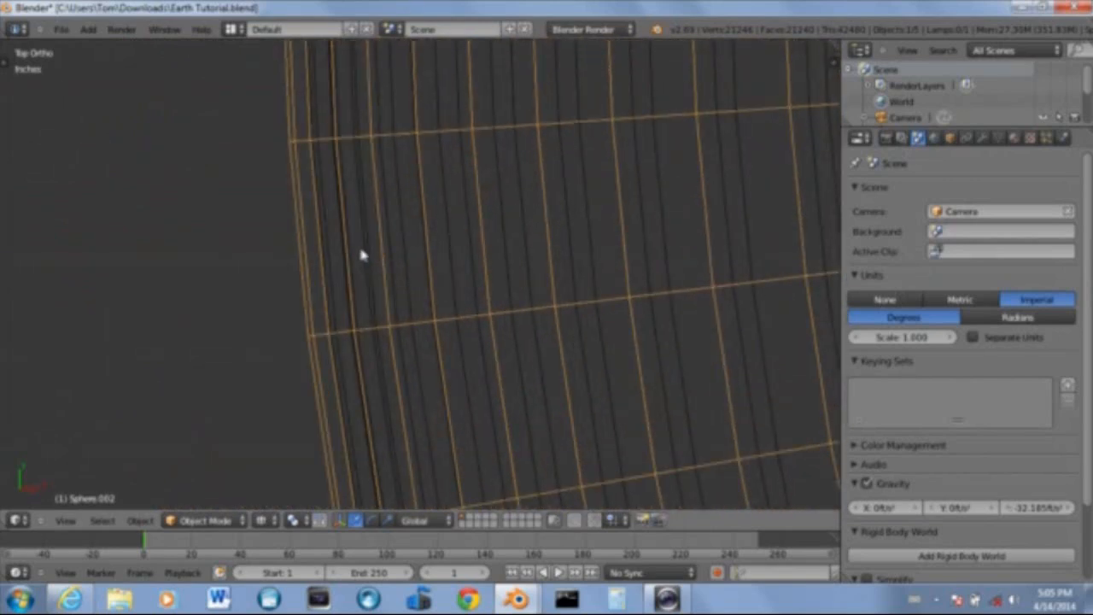
Select the Earth, cloud and atmosphere spheres together with the lamp in the top view
scroll(349, 224, down, 2)
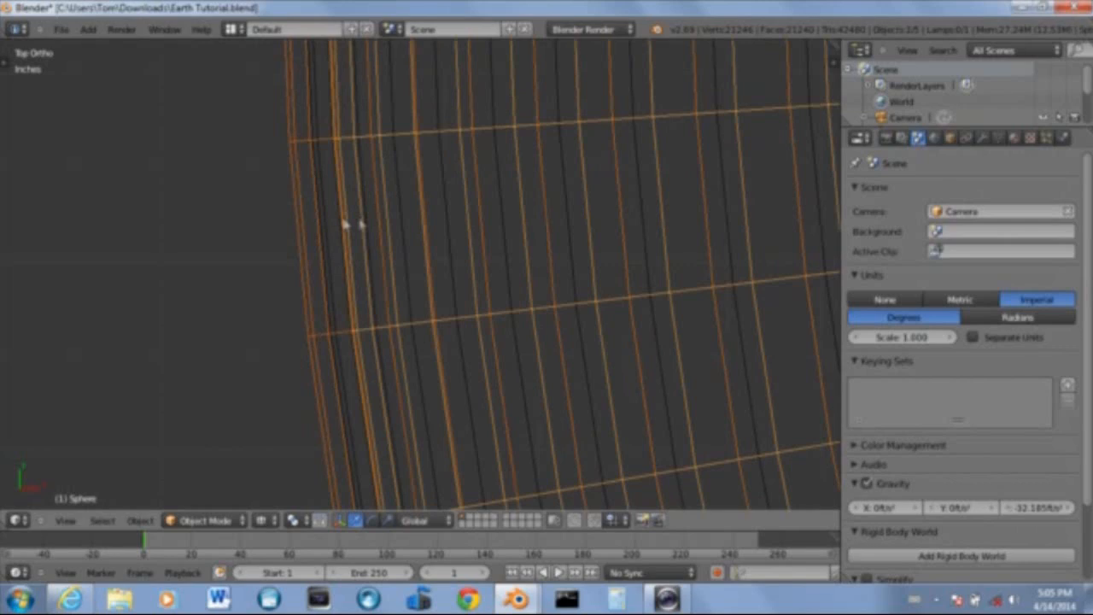
scroll(418, 273, down, 4)
scroll(628, 336, down, 5)
shift+middle_drag(645, 322, 459, 335)
scroll(422, 276, down, 4)
scroll(459, 334, down, 6)
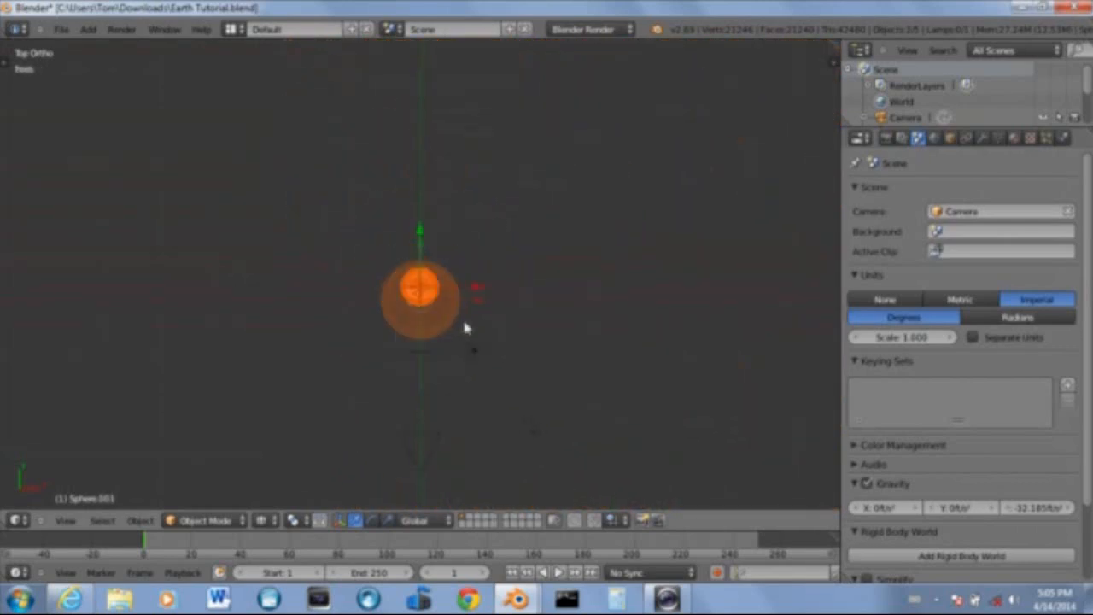
right_click(466, 339)
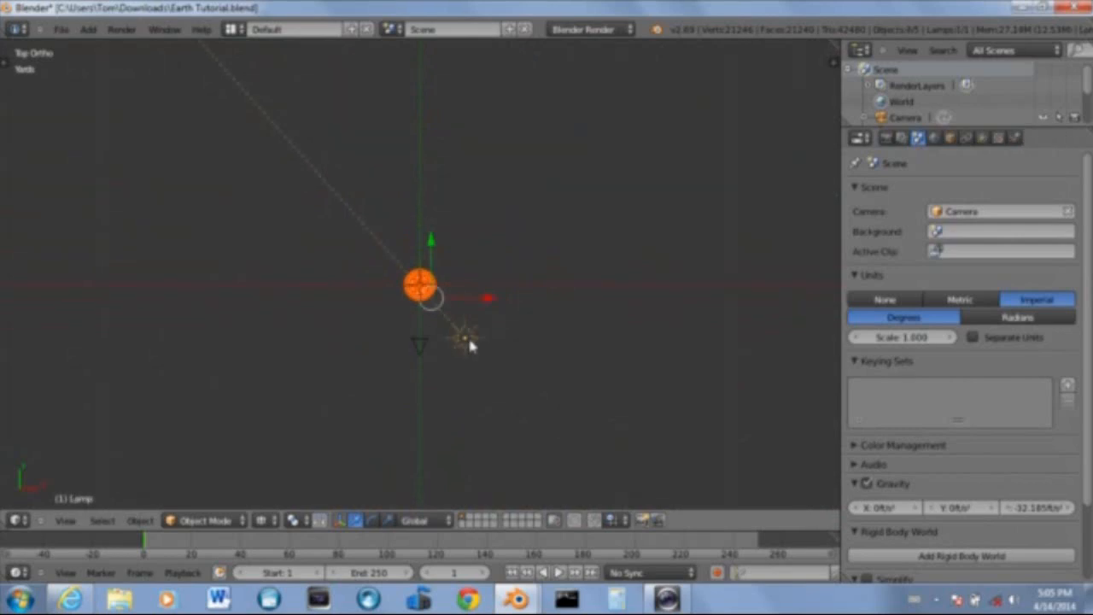
Try to scale up the three nested spheres and the lamp together, and undo the scaling
scroll(459, 329, down, 8)
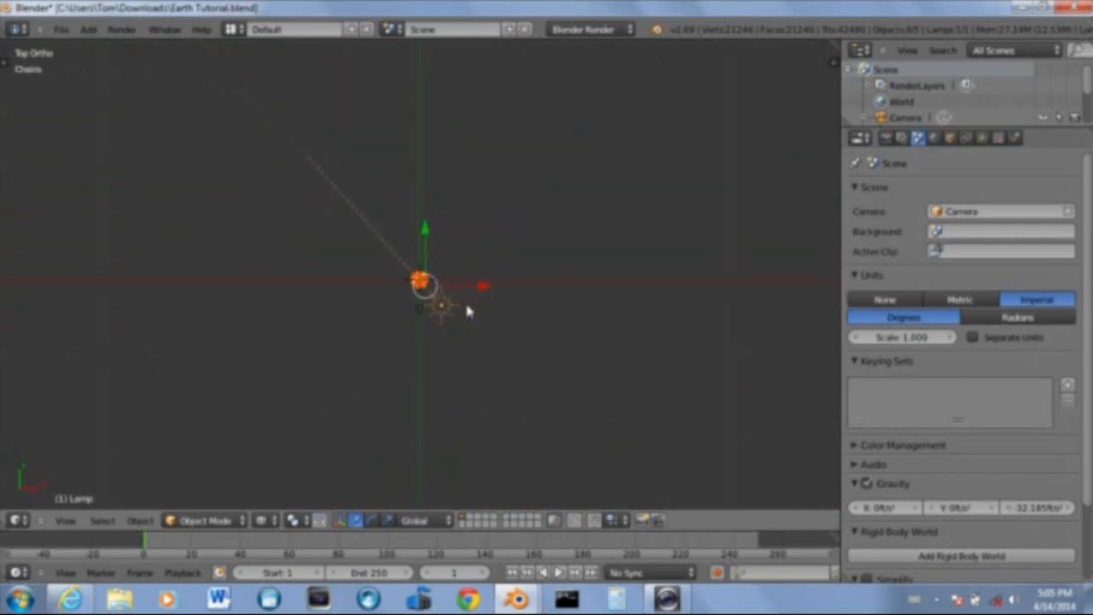
key(s)
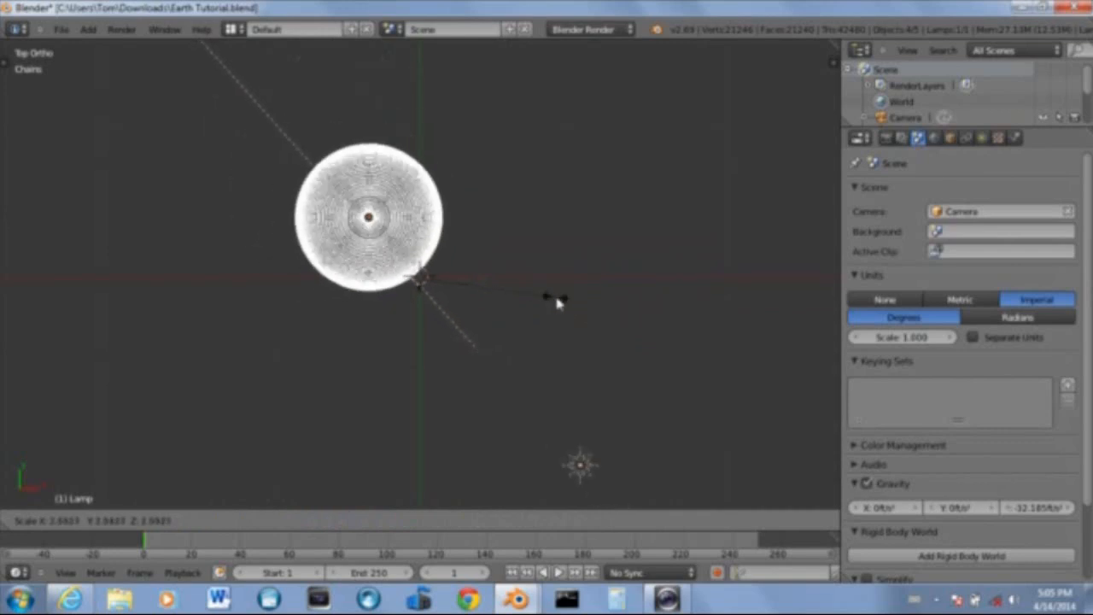
click(577, 307)
key(ctrl+z)
scroll(537, 319, up, 8)
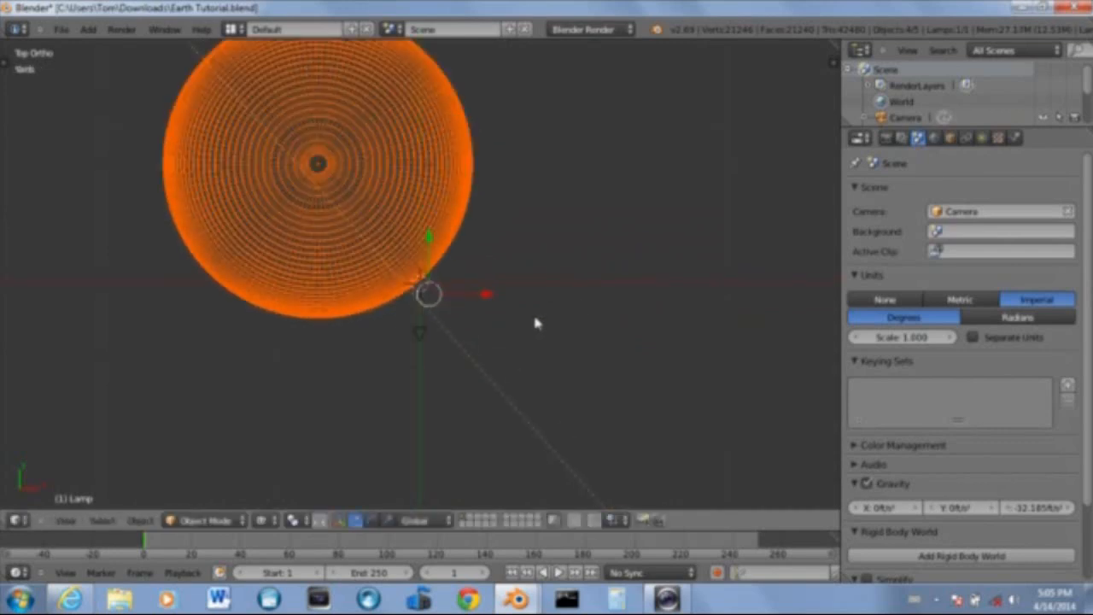
key(ctrl+z)
scroll(523, 319, up, 10)
scroll(523, 323, up, 3)
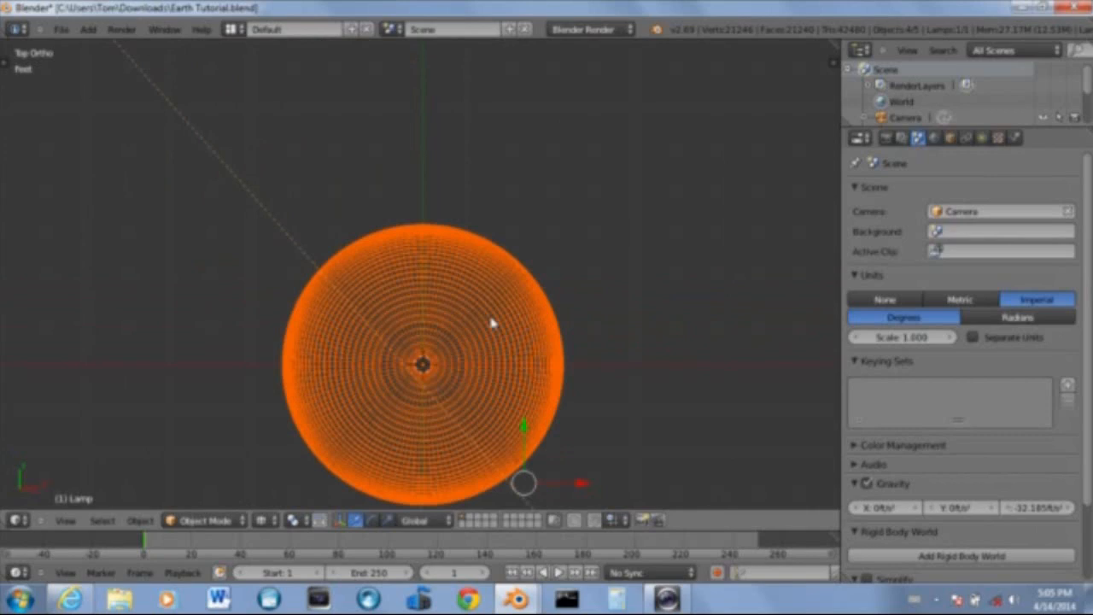
shift+middle_drag(502, 317, 474, 223)
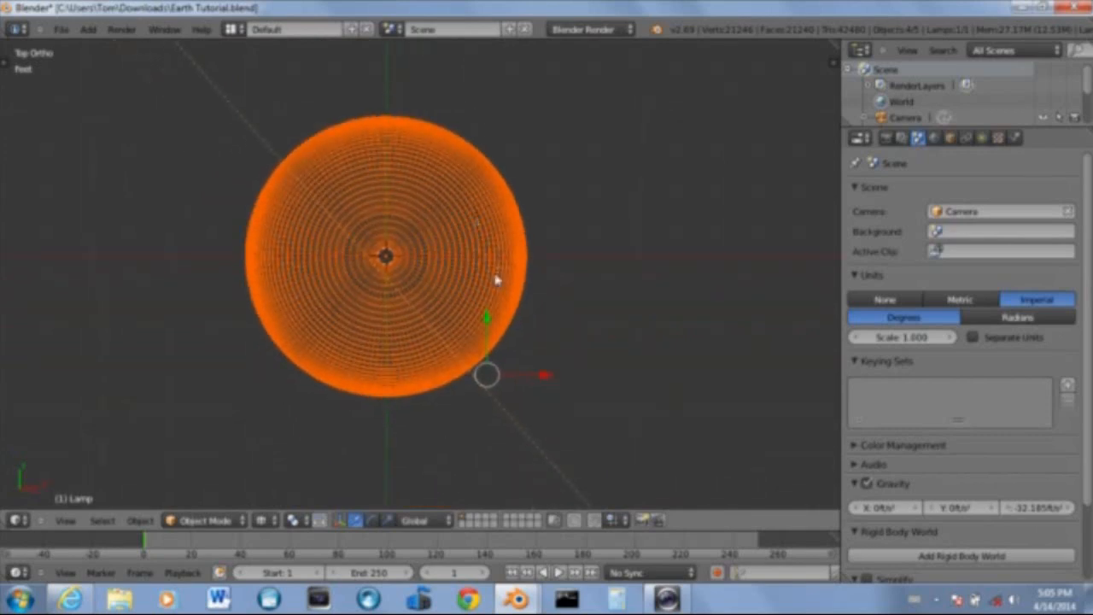
Scale up the three nested spheres and the lamp together until the atmosphere sphere is about 33 m across
scroll(539, 333, down, 10)
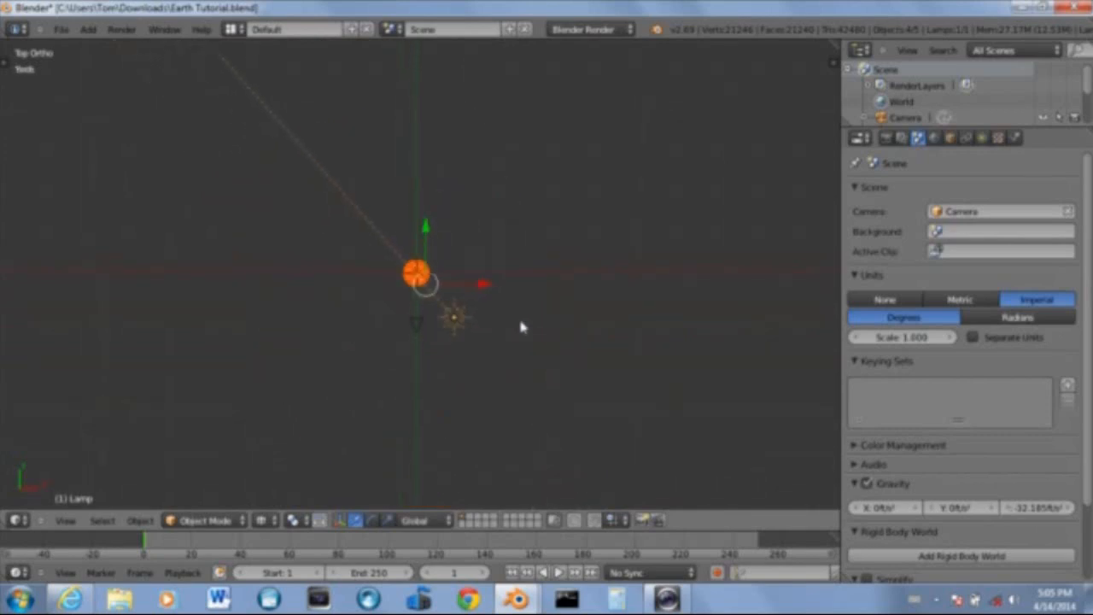
scroll(601, 337, up, 9)
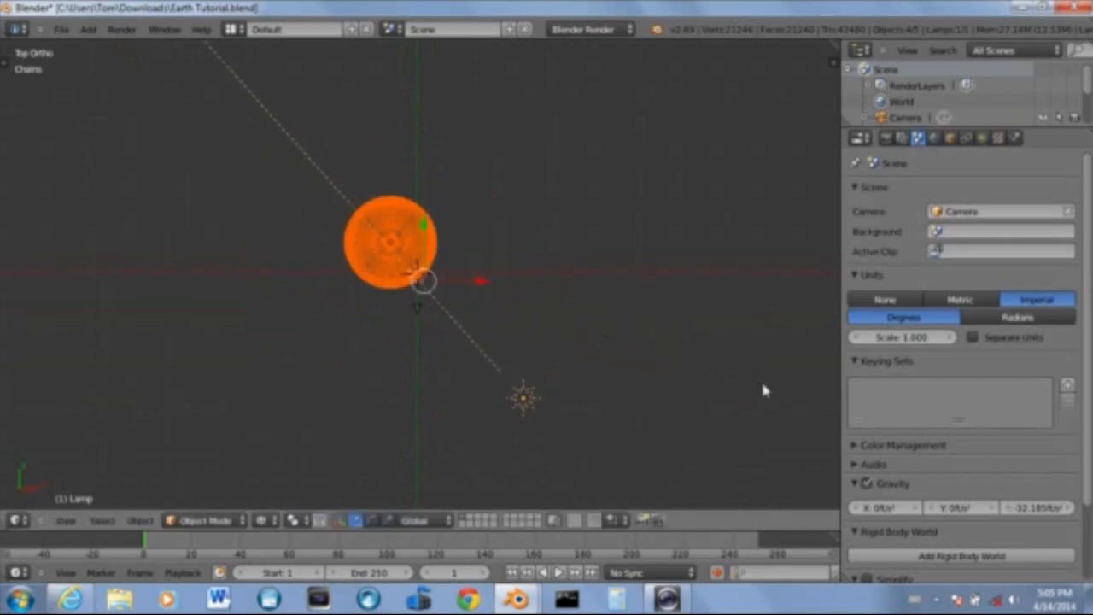
scroll(596, 351, up, 6)
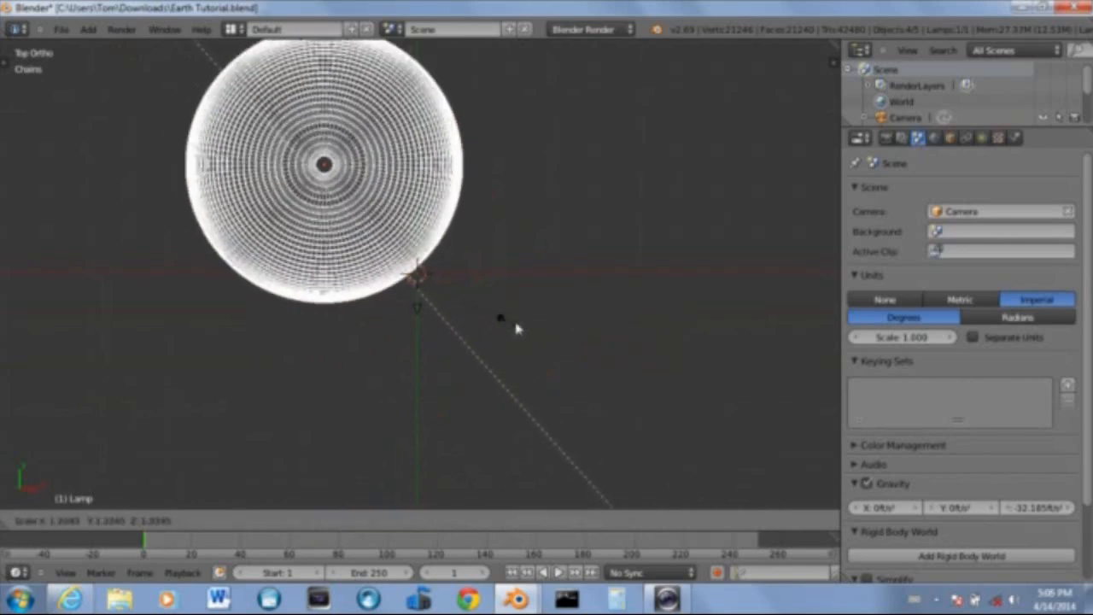
Move the camera back along Y from the enlarged spheres and reposition it to frame the globe's upper part in camera view
right_click(416, 309)
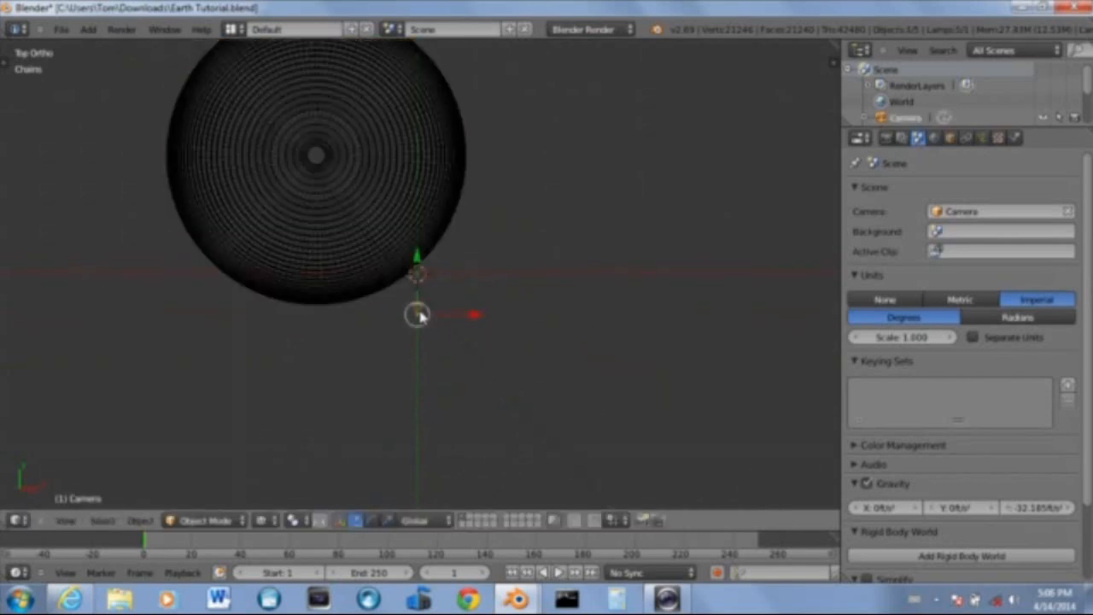
key(g)
key(y)
click(445, 452)
key(g)
click(386, 468)
key(KP_0)
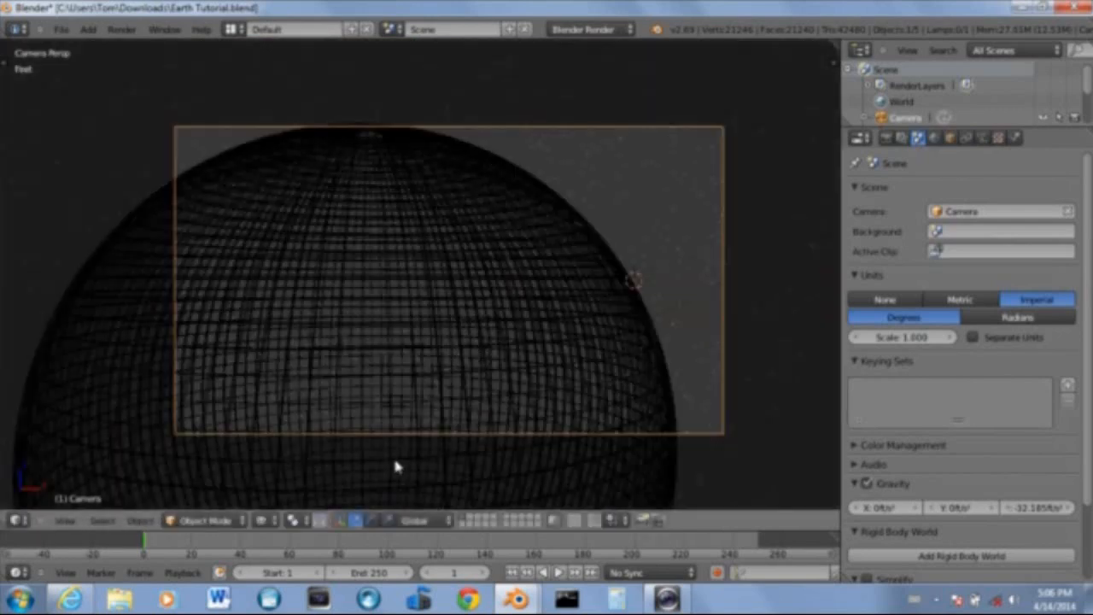
key(g)
click(461, 367)
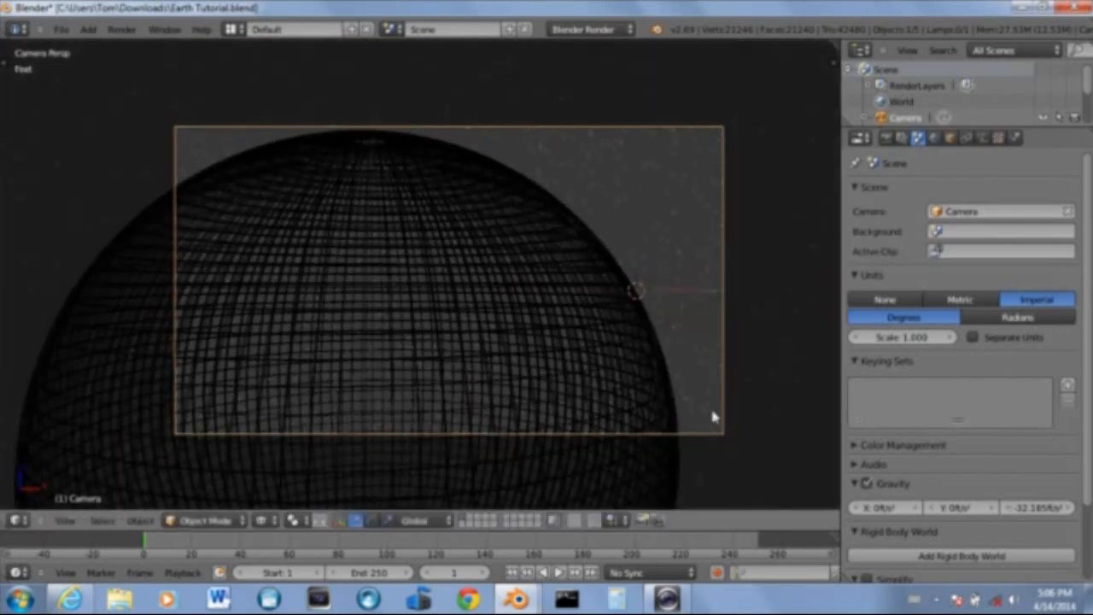
Rotate the camera by eye to about 24° in Y so that the globe appears tilted in the frame
key(r)
click(720, 518)
key(r)
click(655, 382)
key(r)
click(494, 260)
key(ctrl+z)
key(r)
click(635, 364)
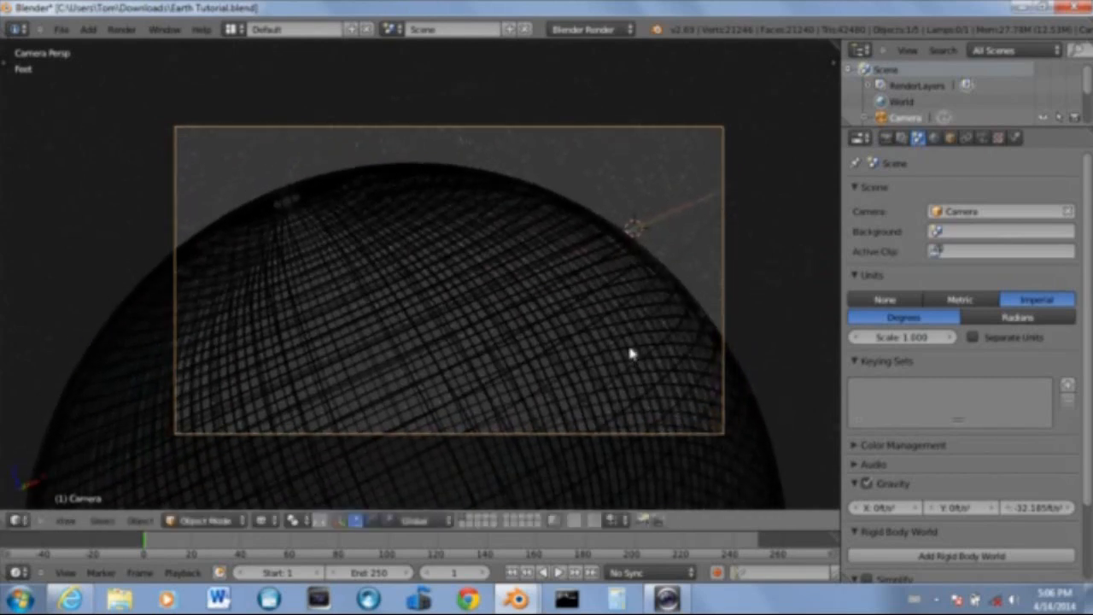
scroll(418, 270, down, 1)
Switch to the New Earth.blend reference window, select its atmosphere sphere and display the transform and dimension properties
mouse_move(517, 598)
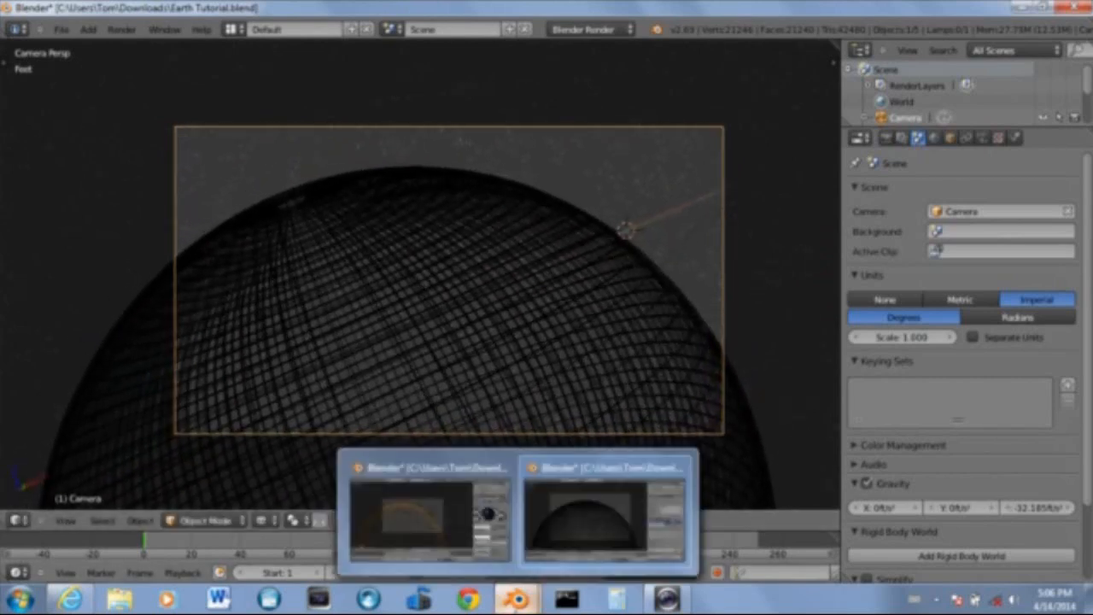
click(415, 498)
scroll(576, 289, up, 3)
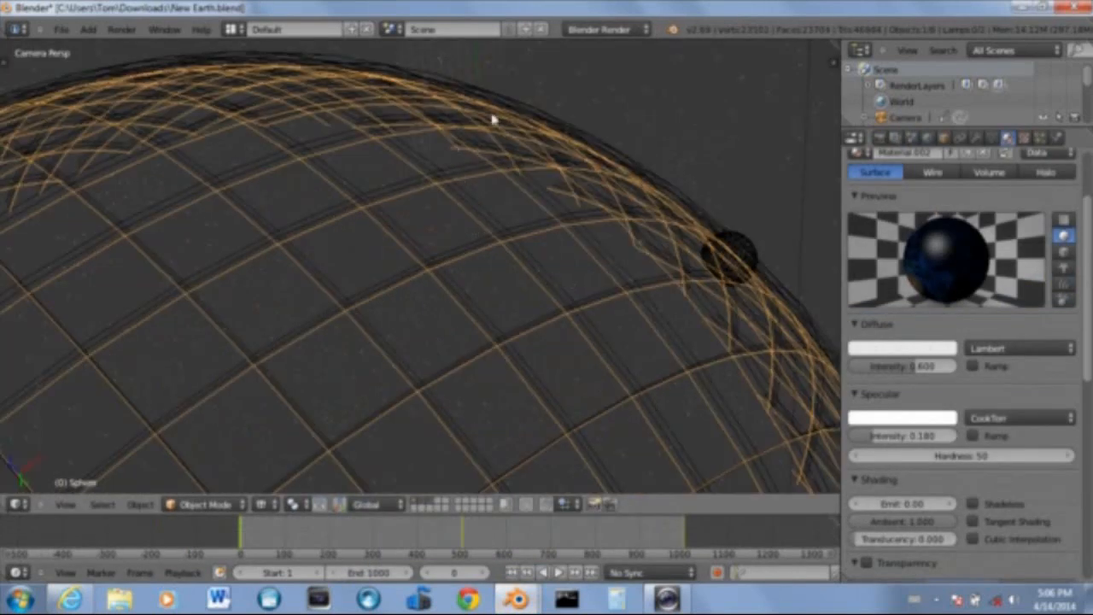
right_click(515, 106)
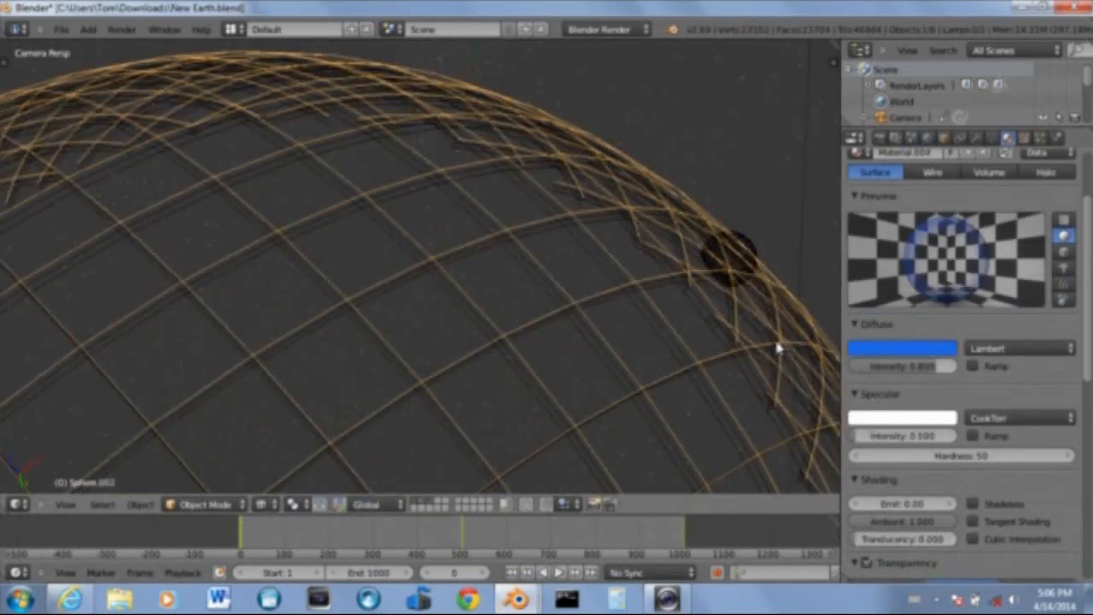
key(n)
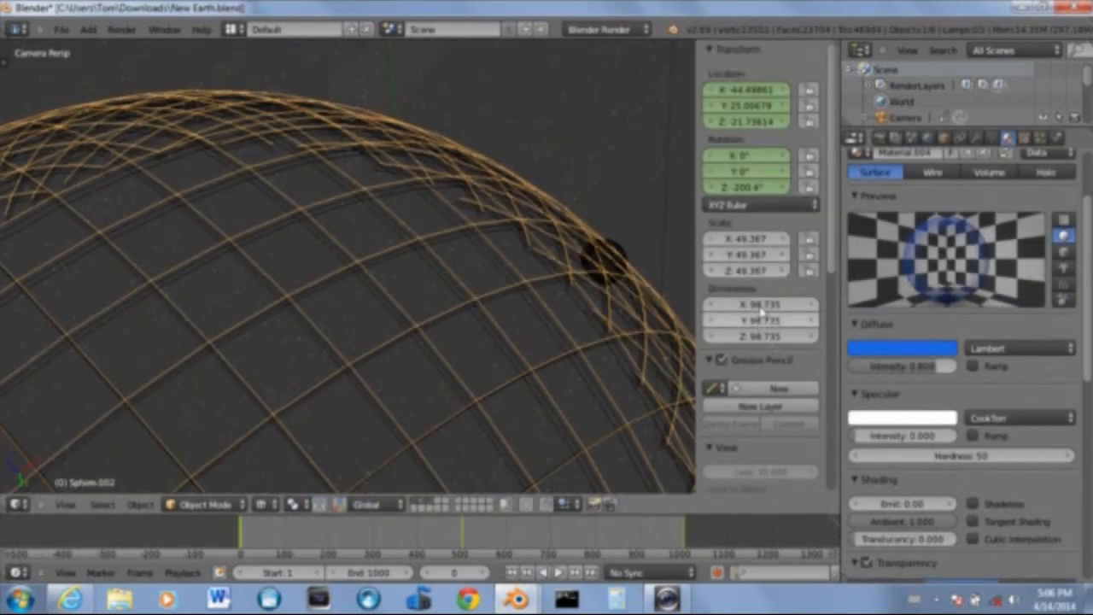
Set the reference file's measurement units to Metric after trying Imperial
click(911, 138)
click(1037, 299)
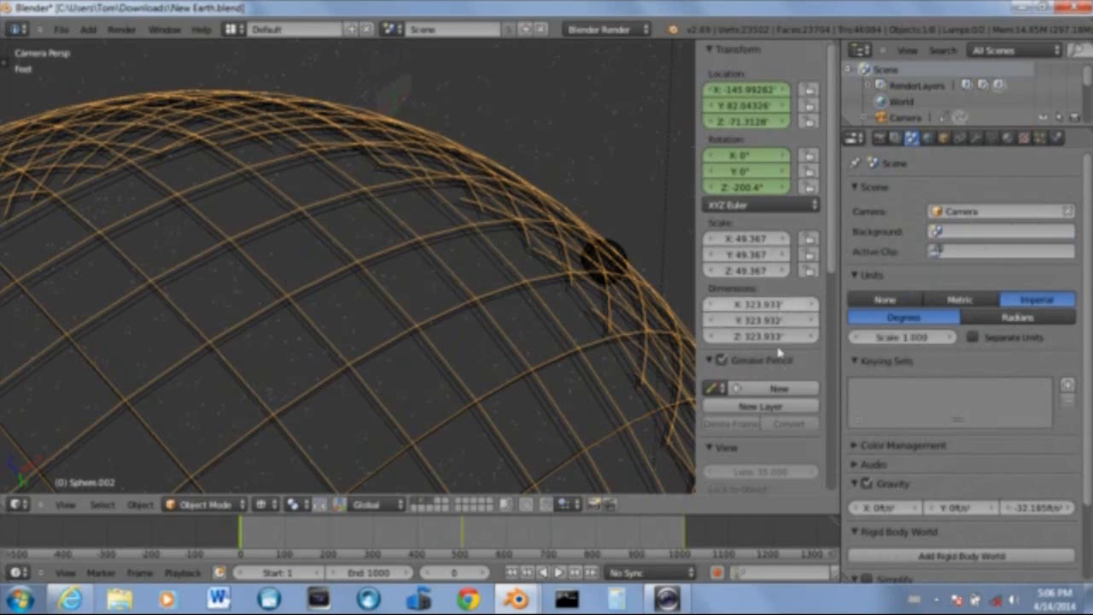
click(960, 299)
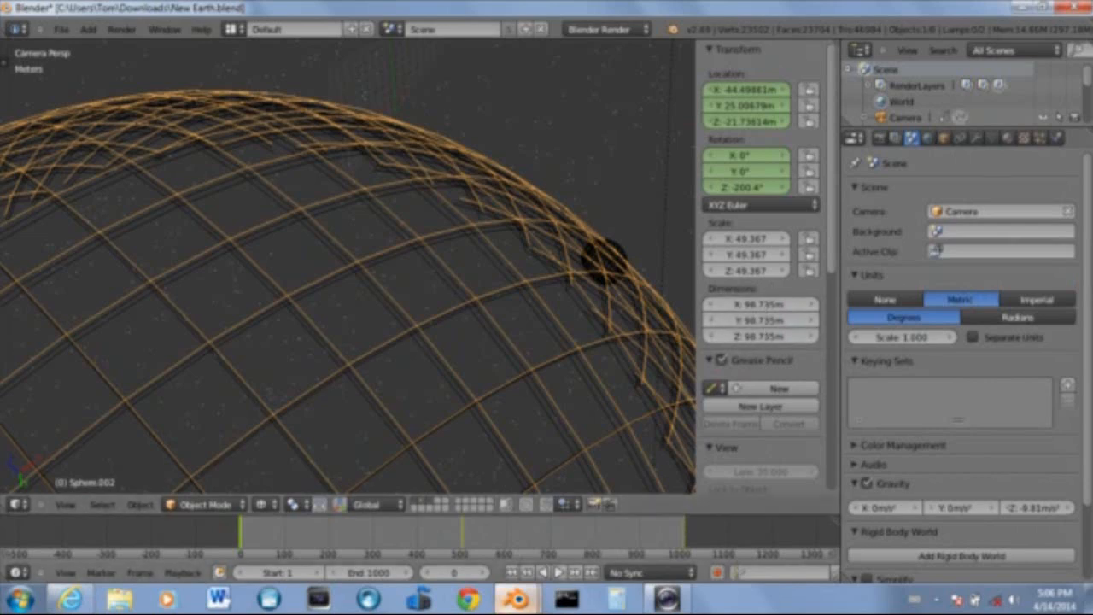
Return to the Earth Tutorial.blend window, display the camera's properties and set the measurement units to Metric
mouse_move(516, 601)
click(605, 517)
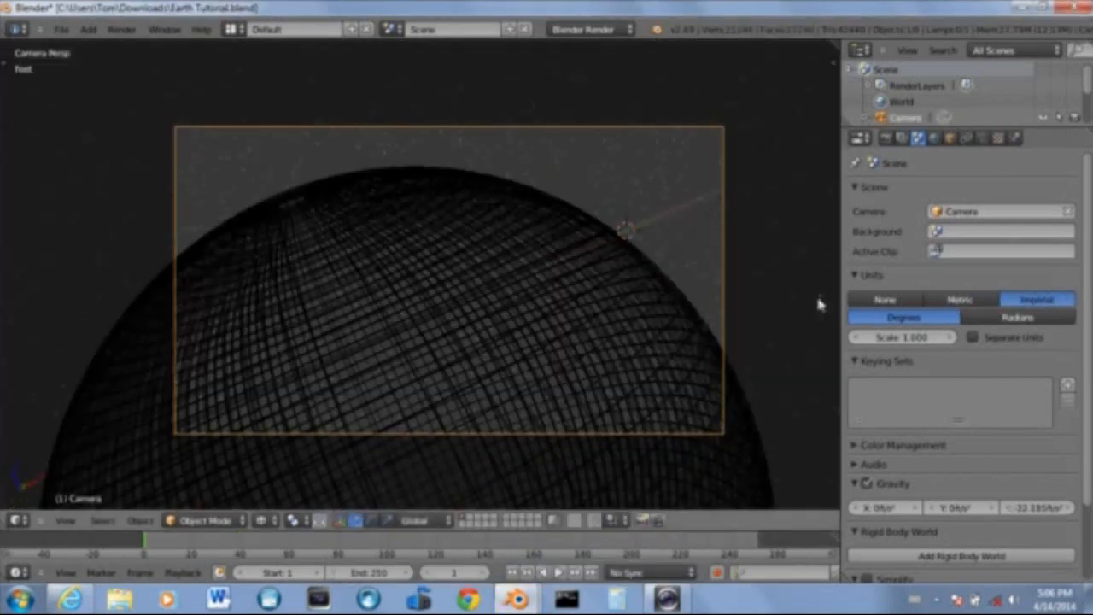
key(n)
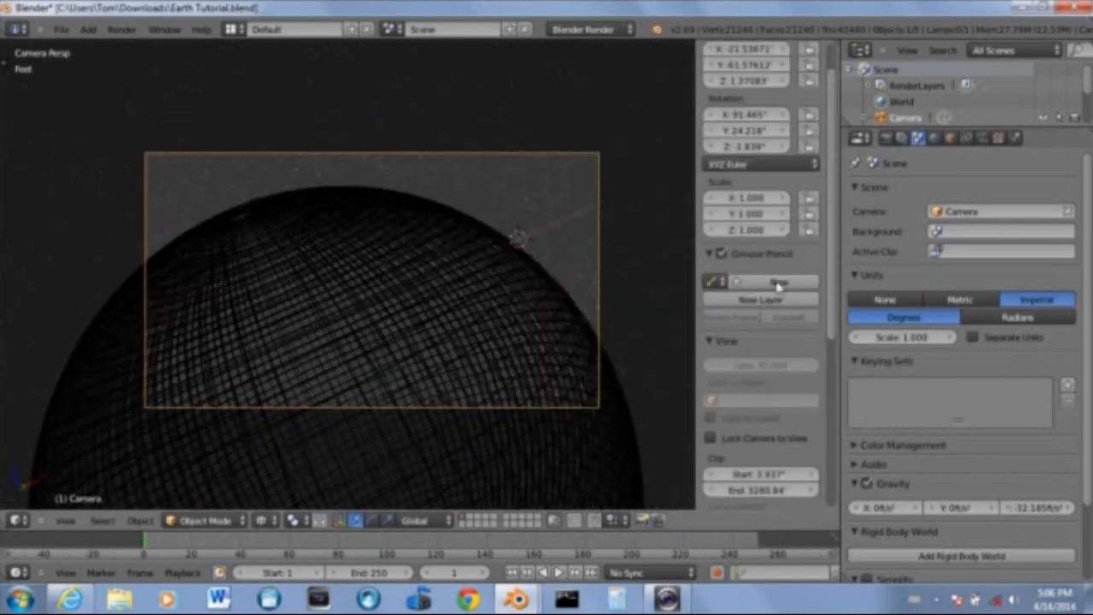
scroll(764, 280, up, 2)
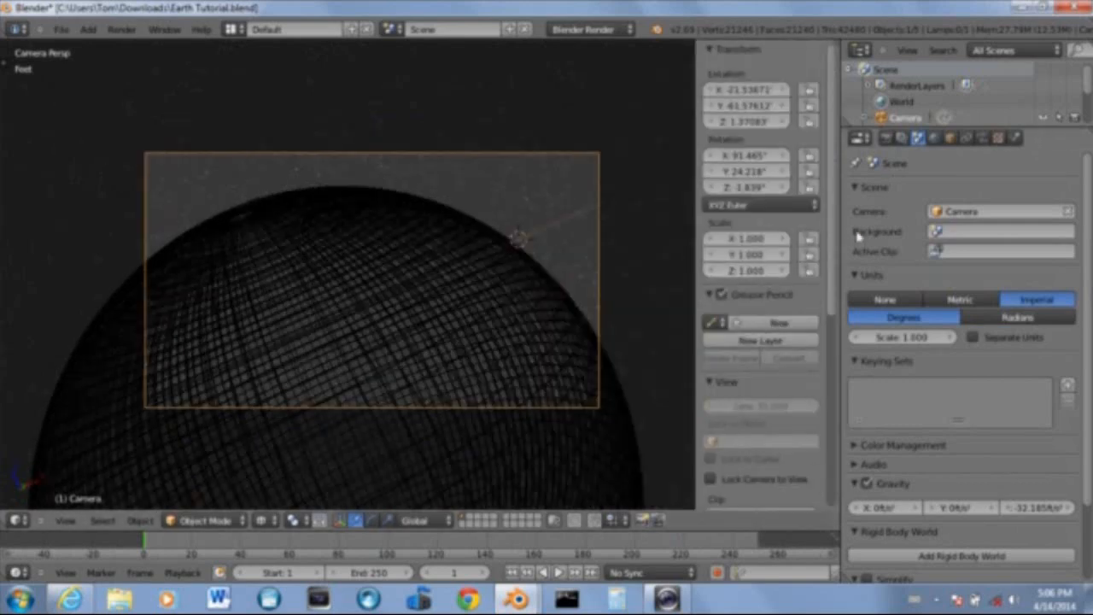
click(974, 306)
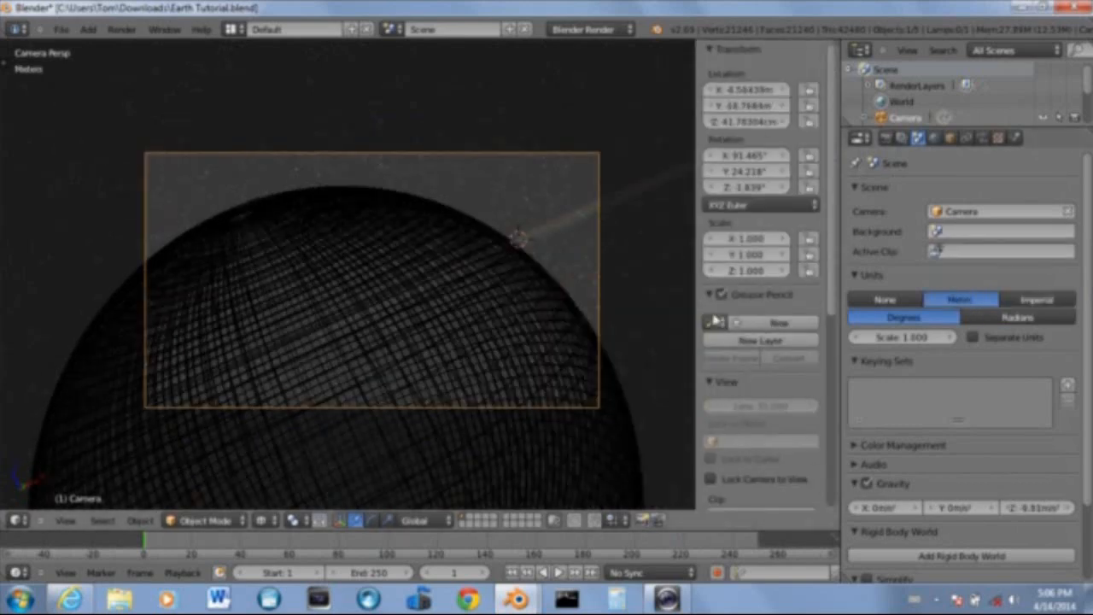
scroll(746, 302, down, 5)
click(1029, 300)
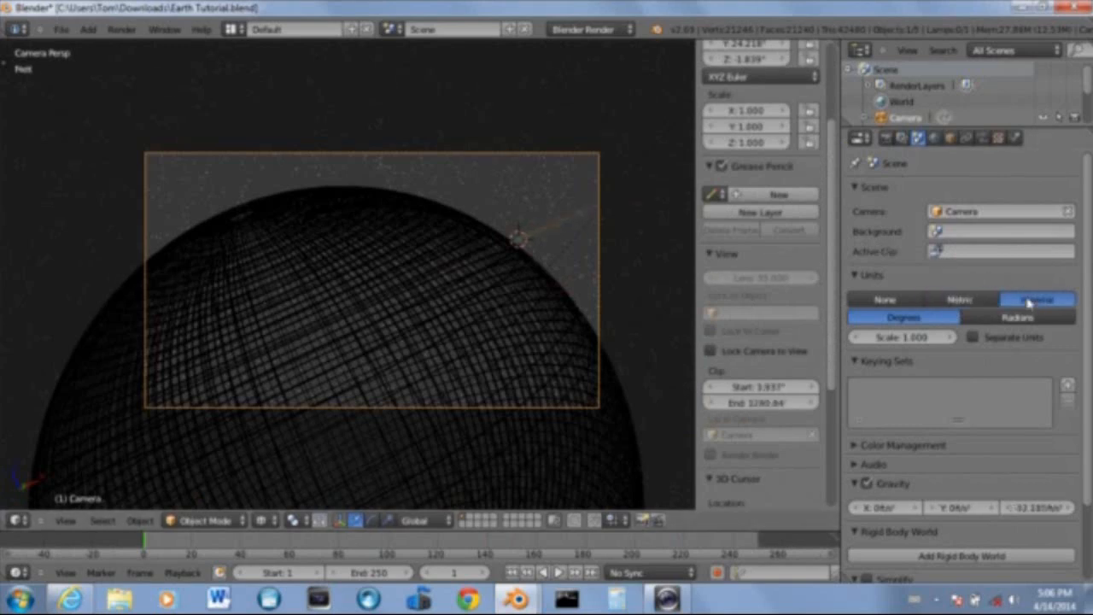
click(960, 300)
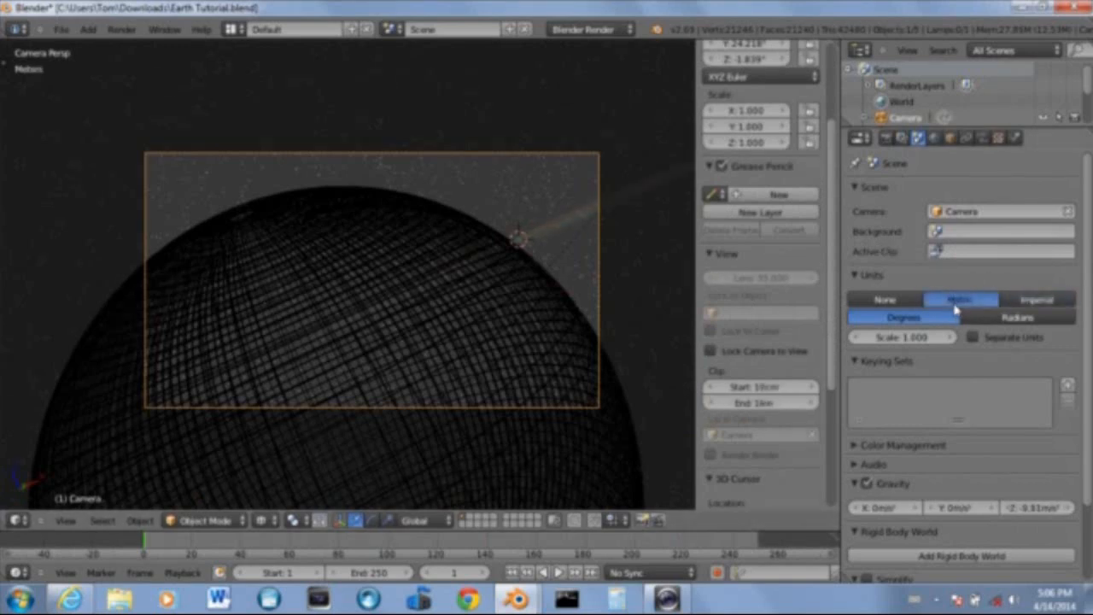
Select the atmosphere sphere, review its scale and dimensions in metric units, and return to the top view
scroll(761, 306, down, 5)
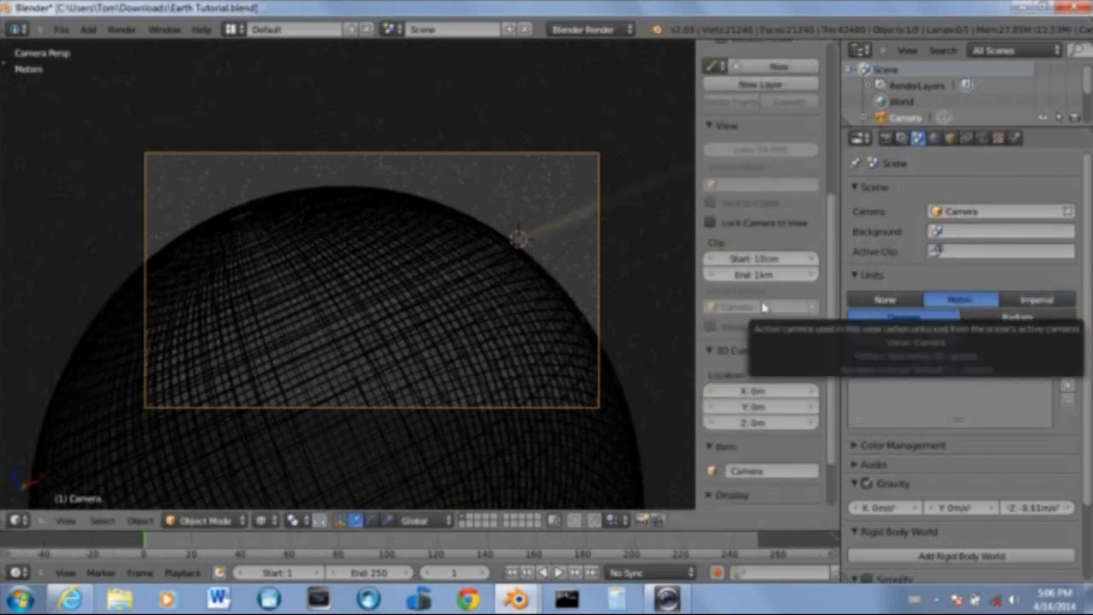
scroll(765, 307, down, 3)
scroll(756, 273, up, 12)
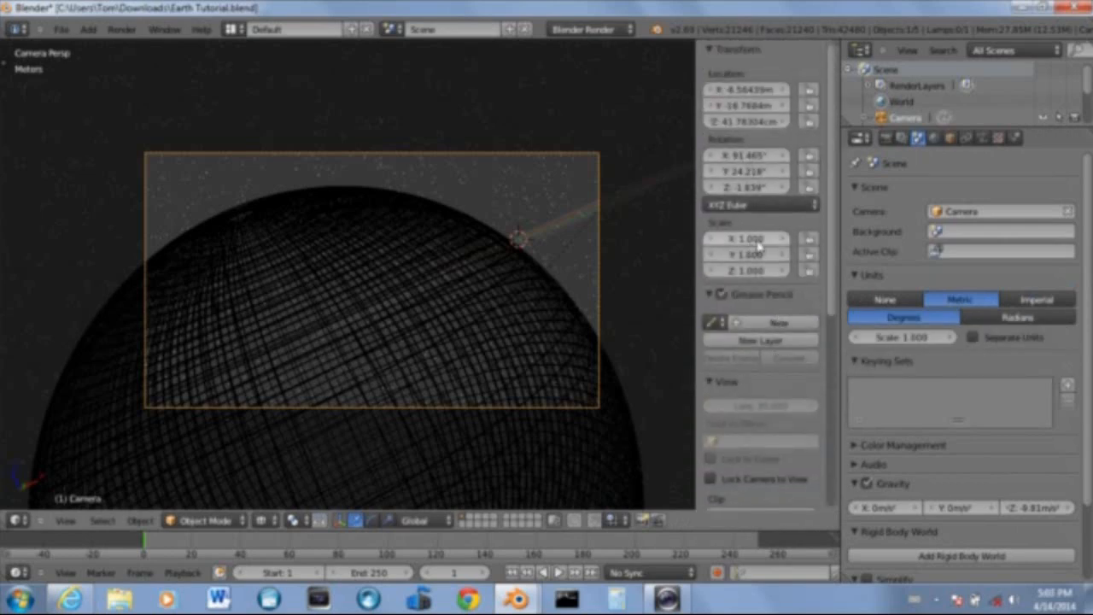
right_click(492, 232)
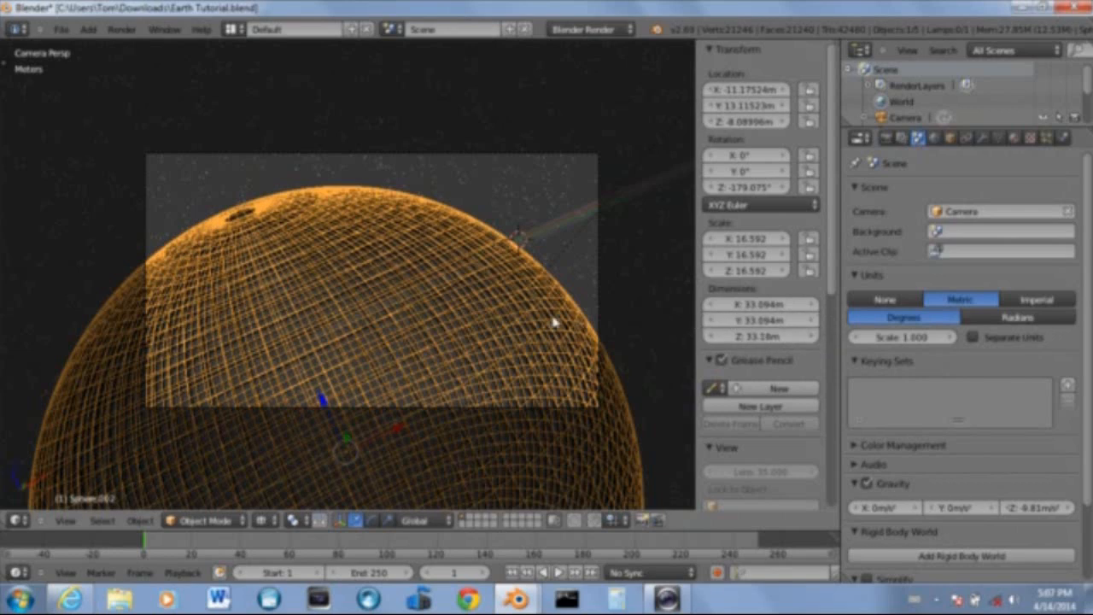
key(KP_7)
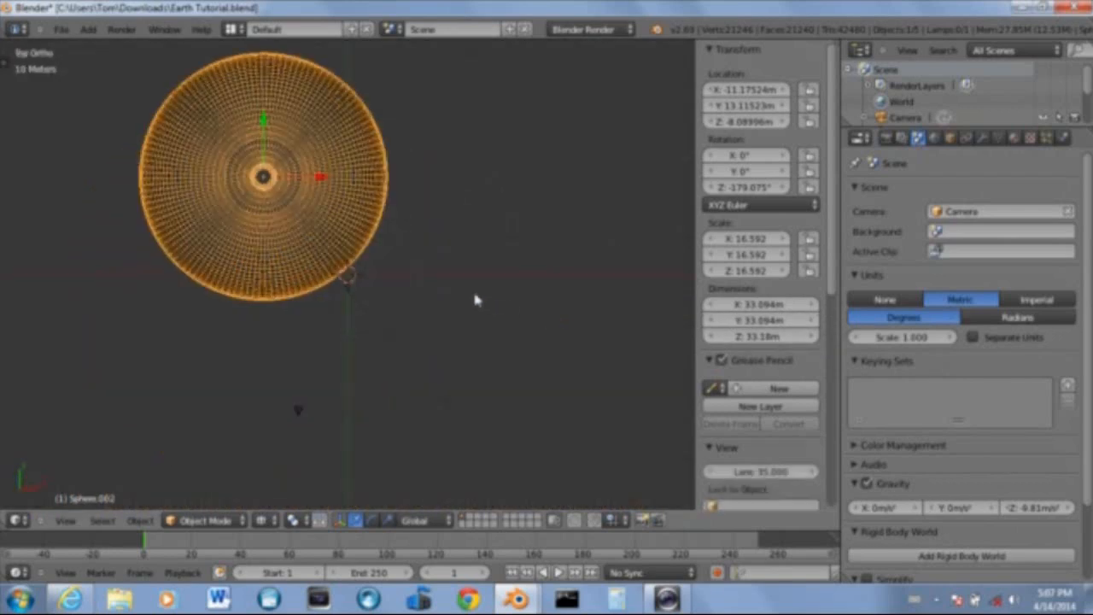
Try to scale the atmosphere sphere together with the lamp in the top view, and undo the scaling
scroll(349, 258, down, 4)
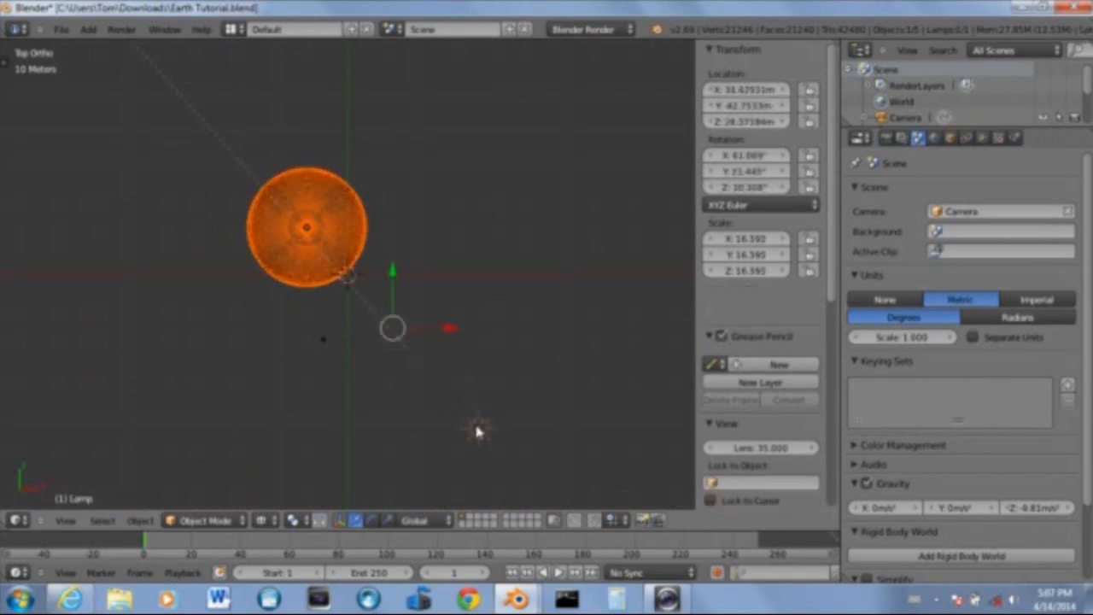
scroll(343, 332, down, 2)
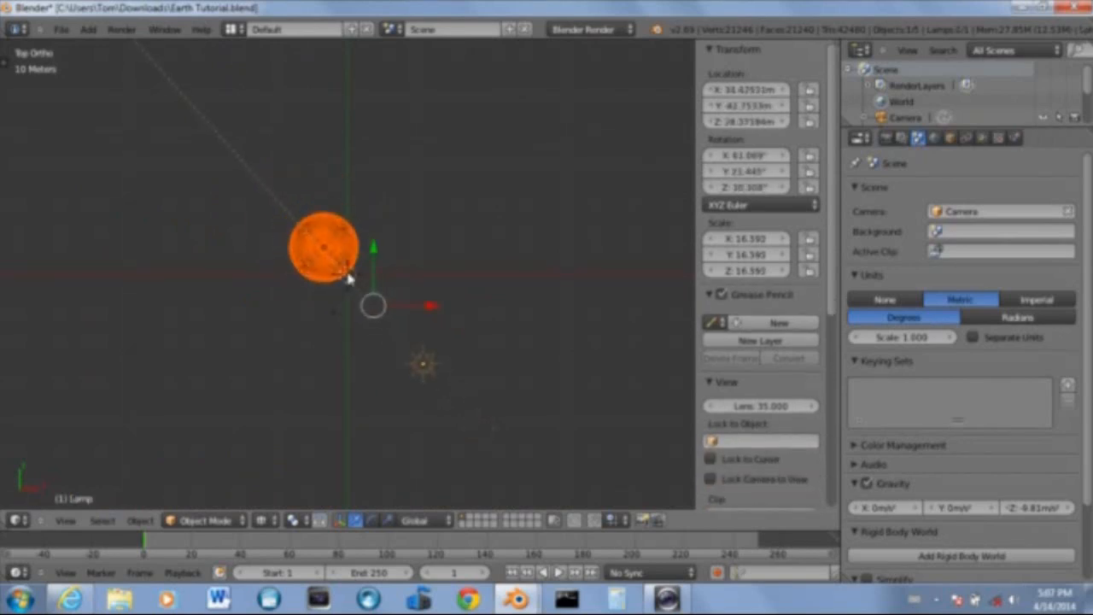
key(s)
click(427, 292)
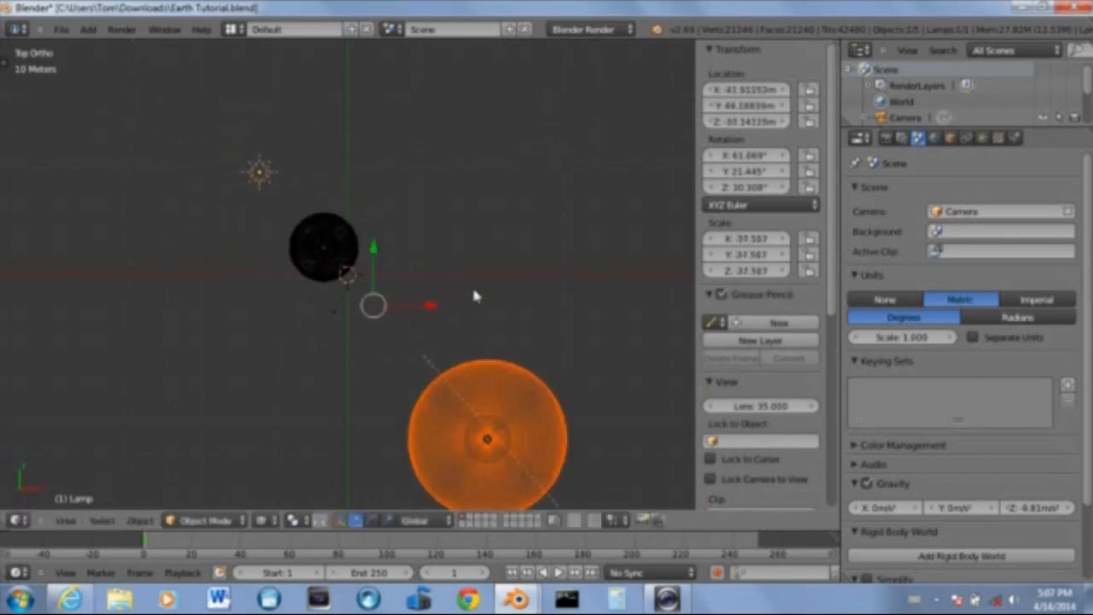
key(ctrl+z)
scroll(427, 291, up, 20)
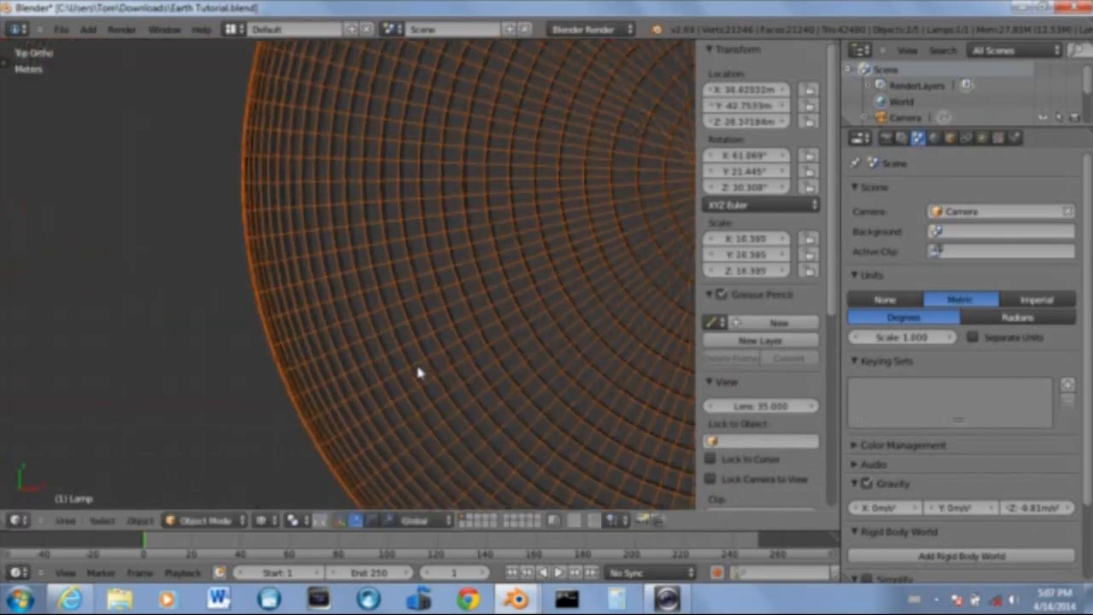
Select the nested Earth, cloud and atmosphere spheres together with the lamp in the top view
shift+middle_drag(96, 279, 281, 311)
right_click(229, 239)
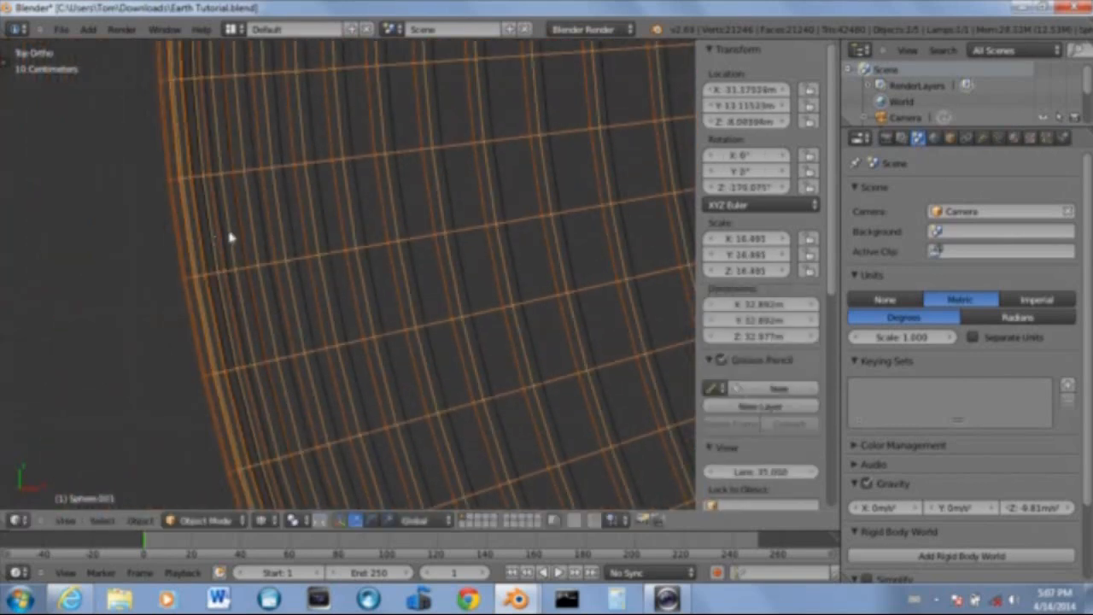
shift+right_click(233, 235)
scroll(198, 251, up, 4)
shift+middle_drag(29, 253, 290, 284)
right_click(298, 250)
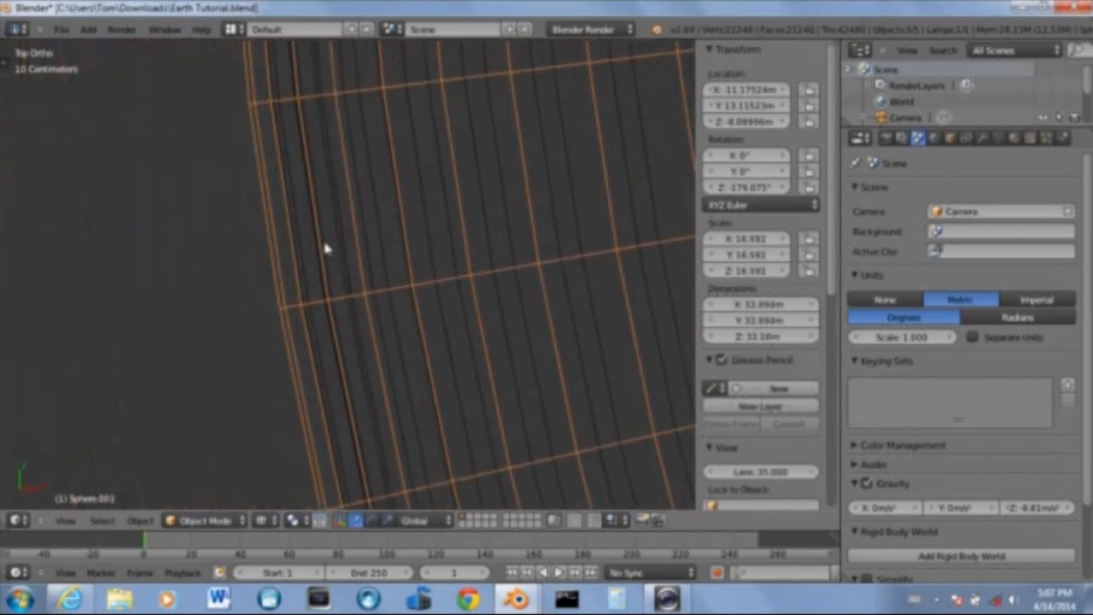
shift+right_click(298, 248)
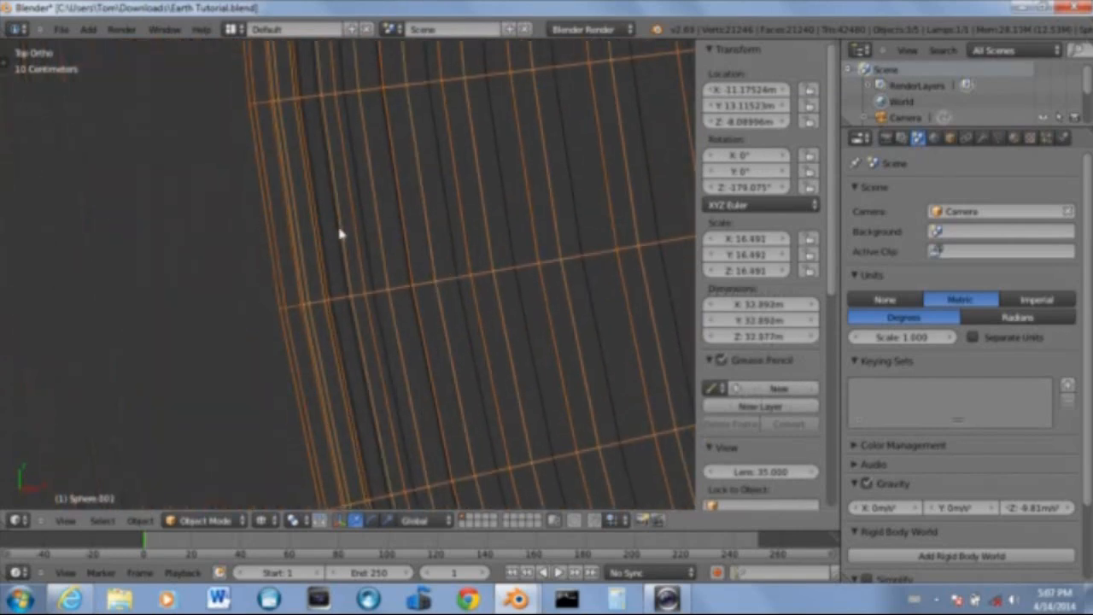
shift+right_click(330, 239)
scroll(411, 278, down, 6)
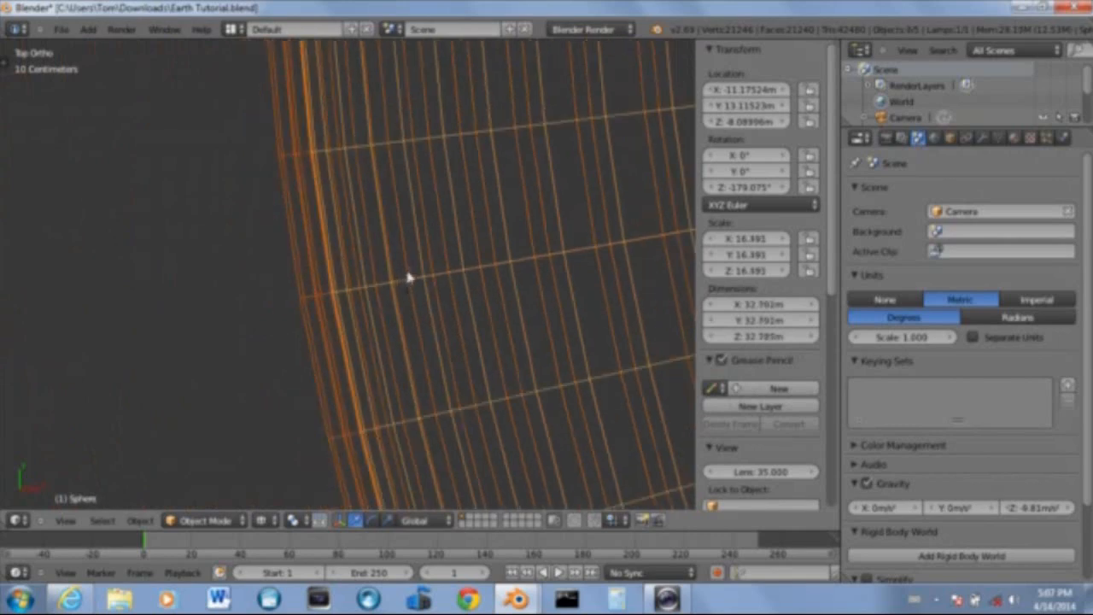
scroll(465, 309, down, 8)
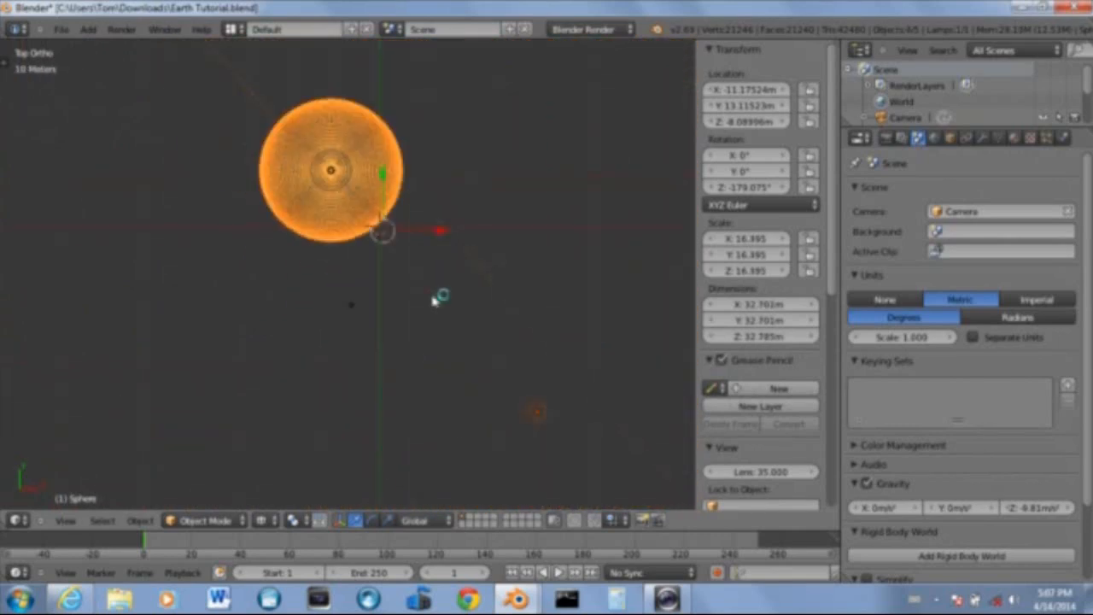
scroll(442, 301, down, 5)
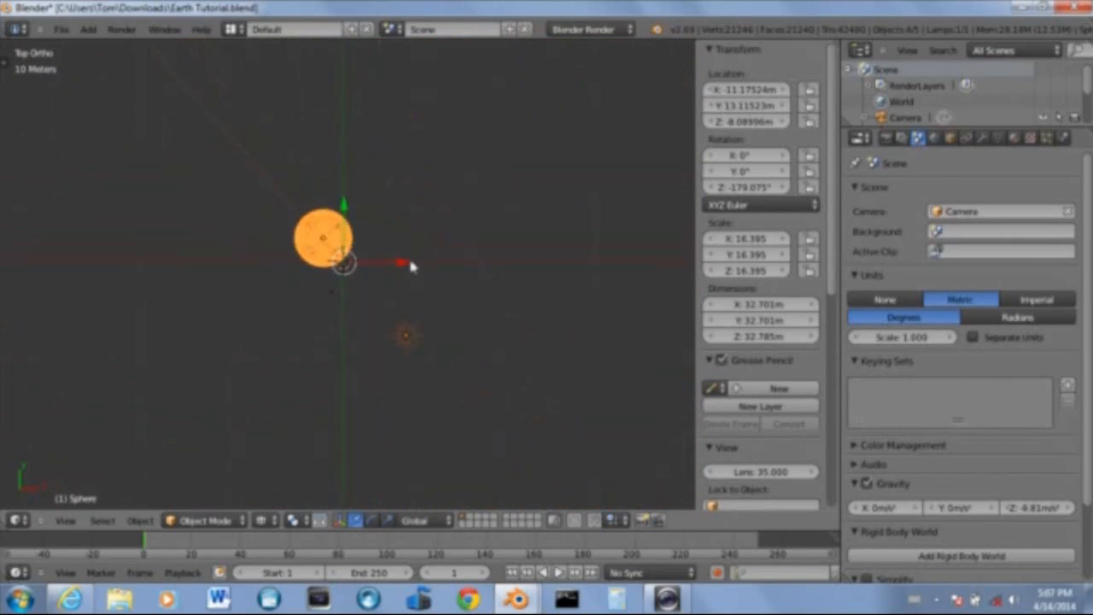
Scale the selected Earth spheres and lamp up about 2.8 times and check the result through the camera and from above
key(s)
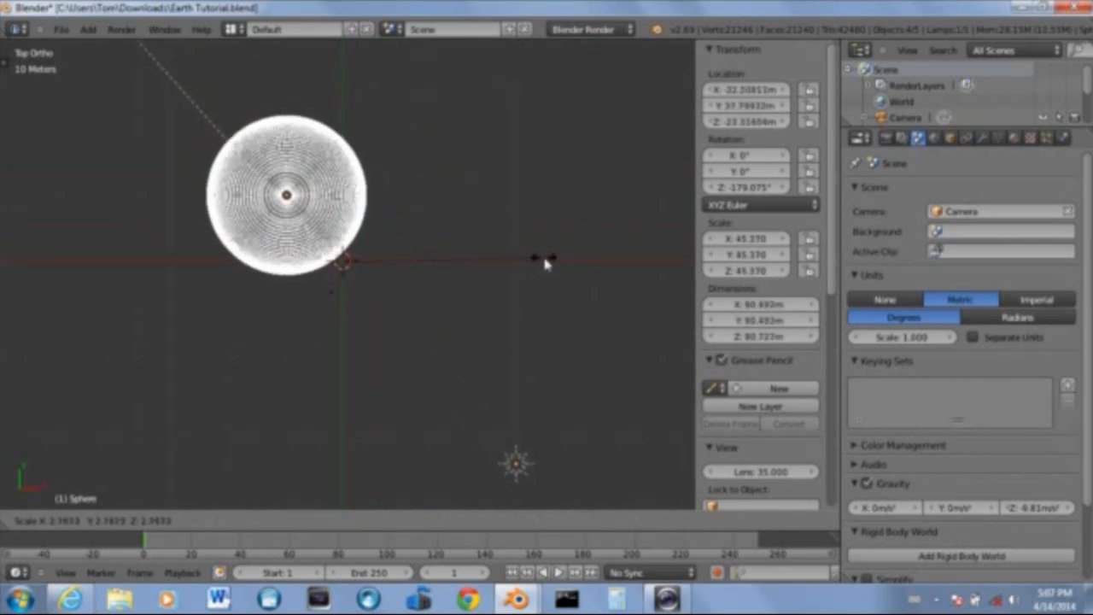
click(547, 263)
right_click(332, 295)
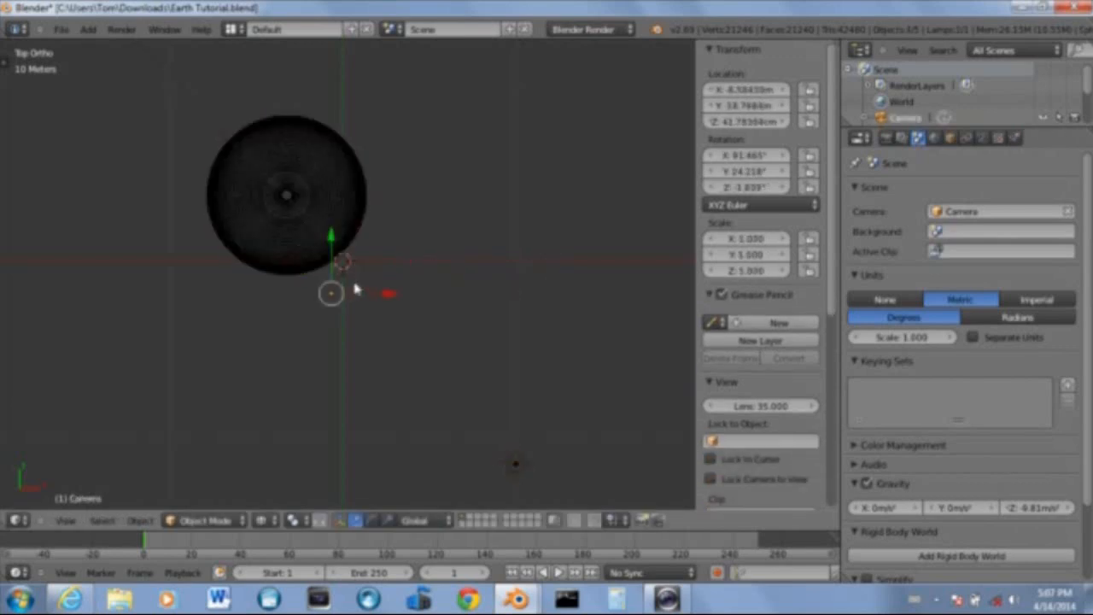
key(KP_0)
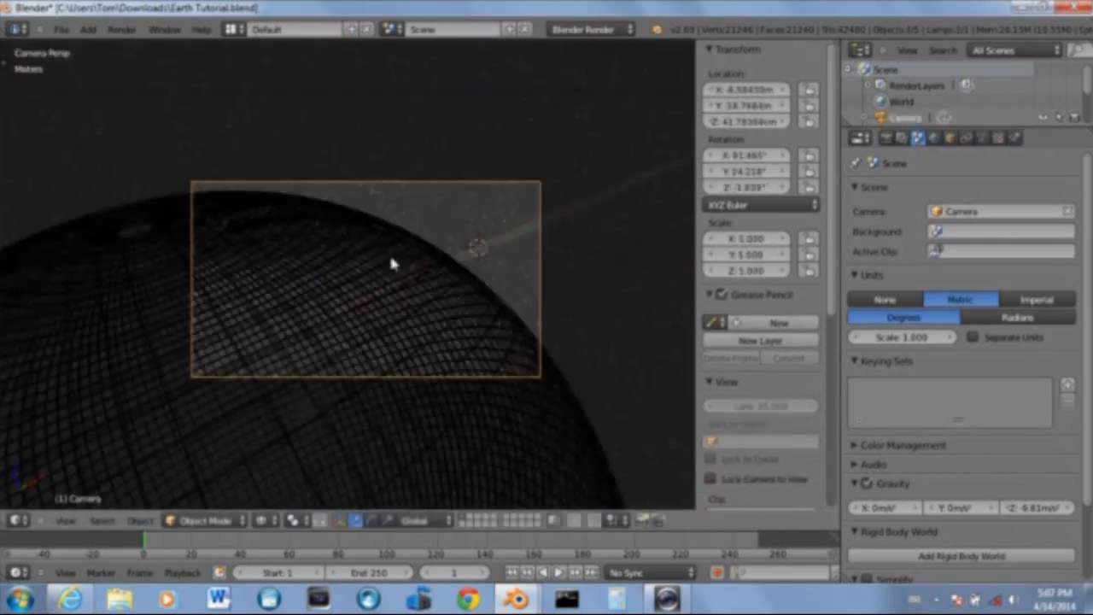
key(KP_7)
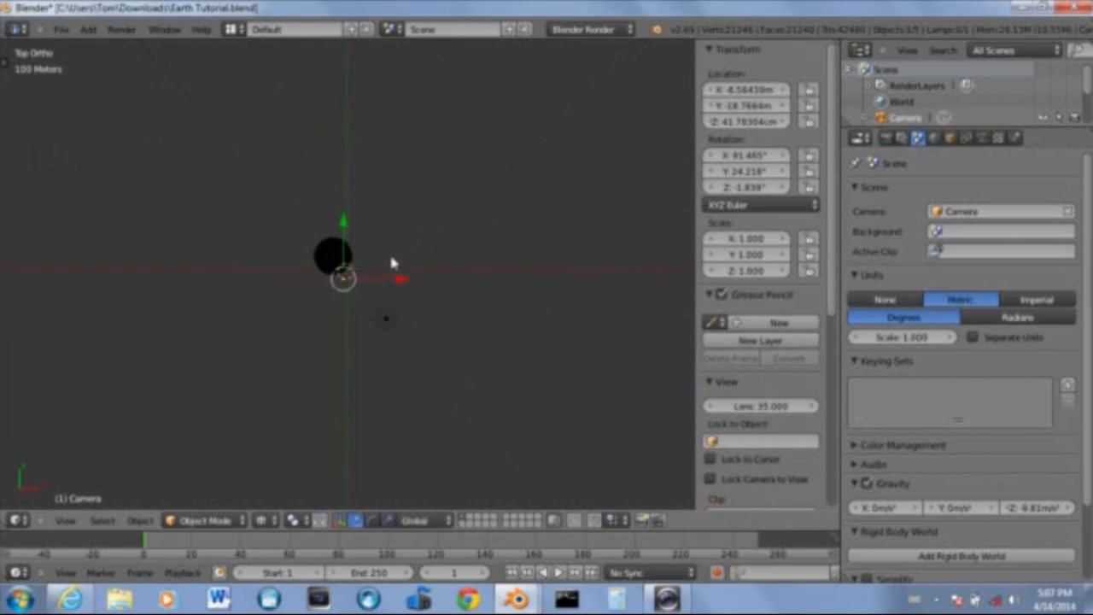
scroll(389, 256, up, 8)
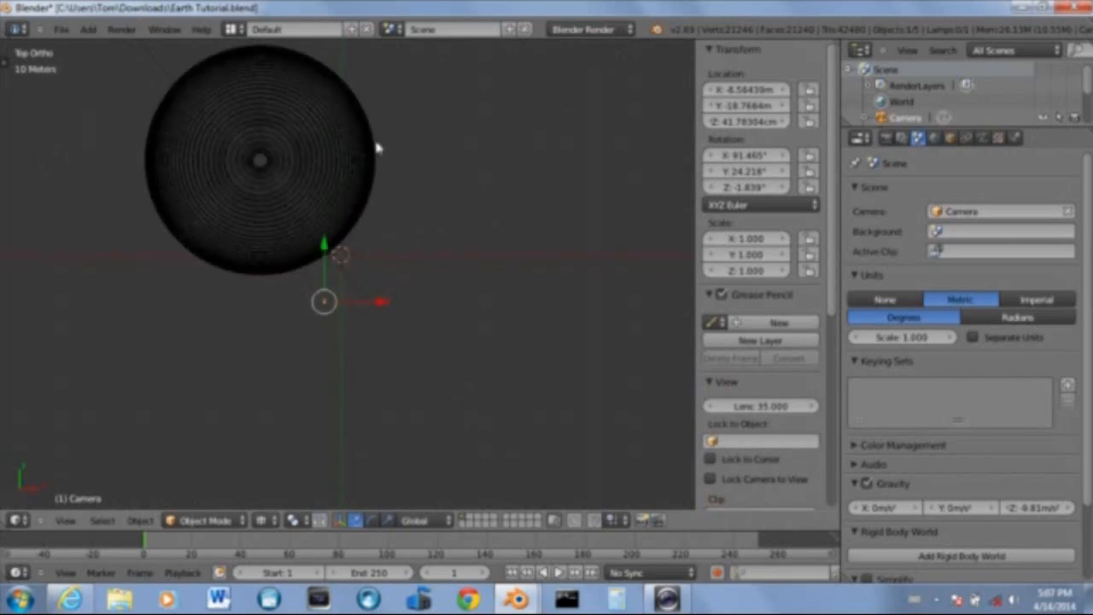
right_click(377, 148)
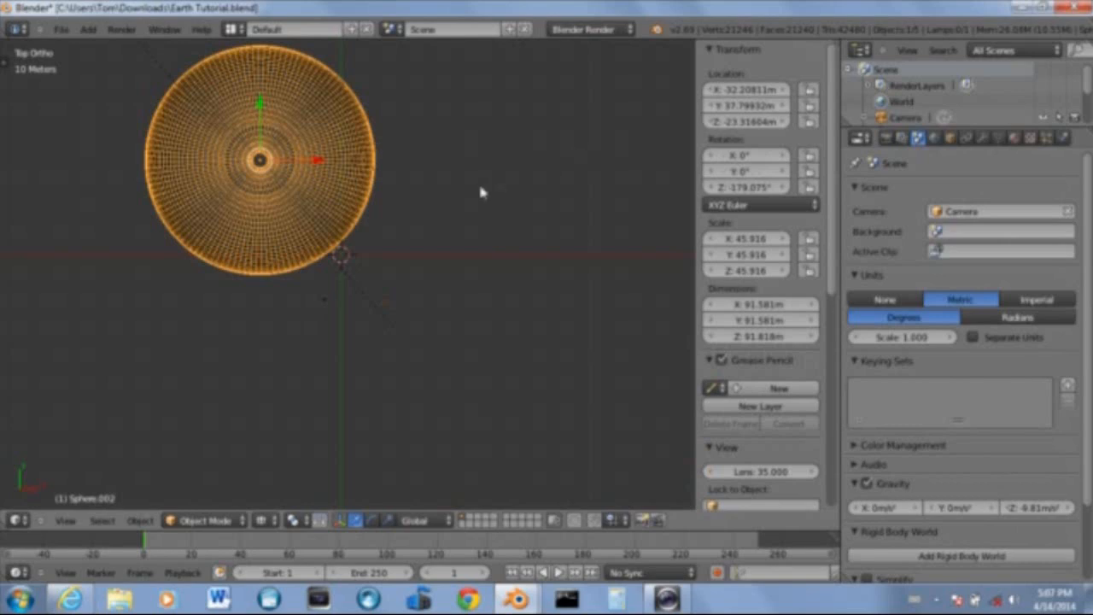
shift+middle_drag(413, 159, 487, 245)
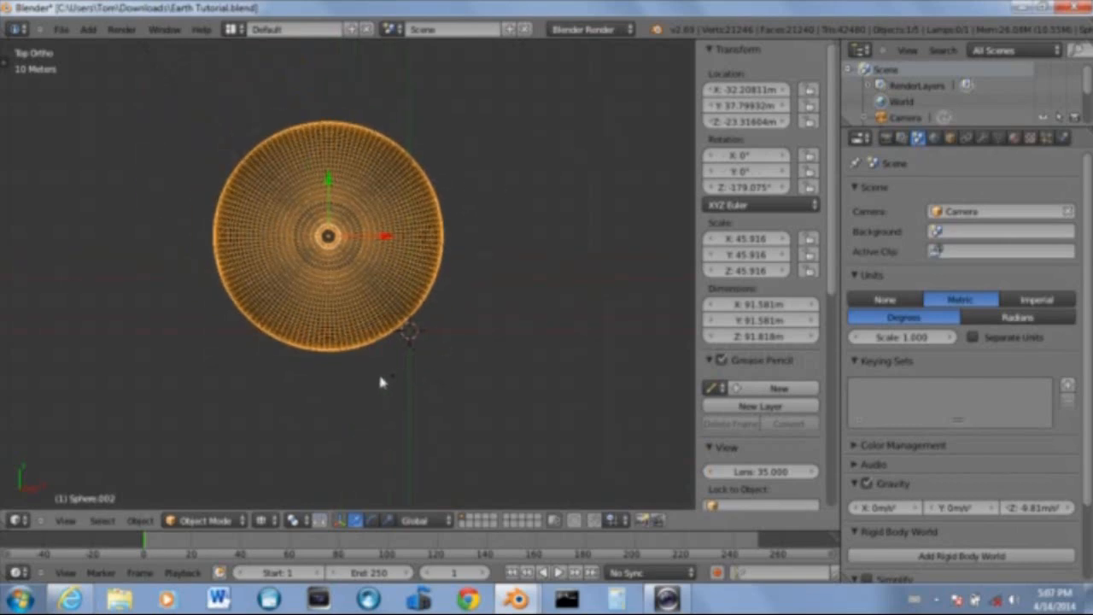
Select the camera and move it in camera view to about X -12.37 m, Y -37.53 m, Z -2.31 m, framing the Earth's upper curve
right_click(392, 381)
key(KP_0)
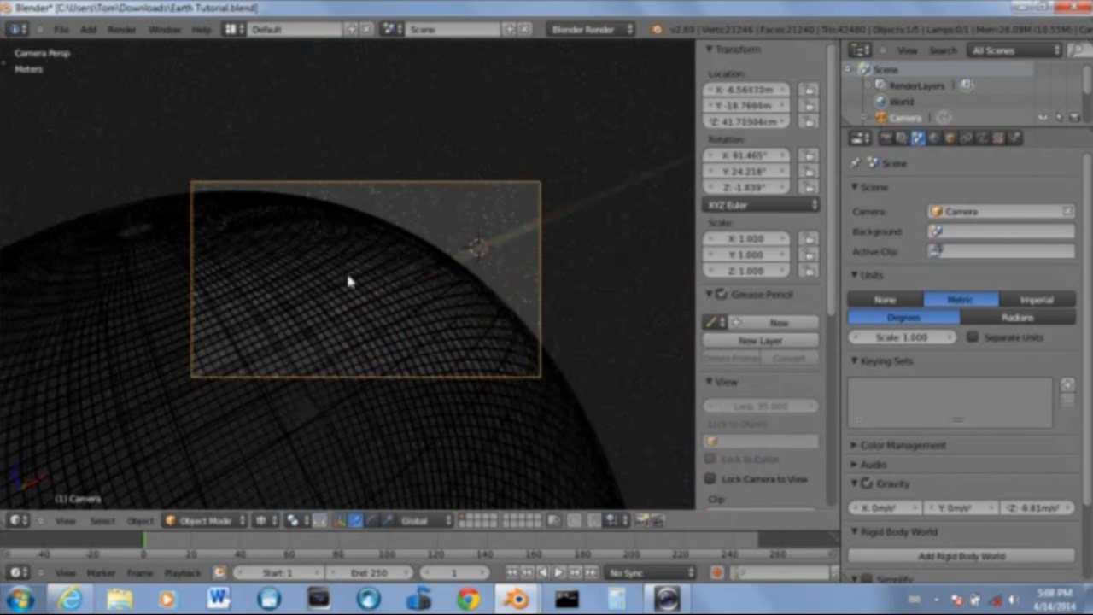
scroll(346, 270, up, 3)
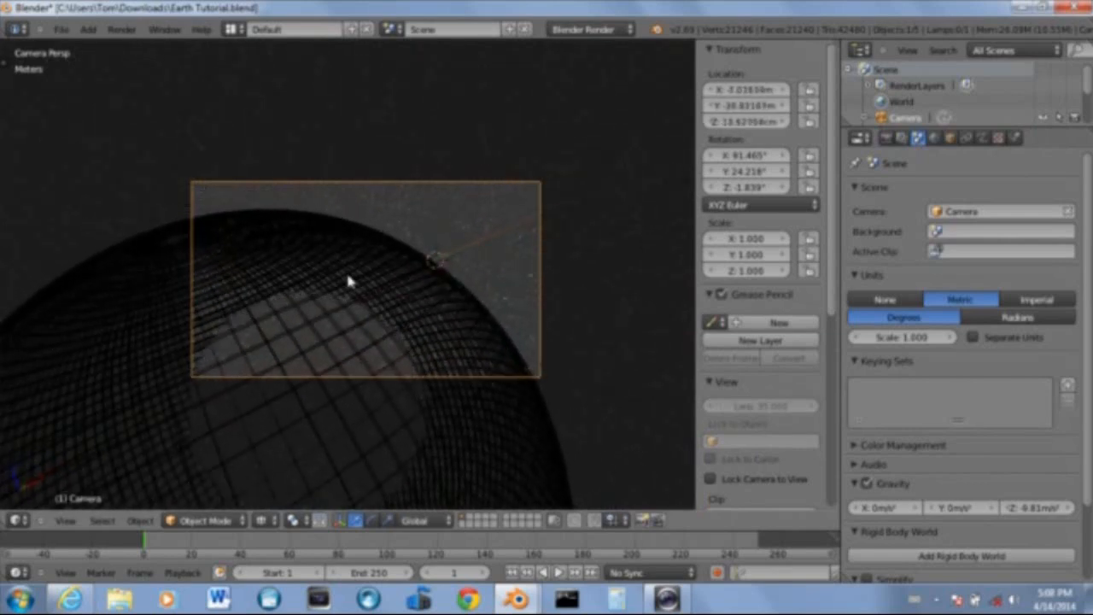
key(g)
click(260, 408)
key(g)
click(310, 317)
key(g)
click(340, 309)
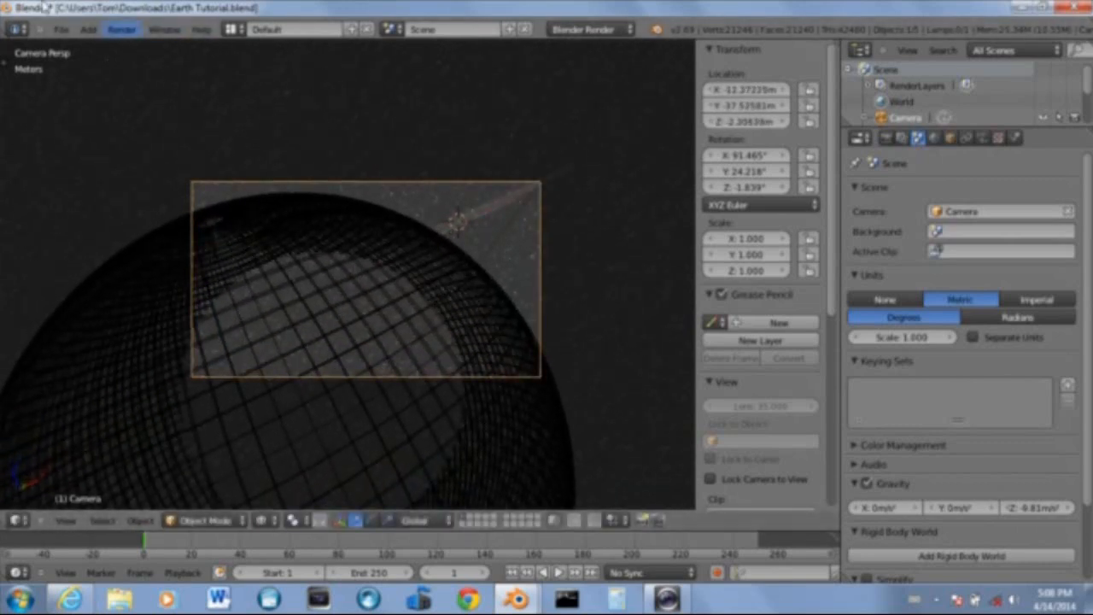
Render the current frame and examine the Earth's coastline detail up close
key(F12)
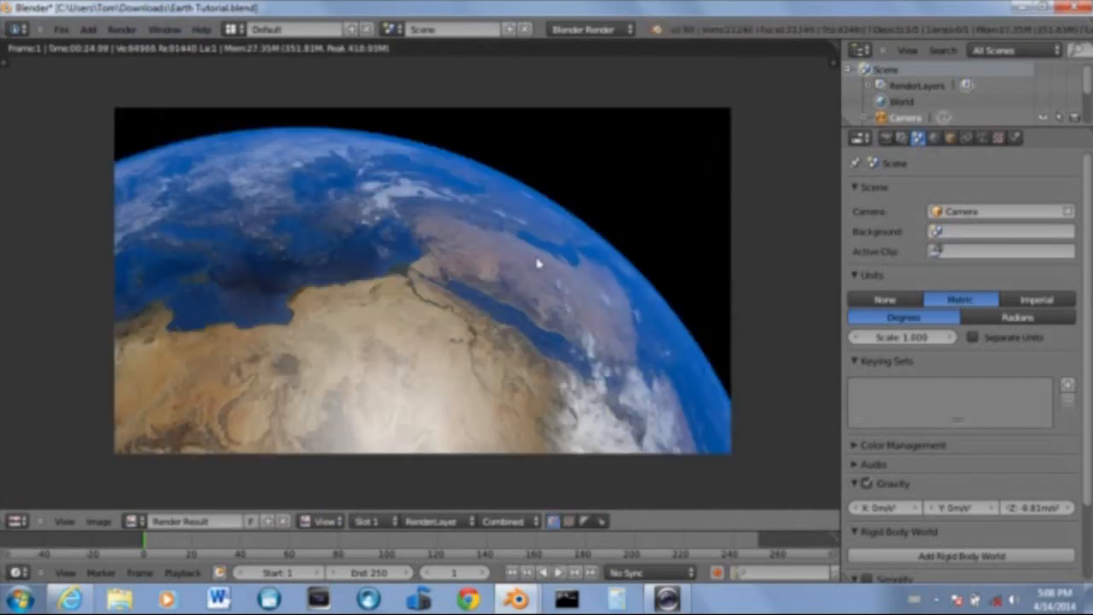
scroll(538, 267, up, 5)
scroll(541, 295, down, 3)
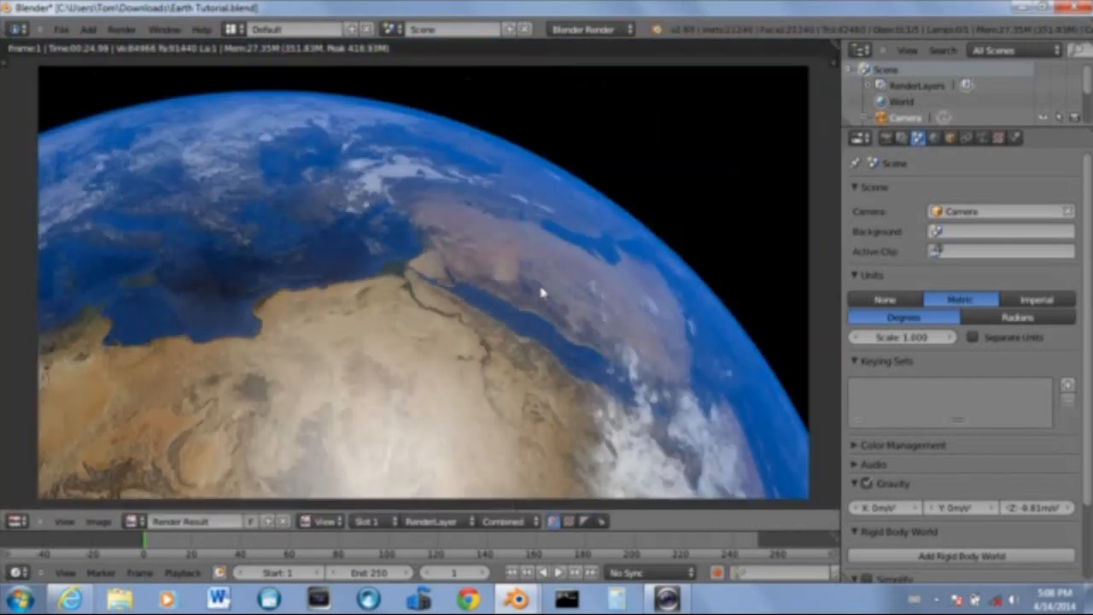
scroll(542, 293, up, 3)
scroll(541, 293, up, 3)
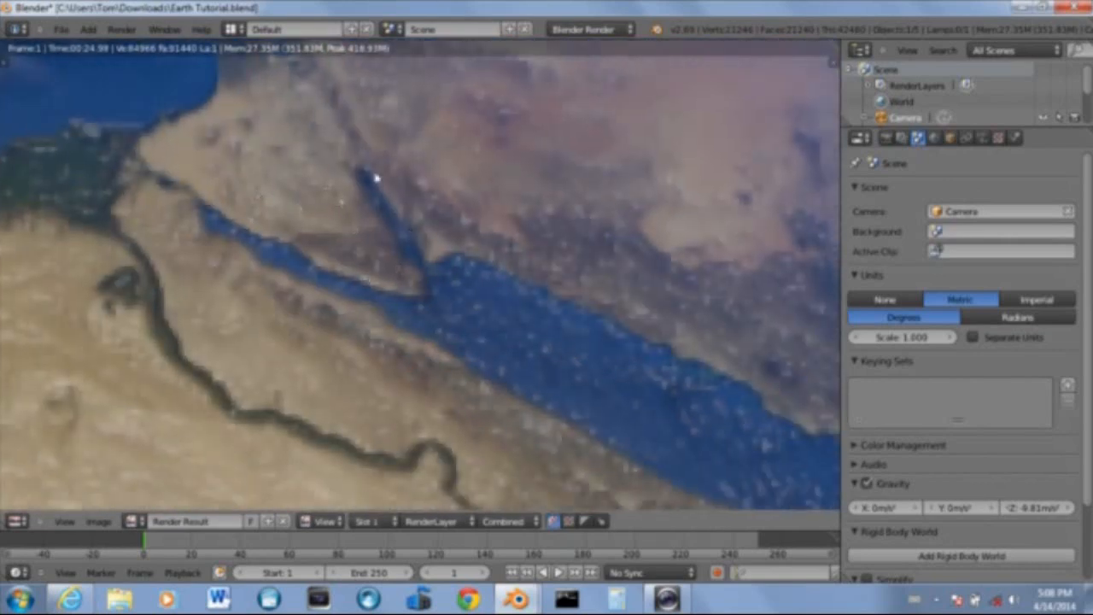
scroll(501, 359, down, 8)
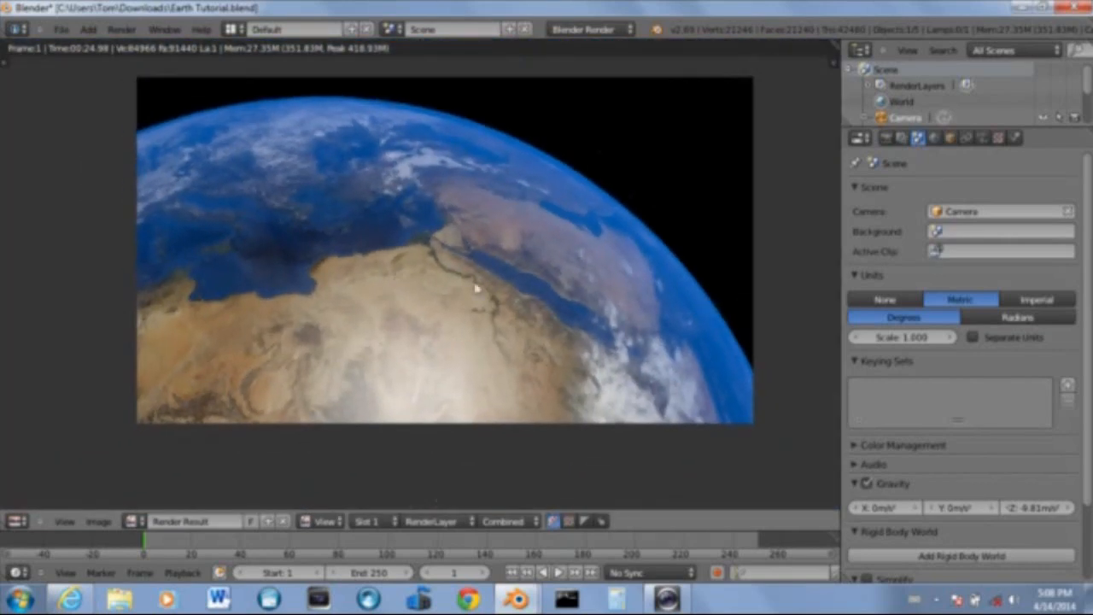
key(Escape)
Pull the camera back from the Earth to about X -17.49 m, Y -48.75 m, Z -3.92 m
scroll(442, 322, up, 3)
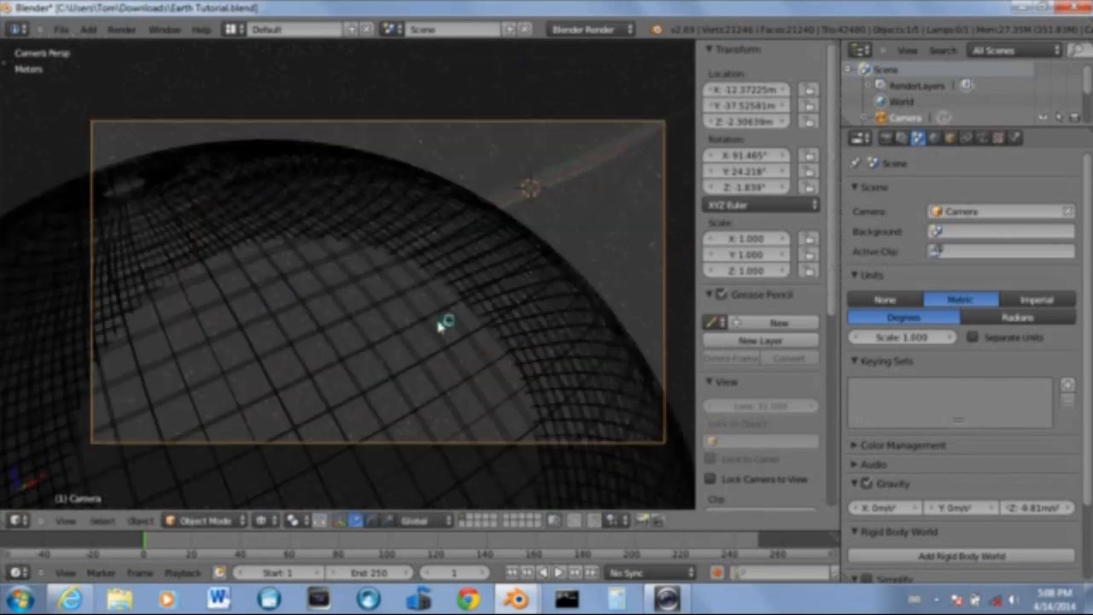
scroll(438, 324, down, 1)
scroll(437, 325, down, 1)
scroll(437, 325, up, 1)
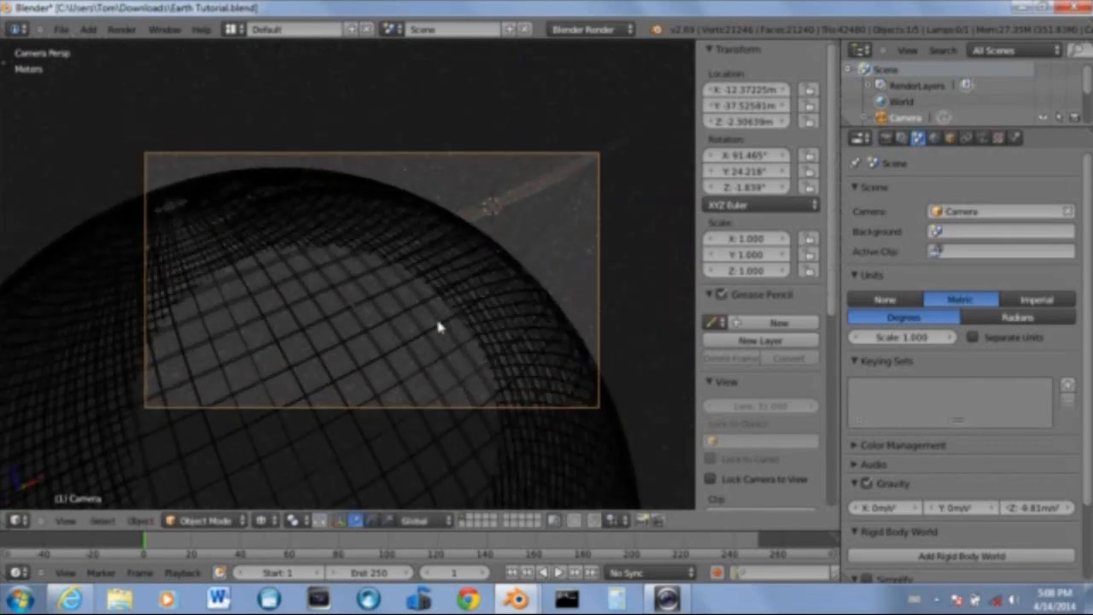
scroll(349, 282, down, 5)
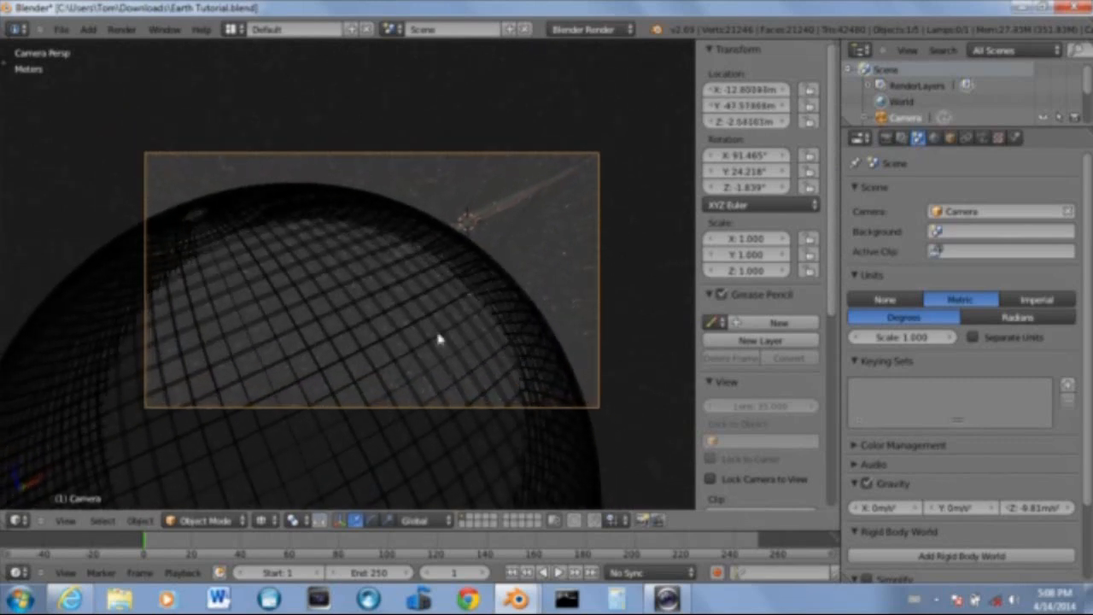
key(g)
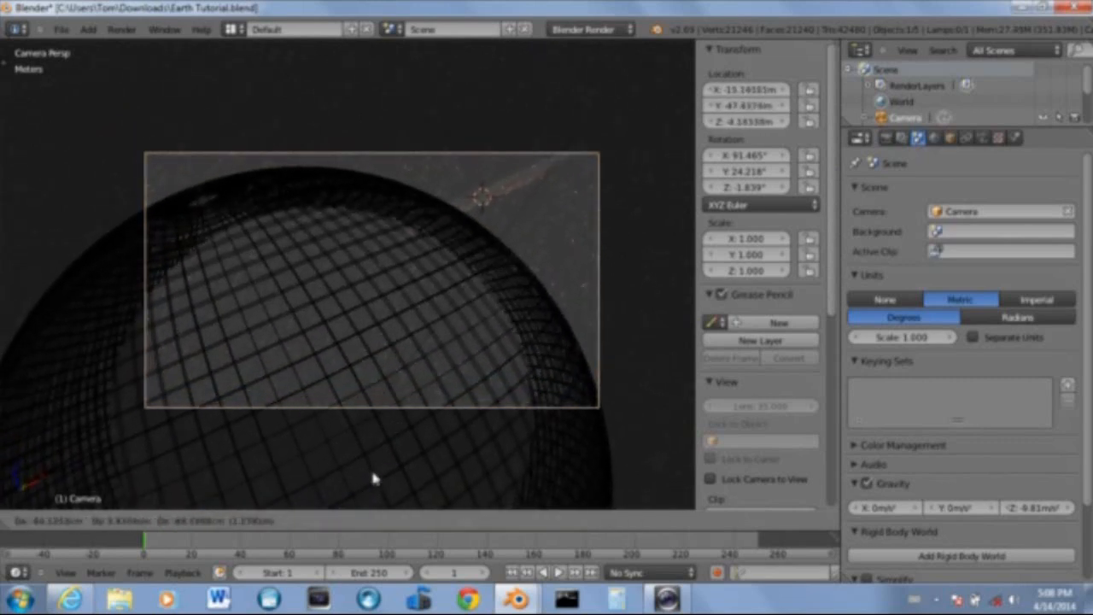
click(421, 314)
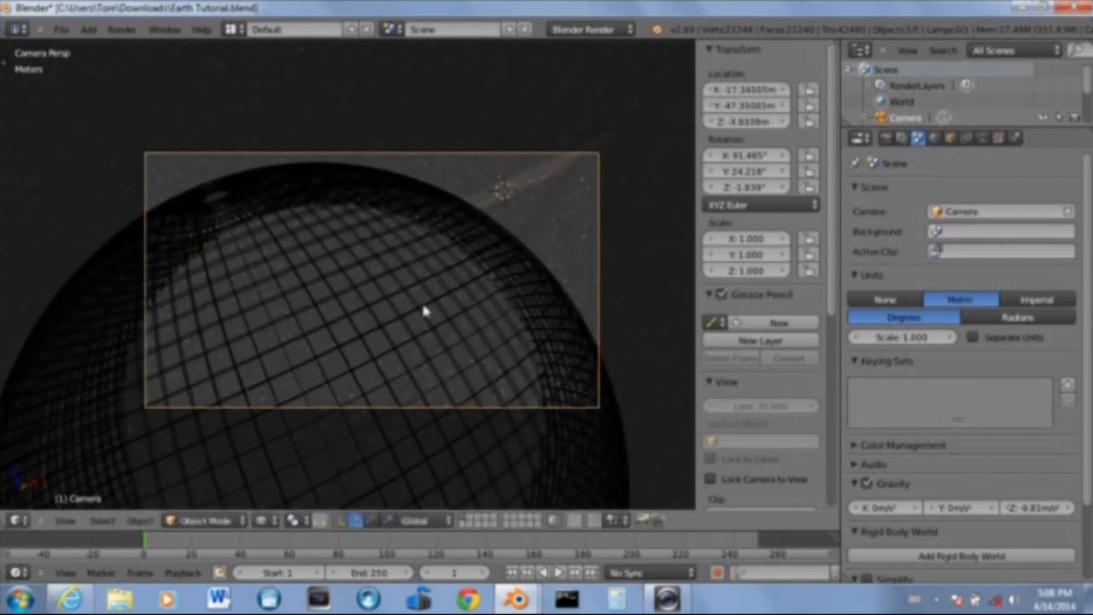
scroll(349, 282, down, 1)
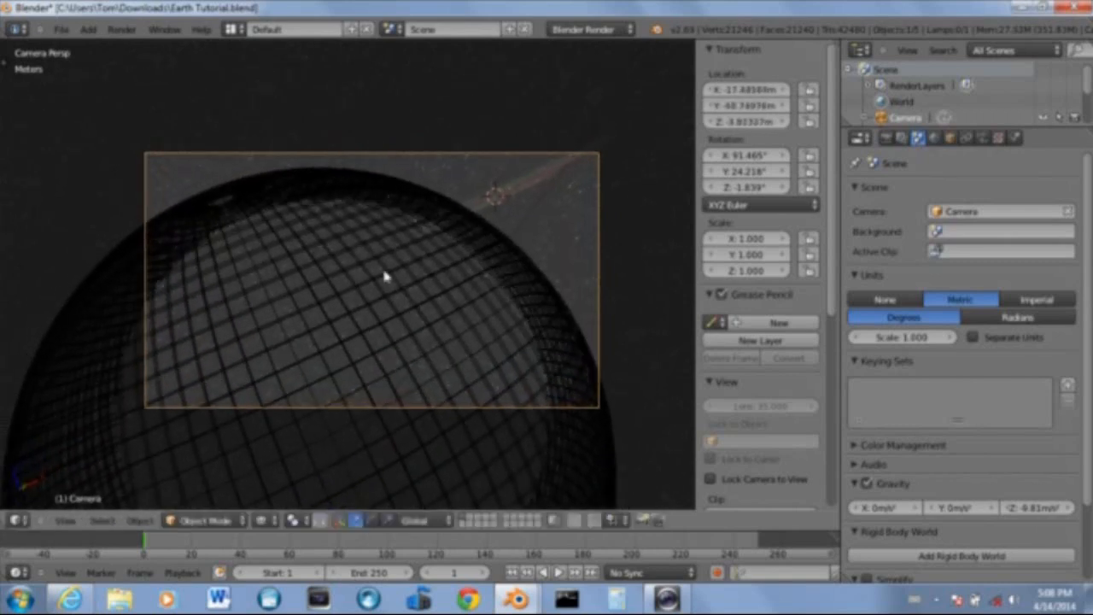
Shift the camera and re-aim it with fly navigation, ending at about X -9.90 m, Y -51.15 m, Z -76.8 cm
key(g)
click(459, 178)
key(g)
click(515, 102)
key(shift+f)
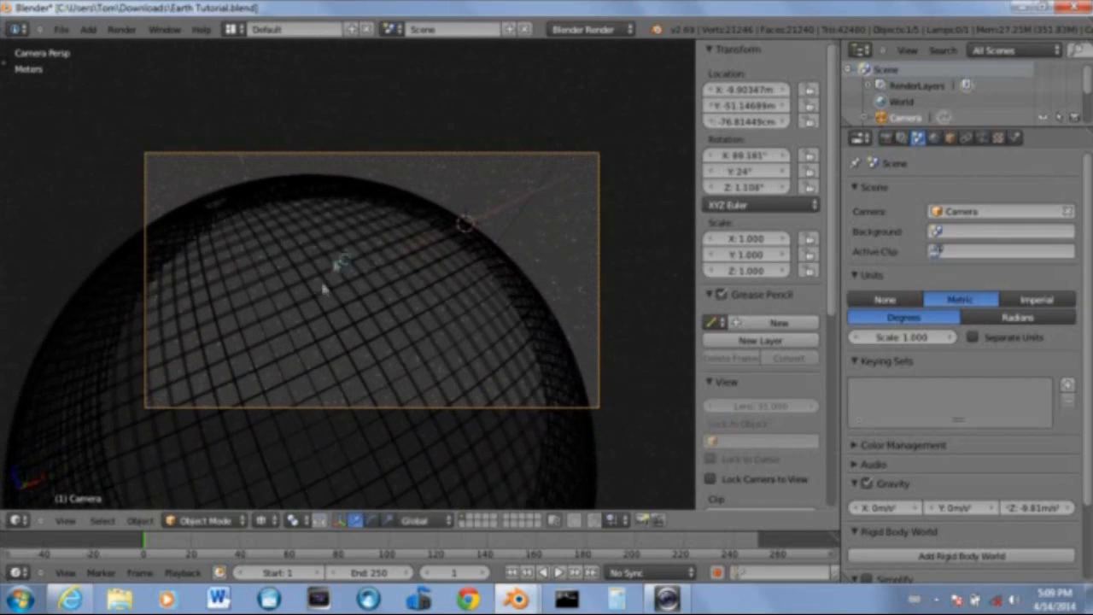
Reposition the camera to about X -15.54 m and Z -5.78 m, tilted about 99.9° on X, leaving more space above the Earth
key(g)
click(278, 459)
key(g)
click(329, 389)
key(g)
click(398, 265)
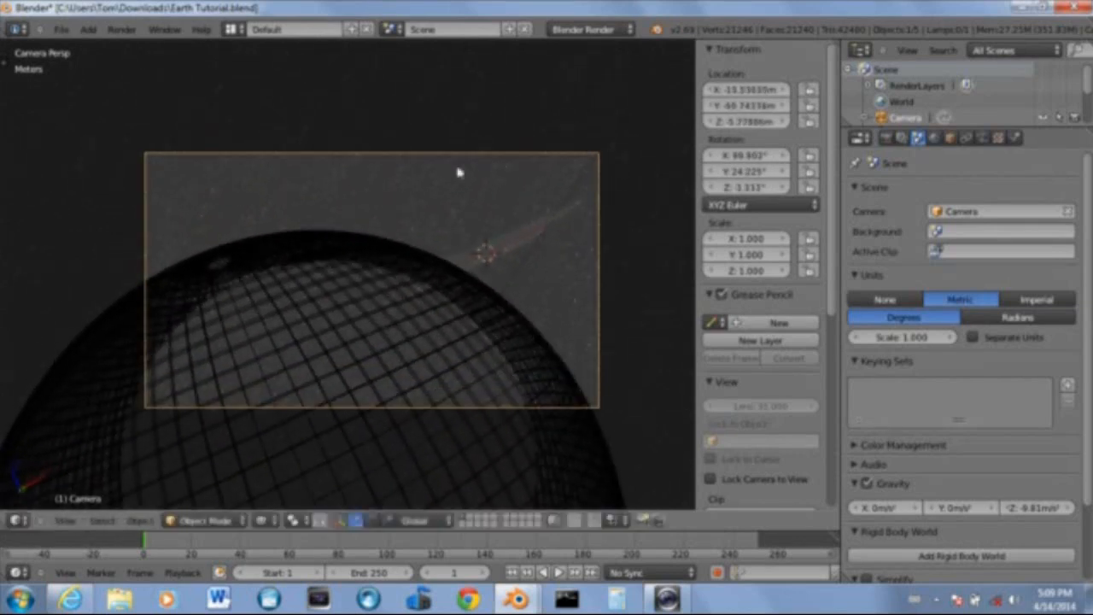
Move the camera to about X -24.71 m, Y -54.18 m, Z -15.89 m with an X tilt of about 101.74°
click(340, 467)
key(g)
click(338, 457)
key(g)
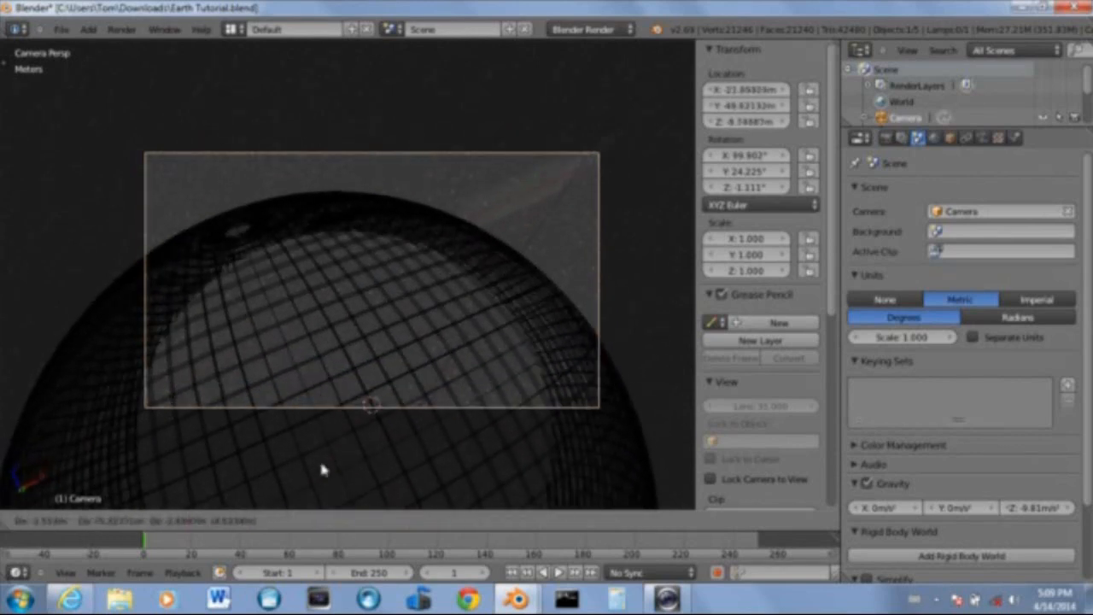
click(322, 469)
key(g)
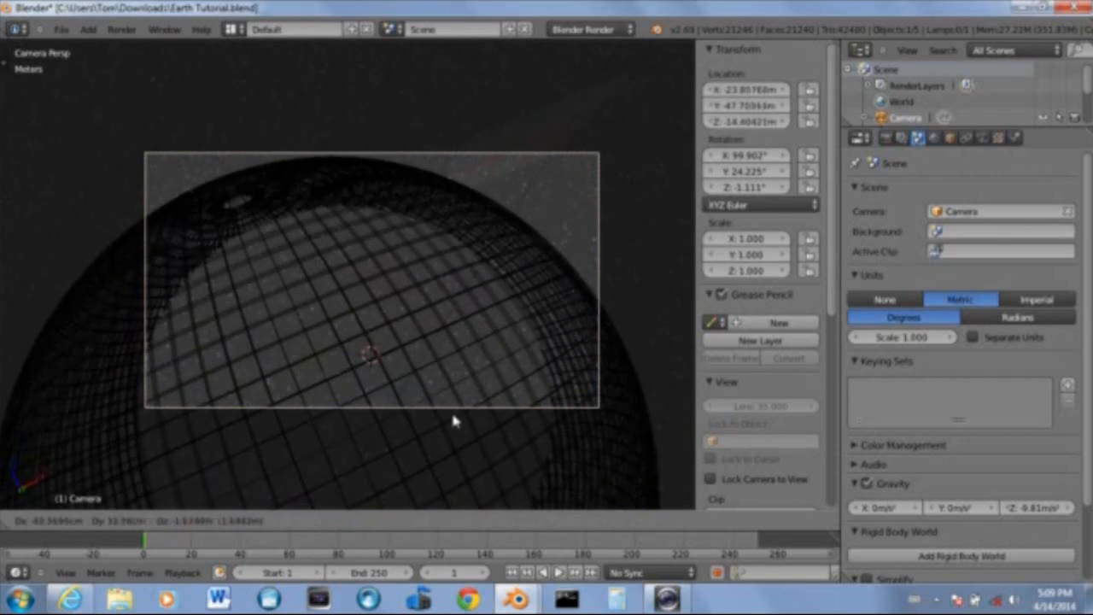
click(448, 429)
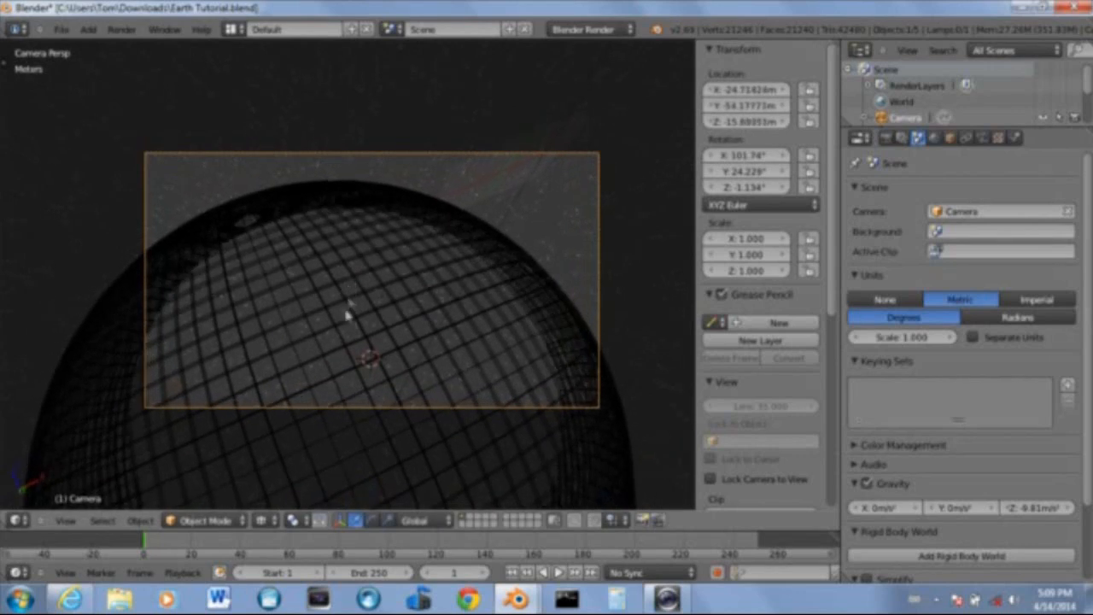
Nudge the camera to about Y -54.05 m, Z -17.67 m and preview the new framing with a partial test render
key(g)
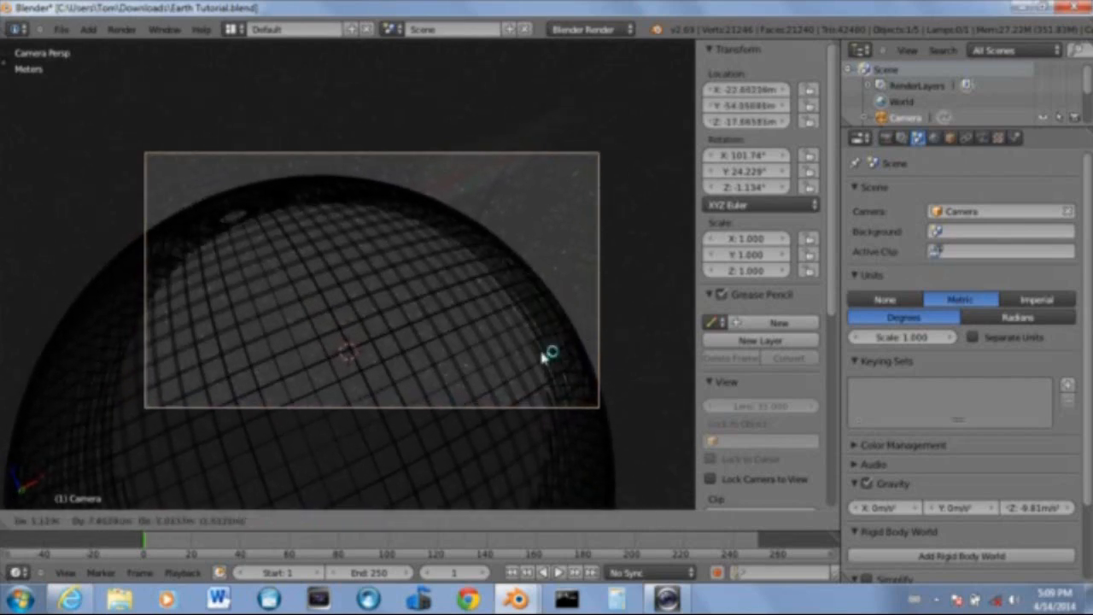
click(552, 359)
key(F12)
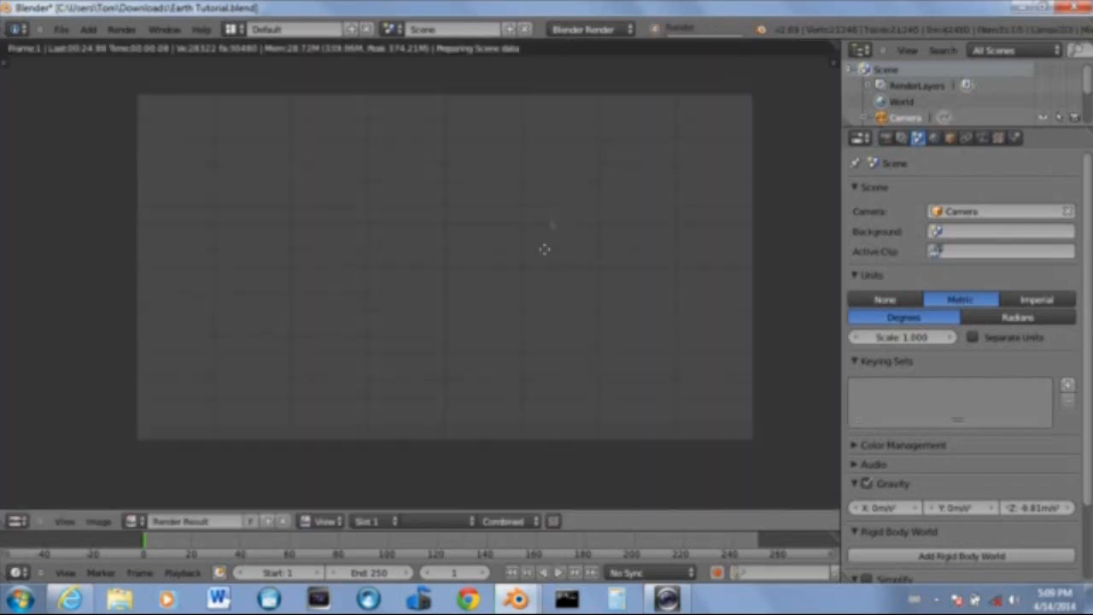
middle_drag(548, 243, 572, 253)
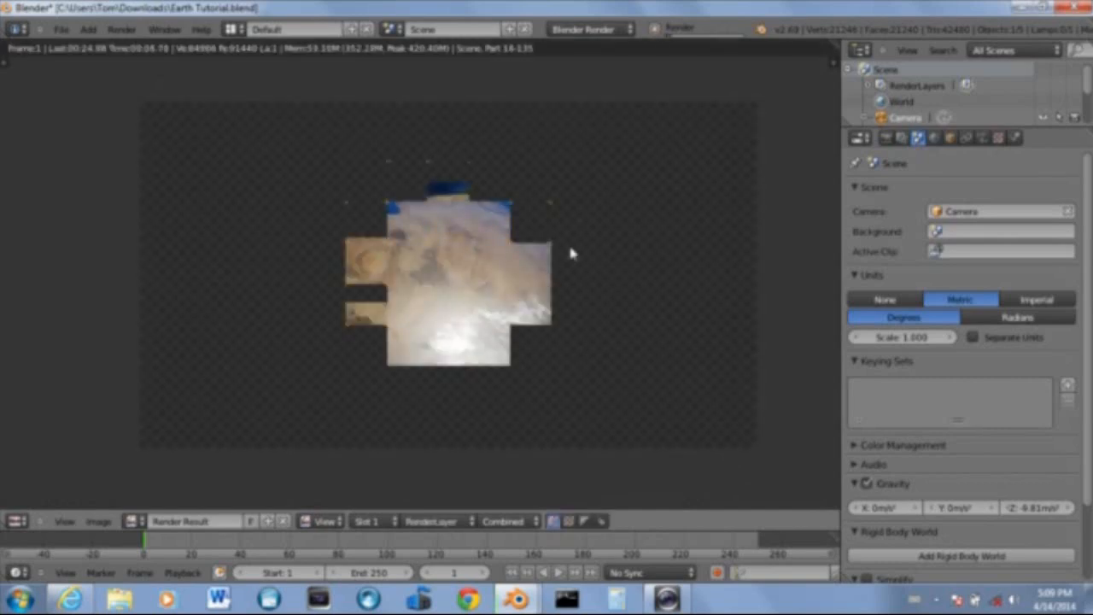
key(Escape)
Select the Sphere.001 shell around the Earth and set its material's specular intensity to 0
right_click(437, 204)
scroll(465, 184, up, 6)
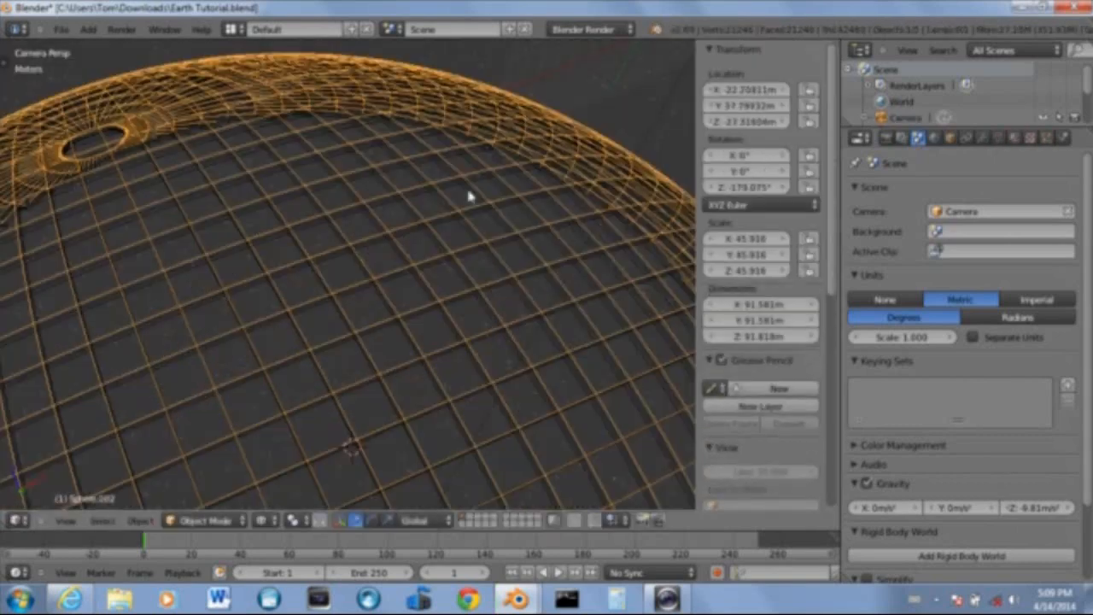
shift+middle_drag(456, 168, 267, 359)
scroll(154, 361, up, 4)
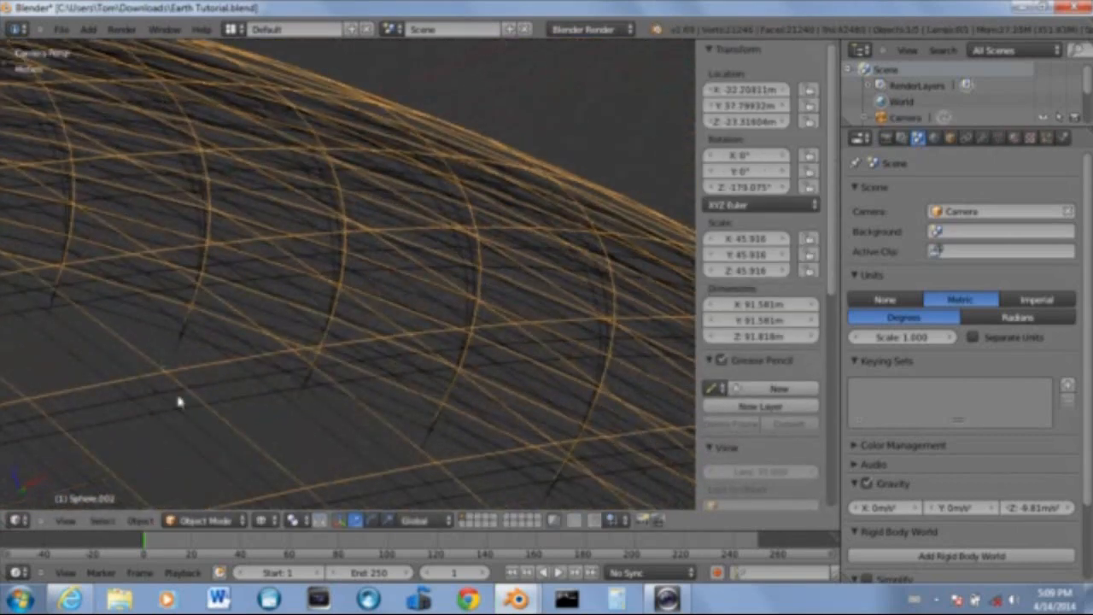
click(1015, 138)
scroll(929, 302, down, 5)
drag(917, 303, 828, 314)
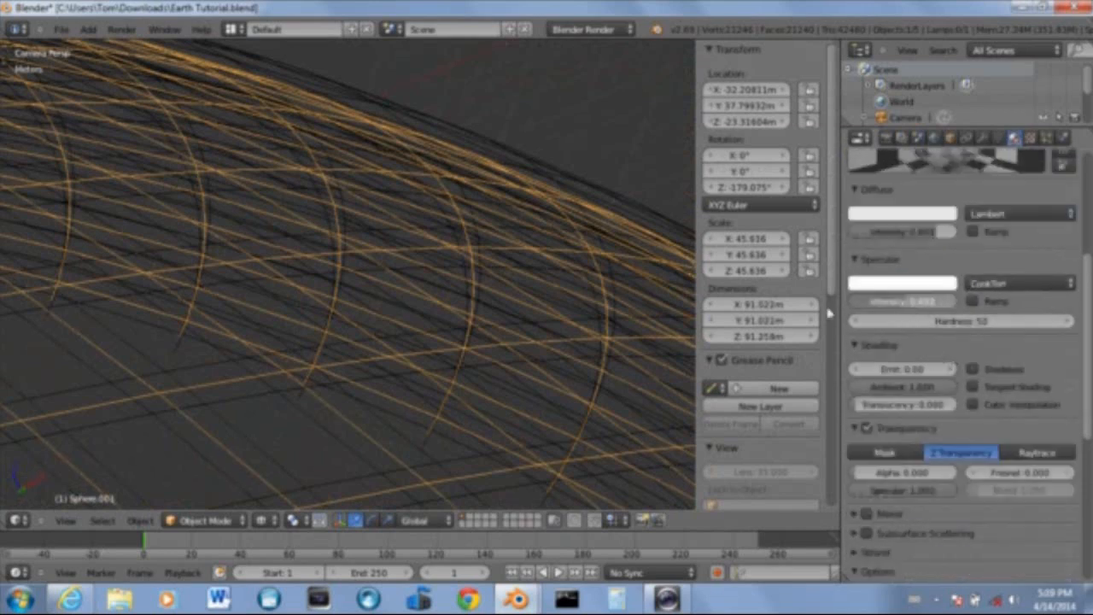
scroll(1016, 302, up, 5)
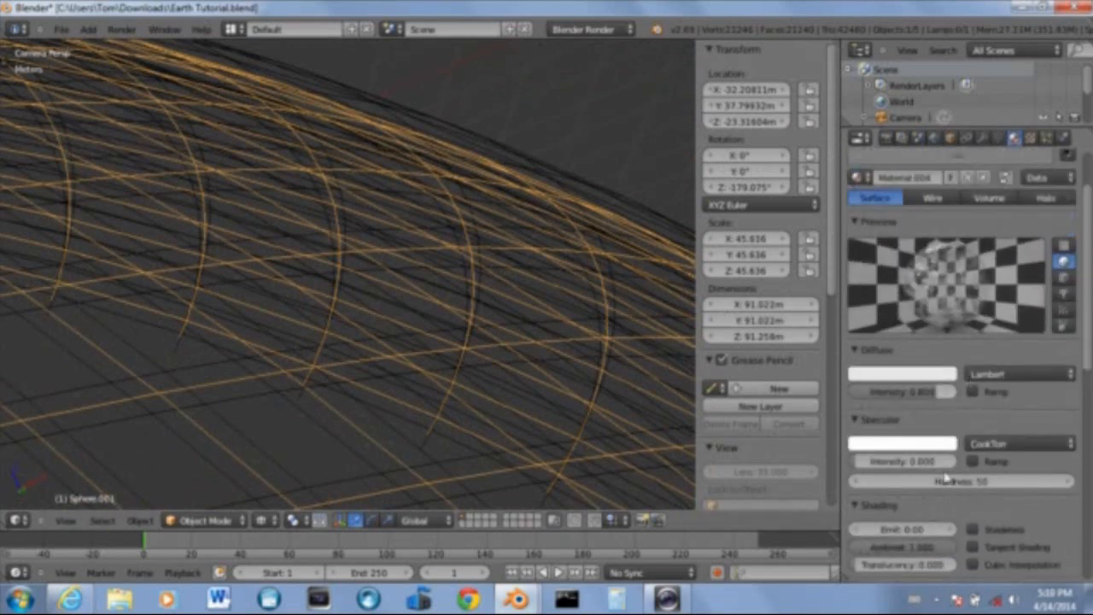
scroll(760, 461, down, 1)
Switch to the New Earth.blend project and view the material settings of its Sphere.001 shell
mouse_move(517, 599)
click(459, 511)
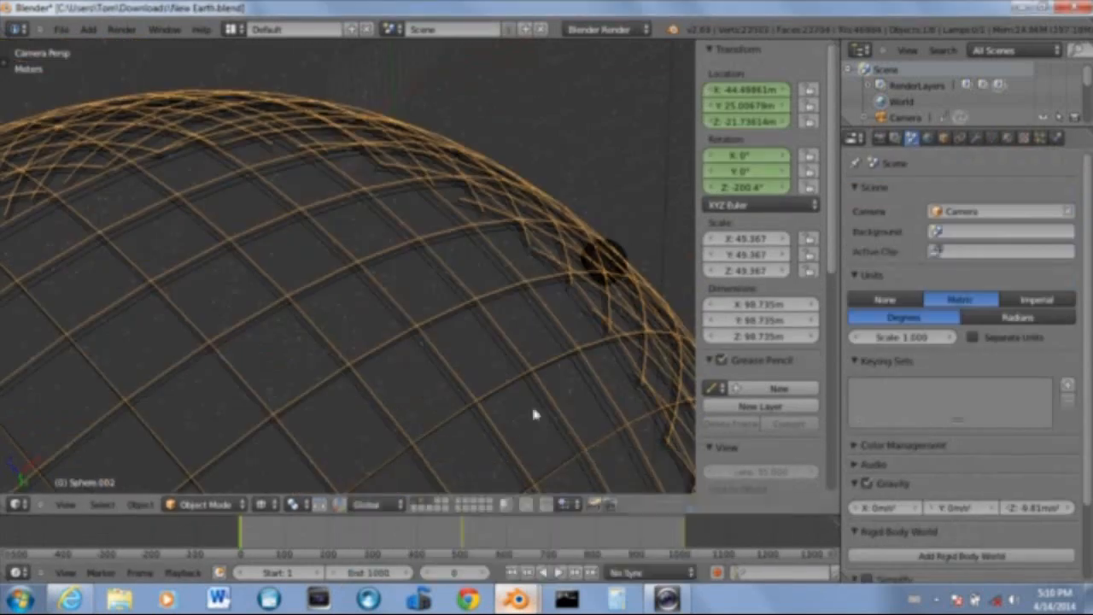
right_click(433, 269)
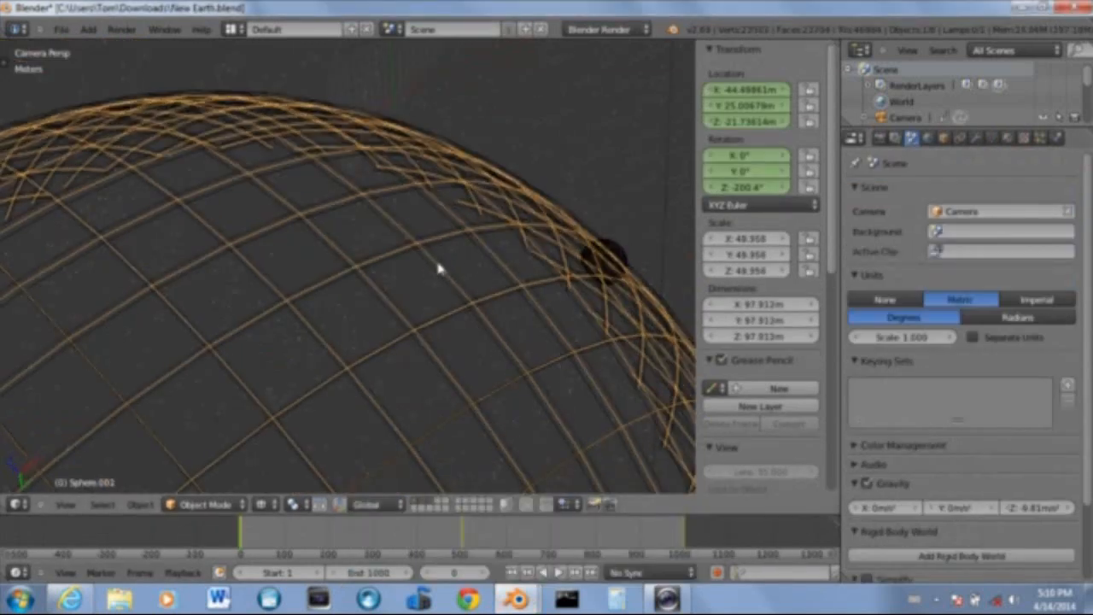
click(1010, 140)
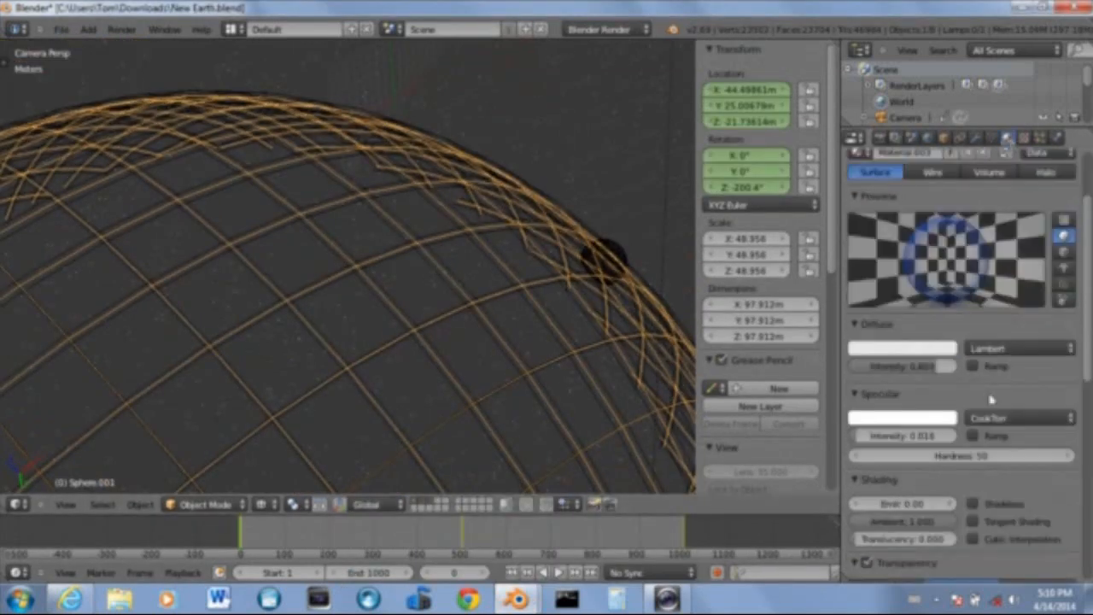
Set the specular intensity of the reference project's Sphere.001 material to 0 and switch back to the Earth Tutorial.blend project
drag(906, 435, 863, 435)
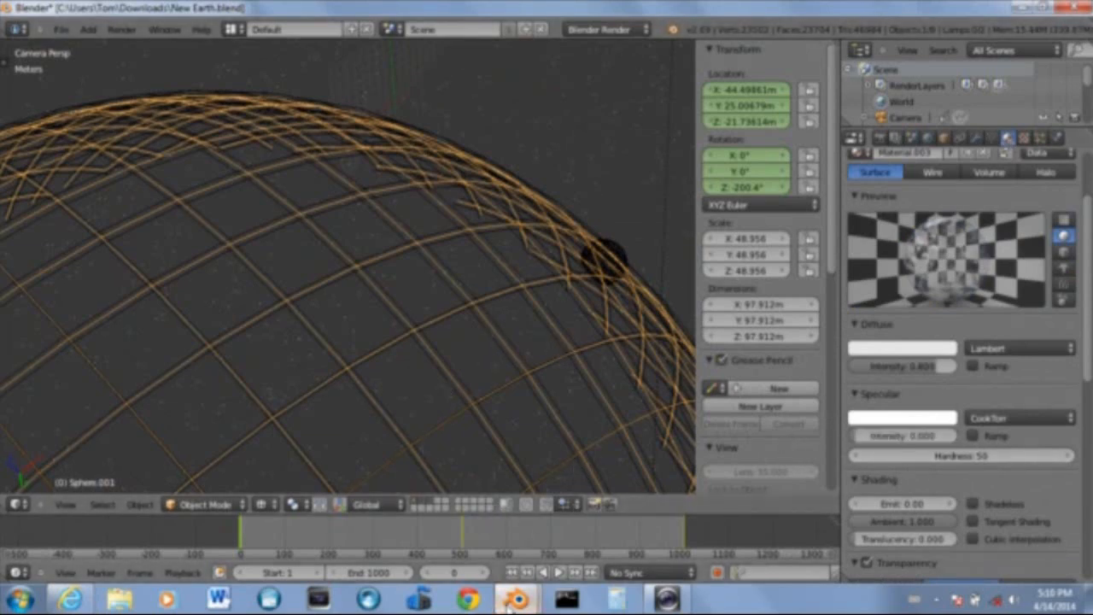
mouse_move(509, 605)
scroll(447, 258, down, 6)
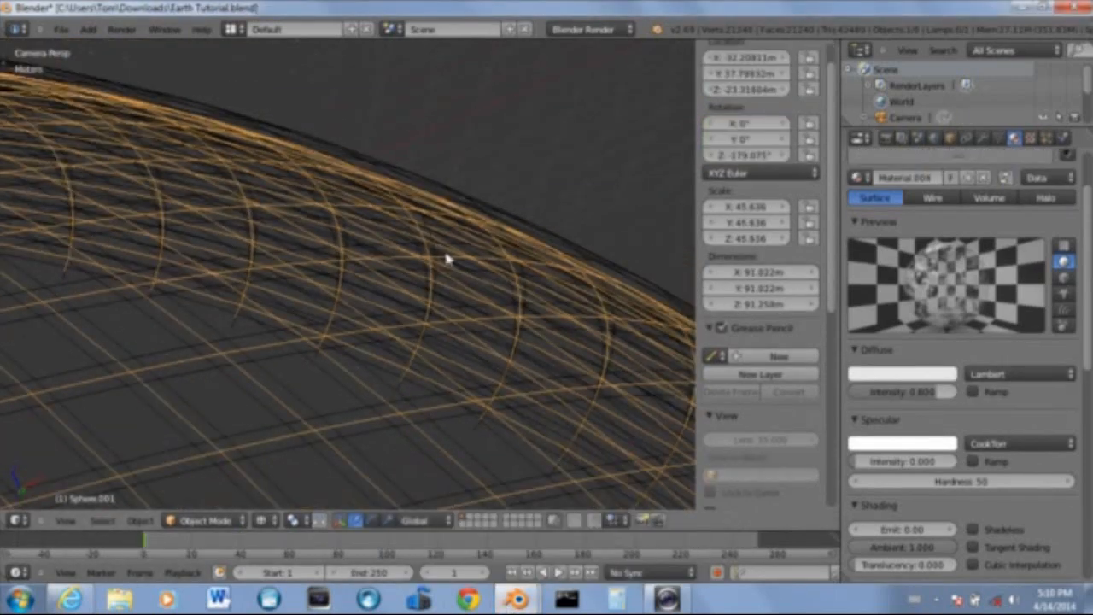
Render the current frame and examine the Earth's land, clouds and blue rim up close and as a whole
key(F12)
middle_drag(502, 260, 476, 268)
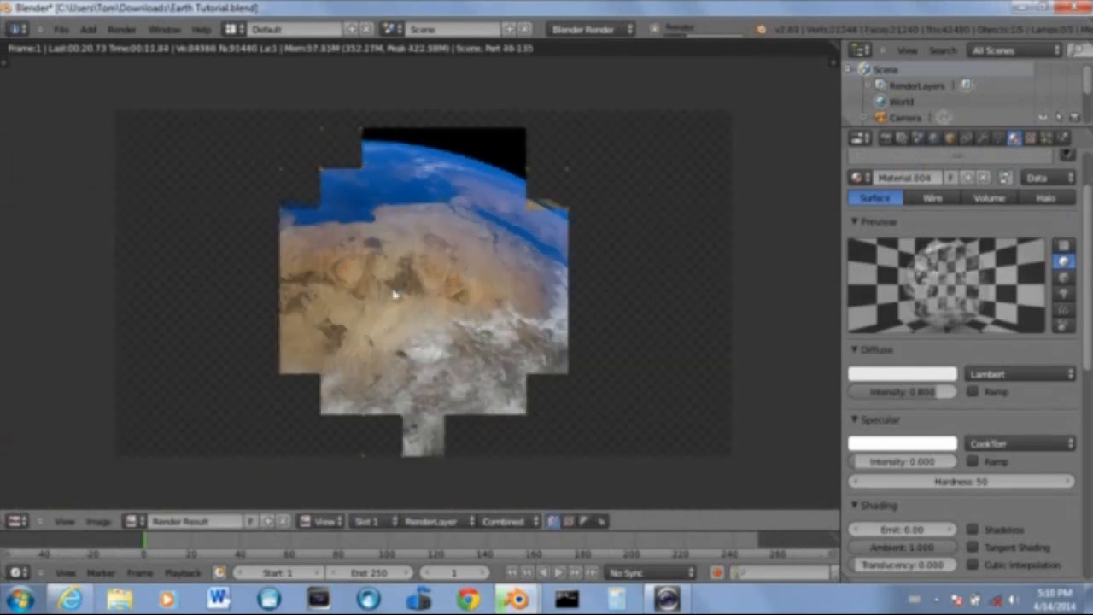
scroll(389, 293, up, 6)
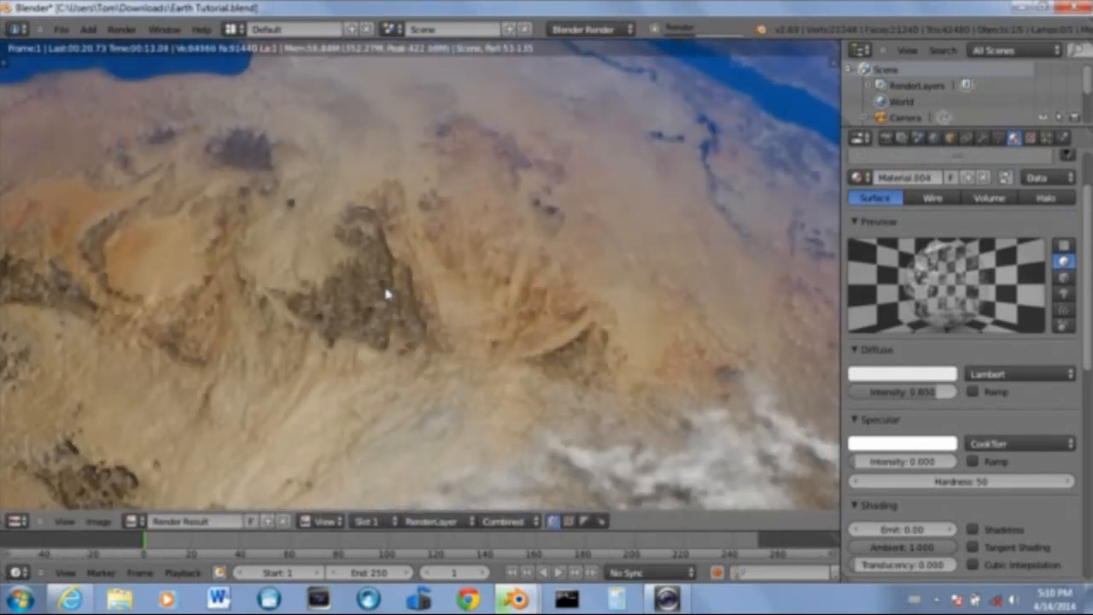
scroll(386, 294, up, 1)
middle_drag(386, 294, 718, 195)
middle_drag(245, 336, 304, 273)
scroll(331, 239, down, 5)
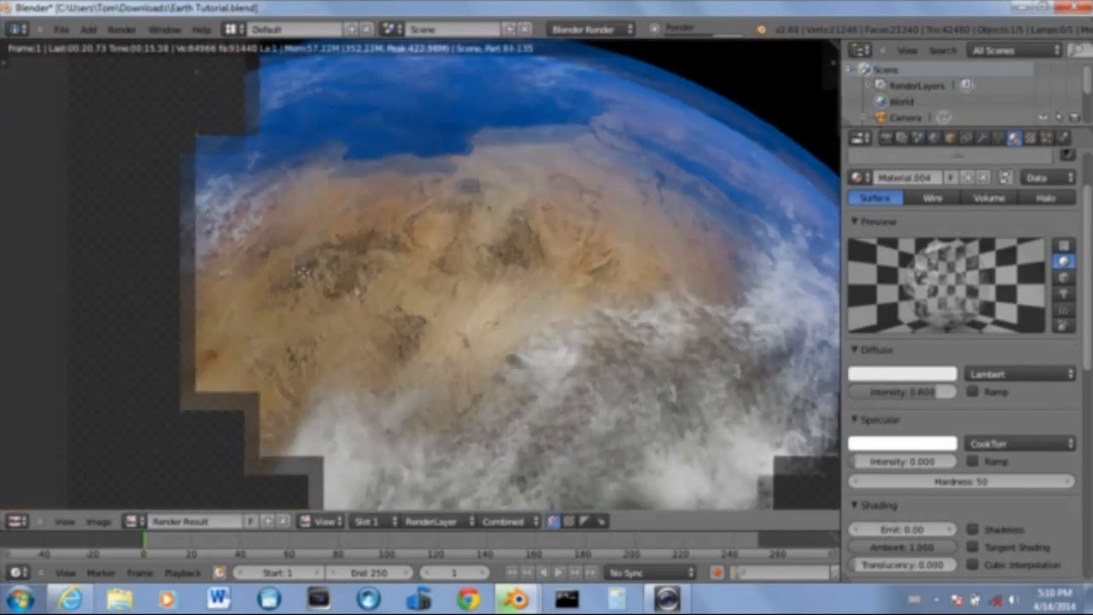
scroll(522, 231, up, 5)
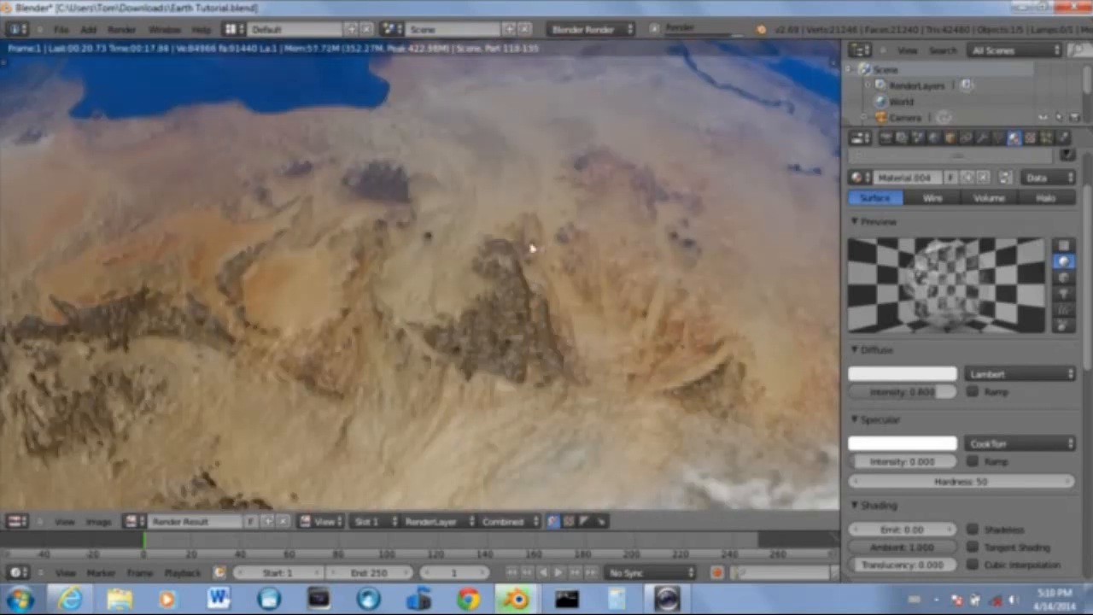
scroll(504, 325, down, 3)
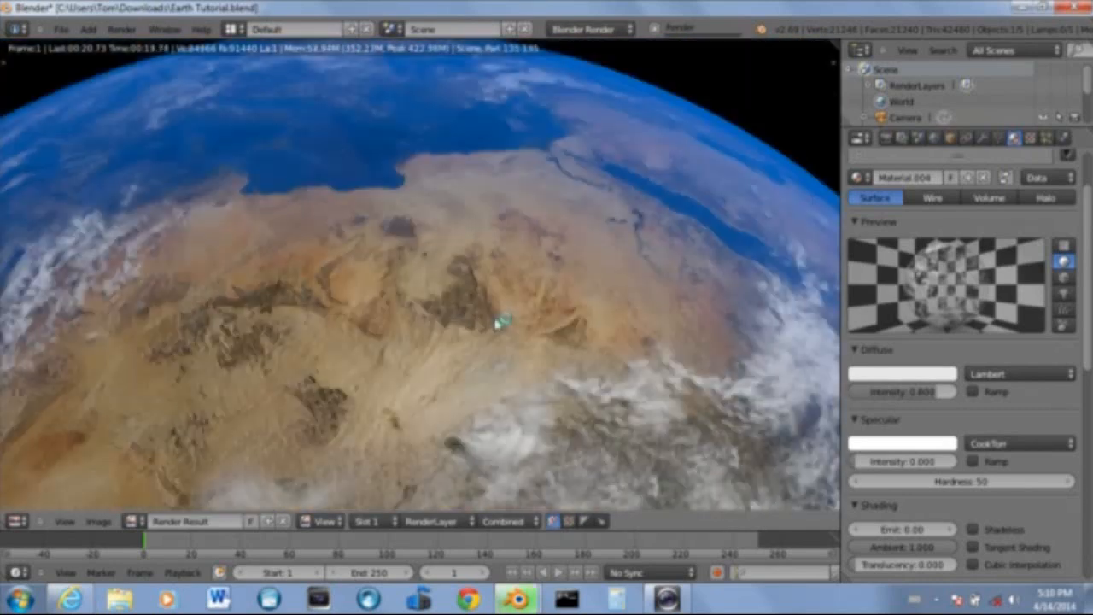
scroll(478, 295, down, 2)
scroll(470, 298, down, 1)
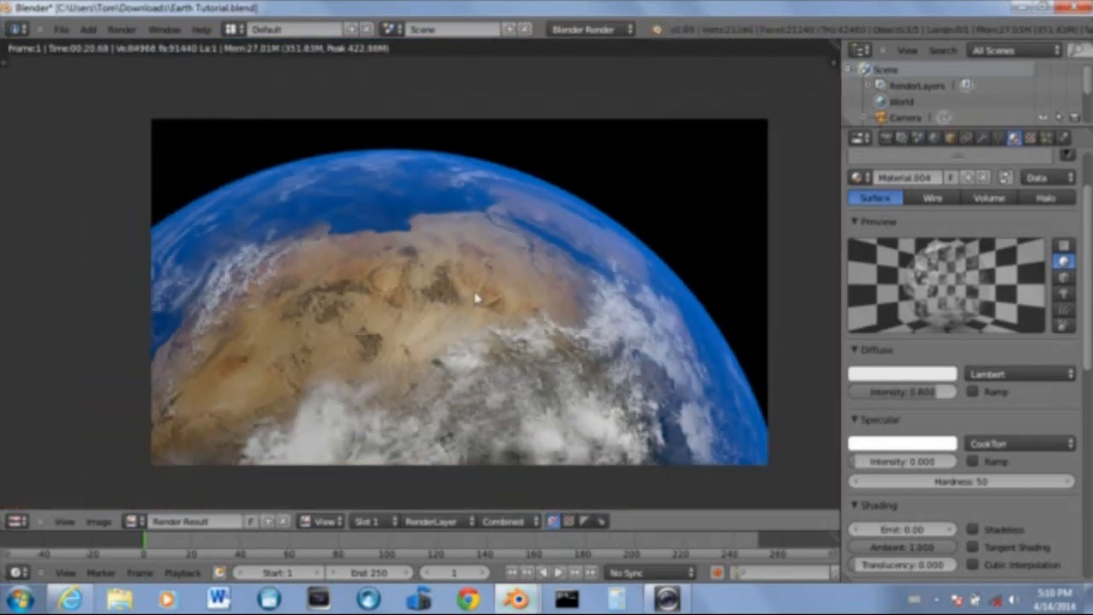
scroll(464, 291, up, 2)
scroll(430, 276, down, 1)
scroll(430, 276, up, 1)
key(Escape)
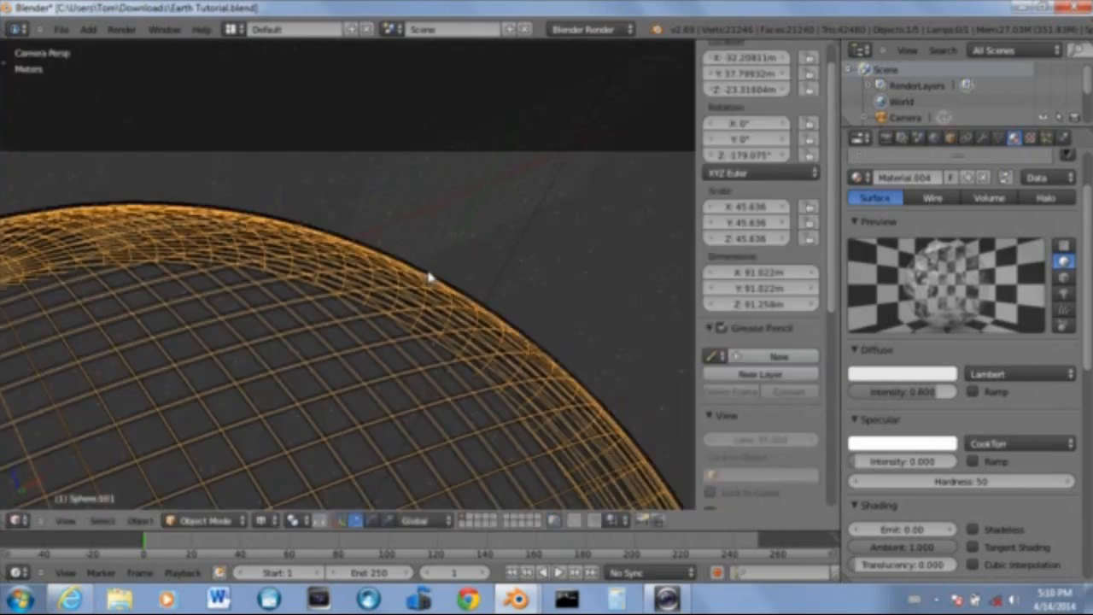
Hide the 3D view's transform sidebar and select the Sphere.002 shell around the Earth
scroll(462, 299, down, 2)
key(n)
shift+middle_drag(415, 295, 432, 279)
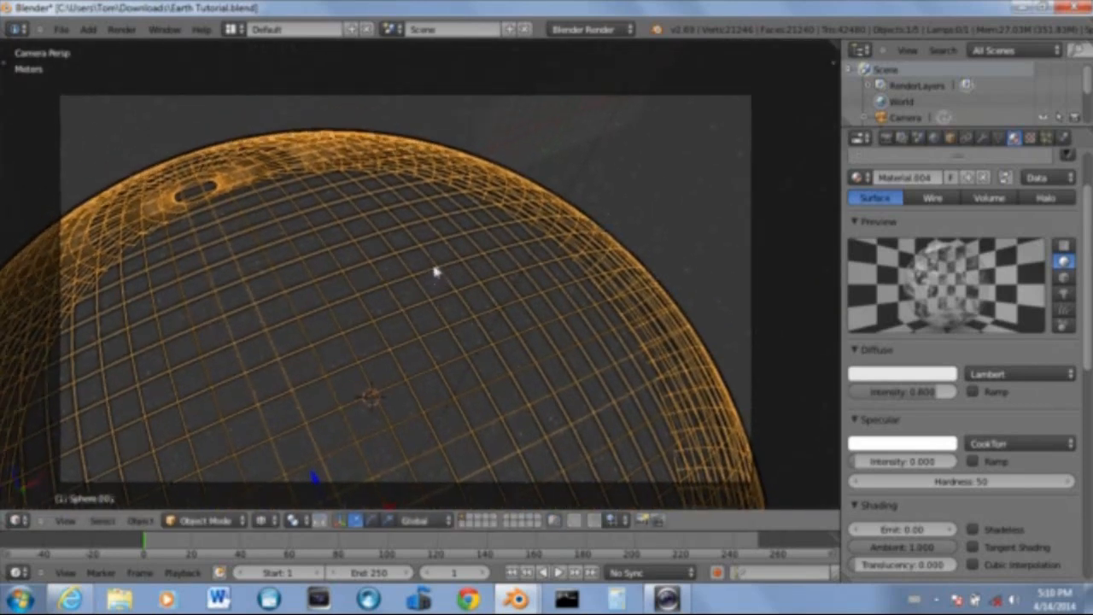
scroll(432, 280, down, 2)
scroll(315, 239, up, 2)
shift+middle_drag(434, 213, 344, 240)
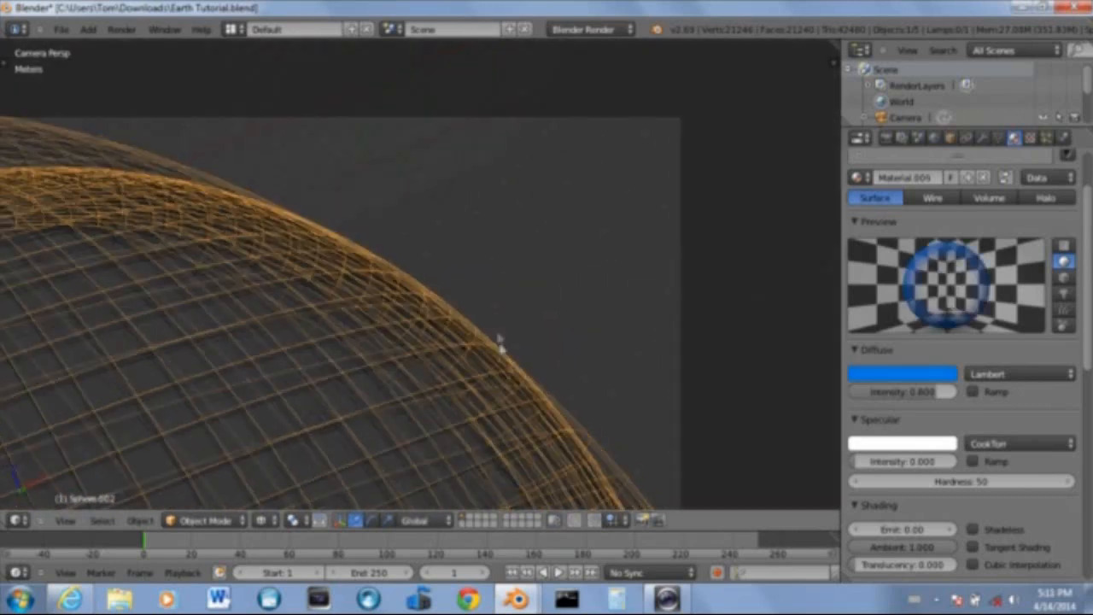
scroll(499, 342, down, 3)
scroll(497, 340, up, 3)
scroll(465, 352, up, 3)
shift+middle_drag(359, 367, 512, 261)
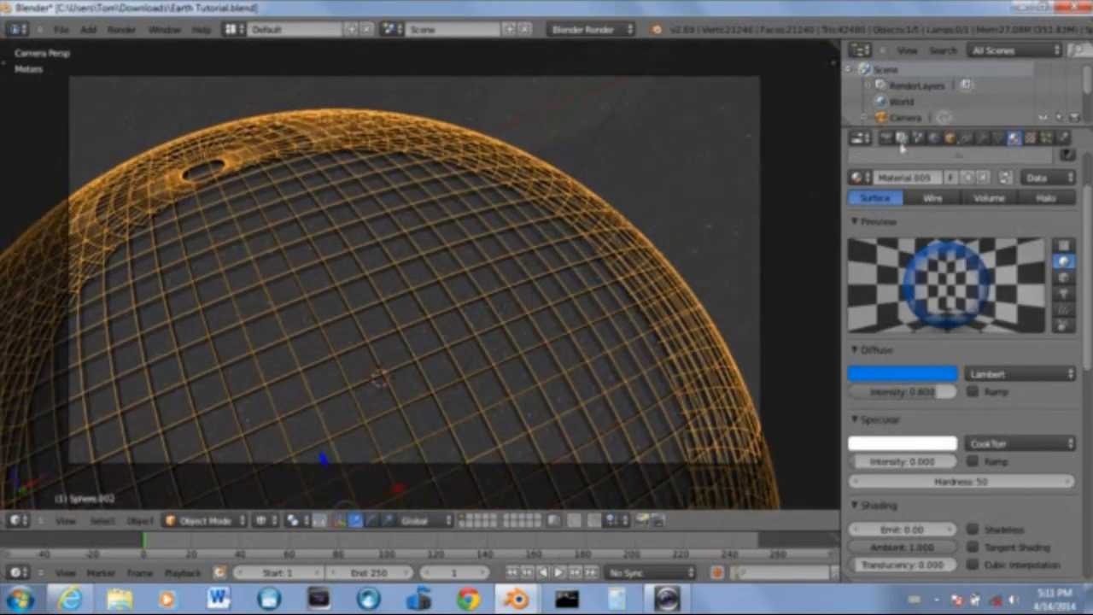
Look over the scene's render layers, the Sphere.002 shell's material and the render settings
click(903, 139)
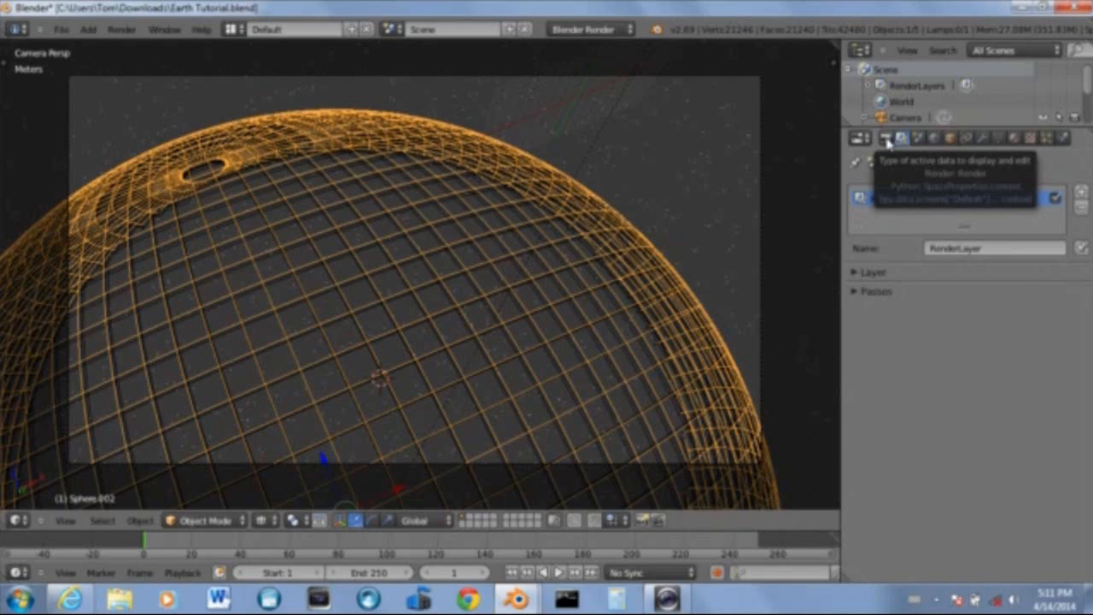
click(889, 141)
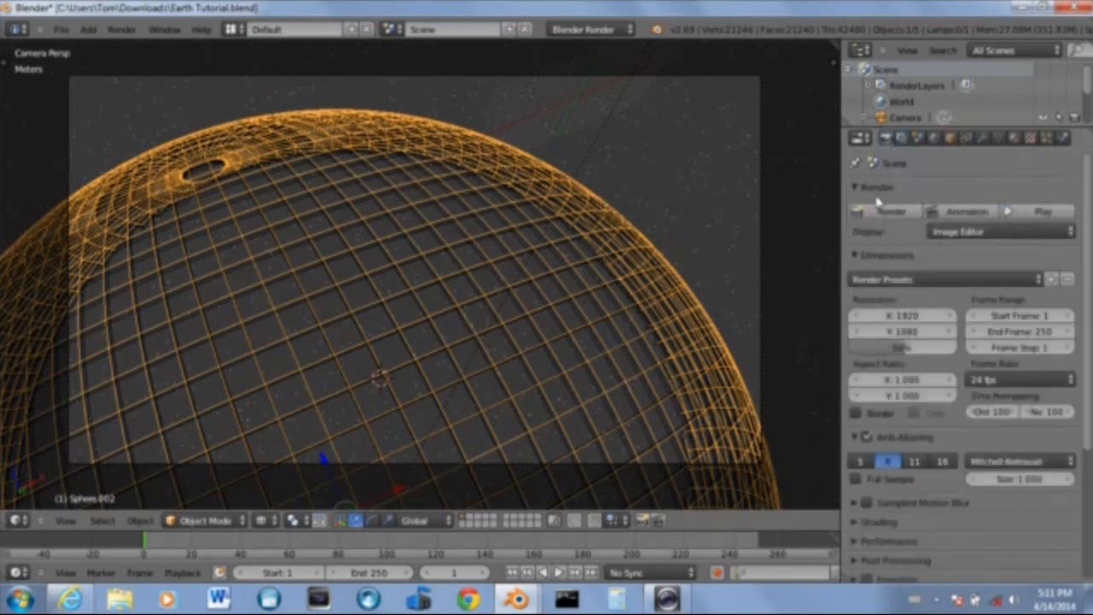
click(902, 139)
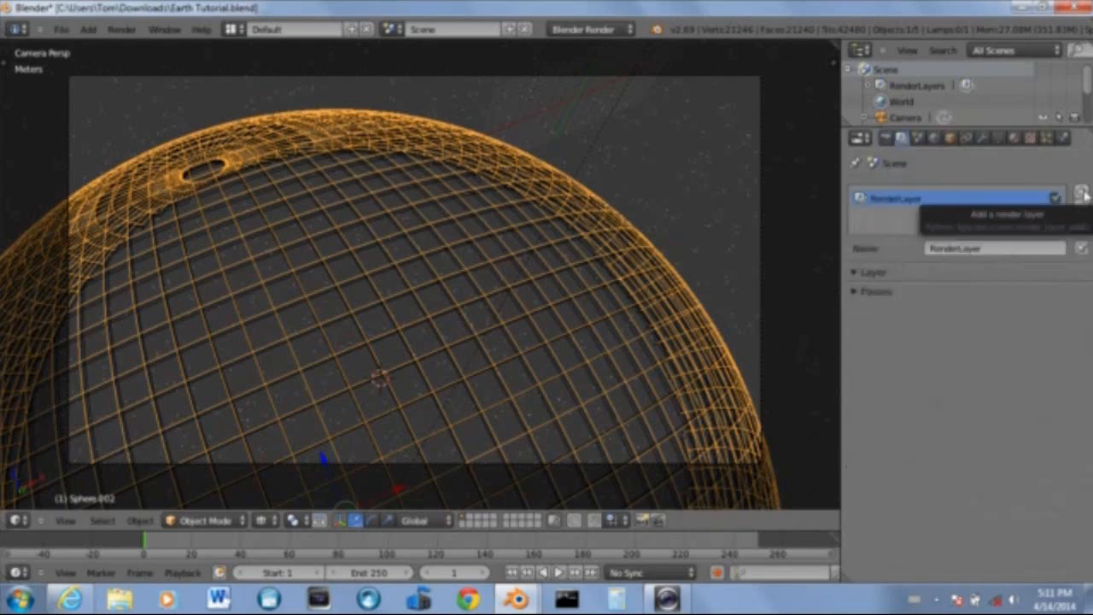
scroll(586, 203, up, 4)
shift+middle_drag(618, 152, 317, 400)
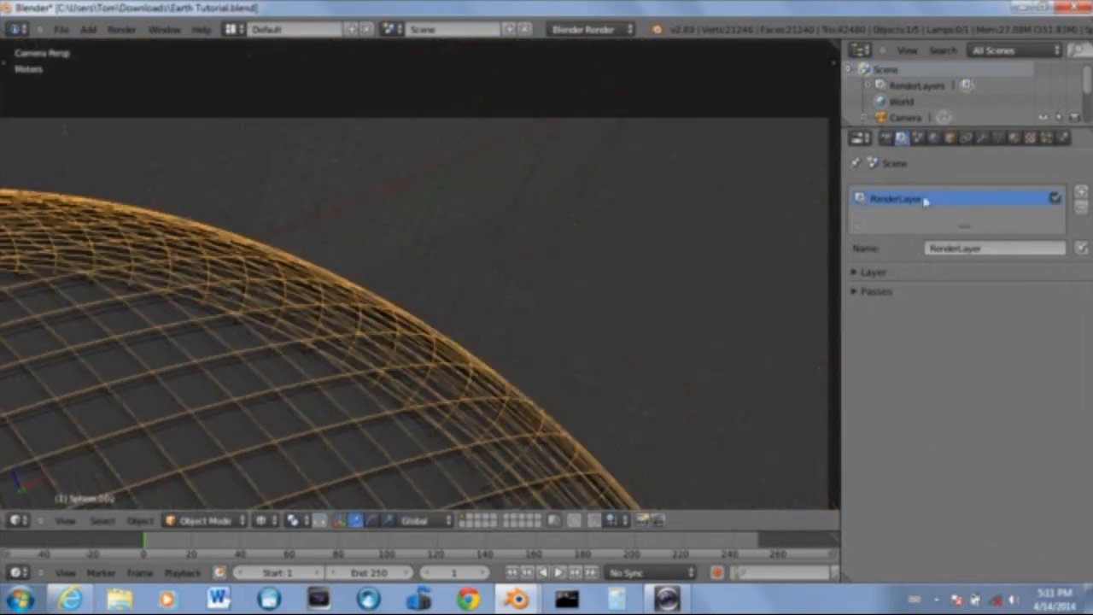
click(1014, 139)
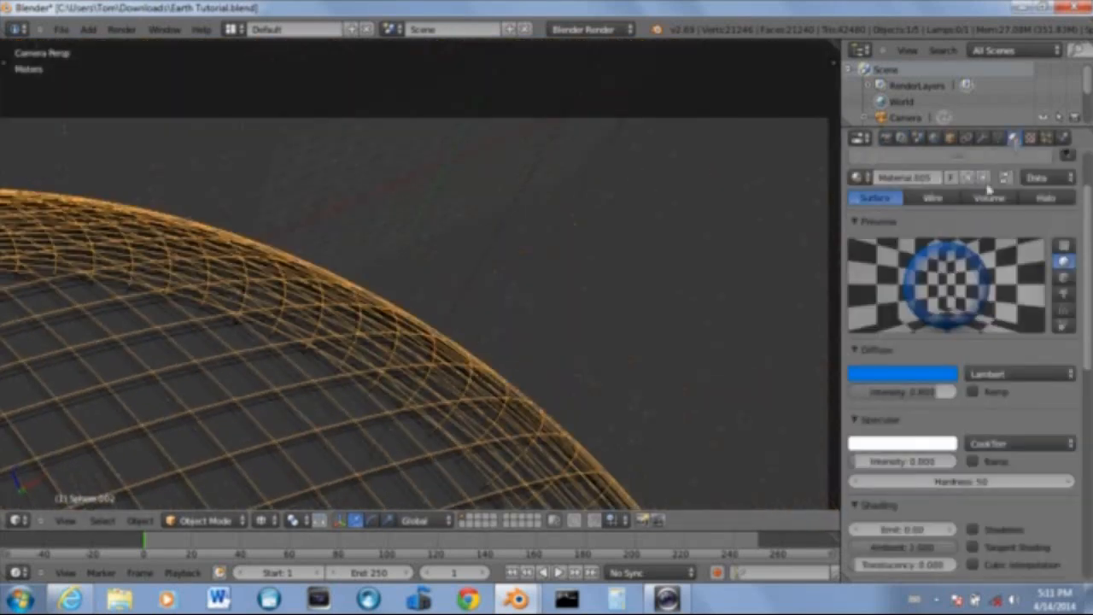
click(885, 138)
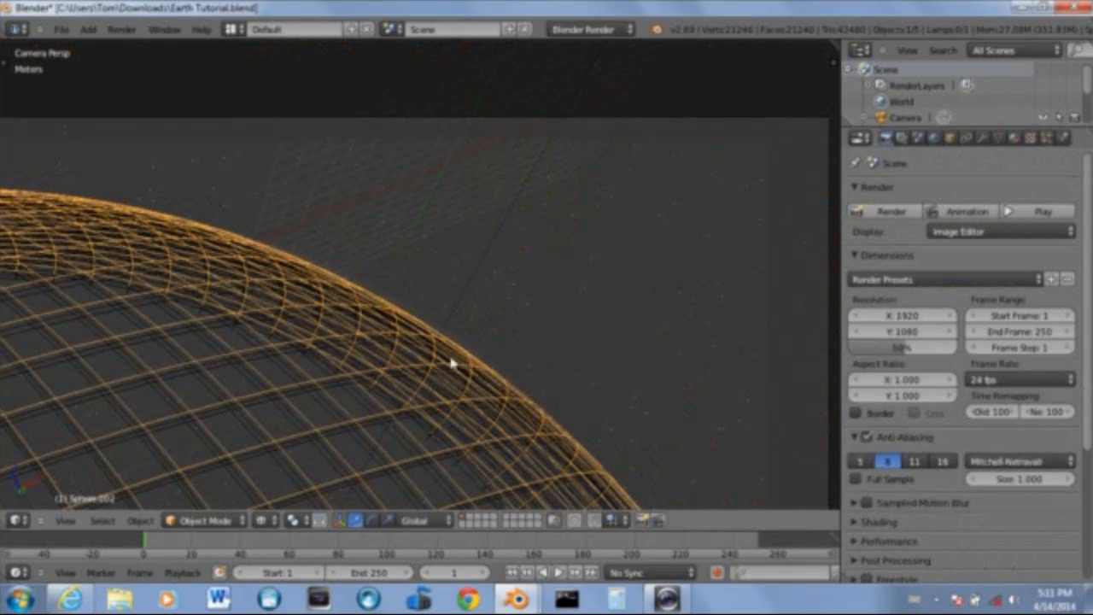
Move the Sphere.002 shell to the second scene layer
scroll(452, 361, up, 3)
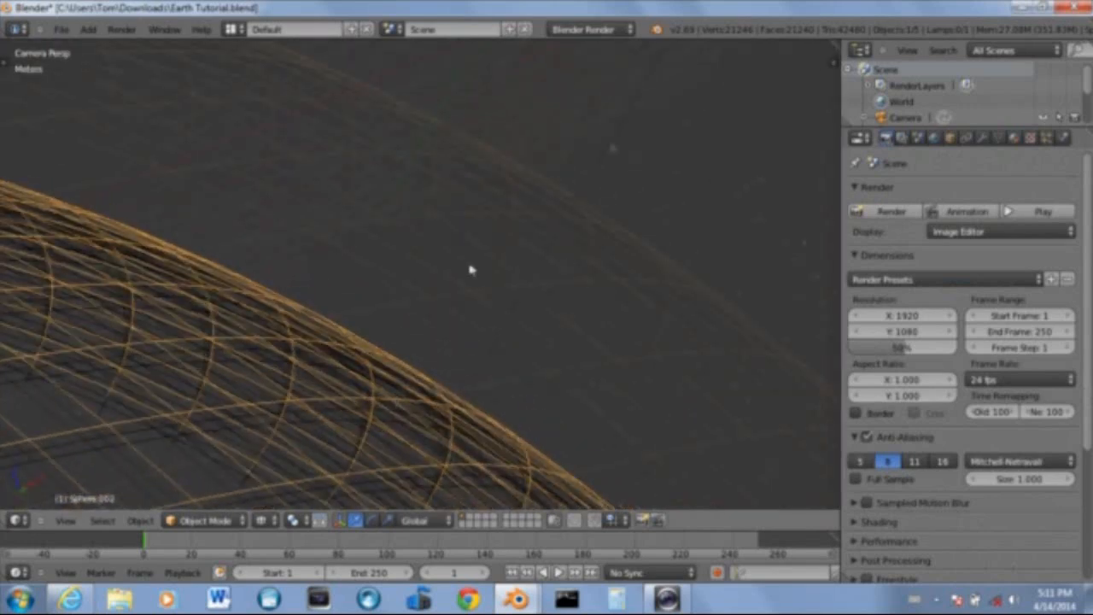
shift+middle_drag(470, 267, 614, 162)
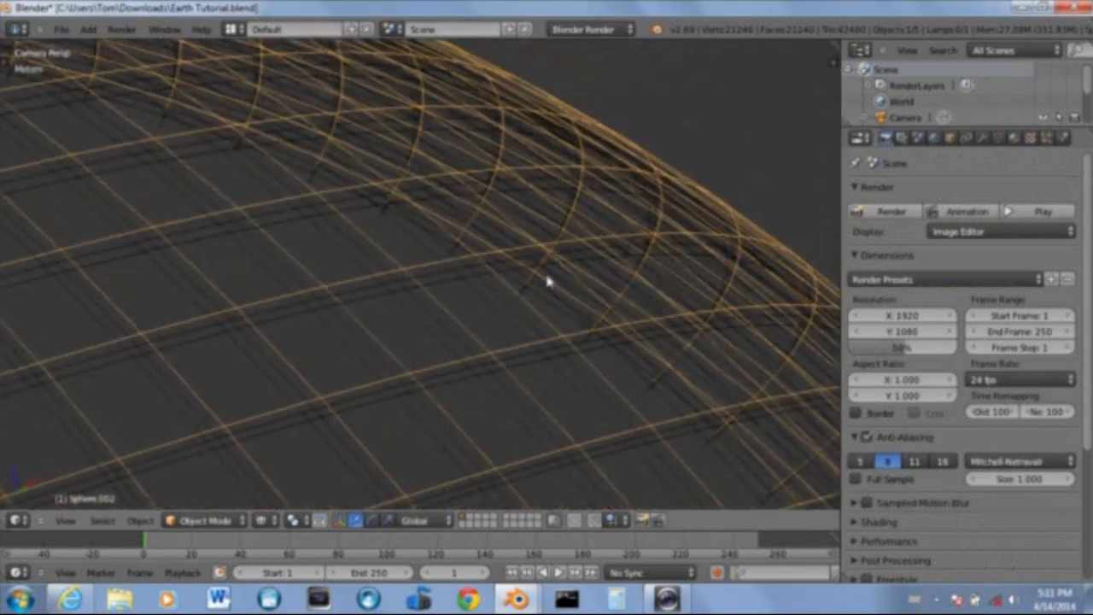
key(m)
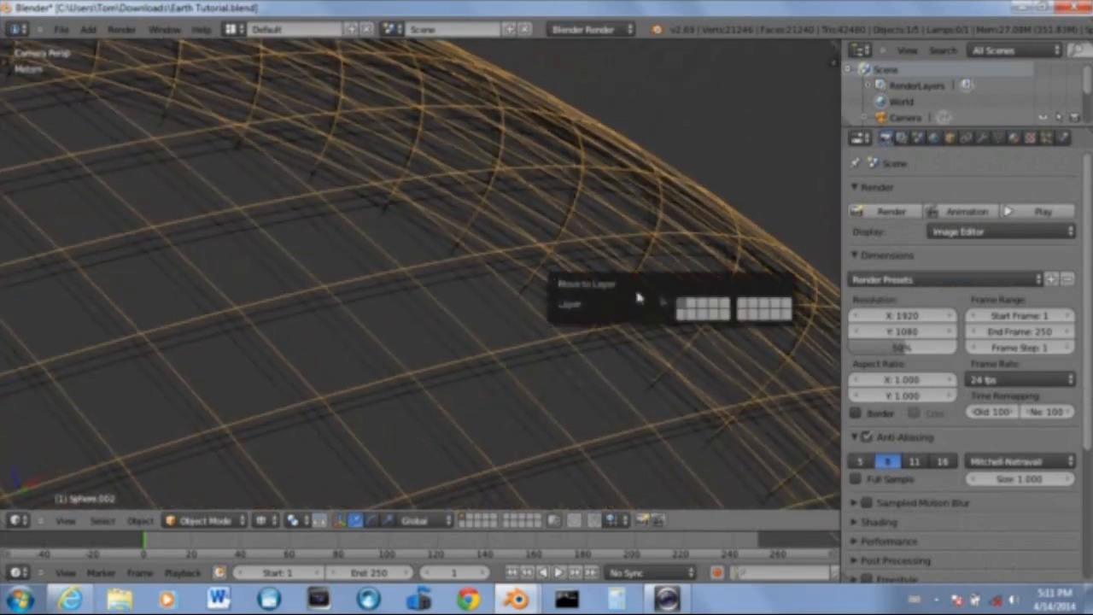
click(693, 311)
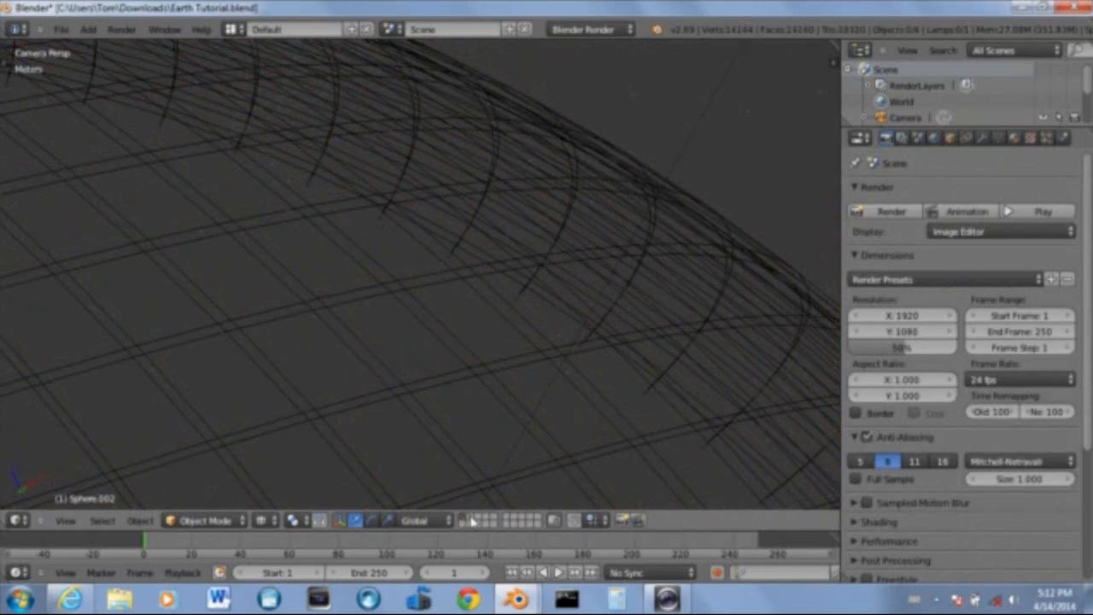
Add a second render layer to the scene and name it haze
scroll(700, 376, down, 2)
scroll(686, 283, down, 2)
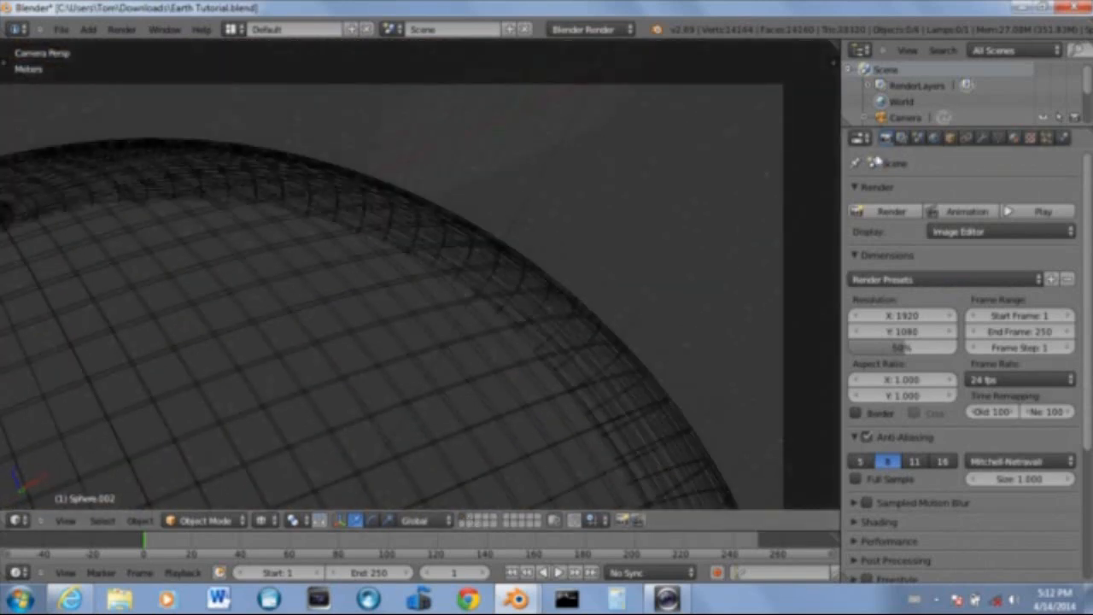
click(902, 137)
click(1081, 193)
click(974, 250)
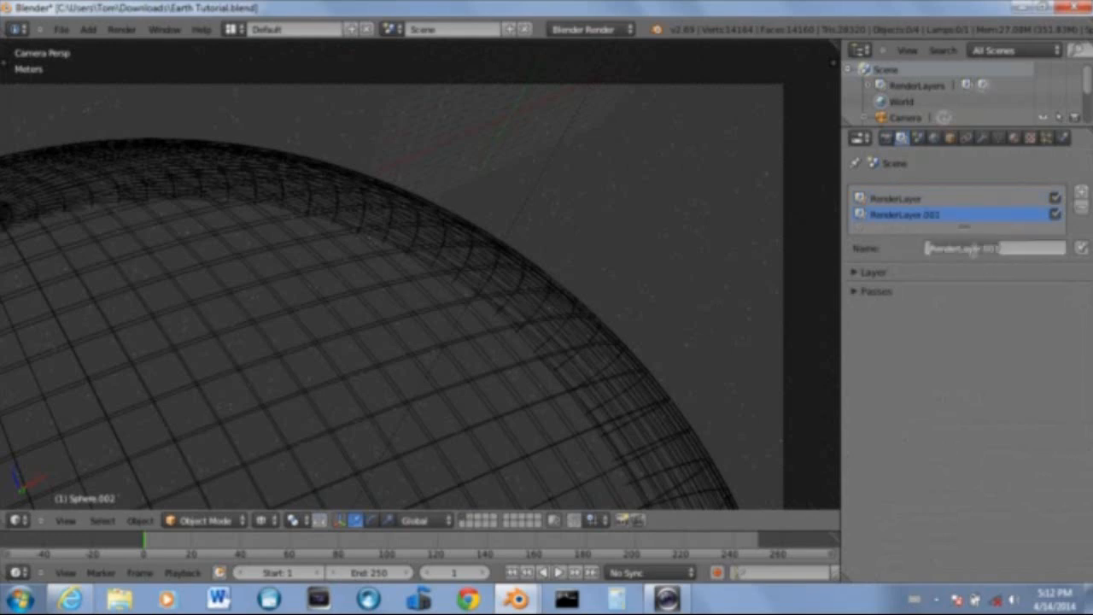
key(BackSpace)
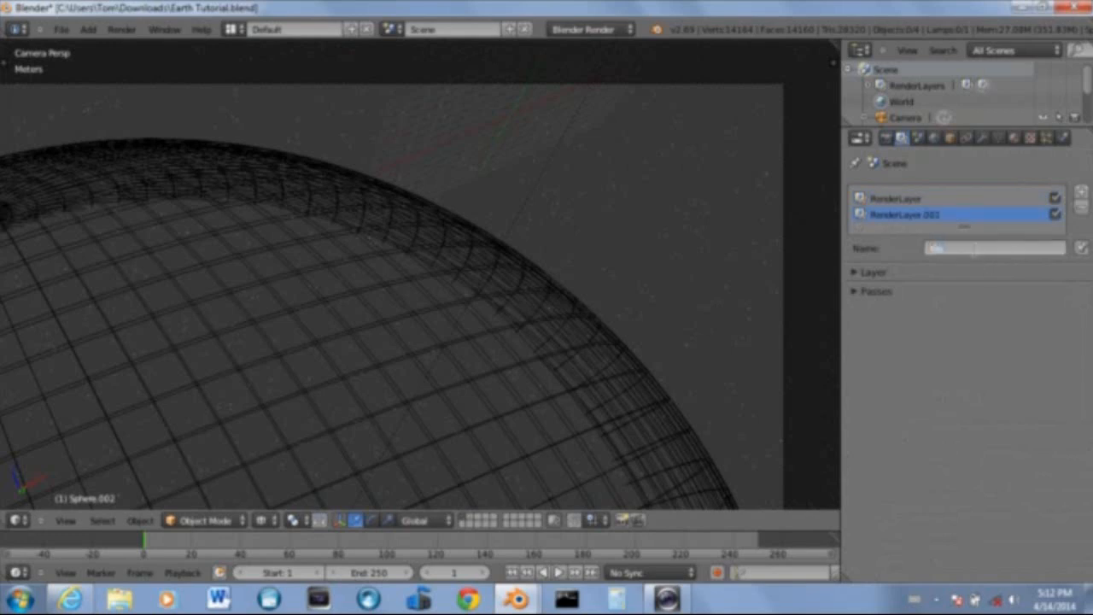
text(Haze)
key(Return)
Assign only layer 2 to the haze render layer, with layer 1 as its mask, and show scene layer 2 alongside layer 1
click(857, 274)
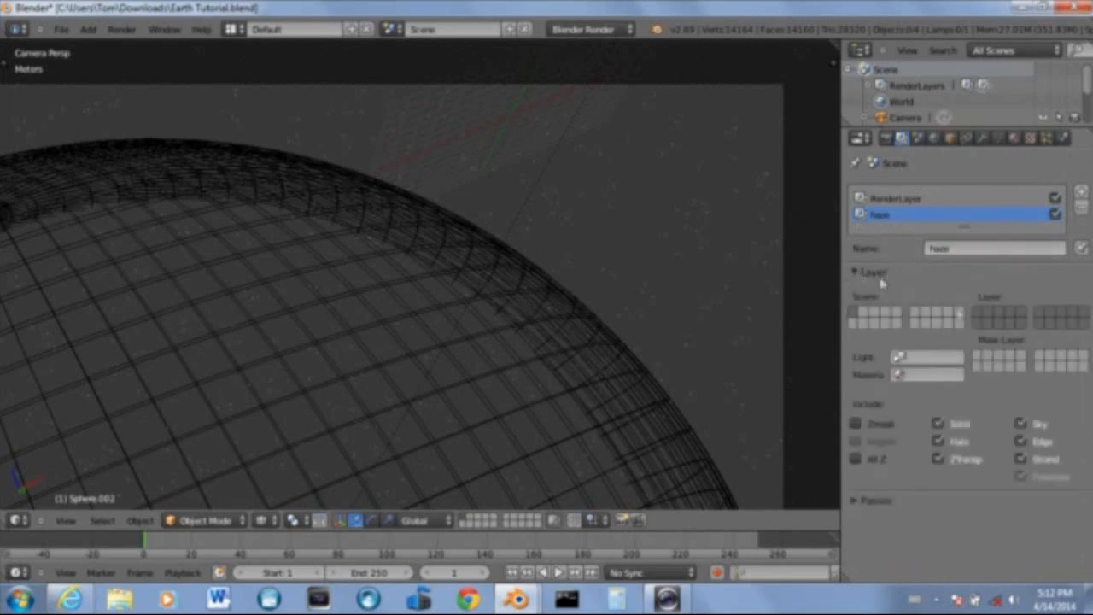
click(988, 313)
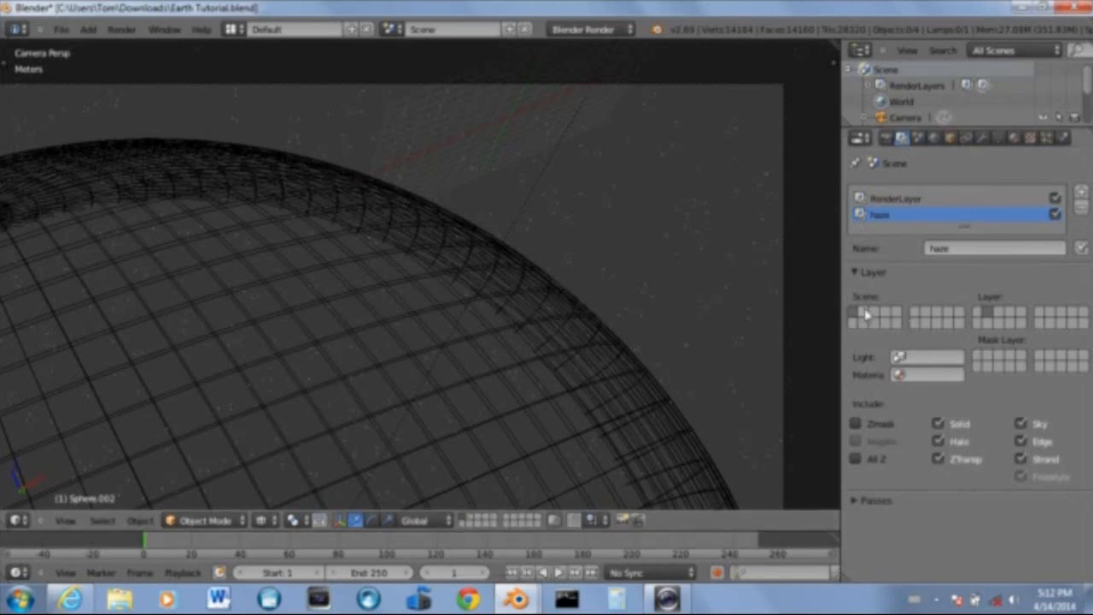
shift+click(467, 518)
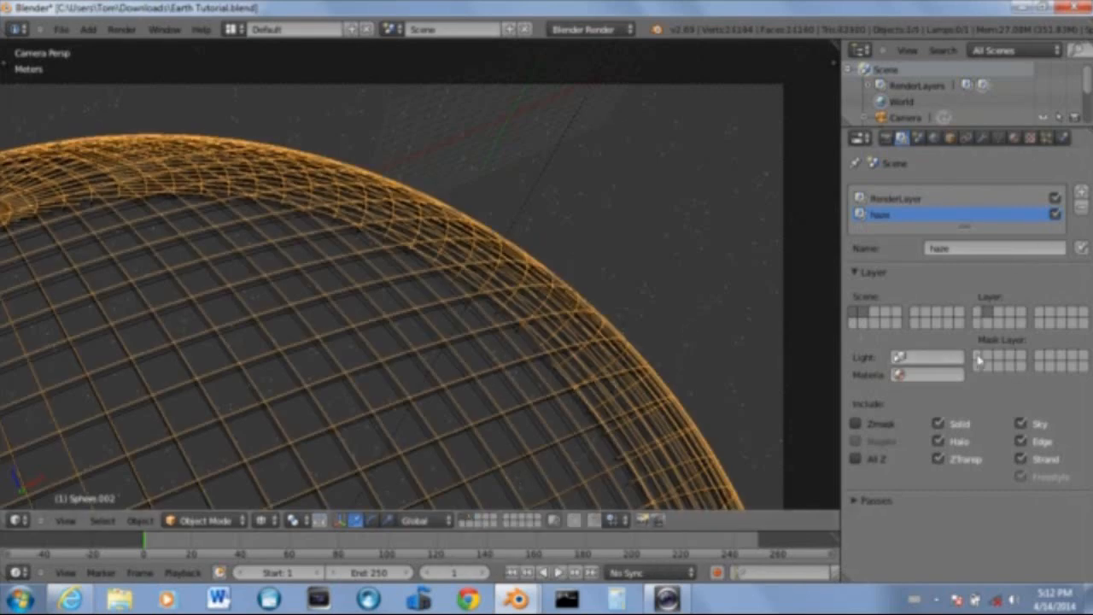
click(978, 357)
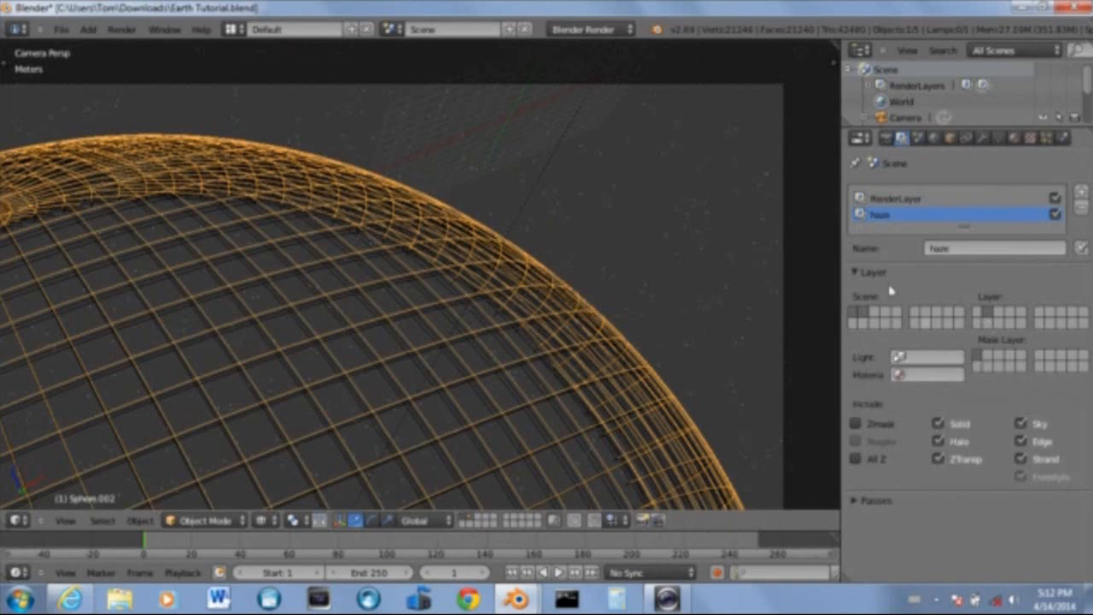
Restrict the original RenderLayer to layer 1 and compare its layer assignment with that of haze
click(887, 201)
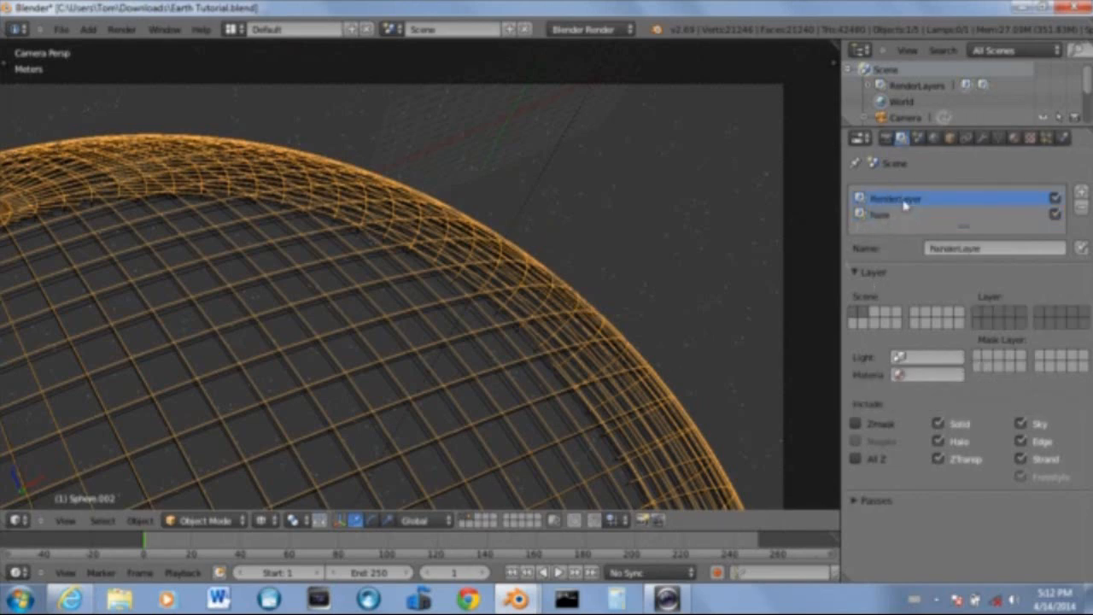
click(979, 317)
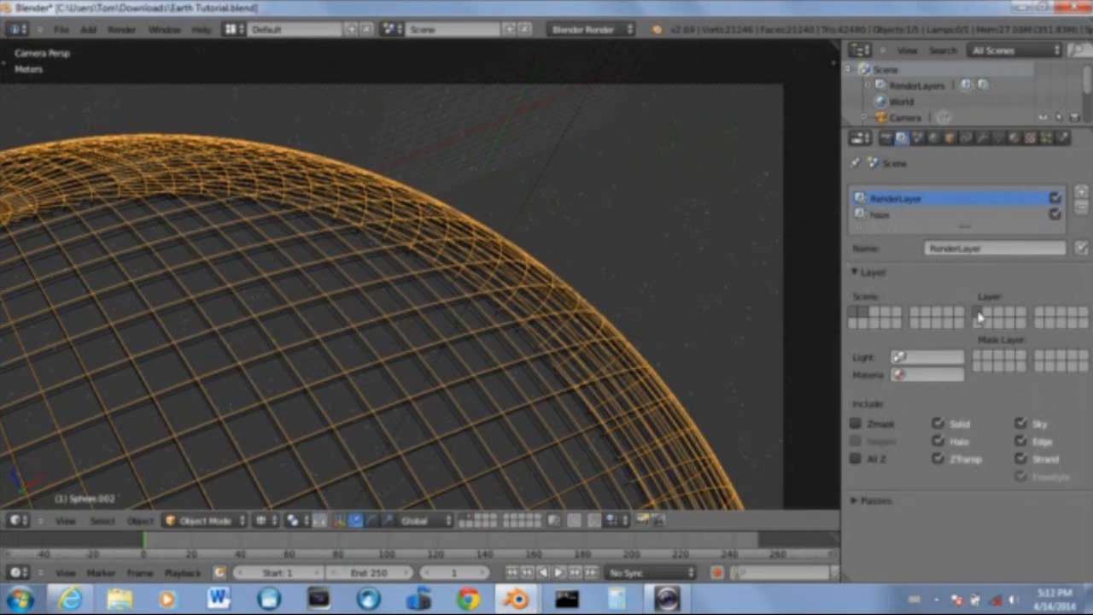
click(885, 218)
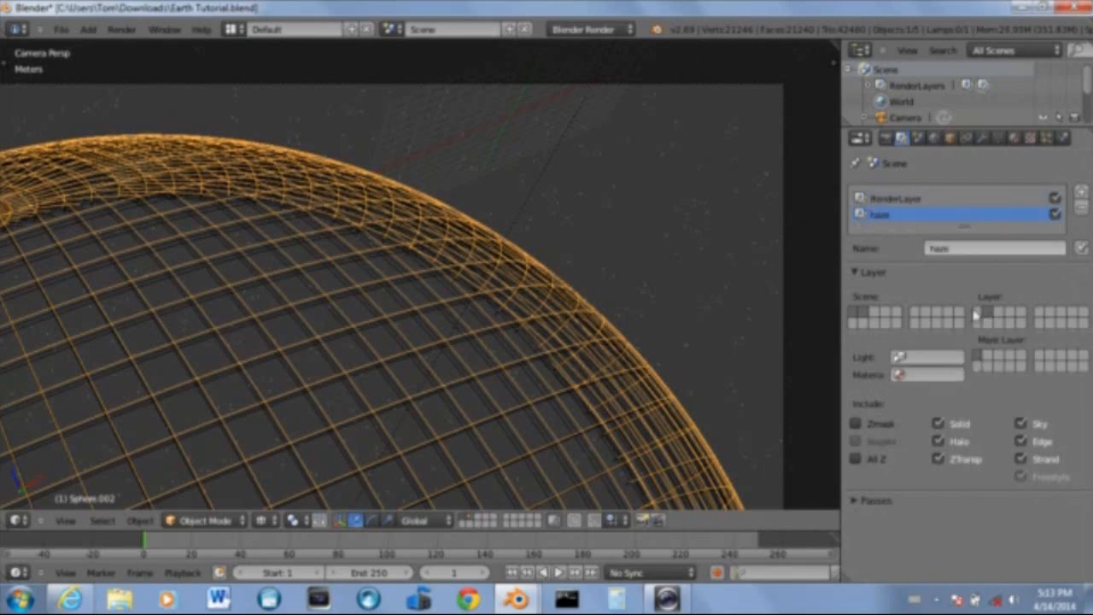
click(894, 199)
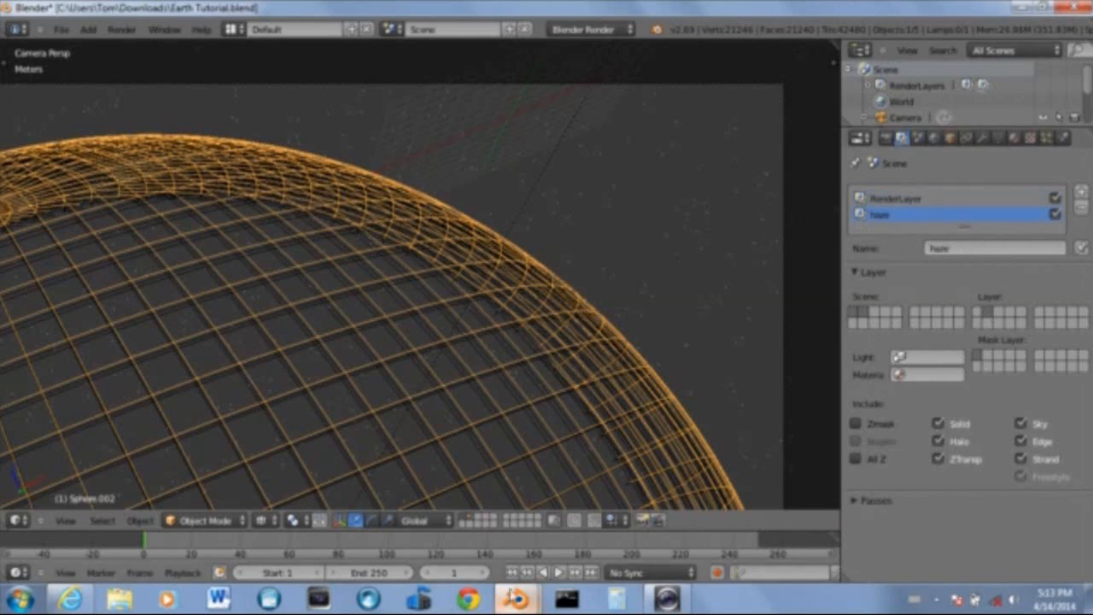
Check the render layer names and assignments in the New Earth.blend project, and return to Earth Tutorial.blend
mouse_move(517, 599)
click(555, 427)
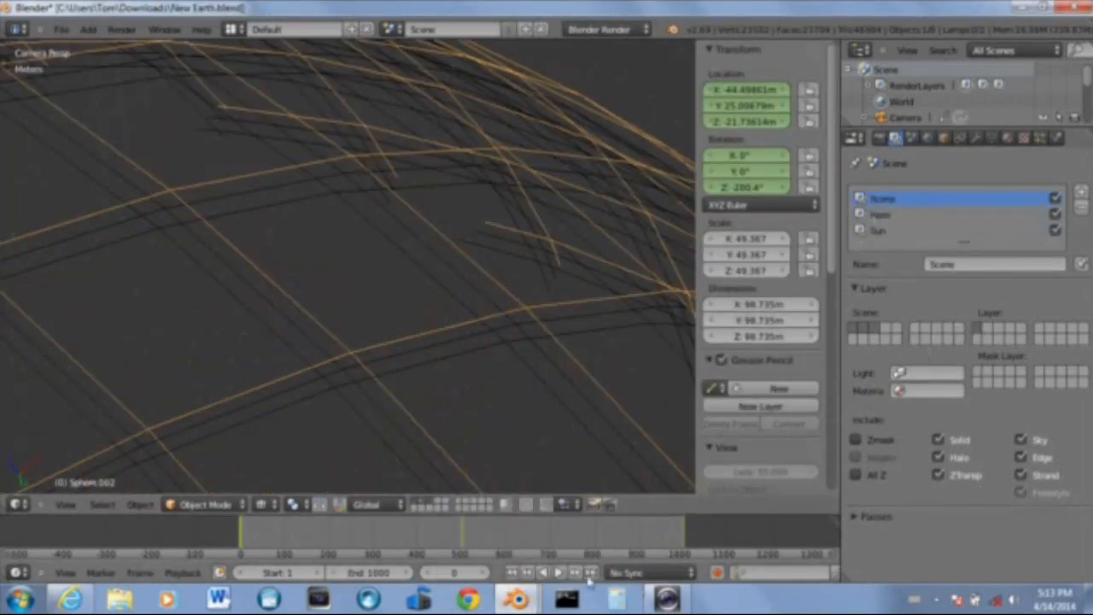
mouse_move(516, 599)
click(602, 513)
Rename the original RenderLayer to scene and compare its layer assignments with those of the haze render layer
click(903, 197)
click(939, 249)
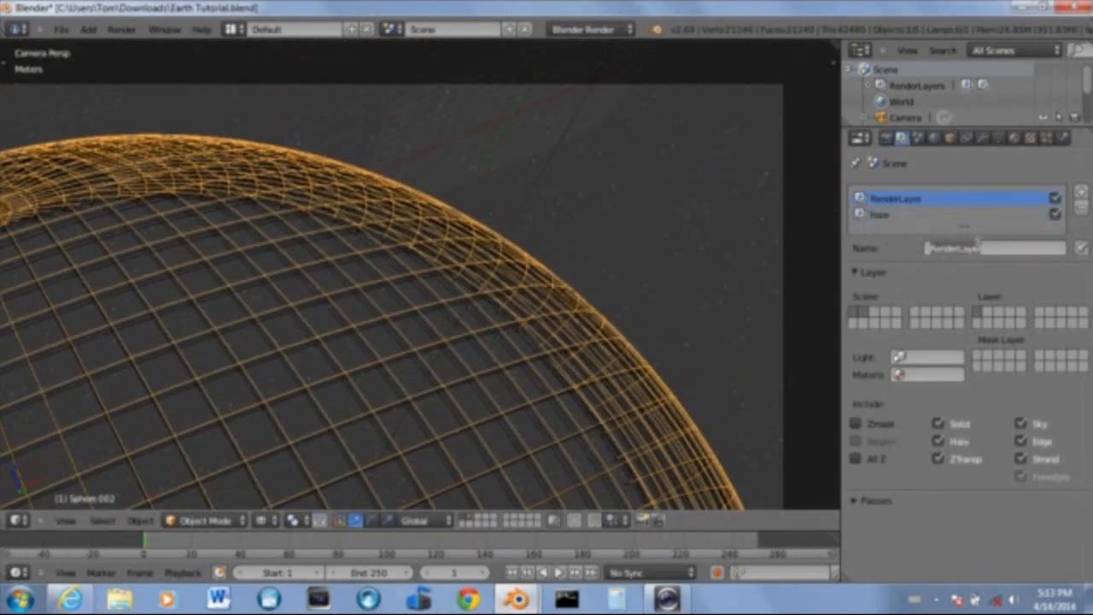
key(BackSpace)
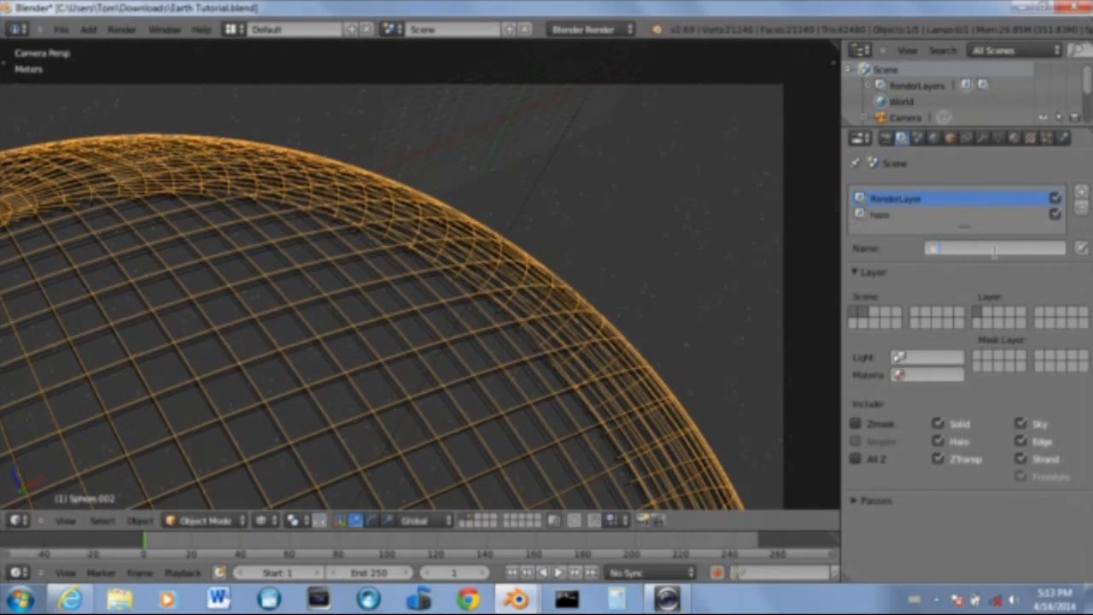
text(Scene)
key(Return)
click(883, 216)
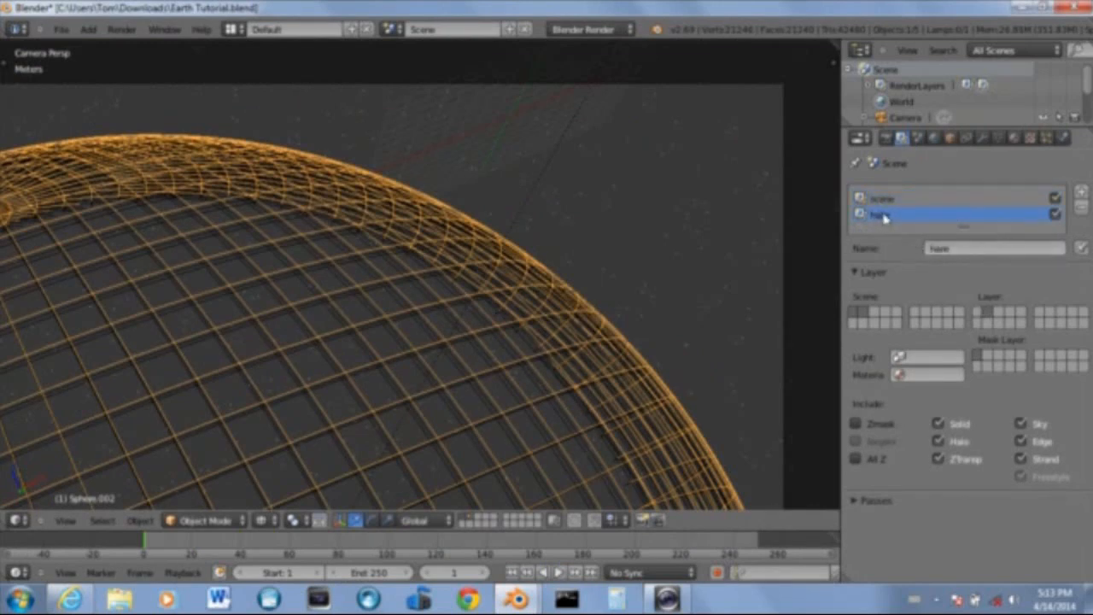
click(889, 199)
click(882, 216)
click(888, 199)
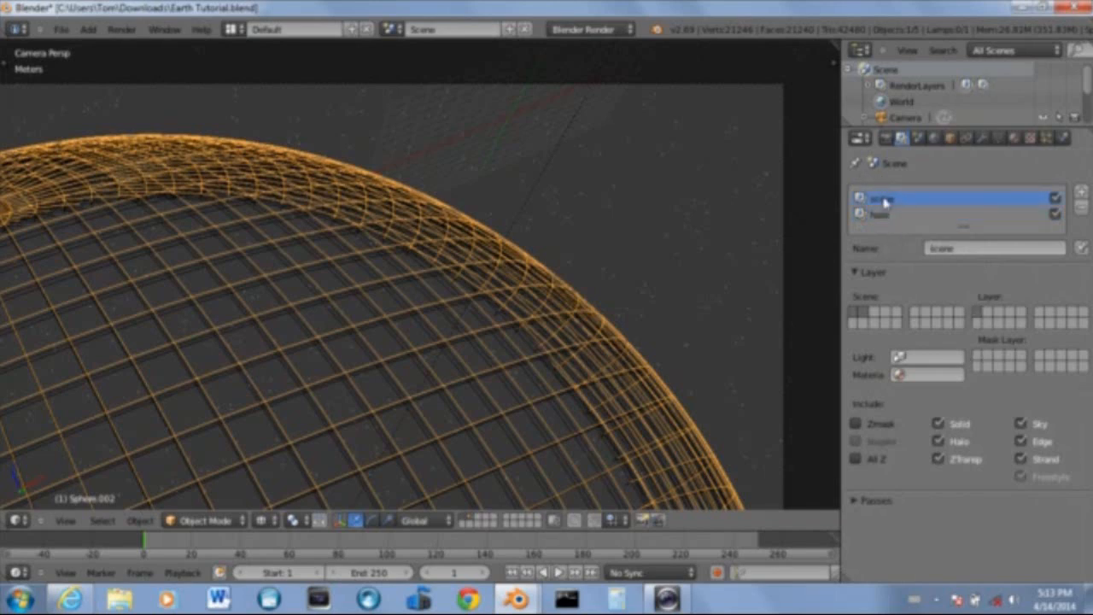
Switch the 3D View to the Node Editor's compositing nodes, enable Use Nodes and Backdrop, and hide the properties sidebar
click(21, 522)
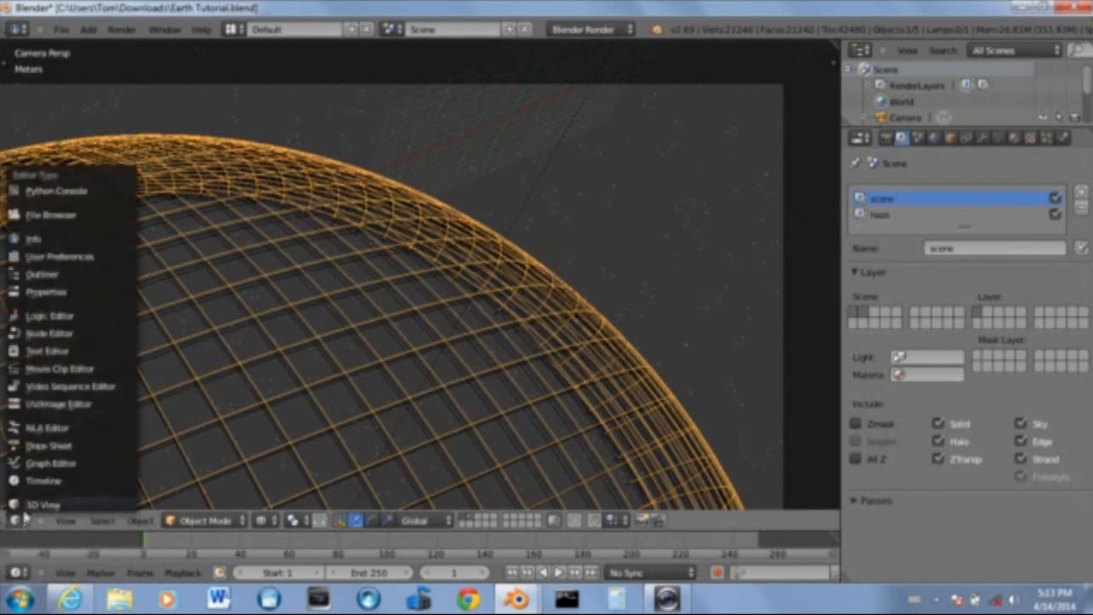
click(37, 334)
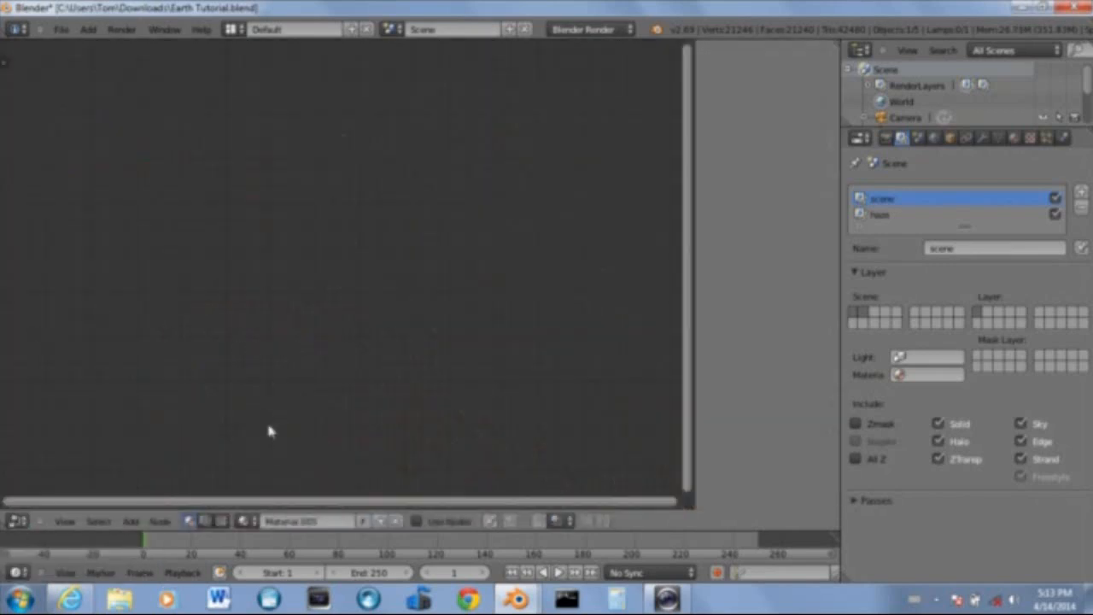
click(205, 525)
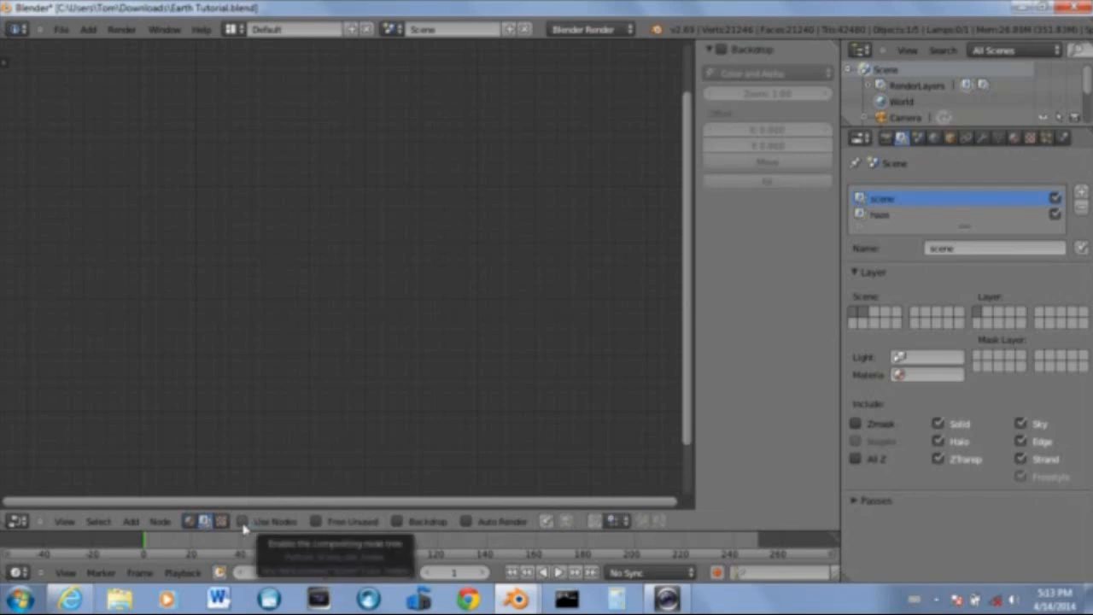
click(243, 523)
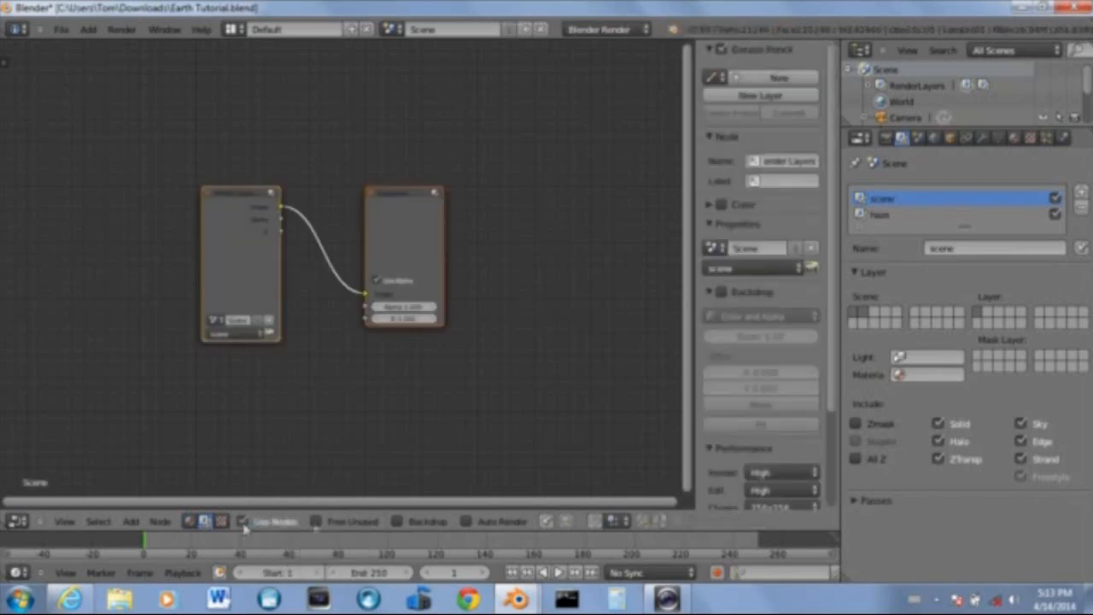
click(399, 526)
scroll(348, 341, down, 3)
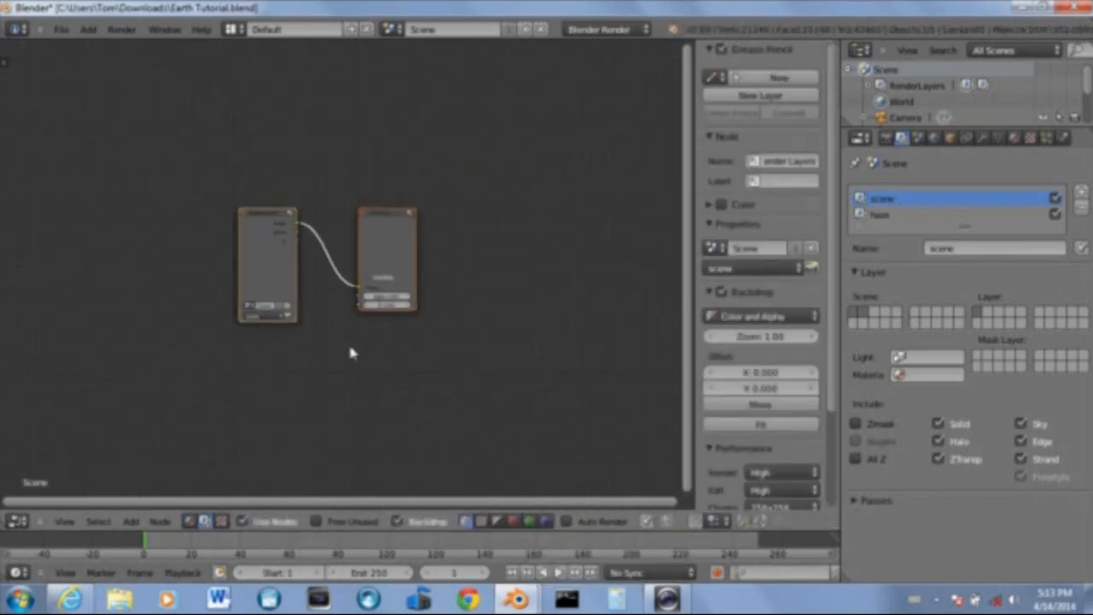
middle_drag(349, 341, 392, 354)
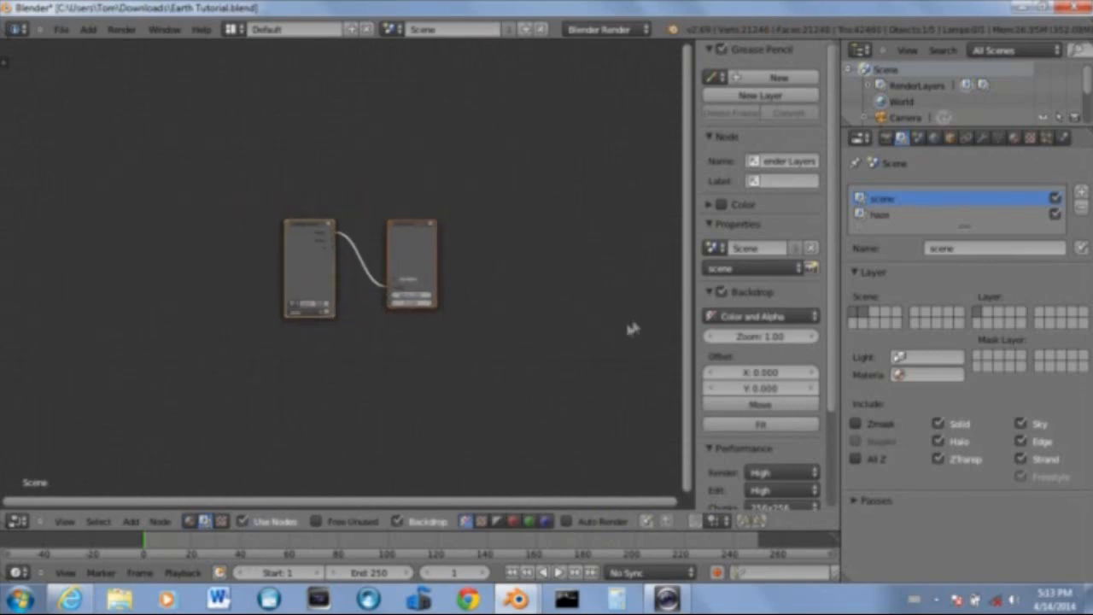
key(n)
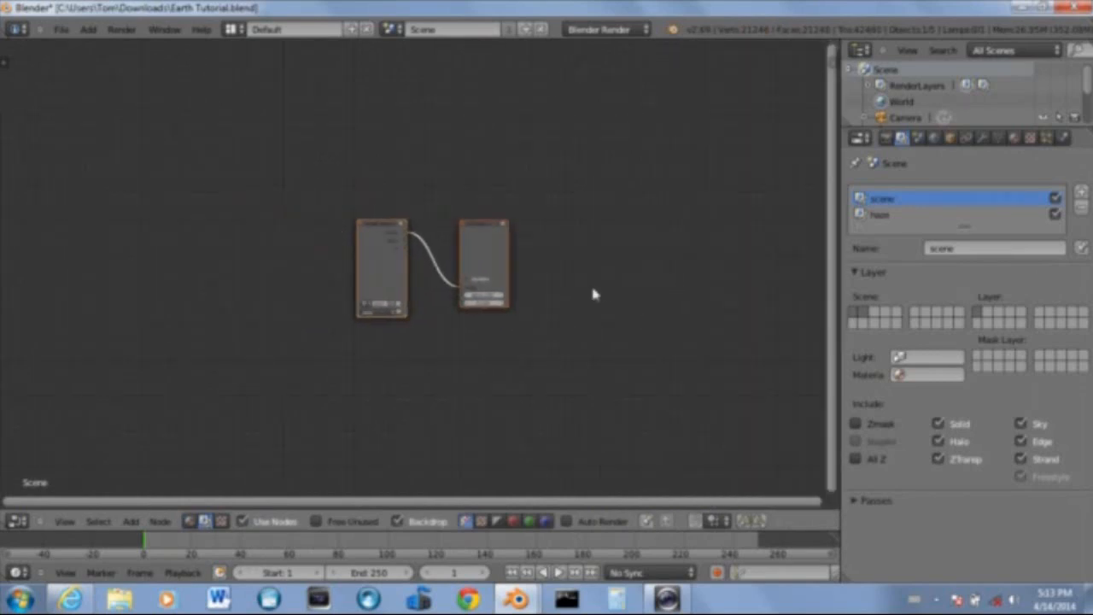
Render the current frame, and return to the Node Editor to view the updated compositing nodes
key(F12)
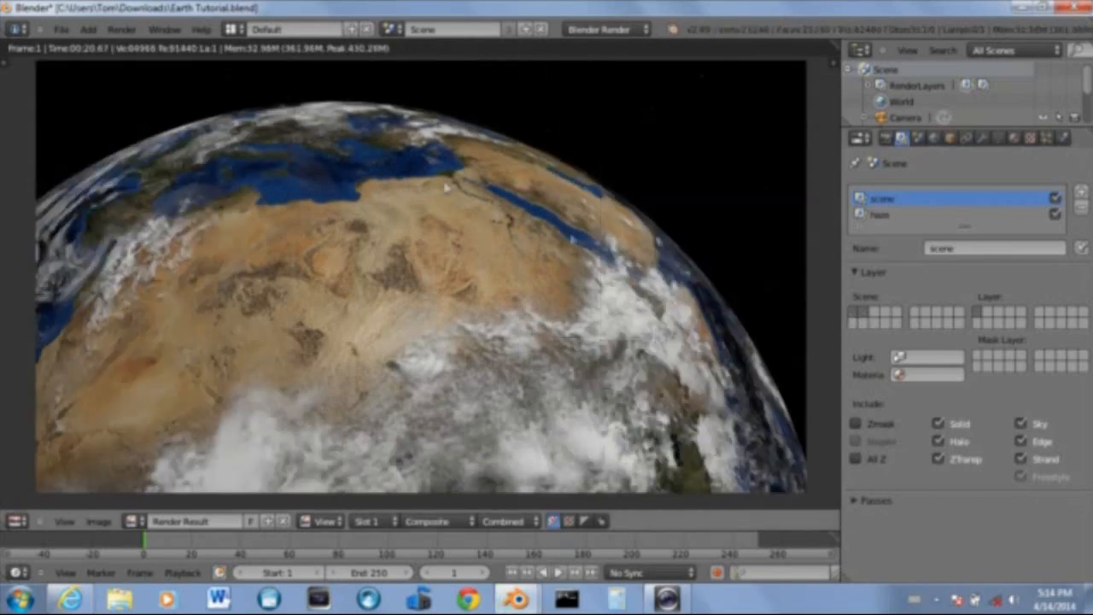
click(20, 522)
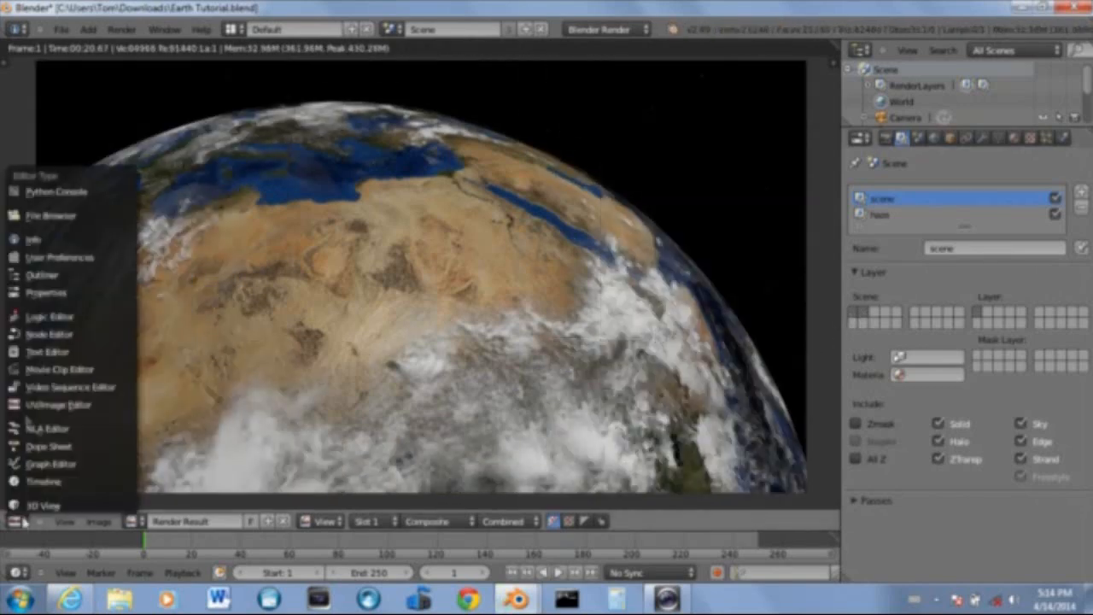
click(51, 337)
scroll(438, 309, up, 12)
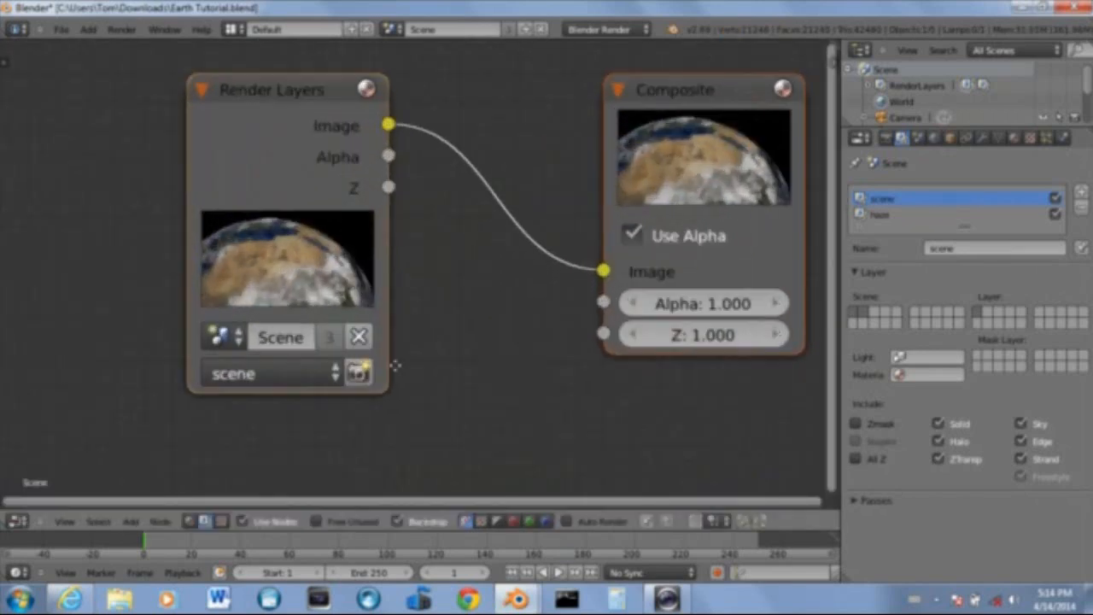
middle_drag(396, 365, 176, 380)
scroll(342, 366, down, 8)
scroll(252, 209, up, 2)
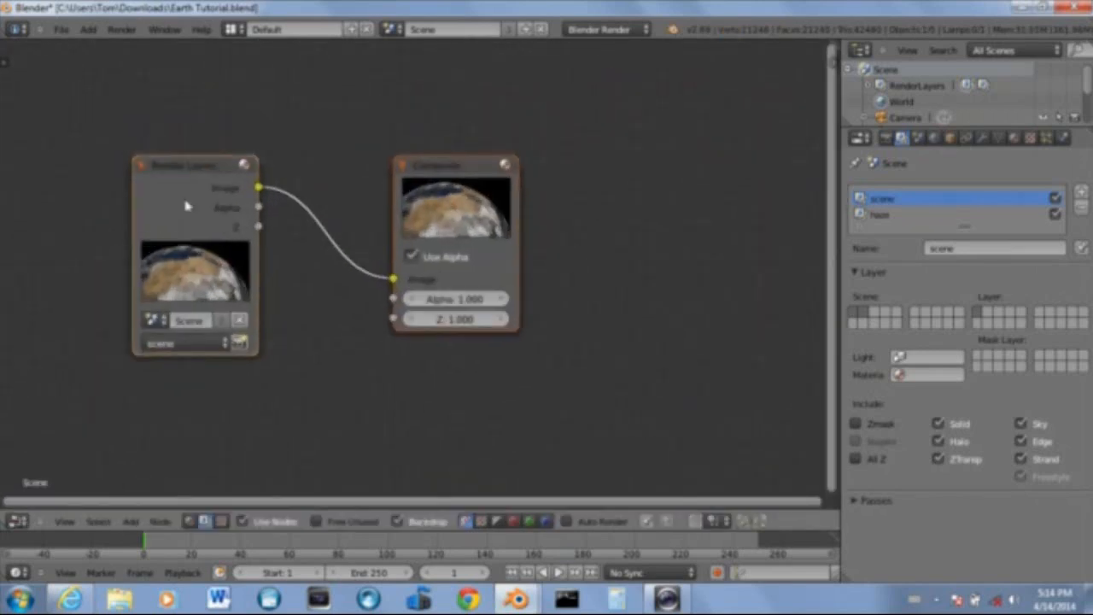
scroll(469, 205, down, 6)
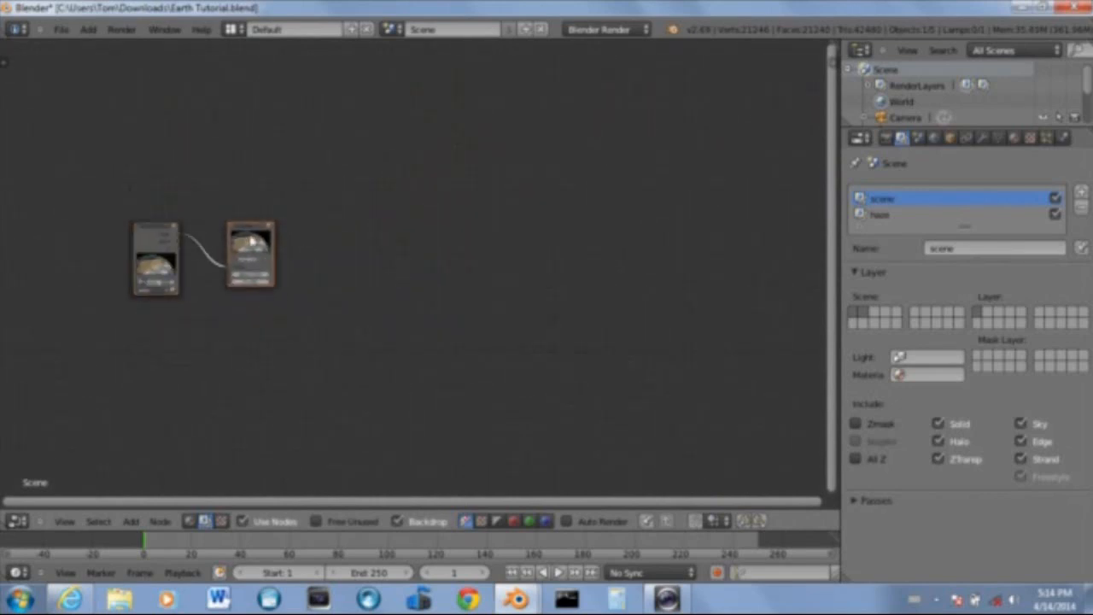
Move the Composite node far to the right of the Render Layers node to make room between them
drag(252, 244, 642, 237)
middle_drag(182, 285, 471, 579)
scroll(376, 278, up, 10)
middle_drag(489, 476, 395, 333)
scroll(394, 333, down, 4)
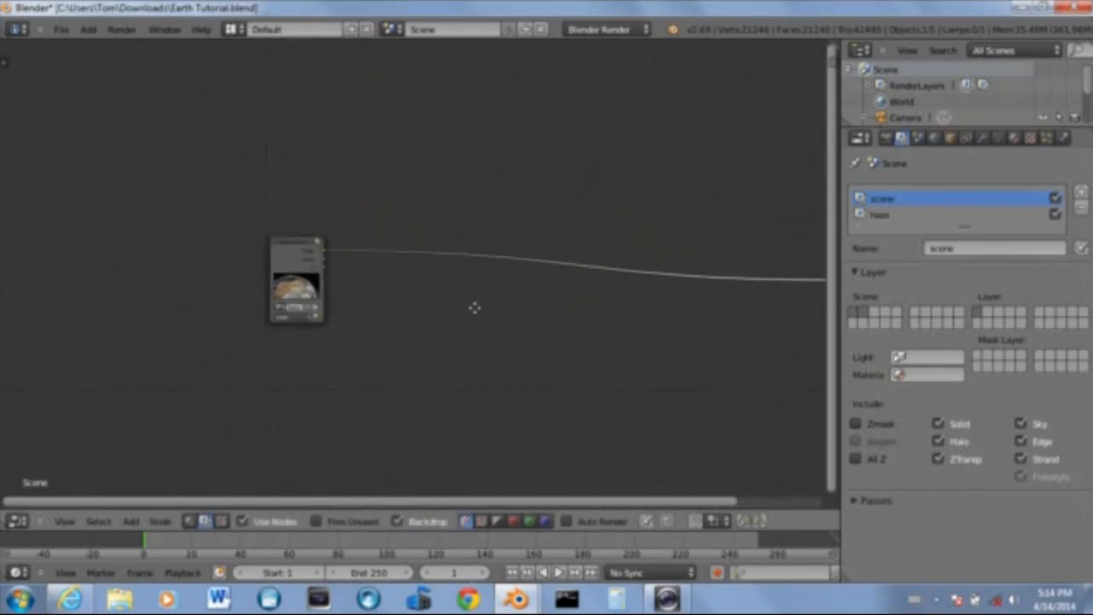
middle_drag(476, 307, 339, 305)
scroll(203, 285, up, 3)
middle_drag(202, 288, 434, 308)
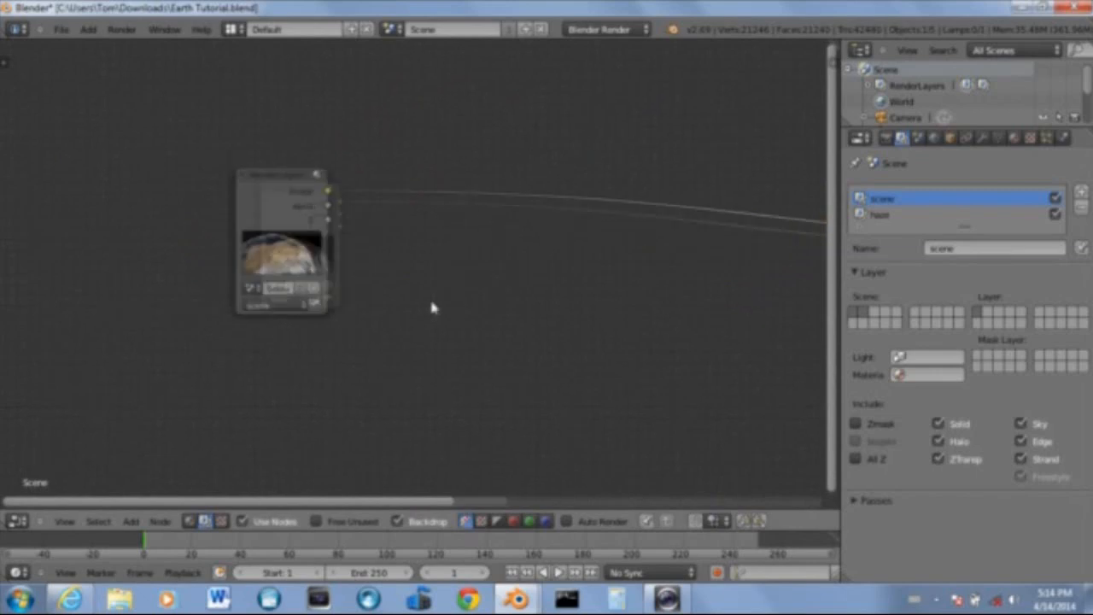
scroll(434, 307, up, 1)
click(214, 189)
scroll(529, 331, down, 3)
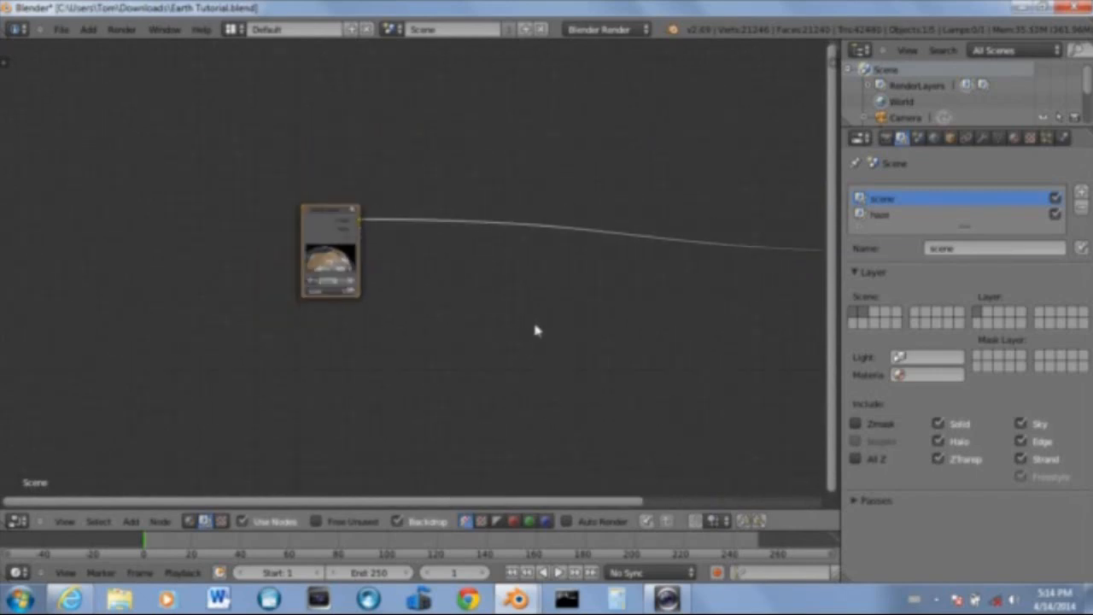
middle_drag(535, 327, 202, 300)
middle_drag(361, 337, 476, 346)
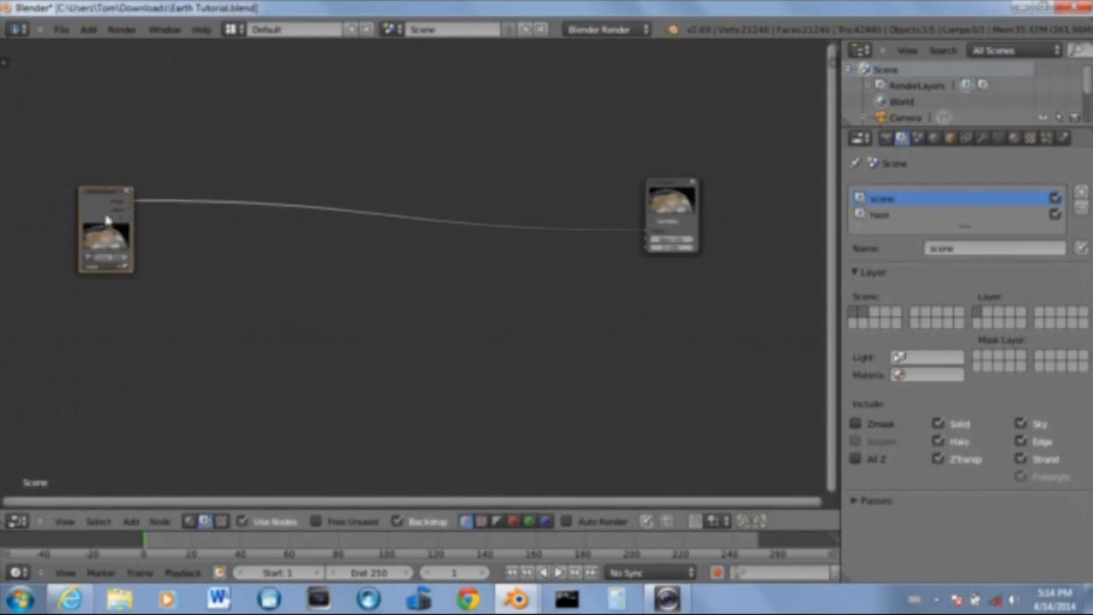
click(669, 198)
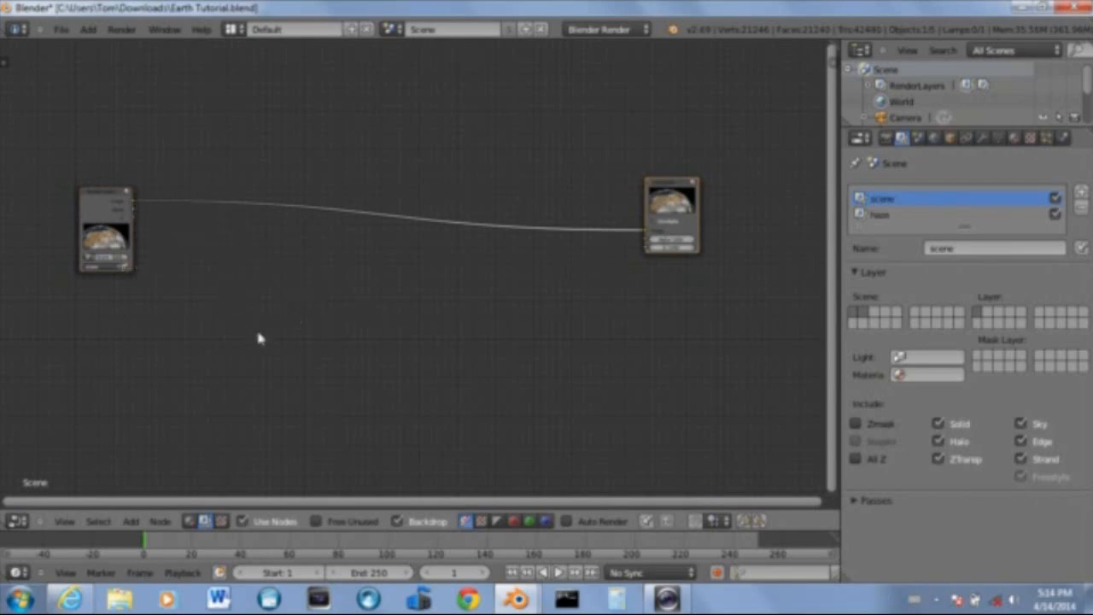
Examine the Render Layers node's output sockets and its connection to the Composite node
scroll(88, 255, up, 5)
middle_drag(193, 235, 696, 190)
scroll(464, 287, up, 7)
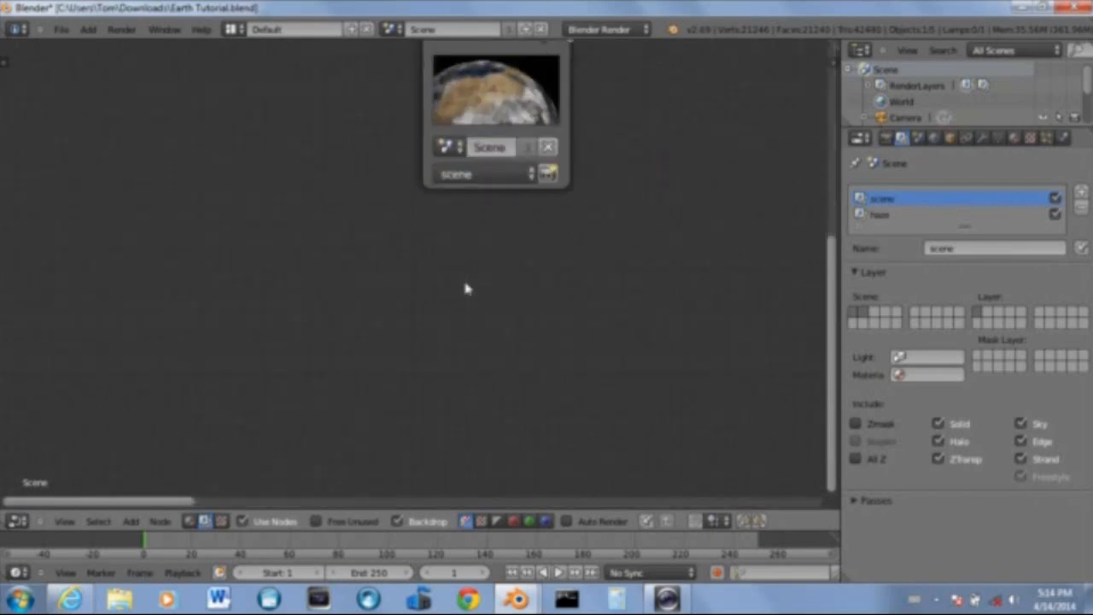
middle_drag(535, 293, 347, 472)
scroll(449, 307, up, 6)
scroll(450, 312, down, 12)
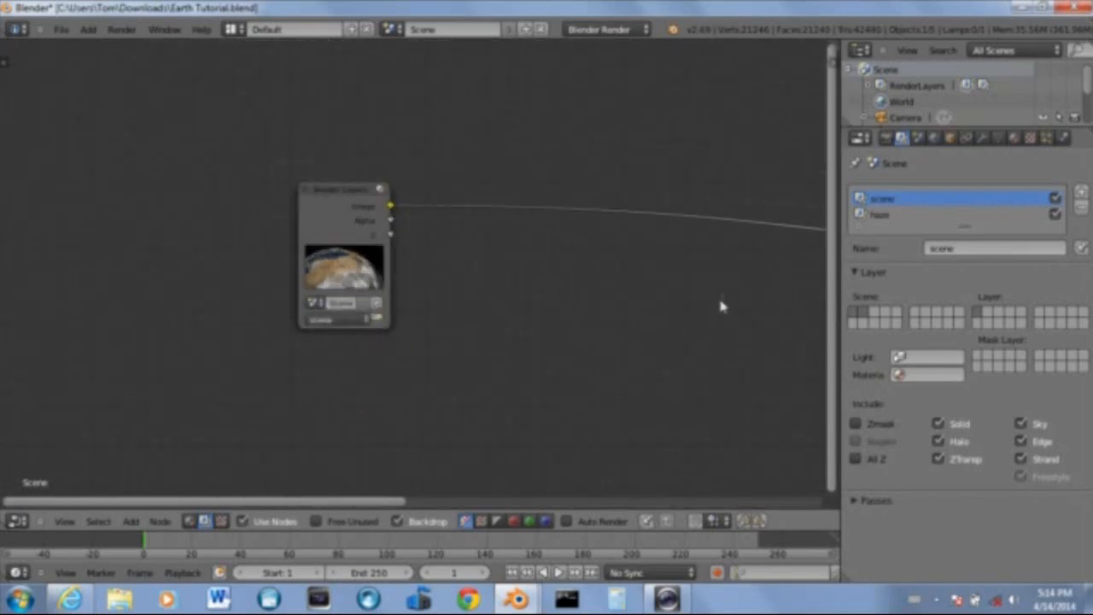
middle_drag(723, 305, 188, 312)
middle_drag(564, 321, 310, 326)
scroll(310, 325, up, 3)
middle_drag(350, 409, 454, 399)
scroll(348, 363, down, 4)
scroll(348, 363, up, 1)
middle_drag(219, 360, 434, 345)
mouse_move(218, 313)
middle_down()
mouse_move(300, 313)
mouse_move(227, 294)
middle_up()
scroll(315, 307, down, 5)
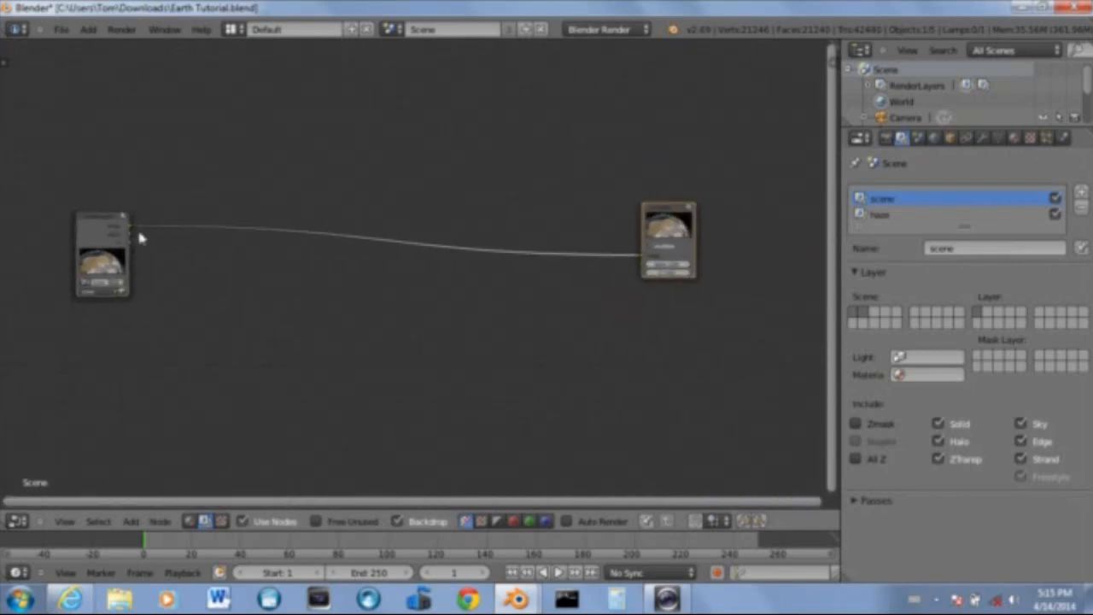
scroll(176, 271, down, 1)
scroll(176, 277, up, 5)
middle_drag(176, 278, 435, 293)
scroll(336, 303, up, 1)
middle_drag(301, 243, 146, 254)
scroll(328, 299, down, 4)
scroll(229, 303, down, 2)
middle_drag(67, 208, 125, 214)
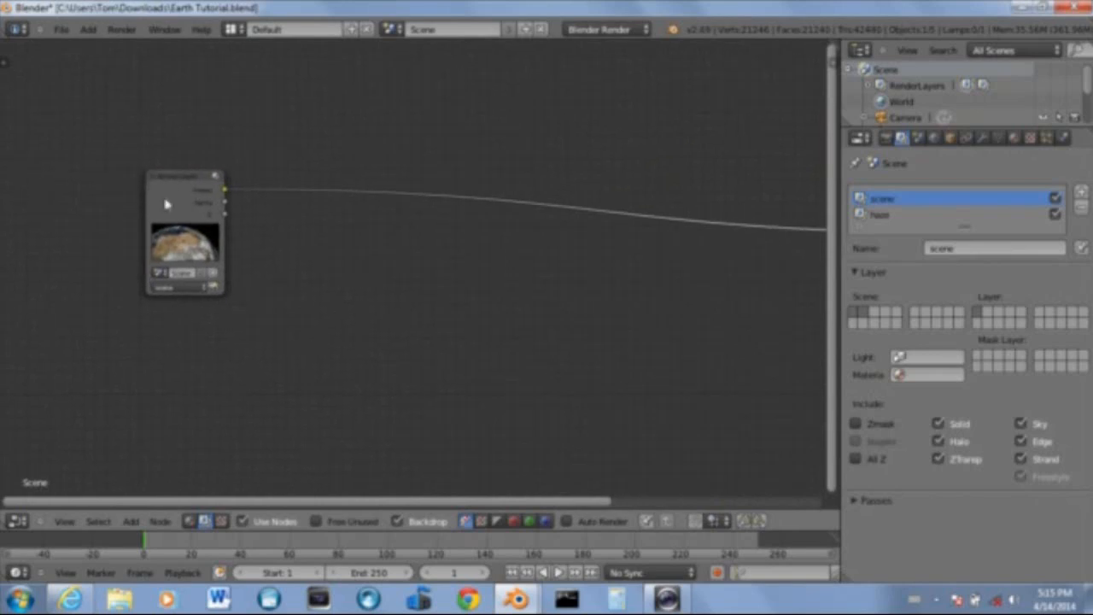
Add a second Render Layers input node and place it directly below the first one
middle_drag(335, 341, 449, 302)
scroll(290, 307, up, 7)
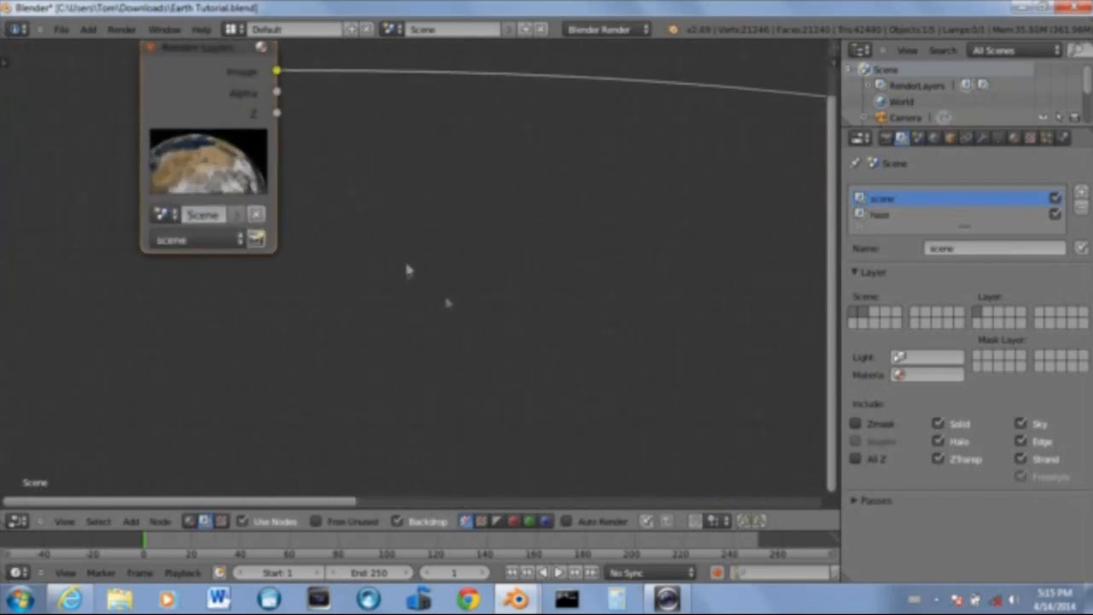
scroll(376, 265, down, 3)
scroll(359, 267, down, 2)
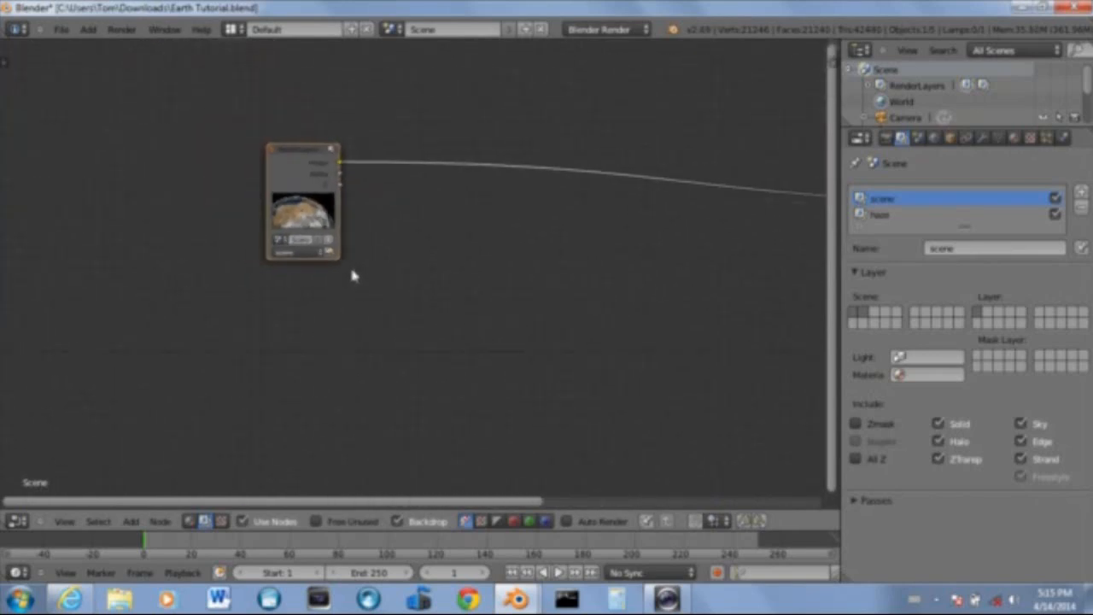
key(shift+a)
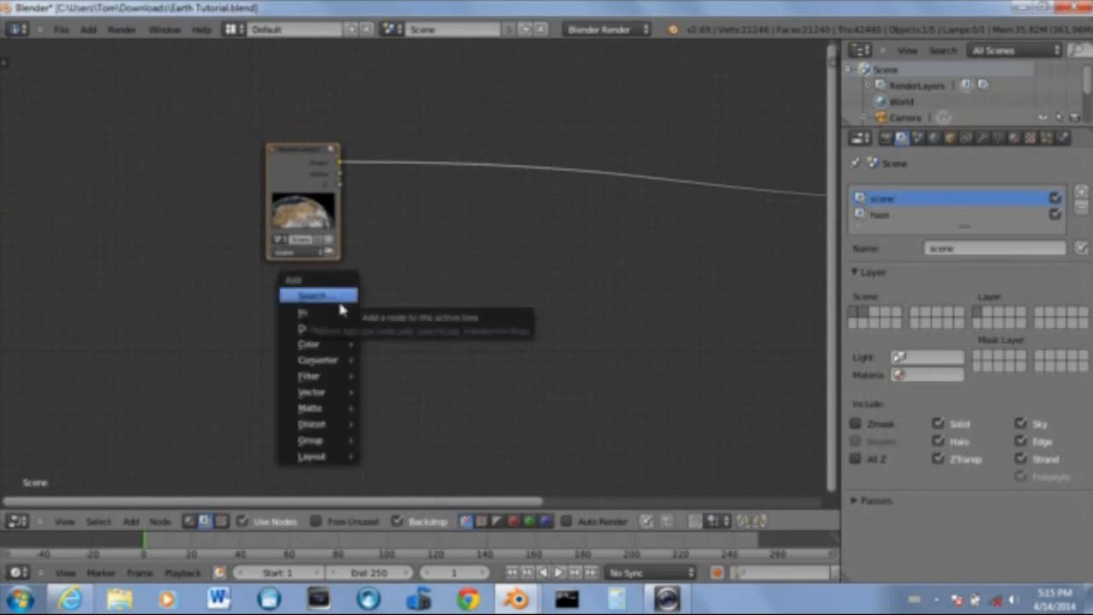
mouse_move(331, 331)
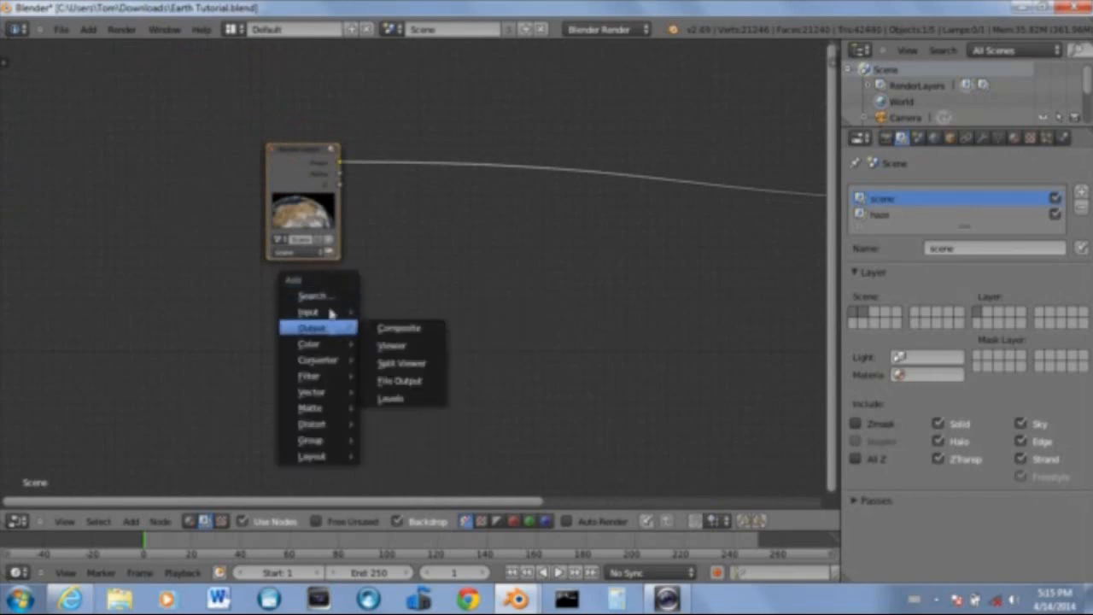
click(401, 313)
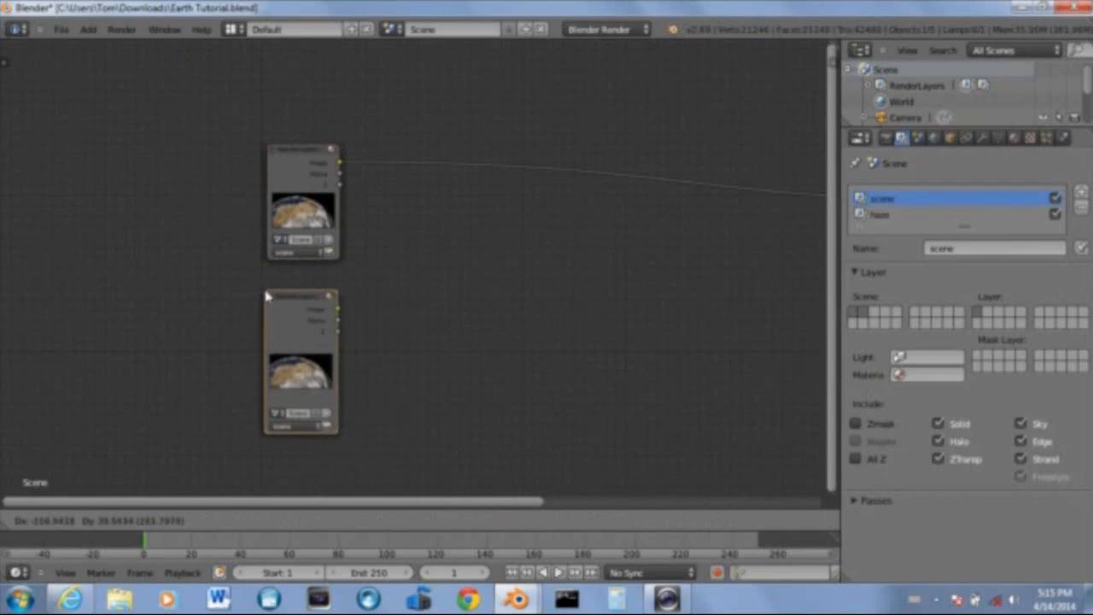
click(271, 299)
Set the second Render Layers node to output the haze render layer
scroll(444, 235, up, 3)
scroll(435, 256, up, 5)
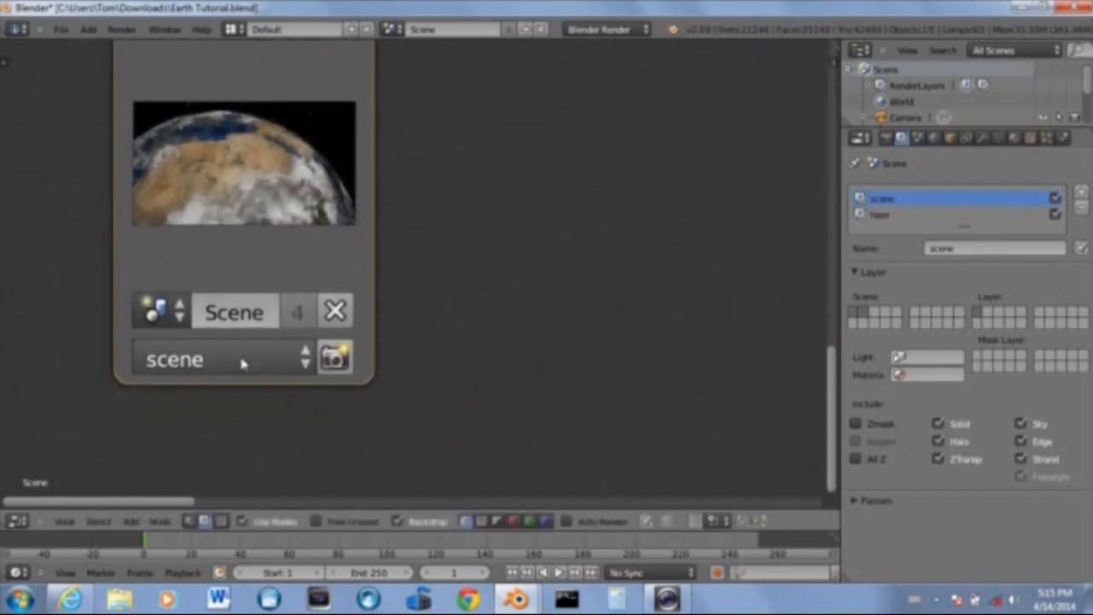
click(196, 359)
click(205, 280)
scroll(313, 247, down, 5)
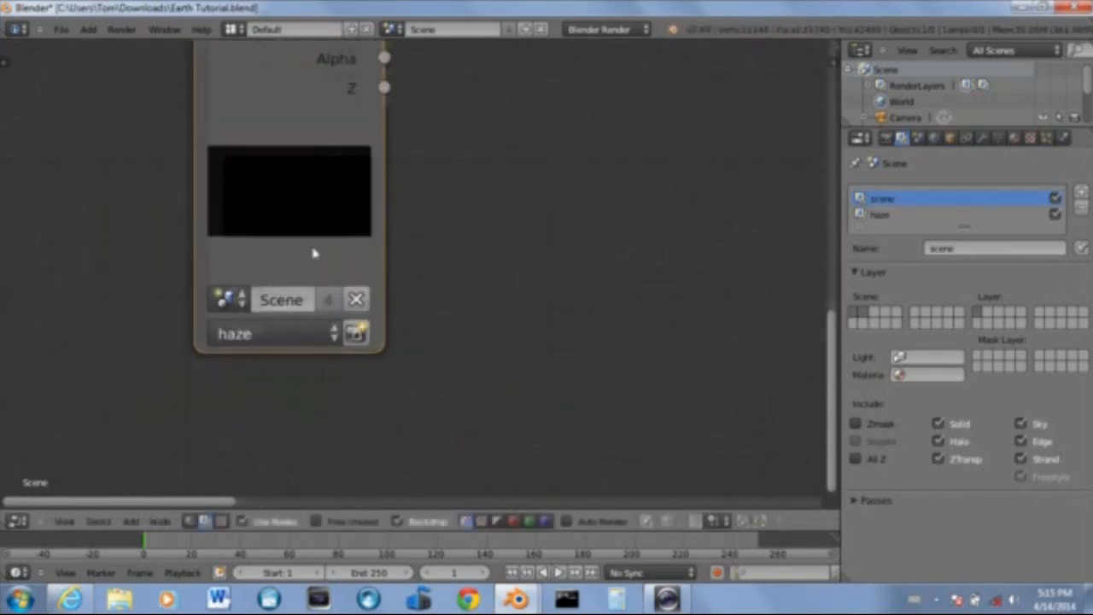
middle_drag(478, 232, 229, 319)
scroll(174, 430, down, 2)
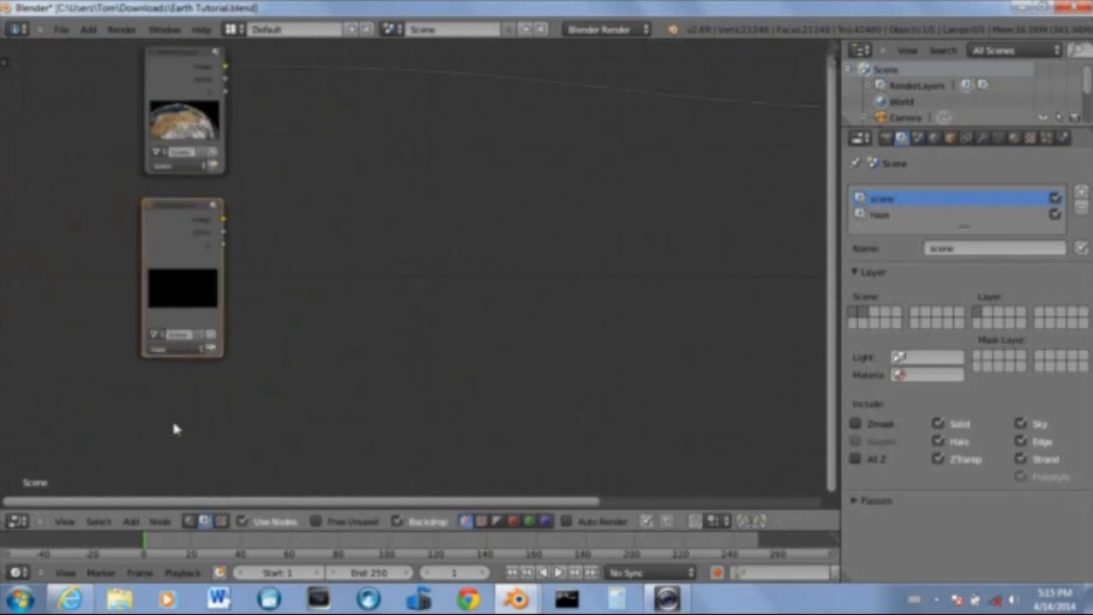
Switch the node editor area to the 3D view and duplicate the lamp that lights the Earth
click(17, 521)
click(29, 507)
scroll(288, 361, down, 4)
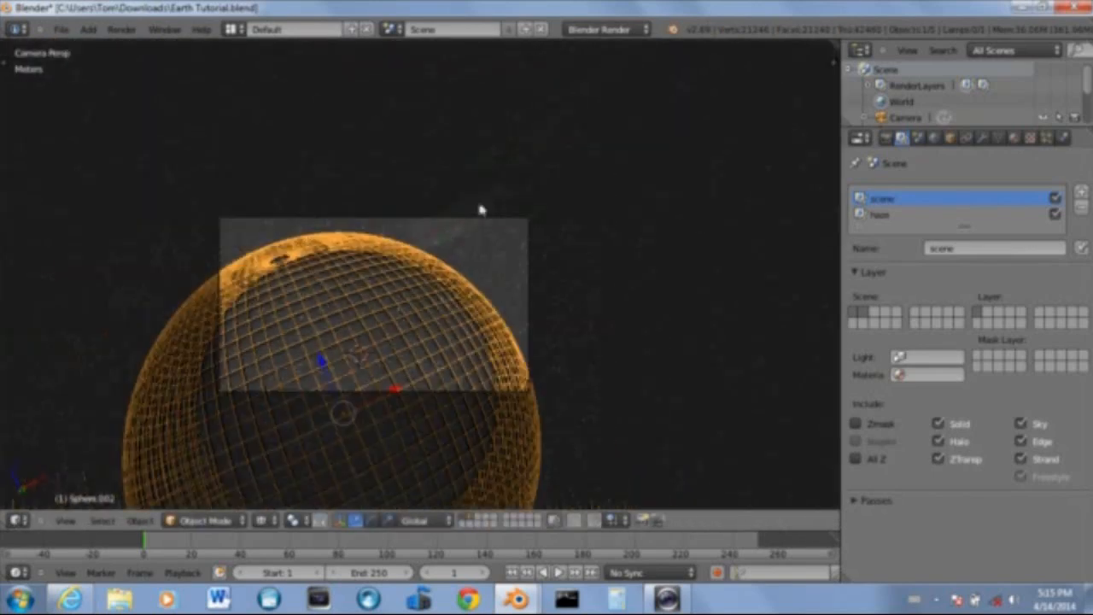
right_click(463, 240)
scroll(490, 226, down, 2)
shift+middle_drag(460, 235, 386, 267)
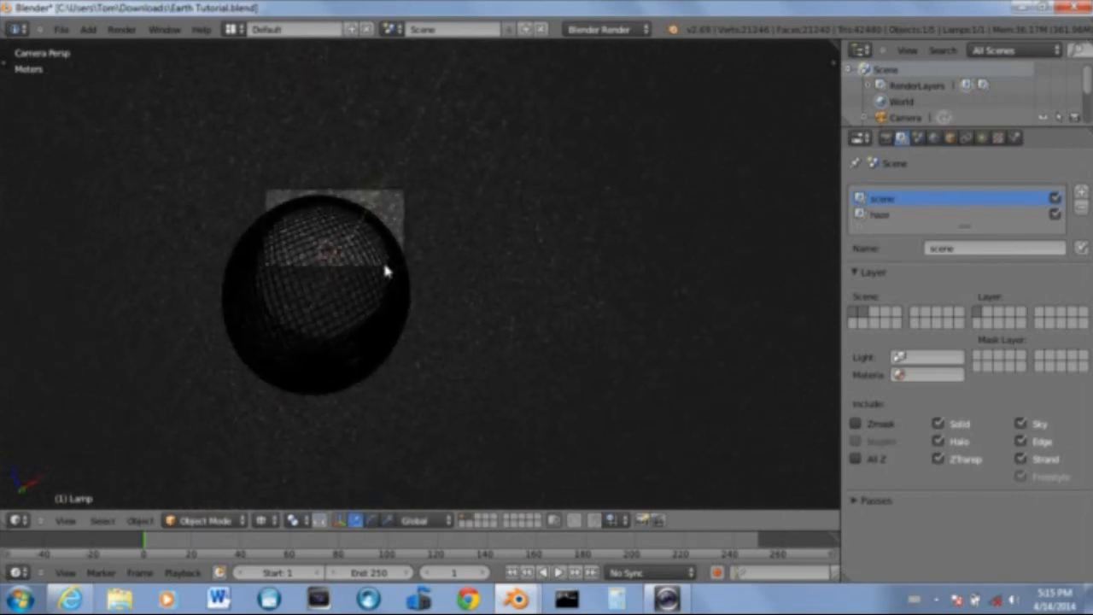
scroll(386, 267, up, 4)
shift+middle_drag(280, 69, 389, 333)
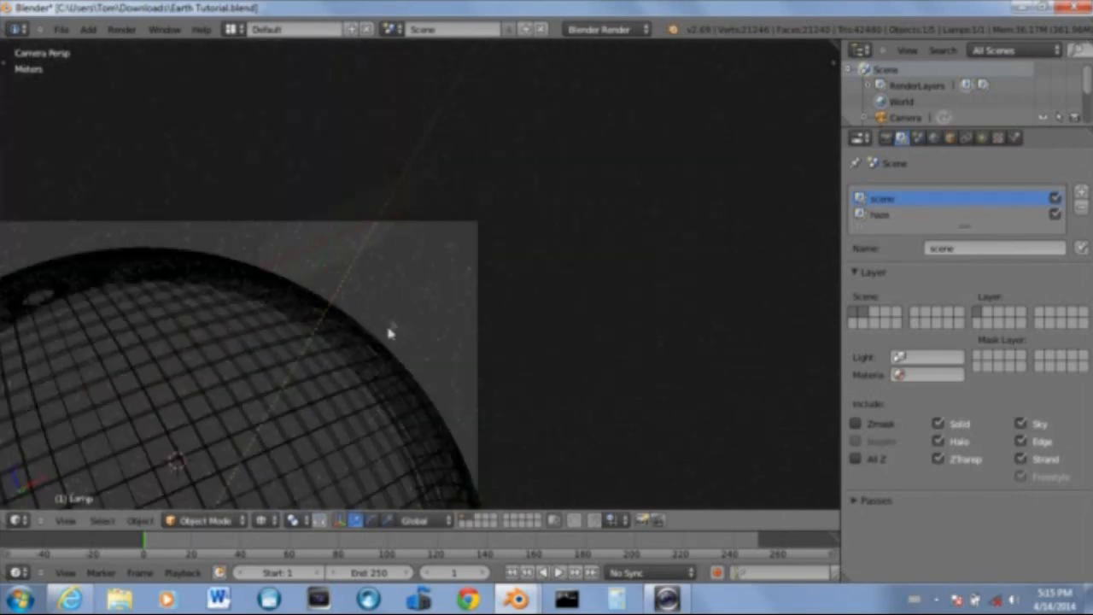
key(g)
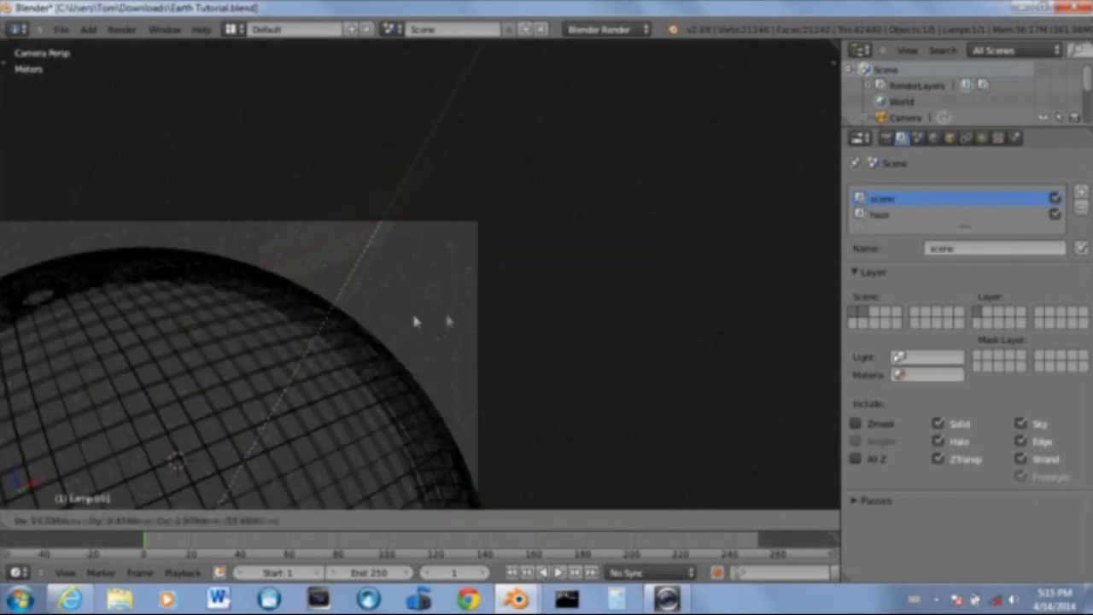
right_click(556, 290)
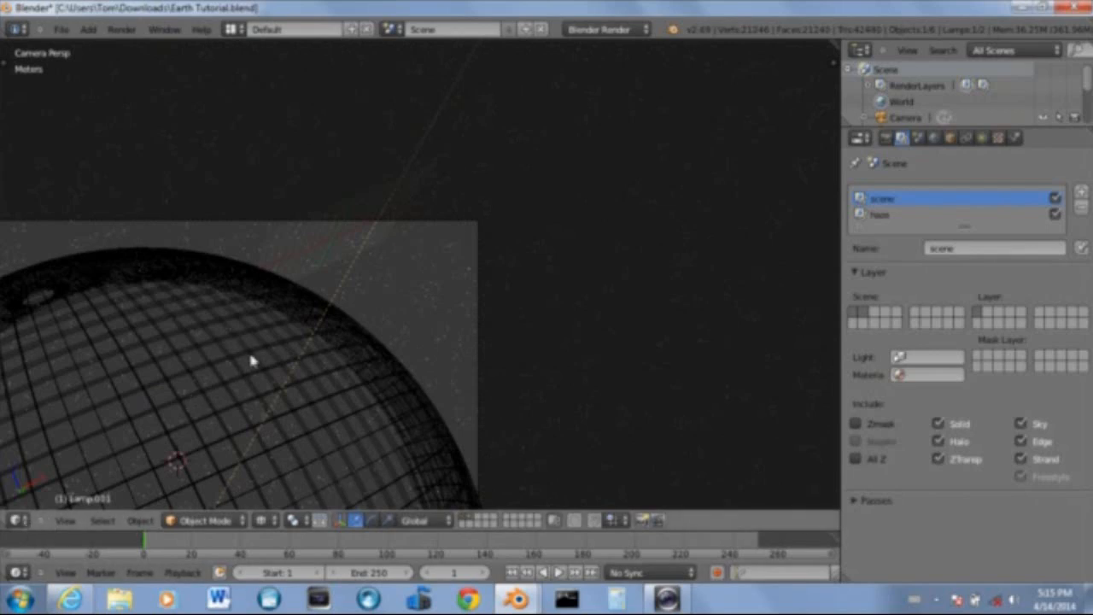
Render the scene with both lamps and return the area to the Node Editor
key(F12)
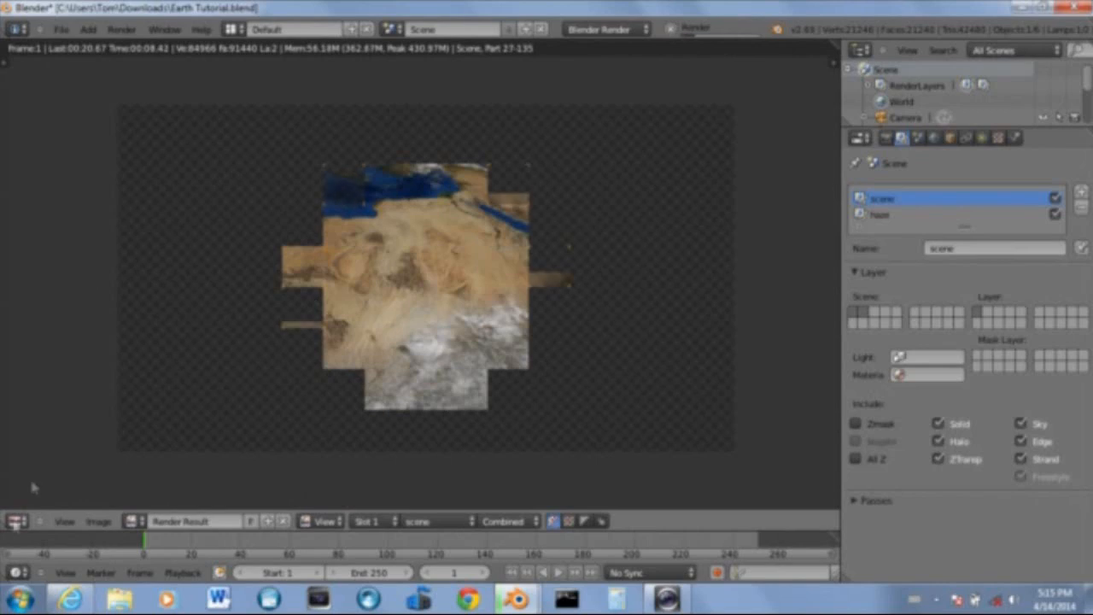
click(15, 523)
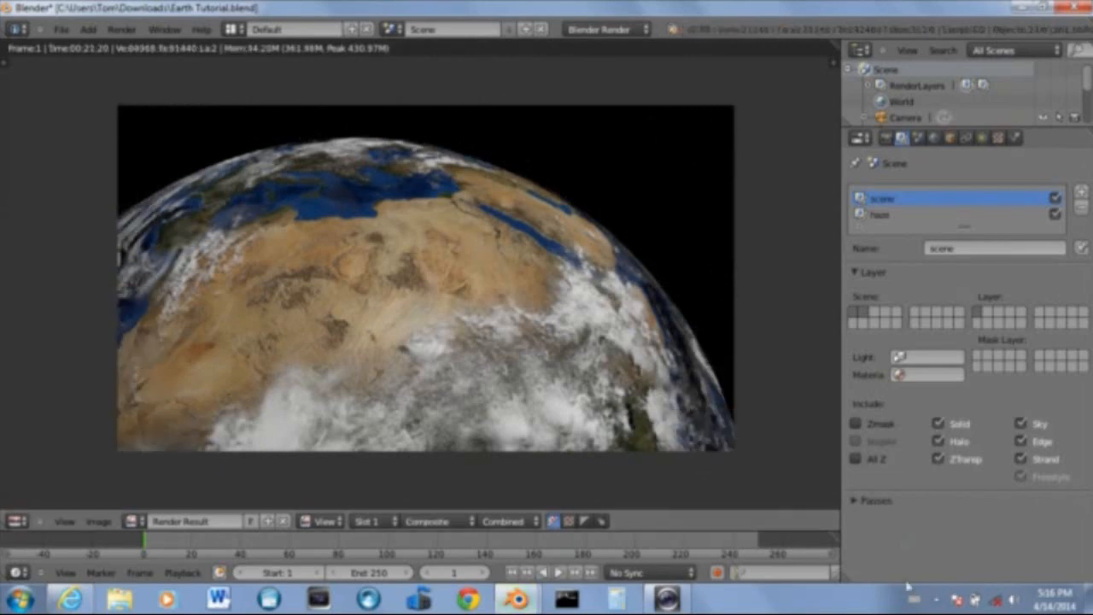
click(24, 522)
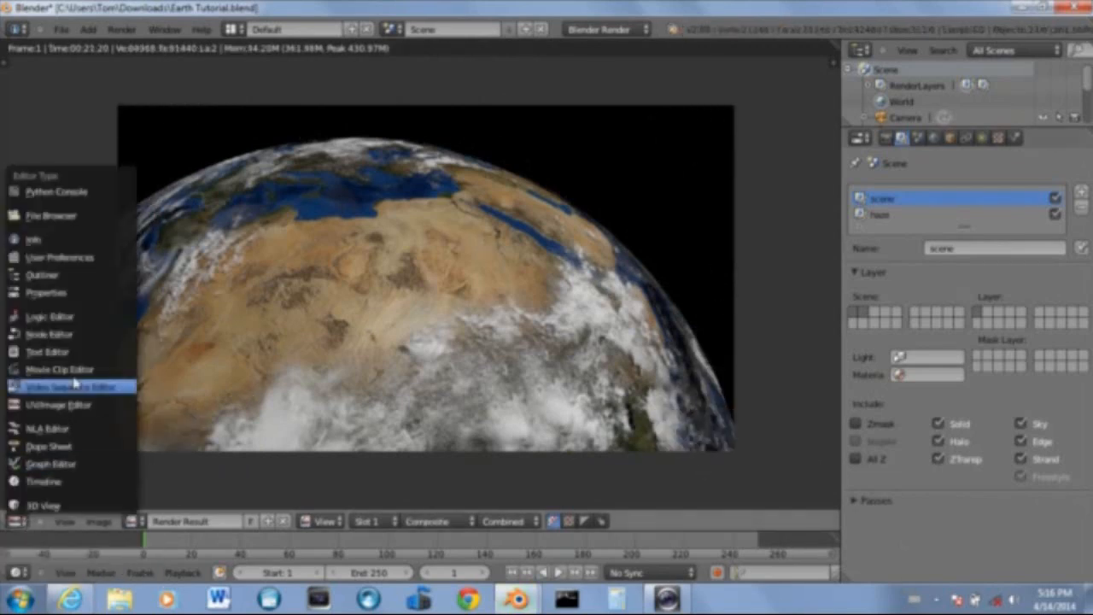
click(41, 339)
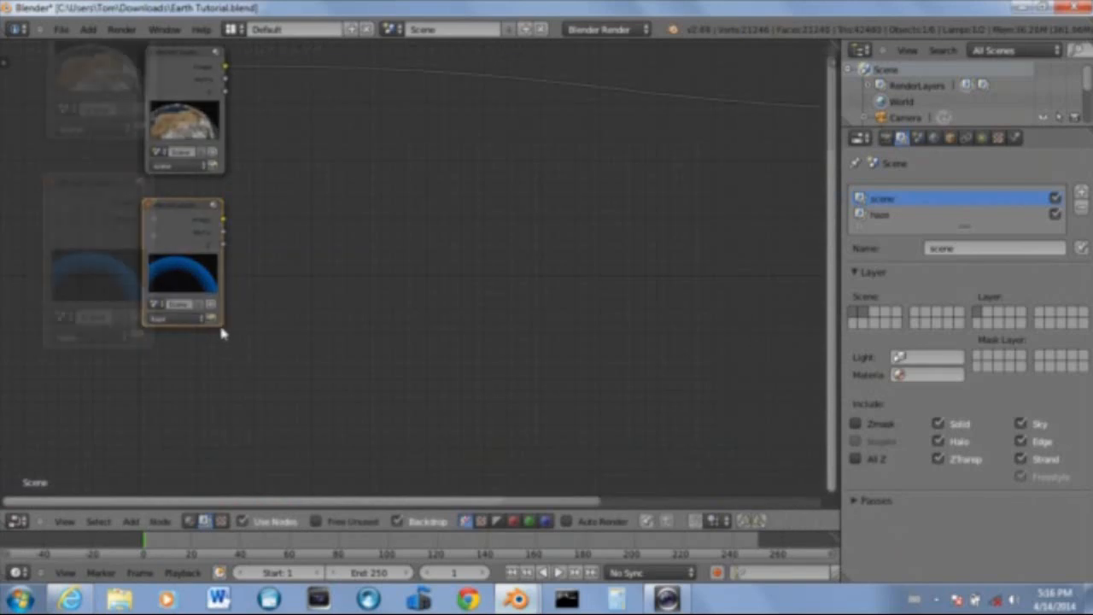
Add a Blur filter node beside the haze Render Layers node and feed it that layer's Image output
scroll(435, 330, up, 3)
scroll(388, 354, up, 2)
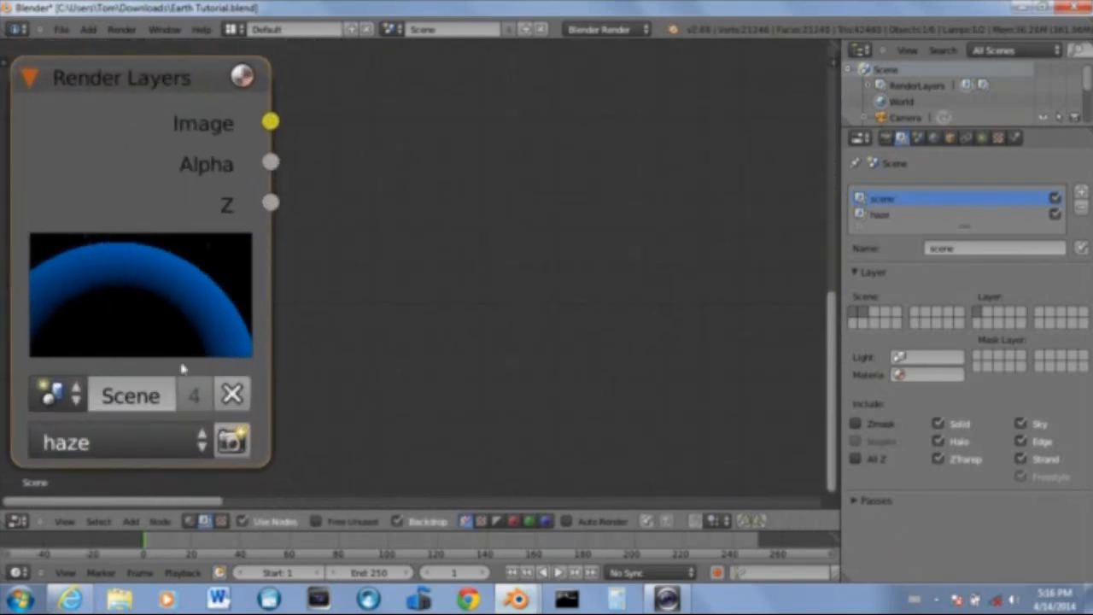
scroll(378, 272, down, 8)
middle_drag(491, 381, 196, 415)
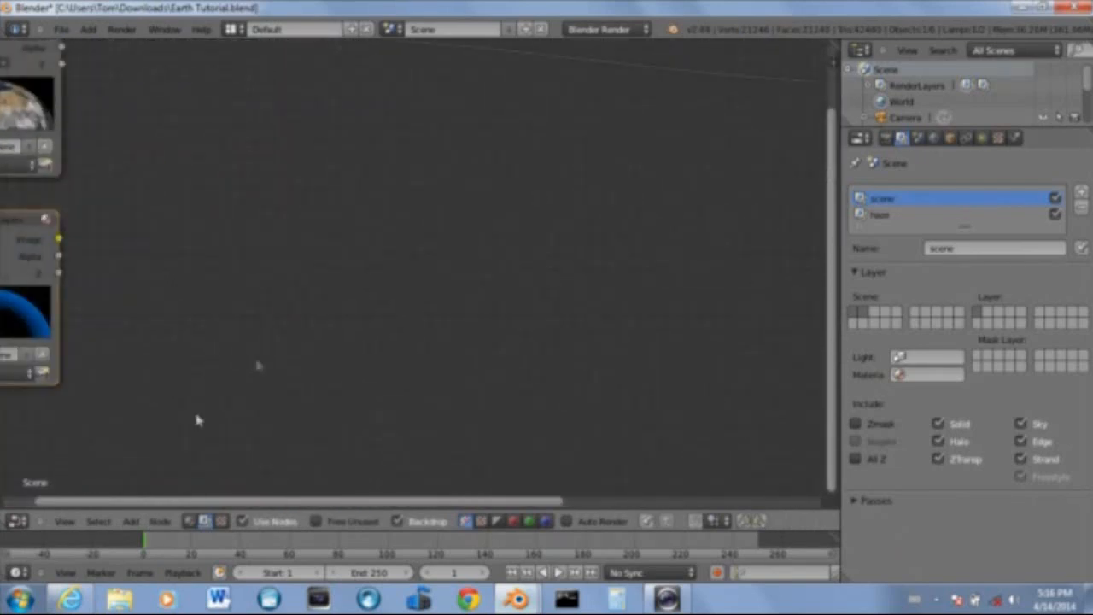
scroll(210, 278, down, 6)
middle_drag(211, 279, 230, 327)
scroll(231, 331, up, 2)
middle_drag(262, 285, 299, 232)
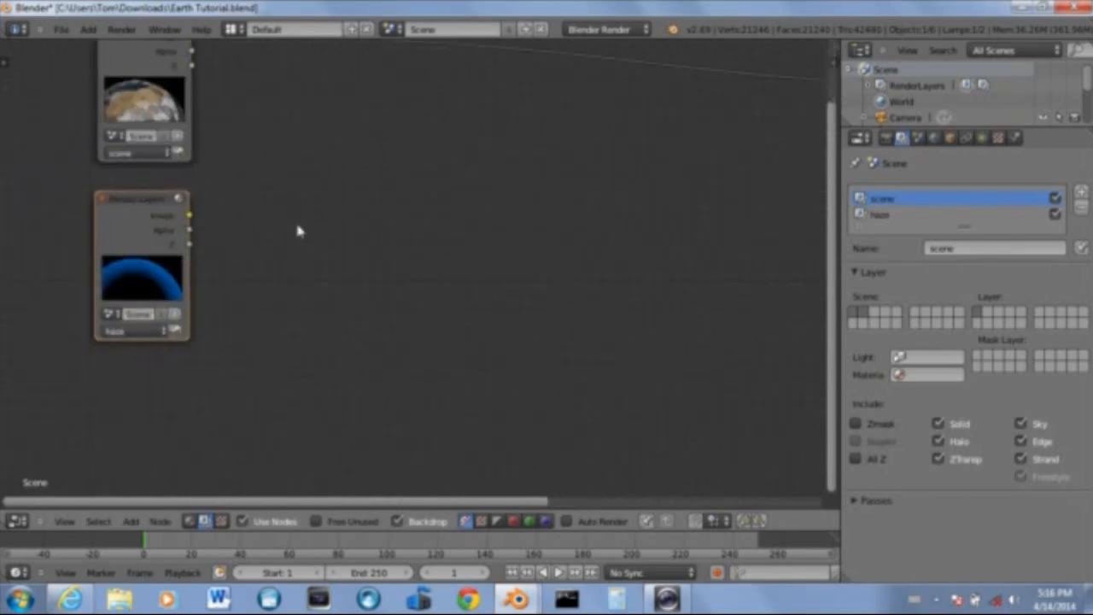
key(shift+a)
mouse_move(297, 228)
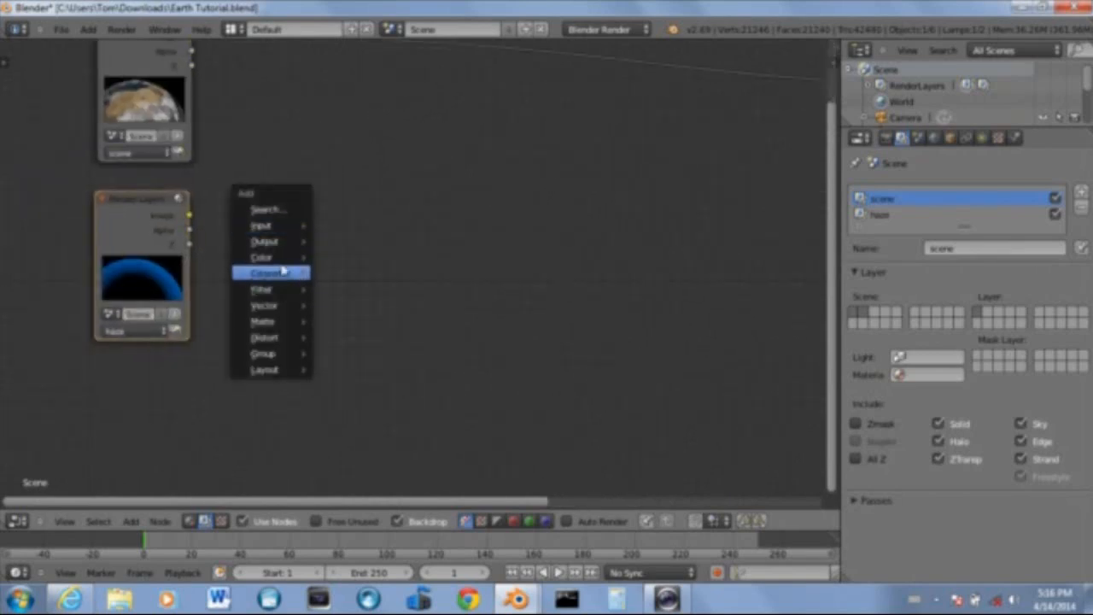
mouse_move(289, 295)
click(357, 293)
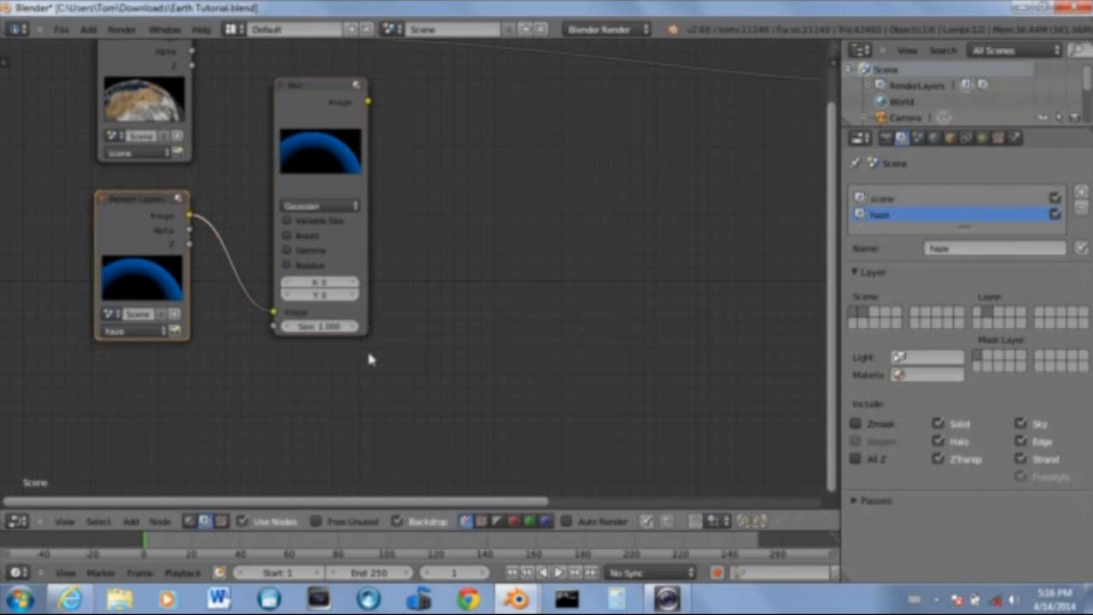
Set the Blur node's filter type to Fast Gaussian
scroll(367, 348, up, 2)
scroll(100, 195, up, 2)
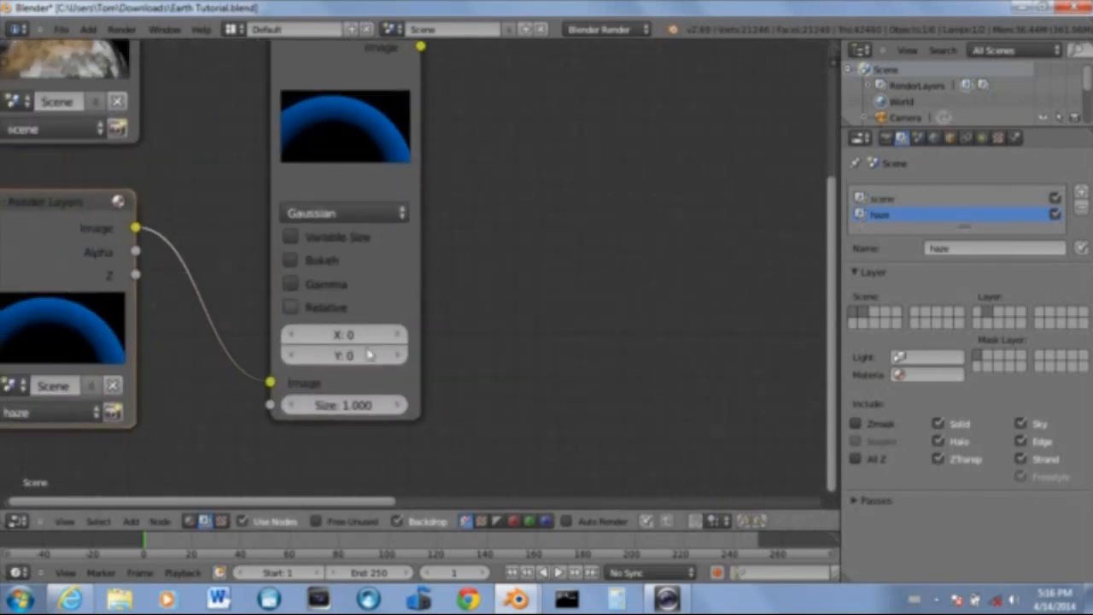
middle_drag(506, 325, 506, 351)
scroll(434, 311, up, 5)
middle_drag(393, 205, 317, 365)
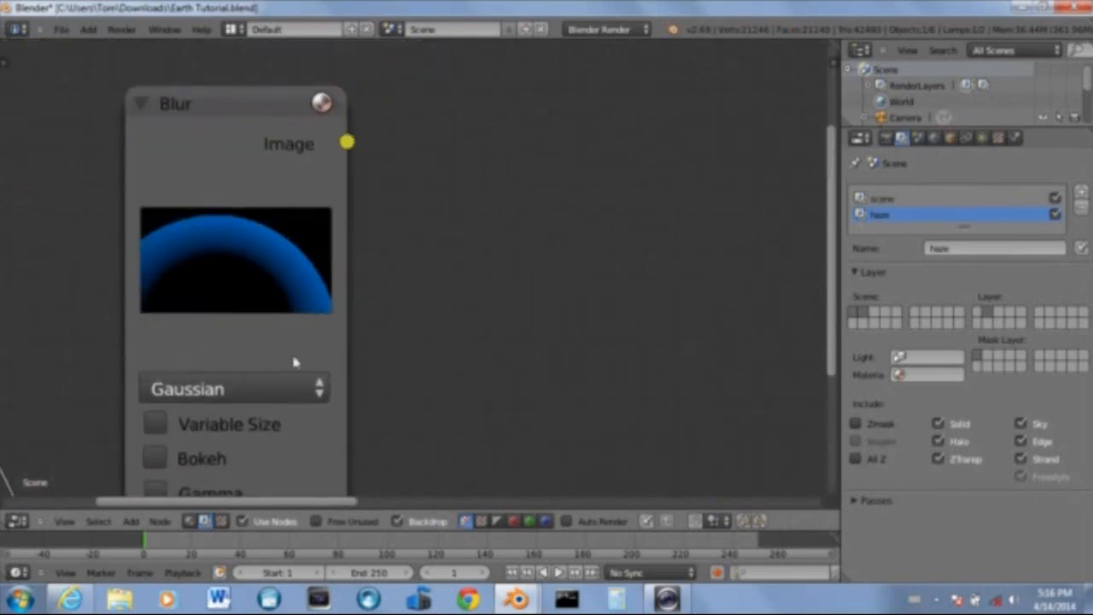
click(258, 397)
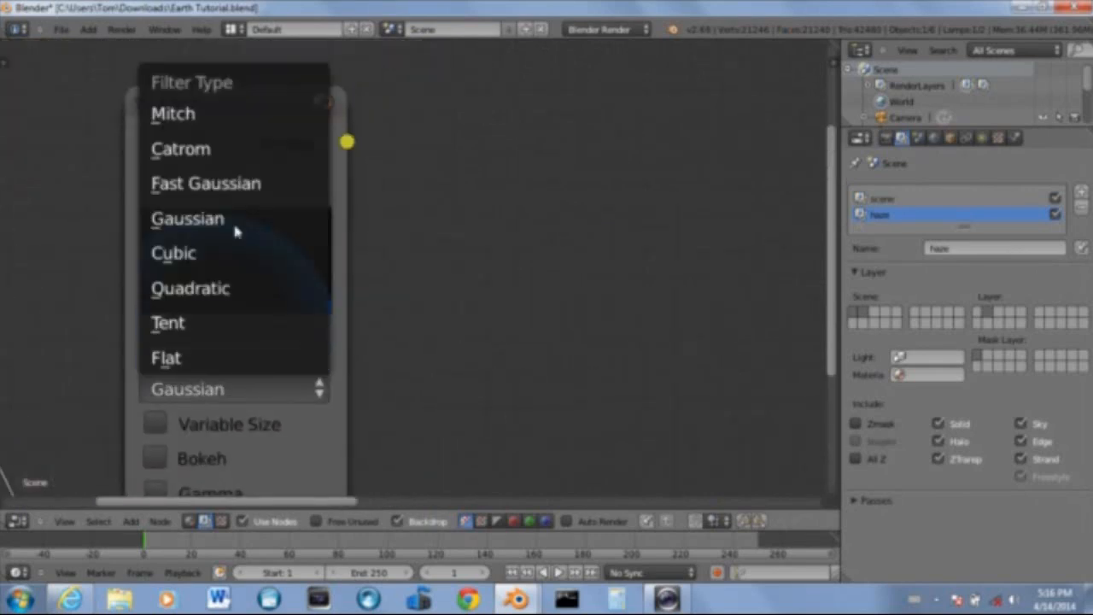
click(231, 189)
Make the Blur node's size relative and set its X and Y amounts to 3%
scroll(427, 316, down, 3)
middle_drag(417, 346, 396, 281)
scroll(391, 327, up, 9)
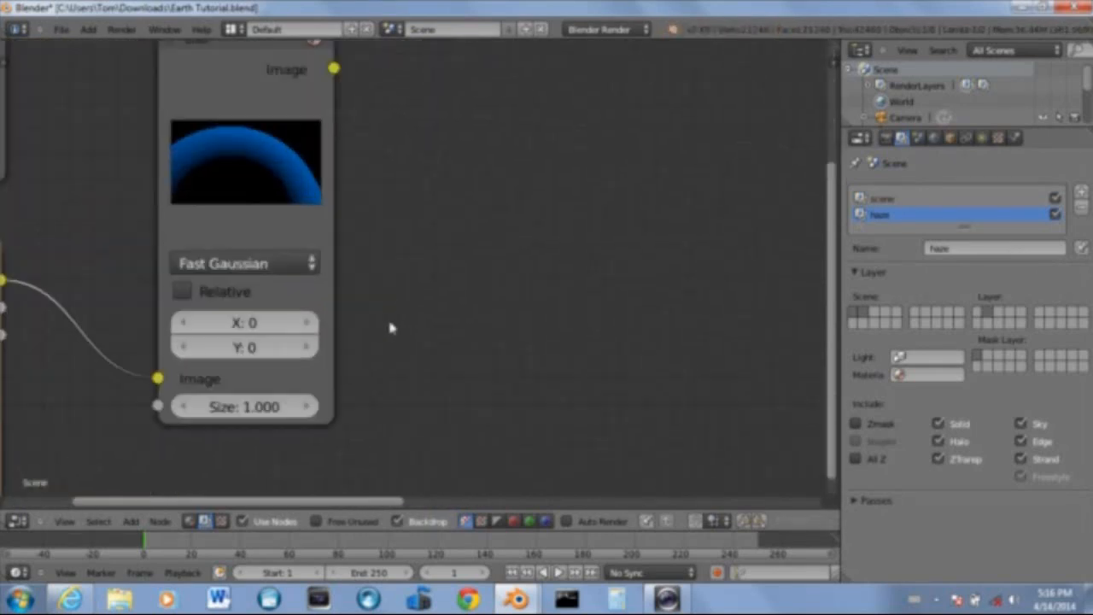
middle_drag(390, 333, 605, 257)
scroll(547, 303, up, 1)
middle_drag(581, 302, 489, 370)
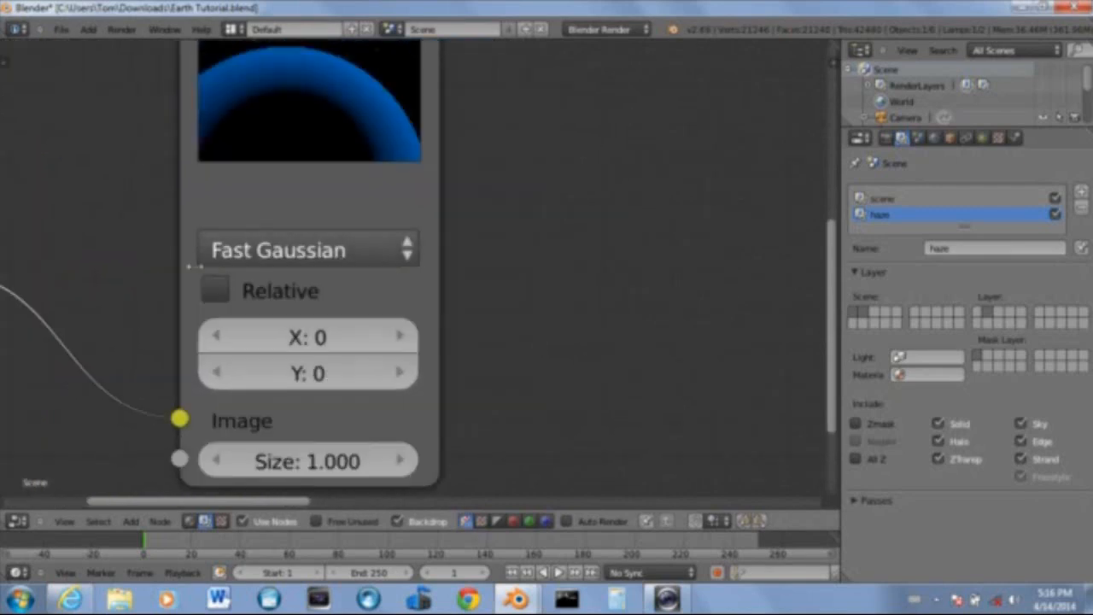
click(217, 289)
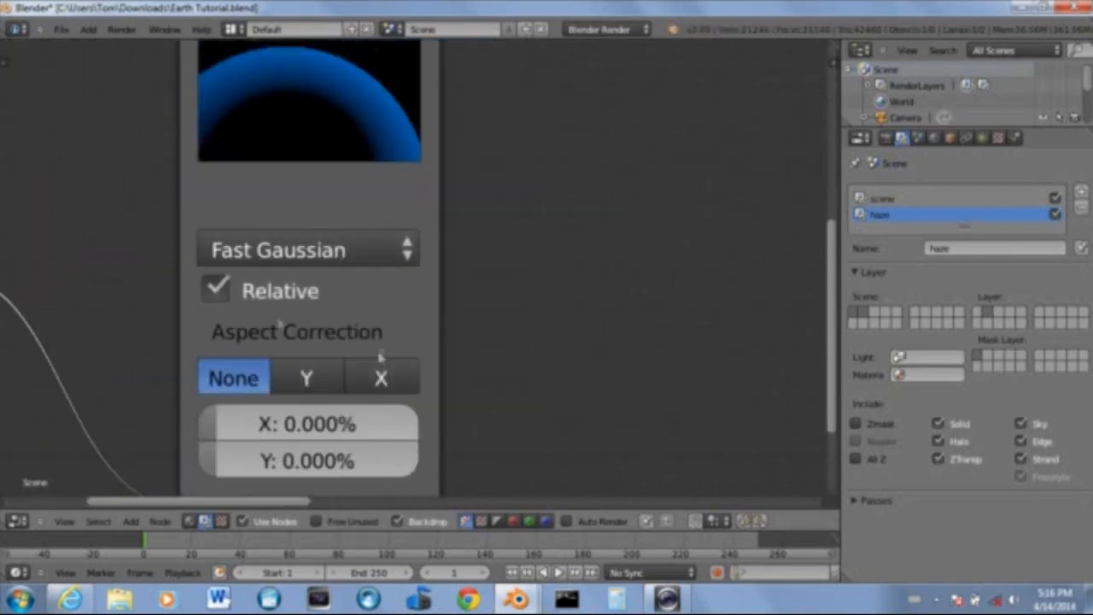
click(338, 434)
key(Return)
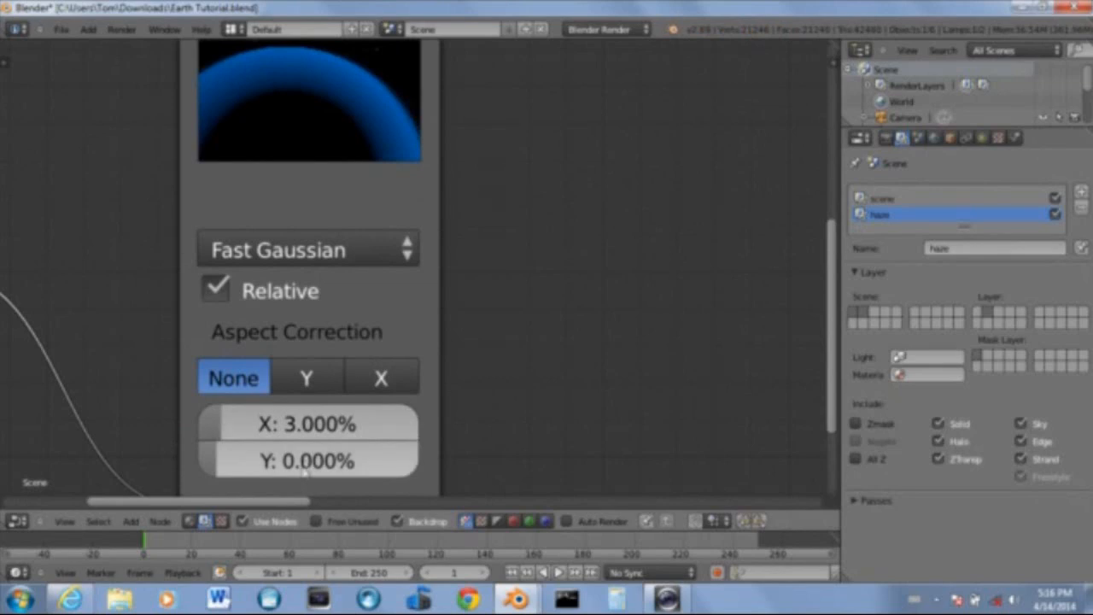
click(315, 461)
text(3)
key(Return)
Add a Viewer output node and connect the Blur node's Image output to it
scroll(472, 351, down, 5)
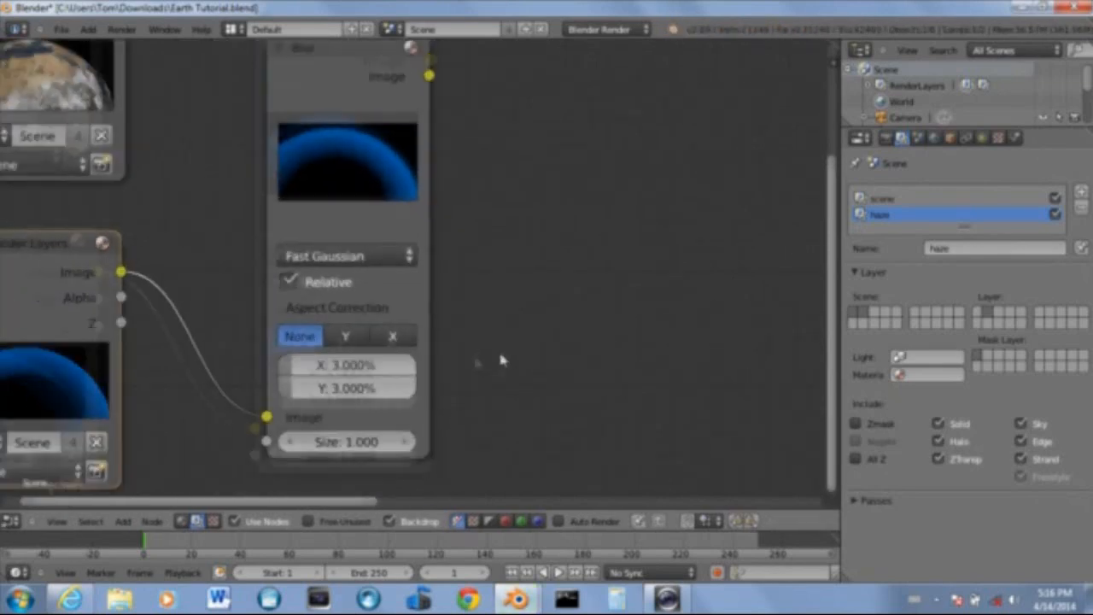
key(shift+a)
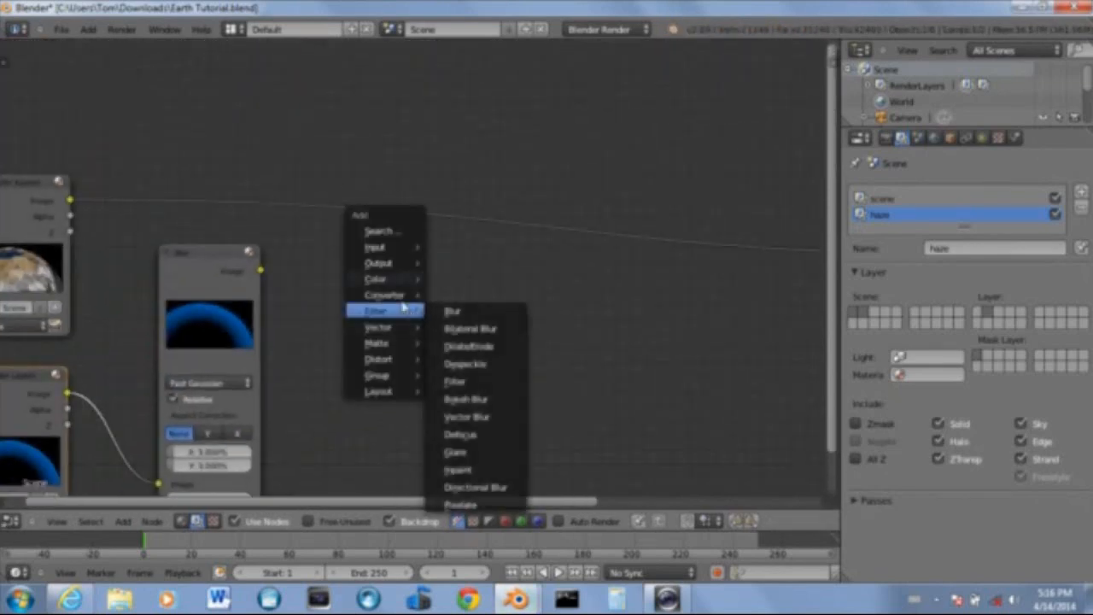
mouse_move(390, 251)
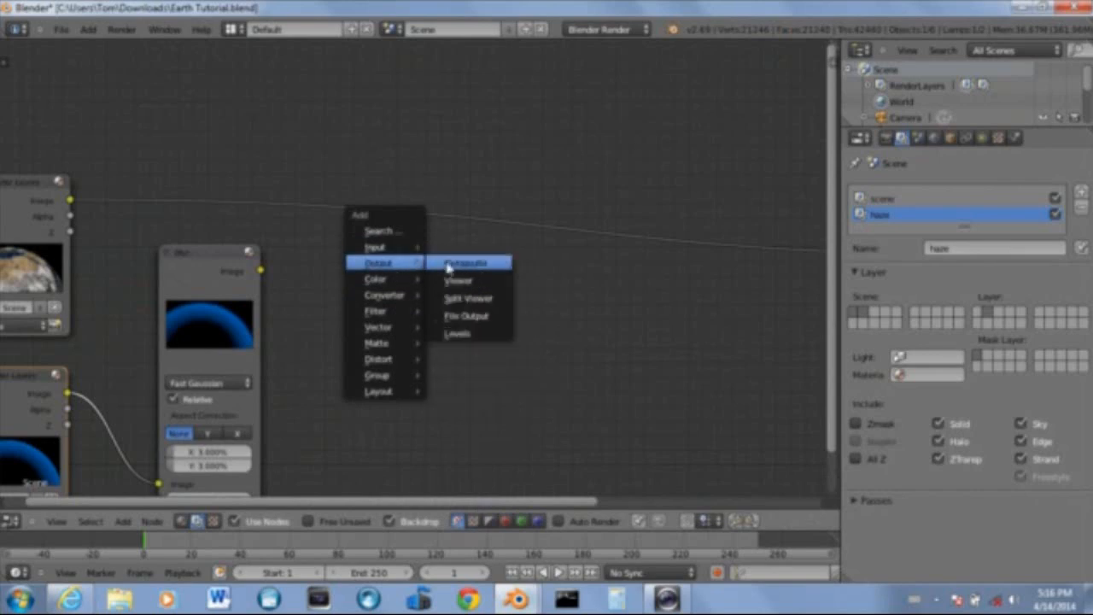
click(464, 283)
drag(262, 271, 324, 333)
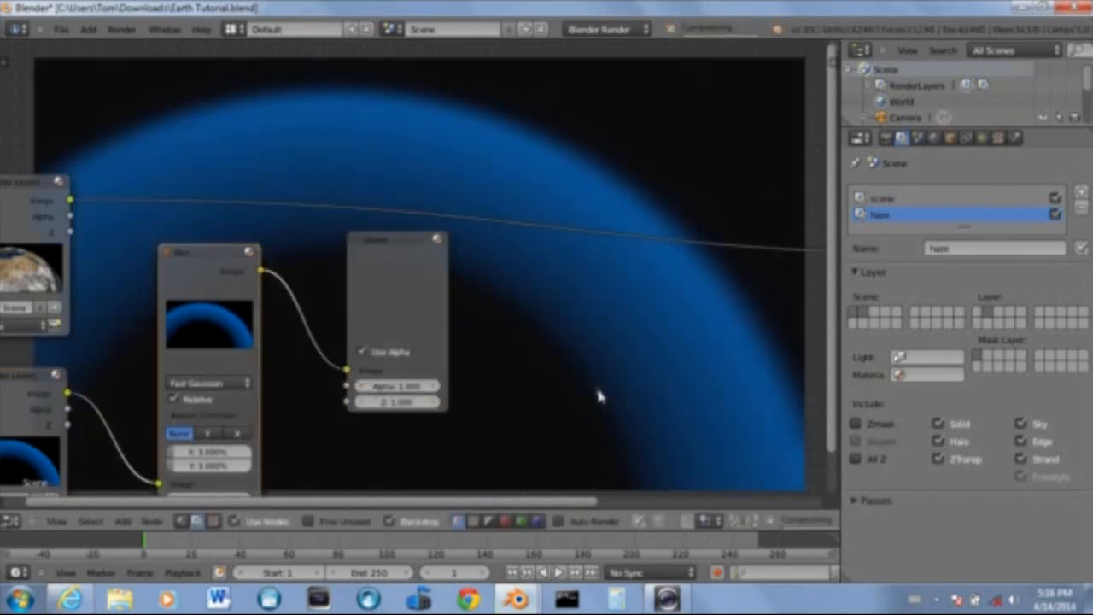
Try other haze blur amounts against the backdrop, with X at 0% and Y at about 10% and at 0%
scroll(520, 378, down, 6)
middle_drag(519, 378, 481, 363)
scroll(481, 363, up, 6)
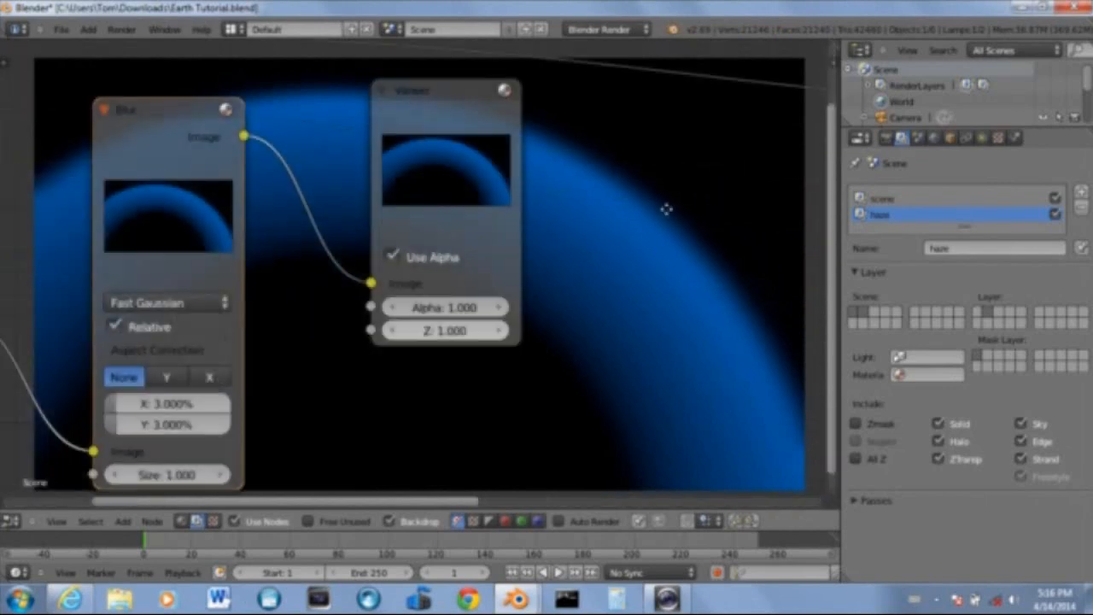
middle_drag(452, 394, 327, 435)
drag(247, 309, 76, 299)
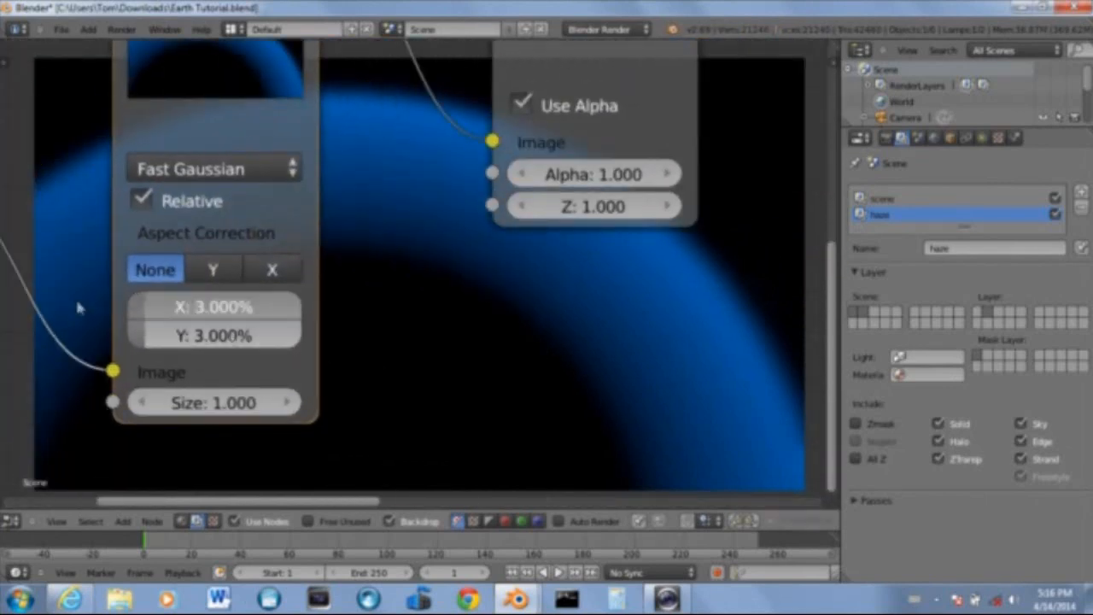
middle_drag(560, 343, 435, 351)
mouse_move(177, 353)
mouse_down()
mouse_move(4, 351)
mouse_move(189, 350)
mouse_up()
middle_drag(643, 350, 737, 352)
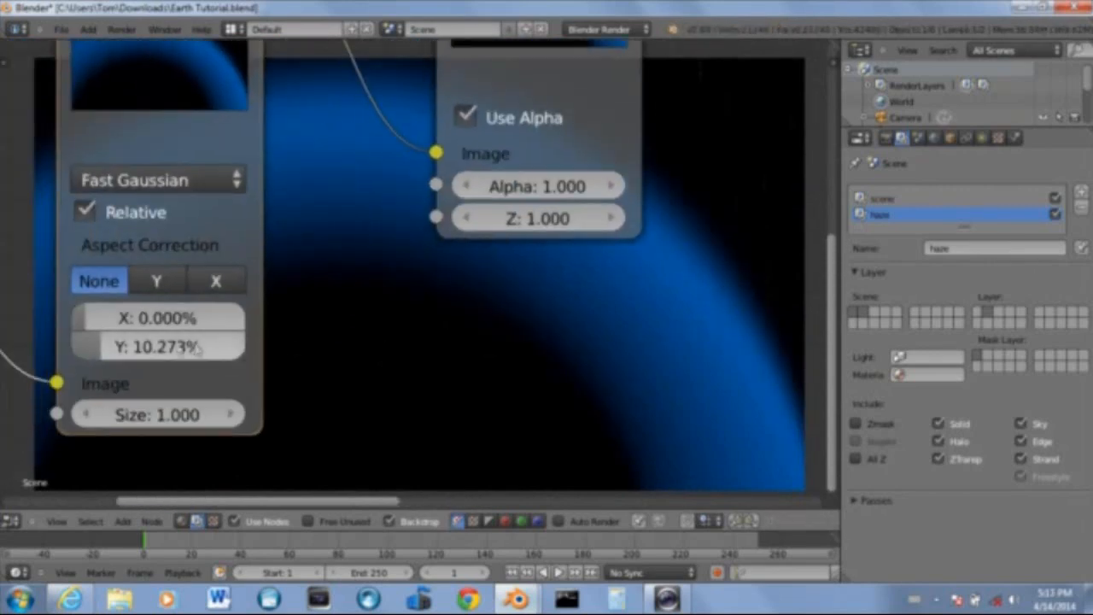
drag(195, 348, 19, 334)
middle_drag(553, 315, 41, 94)
middle_drag(281, 219, 625, 367)
scroll(657, 303, up, 1)
middle_drag(378, 405, 438, 335)
Set the Blur node's X and Y amounts back to 3%
click(211, 321)
text(3)
key(Return)
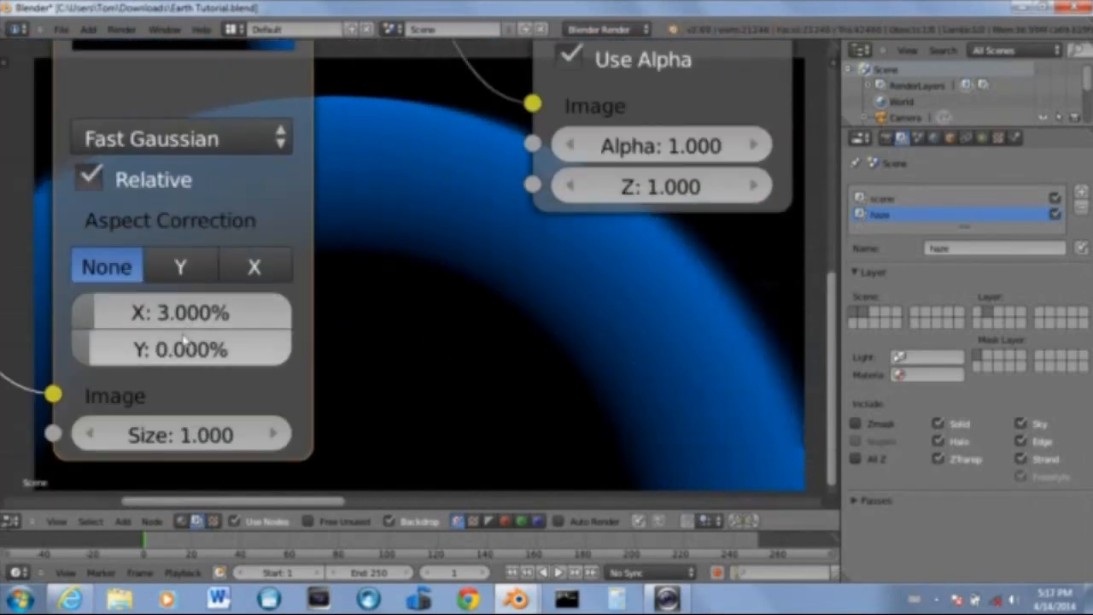
click(180, 345)
text(3)
key(Return)
Compare the Blur node's X and Y aspect corrections and leave it set to Y
scroll(529, 349, down, 5)
middle_drag(587, 369, 332, 329)
click(12, 226)
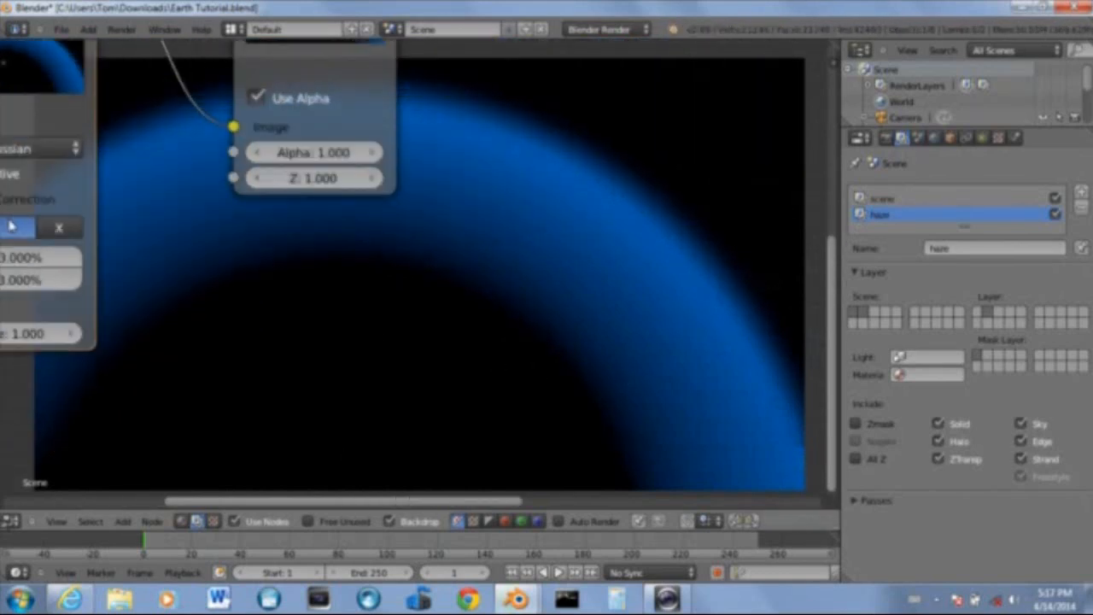
click(53, 227)
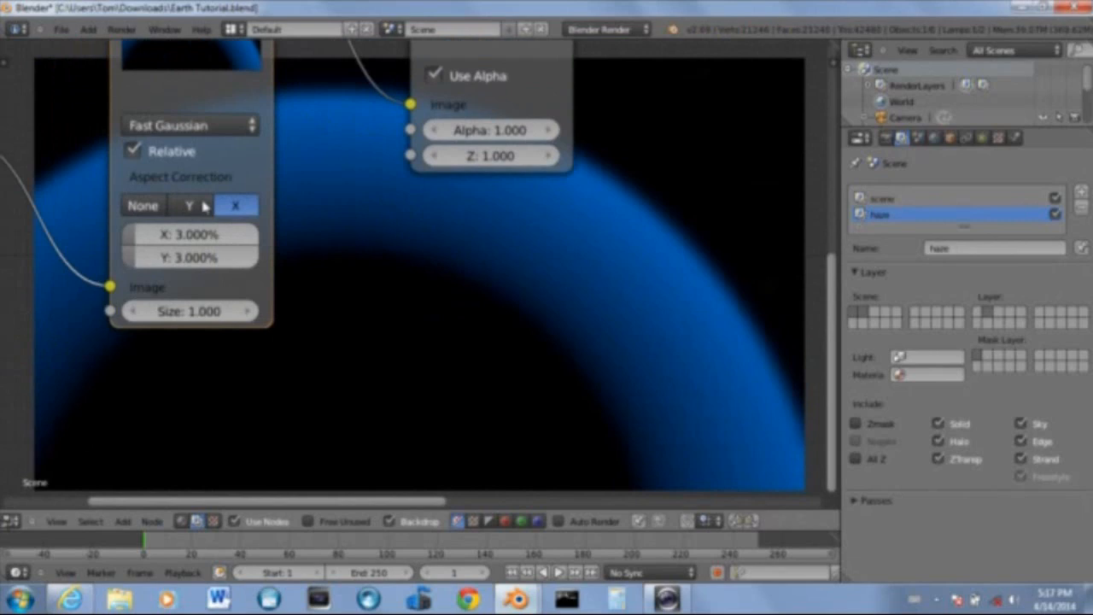
click(193, 206)
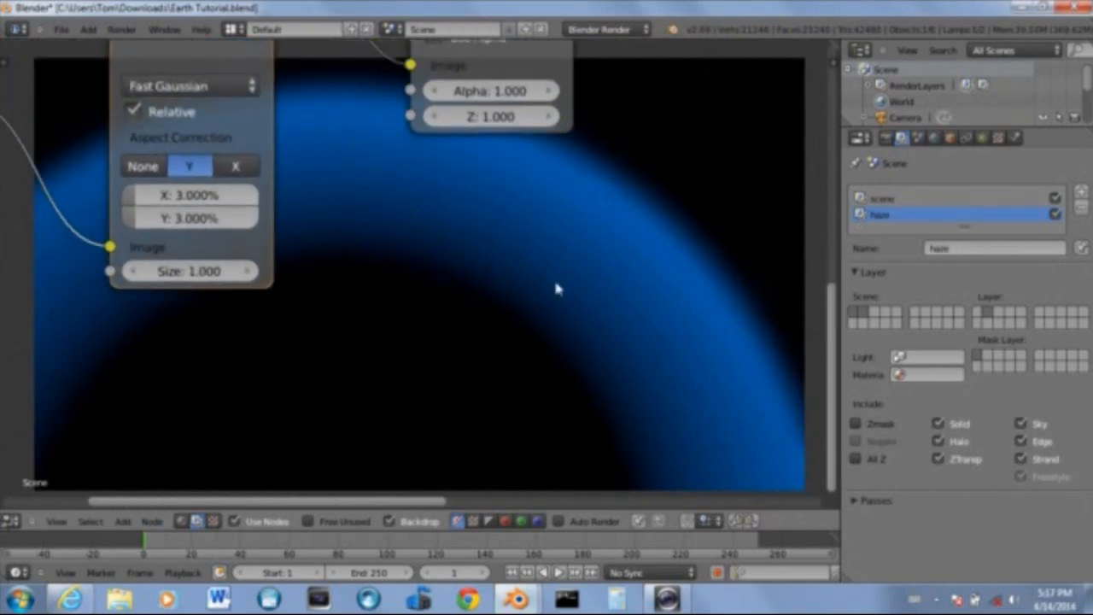
Set the Blur node's X amount to 2% and its Y amount to about 3.9%
scroll(397, 224, up, 2)
scroll(398, 223, up, 1)
middle_drag(393, 224, 551, 337)
scroll(576, 250, down, 5)
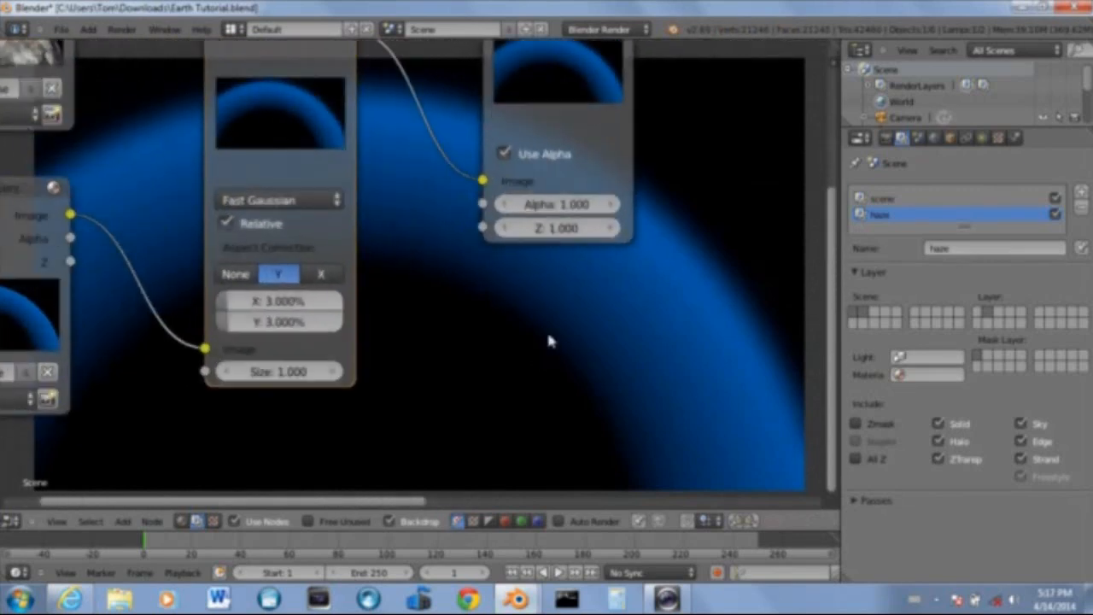
scroll(558, 257, up, 2)
scroll(558, 258, up, 1)
middle_drag(470, 300, 530, 312)
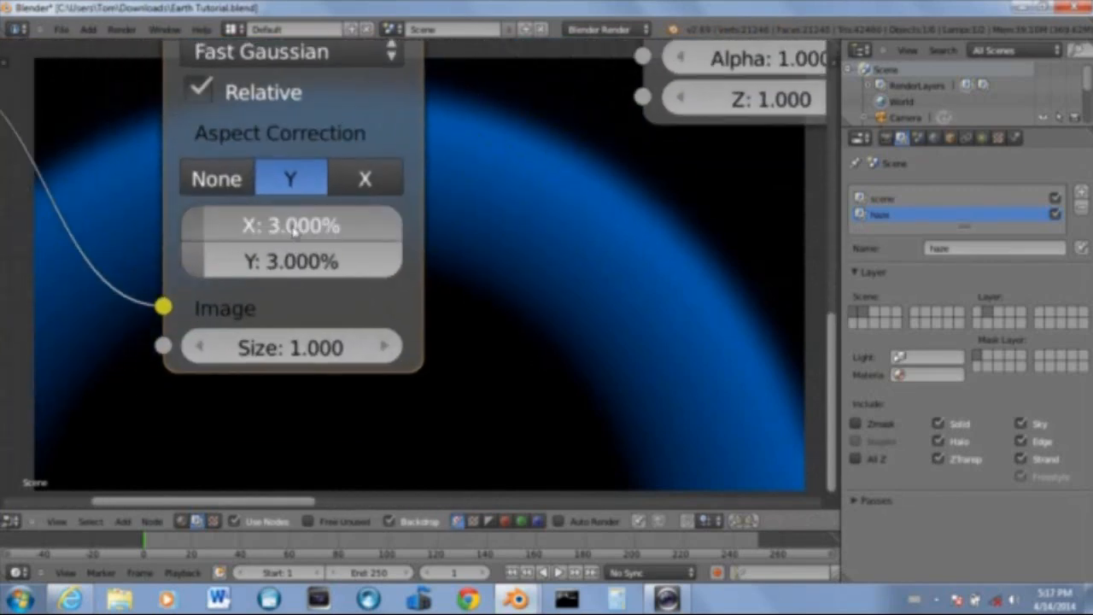
drag(293, 232, 324, 233)
click(224, 227)
text(2)
key(Return)
drag(214, 253, 261, 263)
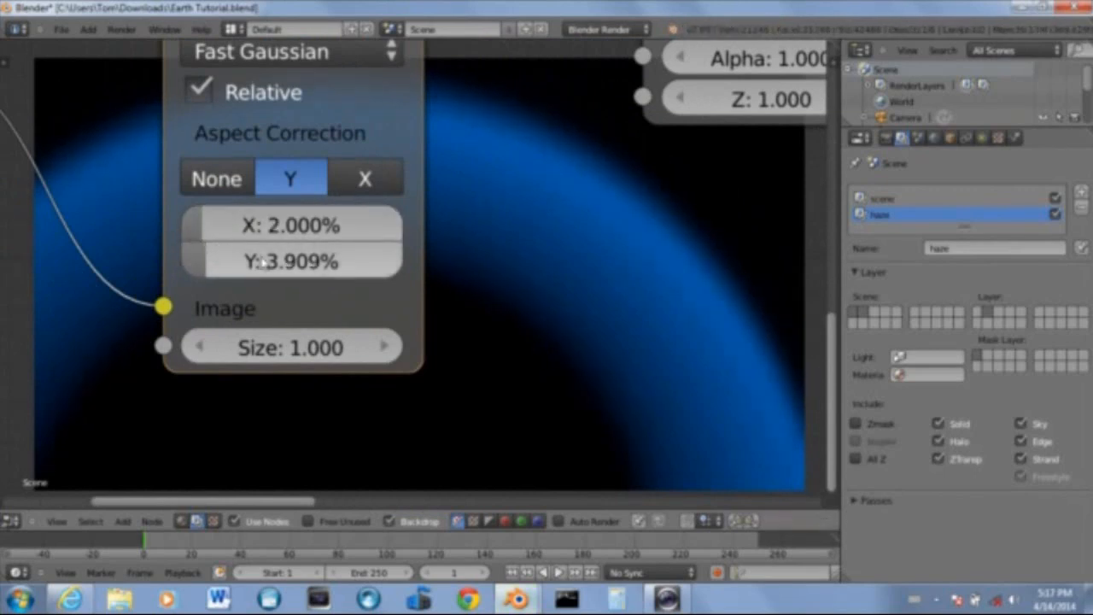
Set the haze Blur node's Y amount to 2%
click(313, 263)
text(2)
key(Return)
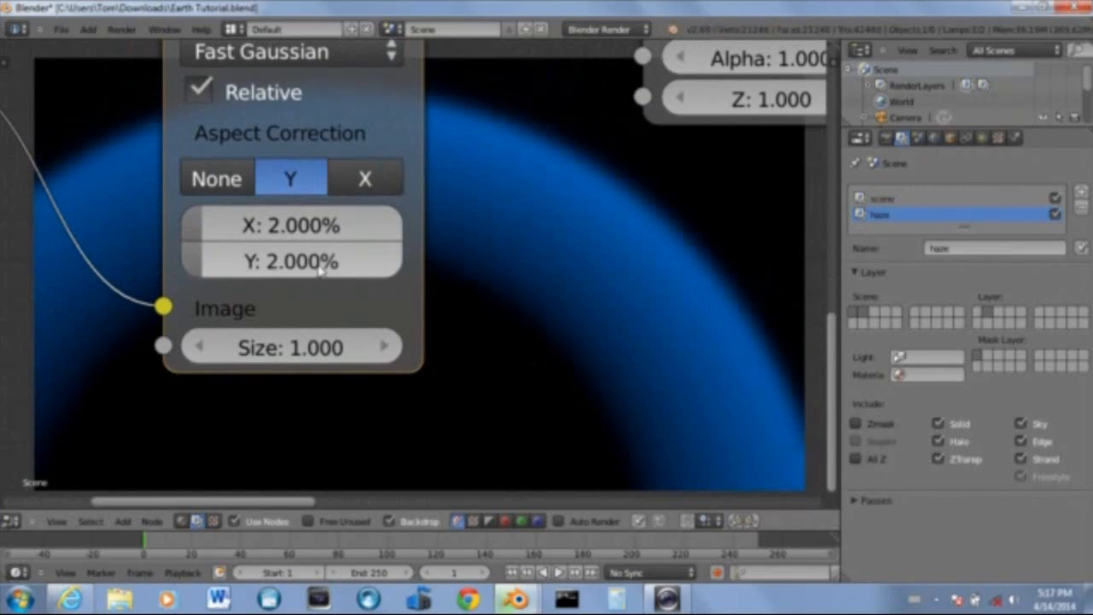
Move the Viewer node up and farther right of the Blur node to make room between them
scroll(500, 276, down, 4)
scroll(584, 292, down, 3)
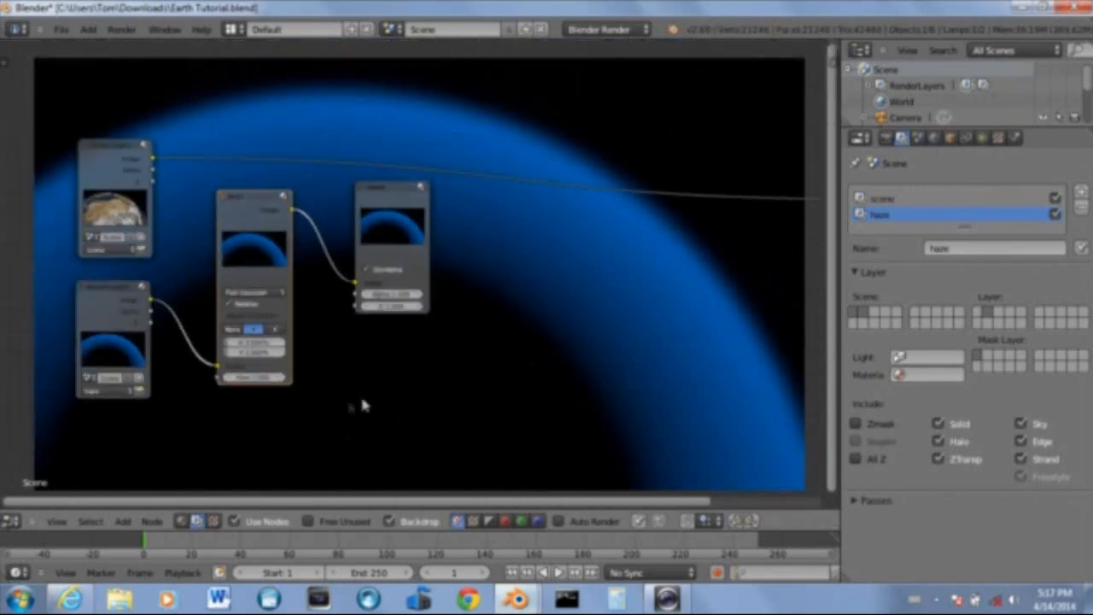
drag(342, 243, 523, 101)
drag(165, 259, 134, 286)
Switch to the New Earth.blend window and show its compositing nodes in the Node Editor
mouse_move(517, 598)
click(405, 534)
click(27, 506)
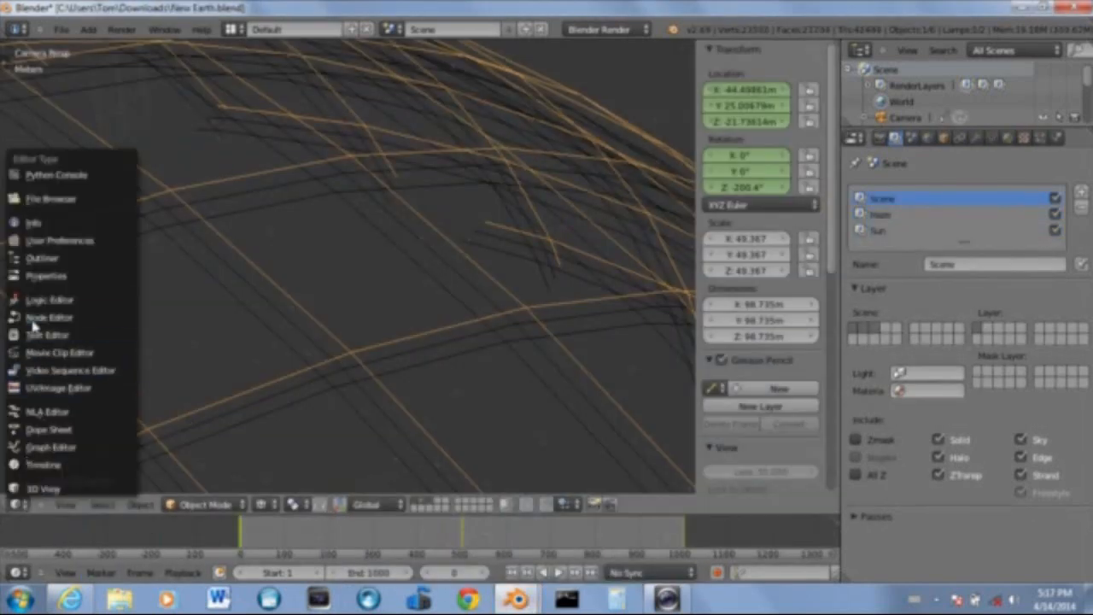
click(41, 318)
Examine the reference node tree, especially the haze layer's Blur and RGB Curves nodes and how they connect onward
scroll(358, 375, down, 4)
middle_drag(366, 379, 528, 368)
scroll(295, 402, up, 3)
scroll(291, 399, up, 5)
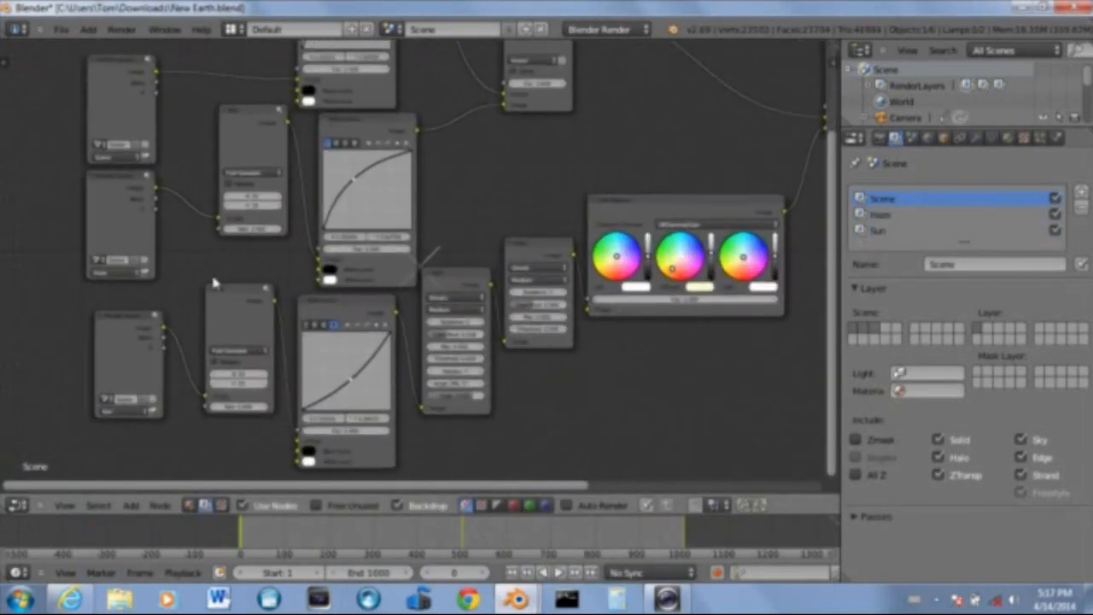
scroll(557, 348, down, 5)
middle_drag(552, 419, 637, 396)
scroll(188, 391, up, 6)
middle_drag(188, 379, 274, 376)
scroll(274, 377, up, 5)
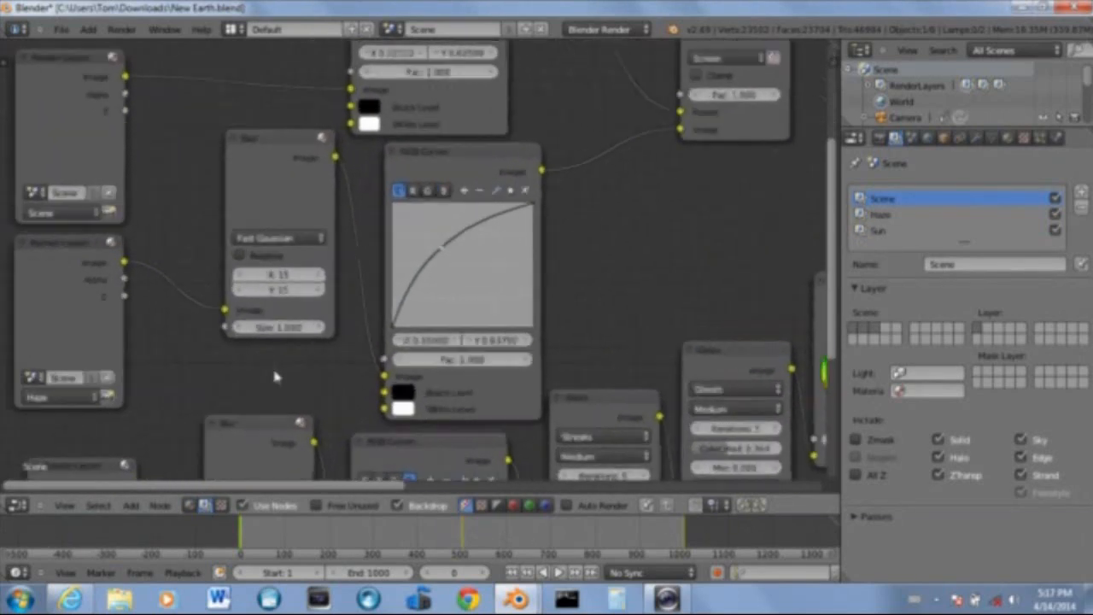
scroll(275, 387, down, 4)
scroll(621, 274, down, 2)
scroll(621, 274, down, 1)
middle_drag(621, 274, 532, 303)
scroll(489, 389, down, 1)
scroll(530, 305, up, 2)
scroll(492, 257, up, 1)
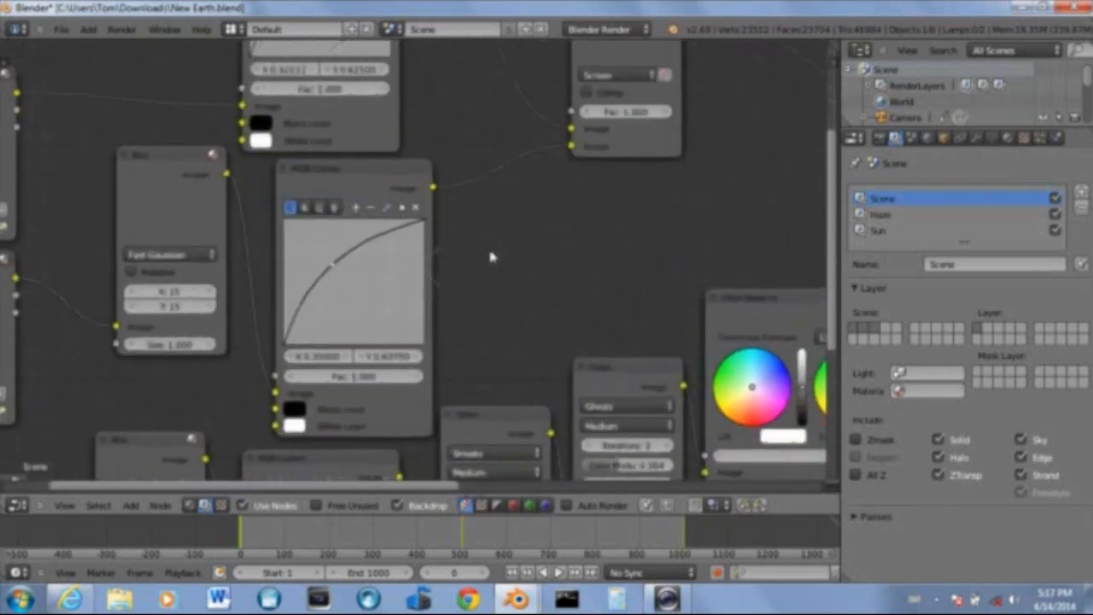
Return to Earth Tutorial.blend and insert an RGB Curves node between the haze Blur node and the Viewer
mouse_move(517, 598)
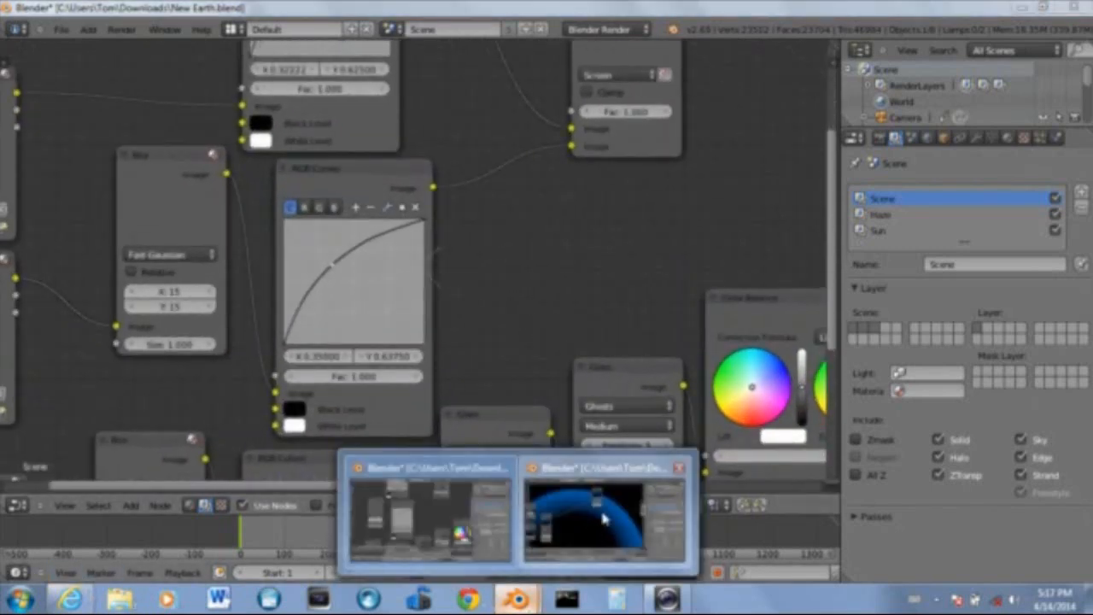
click(608, 512)
scroll(366, 308, up, 3)
key(shift+a)
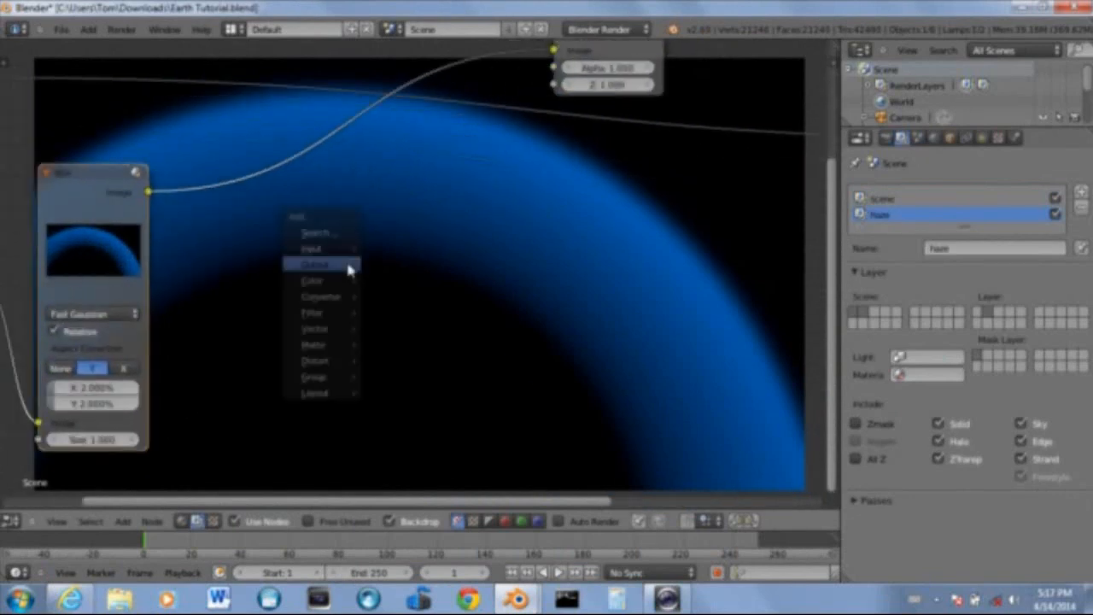
mouse_move(345, 284)
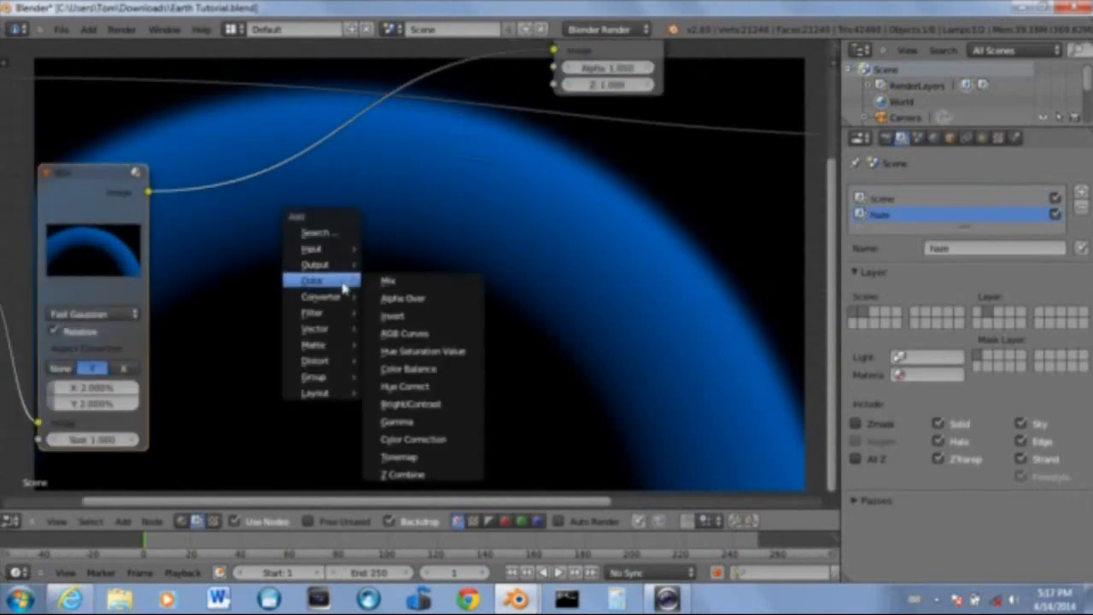
click(417, 334)
click(236, 106)
click(372, 252)
Raise the middle of the haze RGB Curves' combined curve to about X 0.417, Y 0.575
scroll(375, 252, down, 2)
middle_drag(559, 88, 515, 247)
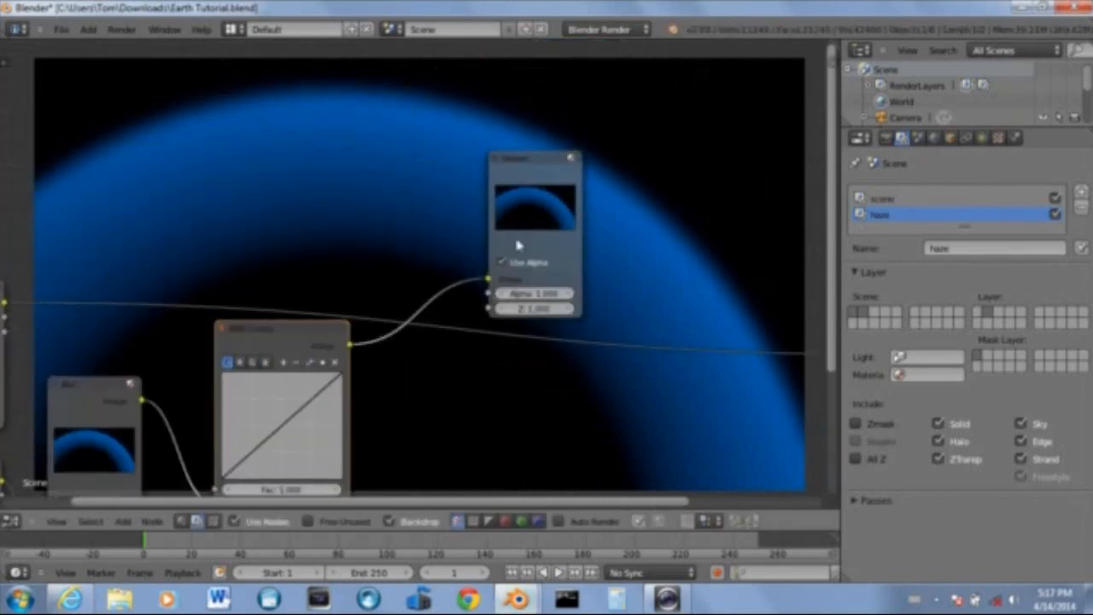
middle_drag(434, 397, 451, 248)
scroll(441, 289, up, 4)
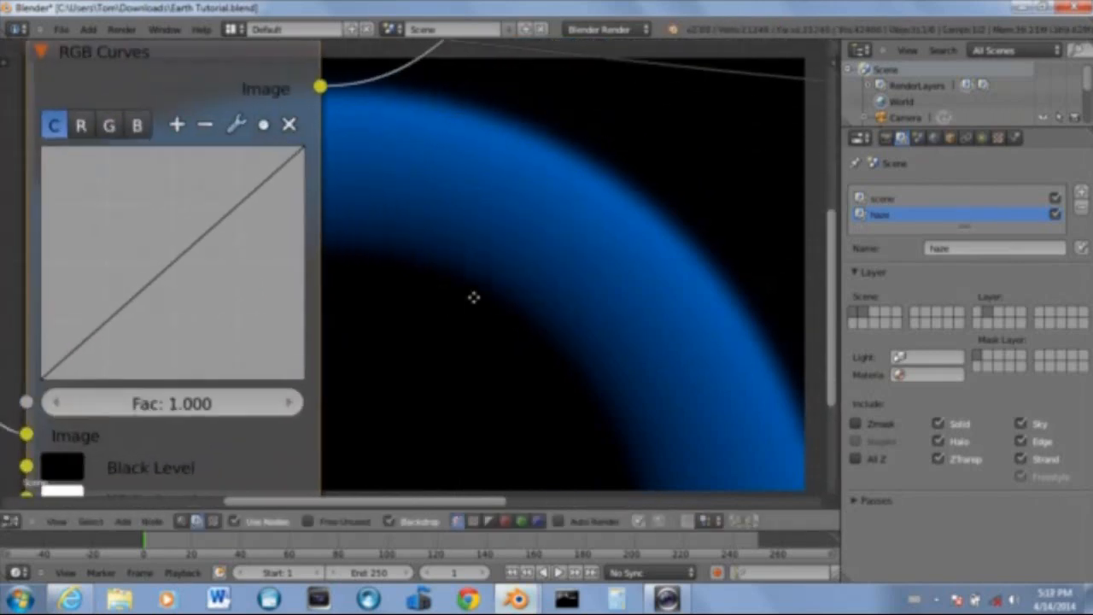
middle_drag(473, 295, 546, 349)
middle_drag(550, 301, 505, 272)
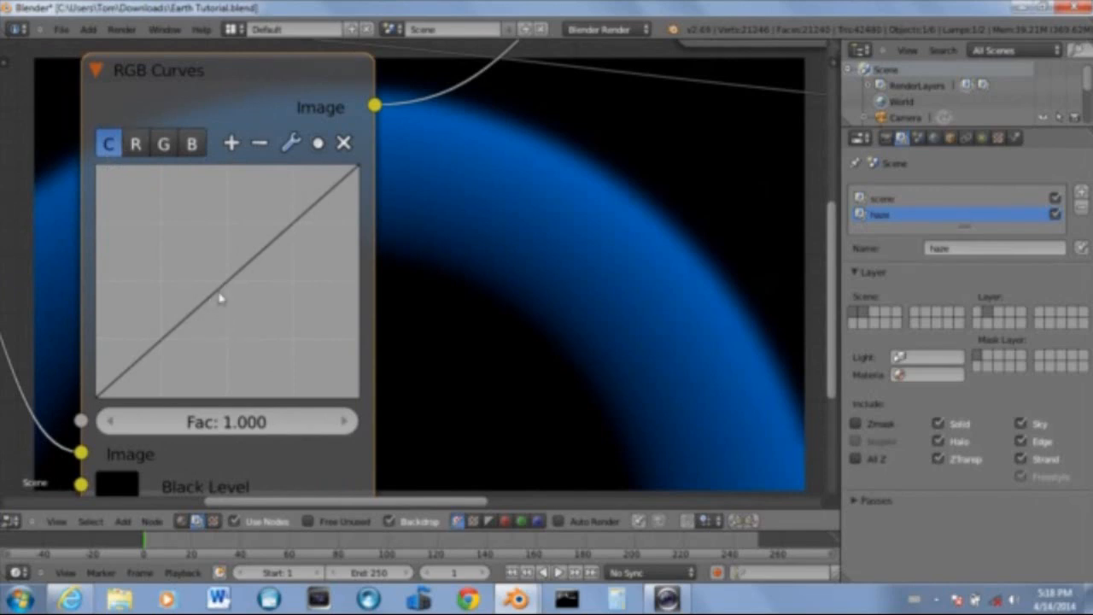
drag(228, 288, 206, 266)
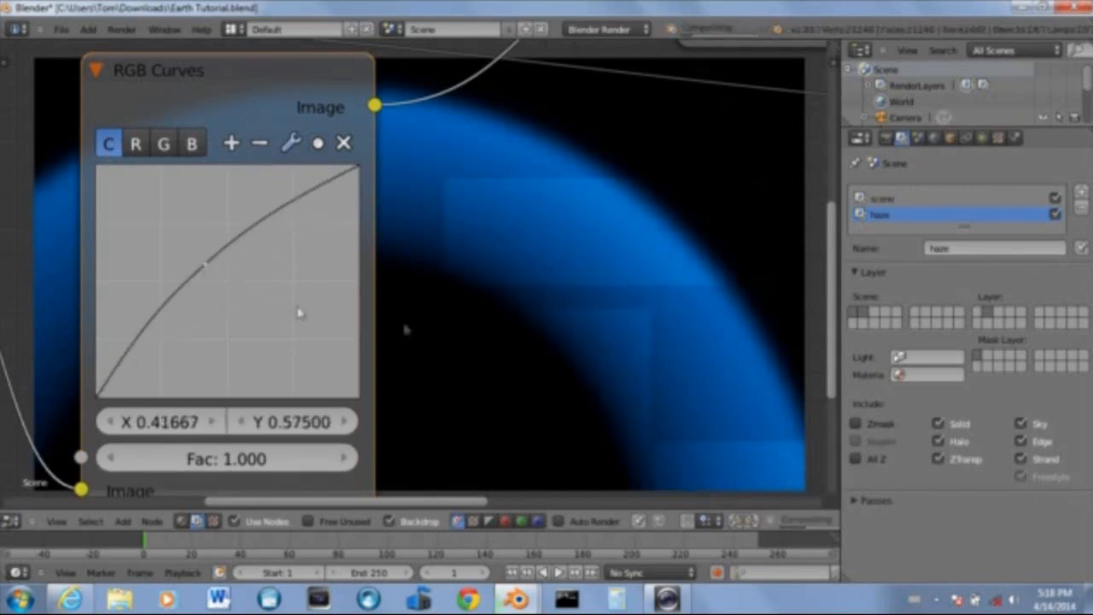
Check the haze curve in New Earth.blend, then return and adjust the haze curve point to about X 0.394, Y 0.588
scroll(432, 329, down, 7)
middle_drag(461, 362, 408, 331)
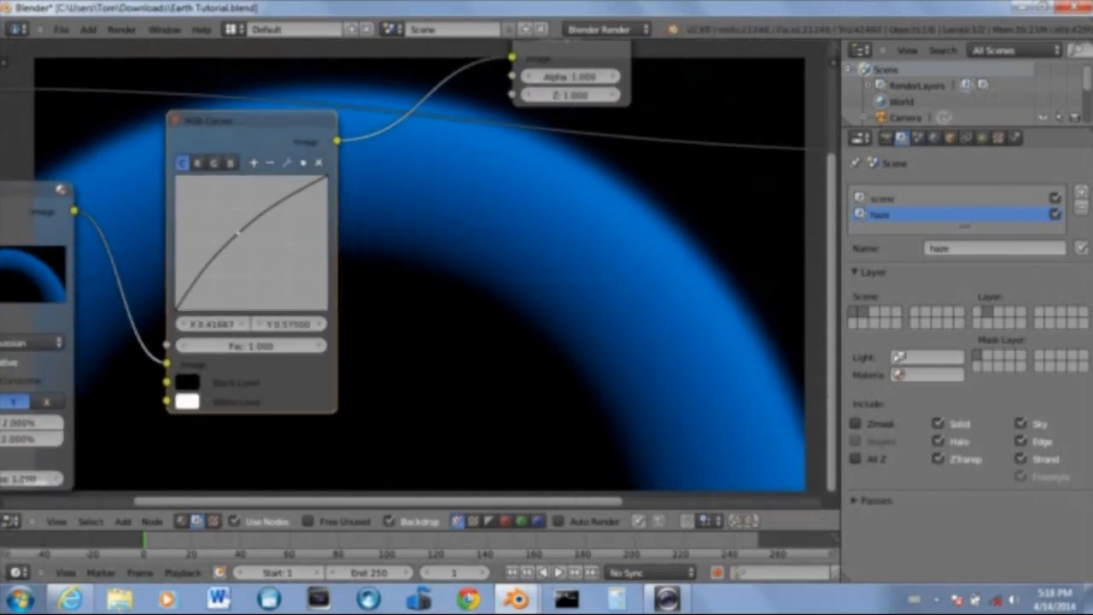
click(586, 512)
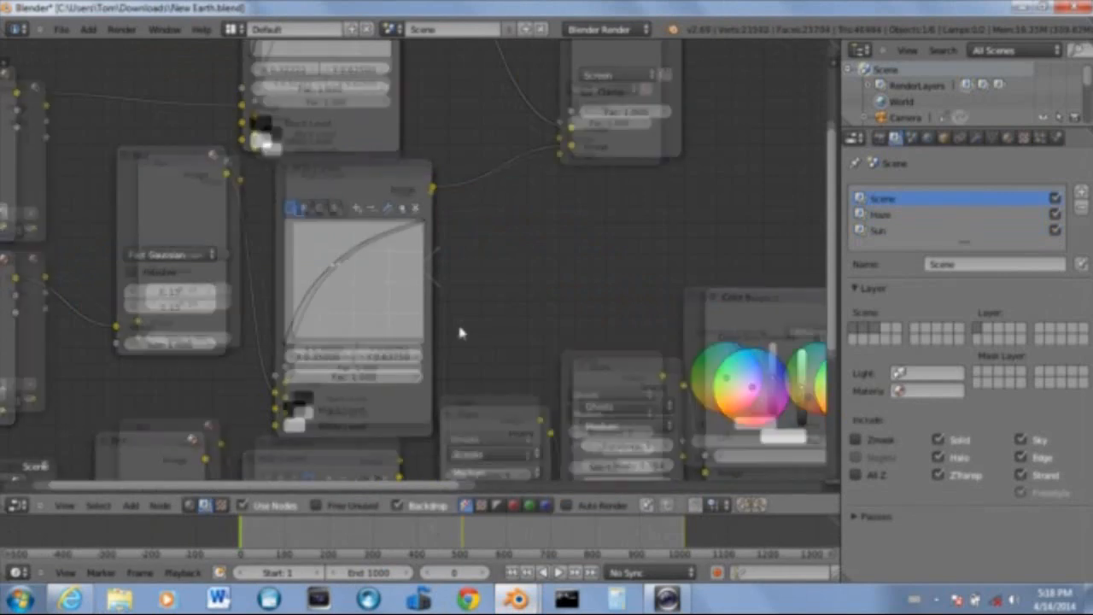
mouse_move(516, 598)
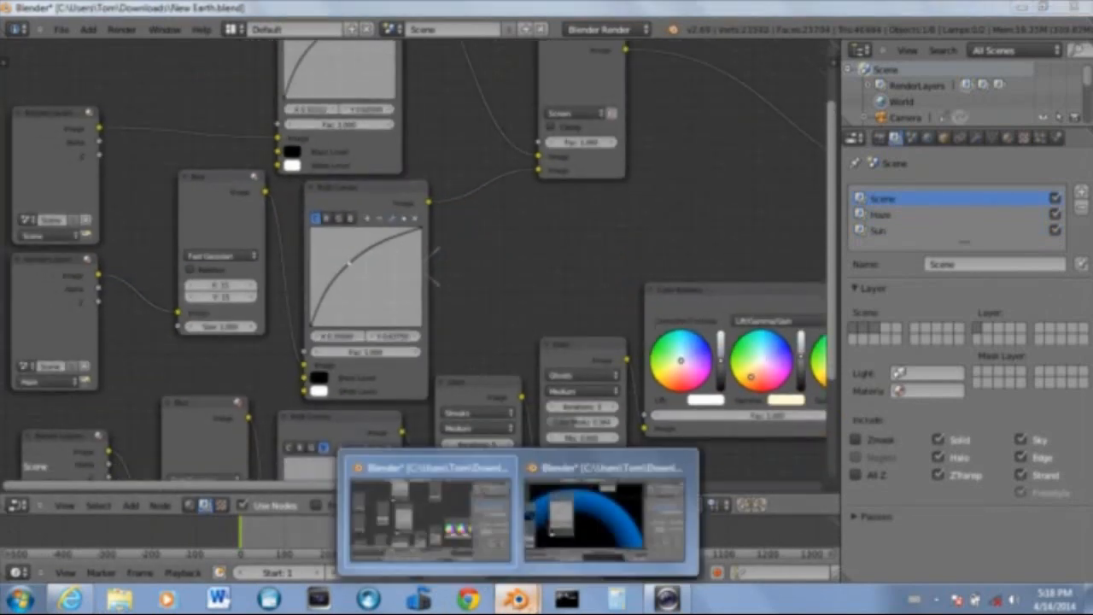
click(607, 513)
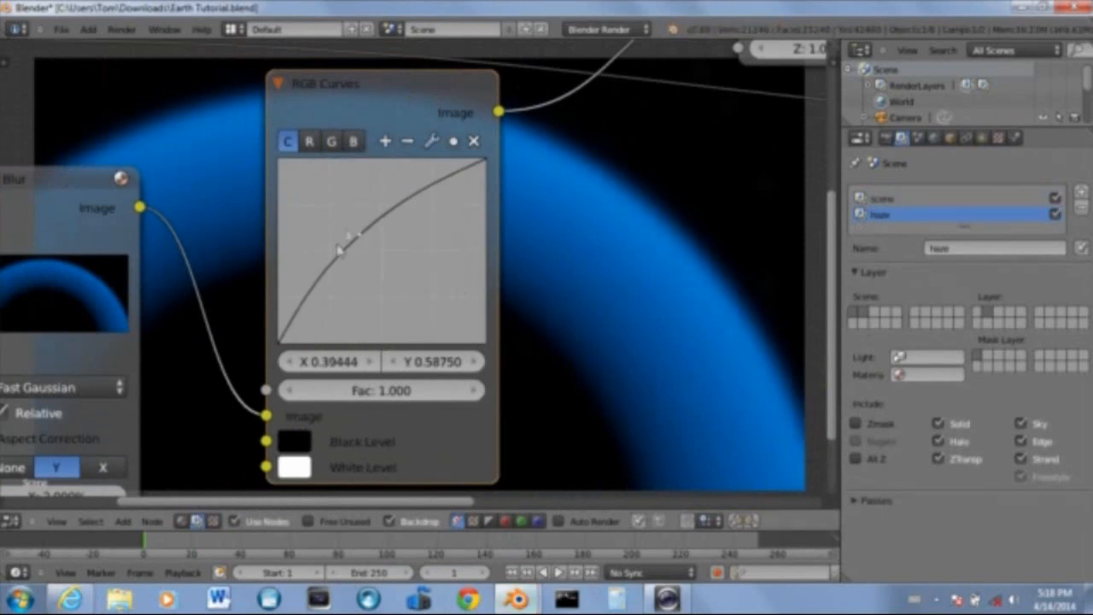
scroll(597, 292, down, 3)
scroll(595, 291, down, 2)
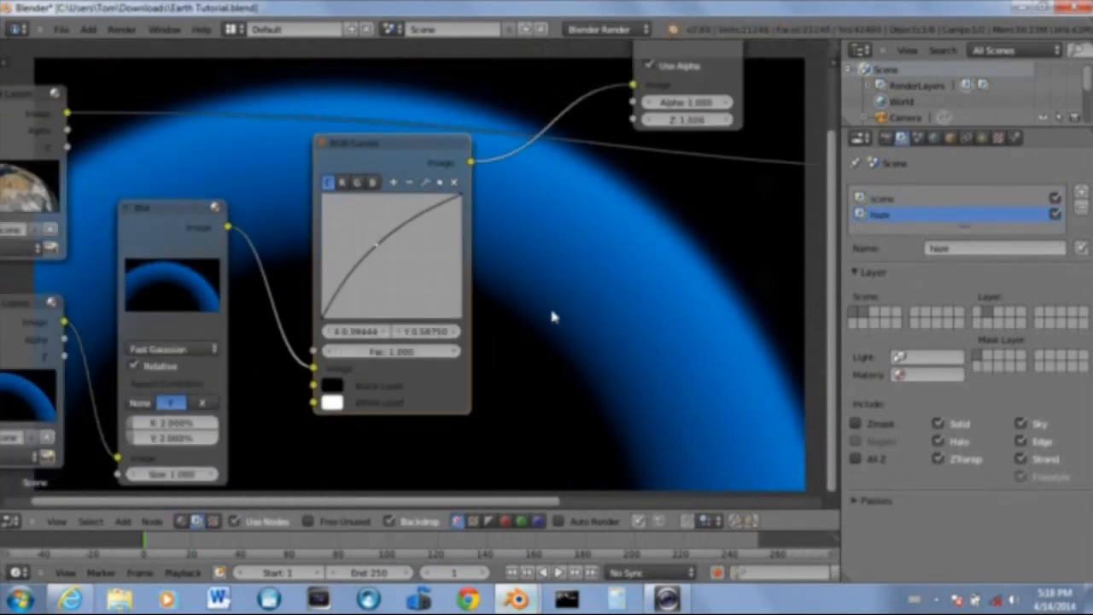
Move the haze RGB Curves and Viewer nodes down, below the scene layer's link
scroll(550, 306, down, 2)
middle_drag(550, 307, 524, 389)
drag(607, 110, 596, 293)
drag(354, 251, 339, 316)
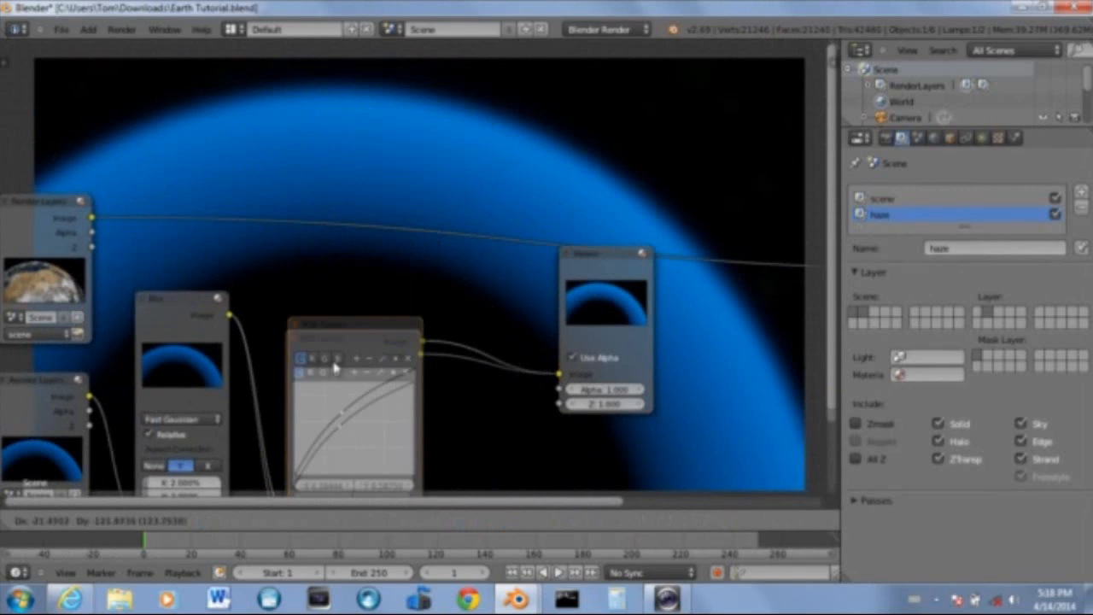
drag(582, 365, 572, 430)
Examine how the RGB Curves nodes feed the Screen mix node in New Earth.blend, then return to Earth Tutorial.blend
click(515, 600)
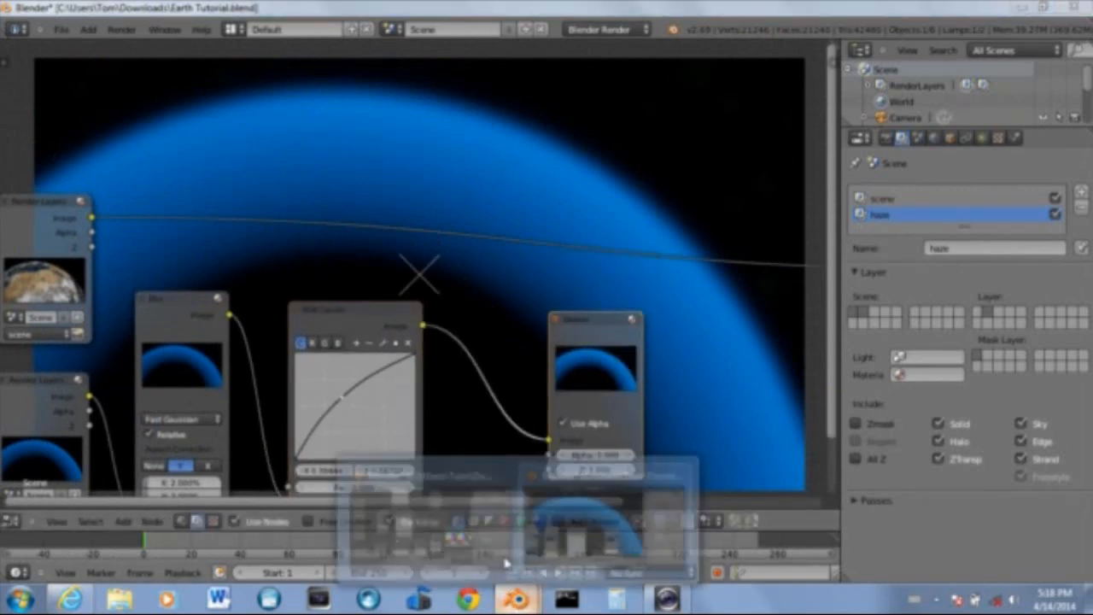
click(480, 536)
scroll(469, 272, down, 3)
middle_drag(514, 253, 504, 291)
scroll(503, 292, up, 3)
click(531, 602)
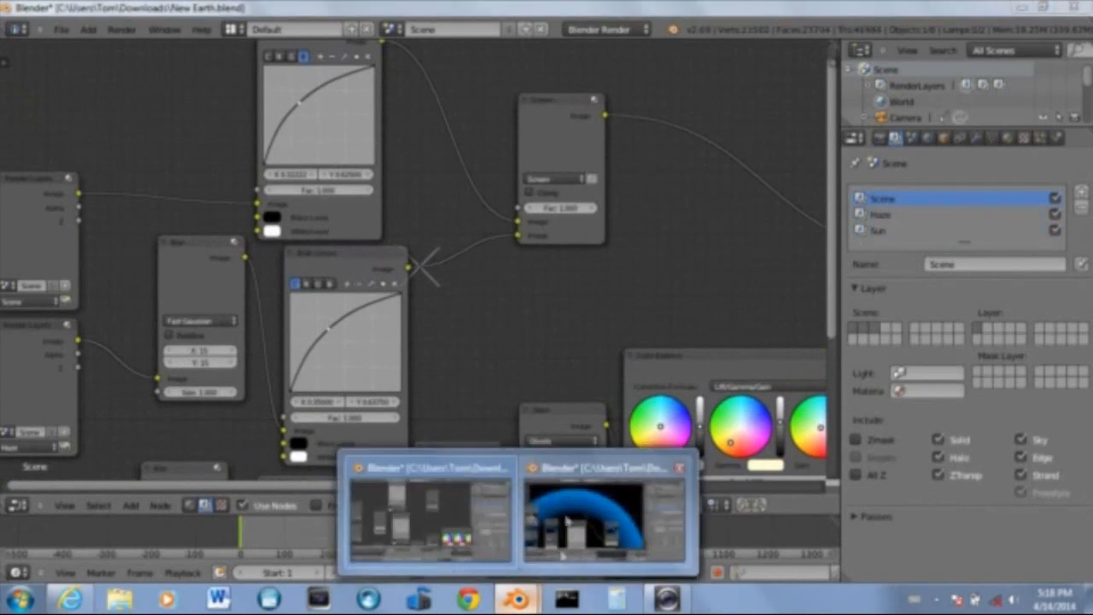
click(575, 516)
Disconnect the haze curves from the Viewer, move the Viewer up, and connect the scene layer's image to it
middle_drag(185, 192, 299, 203)
click(154, 242)
drag(665, 451, 651, 450)
drag(693, 345, 674, 135)
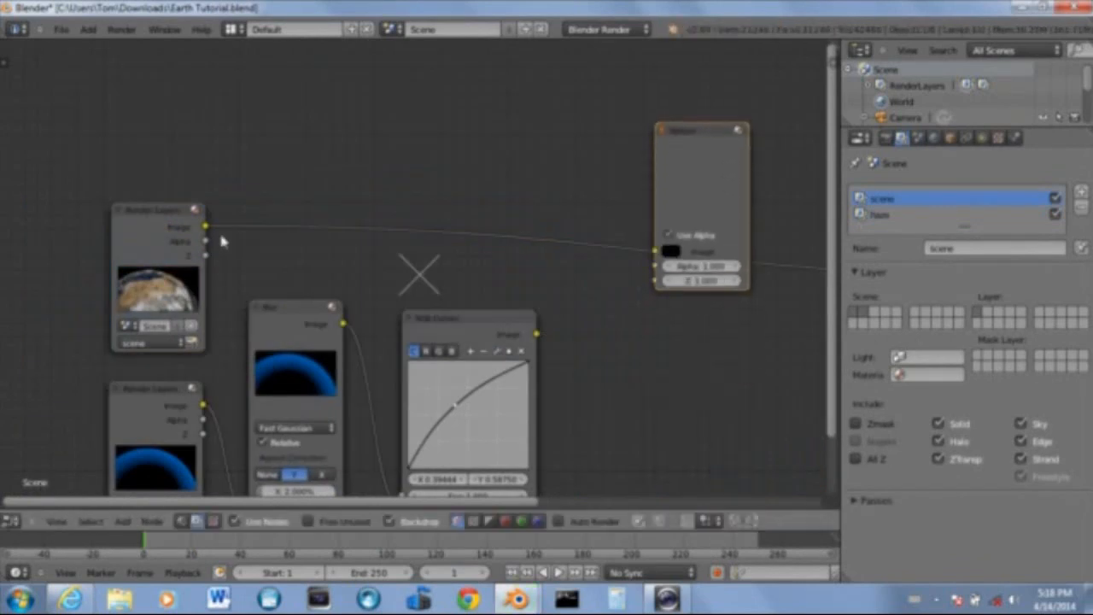
drag(636, 263, 657, 253)
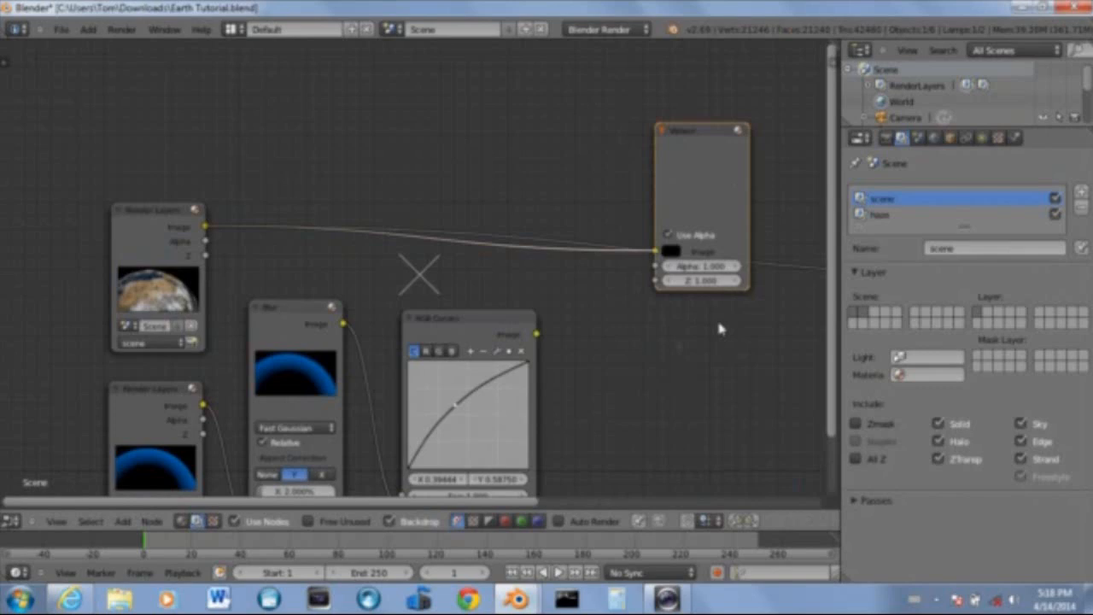
scroll(674, 334, down, 1)
drag(674, 140, 676, 130)
Add a second RGB Curves node and place it between the scene Render Layers node and the Viewer, above the haze curves
scroll(588, 410, up, 5)
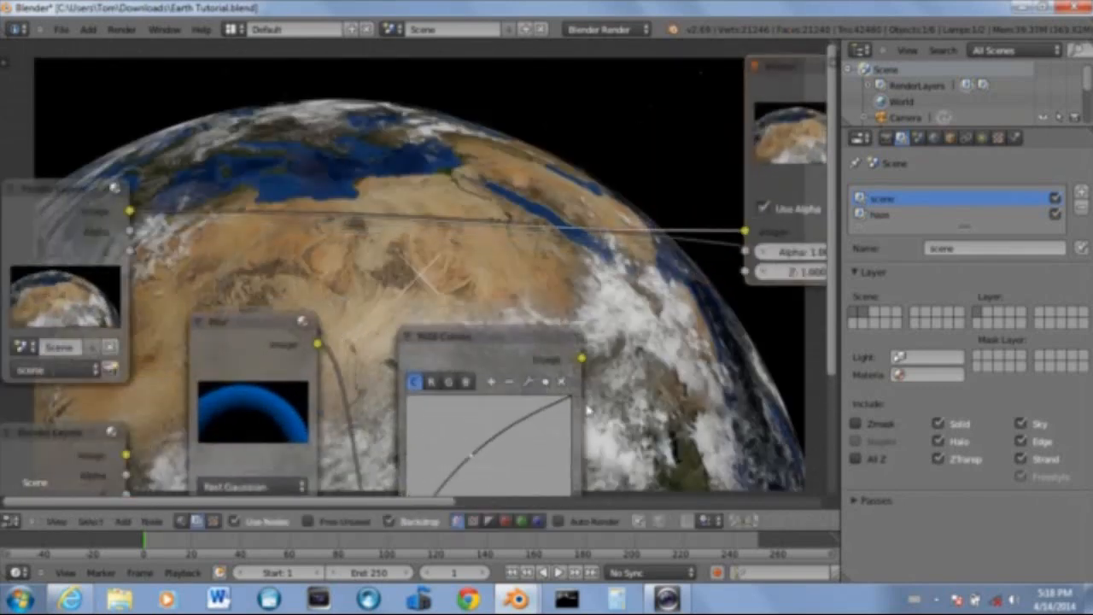
scroll(587, 410, up, 2)
middle_drag(384, 287, 345, 386)
scroll(283, 415, down, 1)
scroll(367, 324, down, 1)
scroll(363, 302, up, 3)
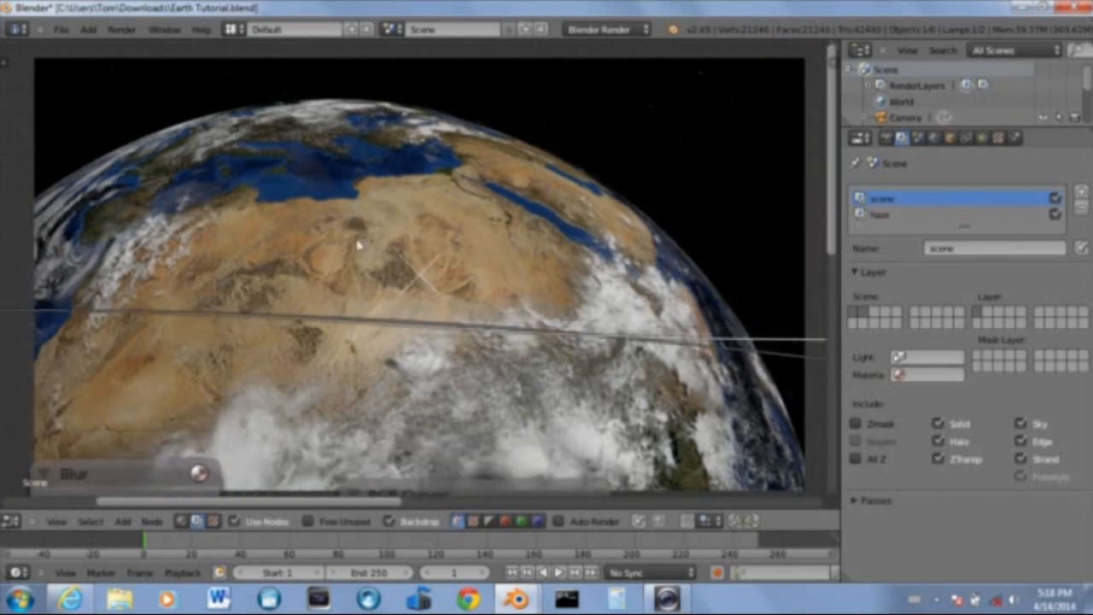
key(shift+a)
mouse_move(341, 214)
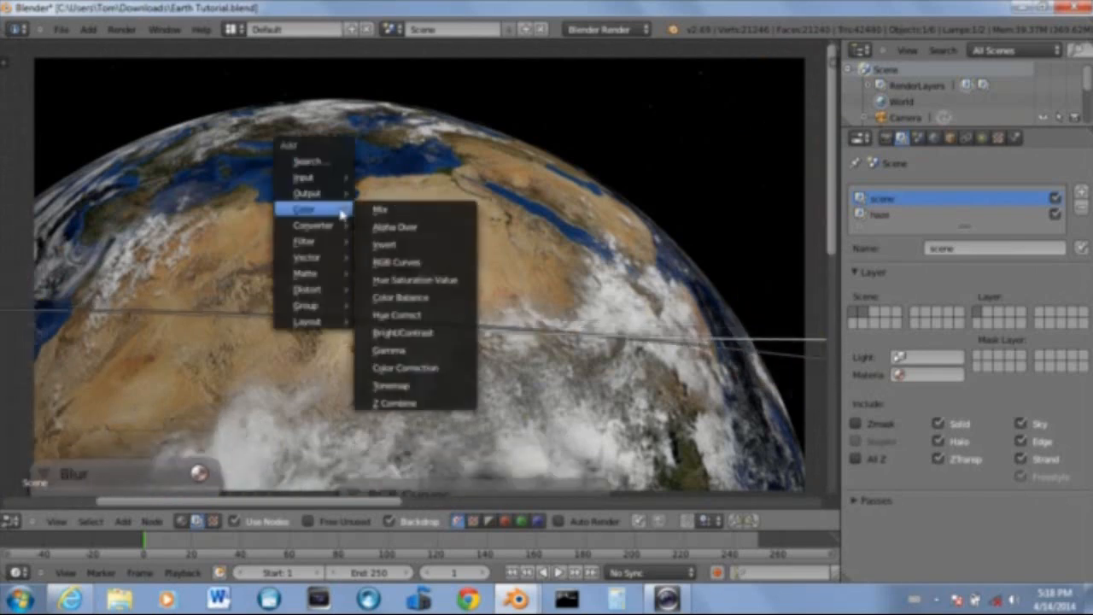
click(408, 264)
click(306, 62)
scroll(444, 363, down, 3)
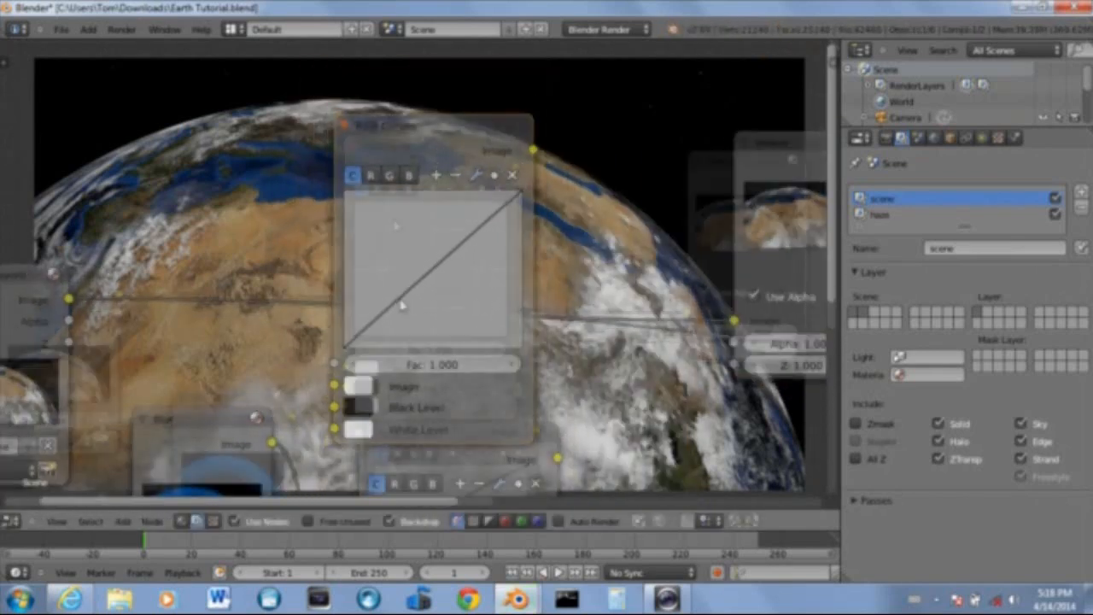
drag(384, 161, 351, 72)
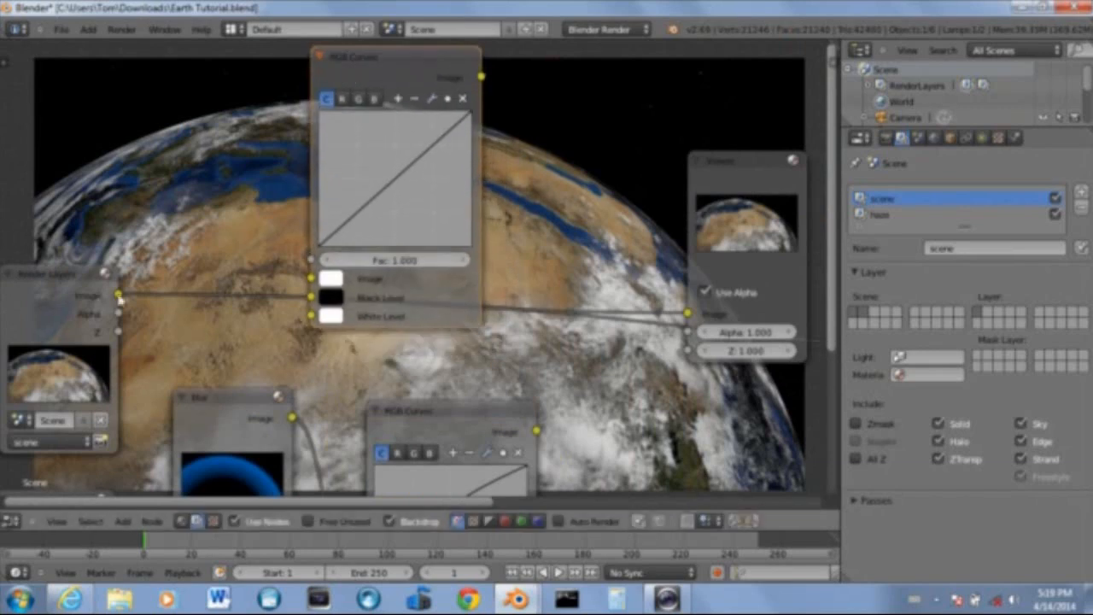
Connect the scene layer's image to the new RGB Curves node and cut the link into the Composite output
drag(119, 294, 314, 286)
scroll(734, 376, down, 2)
middle_drag(752, 376, 425, 379)
scroll(724, 393, down, 5)
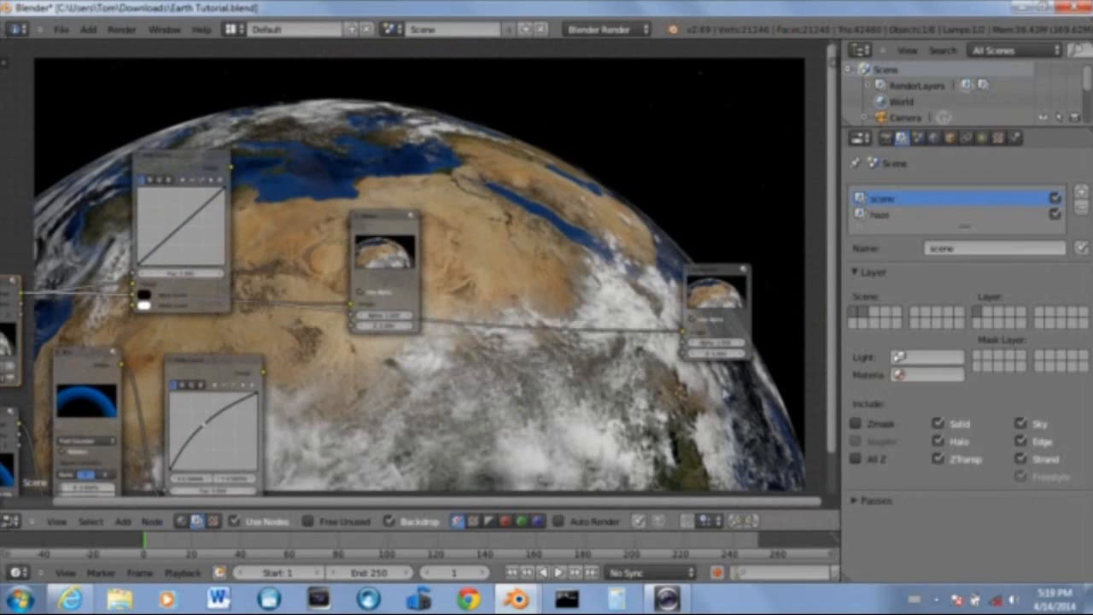
middle_drag(725, 393, 637, 393)
ctrl+drag(511, 333, 506, 371)
scroll(501, 415, up, 4)
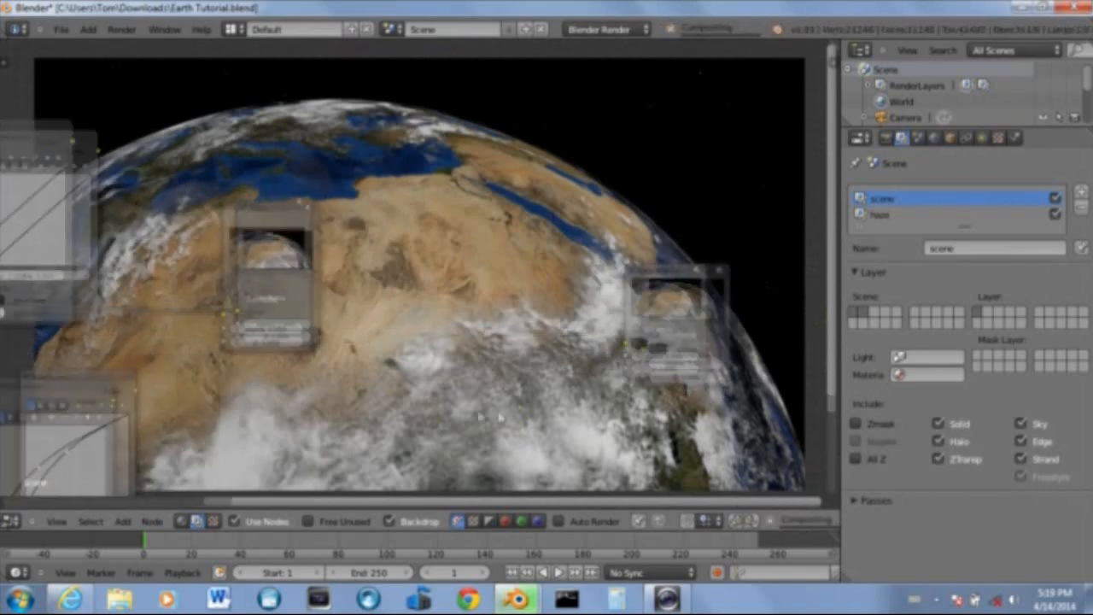
middle_drag(204, 455, 558, 473)
scroll(598, 361, up, 2)
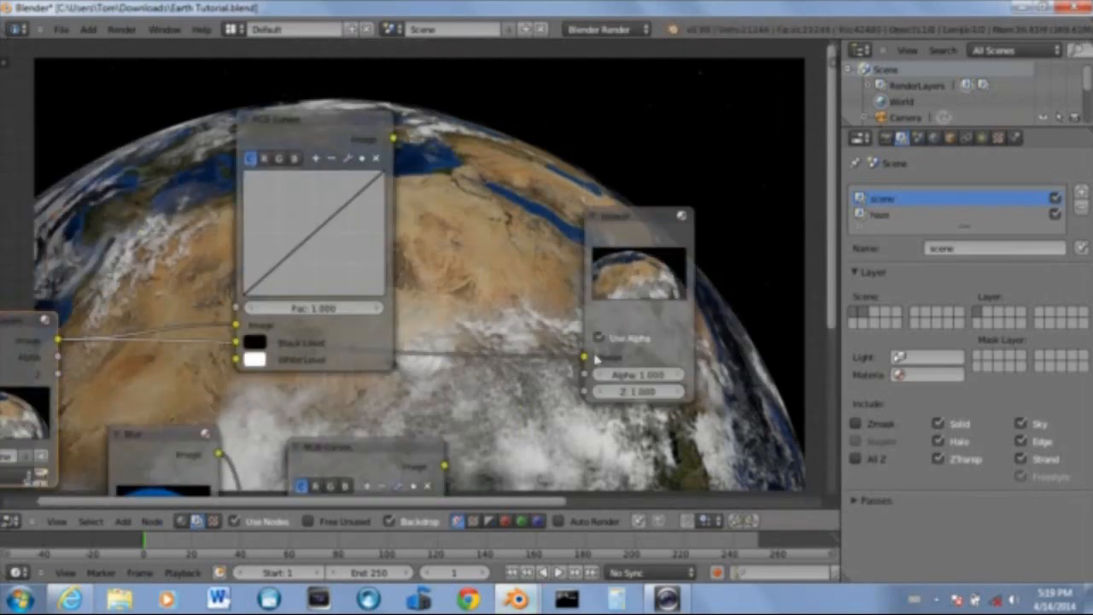
Check the scene layer's curve in New Earth.blend, then return and raise the middle of the scene RGB Curves slightly
scroll(514, 305, down, 9)
scroll(555, 293, up, 5)
scroll(512, 289, up, 6)
middle_drag(350, 307, 373, 347)
scroll(284, 419, up, 5)
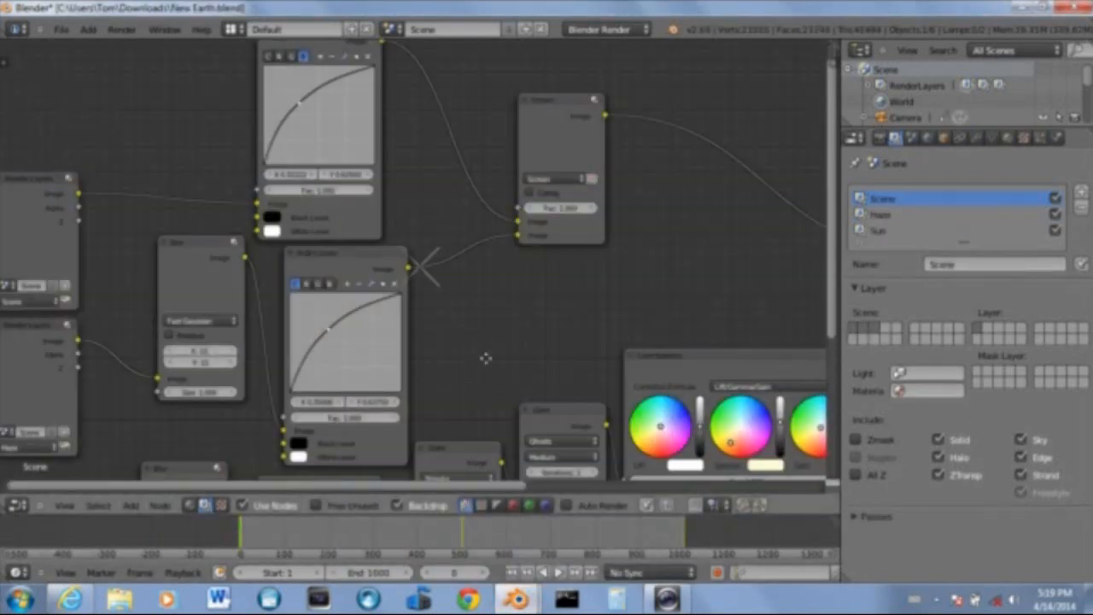
middle_drag(485, 358, 472, 426)
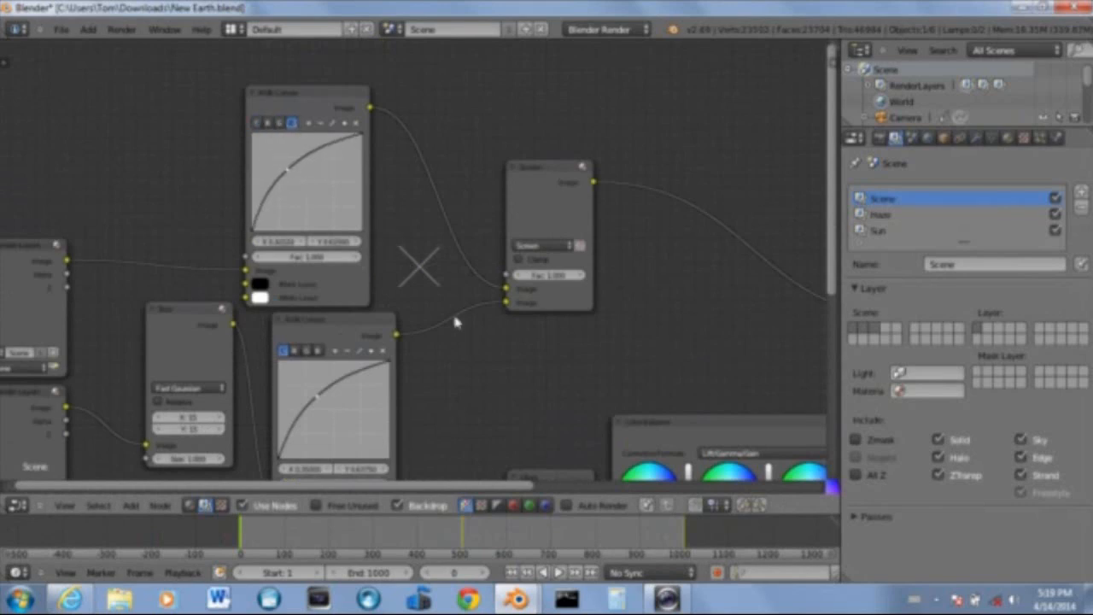
mouse_move(521, 589)
click(609, 512)
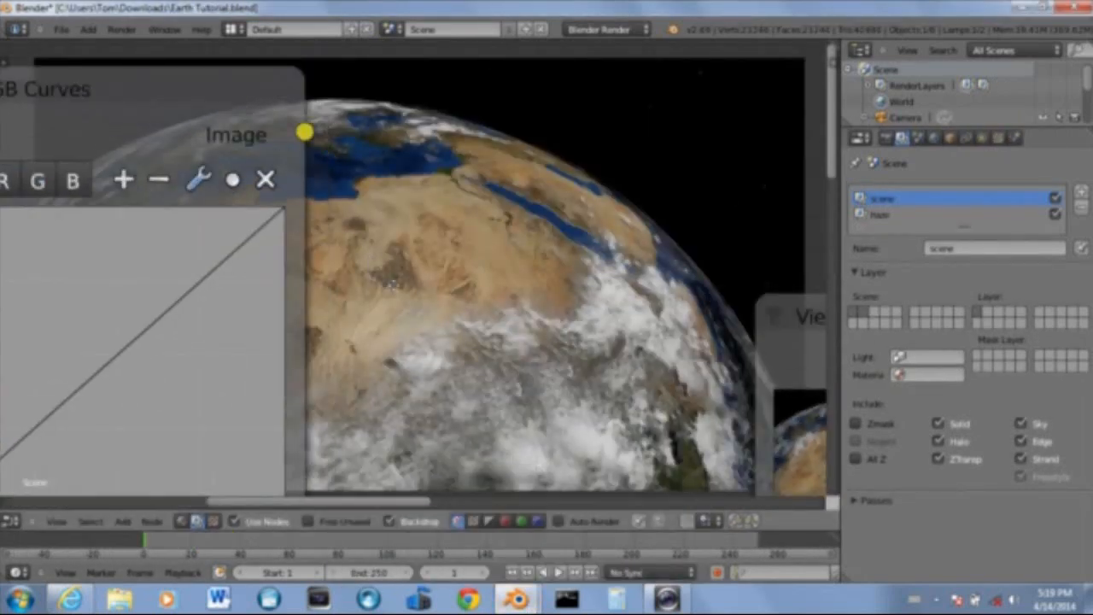
drag(211, 361, 193, 339)
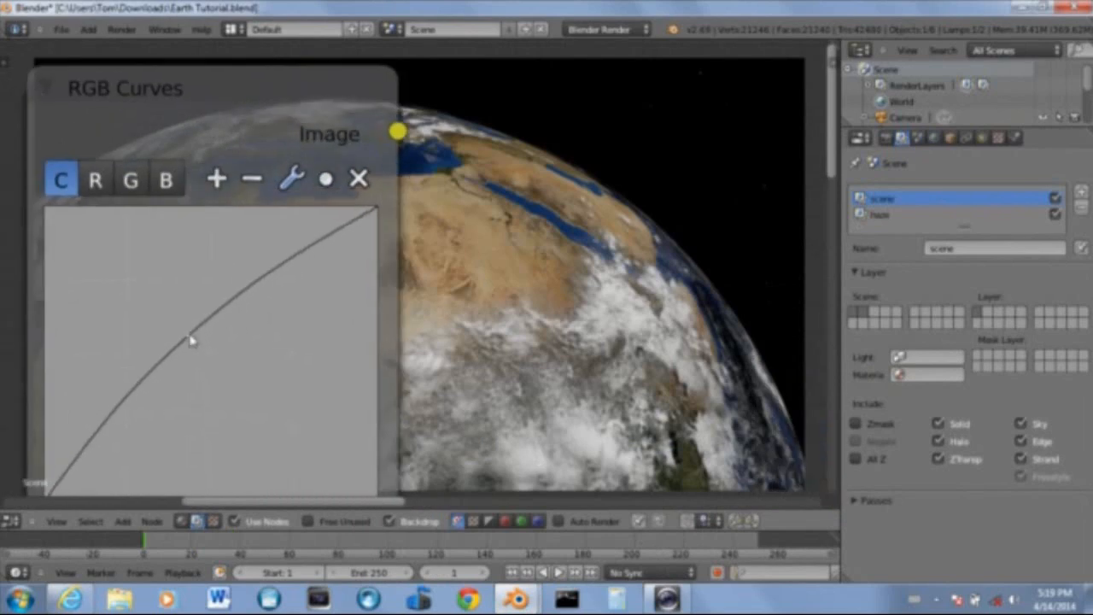
Link the scene RGB Curves output to the Viewer and raise the middle of its combined curve
scroll(491, 369, down, 2)
scroll(482, 366, down, 2)
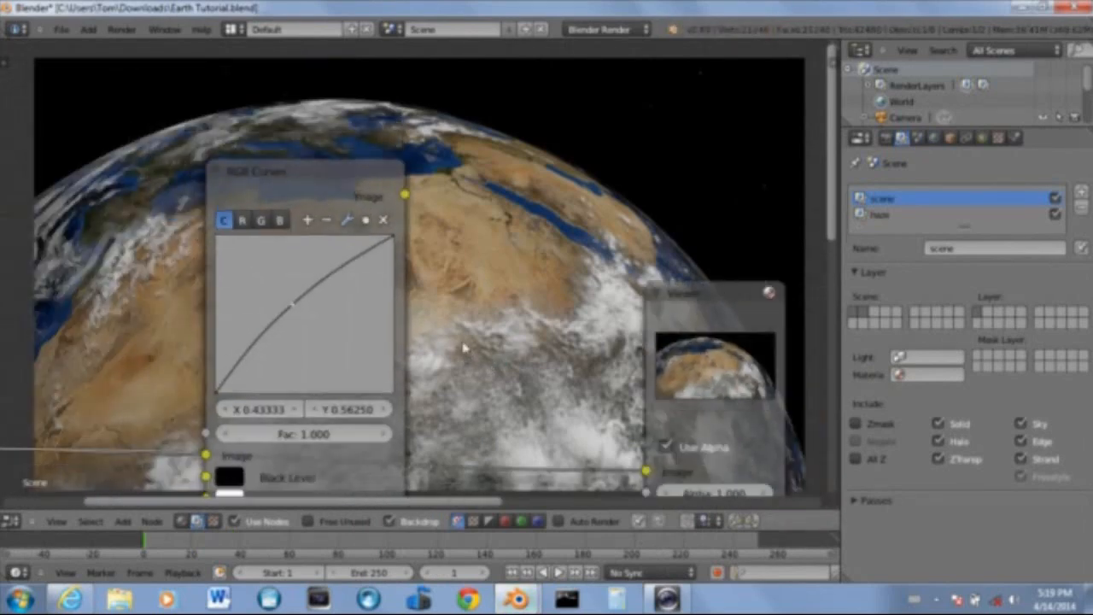
scroll(464, 347, down, 3)
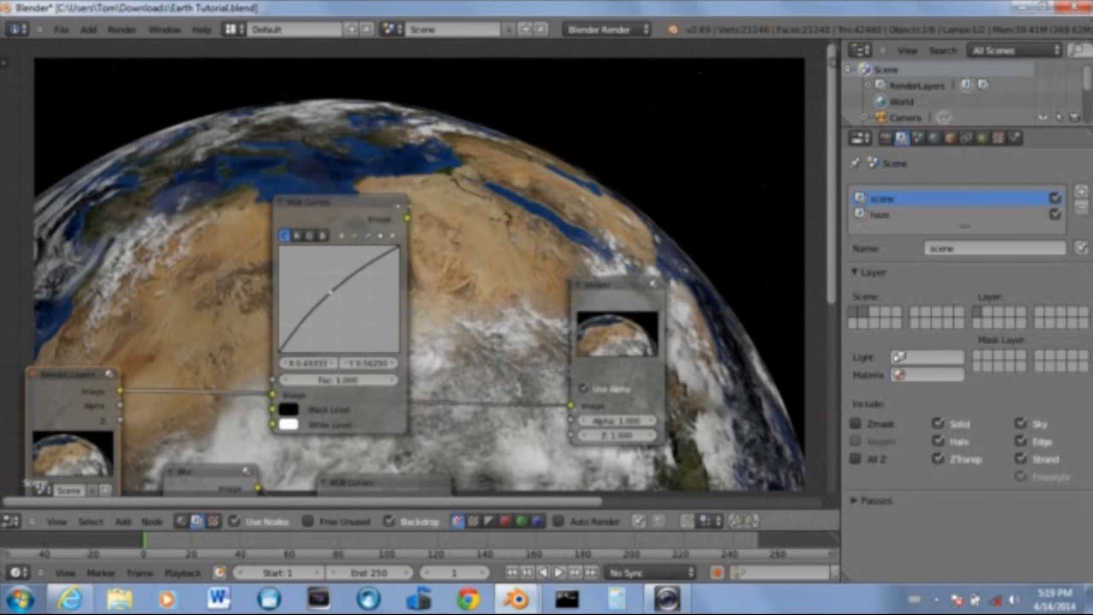
scroll(569, 408, up, 3)
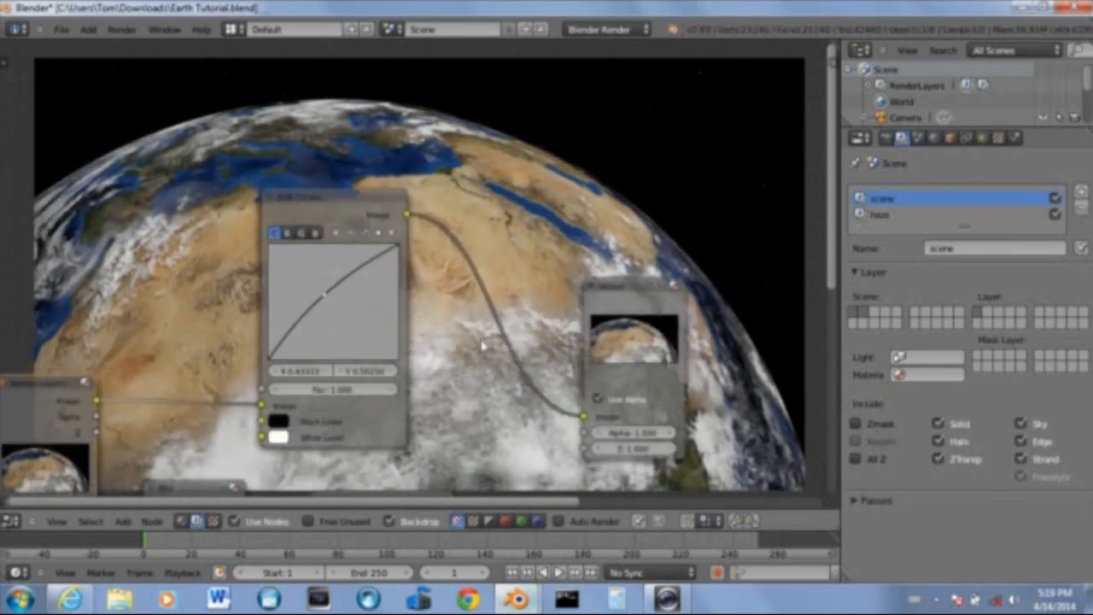
mouse_move(238, 388)
mouse_down()
mouse_move(257, 406)
mouse_move(231, 372)
mouse_up()
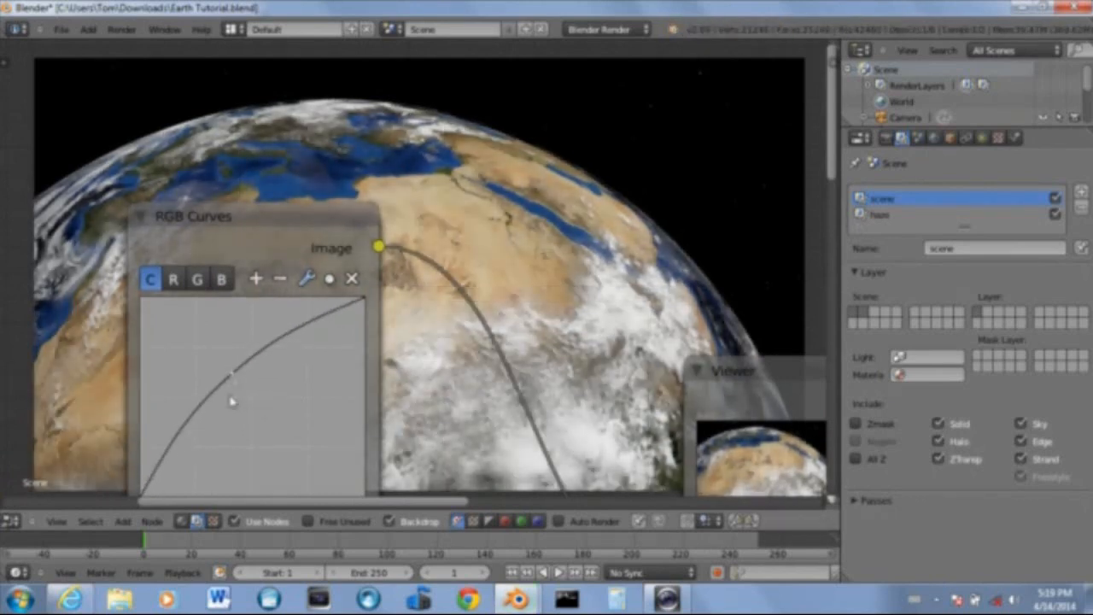
Raise the middle of the red, green and blue channel curves in the scene RGB Curves node
click(176, 282)
drag(254, 394, 247, 387)
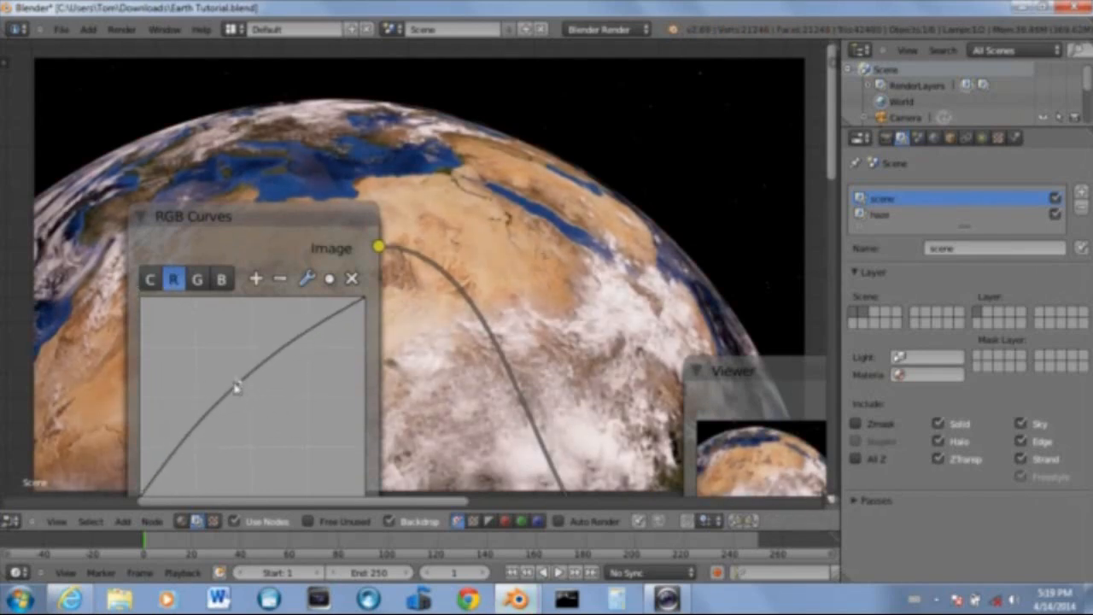
click(198, 285)
drag(253, 404, 244, 386)
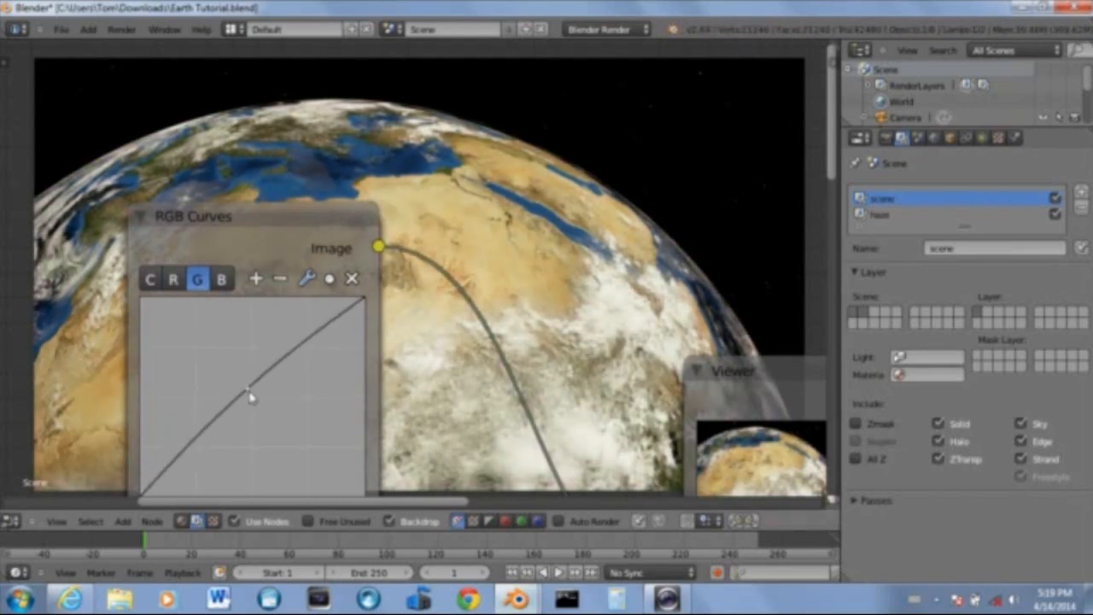
click(222, 281)
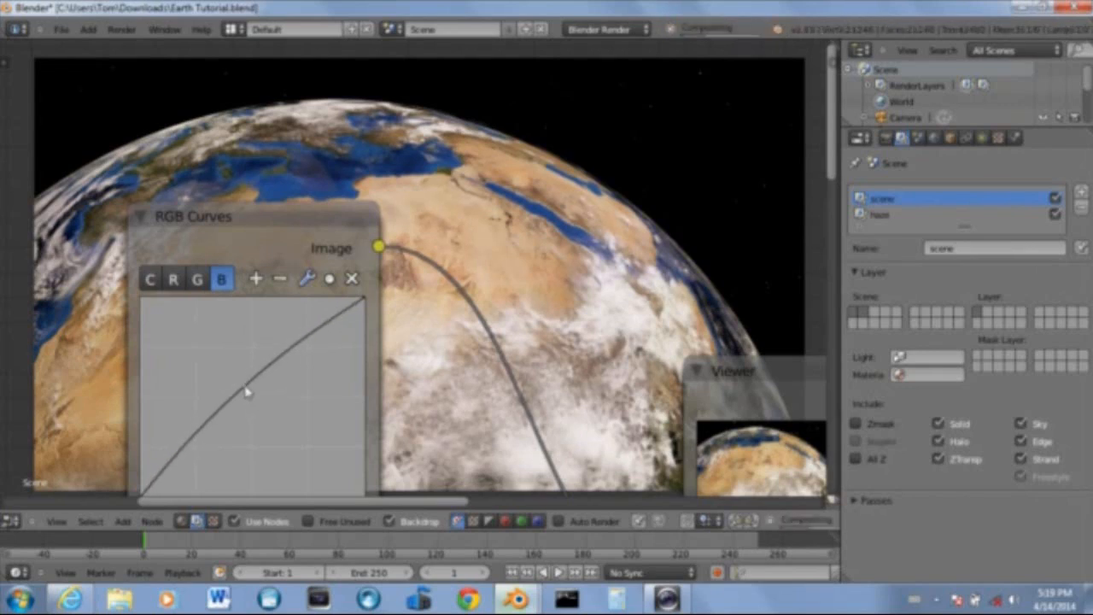
Bypass the scene RGB Curves to preview the unadjusted scene layer in the Viewer, and relink the curves output to it
scroll(521, 347, down, 4)
middle_drag(523, 347, 333, 467)
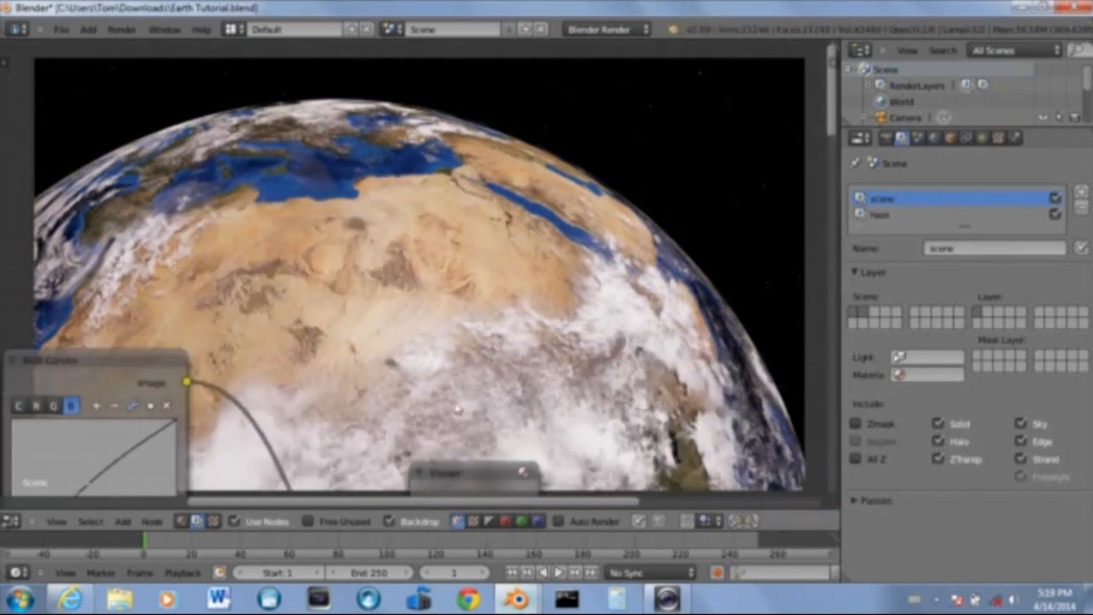
scroll(456, 398, up, 5)
scroll(321, 332, down, 4)
middle_drag(321, 331, 626, 148)
middle_drag(475, 337, 414, 346)
drag(438, 444, 625, 436)
scroll(535, 377, down, 3)
middle_drag(471, 257, 390, 210)
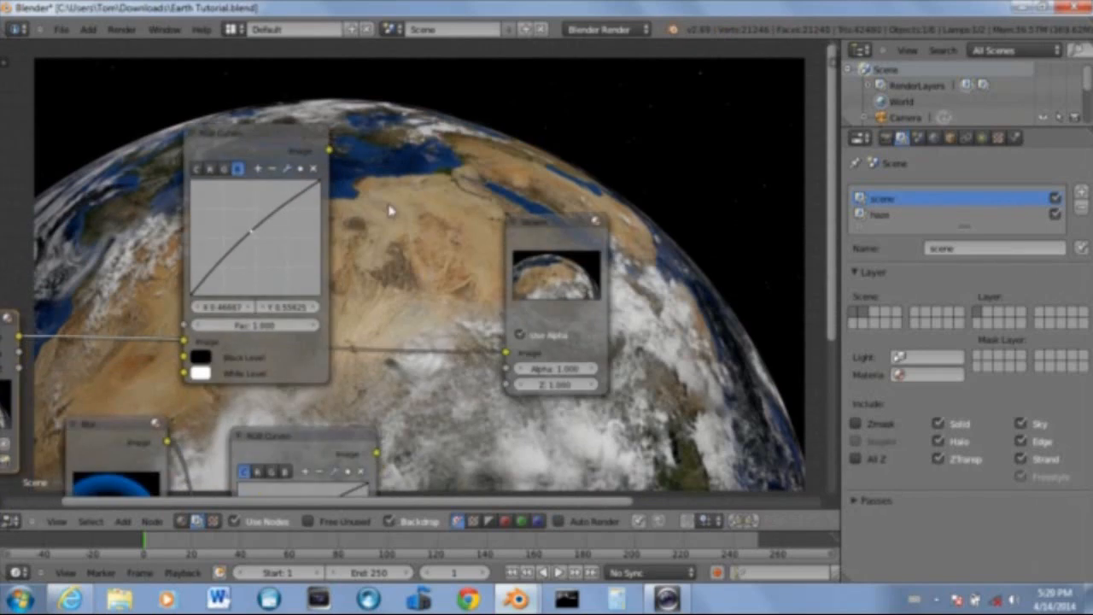
drag(330, 152, 510, 359)
Fine-tune the scene's red, green and blue curve midpoints, raising the blue point to about X 0.478, Y 0.575
scroll(505, 376, up, 4)
middle_drag(502, 394, 560, 476)
scroll(441, 414, up, 4)
middle_drag(449, 327, 481, 358)
scroll(397, 374, up, 4)
click(73, 207)
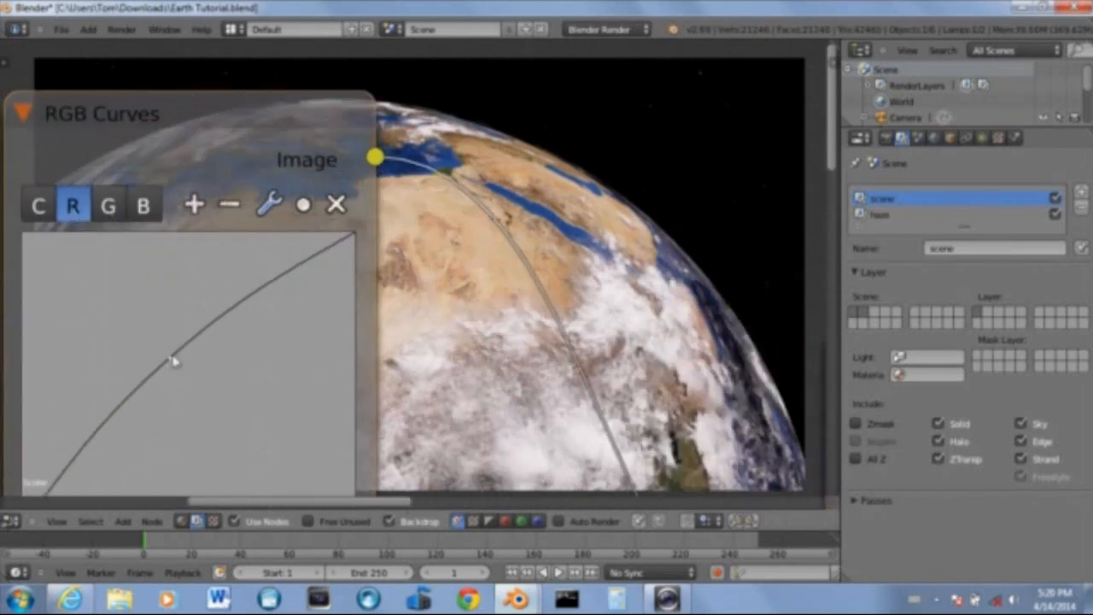
drag(173, 361, 171, 359)
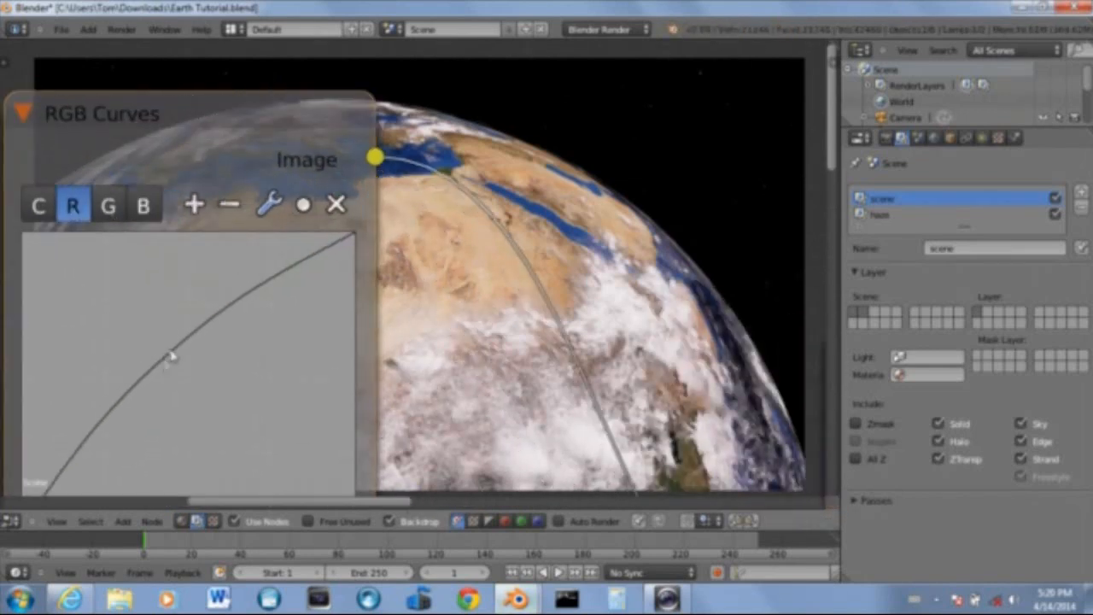
click(108, 206)
drag(184, 369, 189, 361)
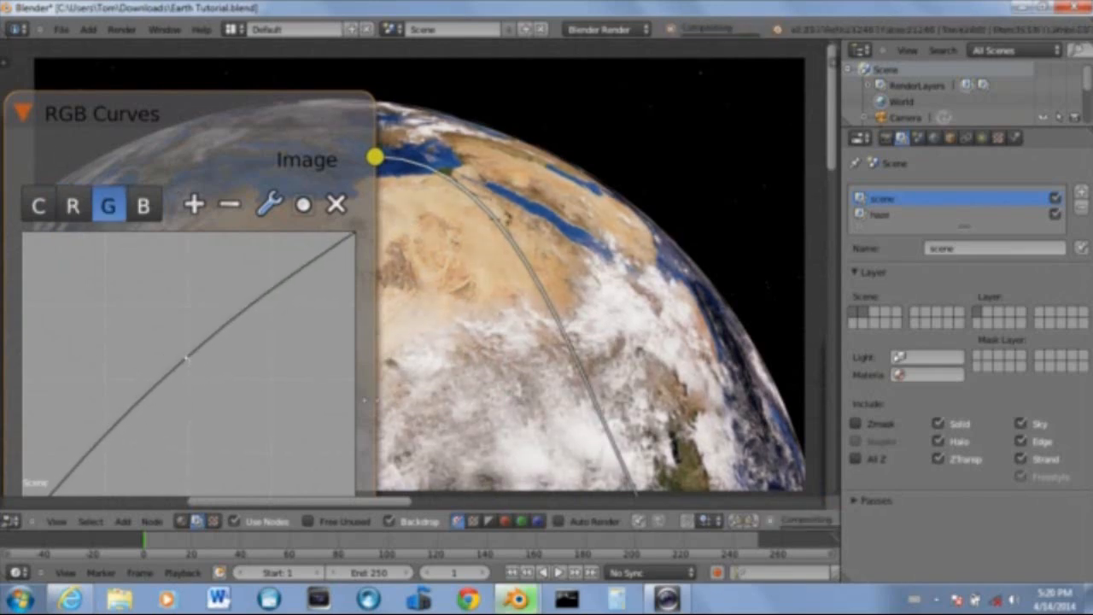
middle_drag(344, 392, 293, 416)
click(94, 232)
drag(128, 391, 129, 381)
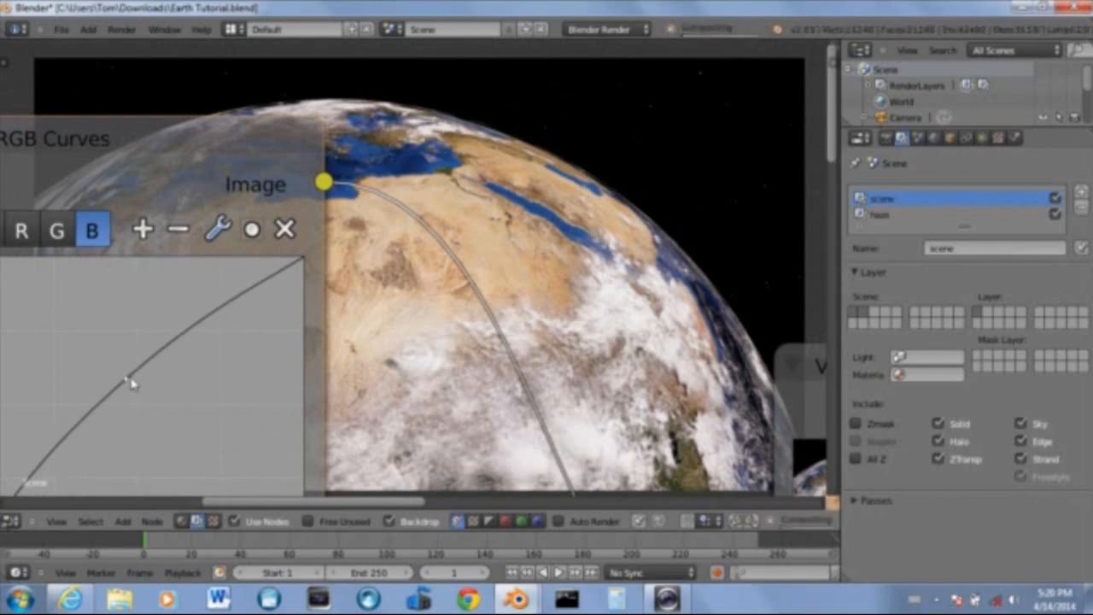
scroll(128, 391, down, 4)
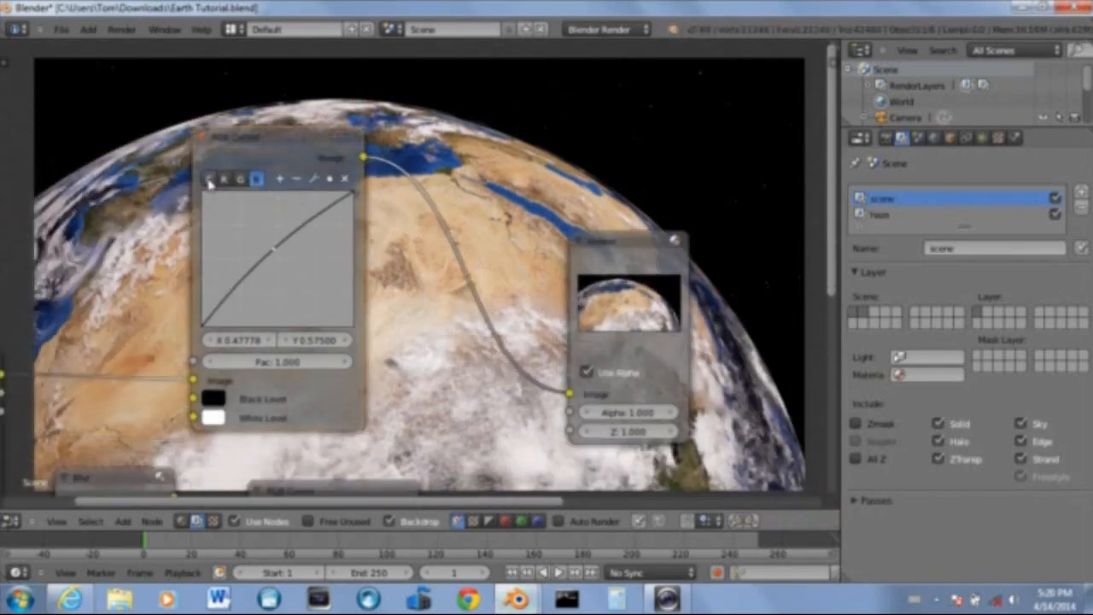
click(209, 180)
Move the Viewer farther from the scene RGB Curves and insert a Mix node on the link between them
scroll(504, 346, down, 5)
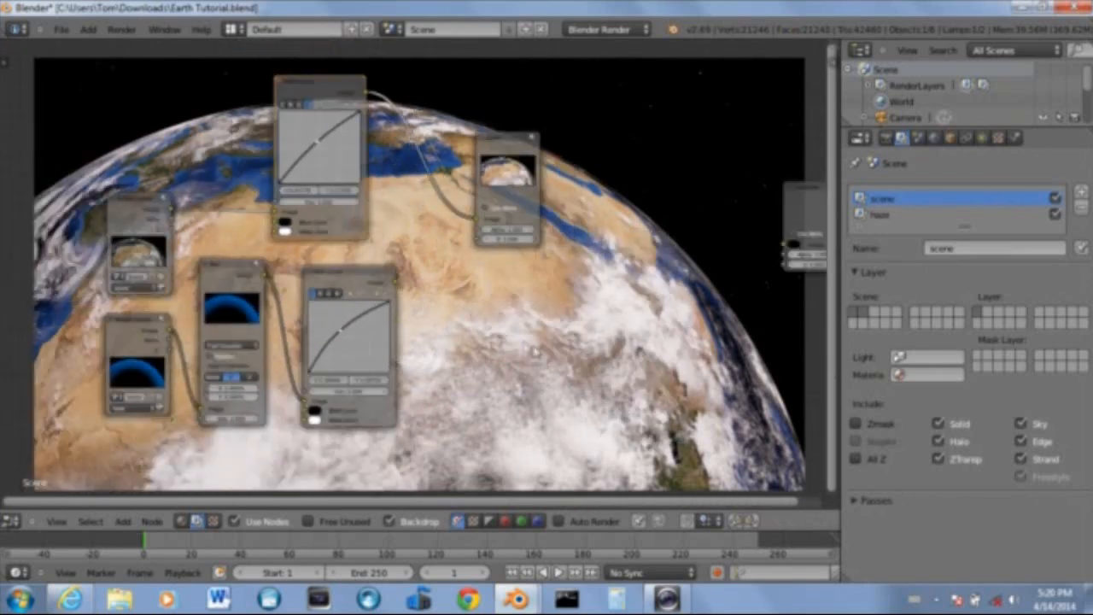
scroll(536, 350, up, 3)
scroll(435, 175, down, 4)
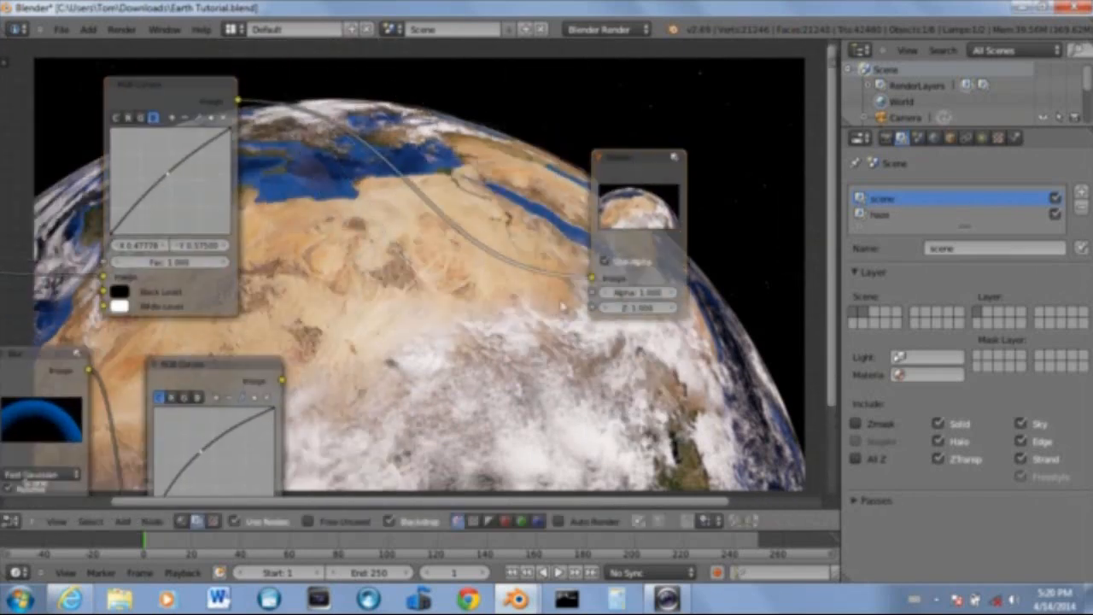
scroll(207, 319, down, 1)
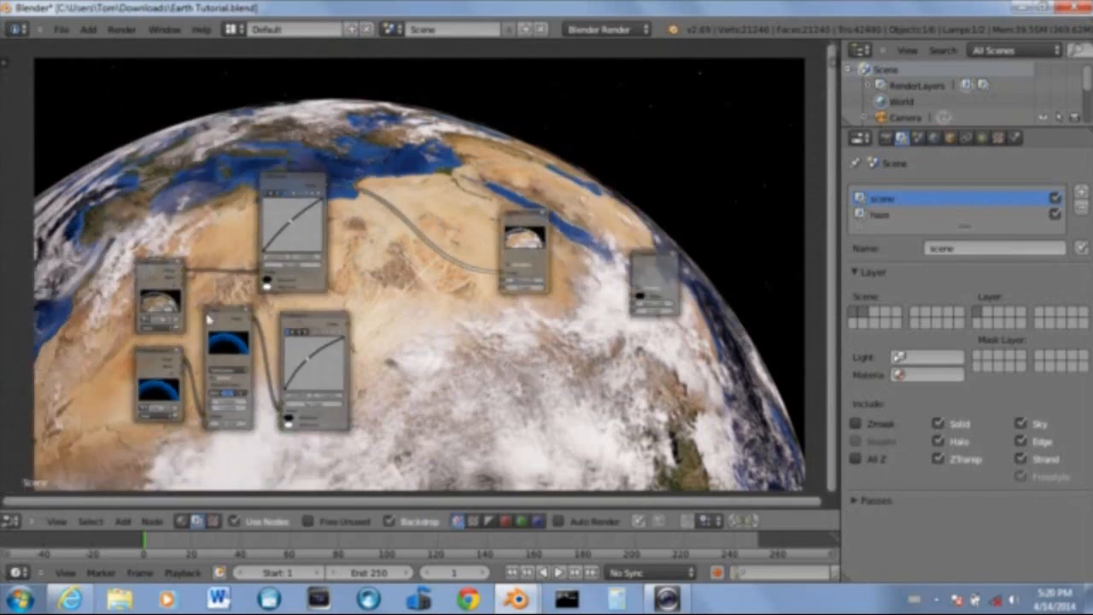
scroll(205, 456, up, 2)
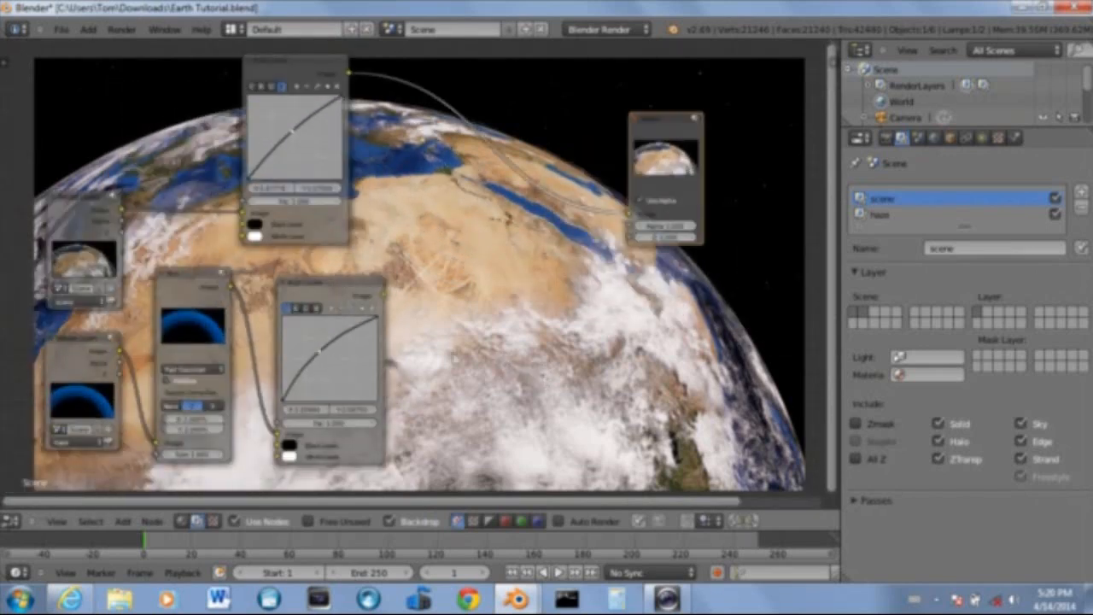
scroll(456, 359, up, 3)
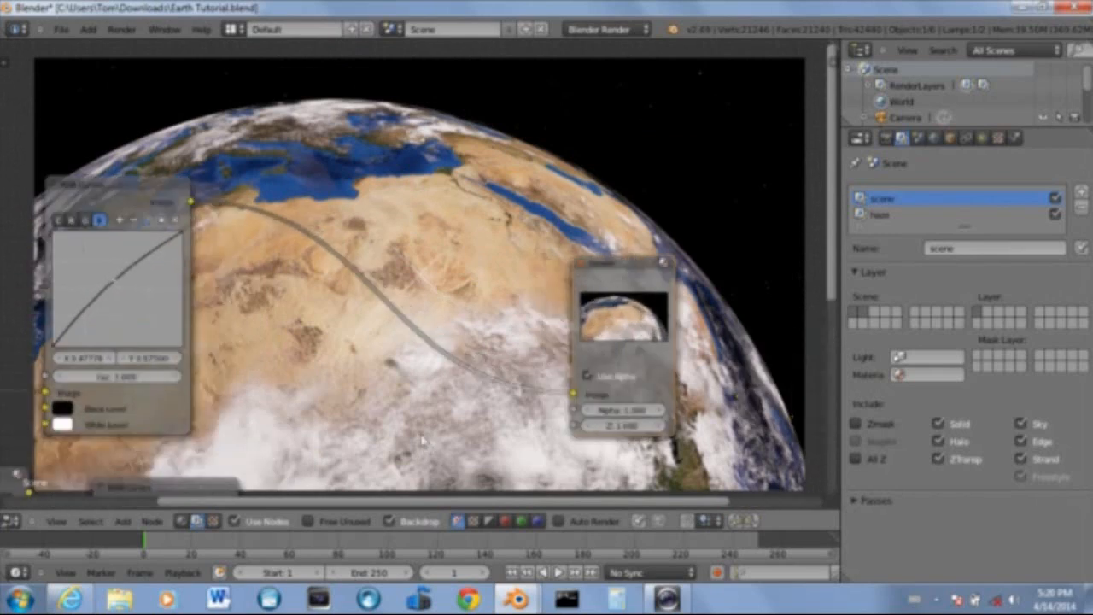
scroll(422, 440, up, 1)
key(shift+a)
mouse_move(325, 396)
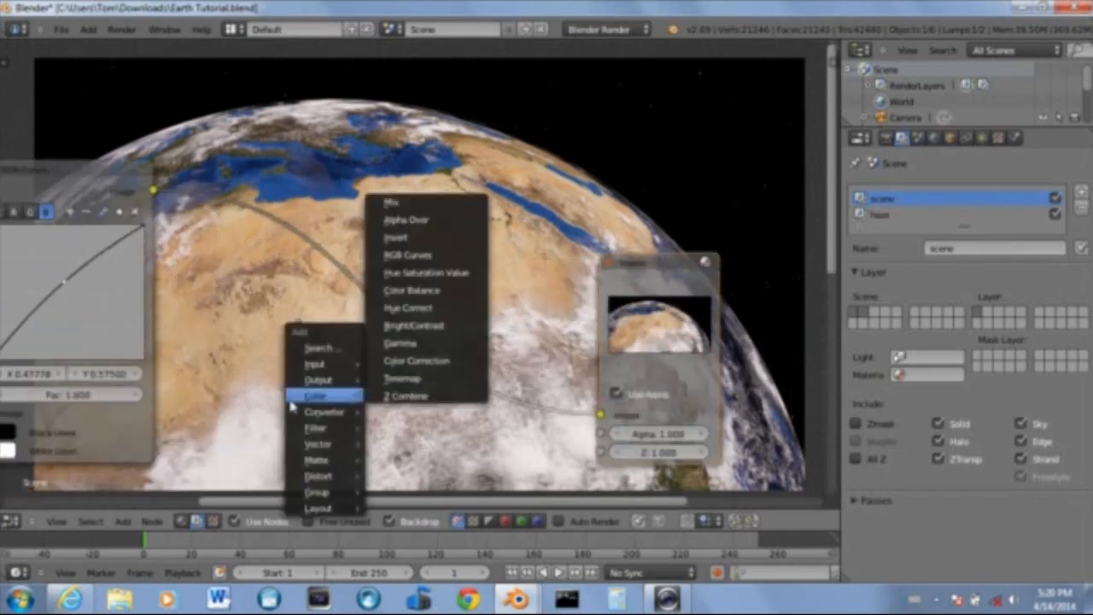
click(414, 208)
click(410, 176)
Connect the haze RGB Curves output to the second image input of the Mix node
scroll(451, 444, down, 2)
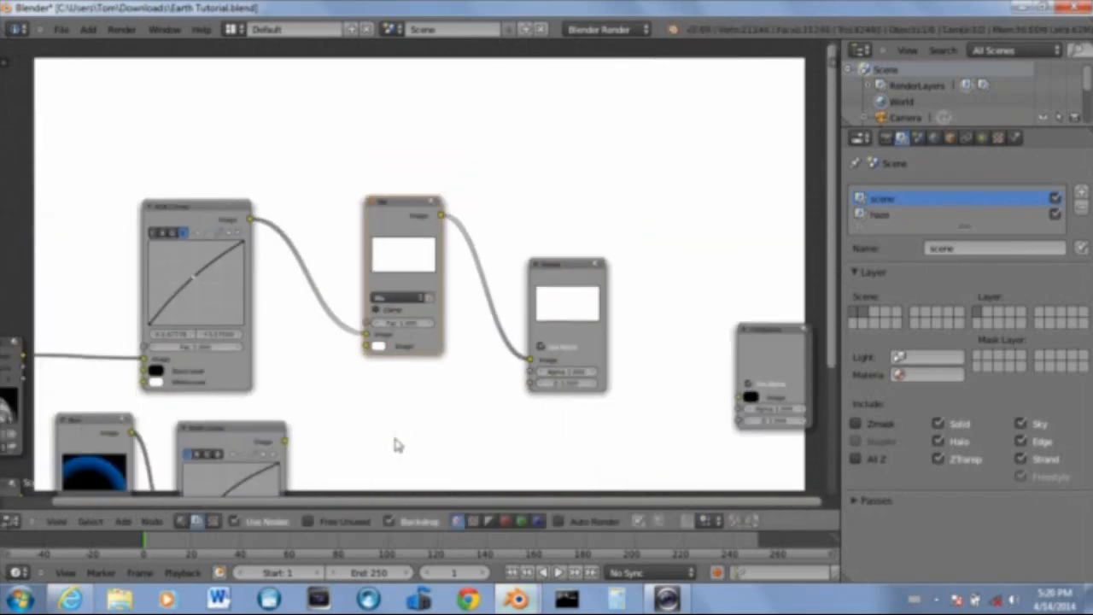
scroll(402, 410, down, 1)
scroll(423, 350, up, 3)
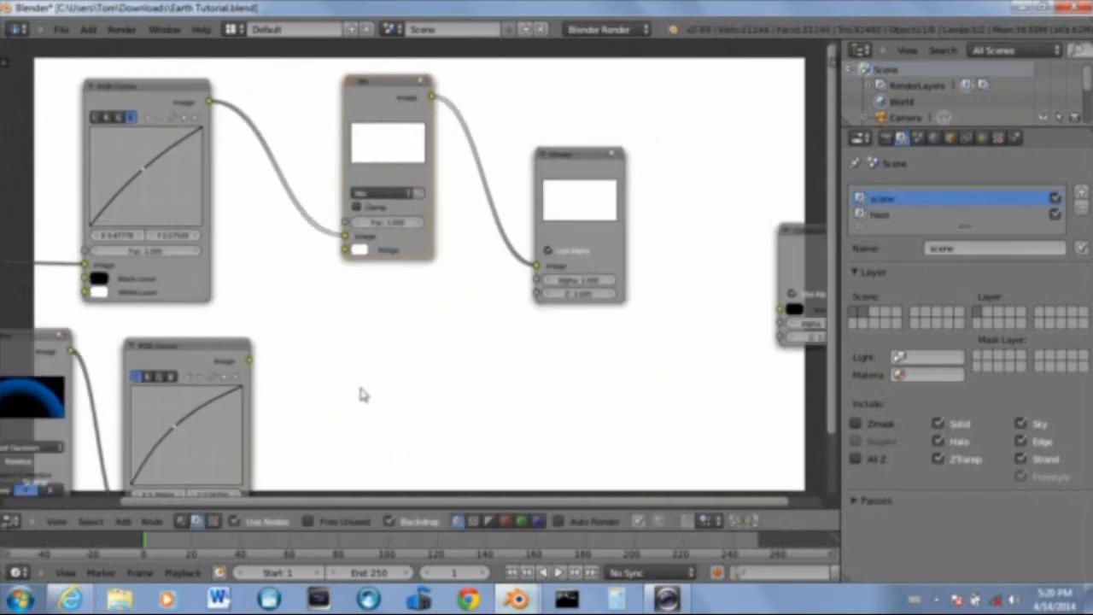
scroll(358, 392, up, 2)
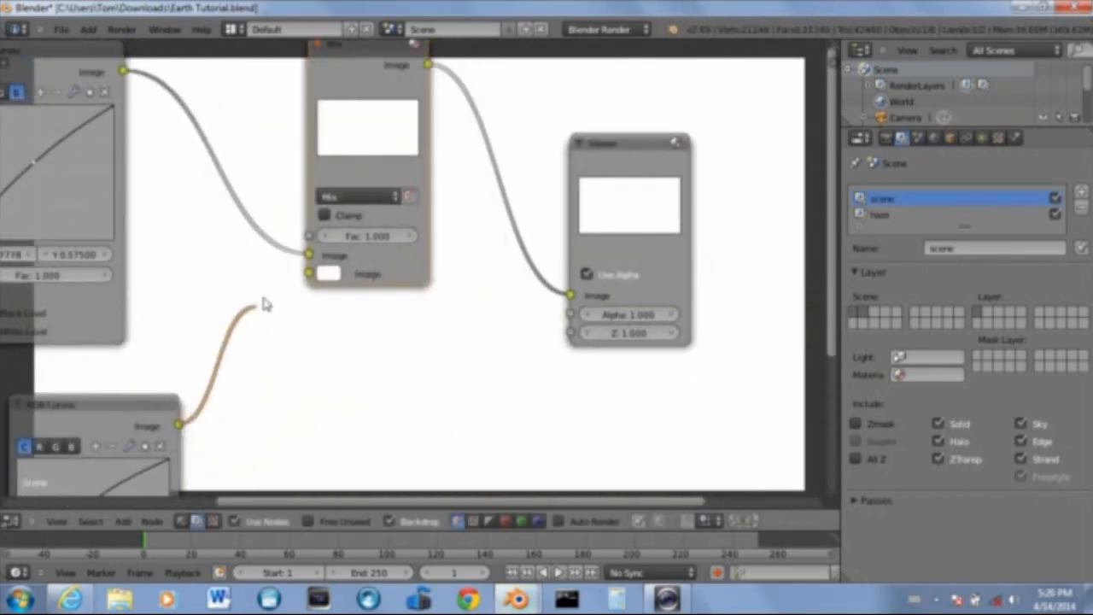
scroll(557, 398, down, 3)
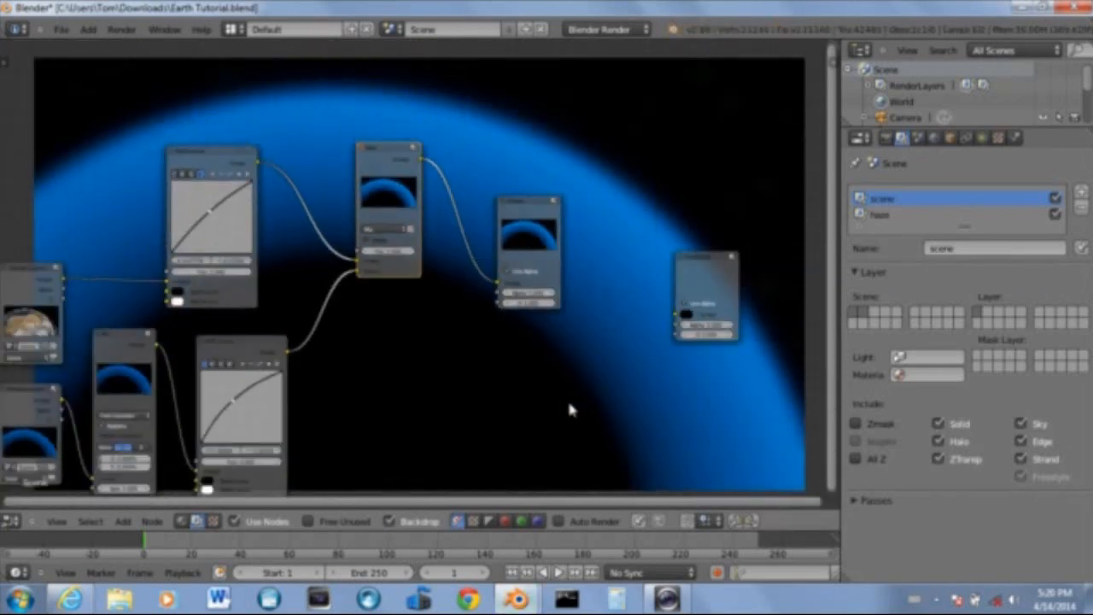
Set the Mix node's blend mode to Add to combine the scene and haze layers
scroll(547, 380, up, 2)
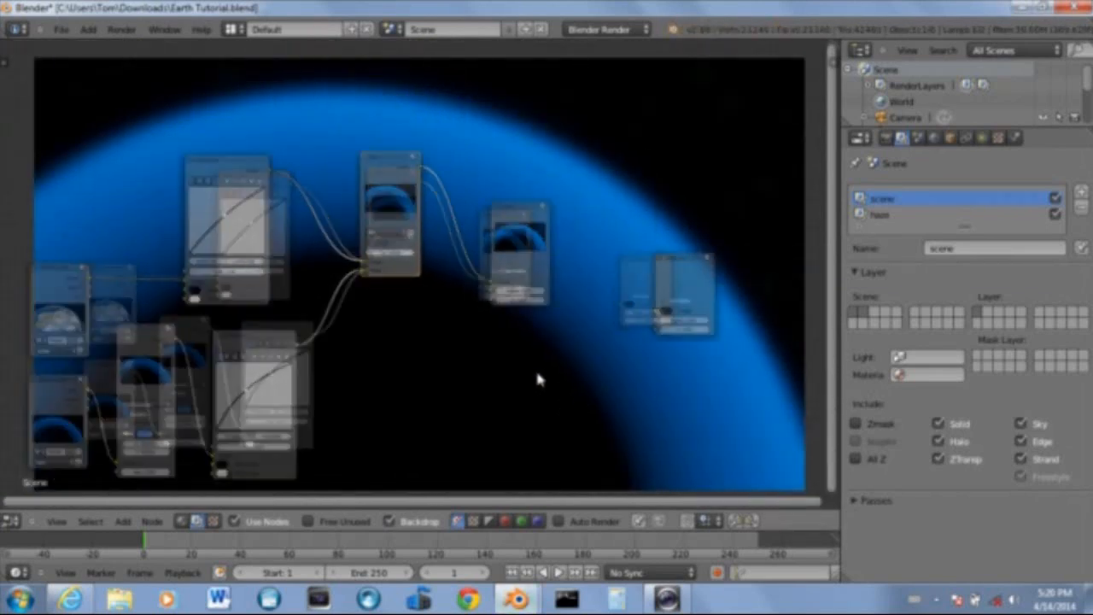
scroll(538, 376, up, 3)
middle_drag(532, 373, 464, 347)
scroll(455, 360, down, 9)
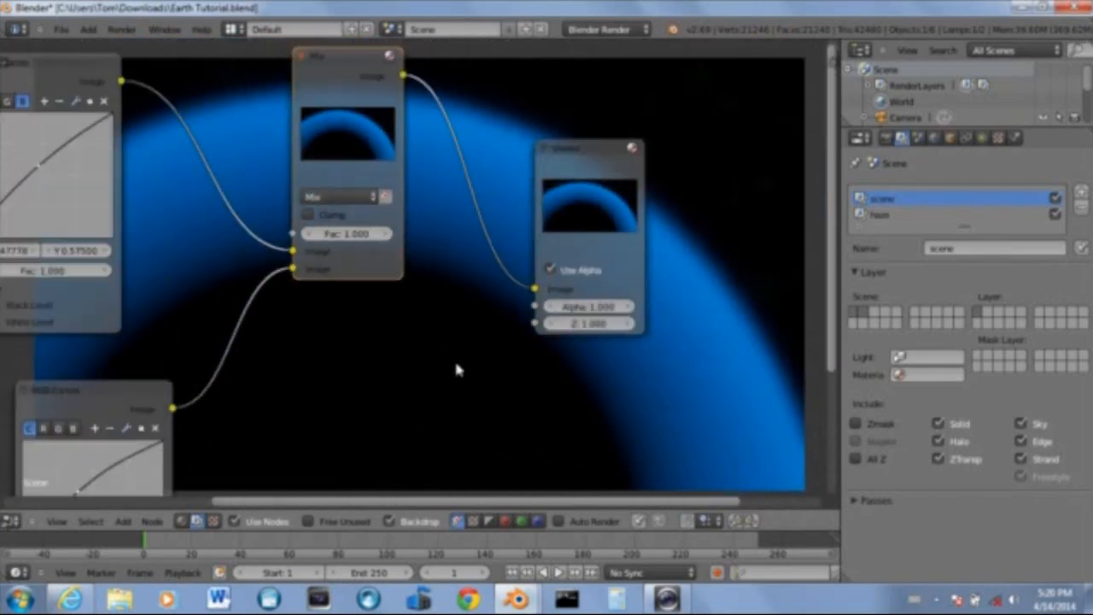
scroll(504, 425, down, 2)
scroll(492, 328, up, 6)
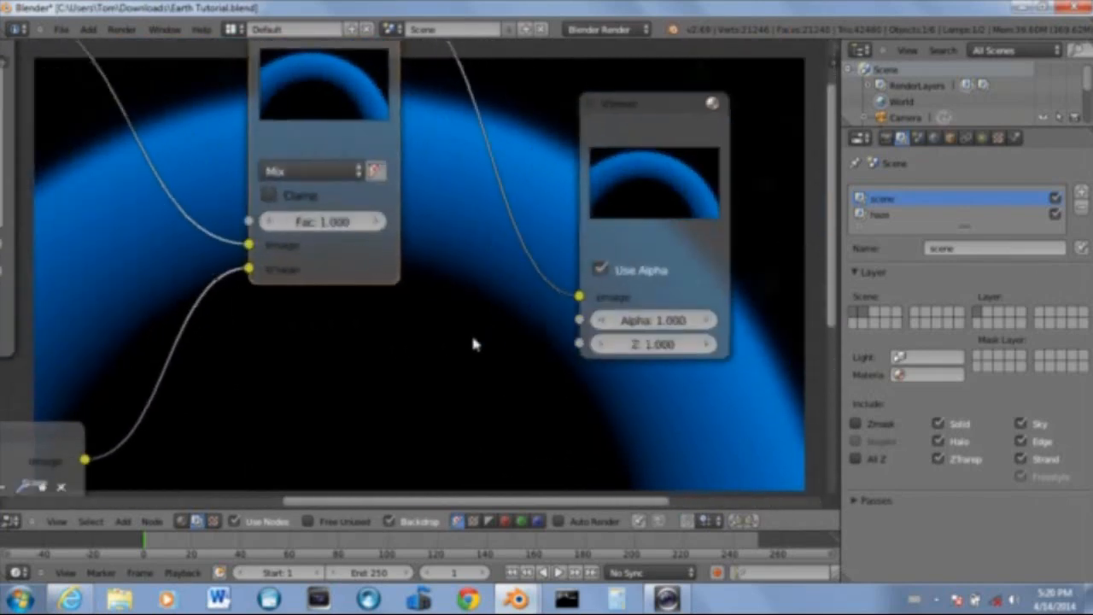
middle_drag(491, 323, 539, 419)
click(353, 212)
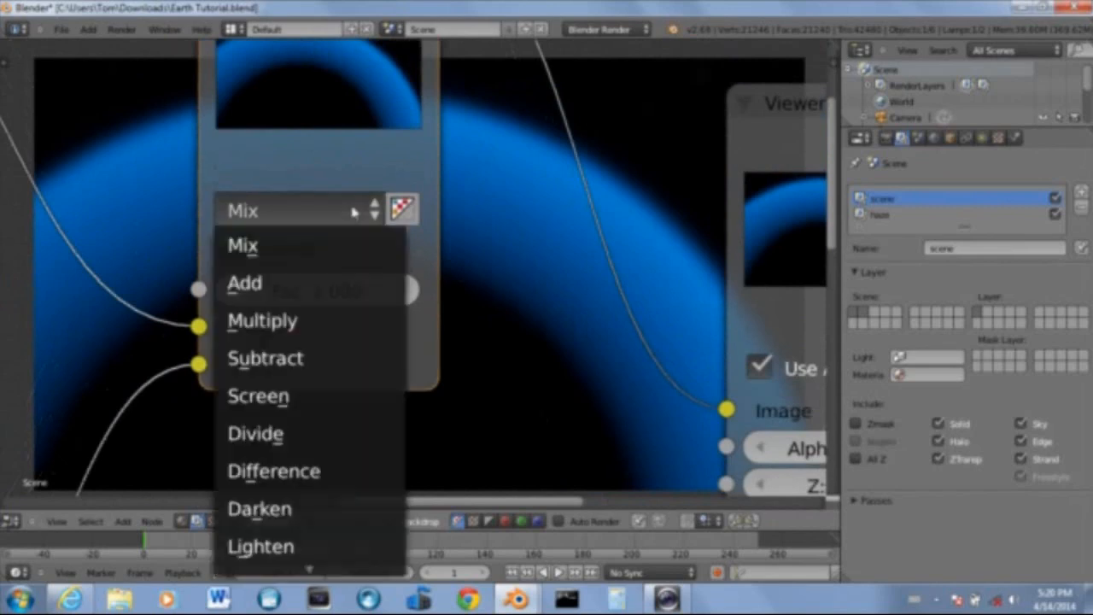
click(334, 282)
Examine the combined Earth and haze image in the backdrop and review the complete node setup
scroll(530, 378, down, 7)
middle_drag(472, 327, 111, 195)
middle_drag(452, 370, 439, 66)
scroll(486, 278, down, 3)
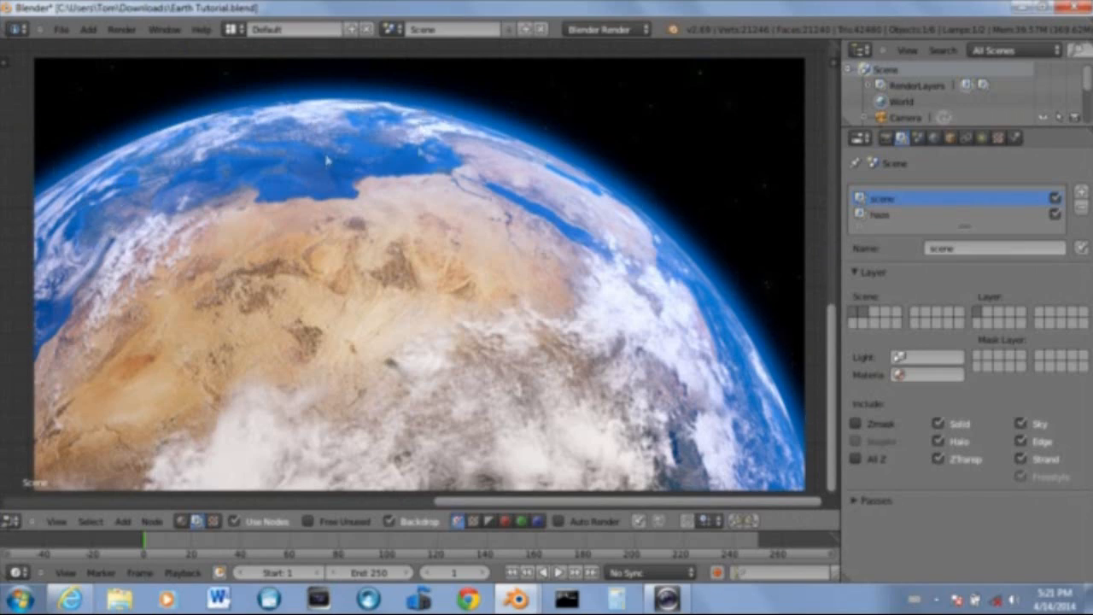
key(Home)
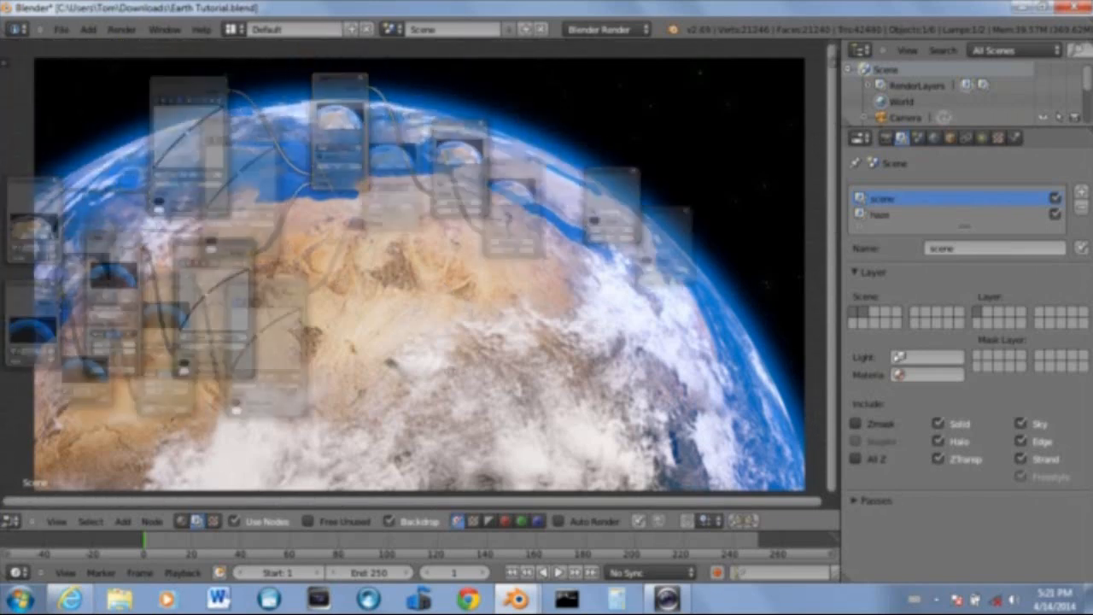
scroll(402, 342, down, 2)
scroll(510, 305, down, 2)
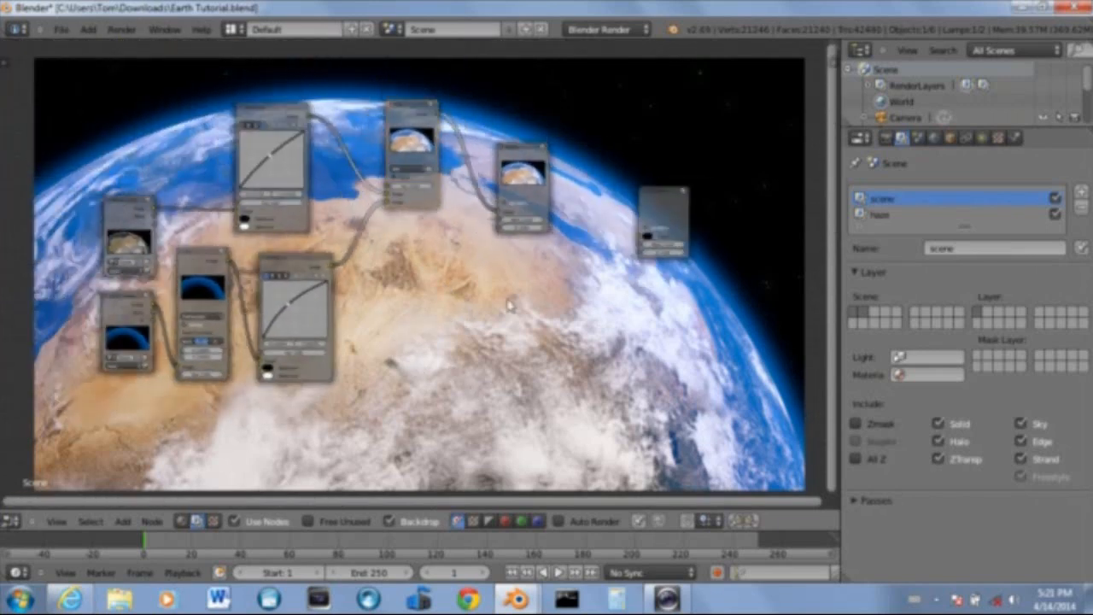
middle_drag(488, 291, 521, 323)
scroll(520, 323, up, 4)
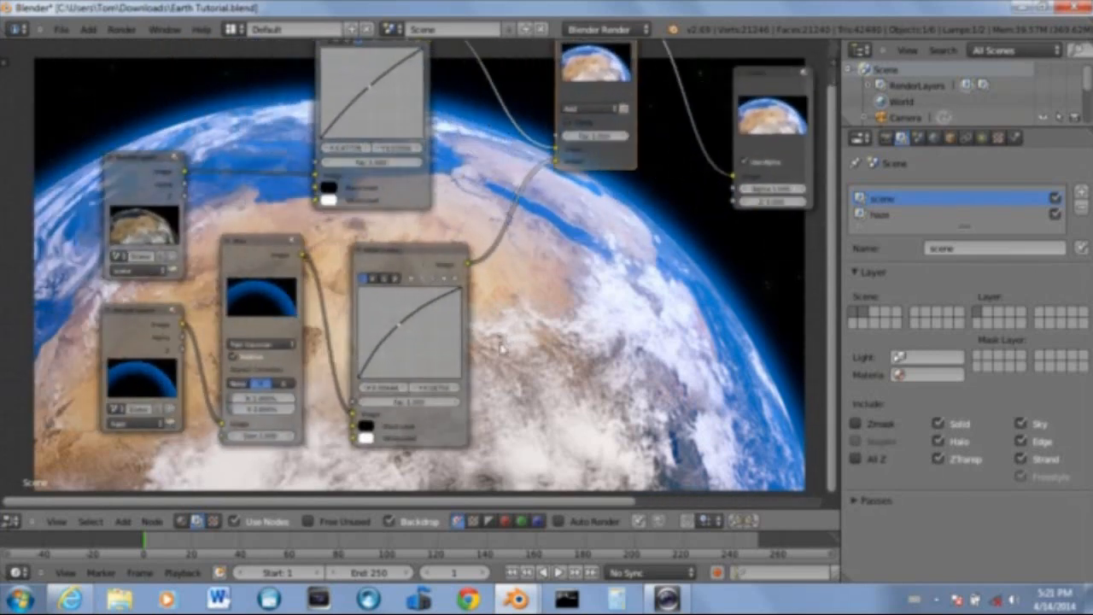
scroll(622, 419, down, 5)
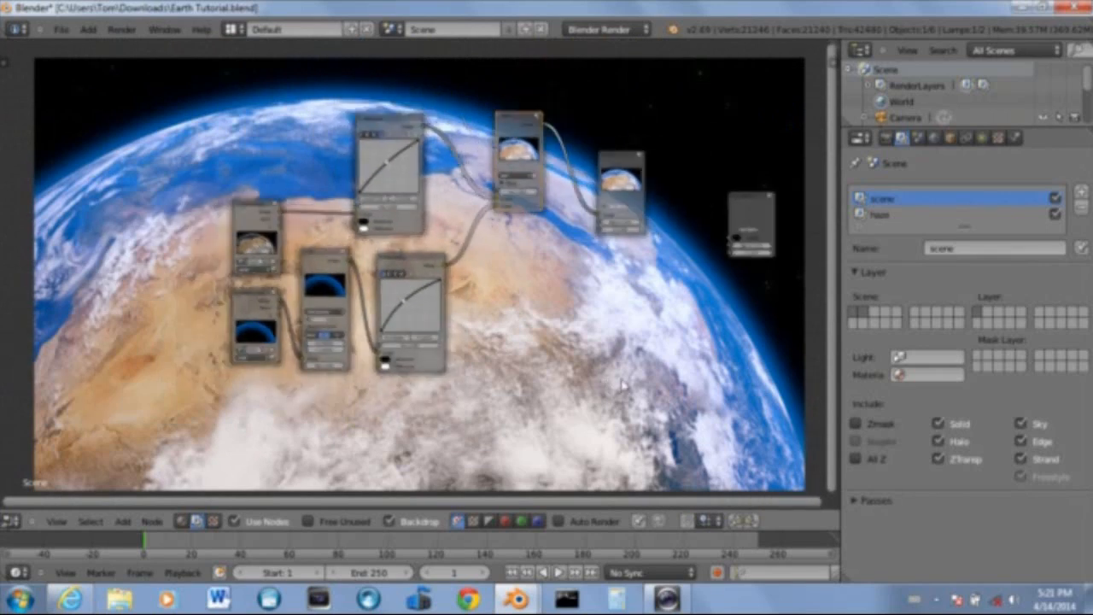
Switch the node editor area to the 3D View to inspect the Earth through the camera
click(10, 521)
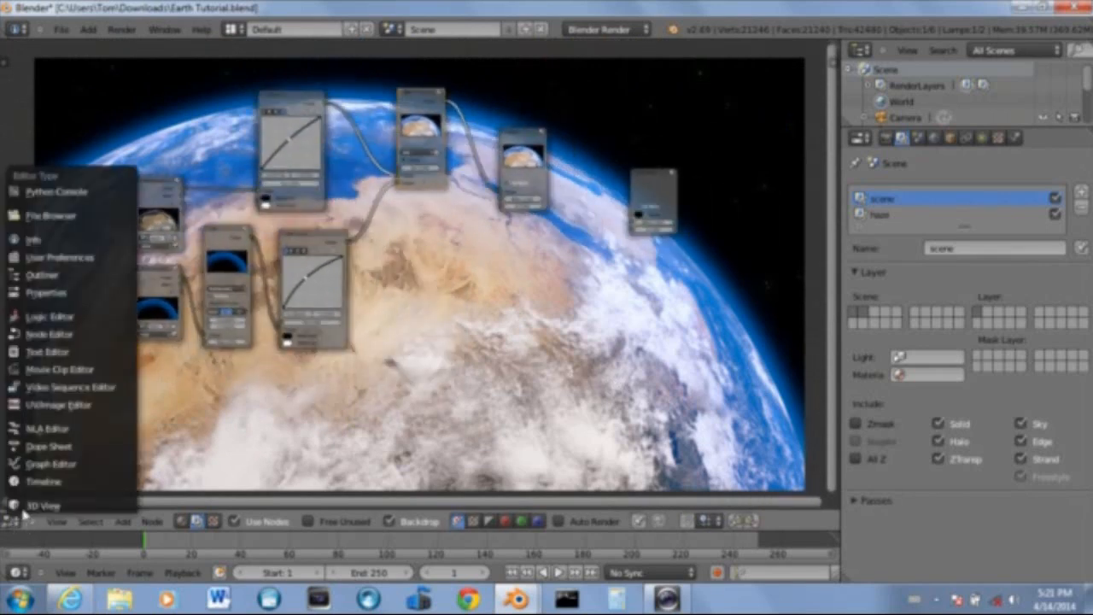
click(39, 509)
scroll(473, 310, down, 2)
scroll(420, 299, up, 4)
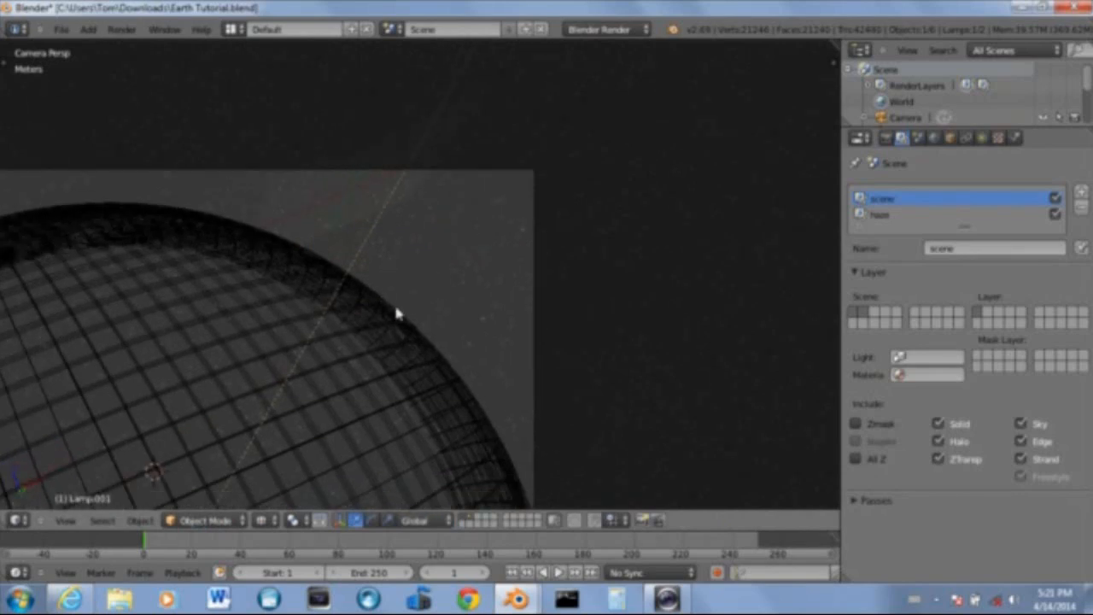
Duplicate the Earth's outer sphere in top view, place the copy off to its side and scale it down to a small sphere
key(KP_7)
scroll(393, 239, down, 3)
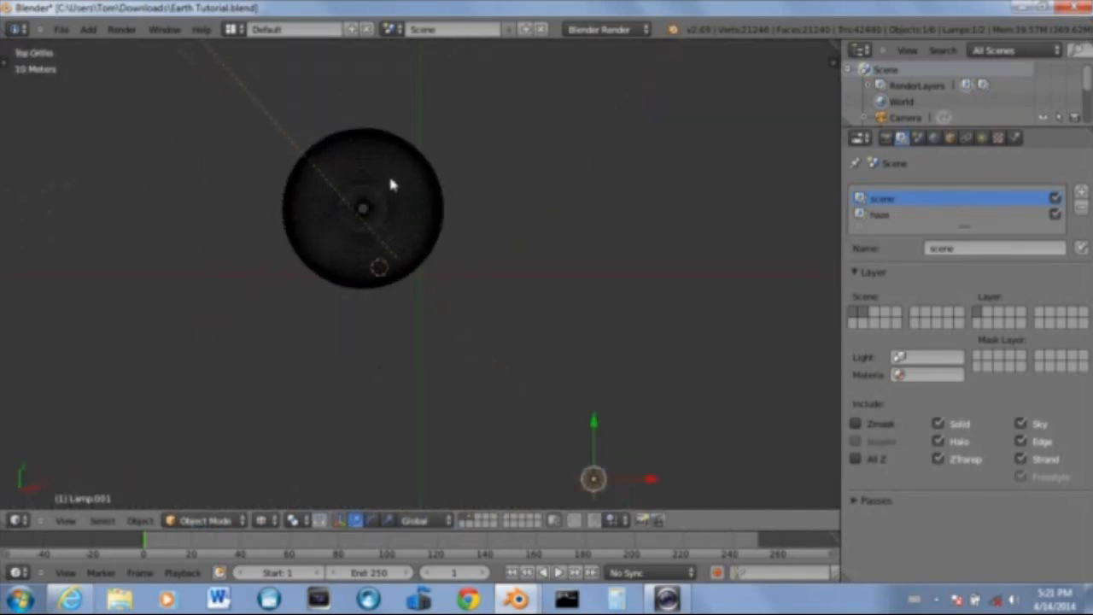
right_click(391, 184)
scroll(398, 179, up, 2)
shift+middle_drag(398, 179, 339, 272)
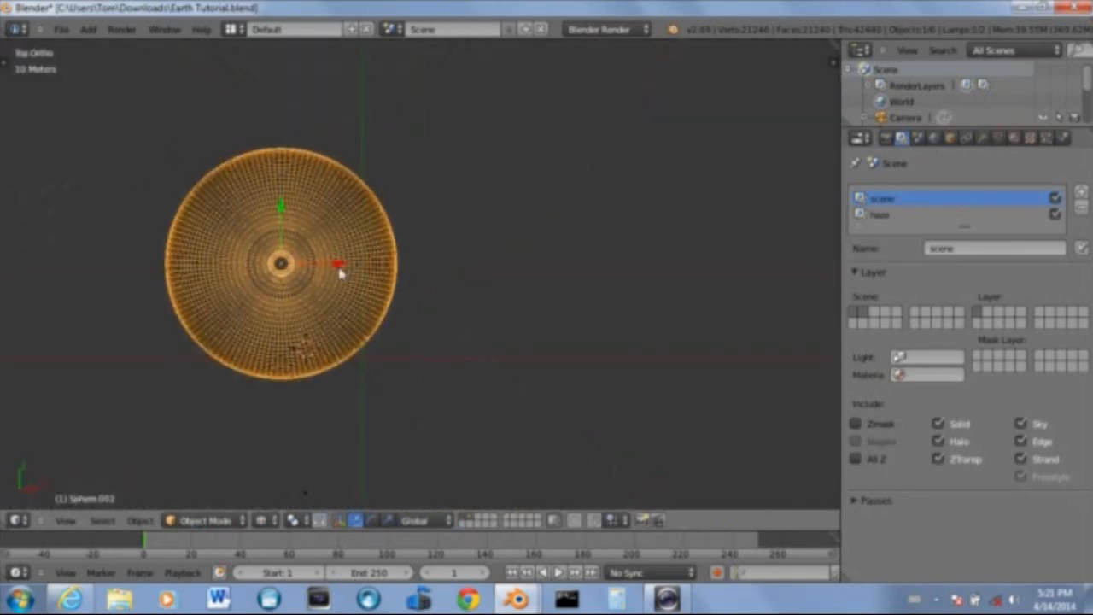
key(shift+d)
click(518, 183)
key(s)
scroll(654, 236, up, 5)
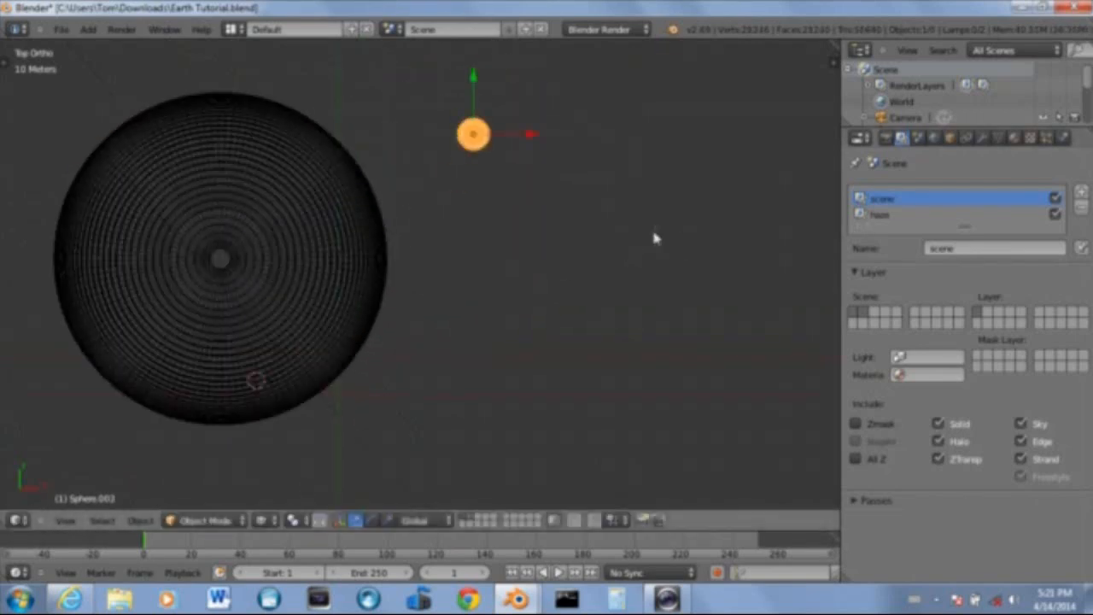
Unlink the inherited blue material from the small duplicated sphere
click(1014, 139)
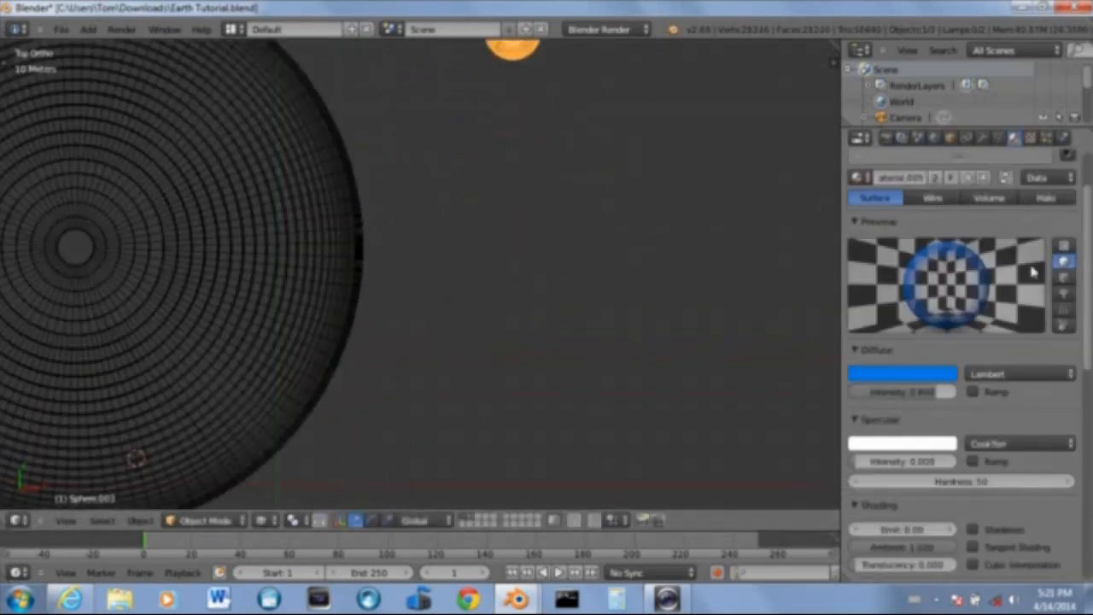
click(982, 177)
middle_drag(771, 256, 570, 331)
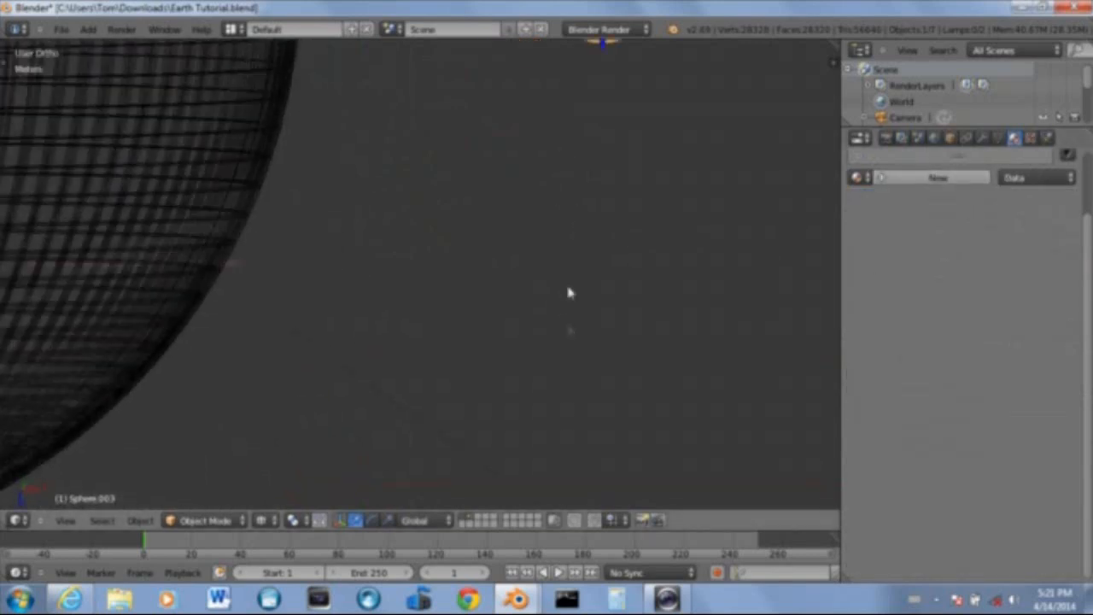
key(KP_7)
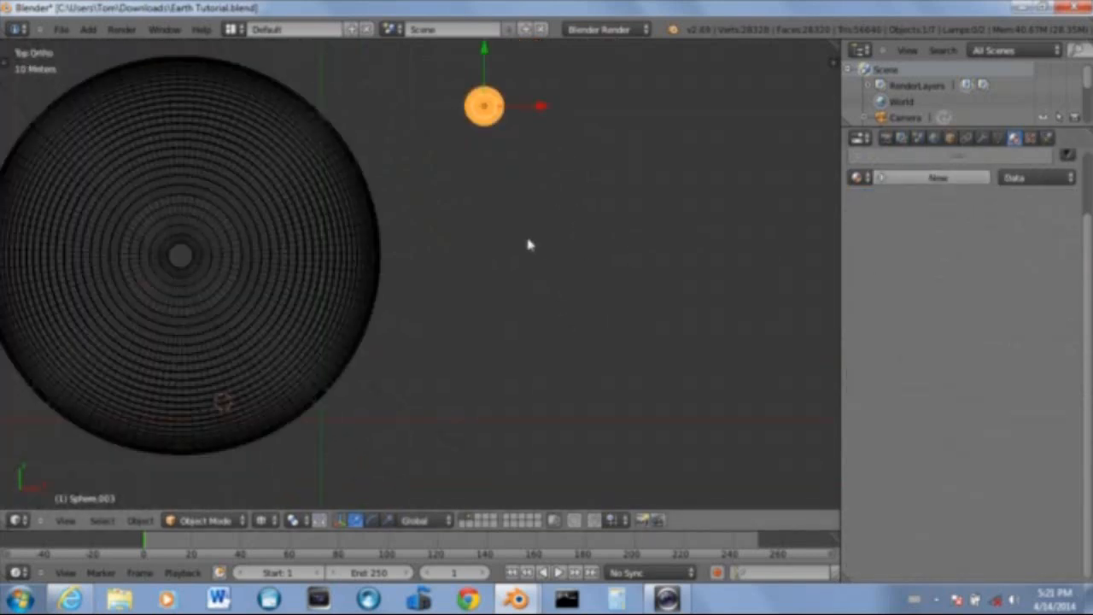
Move the small sphere in top view nearer the camera's side of the Earth, still clear of its right edge
key(KP_0)
scroll(470, 288, down, 5)
scroll(428, 318, up, 6)
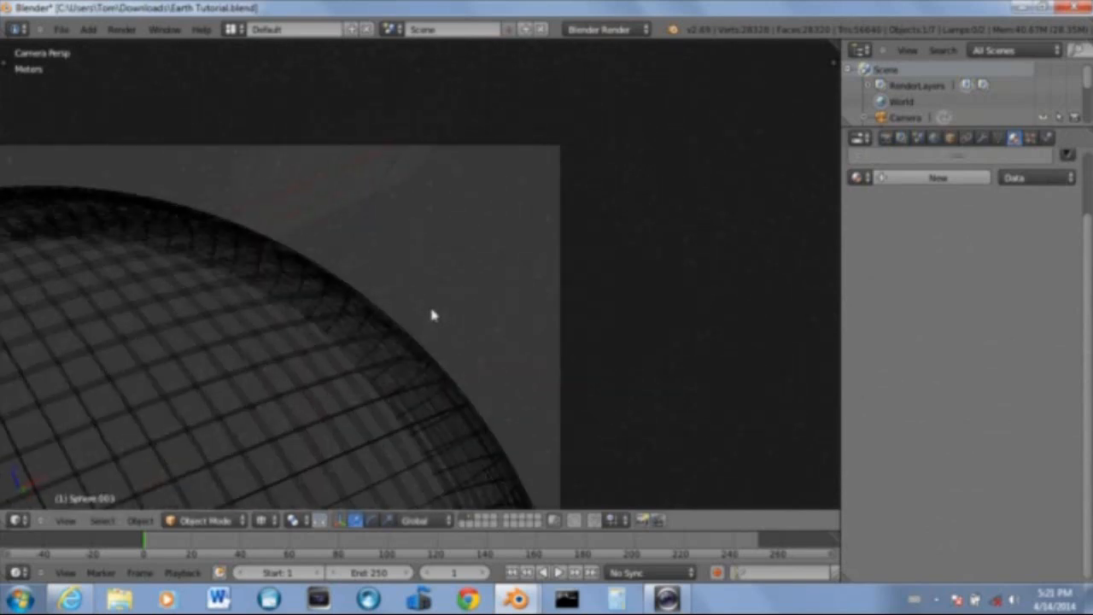
key(KP_7)
scroll(382, 399, up, 1)
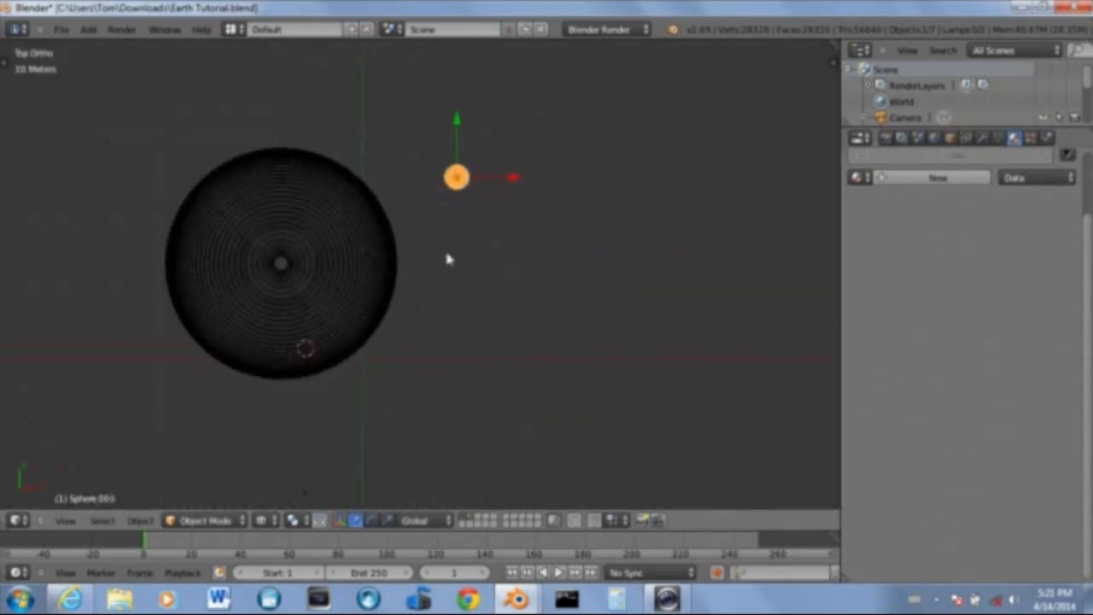
key(g)
click(466, 354)
scroll(429, 368, up, 4)
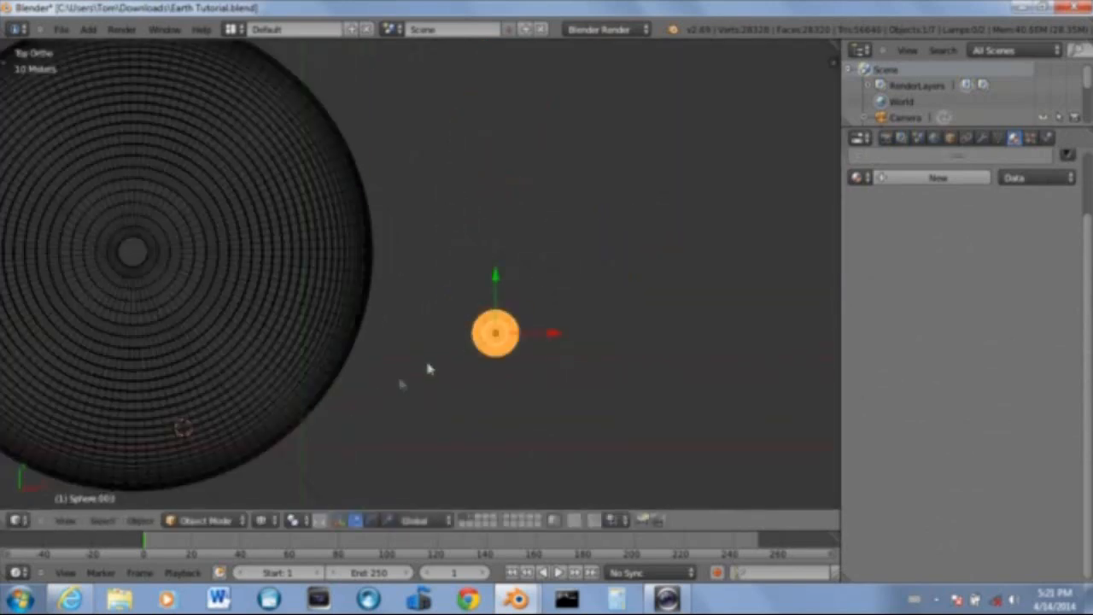
Move the small sphere in top view to the far side of the Earth, just beyond its upper right edge
shift+middle_drag(427, 364, 505, 64)
shift+middle_drag(402, 314, 474, 192)
scroll(474, 191, up, 4)
scroll(477, 189, down, 5)
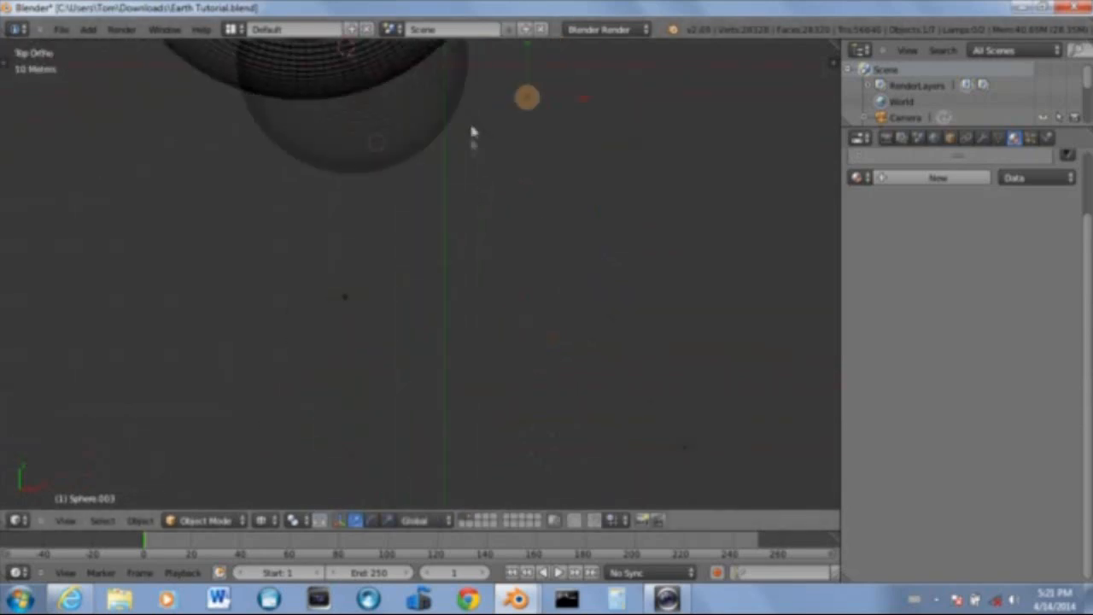
scroll(473, 126, down, 4)
shift+middle_drag(490, 126, 476, 221)
key(g)
click(434, 94)
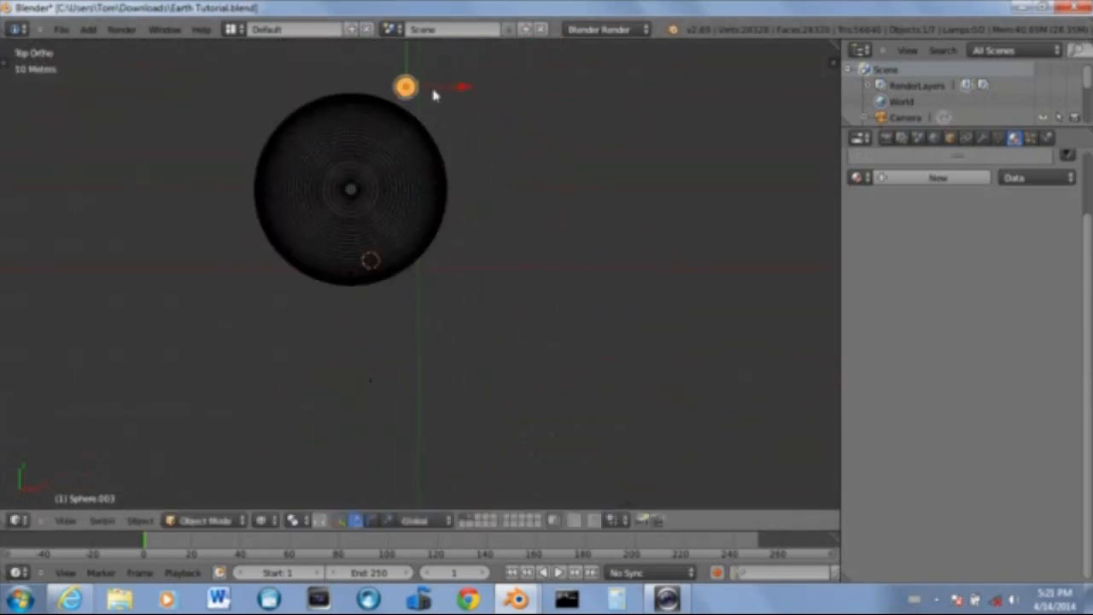
Check the small sphere against the camera view and shift it in top view to just inside the Earth's right edge
key(KP_0)
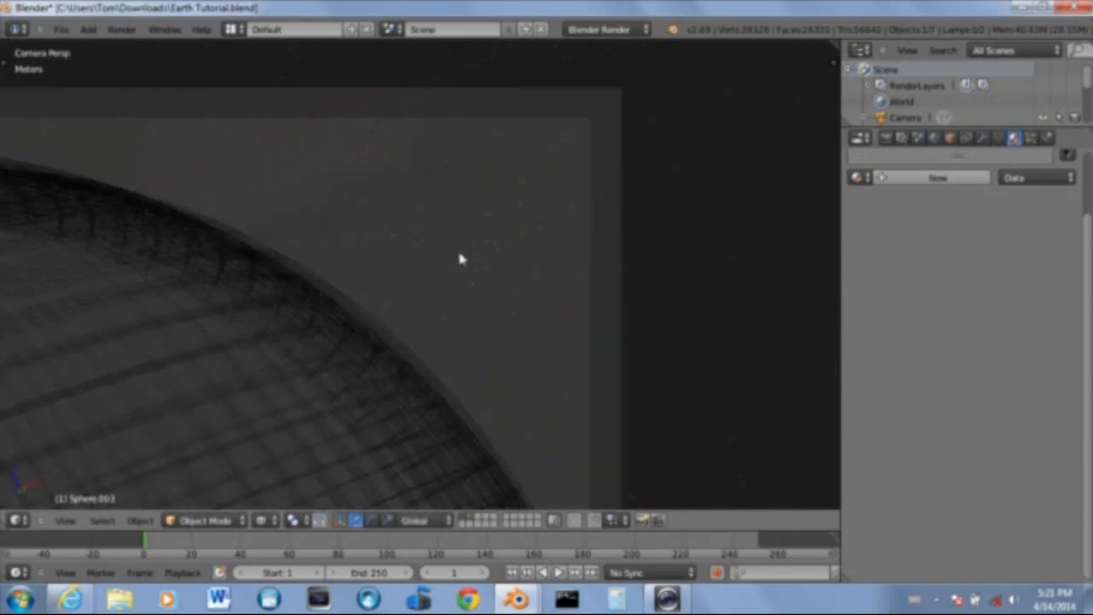
scroll(443, 268, down, 2)
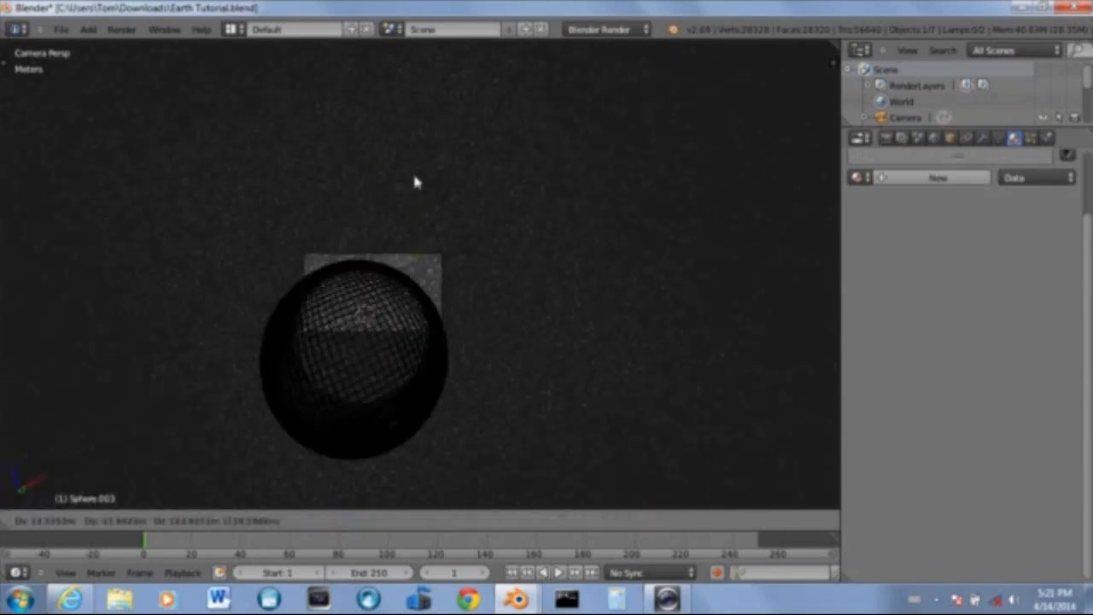
key(KP_1)
key(KP_7)
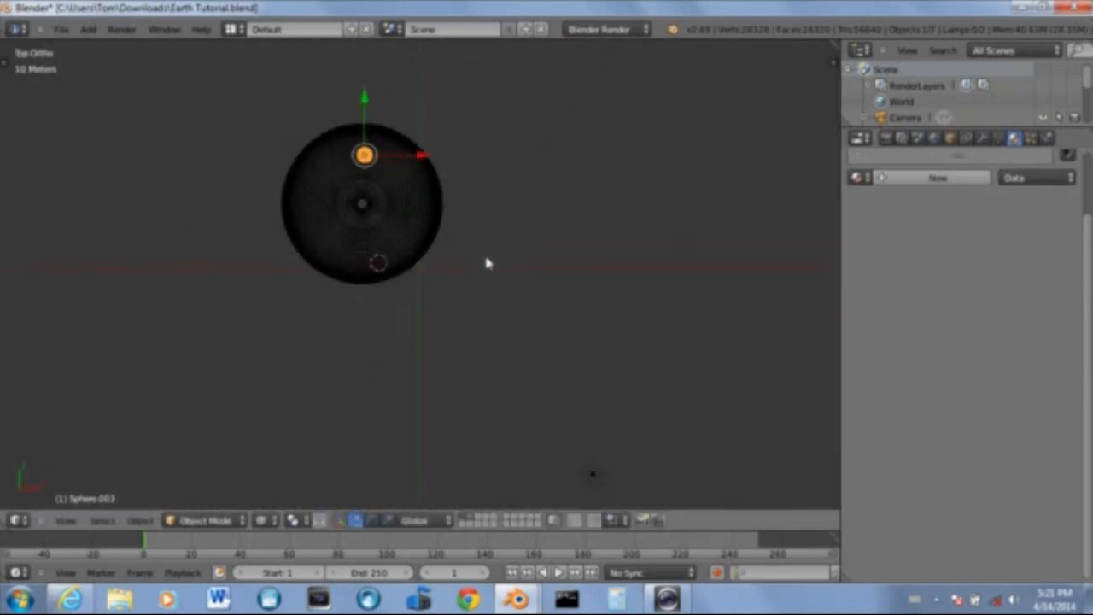
scroll(391, 197, up, 4)
scroll(370, 151, down, 2)
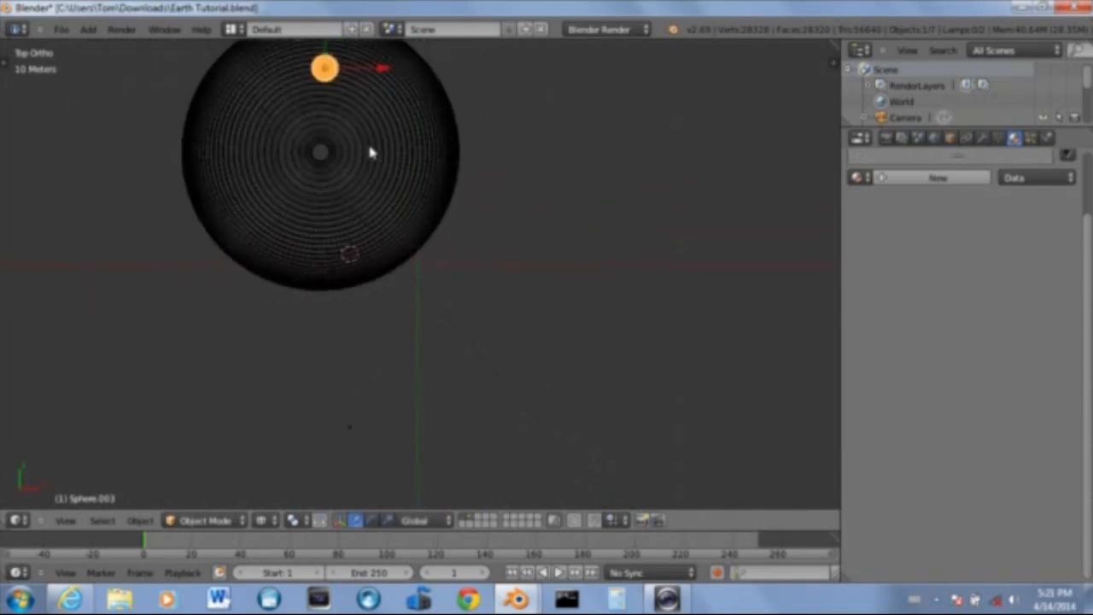
key(g)
click(437, 139)
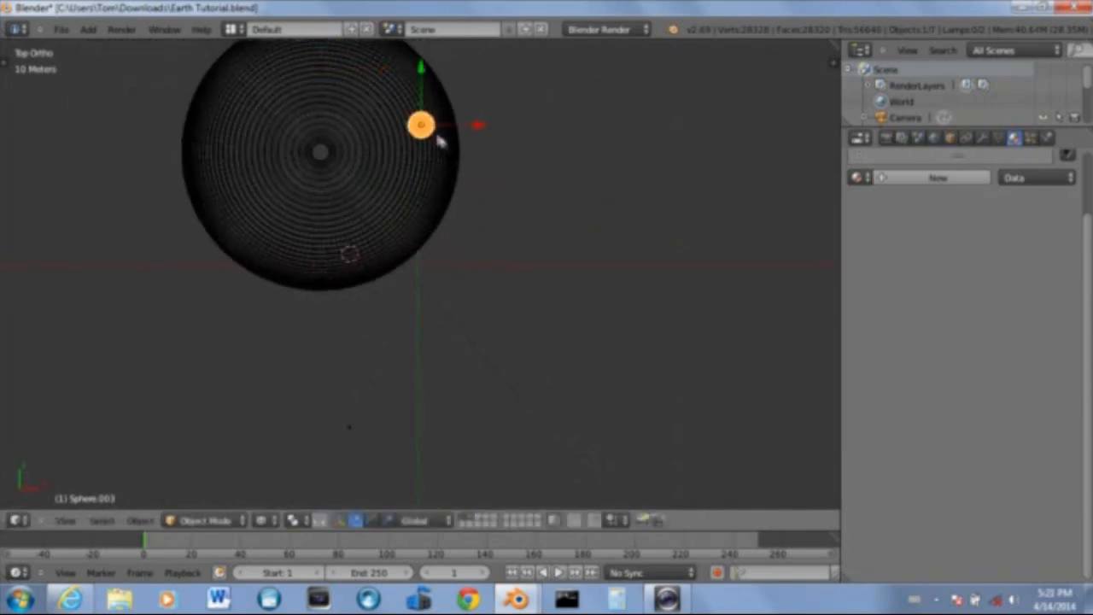
Lower the small sphere along the Z axis in front view and check it through the camera
key(KP_1)
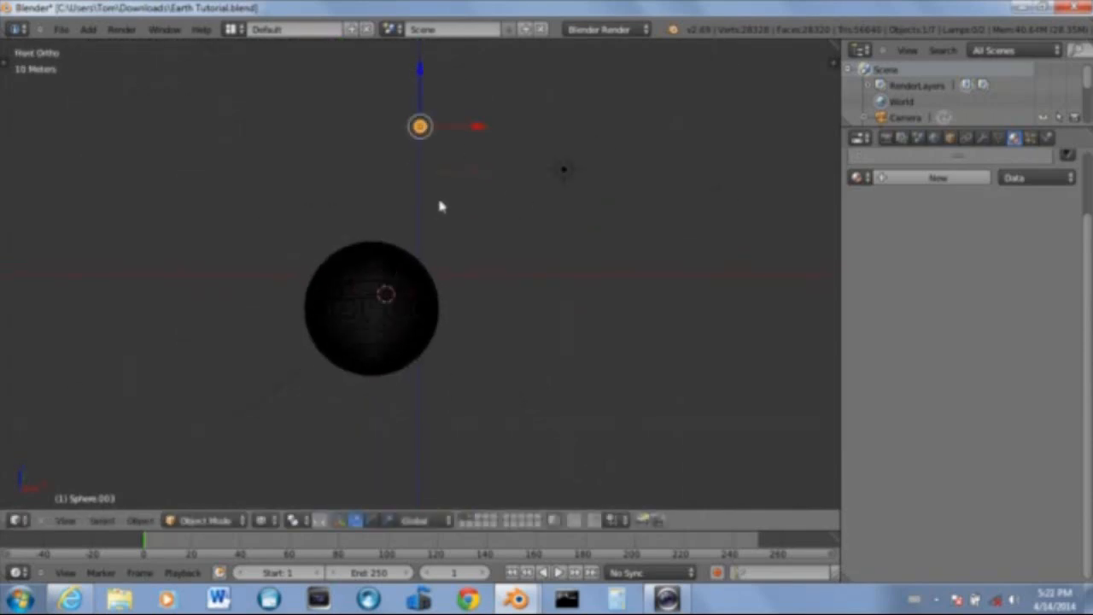
scroll(439, 205, down, 3)
key(g)
key(z)
click(441, 280)
key(KP_0)
key(shift+z)
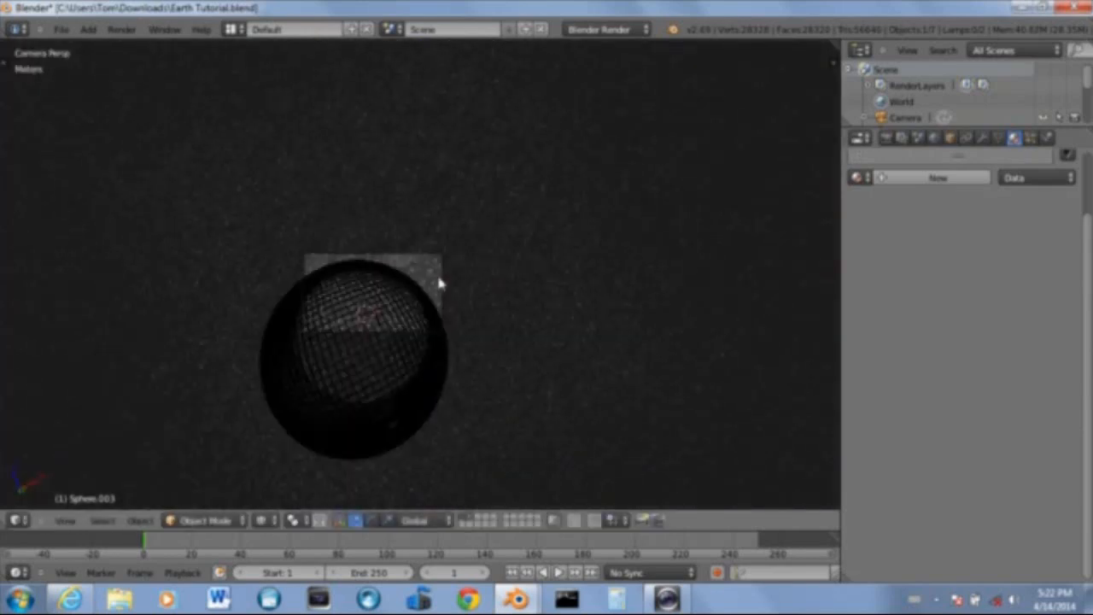
Move the small sphere in top view toward the camera, past the Earth's near edge, and return to the camera view
scroll(436, 276, up, 5)
scroll(434, 274, down, 5)
shift+middle_drag(427, 298, 430, 256)
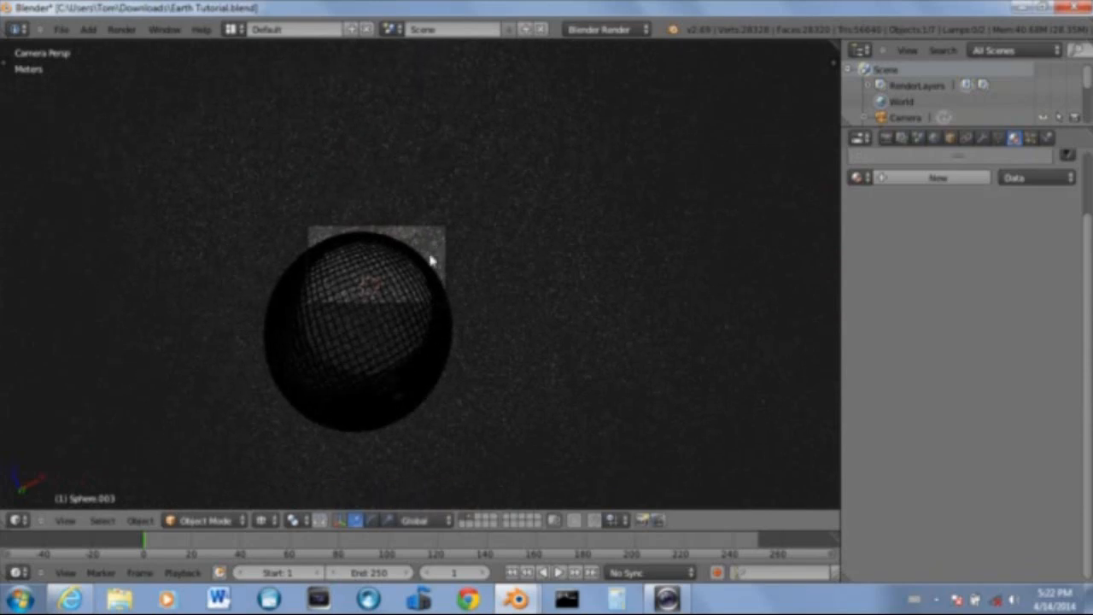
key(KP_0)
key(KP_7)
scroll(431, 262, down, 3)
key(g)
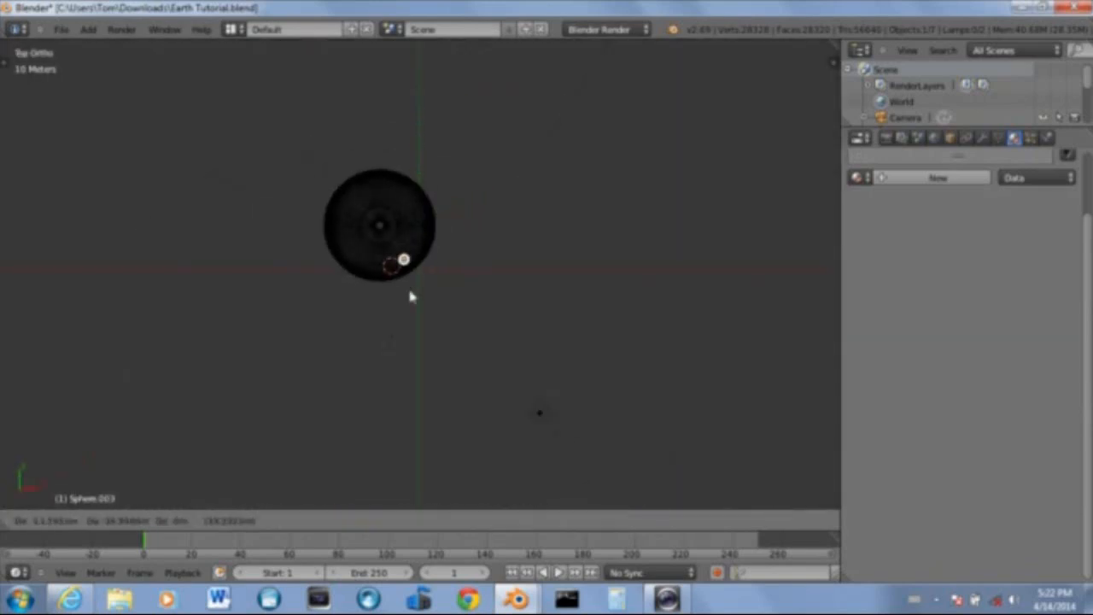
click(423, 328)
key(KP_0)
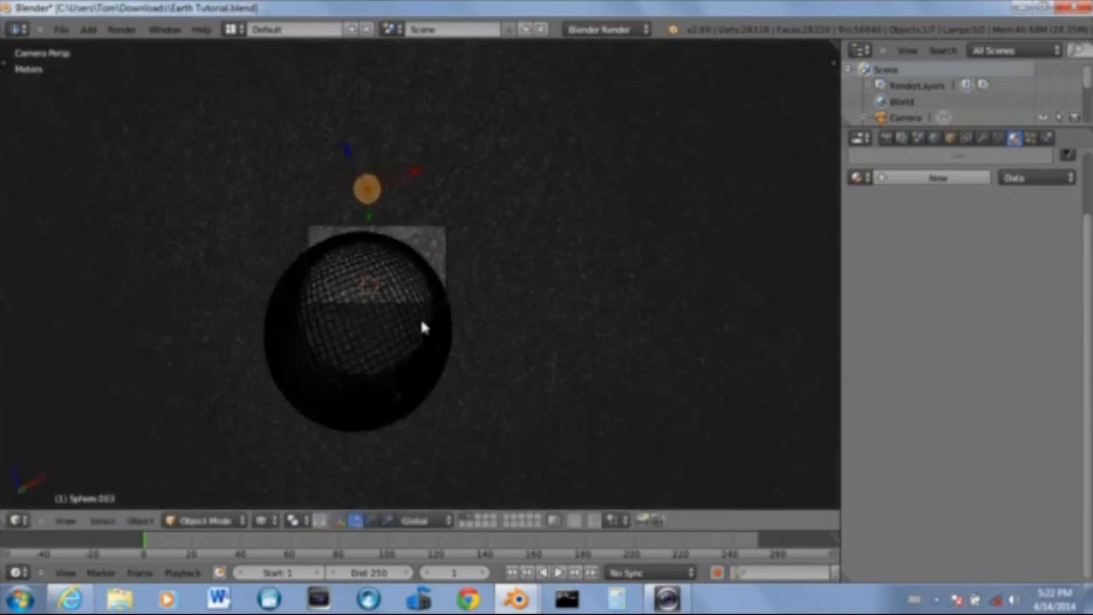
Place the small sphere on the Earth's upper right horizon within the camera frame and scale it down slightly
scroll(421, 324, up, 3)
shift+middle_drag(329, 212, 336, 280)
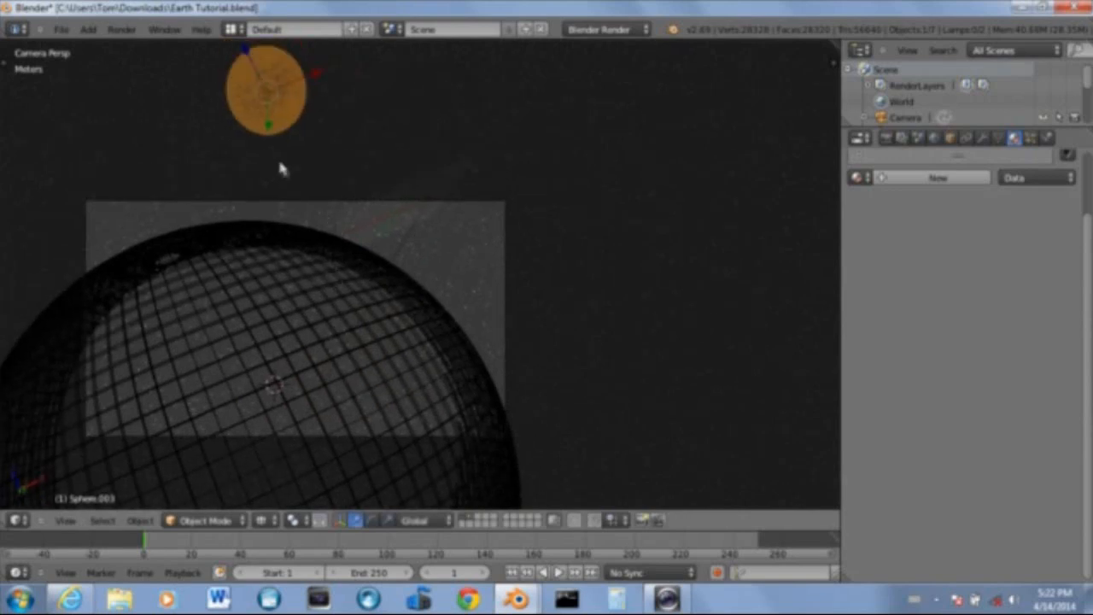
key(g)
click(442, 333)
key(s)
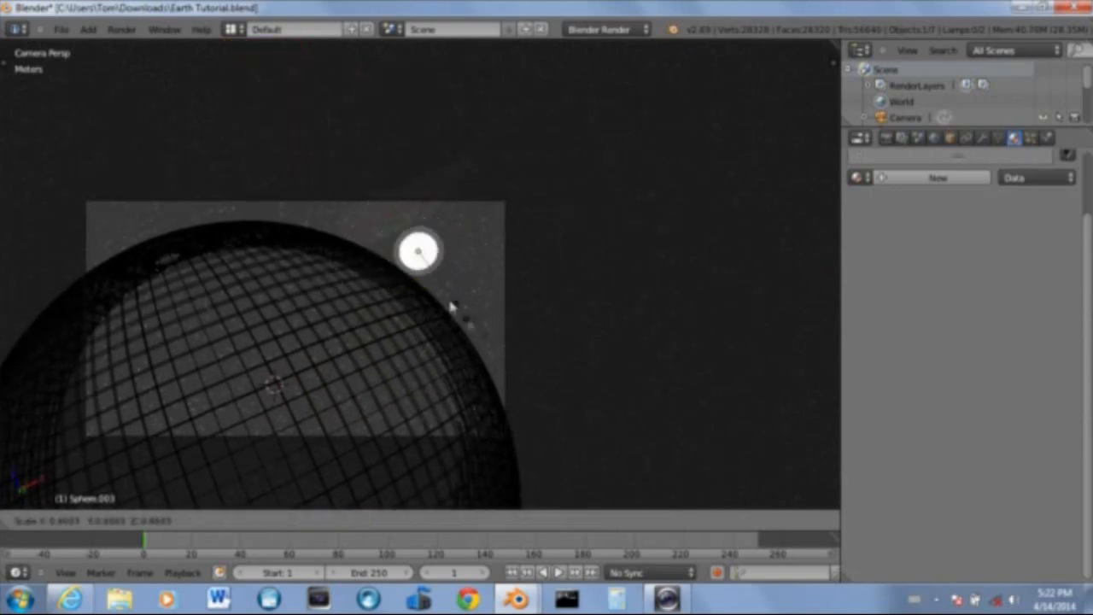
click(457, 306)
key(g)
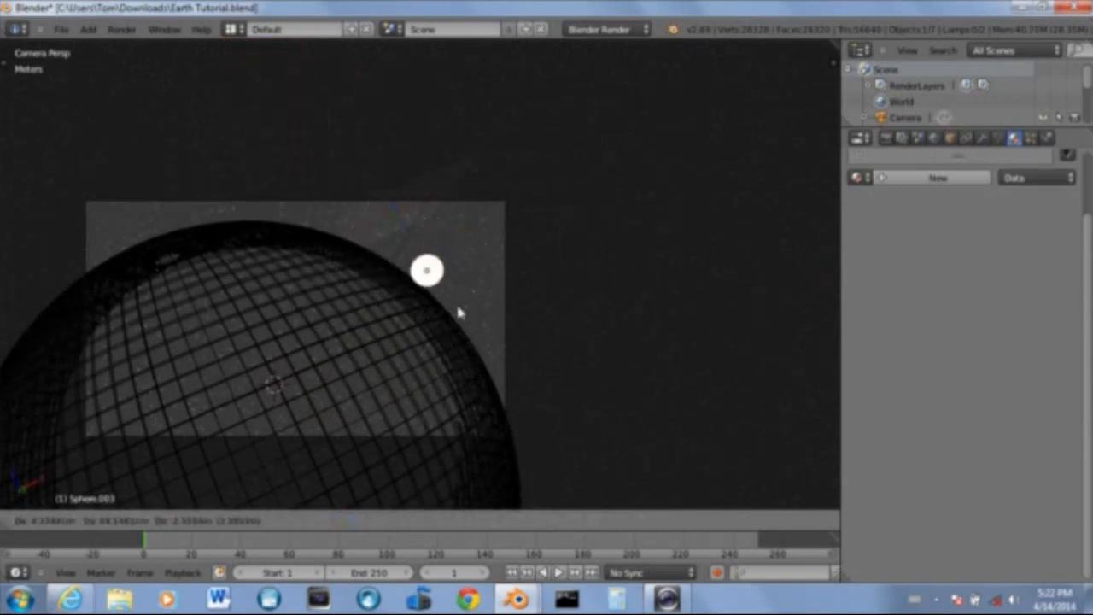
click(454, 316)
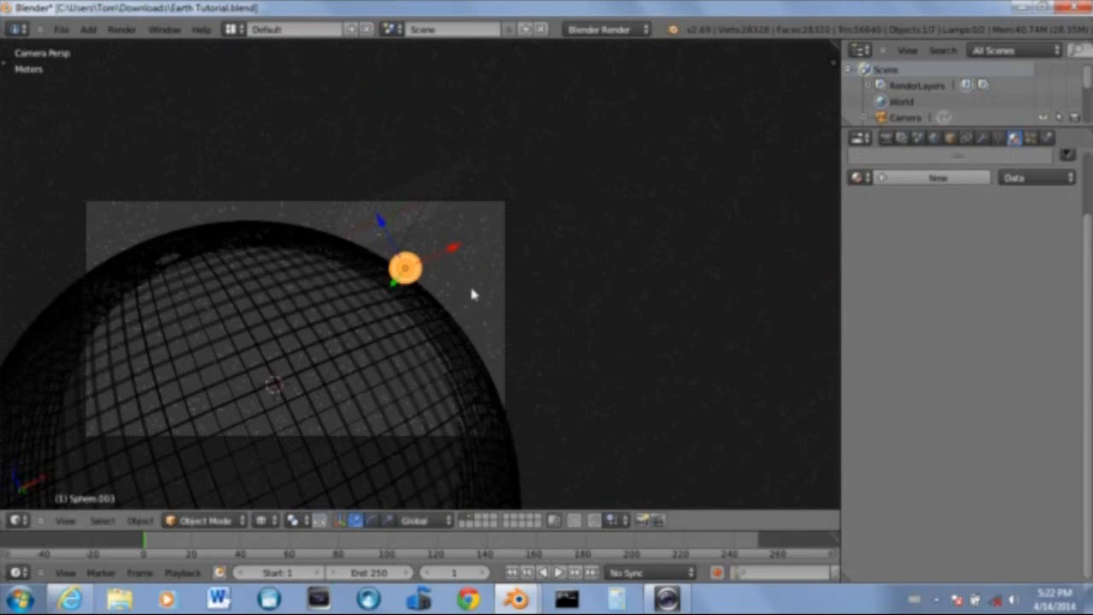
Add a new material to the small sphere and set its diffuse color to a pale warm yellow
key(KP_7)
scroll(445, 268, up, 10)
key(KP_0)
scroll(417, 207, up, 2)
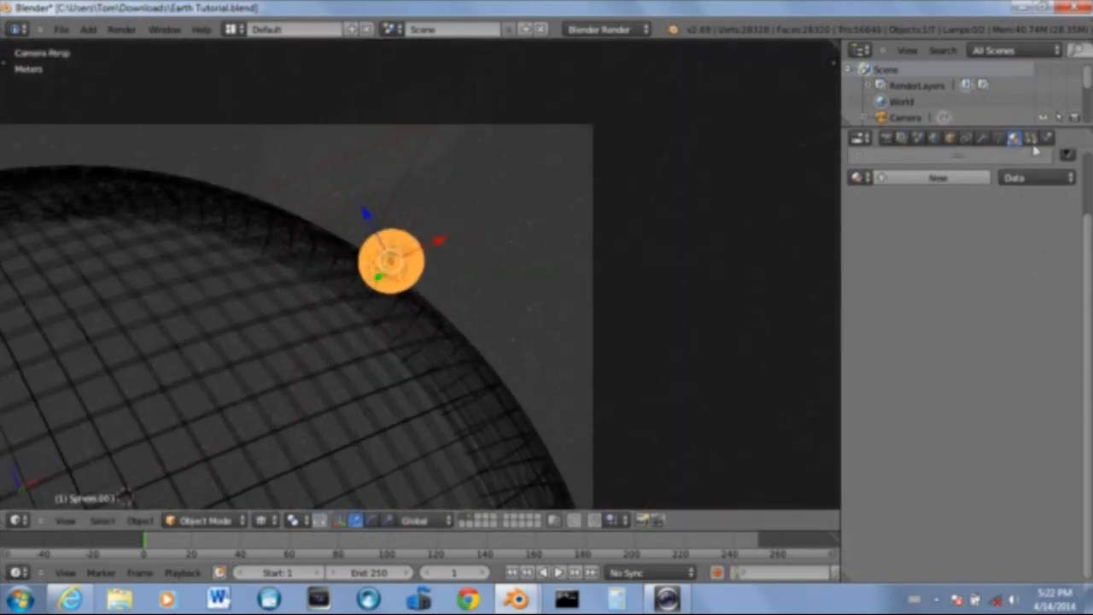
click(955, 178)
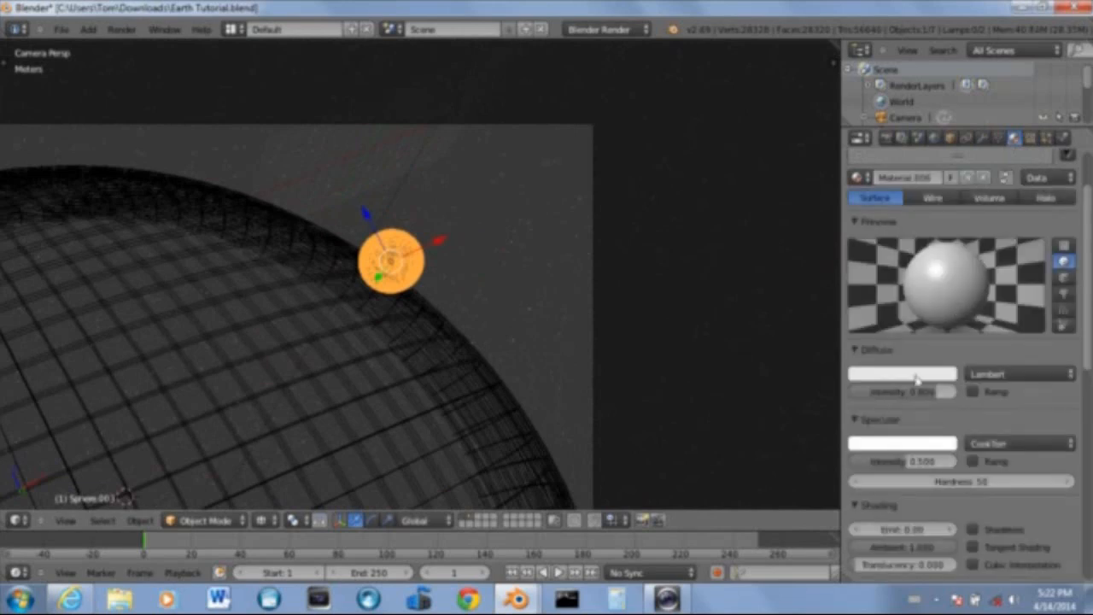
click(917, 378)
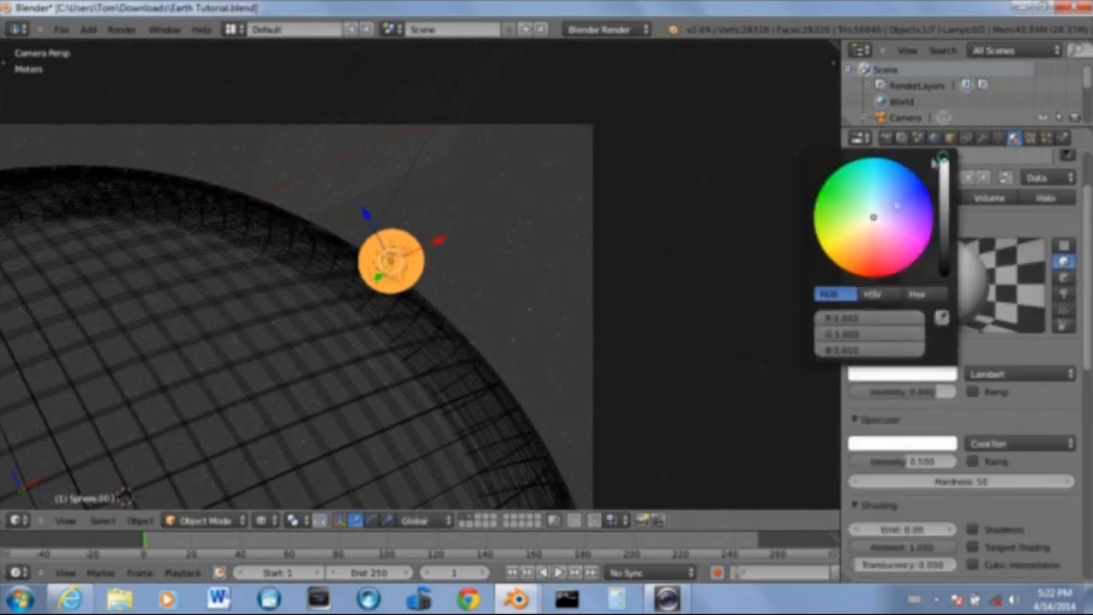
drag(873, 220, 849, 234)
click(925, 373)
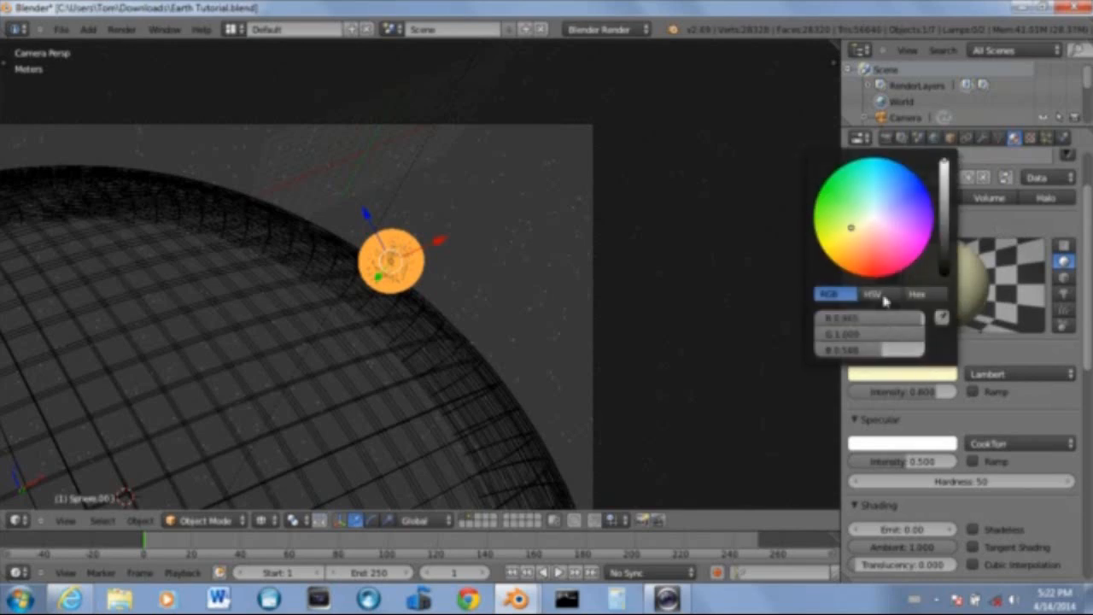
click(854, 242)
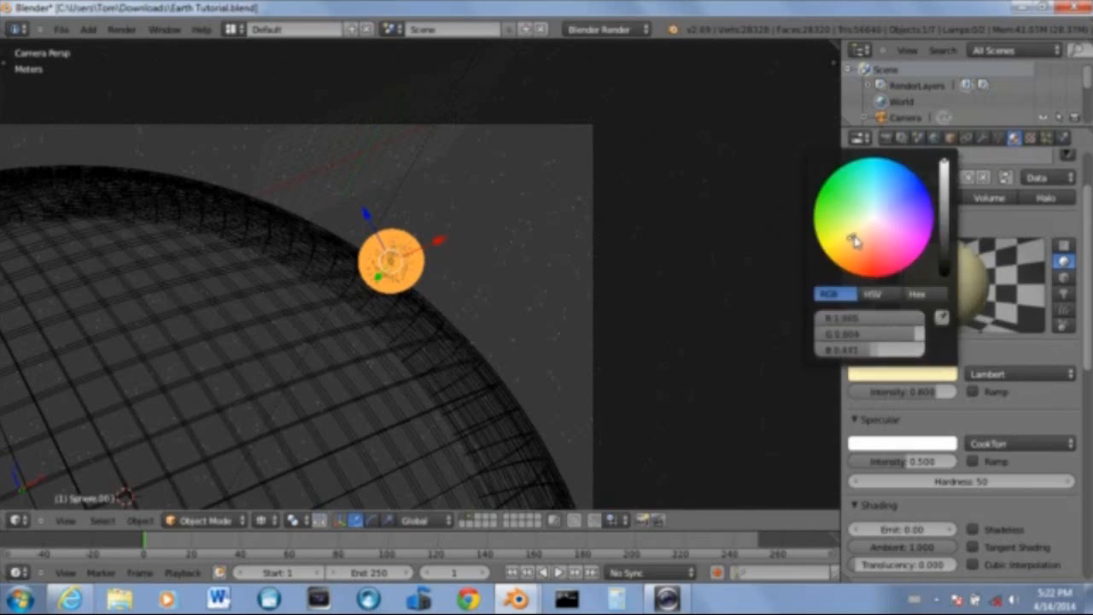
Set the small sphere material's specular intensity to 0, diffuse intensity to 1 and Emit to 1
scroll(995, 384, down, 3)
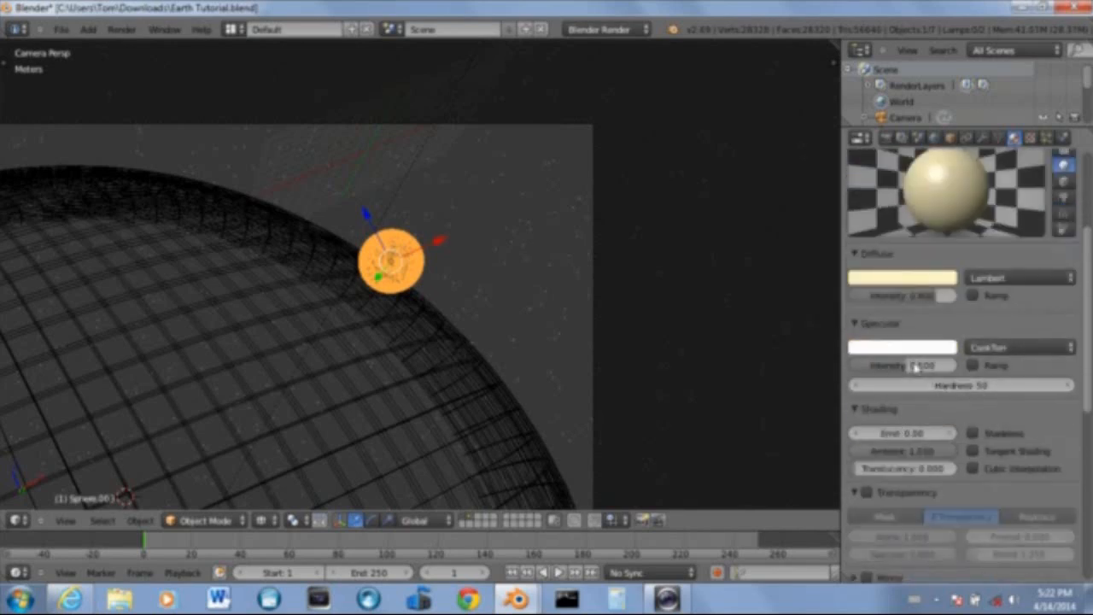
mouse_move(914, 367)
mouse_down()
mouse_move(849, 383)
mouse_move(782, 380)
mouse_up()
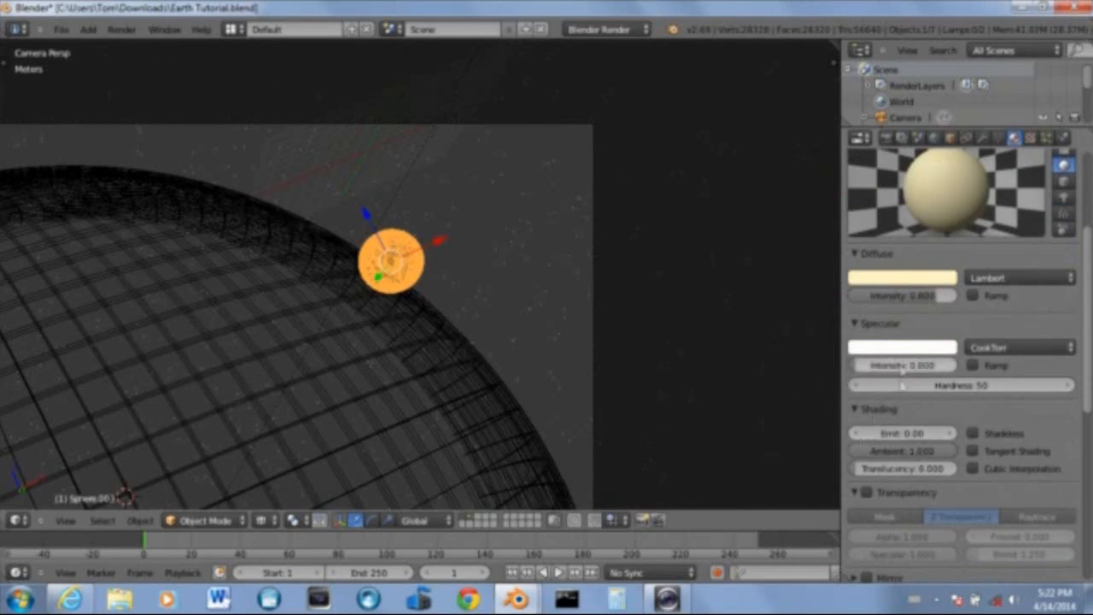
drag(926, 299, 1013, 298)
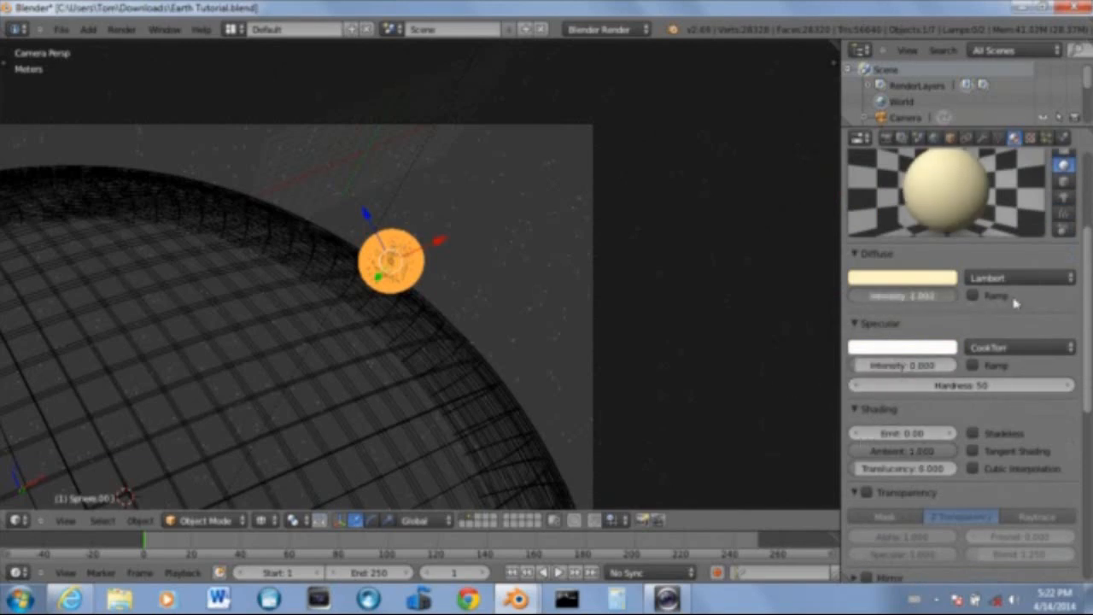
click(911, 435)
text(1)
key(Return)
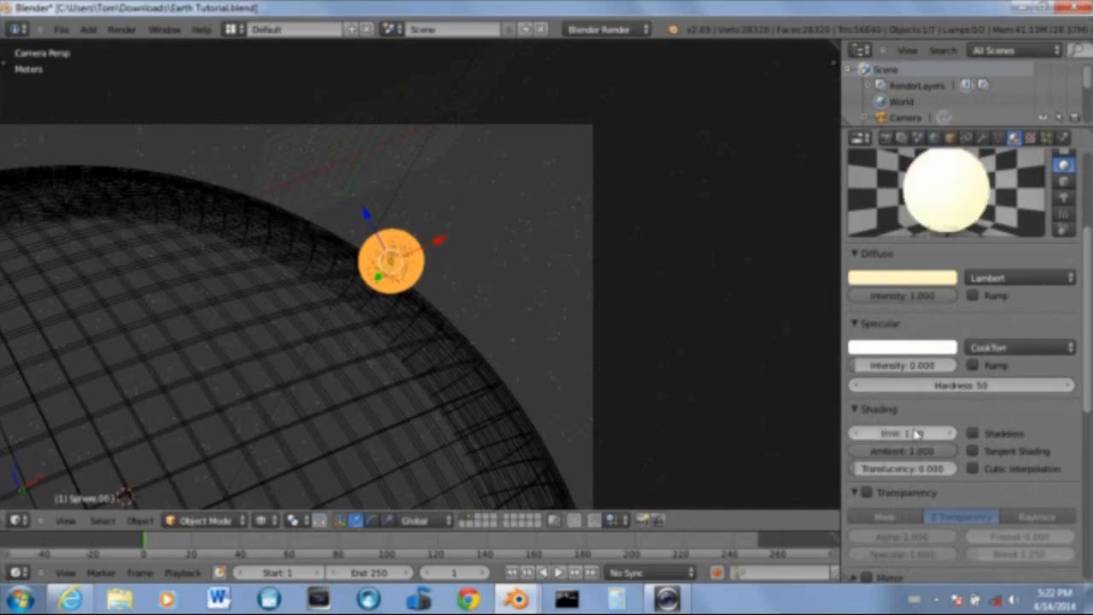
scroll(936, 470, down, 5)
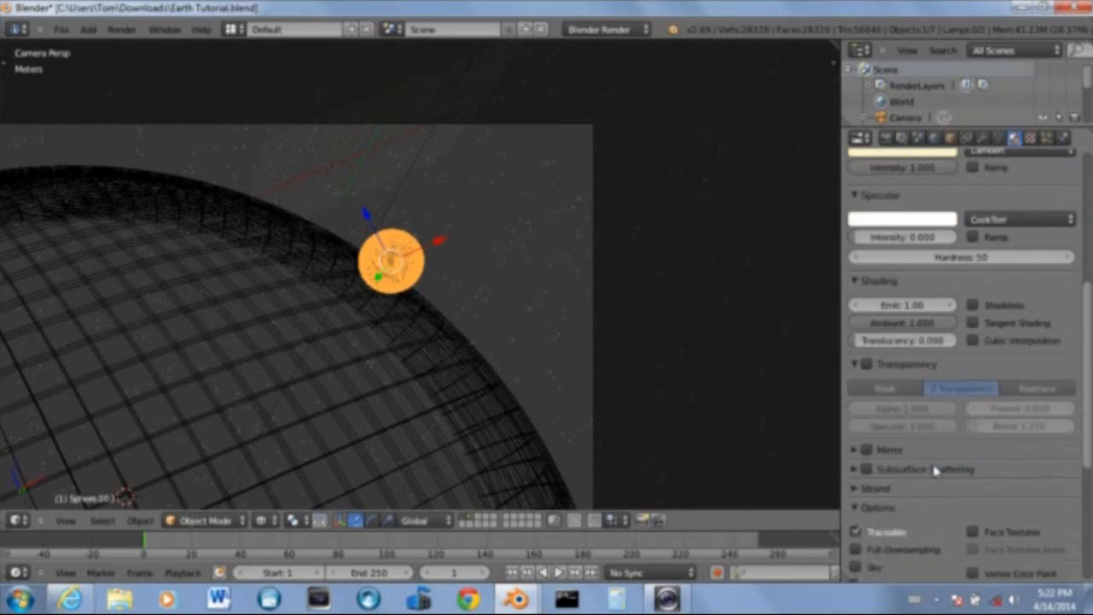
Move the small sphere to the third layer and show that layer together with the first two
scroll(935, 469, up, 8)
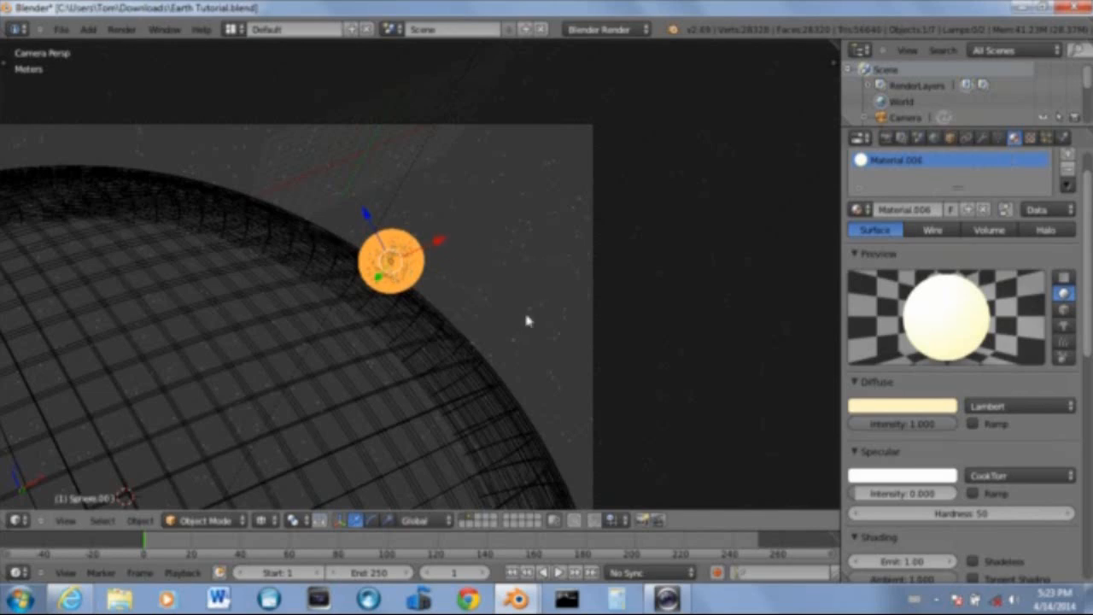
key(m)
click(676, 348)
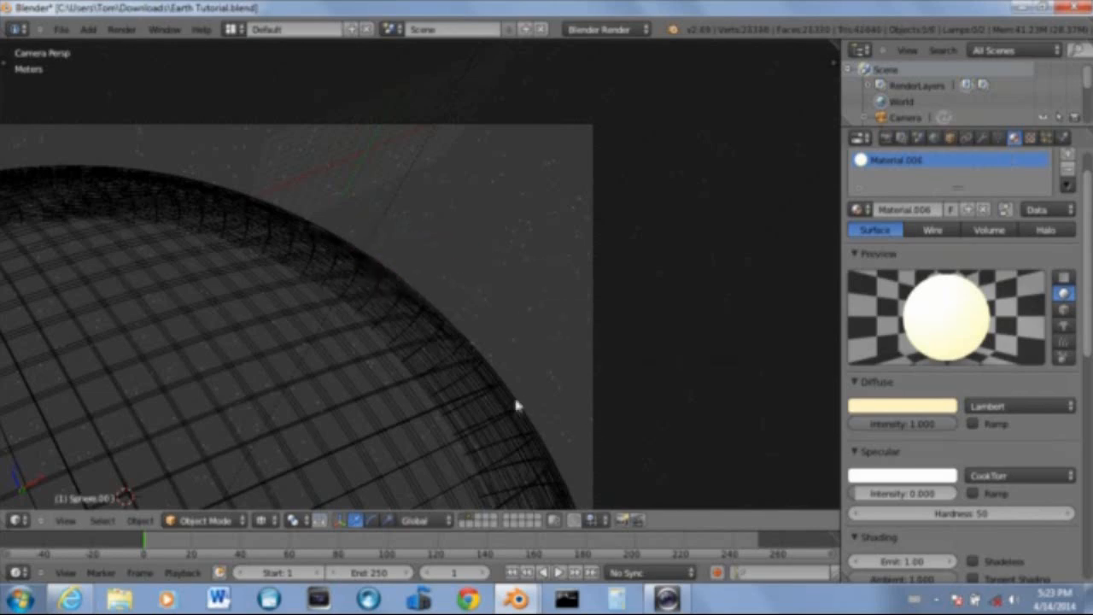
shift+click(479, 523)
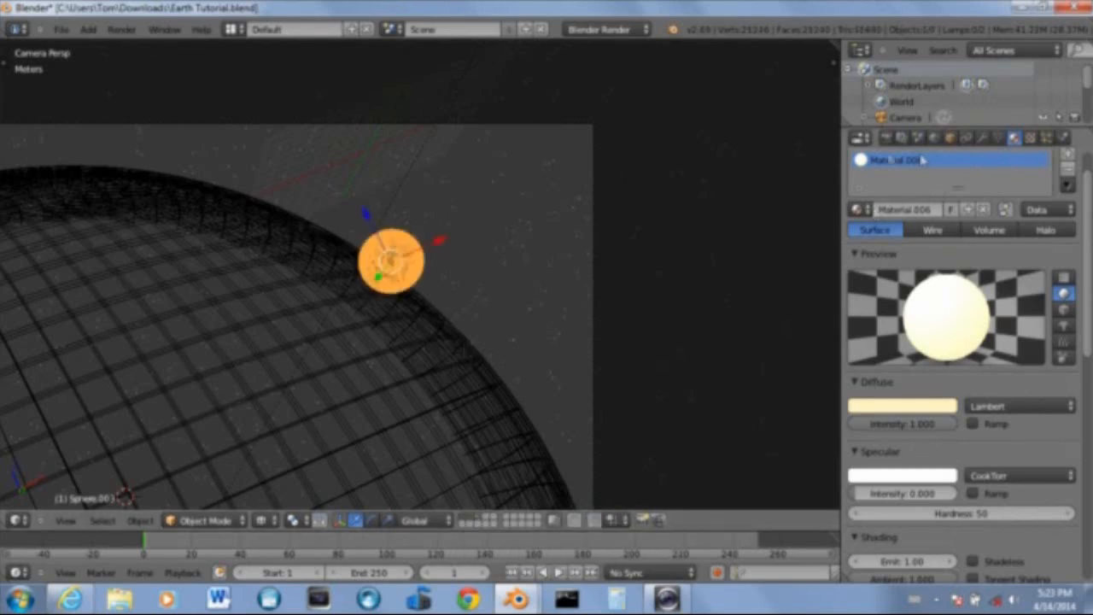
Add a render layer named Sun that uses only the third layer, with the first two layers as its mask
click(902, 138)
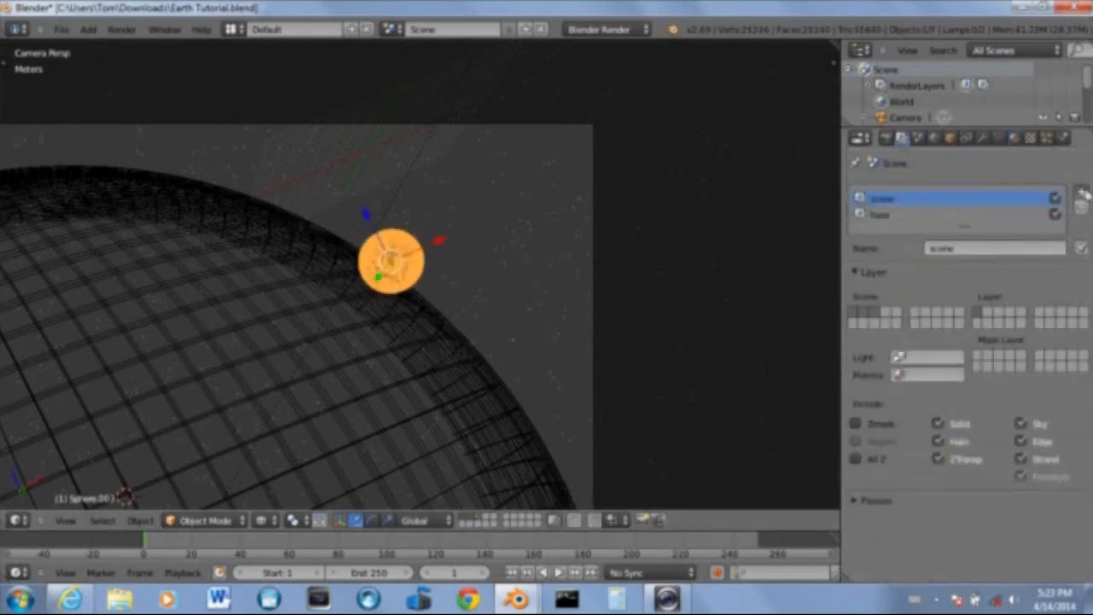
scroll(985, 271, up, 1)
click(967, 266)
key(BackSpace)
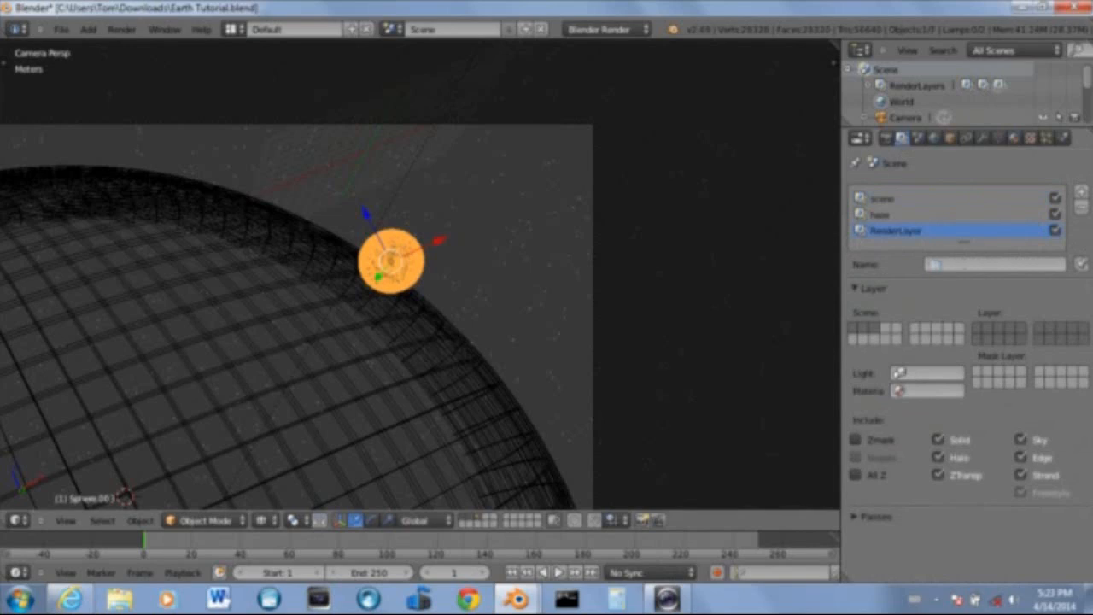
text(Sun)
key(Return)
click(999, 328)
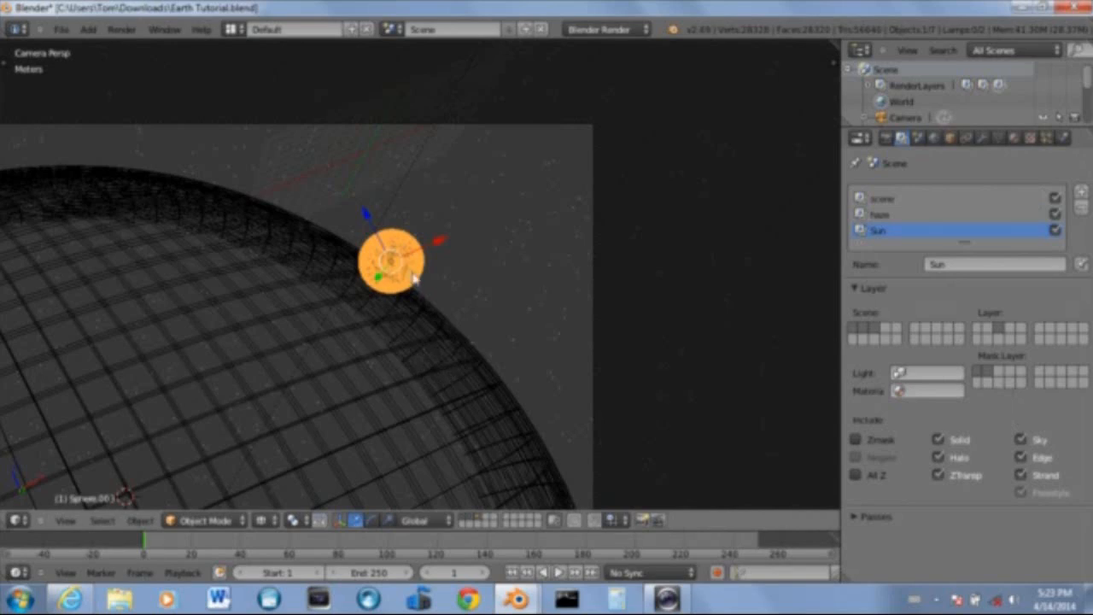
Render the scene, and link the Add mix node's image output to the Composite node in the node editor
key(F12)
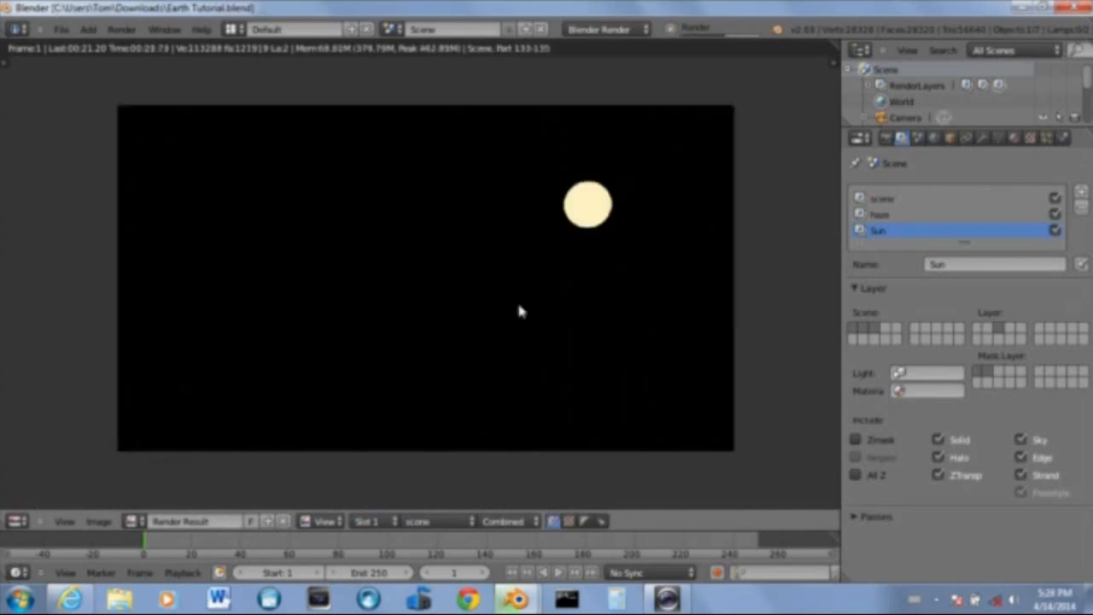
click(17, 522)
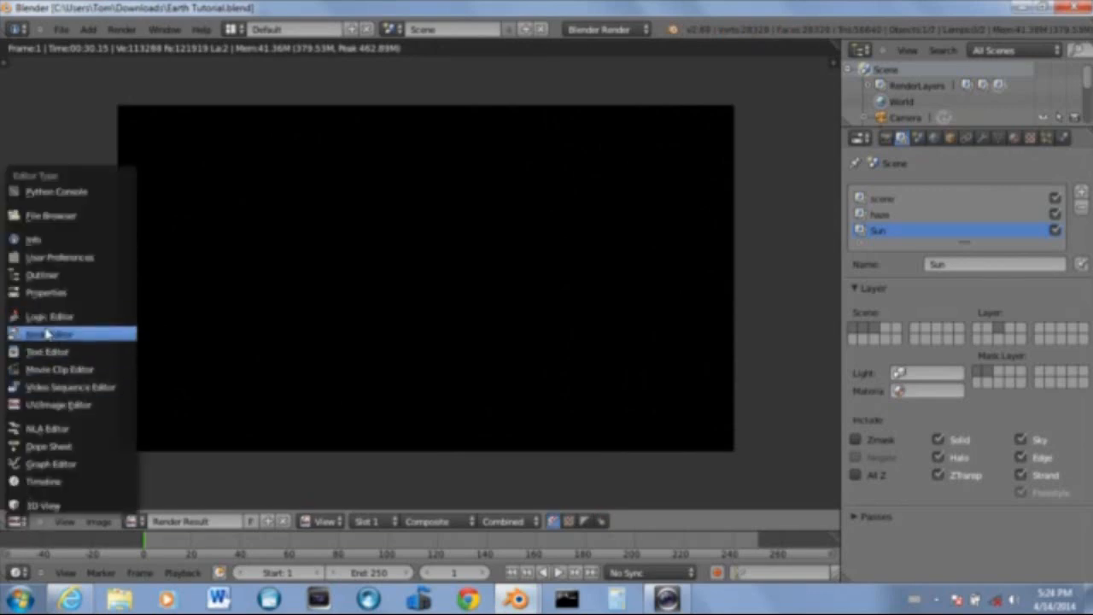
scroll(90, 229, up, 4)
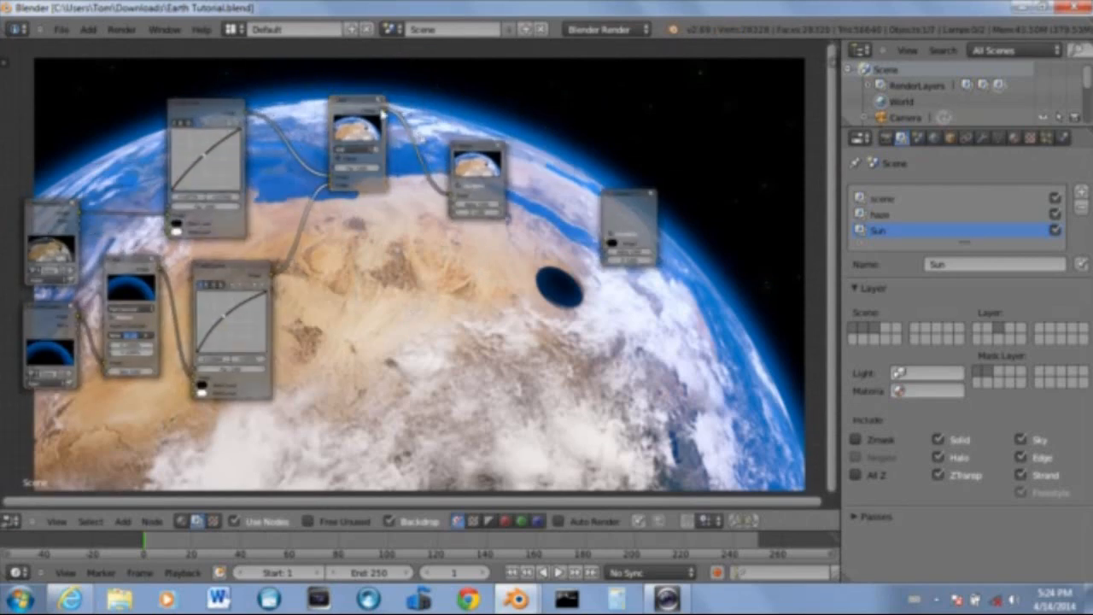
drag(387, 111, 604, 244)
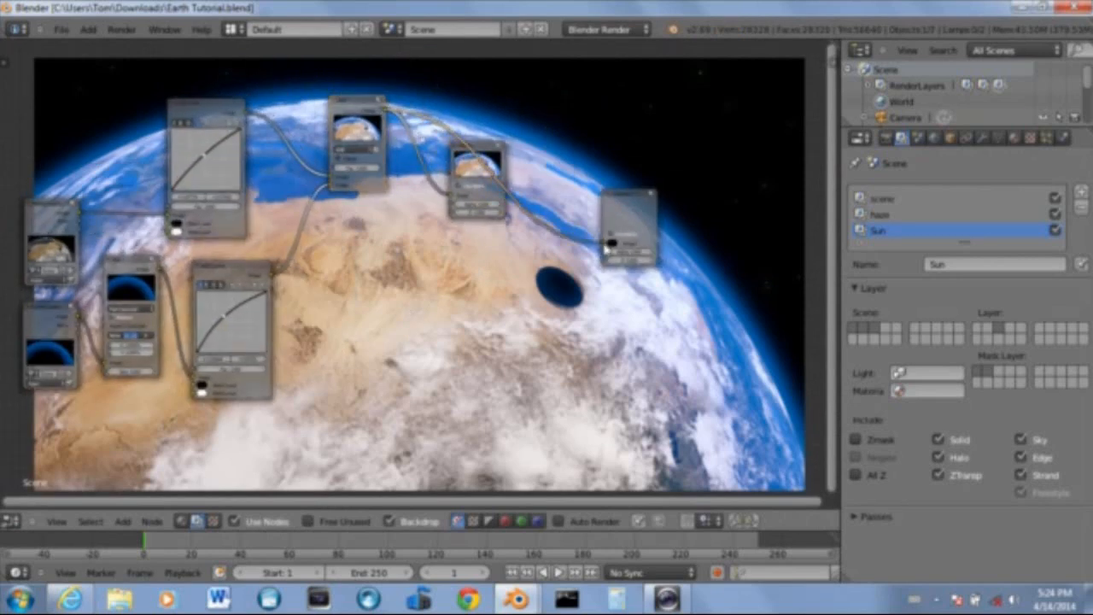
scroll(533, 312, down, 3)
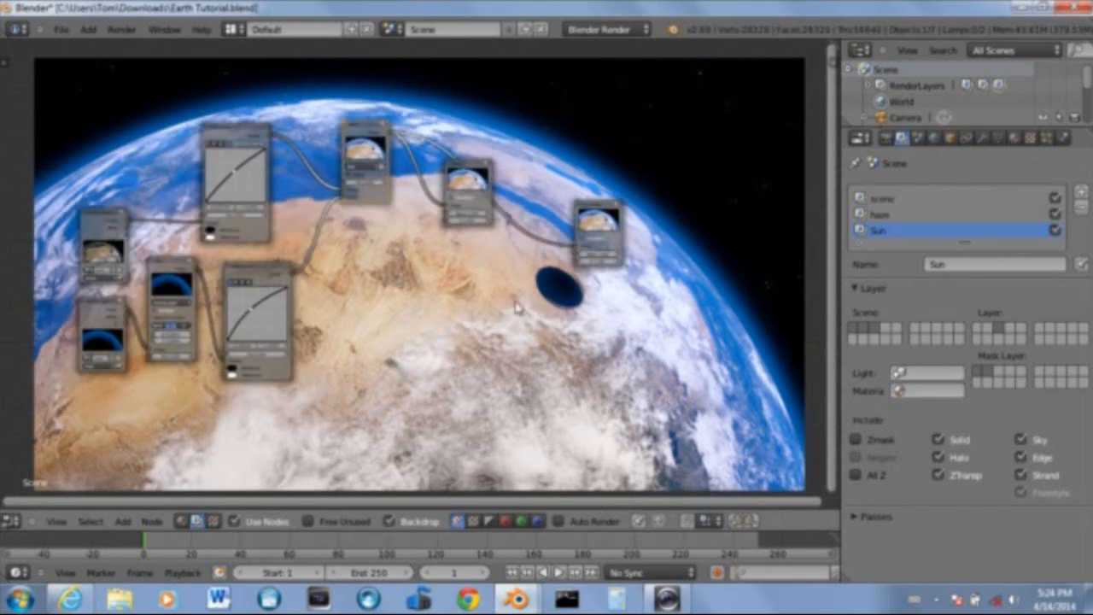
scroll(273, 401, up, 3)
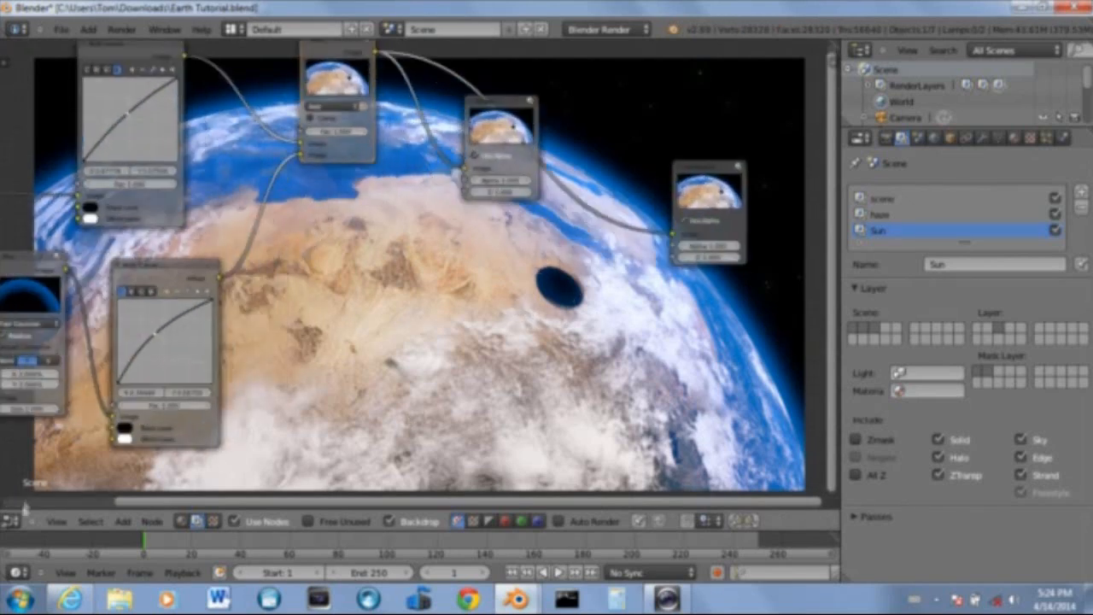
In the 3D view, duplicate the second-layer lamp in place and move the copy to the third layer
click(12, 521)
click(53, 507)
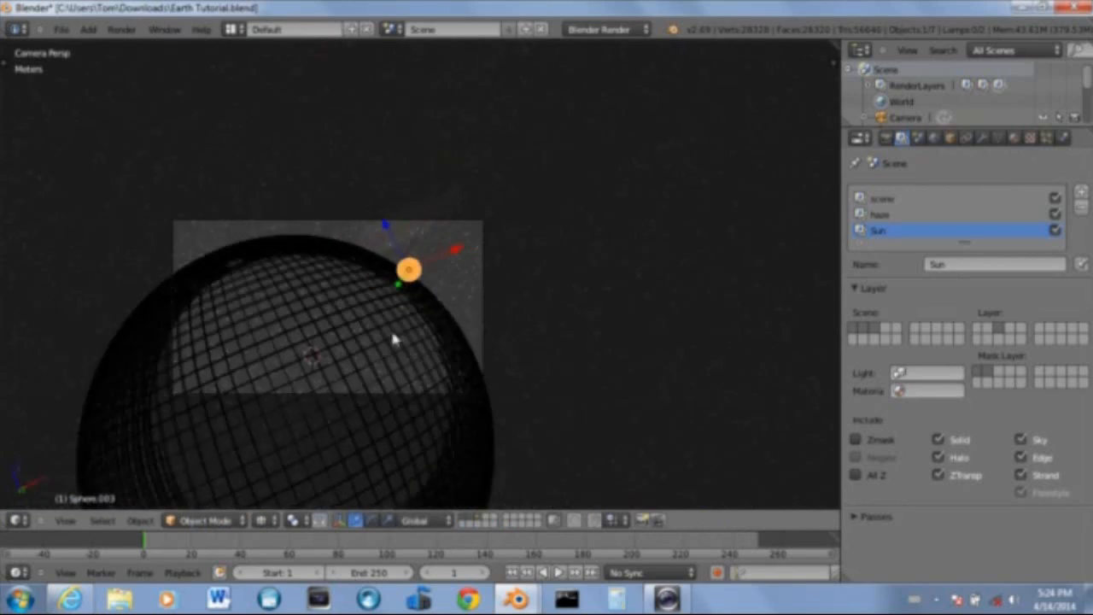
scroll(390, 327, up, 3)
scroll(402, 231, down, 4)
scroll(427, 225, up, 4)
scroll(427, 224, down, 1)
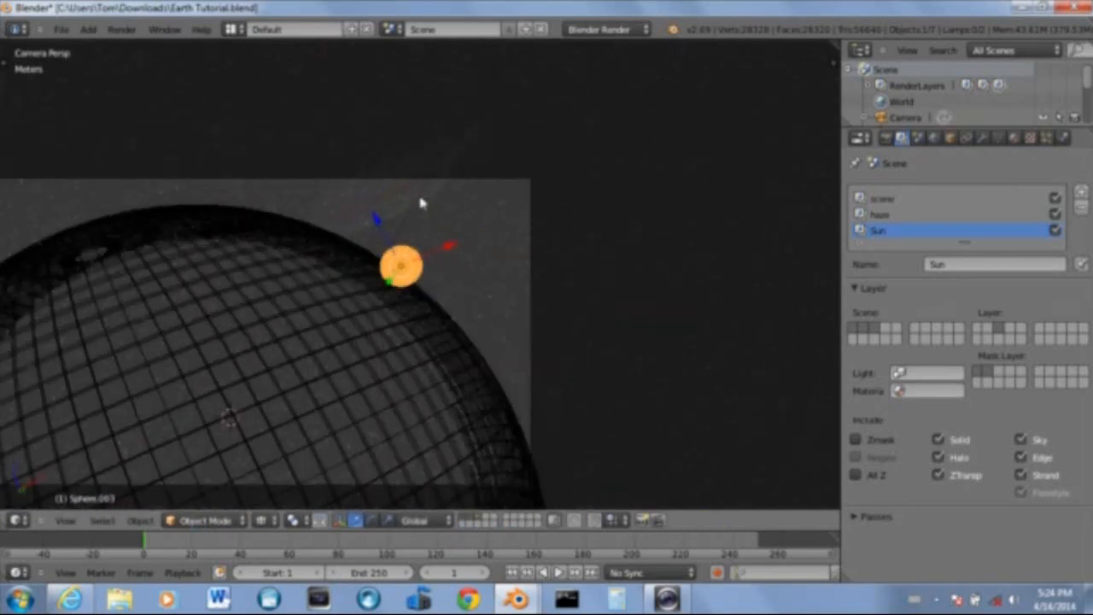
right_click(420, 204)
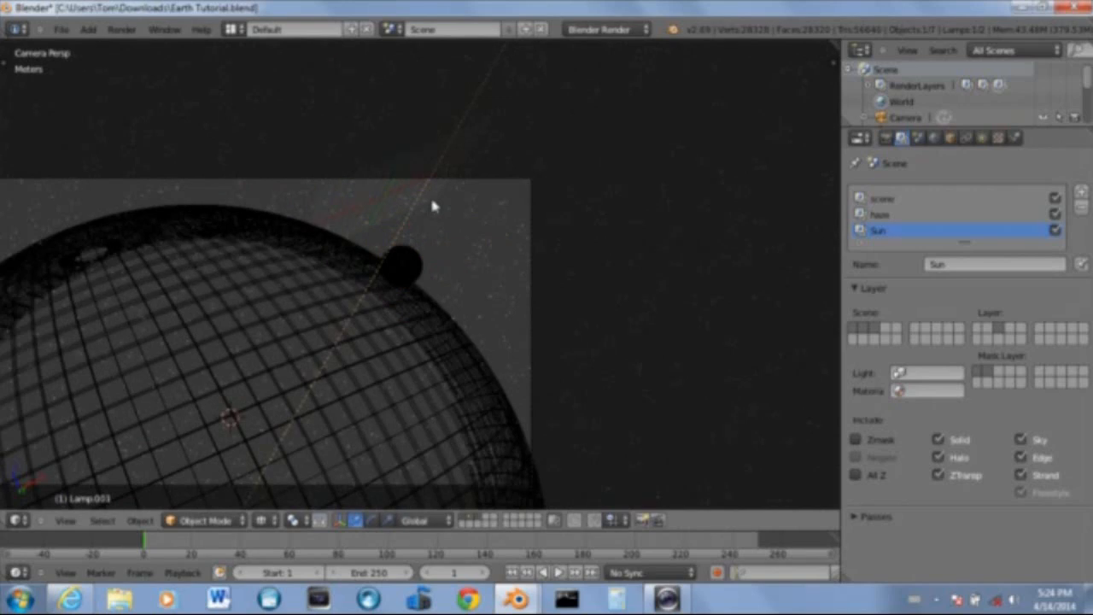
key(g)
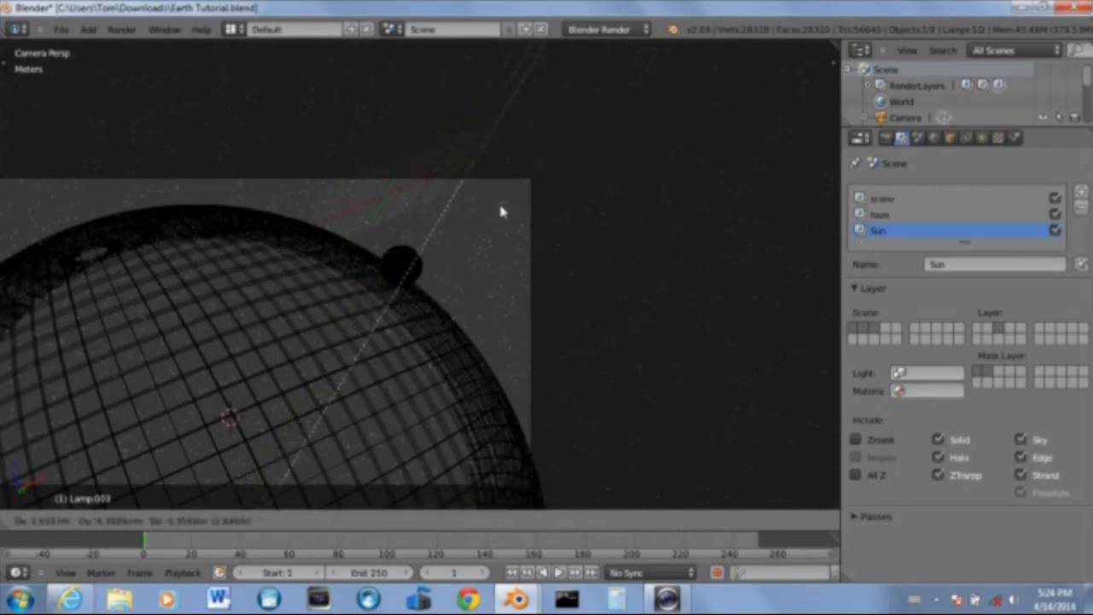
right_click(561, 219)
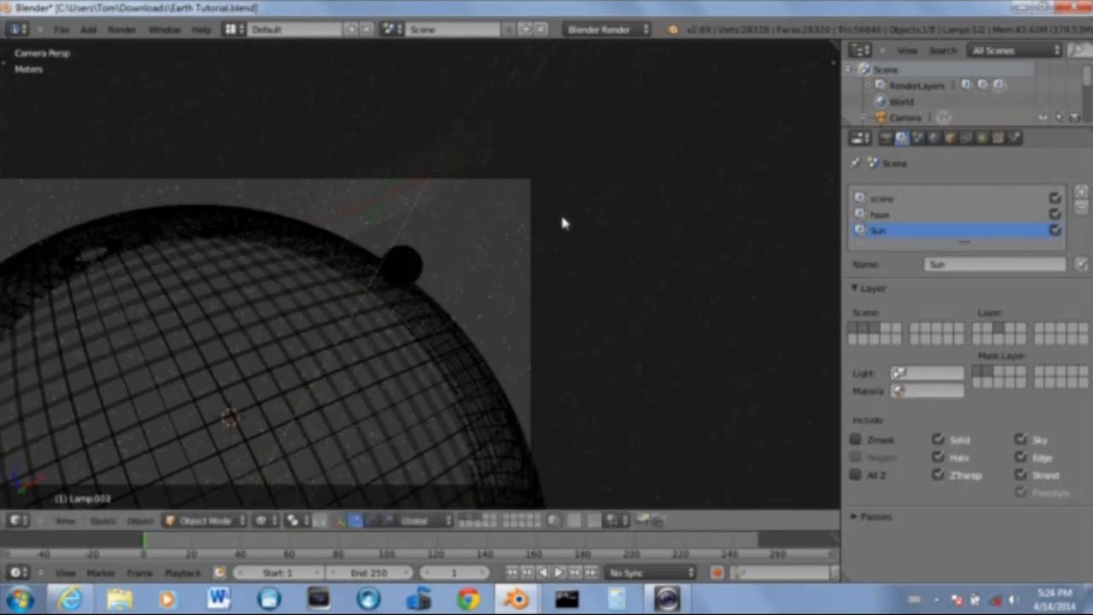
key(m)
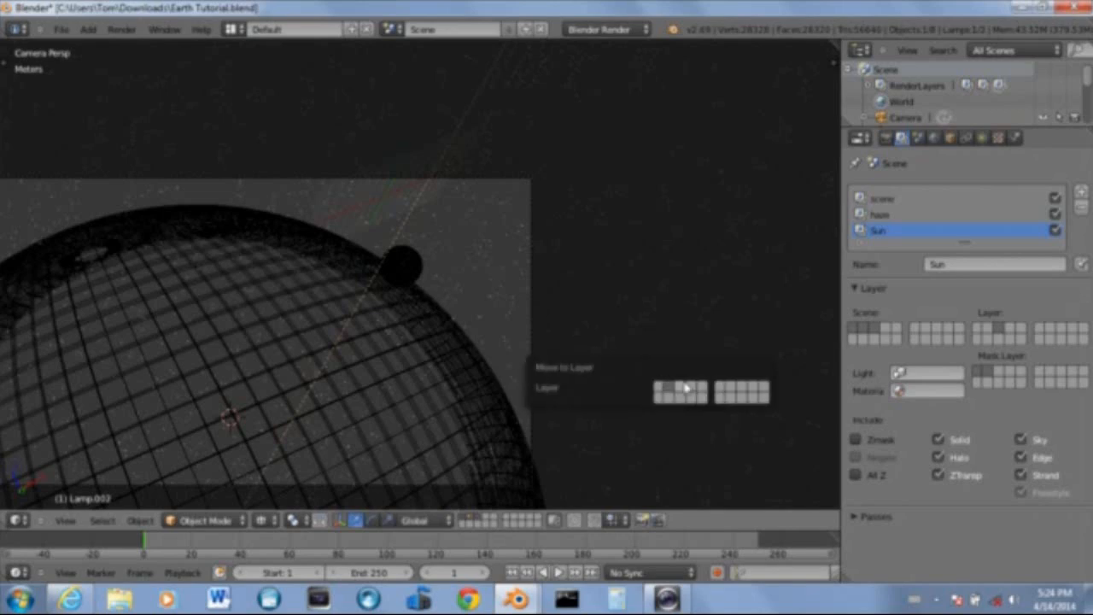
click(684, 389)
Check the contents of the first, second and third layers by displaying them individually
click(469, 519)
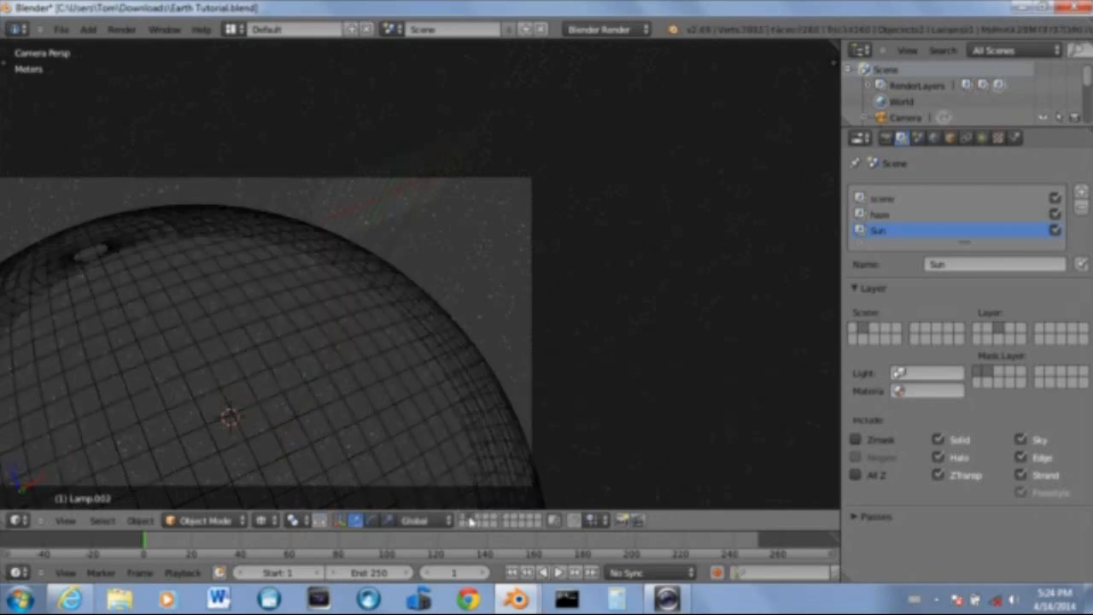
click(477, 521)
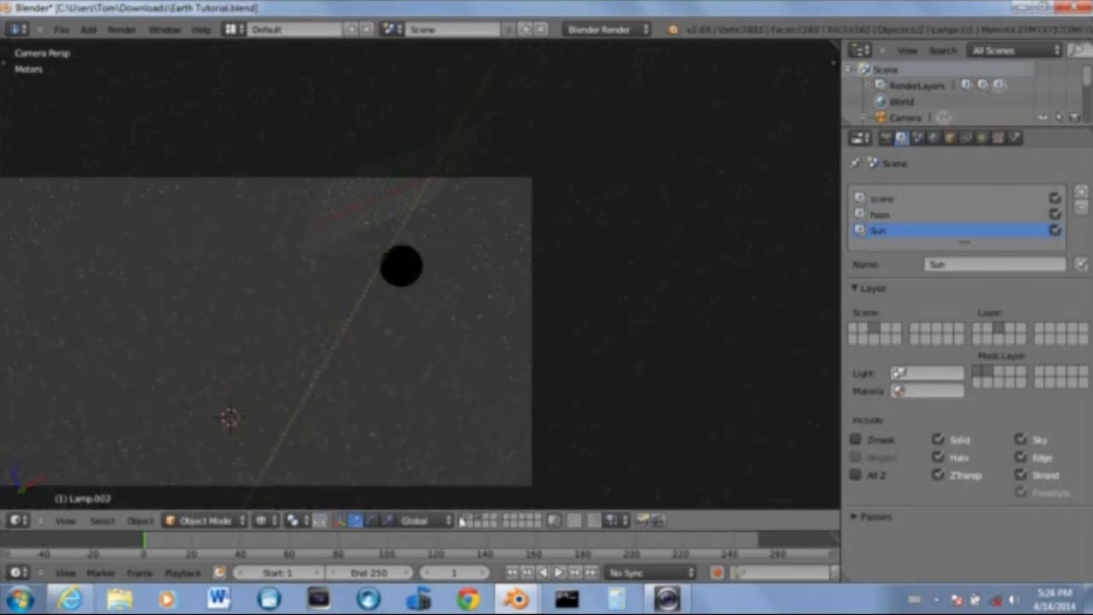
shift+click(468, 519)
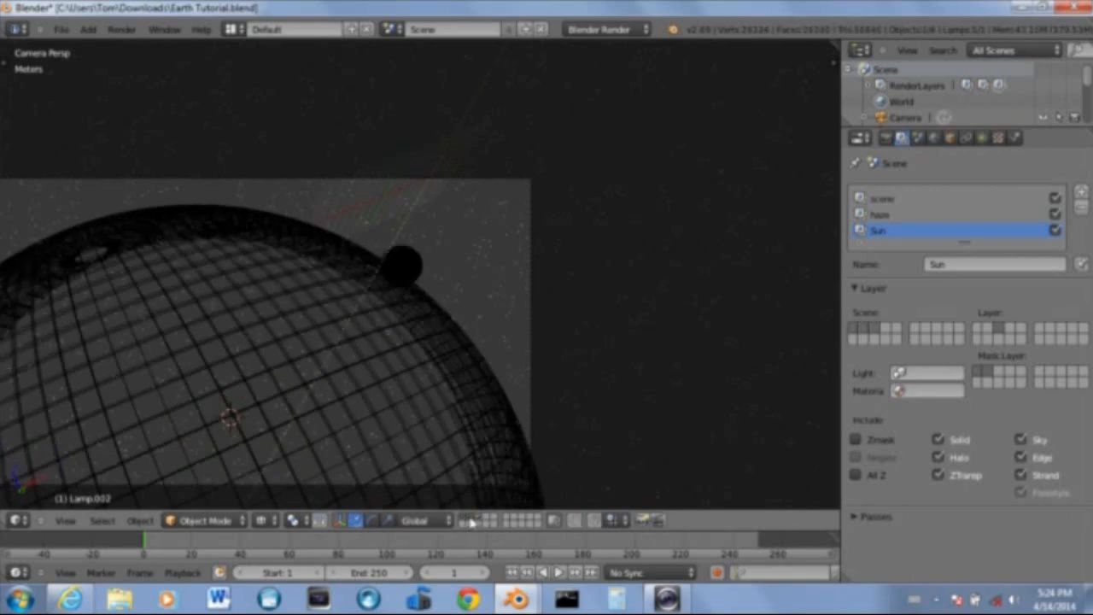
scroll(367, 264, up, 4)
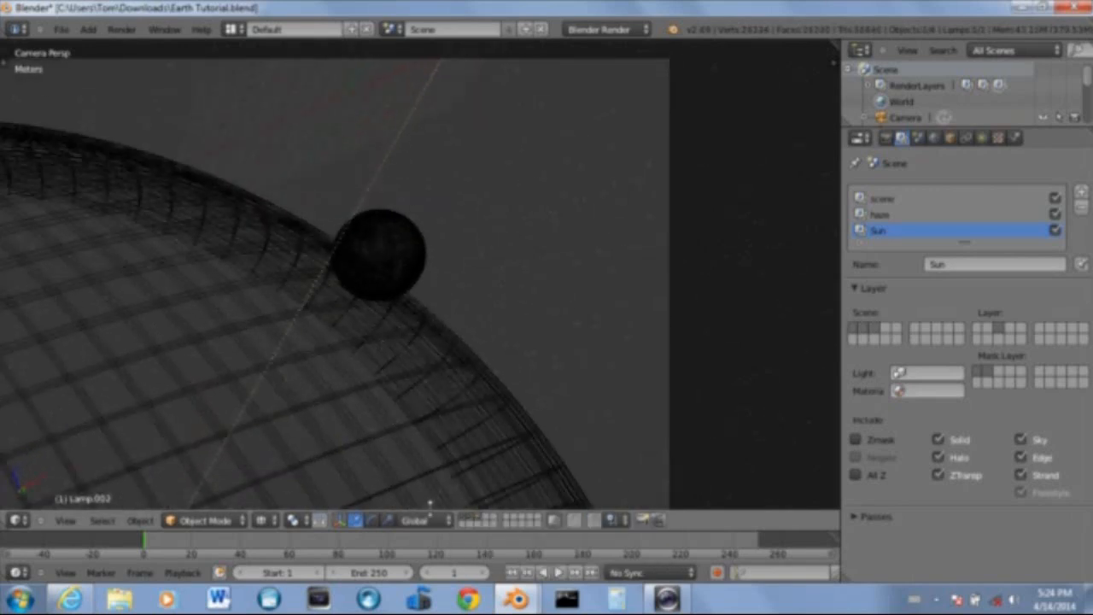
click(465, 520)
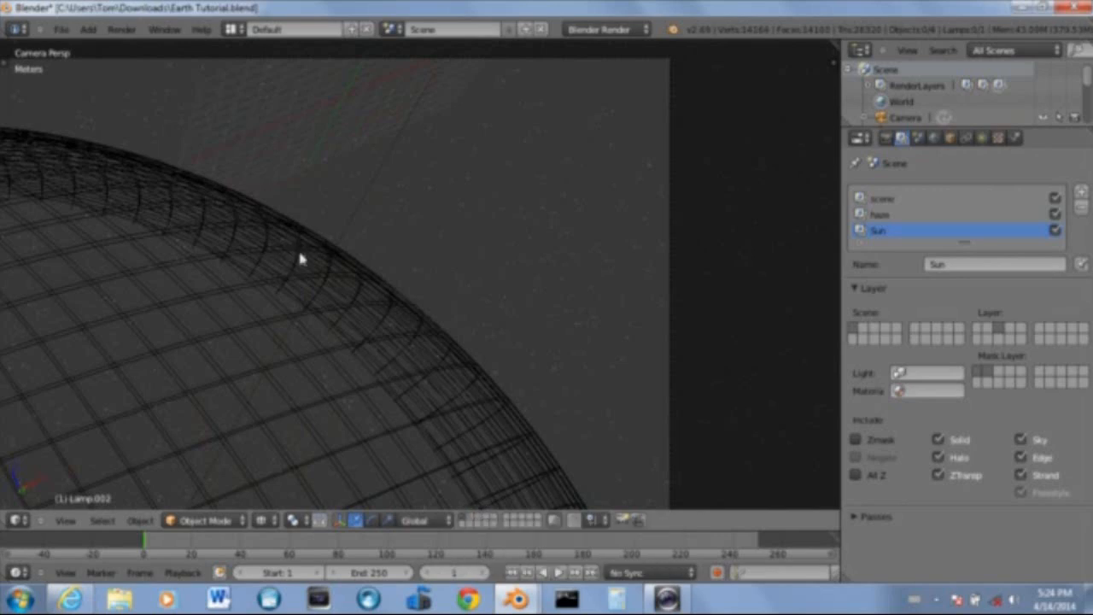
Review the render result and the composited Earth in the node editor, and return to the 3D view
click(18, 520)
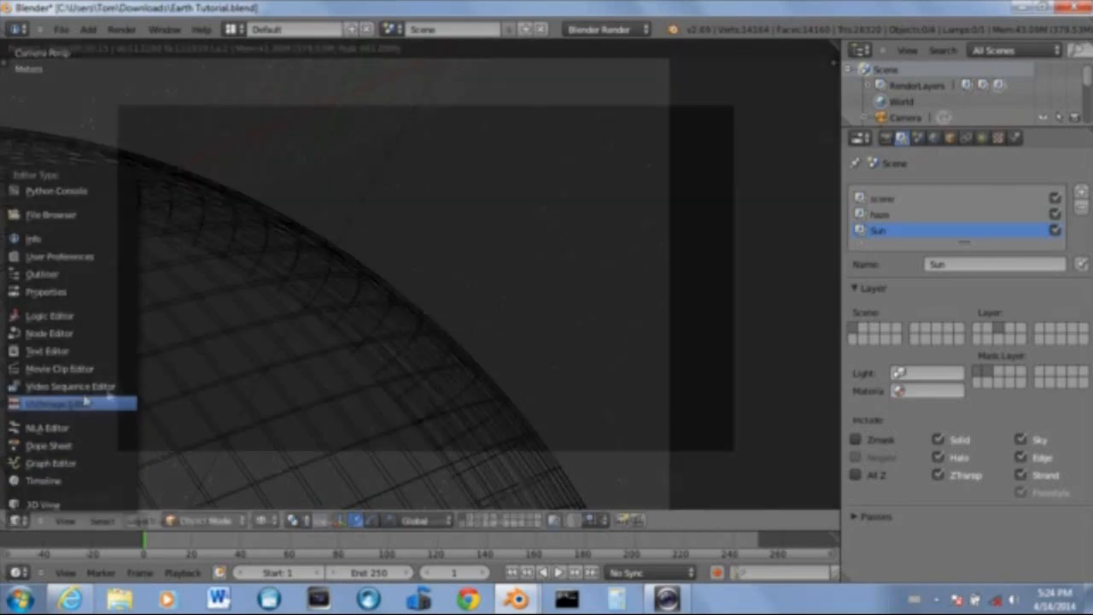
click(85, 401)
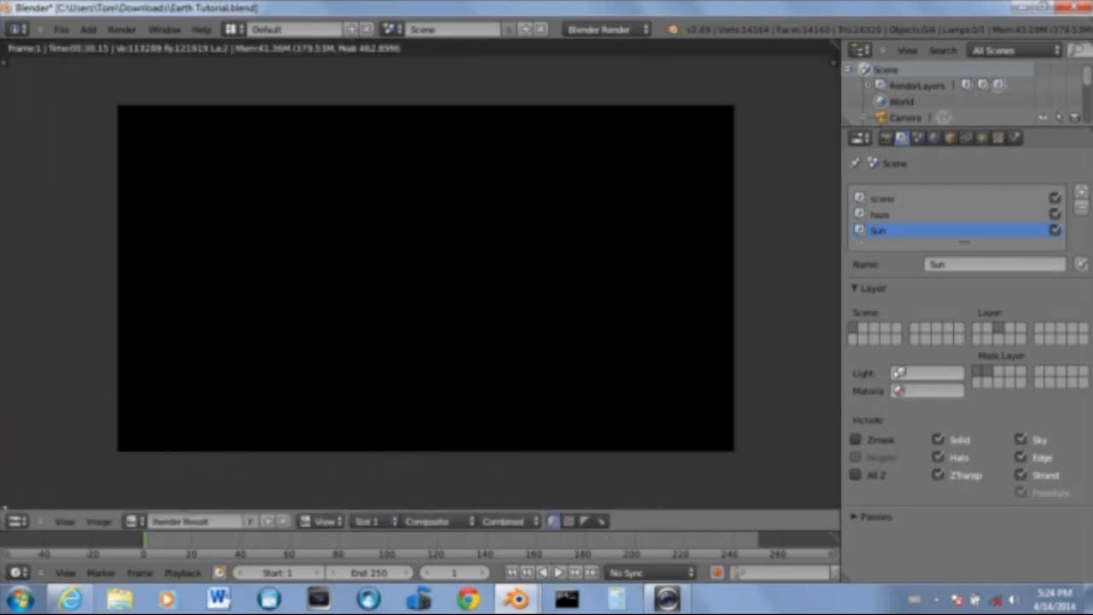
click(17, 520)
click(51, 333)
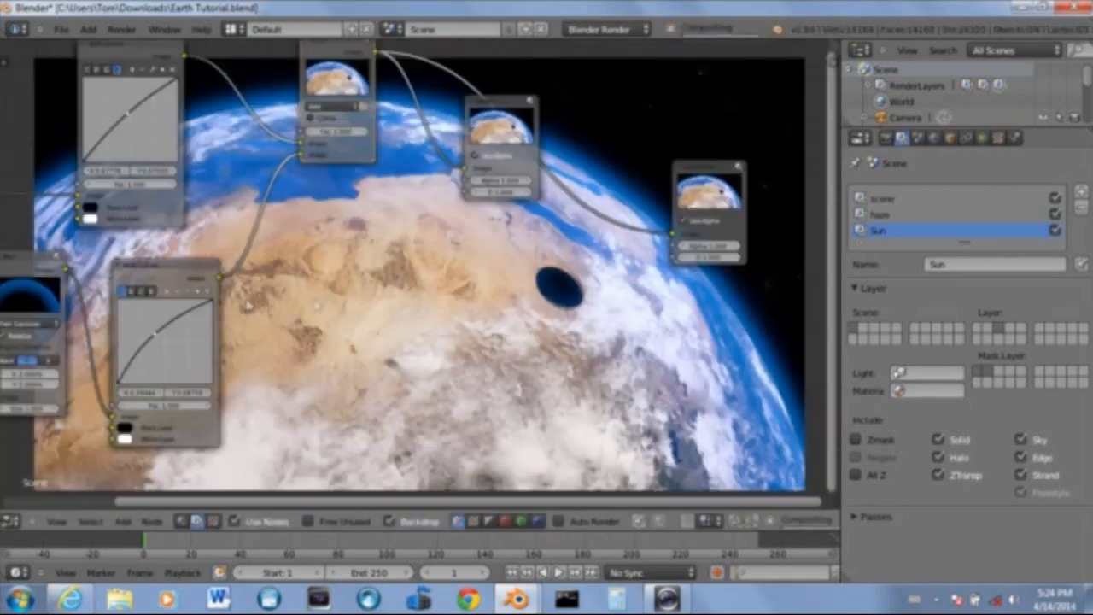
scroll(489, 324, up, 1)
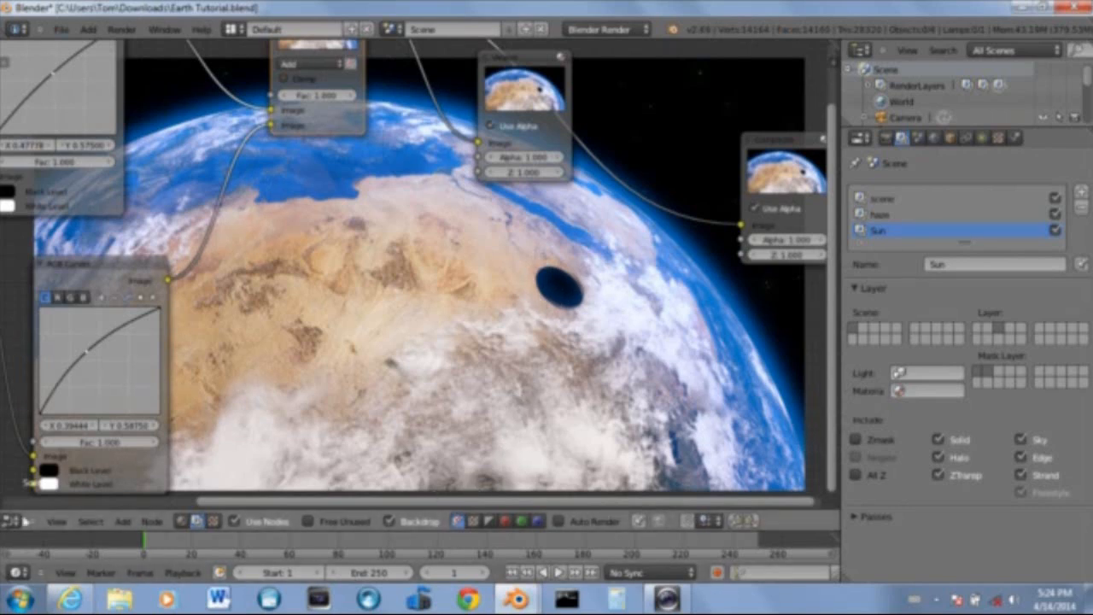
click(12, 521)
click(49, 506)
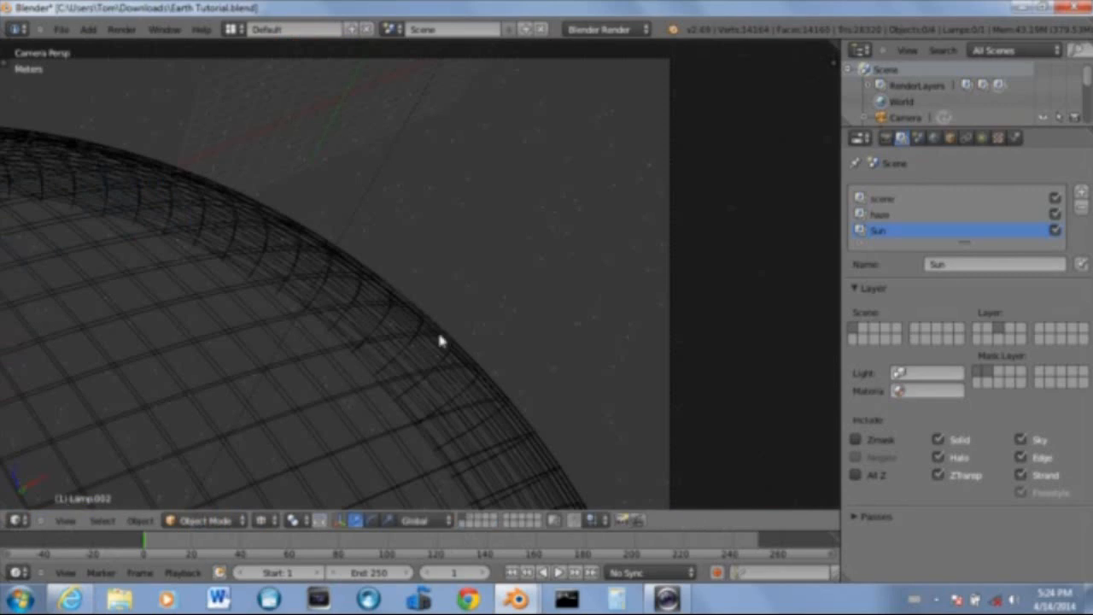
Select the Earth's main sun lamp and set its shadow option to No Shadow
right_click(367, 195)
scroll(615, 182, down, 2)
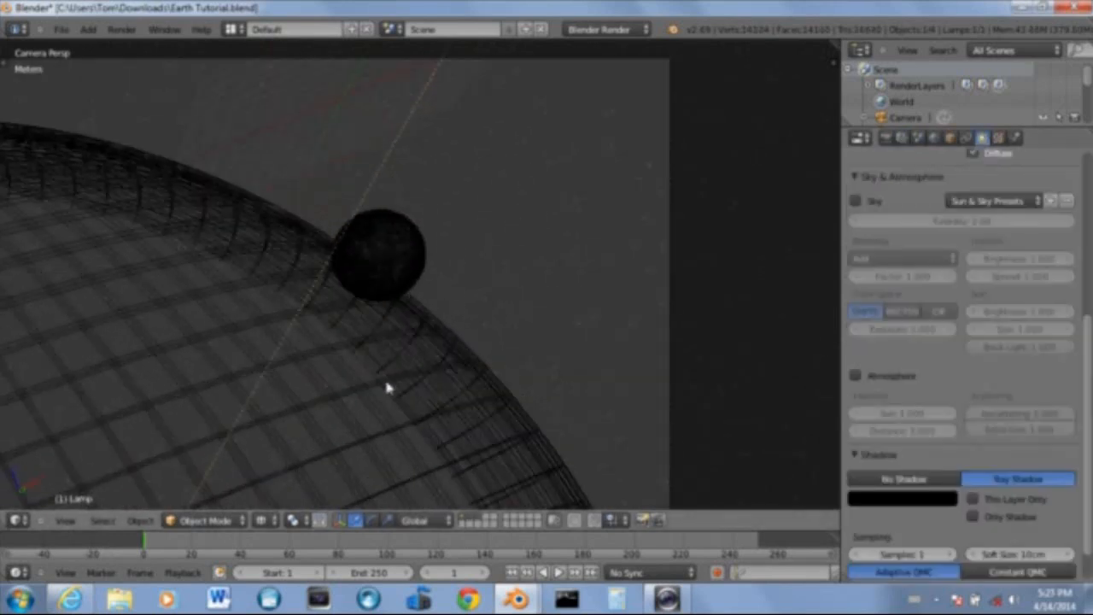
scroll(407, 371, down, 2)
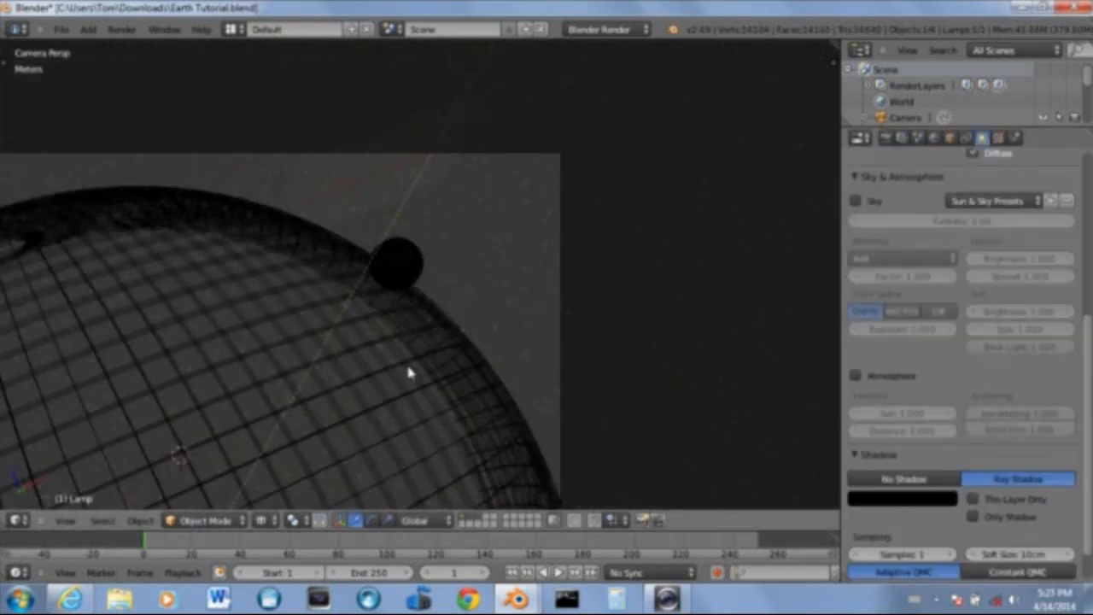
click(899, 480)
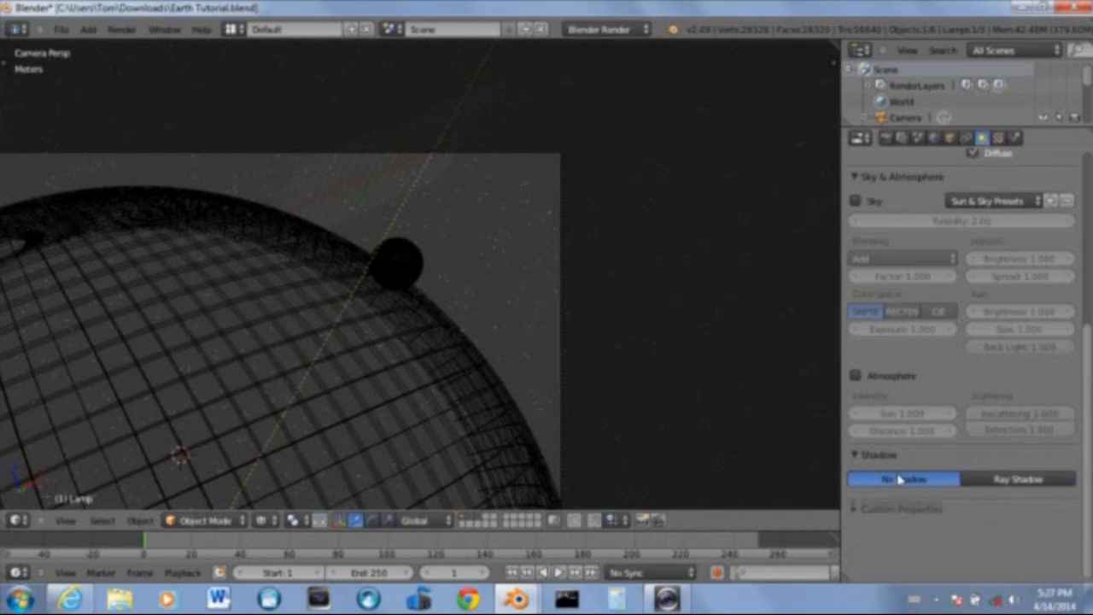
Display the first three layers together in the 3D view and render the image
click(470, 524)
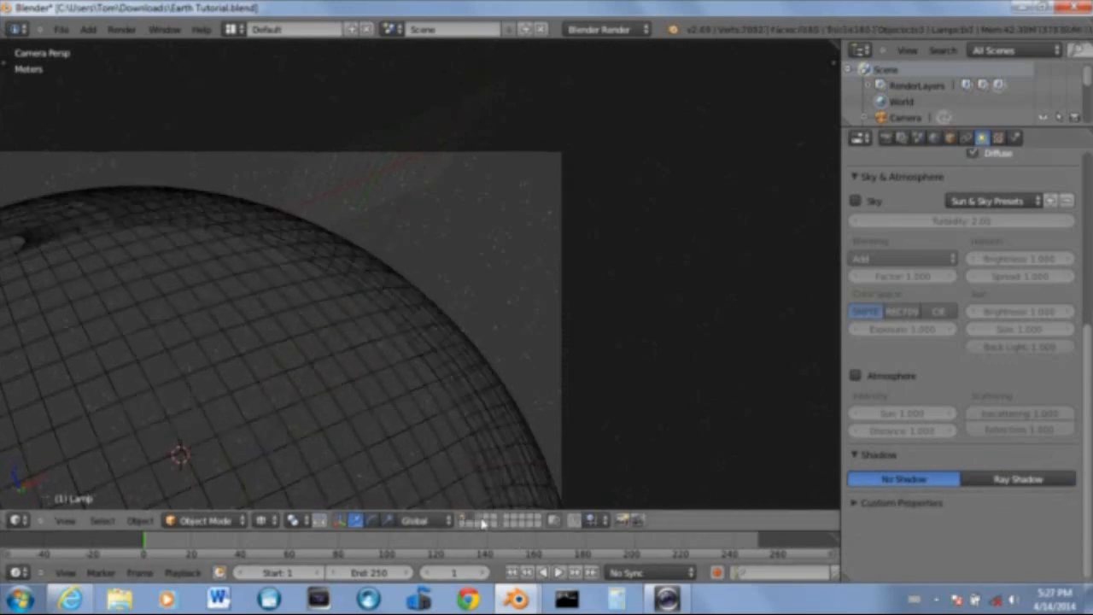
click(462, 521)
shift+click(468, 522)
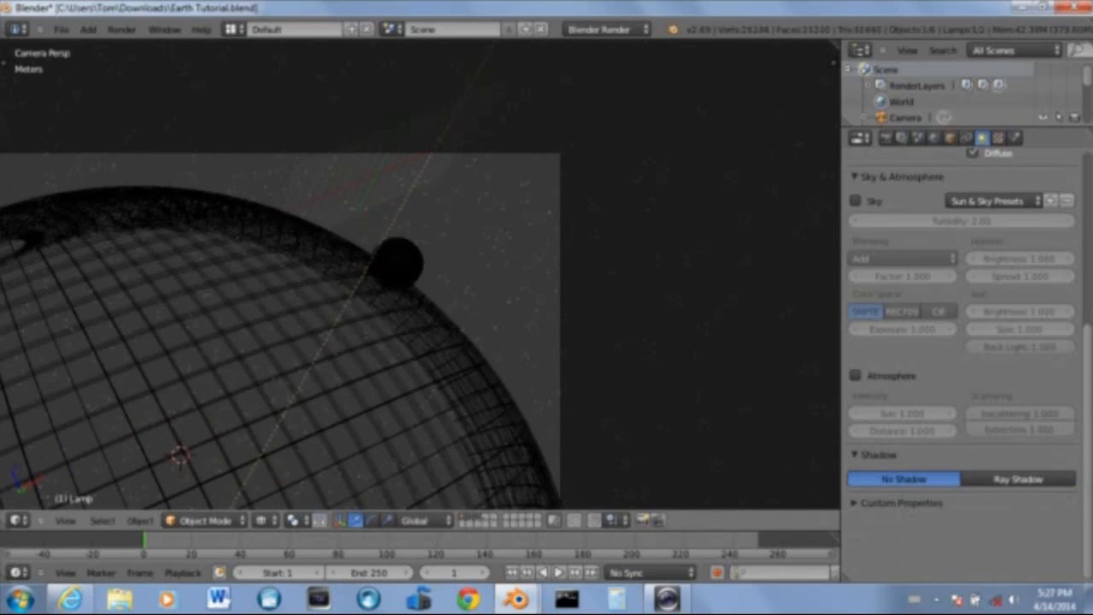
key(F12)
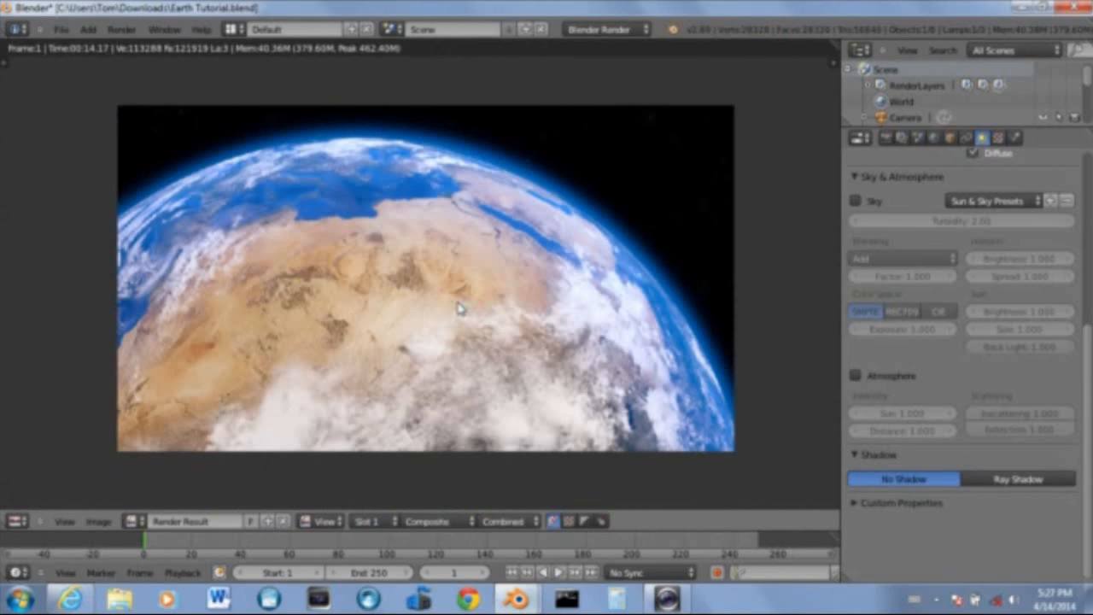
In the node editor, duplicate the haze Render Layers node, place the copy below it and set its layer to Sun
click(16, 523)
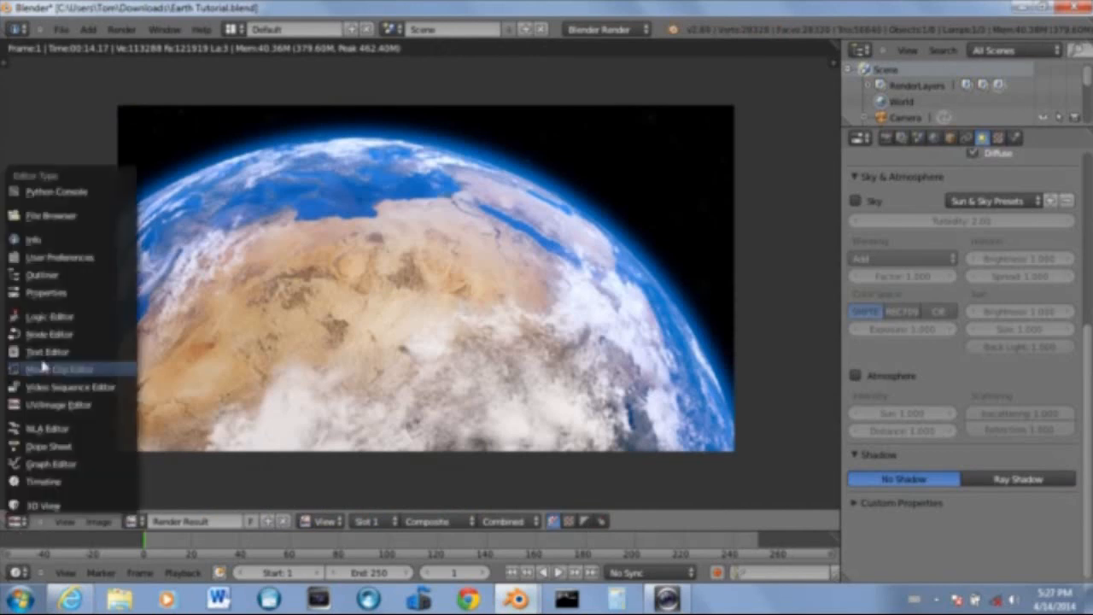
click(50, 334)
scroll(340, 169, down, 3)
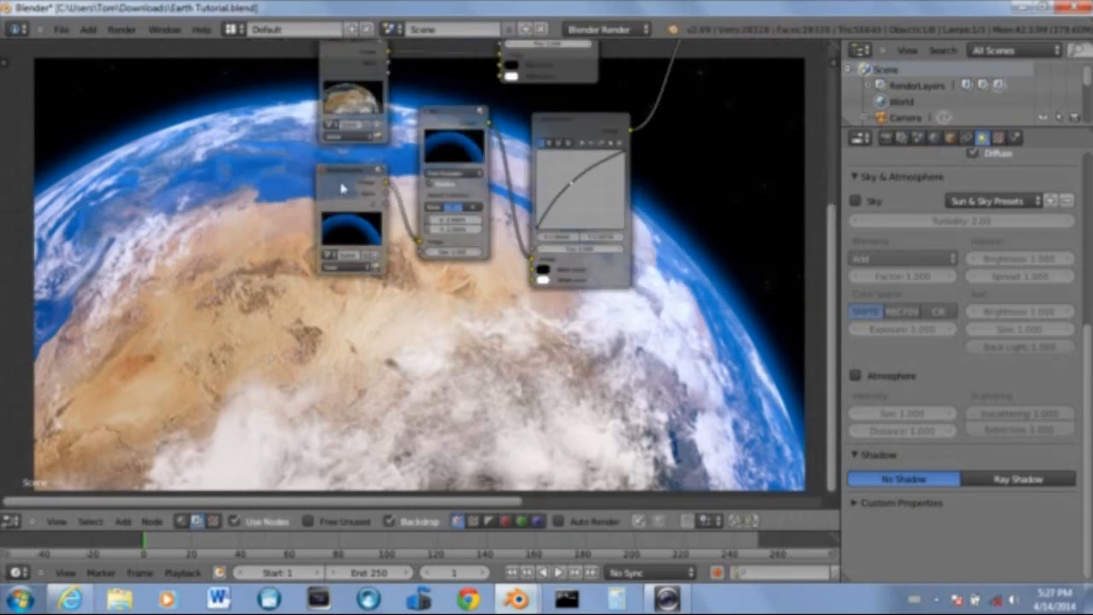
key(shift+d)
click(347, 326)
scroll(391, 364, up, 6)
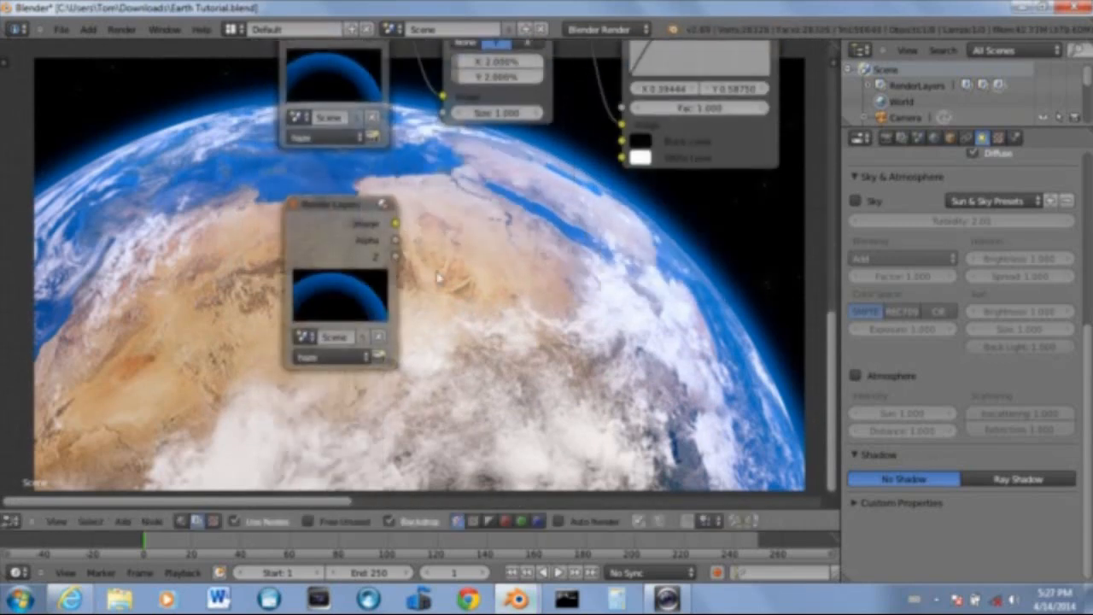
click(287, 296)
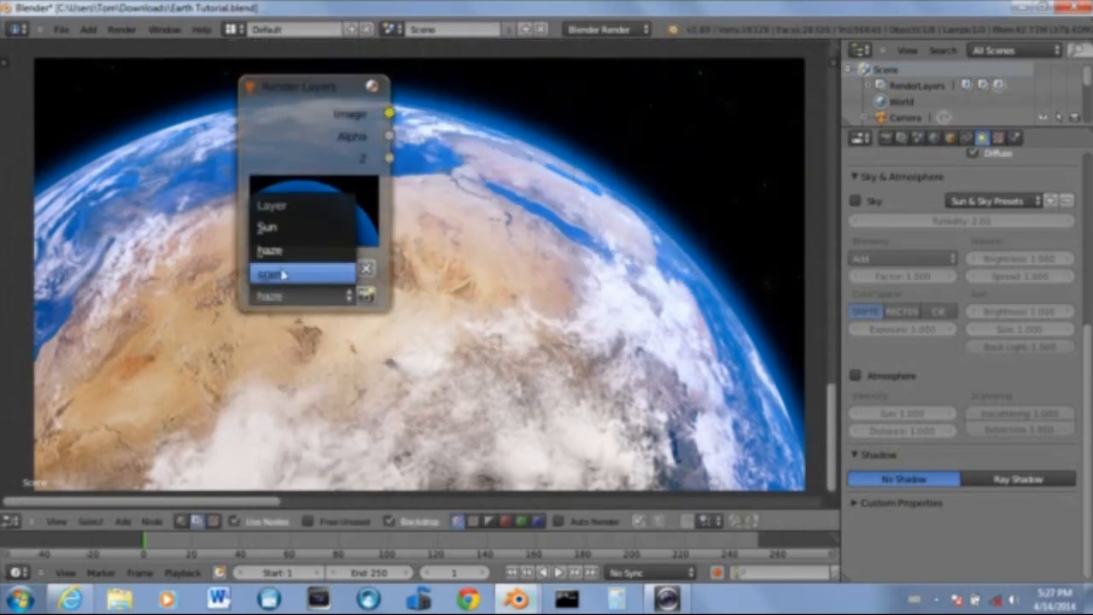
click(290, 227)
Add a Blur node and place it beside the Sun Render Layers node
scroll(466, 284, up, 2)
scroll(498, 279, down, 4)
middle_drag(581, 164, 381, 318)
scroll(381, 318, down, 2)
key(shift+a)
mouse_move(314, 346)
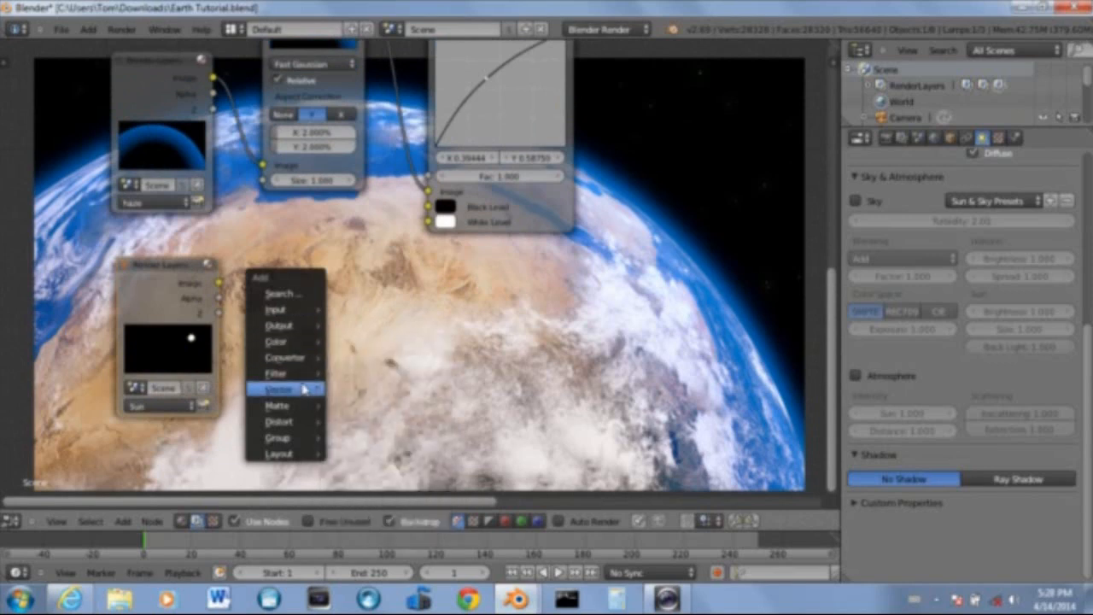
mouse_move(303, 382)
click(351, 181)
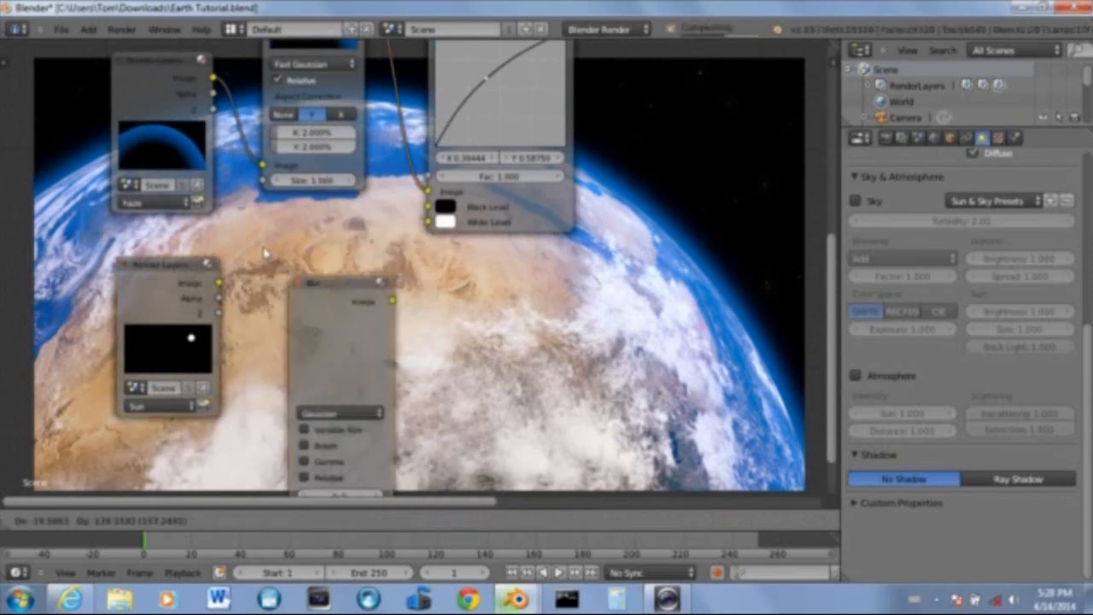
click(219, 283)
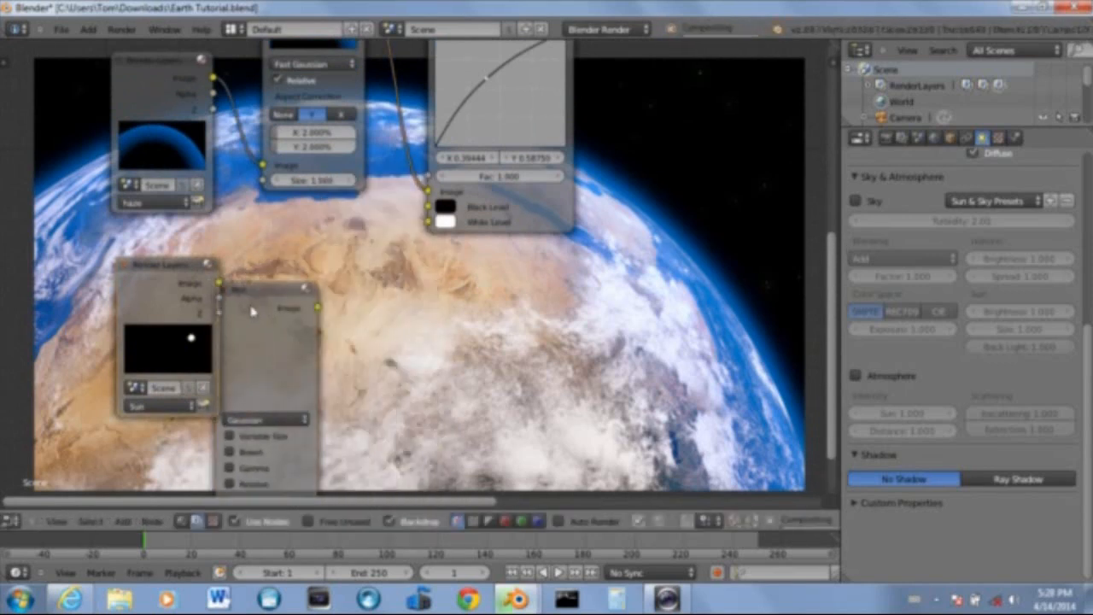
drag(253, 307, 334, 231)
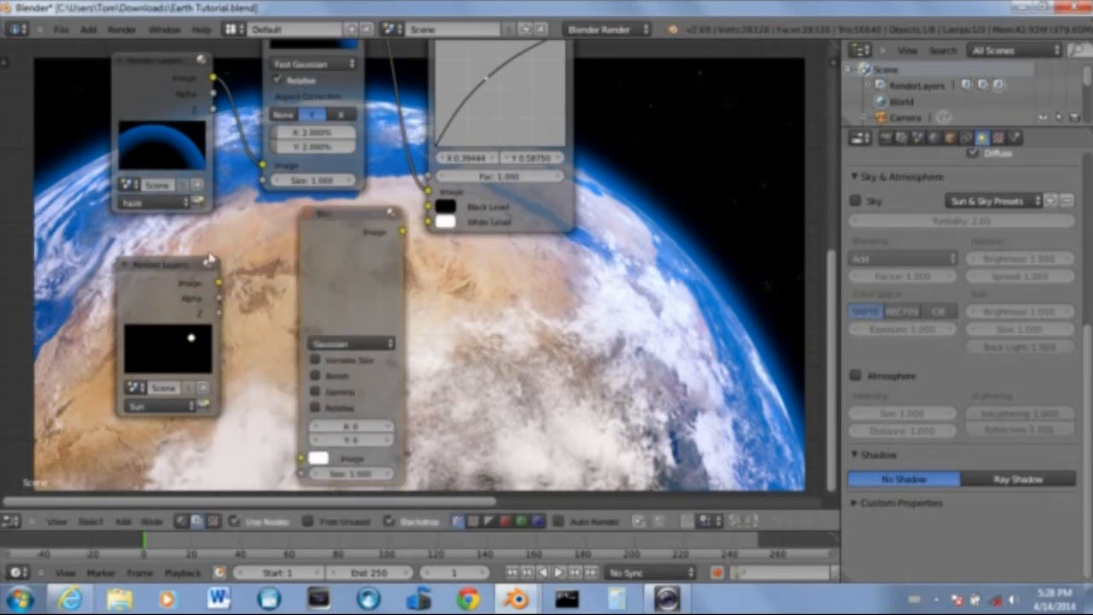
Connect the Sun render layer's image to the new Blur node and set the blur type to Fast Gaussian
drag(299, 458, 300, 458)
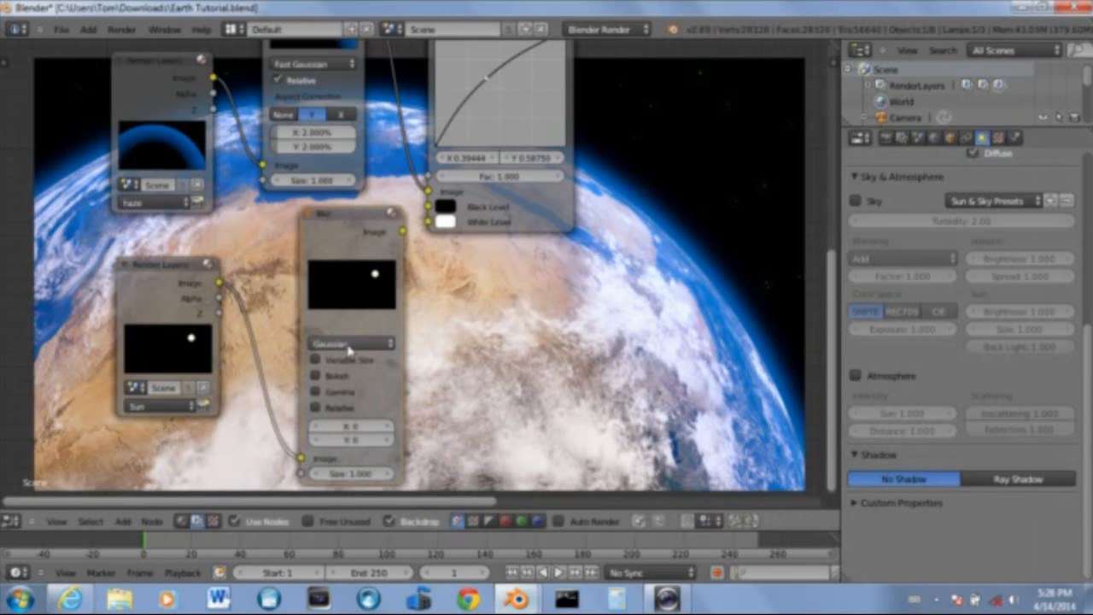
click(342, 344)
click(332, 248)
Make the Sun layer's blur relative and set its X and Y amounts to 5%
scroll(307, 290, up, 3)
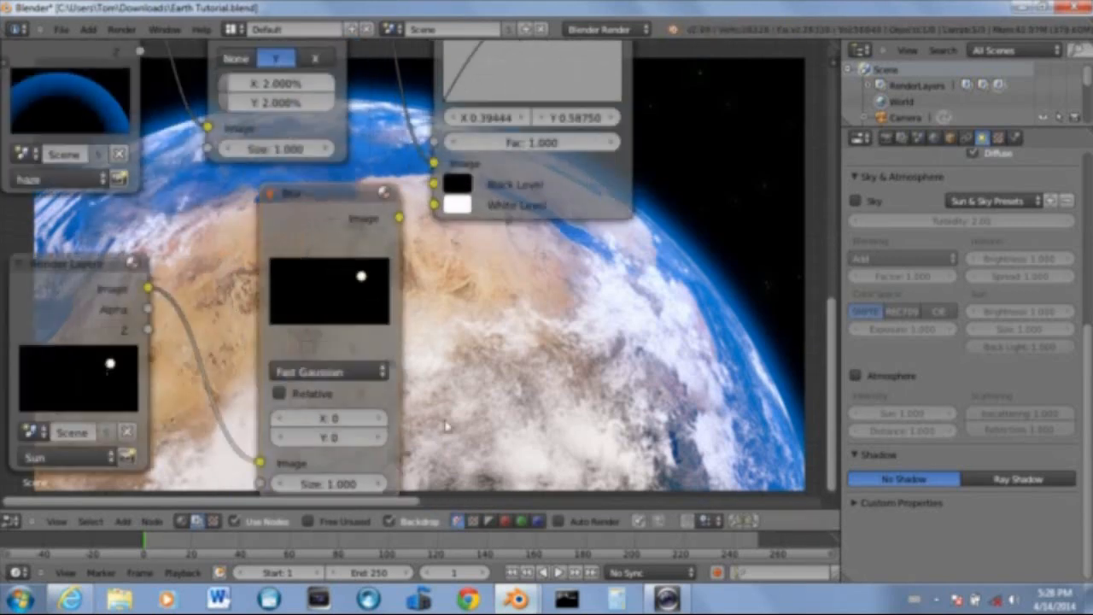
click(272, 306)
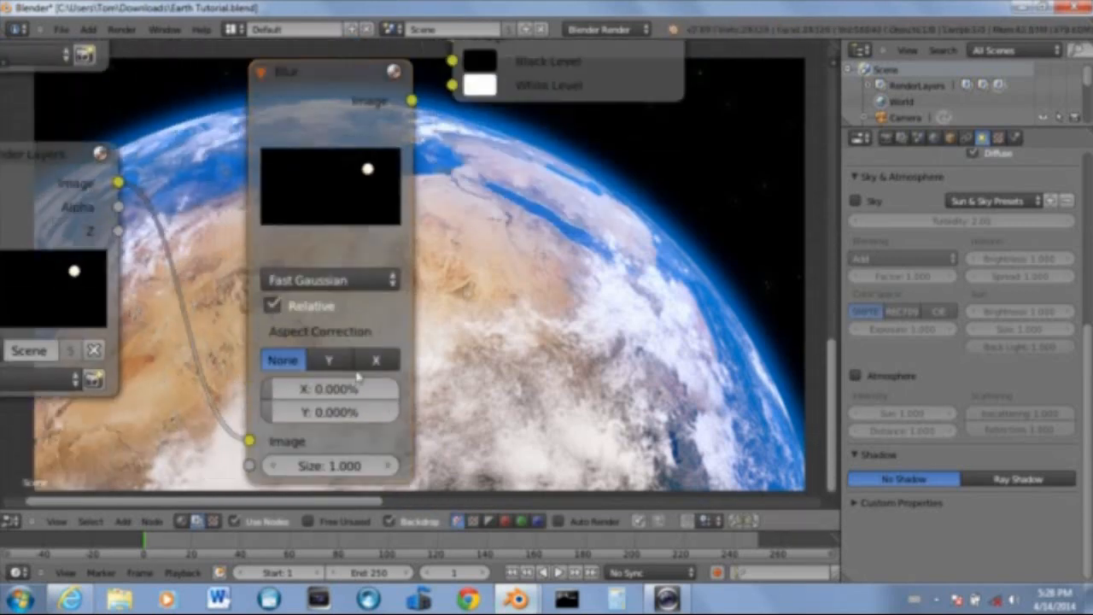
click(332, 388)
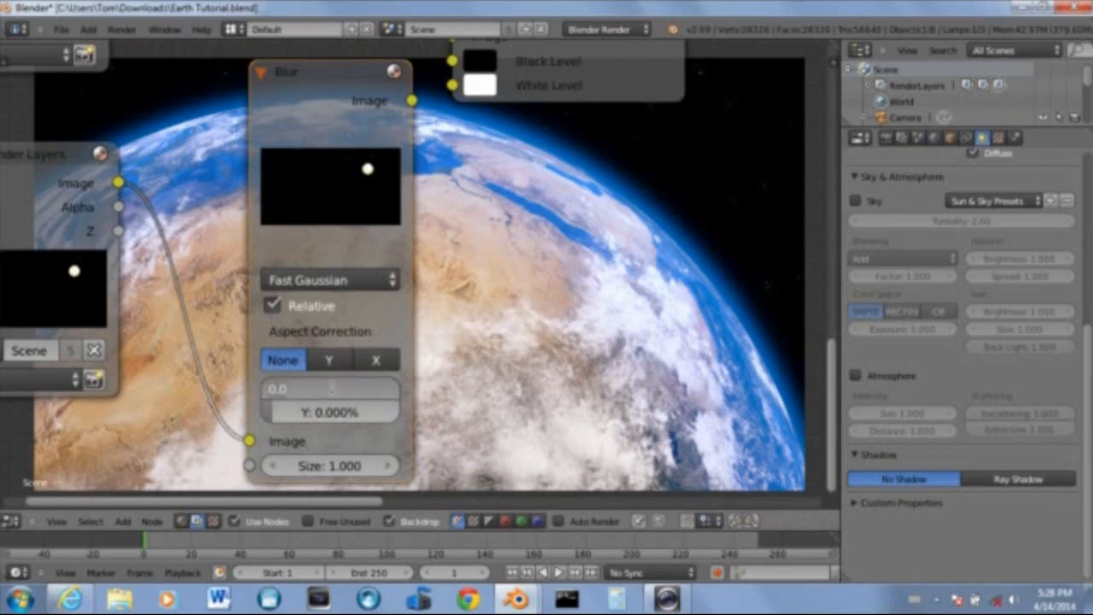
key(Return)
click(332, 412)
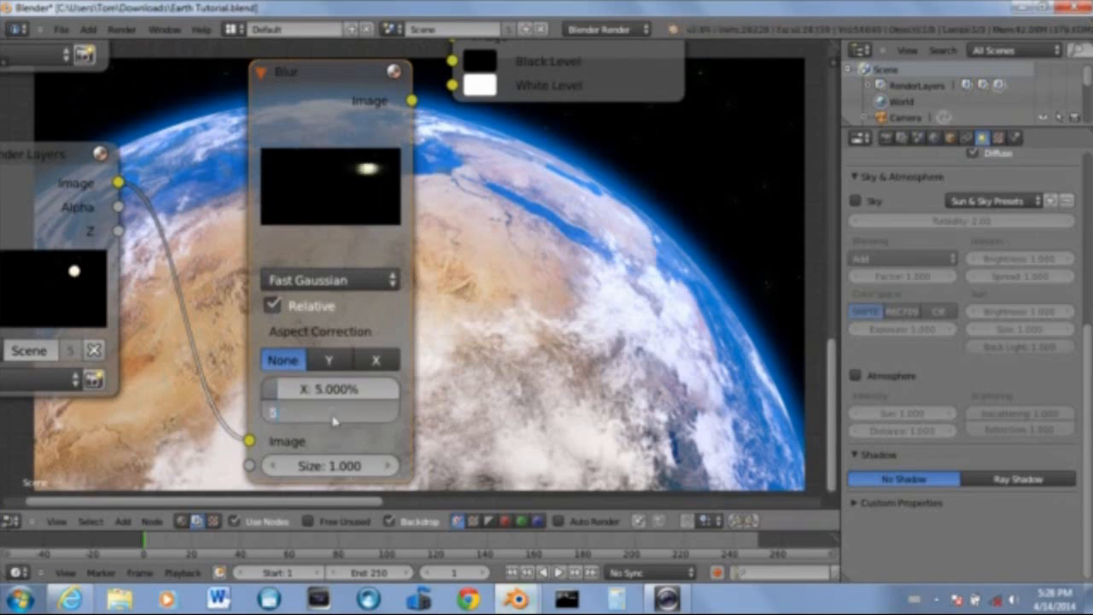
text(5)
key(Return)
Add an RGB Curves node next to the Sun layer's Blur node and feed the blurred image into it
scroll(467, 349, down, 3)
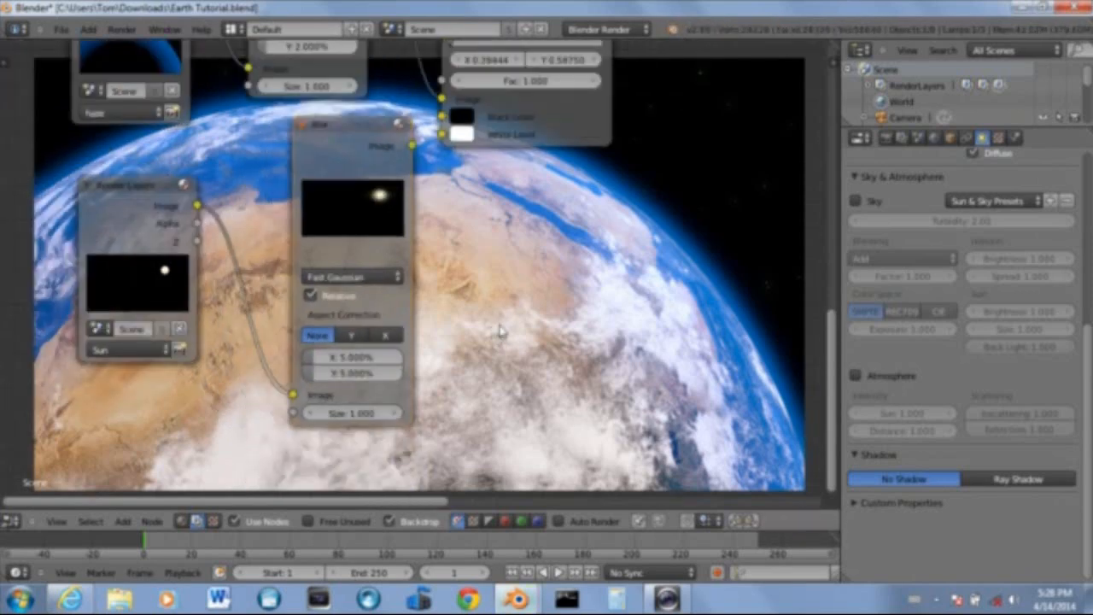
drag(231, 247, 213, 263)
scroll(213, 263, down, 2)
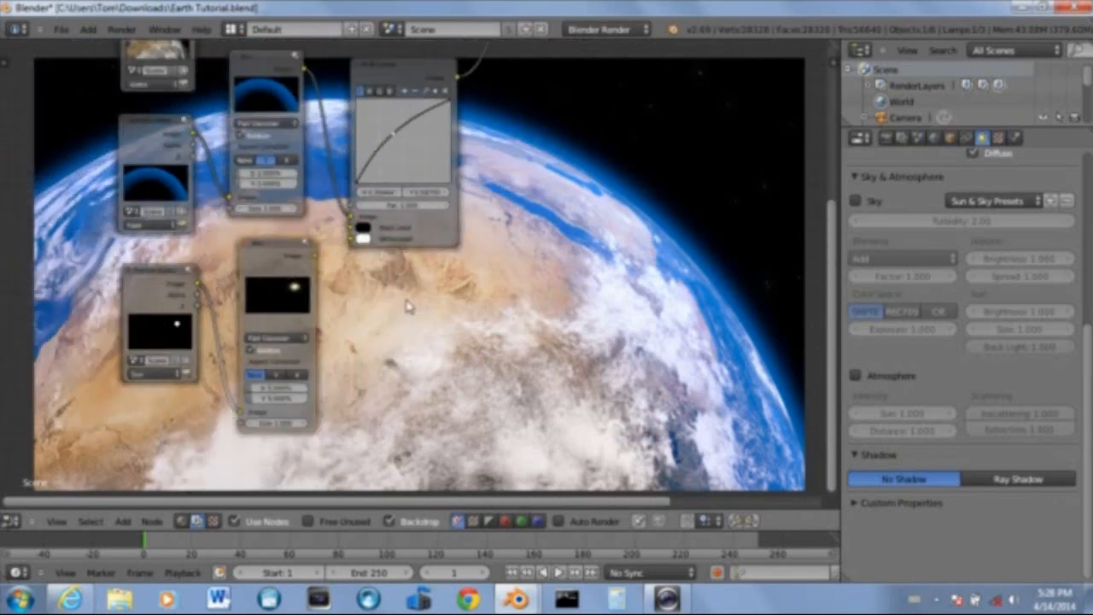
key(shift+a)
mouse_move(393, 268)
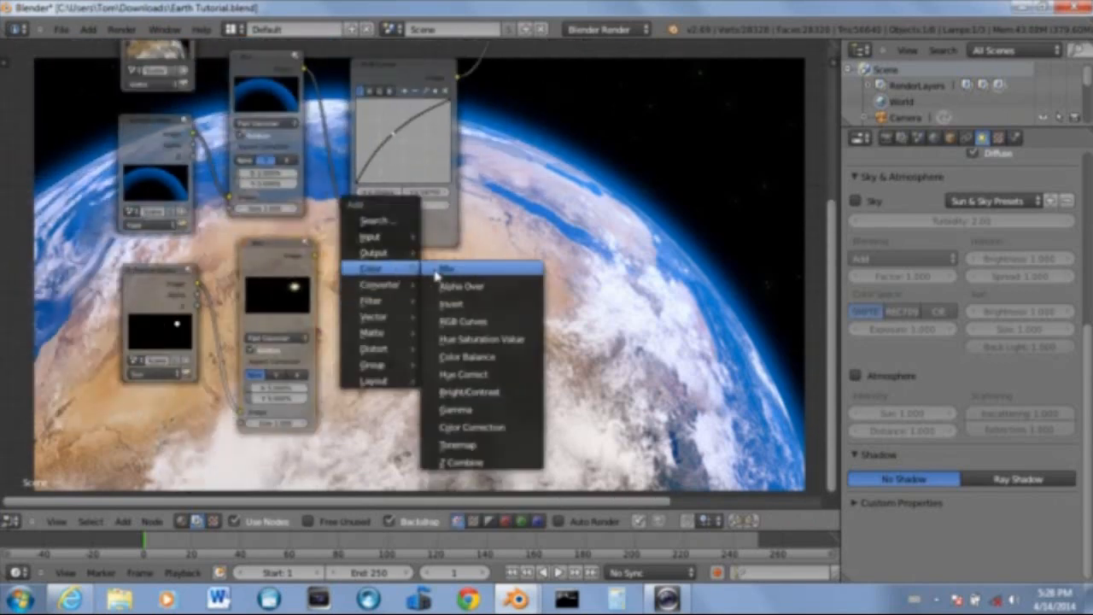
click(458, 329)
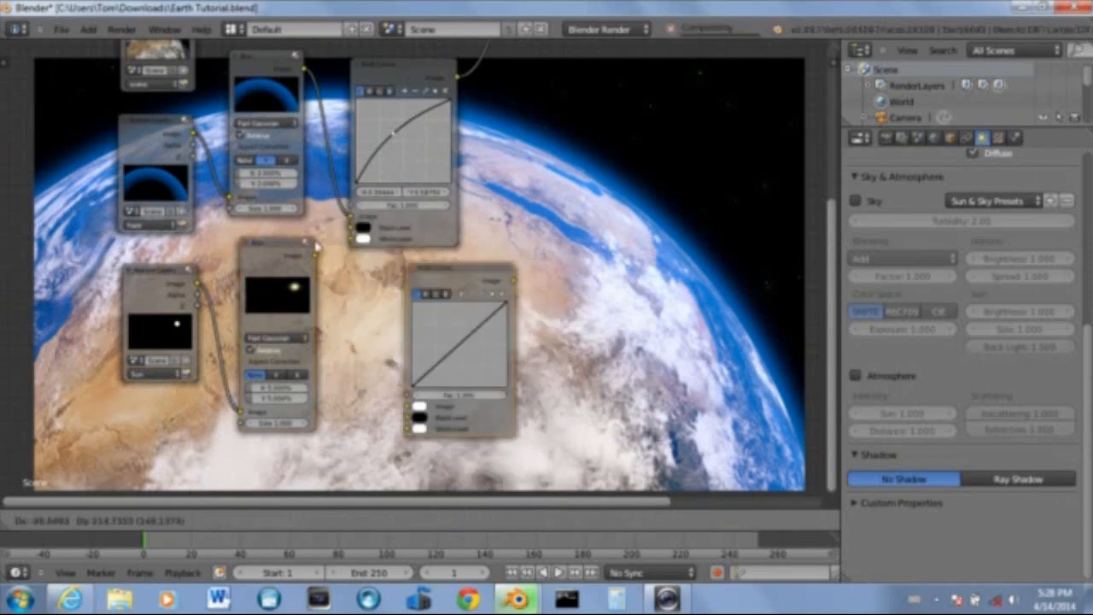
click(316, 246)
key(g)
click(348, 266)
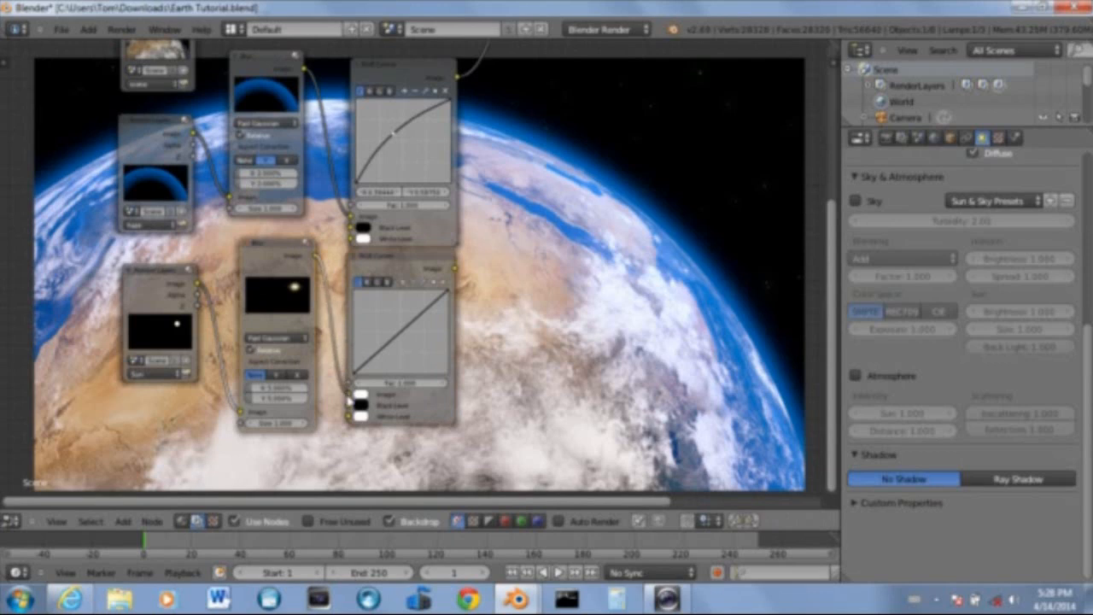
Detach the Viewer node from the Earth mix, move it near the Sun's RGB Curves node and connect the curves' output to it
scroll(349, 397, up, 4)
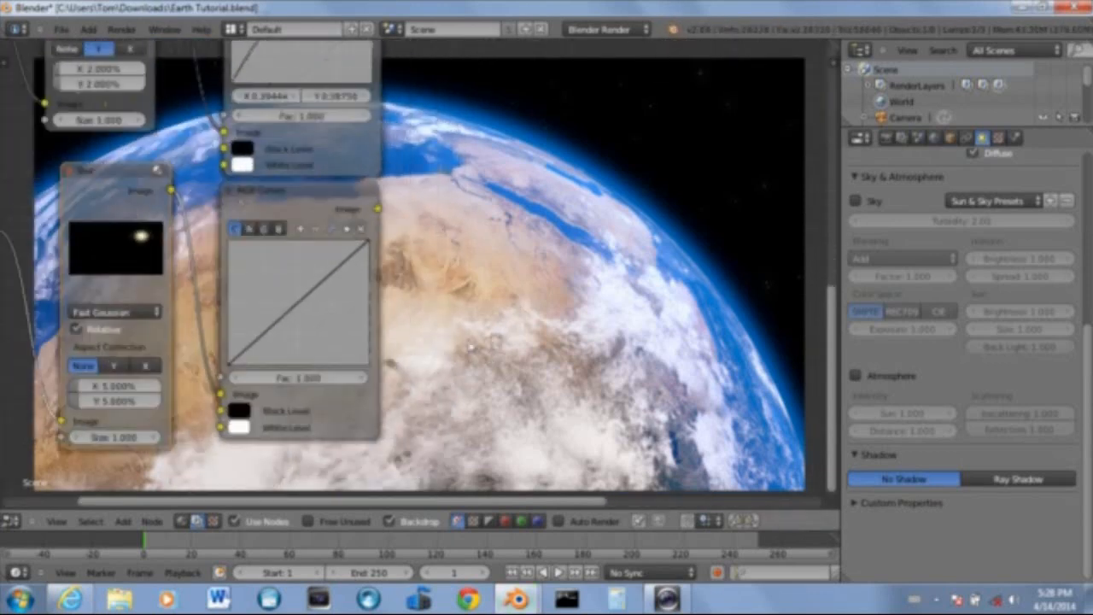
key(Home)
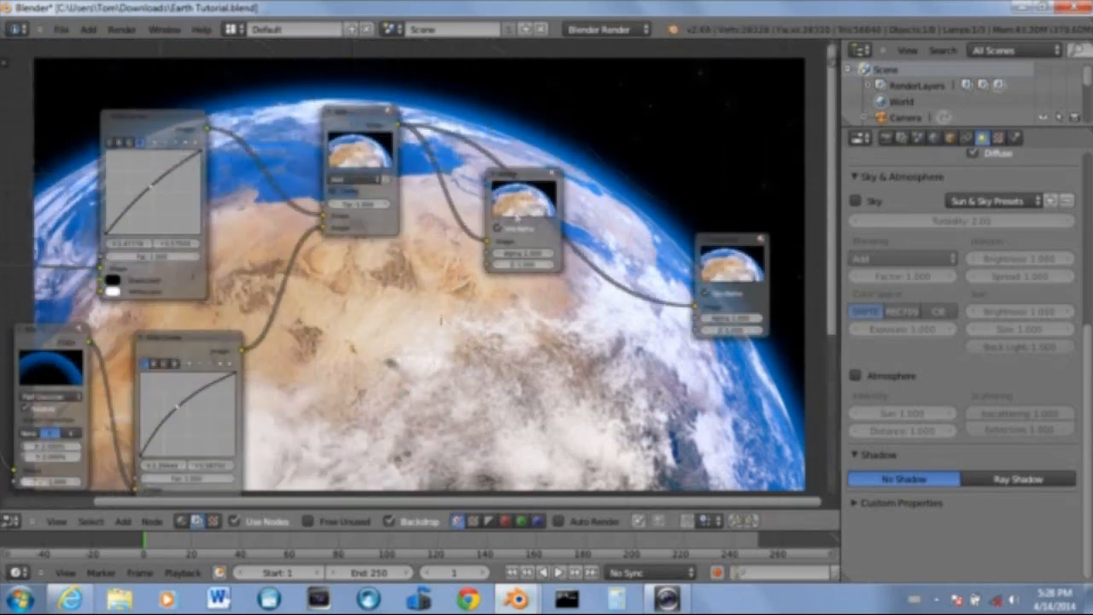
drag(485, 244, 432, 243)
drag(500, 220, 321, 432)
middle_drag(295, 371, 383, 65)
scroll(351, 333, up, 4)
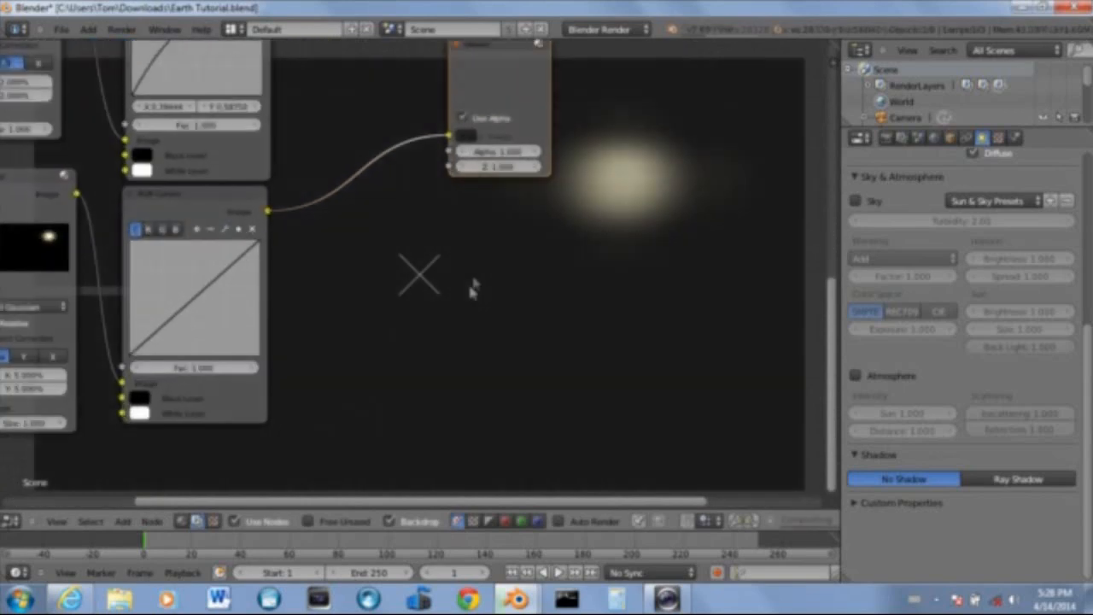
Switch to the Blender window with New Earth.blend and show its node editor in place of the 3D view
scroll(450, 278, down, 4)
middle_drag(448, 309, 604, 217)
scroll(409, 405, up, 7)
middle_drag(428, 392, 639, 323)
scroll(363, 408, up, 5)
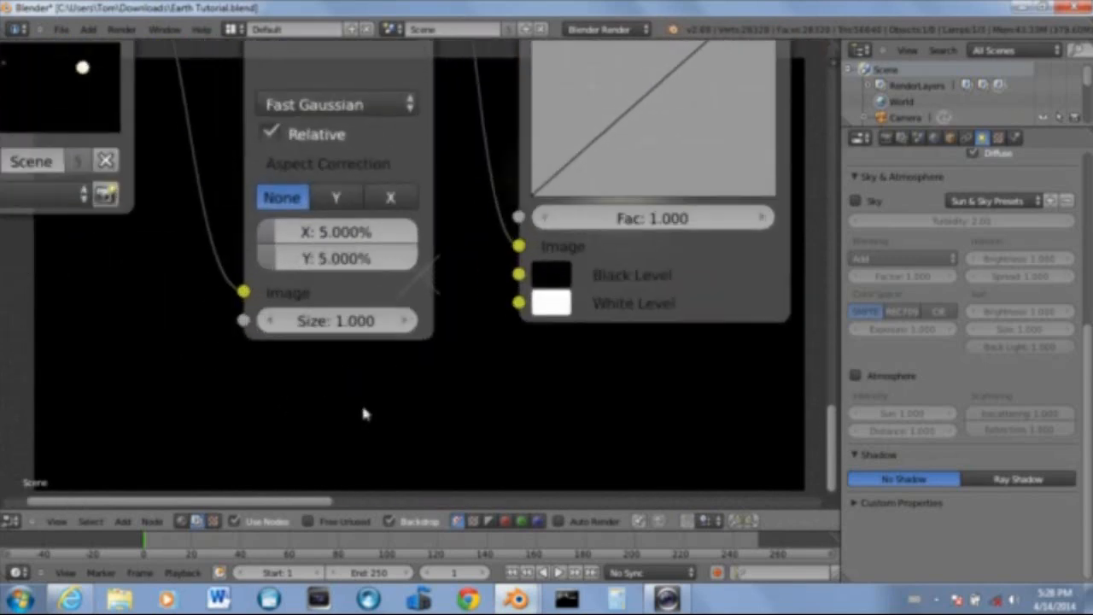
scroll(363, 414, up, 2)
mouse_move(536, 603)
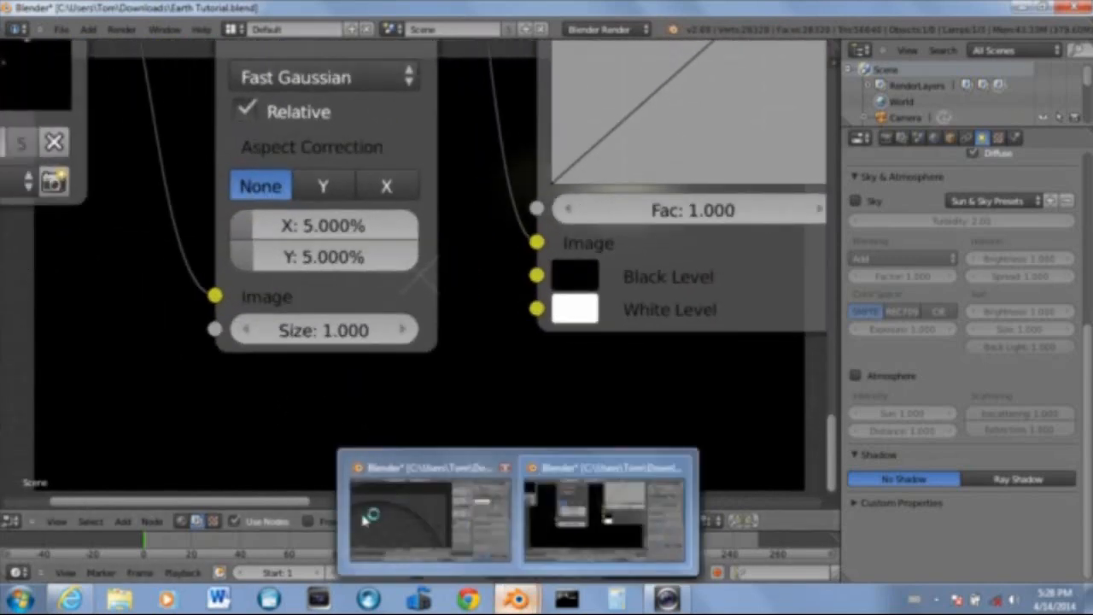
click(610, 522)
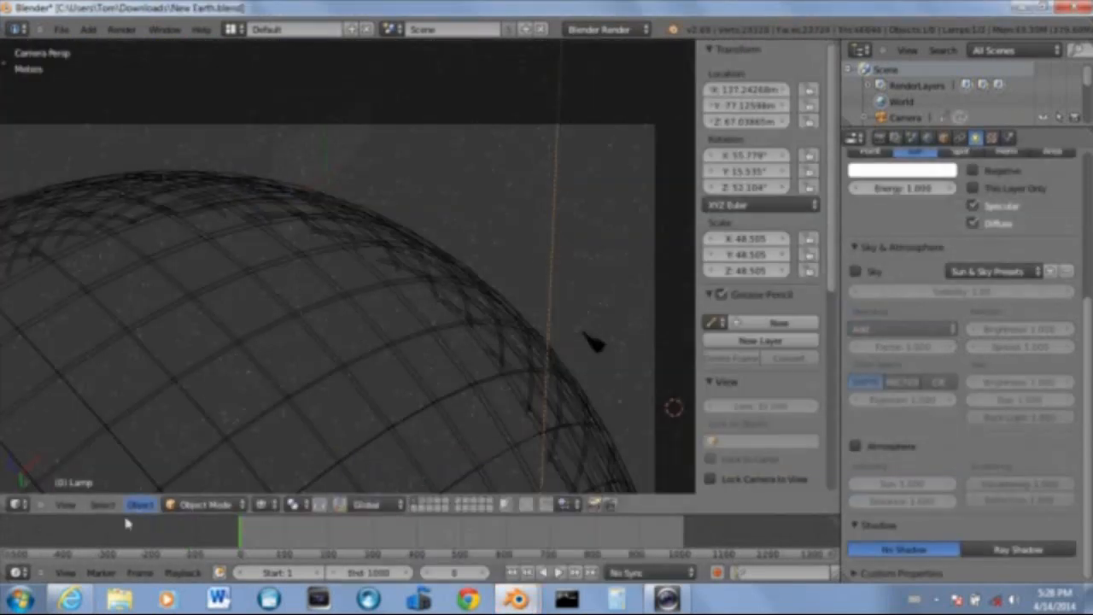
scroll(446, 261, down, 5)
scroll(447, 262, up, 5)
click(19, 504)
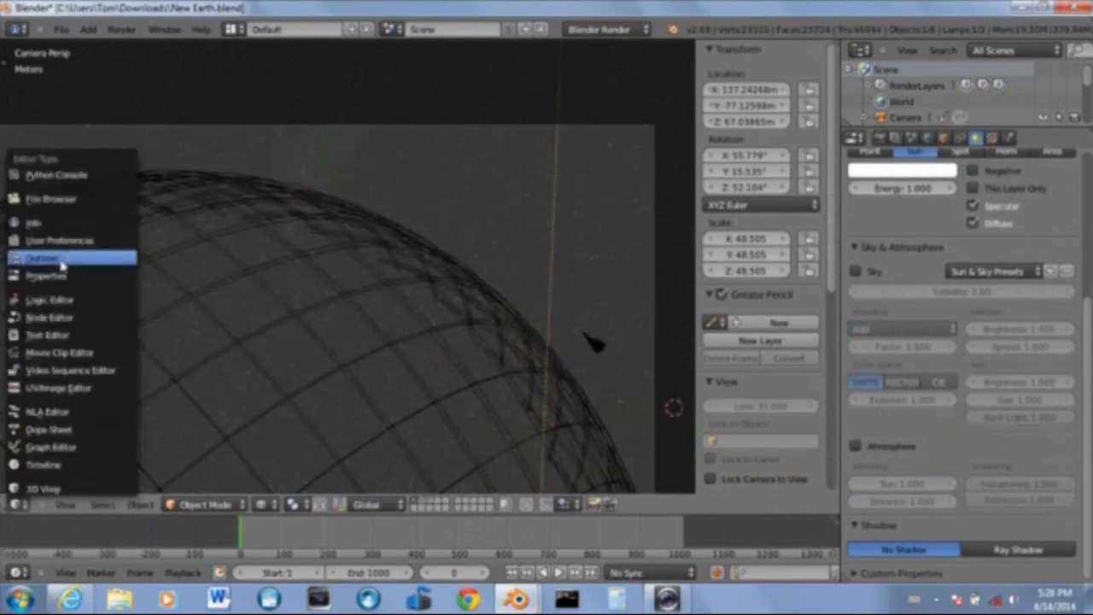
click(49, 316)
Examine the reference Sun layer's blur and RGB curve settings, and return to the Earth Tutorial.blend window
scroll(288, 383, up, 5)
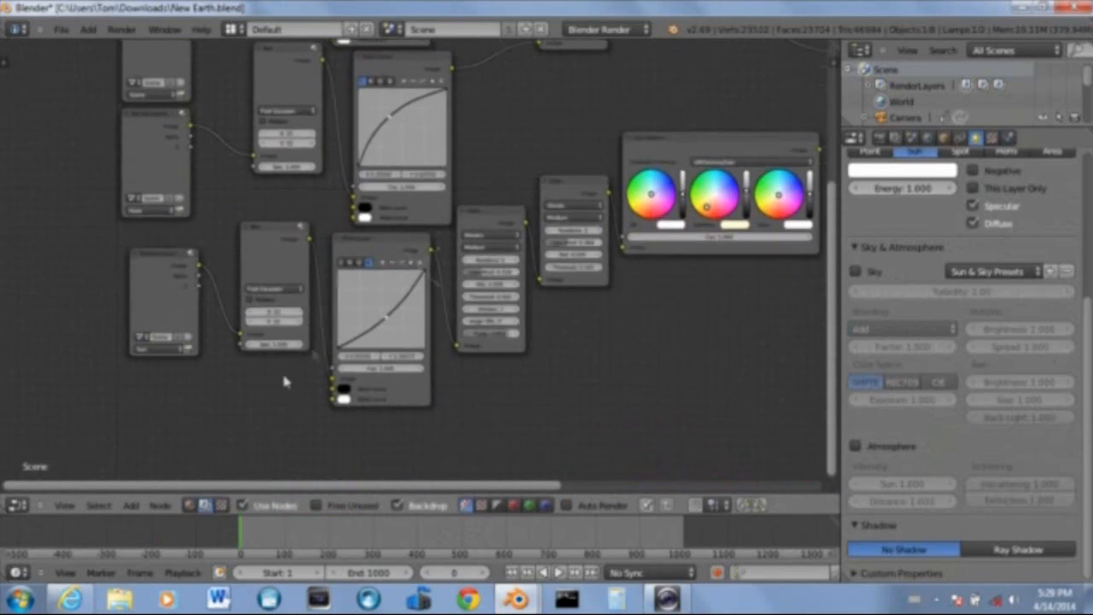
scroll(230, 431, up, 1)
middle_drag(219, 446, 396, 338)
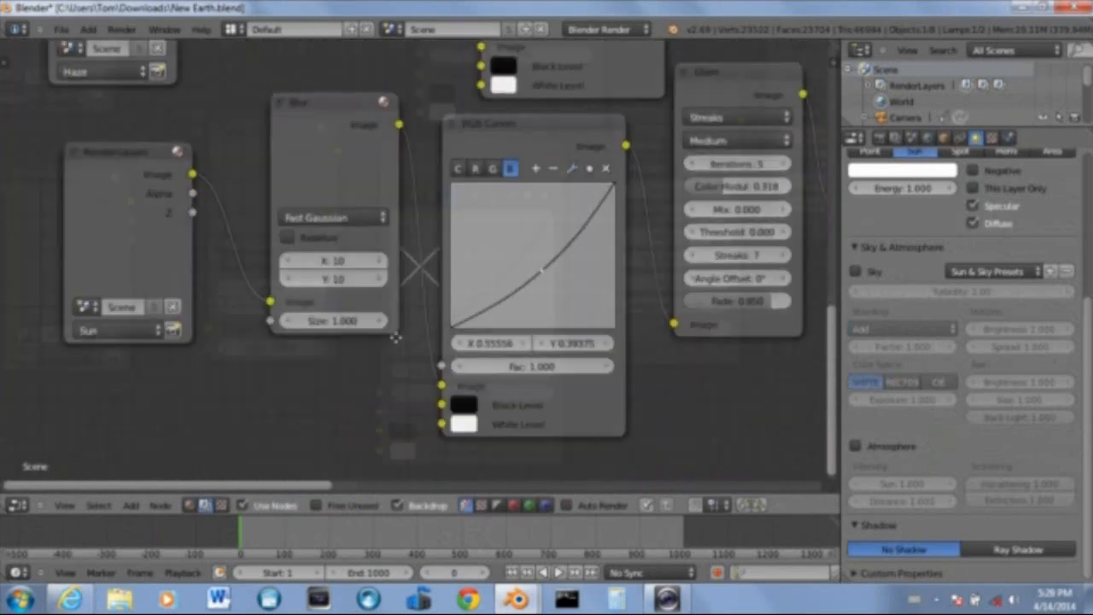
mouse_move(516, 598)
click(589, 520)
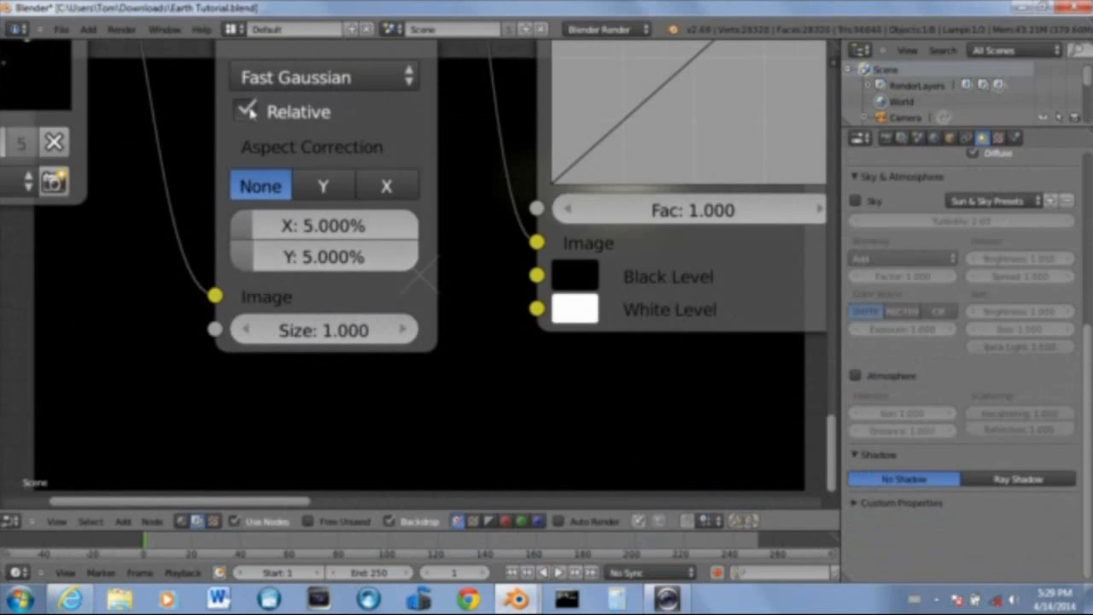
Turn off relative sizing on the Sun layer's Blur node and set its X and Y to 10
click(248, 111)
click(351, 153)
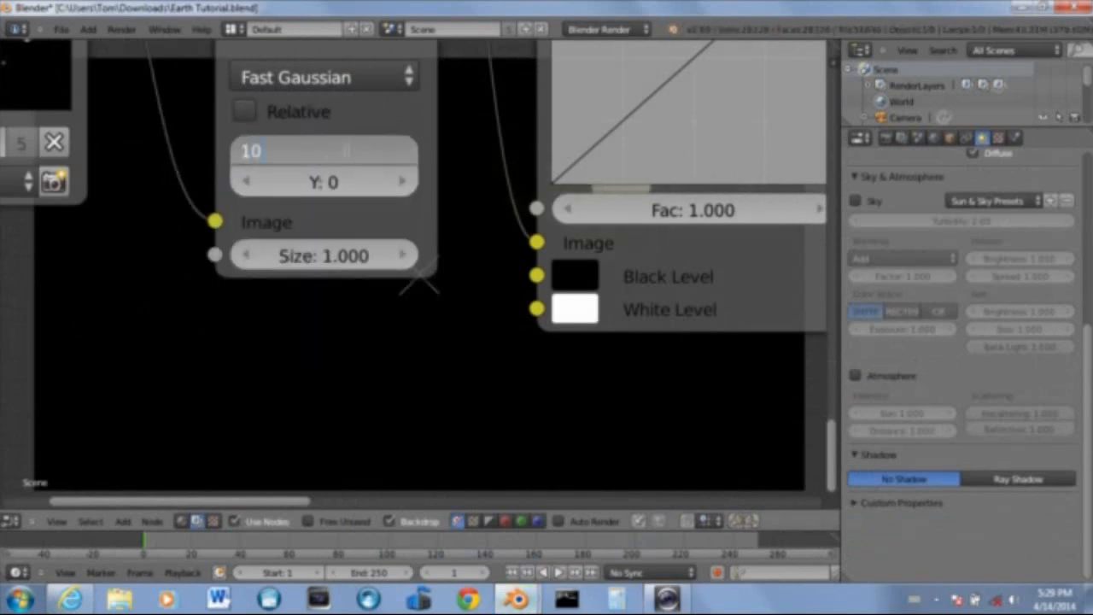
key(Return)
click(325, 178)
text(1)
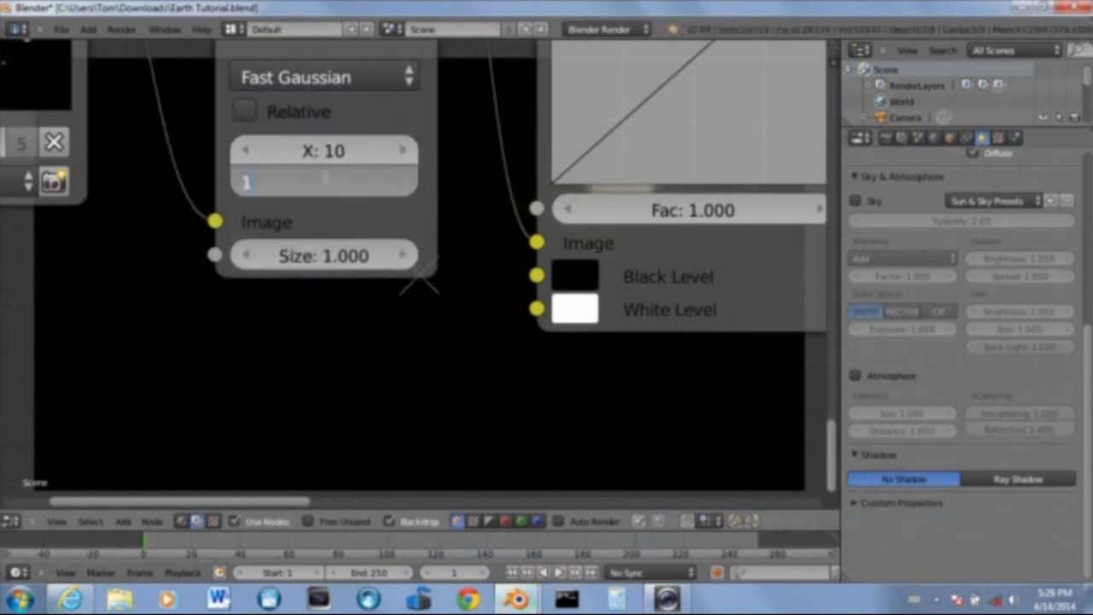
text(0)
key(Return)
Raise the combined curve of the Sun's RGB Curves node with a midpoint at X 0.46667, Y 0.58750
middle_drag(448, 288, 333, 332)
scroll(685, 271, down, 2)
middle_drag(685, 272, 580, 382)
scroll(594, 291, up, 3)
scroll(592, 288, down, 1)
scroll(603, 348, up, 4)
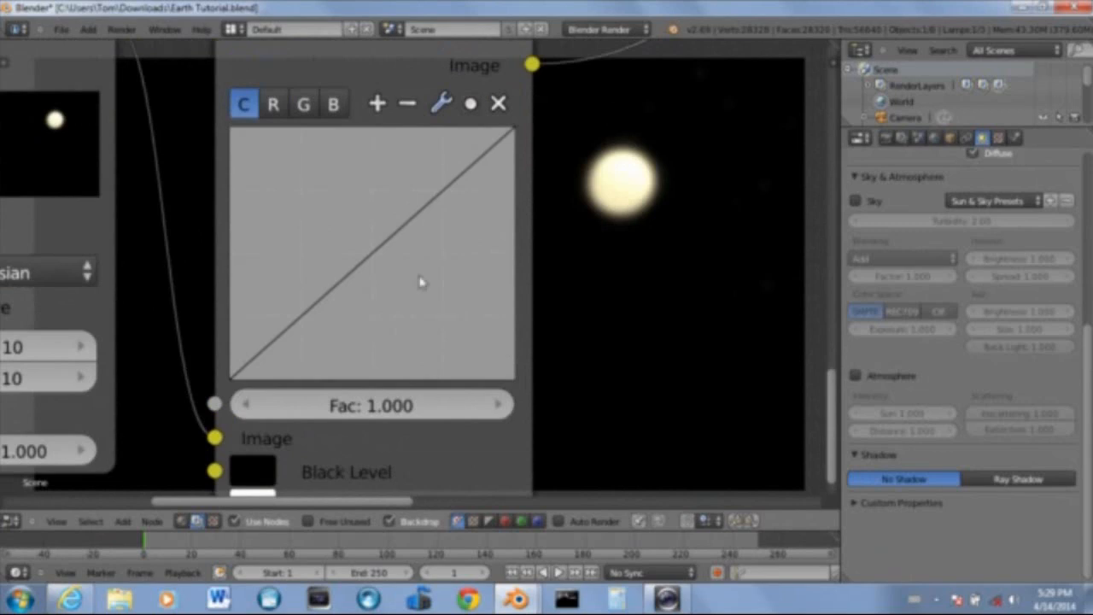
drag(376, 256, 362, 231)
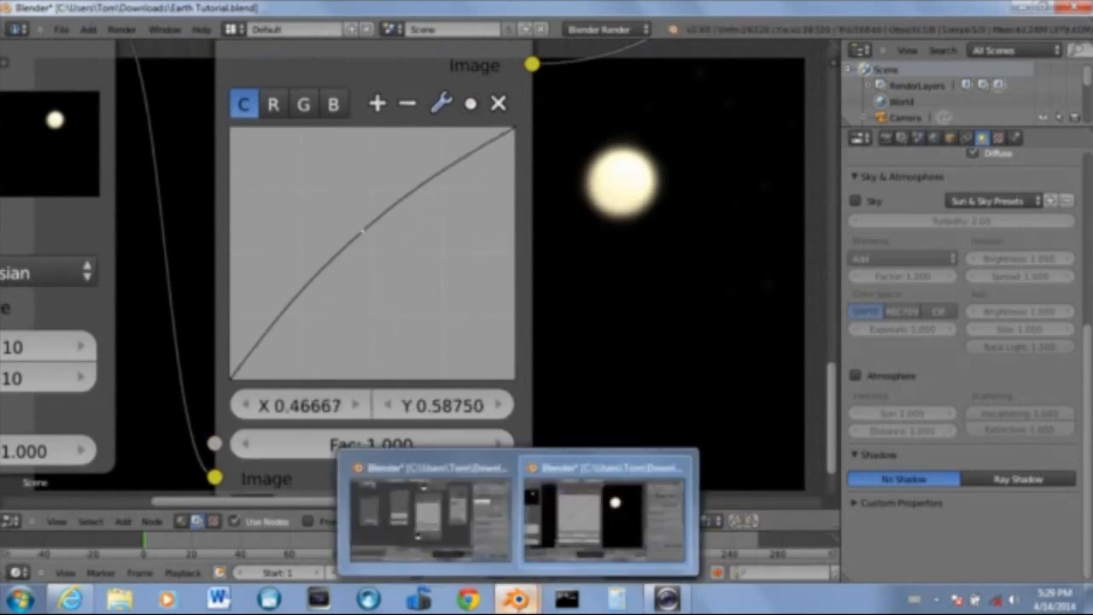
Raise the red curve slightly near its middle and pull the green curve down to a point at X 0.62778, Y 0.41250
click(285, 115)
drag(374, 256, 361, 235)
click(304, 104)
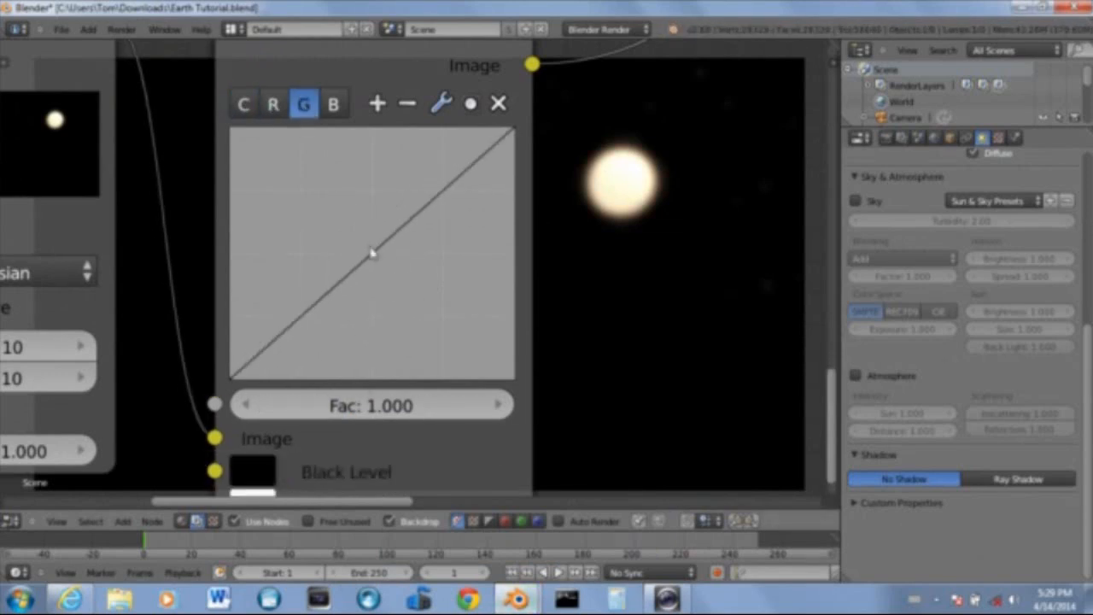
drag(376, 256, 411, 282)
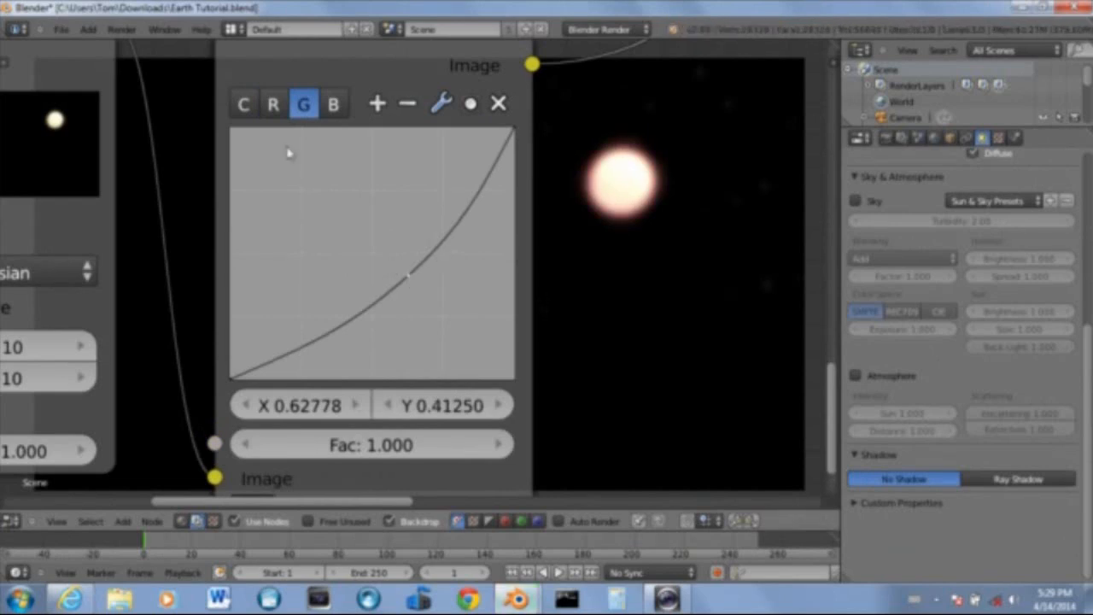
Raise the blue curve with a point at X 0.49444, Y 0.56875 and move the green curve's point to X 0.58333, Y 0.40625
click(333, 105)
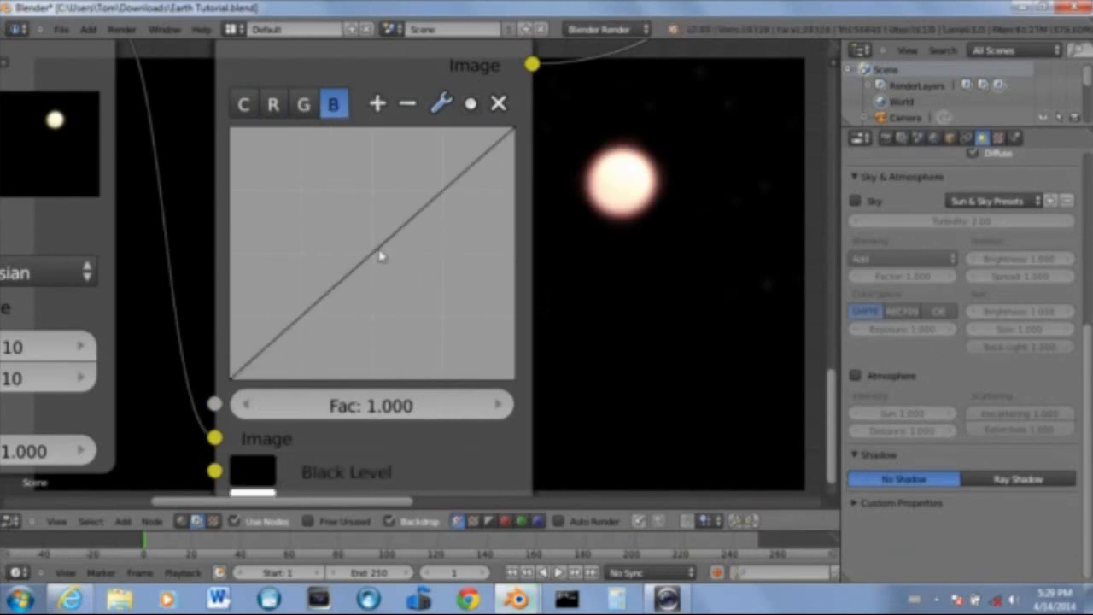
drag(381, 256, 371, 237)
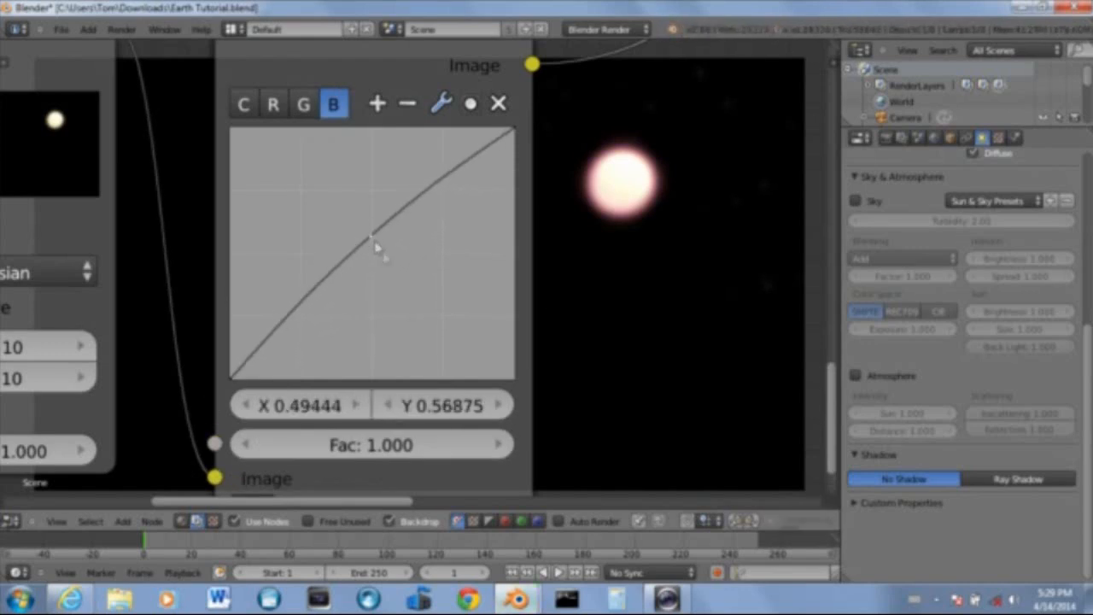
click(305, 106)
mouse_move(406, 288)
mouse_down()
mouse_move(383, 267)
mouse_move(398, 281)
mouse_up()
Move the Sun's Viewer node farther away and insert a Glare node on the link between the RGB Curves node and the Viewer
scroll(600, 300, down, 4)
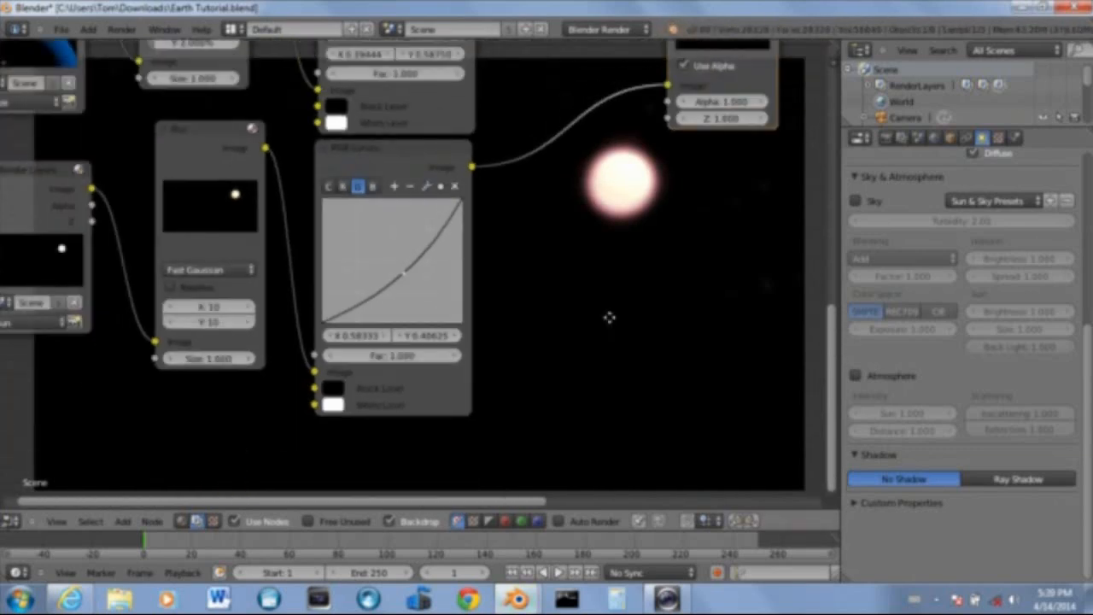
middle_drag(610, 317, 446, 419)
middle_drag(573, 310, 415, 330)
scroll(417, 345, down, 6)
drag(428, 205, 663, 191)
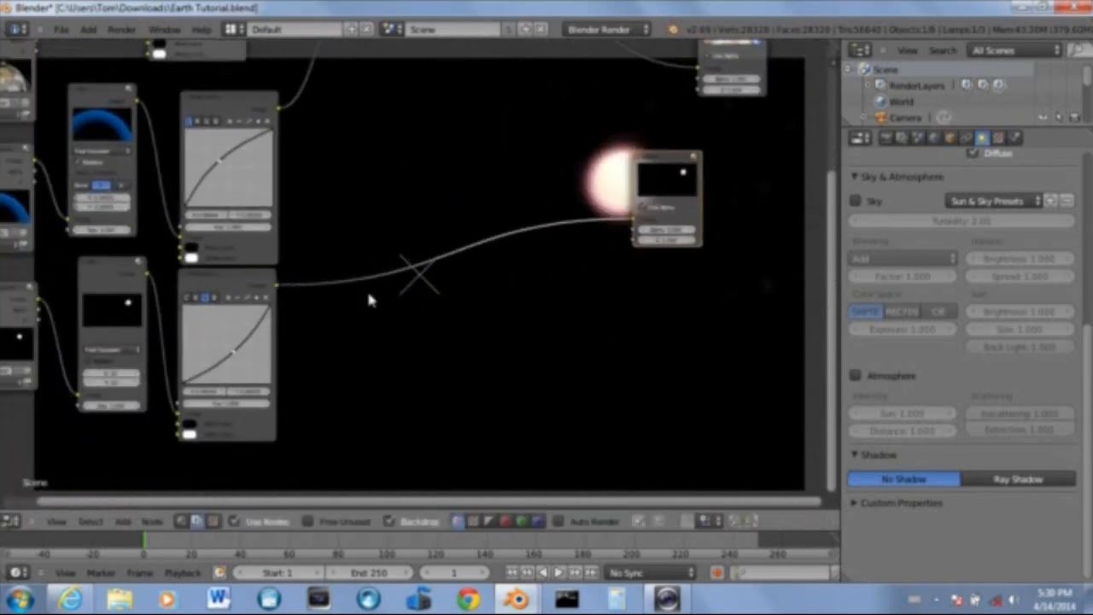
key(shift+a)
mouse_move(371, 298)
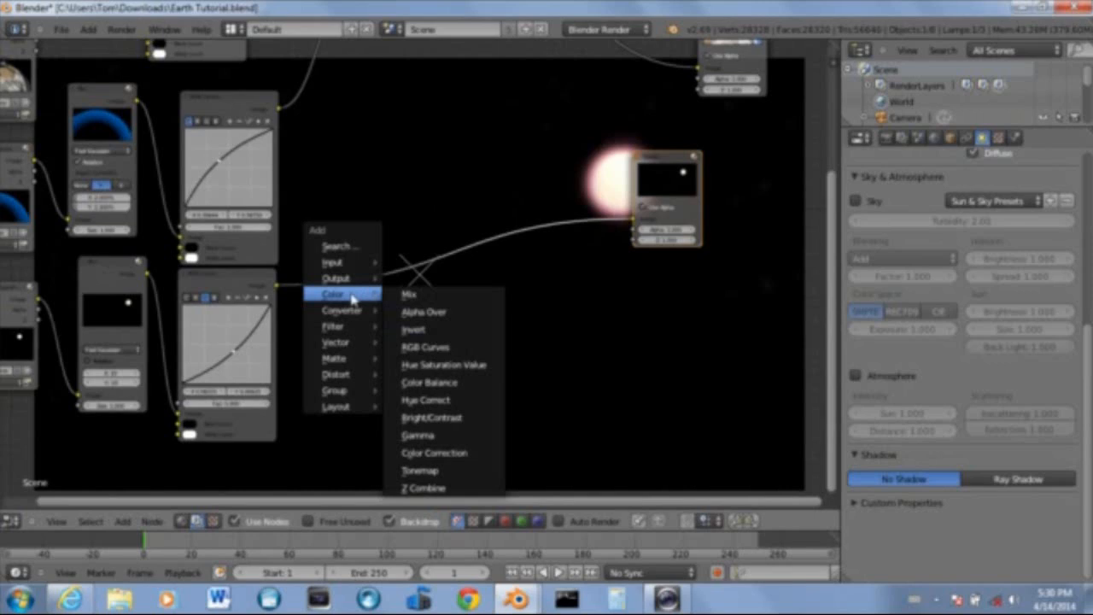
mouse_move(353, 344)
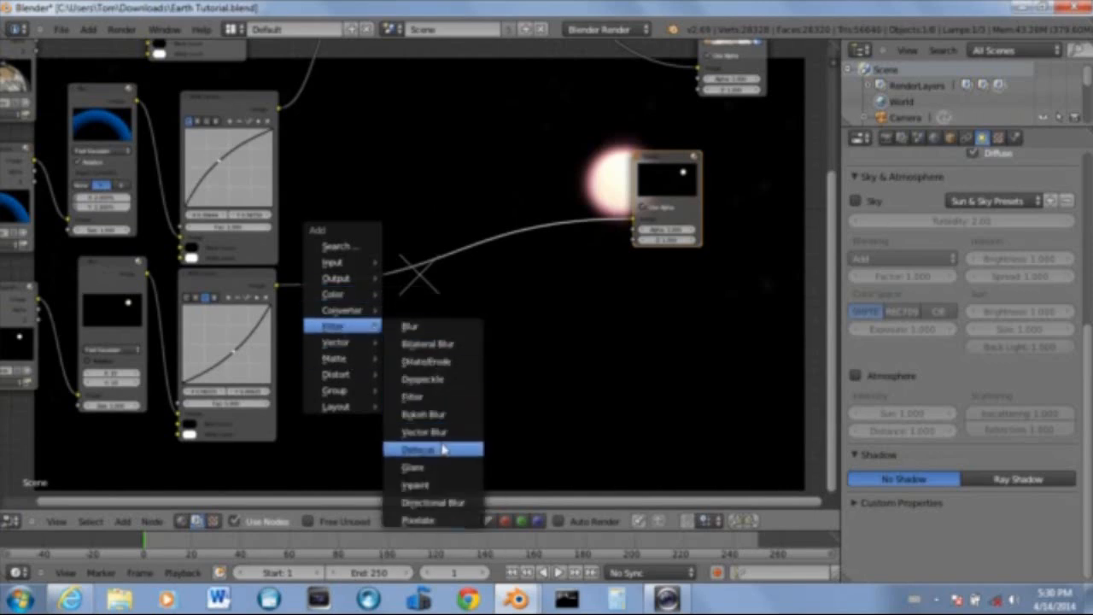
click(415, 468)
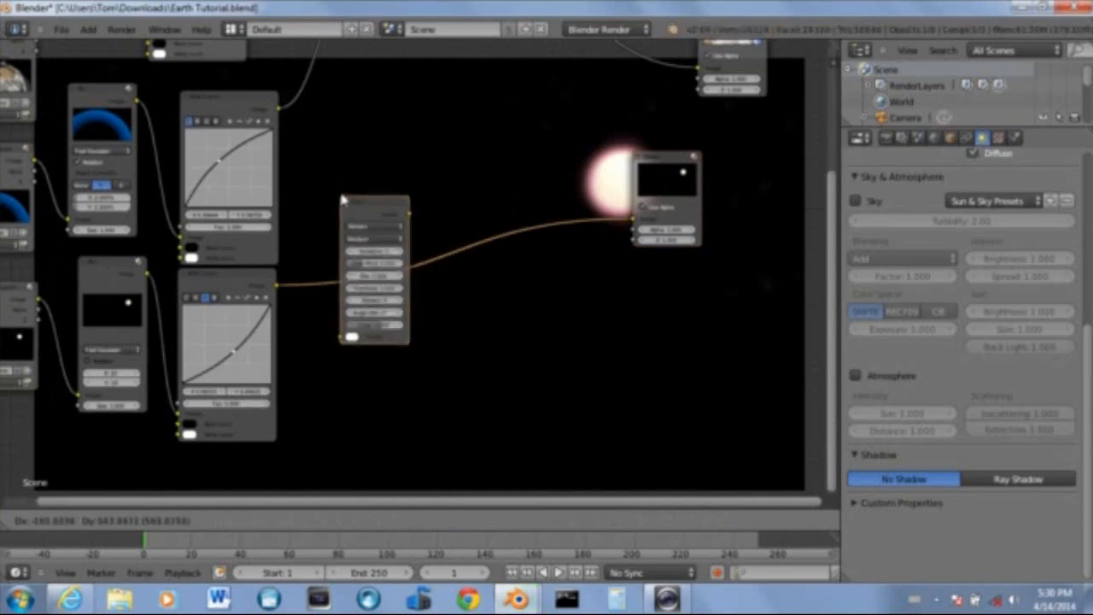
click(346, 184)
Examine the reference Glare nodes' settings in the New Earth.blend window and return to the Earth Tutorial.blend window
mouse_move(517, 598)
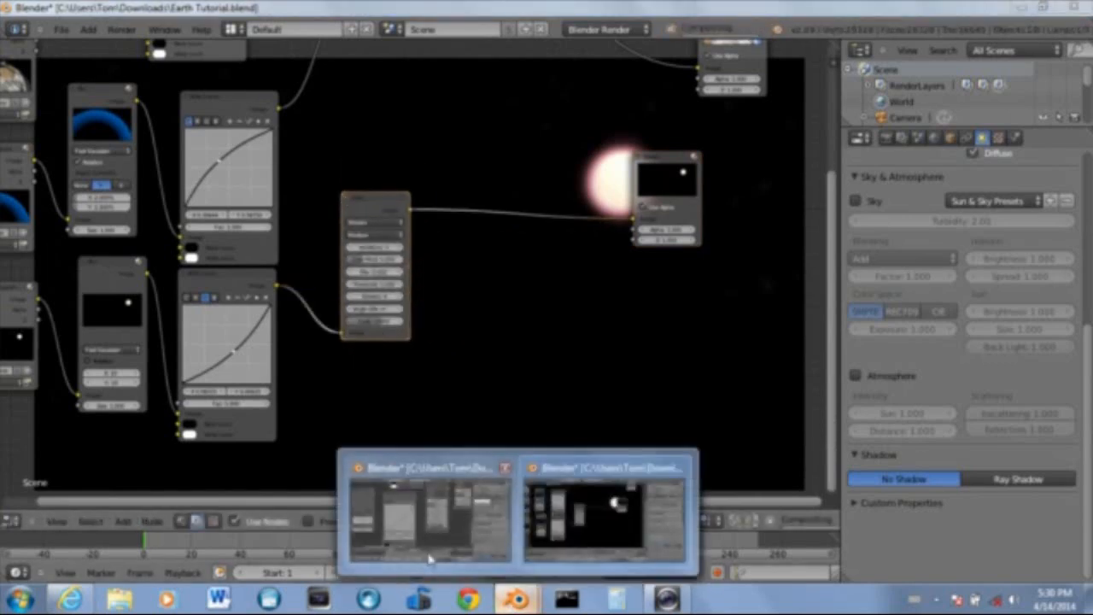
click(451, 515)
scroll(600, 405, down, 1)
middle_drag(599, 404, 493, 431)
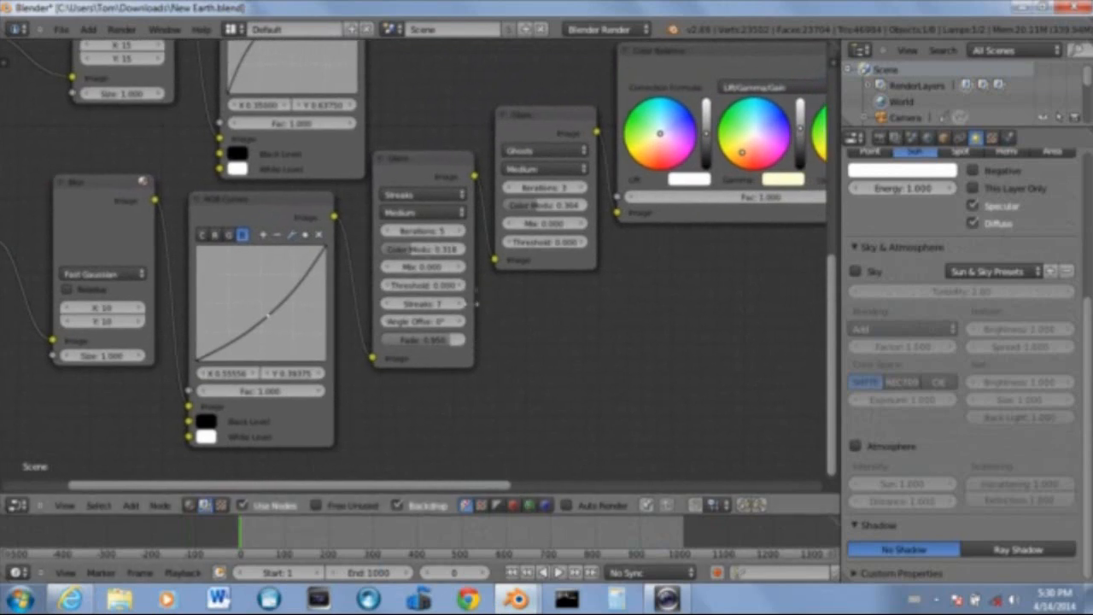
mouse_move(517, 598)
click(641, 526)
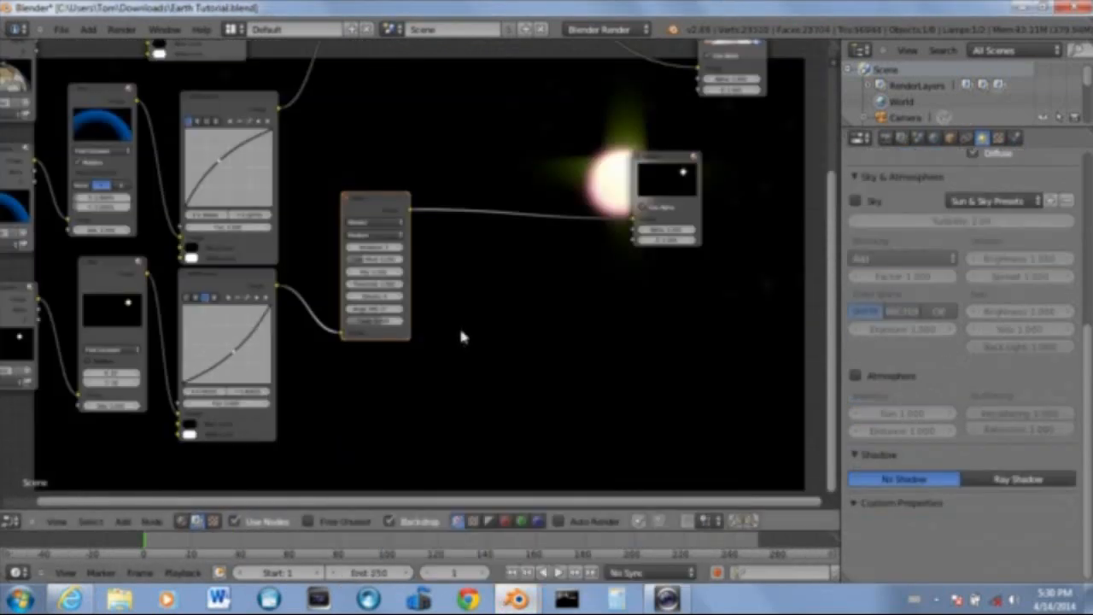
Set the Streaks Glare node's threshold to 0.000
scroll(461, 331, up, 3)
middle_drag(530, 282, 481, 374)
scroll(610, 274, down, 8)
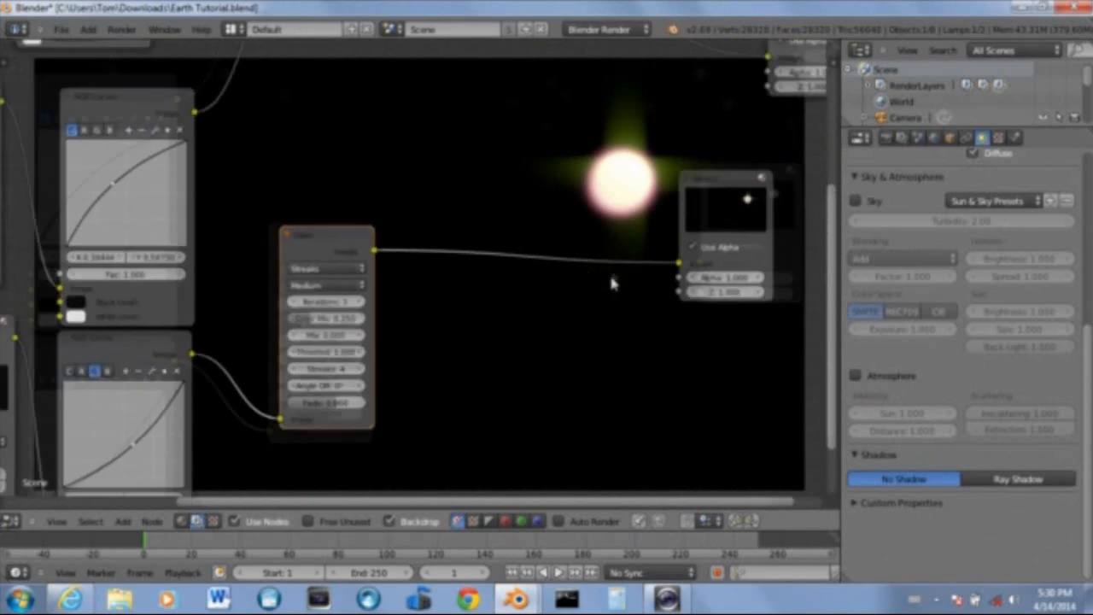
middle_drag(623, 185, 804, 80)
scroll(598, 352, up, 1)
middle_drag(598, 357, 690, 281)
scroll(564, 396, up, 8)
middle_drag(743, 141, 256, 380)
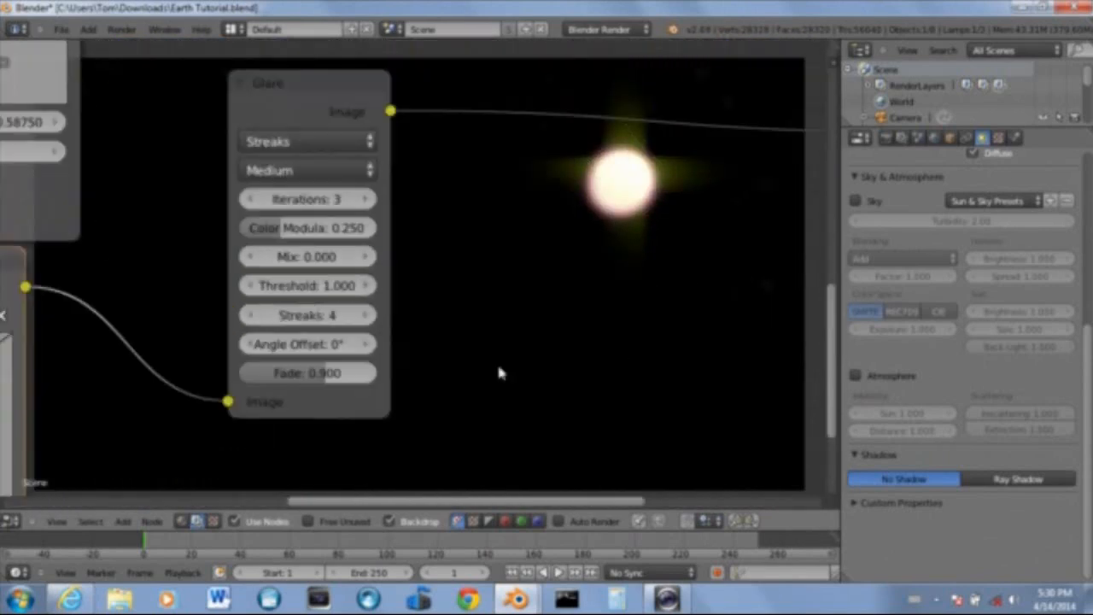
scroll(497, 363, up, 6)
scroll(474, 336, down, 2)
drag(340, 291, 111, 295)
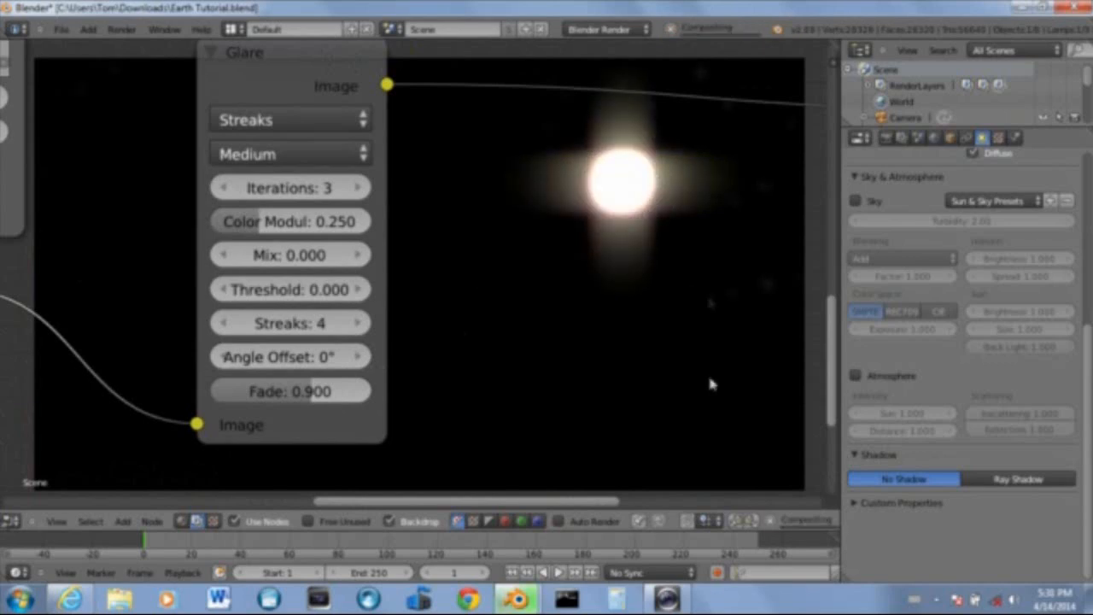
Lower the point on one colour channel's curve in the Sun layer's RGB Curves node to tint the glare
middle_drag(602, 378, 312, 317)
click(31, 150)
middle_drag(407, 332, 466, 268)
drag(158, 246, 180, 270)
middle_drag(391, 310, 365, 420)
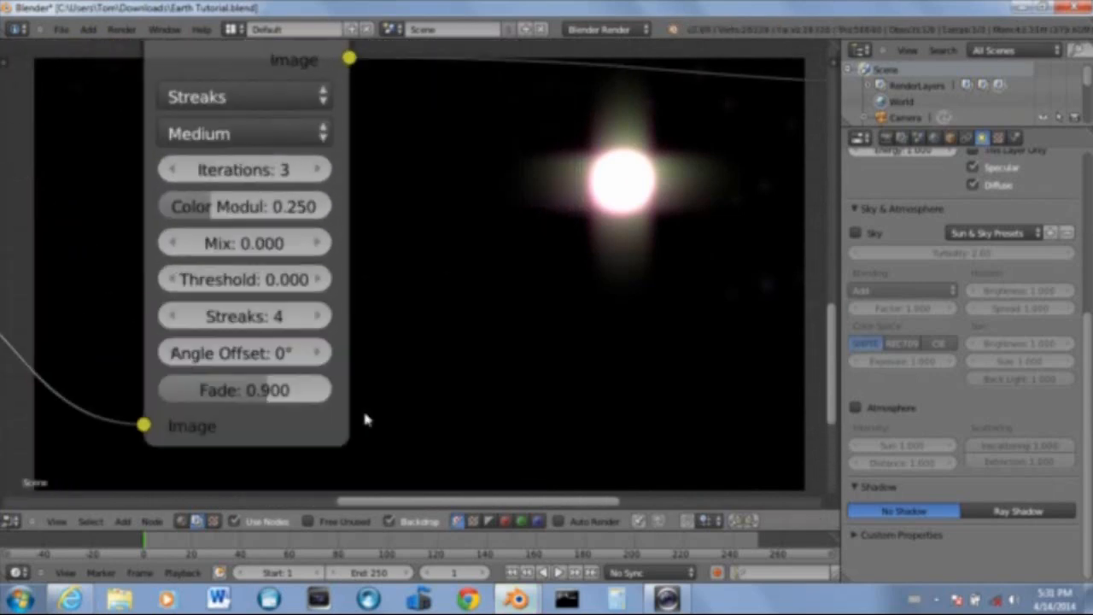
Set the Streaks Glare node to 6 streaks with color modulation 0.505 and fade 0.918
click(316, 317)
click(316, 317)
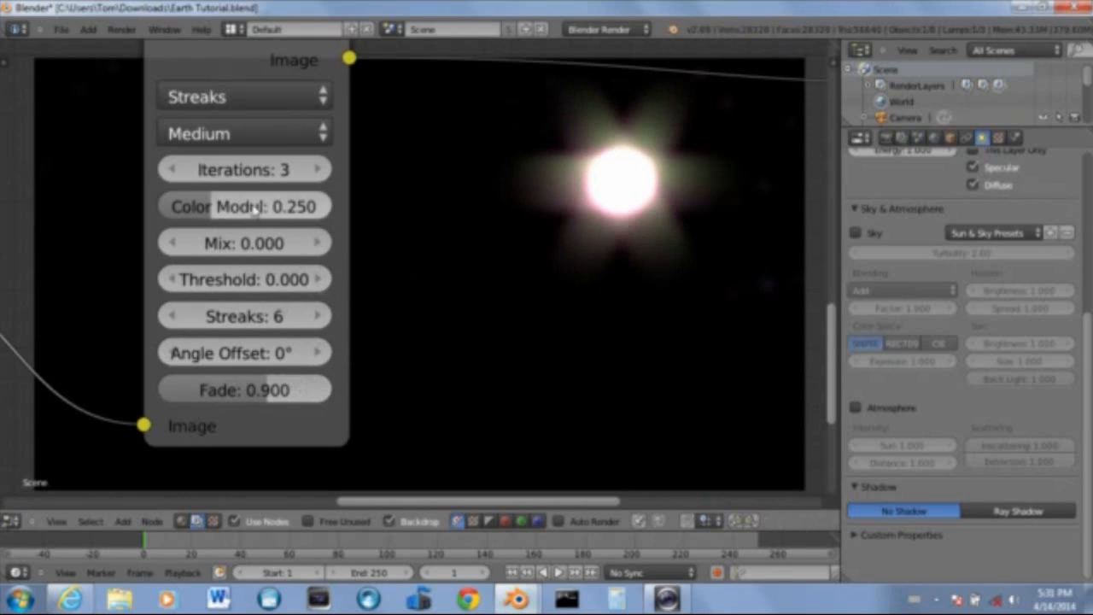
drag(246, 210, 299, 214)
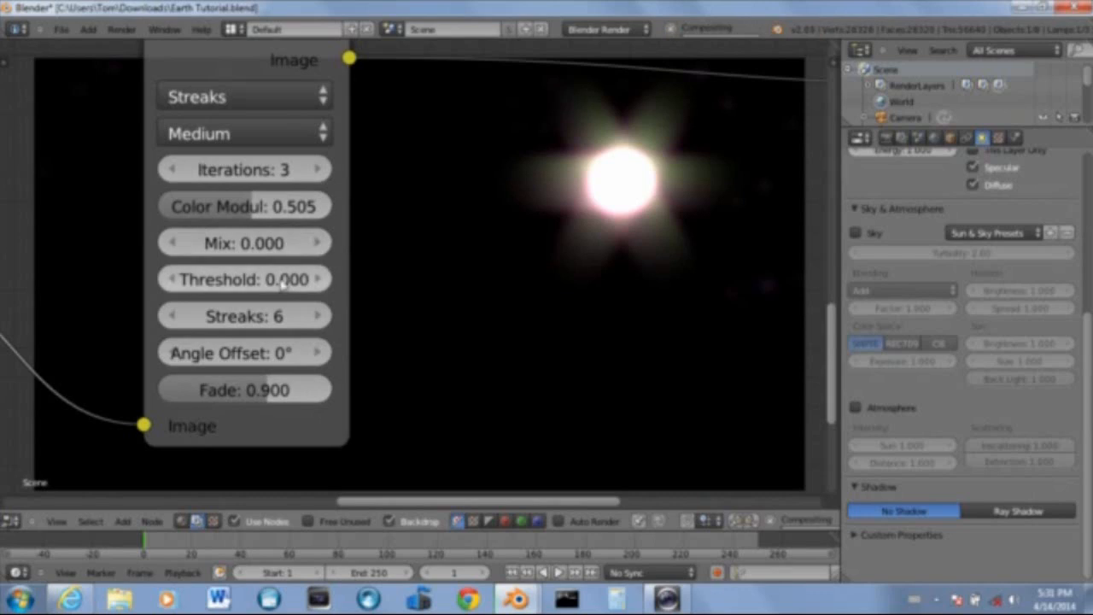
drag(298, 391, 297, 392)
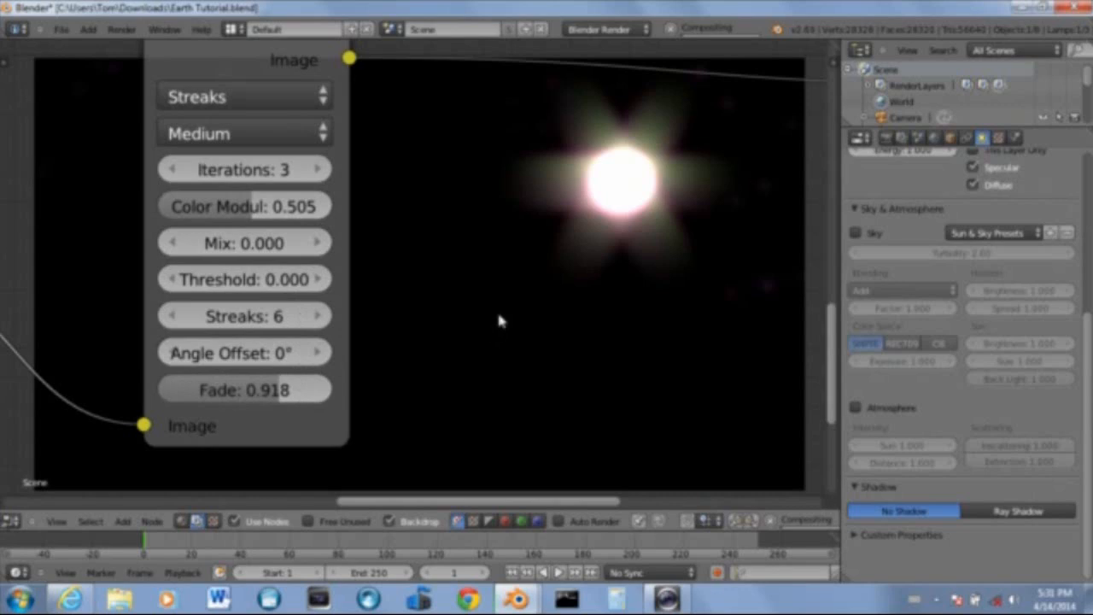
Duplicate the Streaks Glare node and insert the copy on the link between the original and the Sun's Viewer node
scroll(500, 320, down, 5)
middle_drag(526, 271, 464, 312)
scroll(456, 319, up, 4)
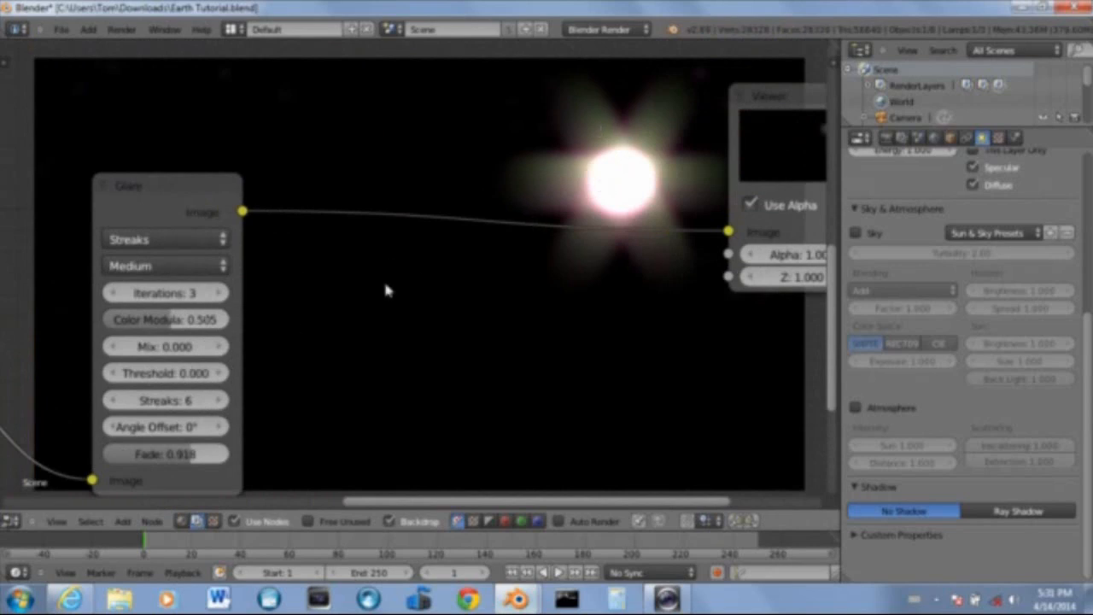
scroll(367, 323, down, 4)
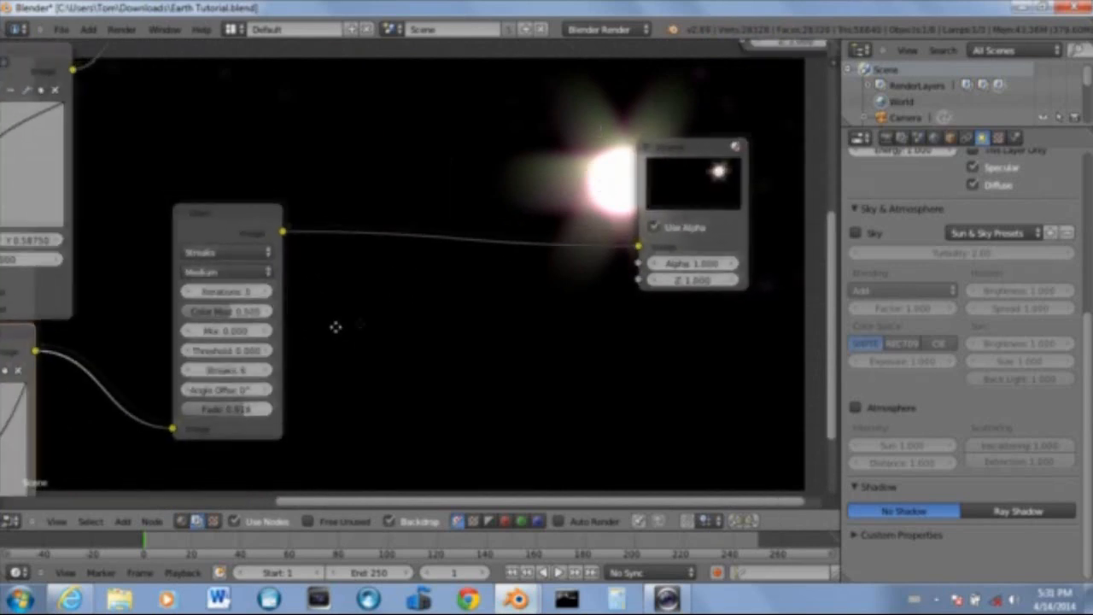
right_click(162, 189)
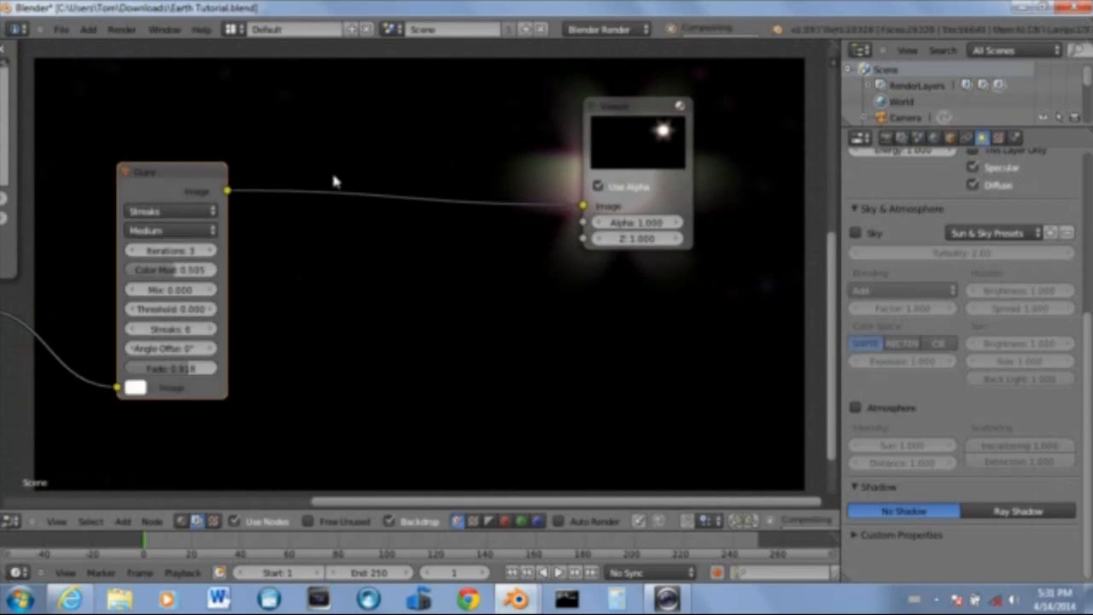
key(shift+d)
click(320, 136)
Change the duplicated Glare node's glare type to Ghosts
scroll(420, 242, up, 1)
scroll(420, 242, up, 1)
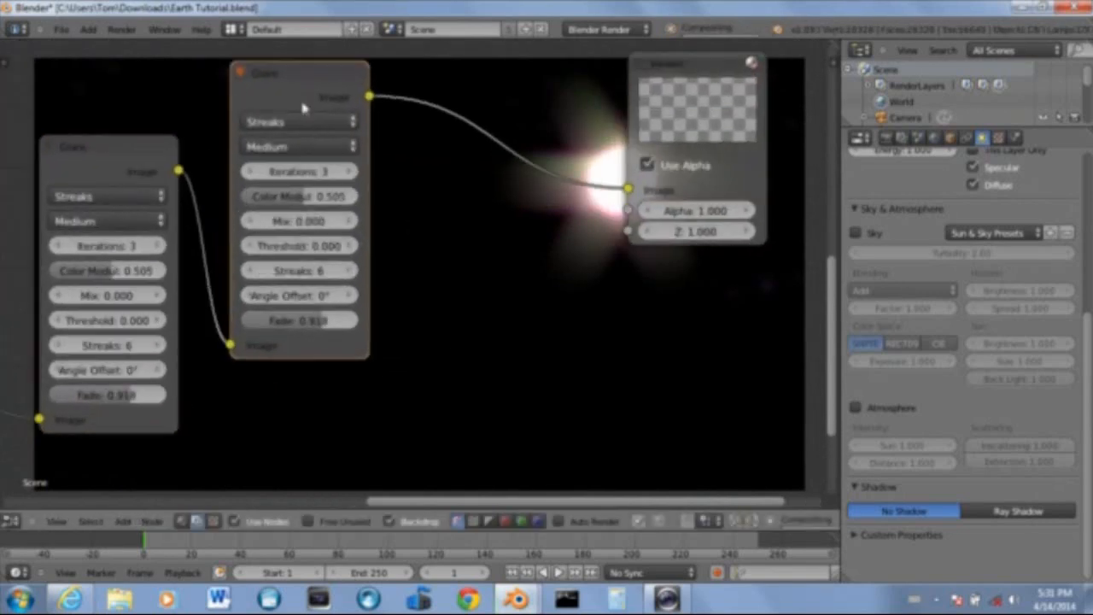
click(292, 122)
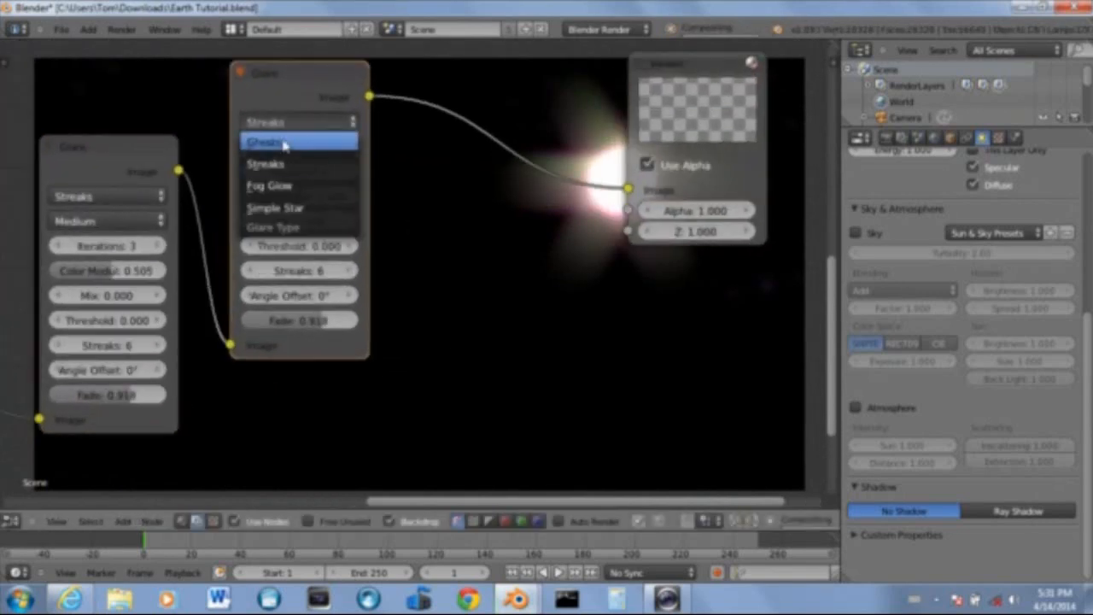
click(281, 142)
scroll(492, 270, down, 1)
scroll(492, 271, down, 2)
middle_drag(431, 240, 346, 166)
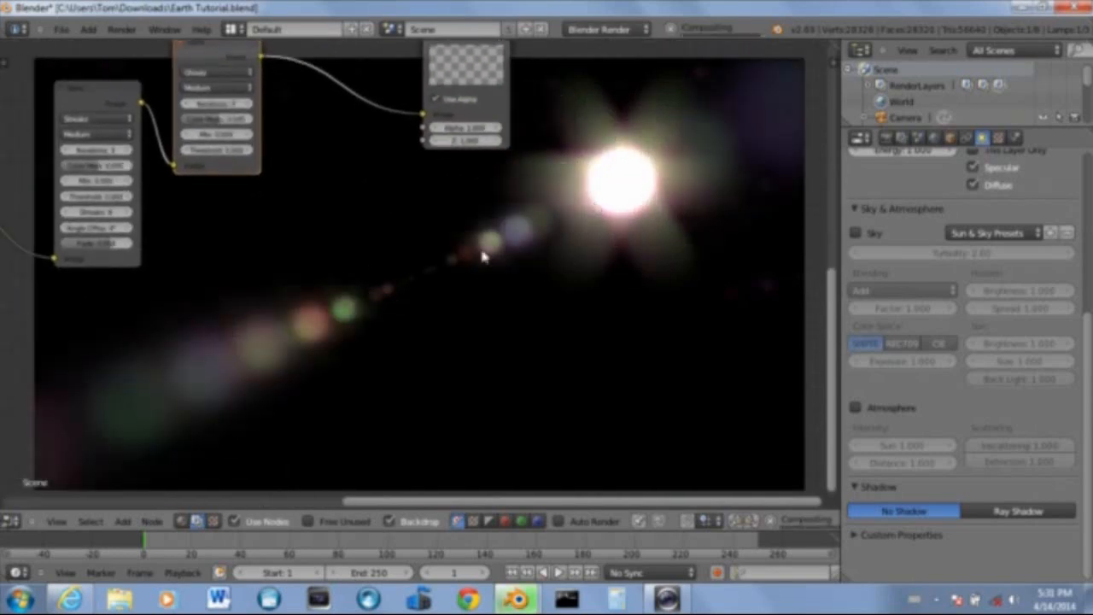
Set the Ghosts Glare node's color modulation to 0.386
scroll(356, 276, down, 2)
scroll(311, 226, up, 7)
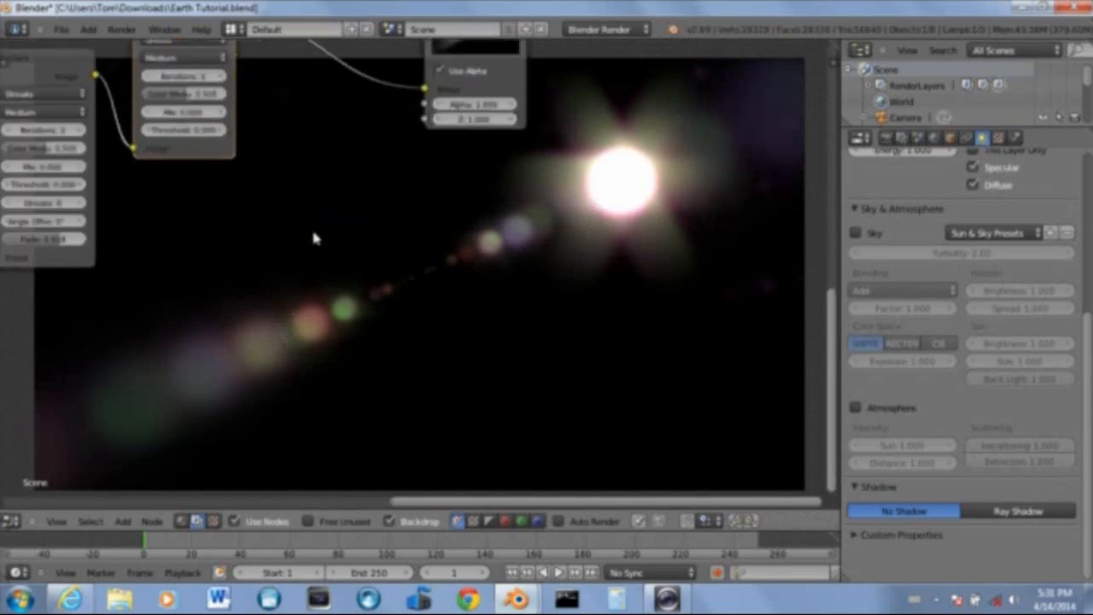
middle_drag(311, 226, 492, 289)
scroll(444, 231, up, 4)
middle_drag(538, 237, 357, 189)
scroll(357, 189, up, 3)
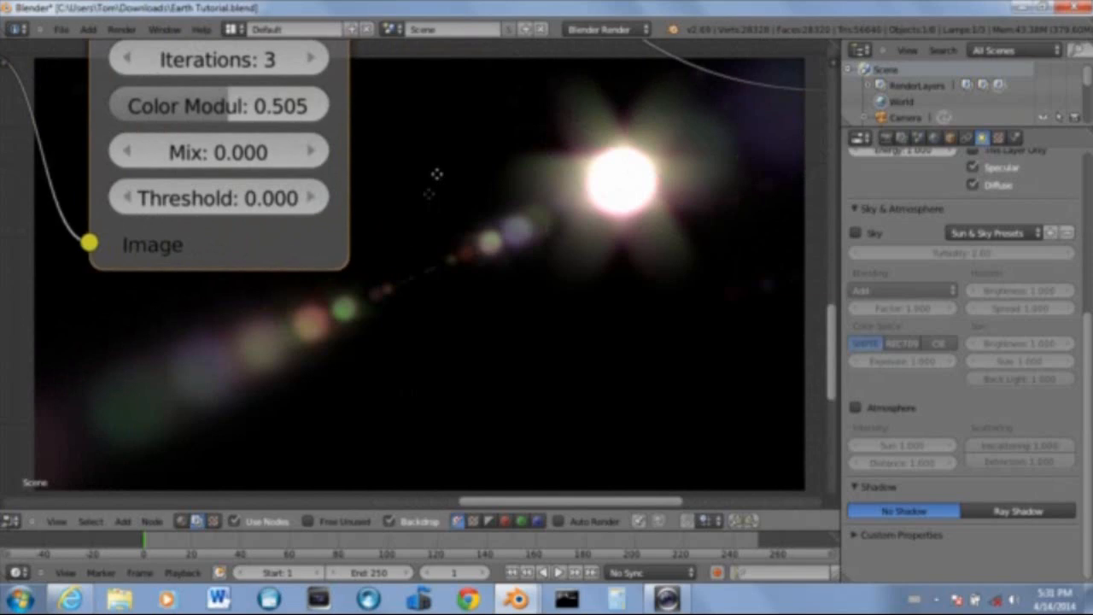
scroll(239, 205, down, 2)
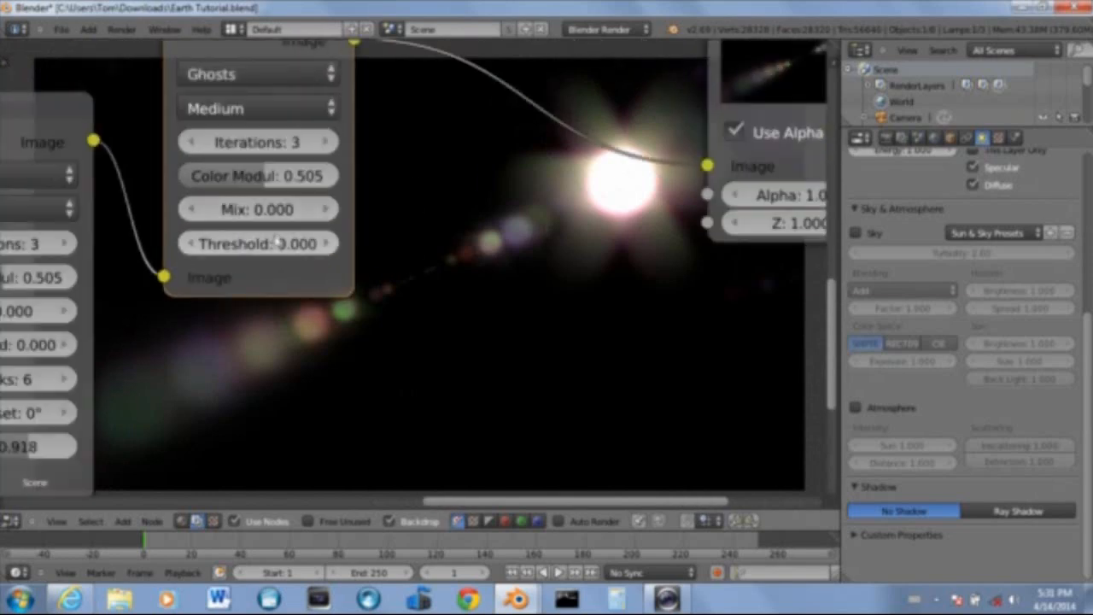
scroll(272, 200, up, 1)
drag(266, 163, 246, 168)
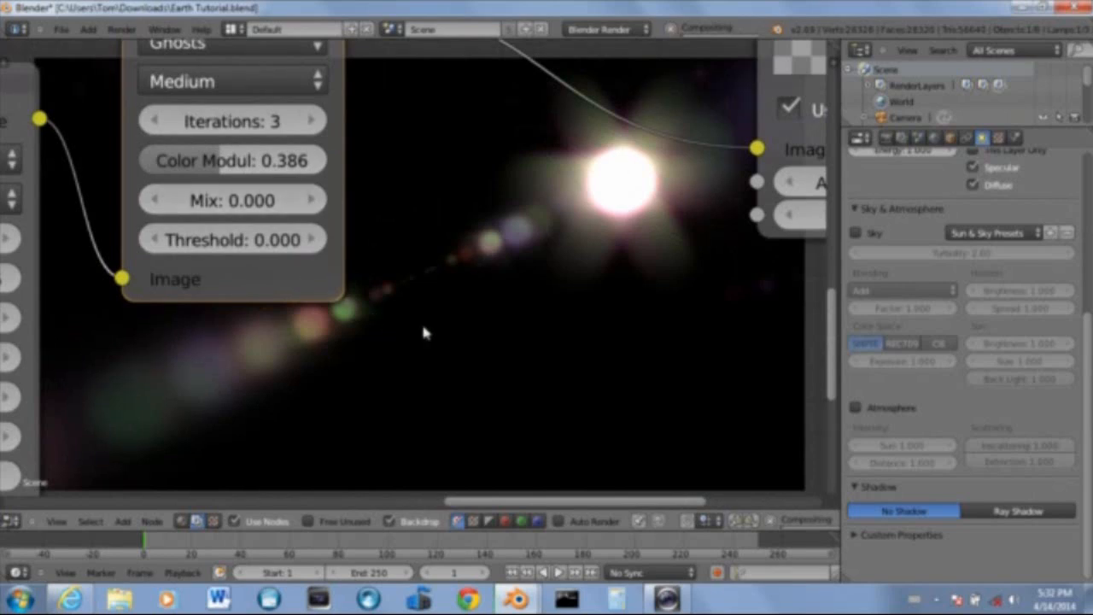
Move the node that combines the Earth and haze layers farther from their RGB Curves nodes, closer to its output node
scroll(526, 270, down, 11)
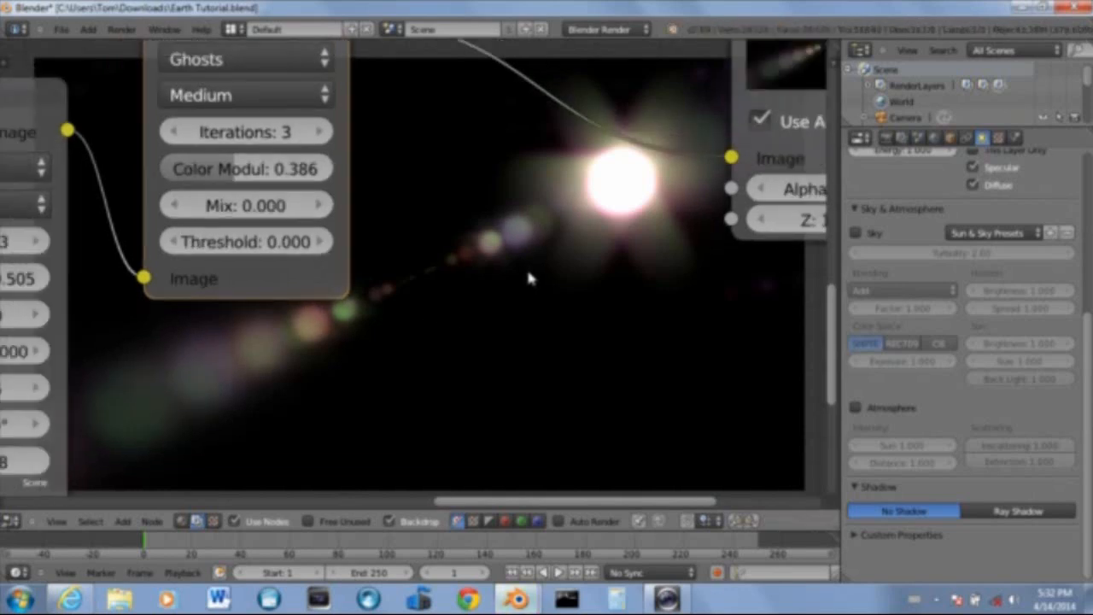
middle_drag(445, 302, 195, 380)
scroll(509, 360, down, 7)
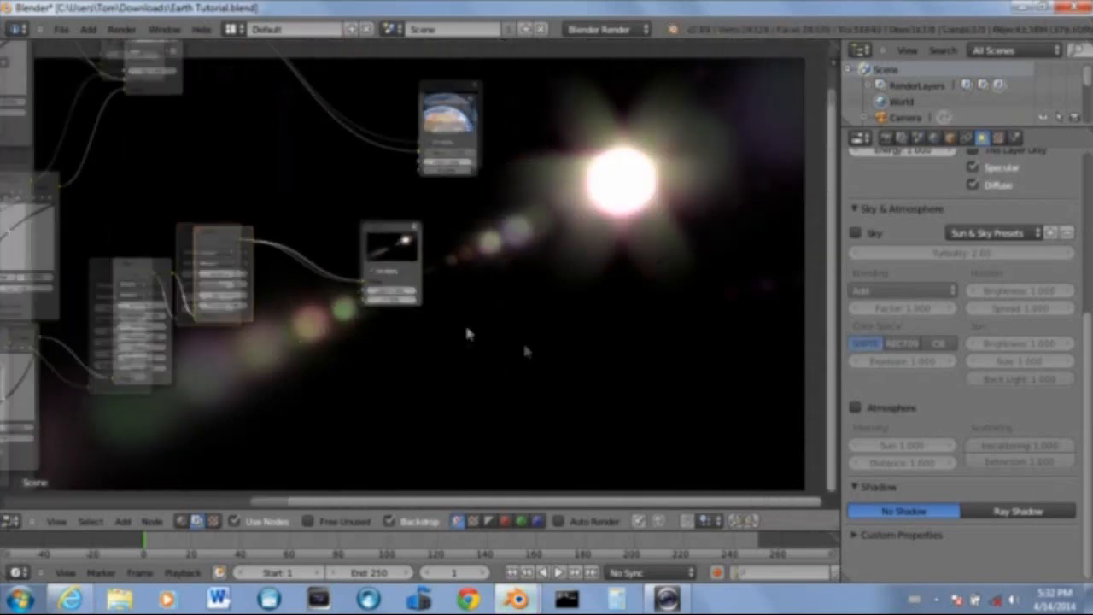
middle_drag(467, 334, 679, 402)
scroll(474, 335, down, 2)
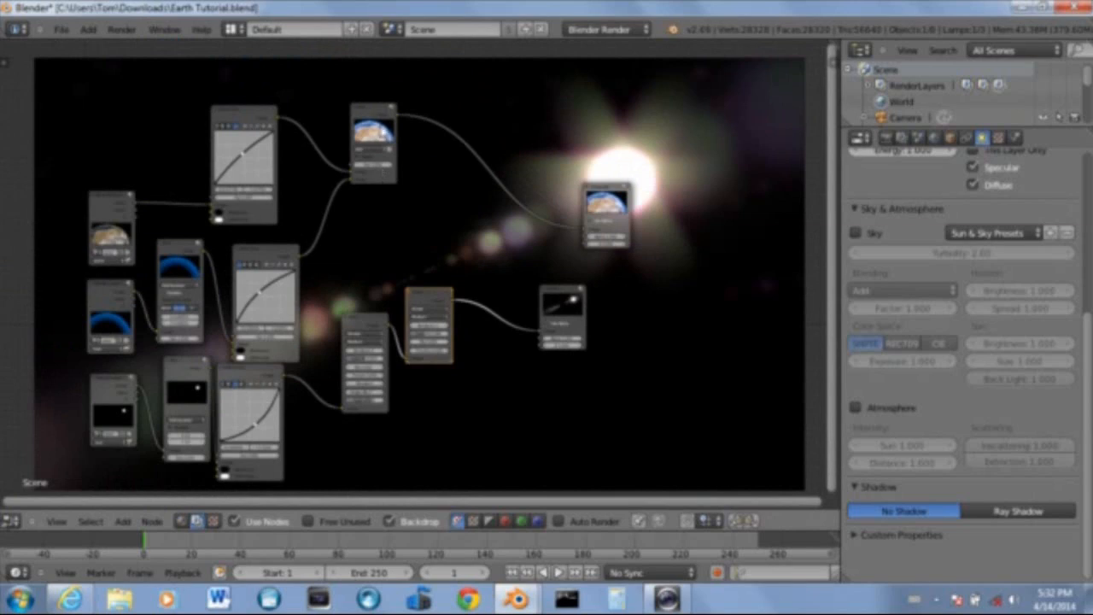
drag(367, 126, 466, 139)
scroll(483, 274, up, 5)
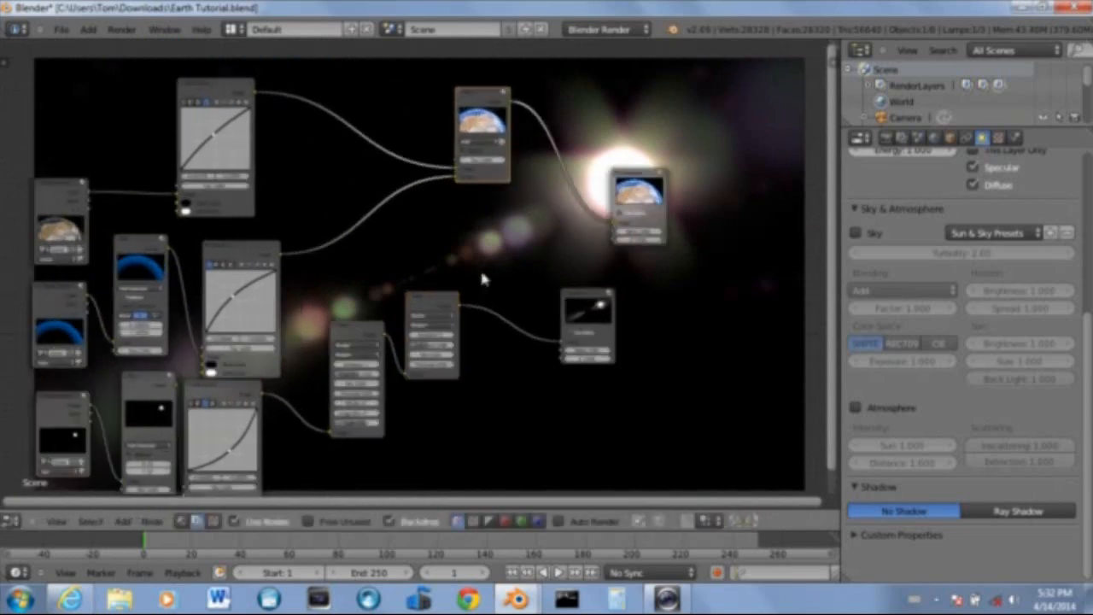
scroll(482, 227, up, 2)
middle_drag(476, 227, 345, 294)
scroll(341, 262, down, 4)
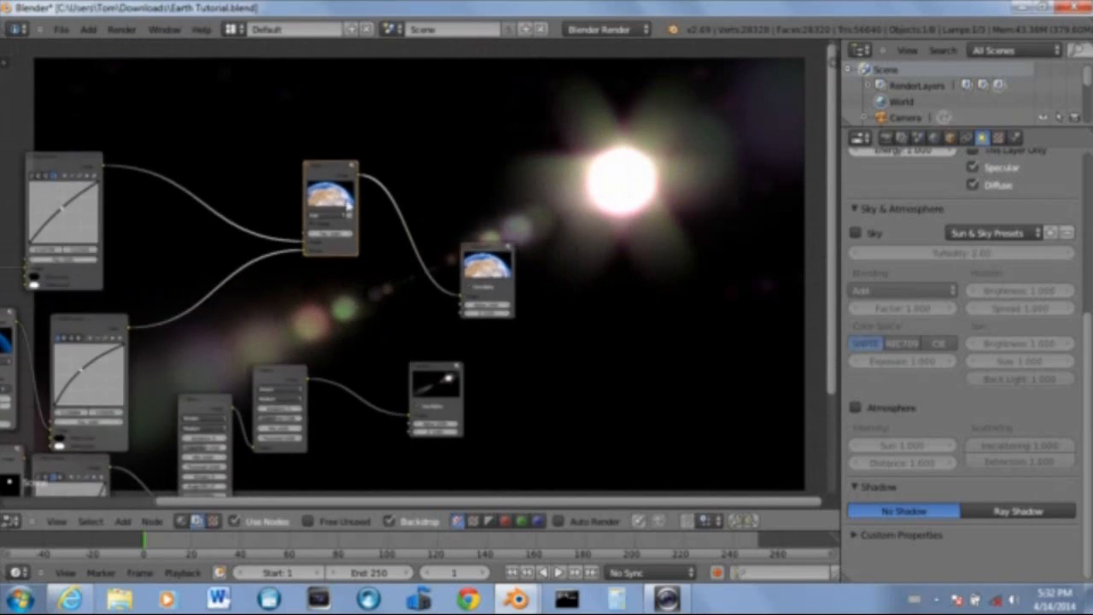
scroll(339, 182, up, 2)
scroll(334, 188, down, 2)
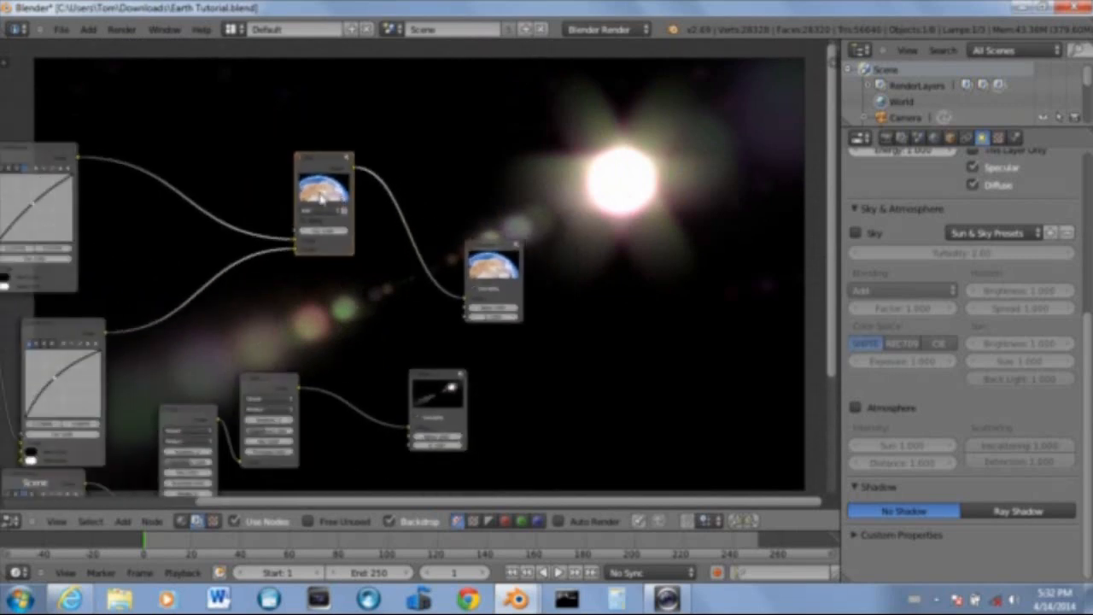
Duplicate the Earth-and-haze Add node onto its link to the Composite node and connect the Ghosts Glare output to the copy's second Image input
key(shift+d)
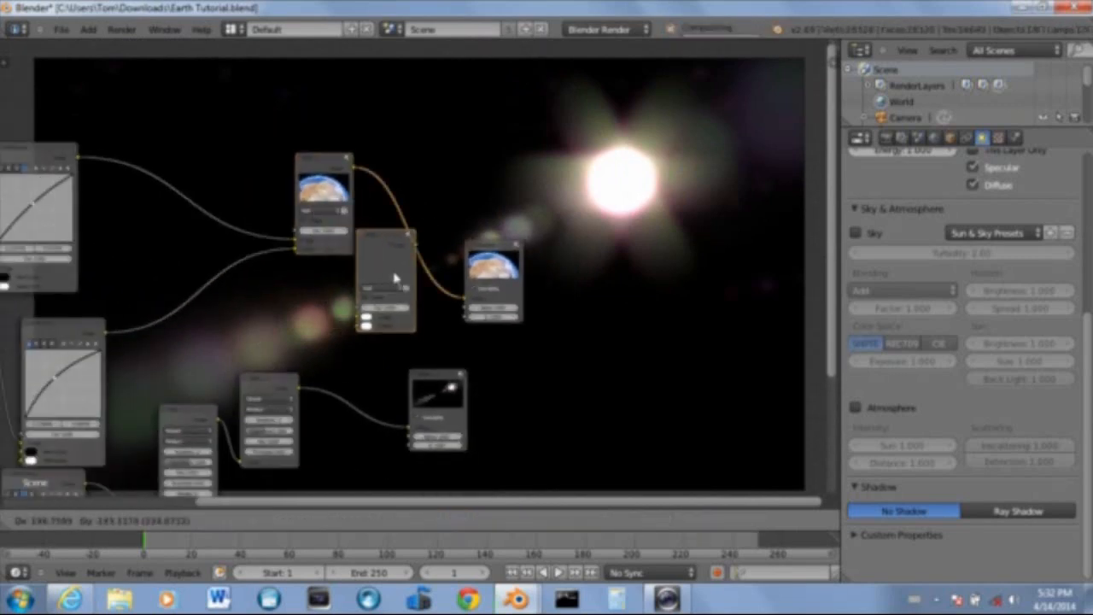
click(403, 294)
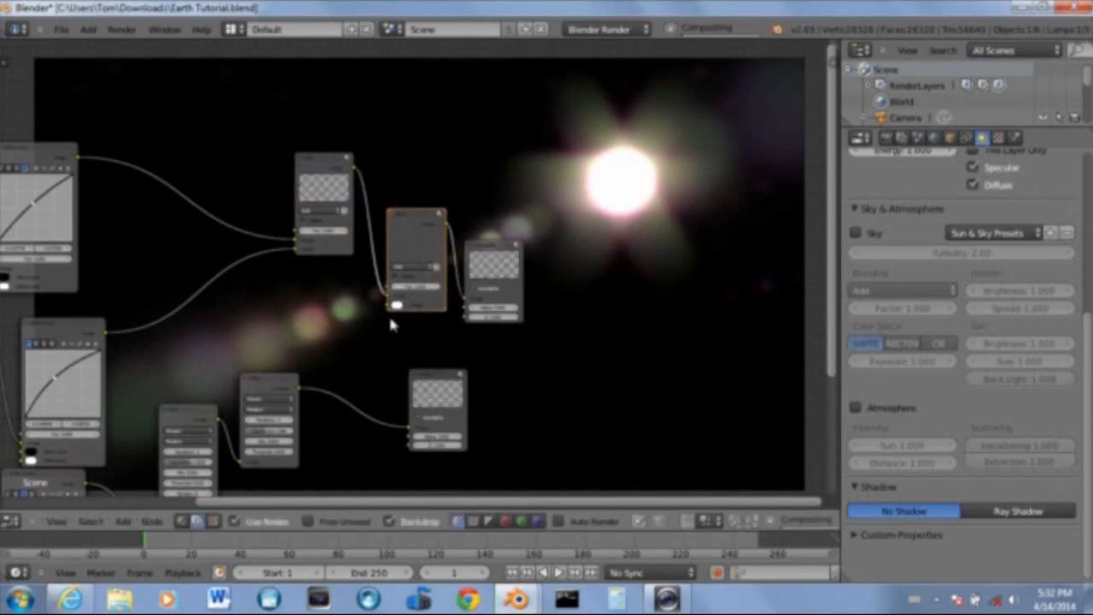
scroll(389, 318, up, 4)
middle_drag(376, 373, 406, 315)
scroll(395, 363, up, 2)
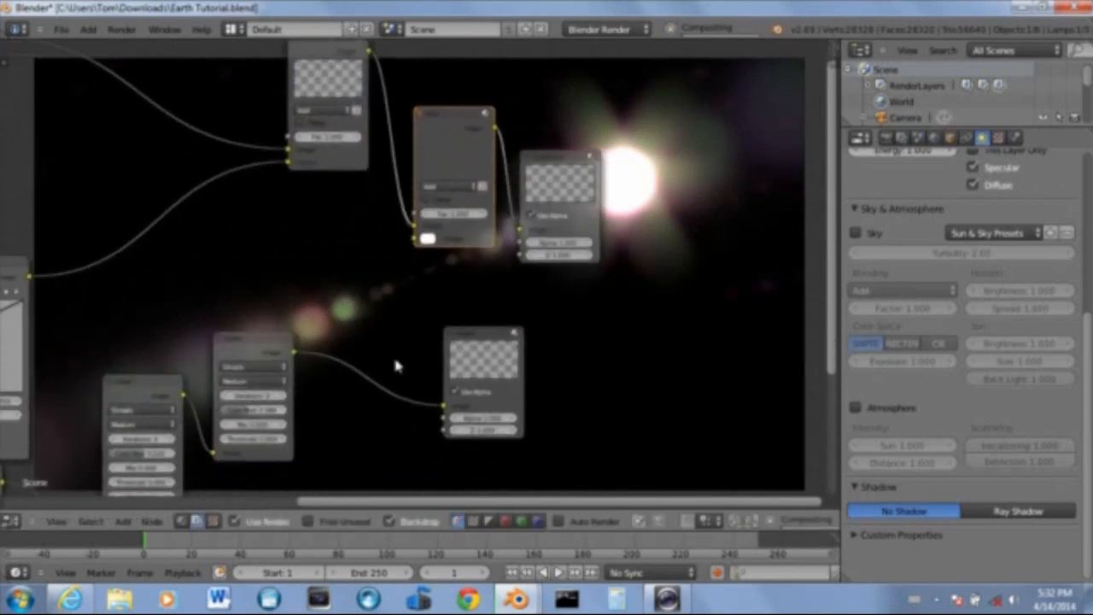
drag(373, 297, 290, 361)
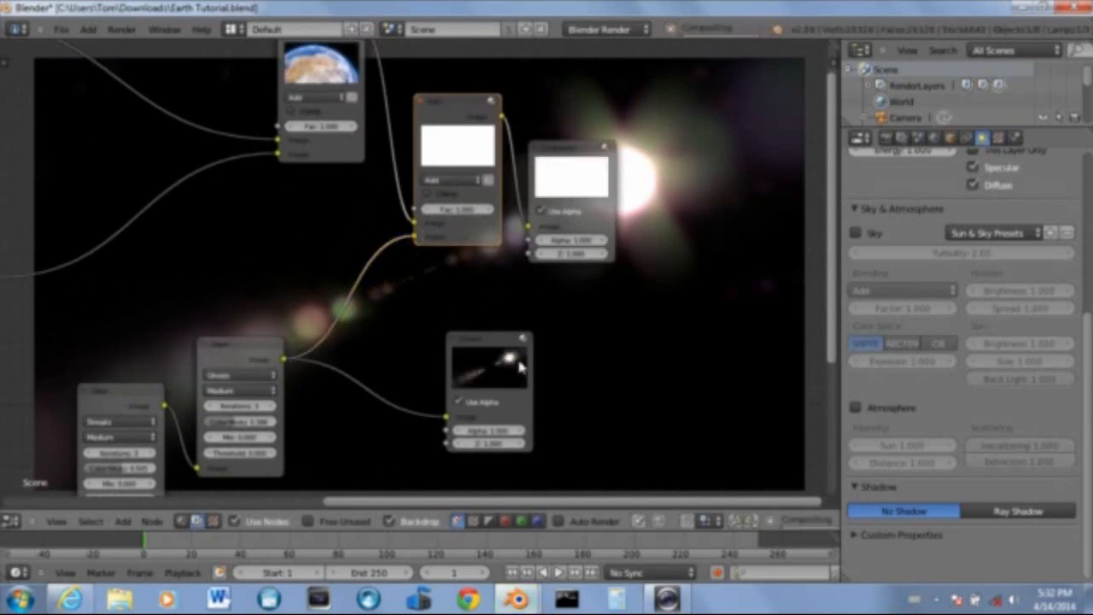
Reposition the new Add node so it sits clear of the Composite node, just before it
key(g)
click(470, 364)
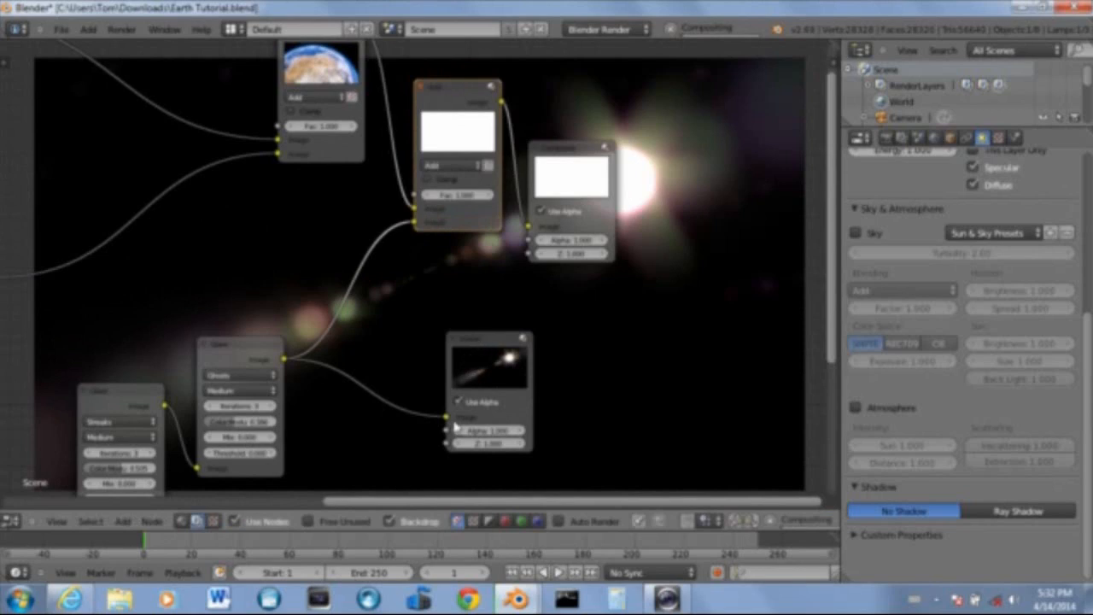
key(g)
click(447, 416)
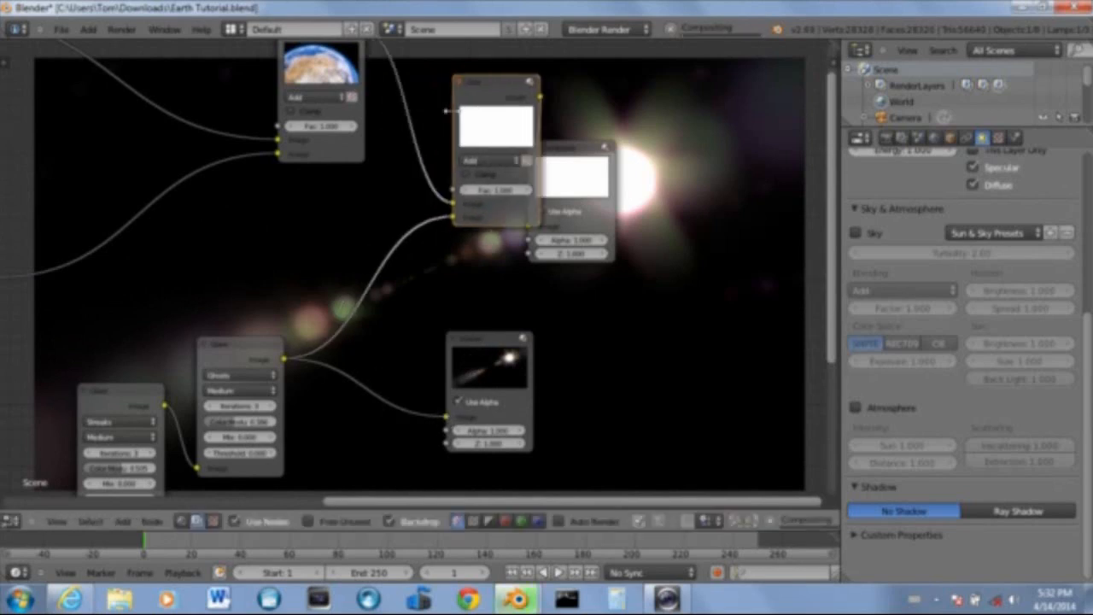
drag(485, 108, 429, 151)
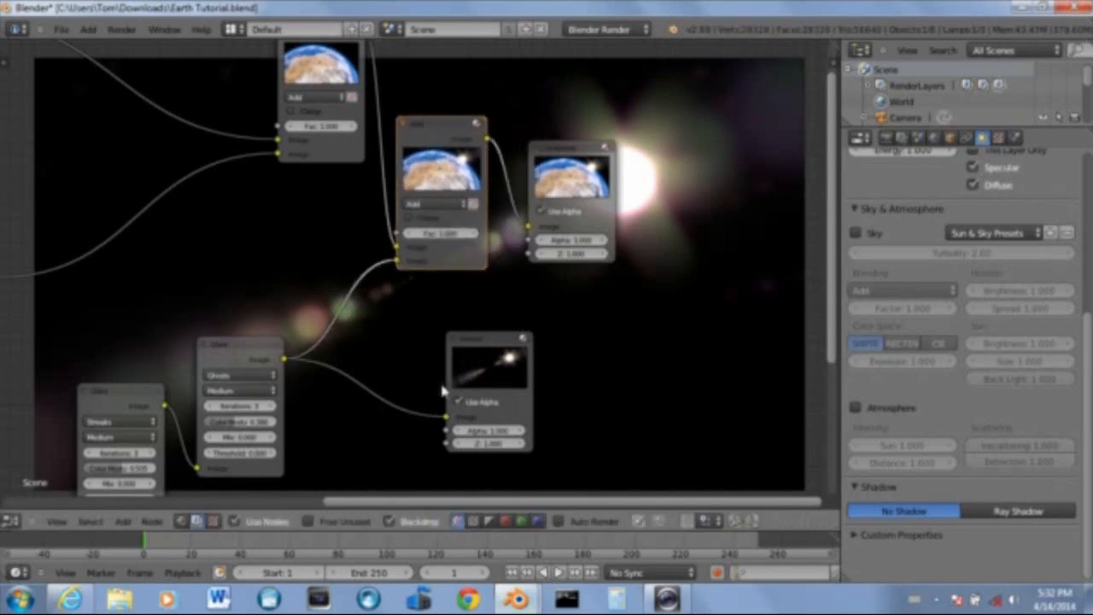
Feed the Viewer node from the new Add node instead of the Ghosts Glare, place it below the Composite node and inspect the combined image
drag(448, 419, 401, 427)
drag(488, 140, 445, 419)
drag(476, 353, 612, 319)
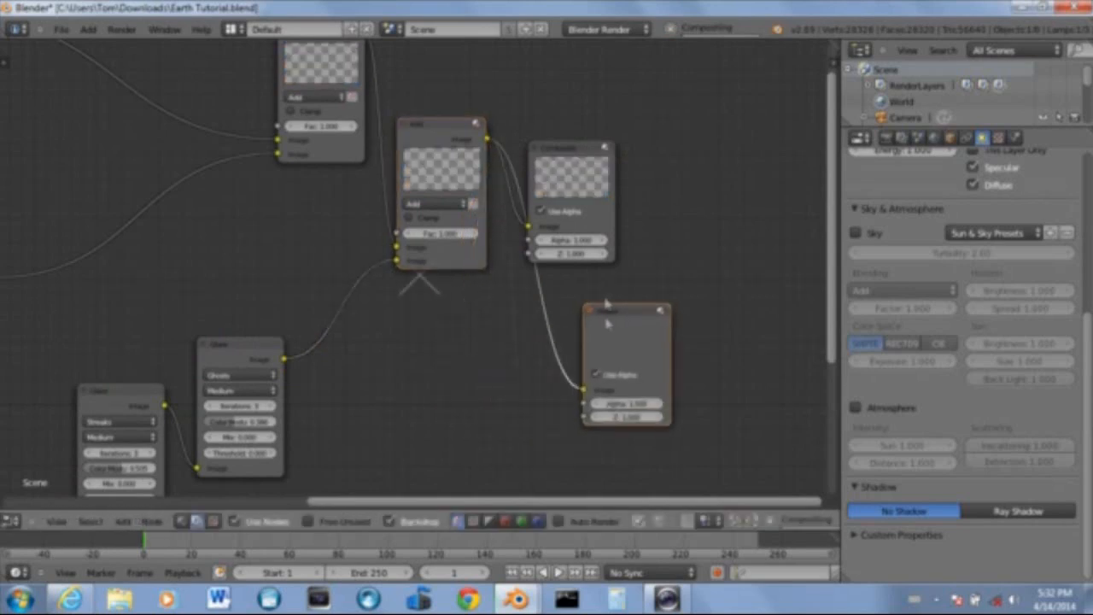
scroll(569, 284, down, 1)
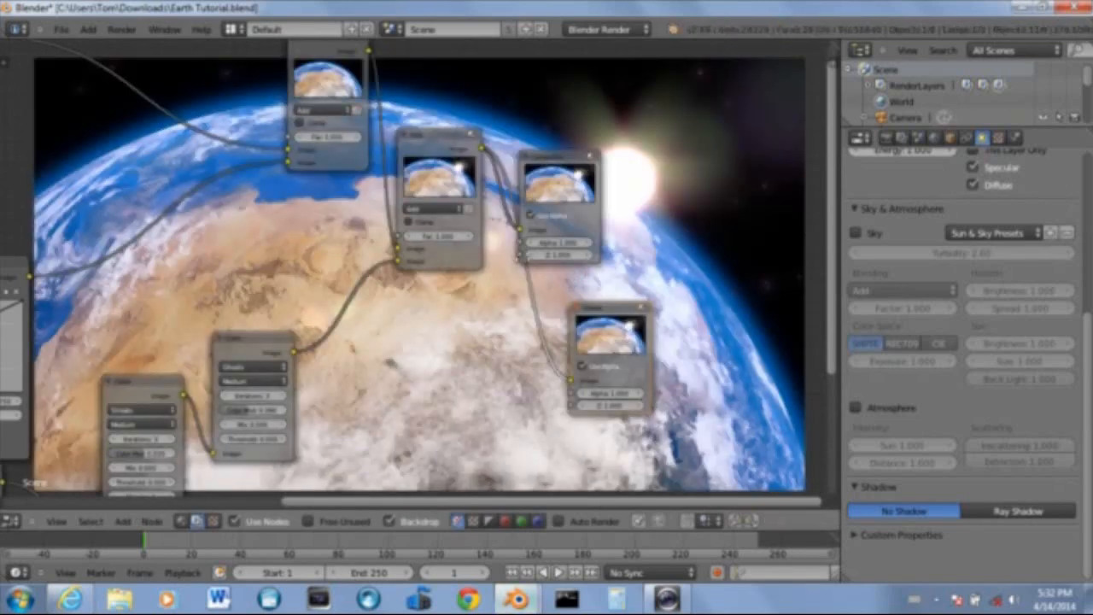
scroll(518, 265, down, 1)
scroll(517, 265, down, 6)
middle_drag(628, 284, 726, 53)
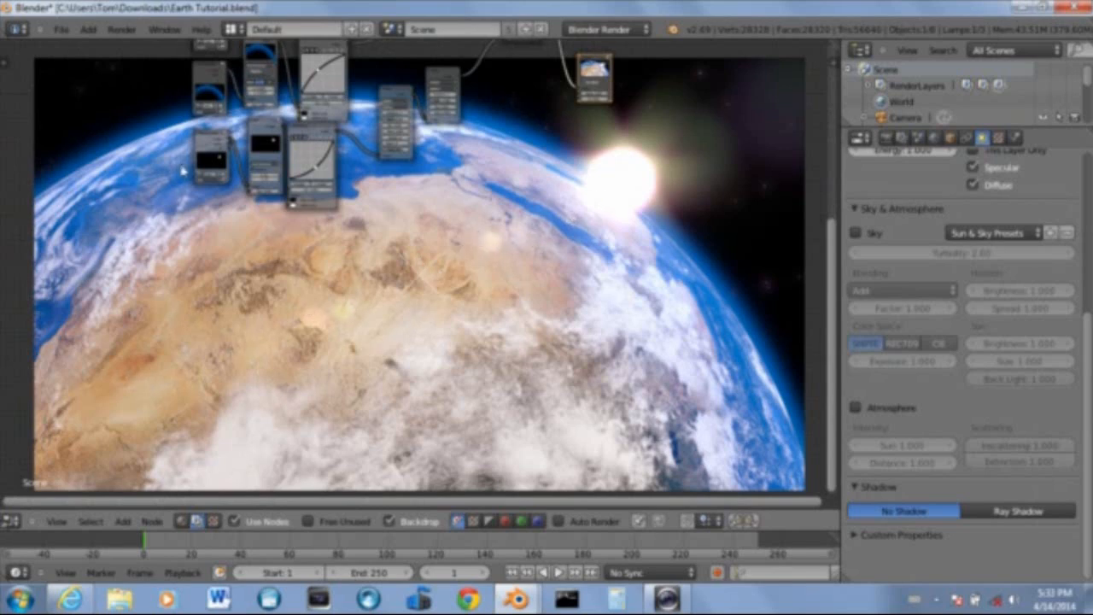
Reconnect the Viewer node's Image input to the Ghosts Glare output and move the Viewer closer to the Glare node
scroll(527, 255, up, 2)
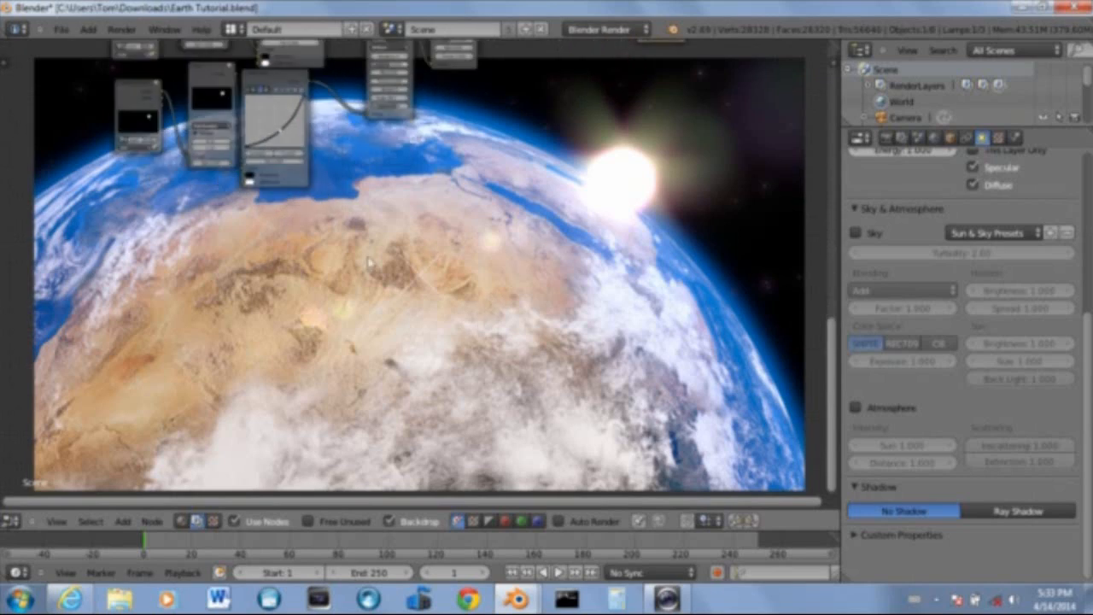
scroll(442, 222, up, 4)
middle_drag(418, 64, 347, 368)
scroll(346, 368, up, 7)
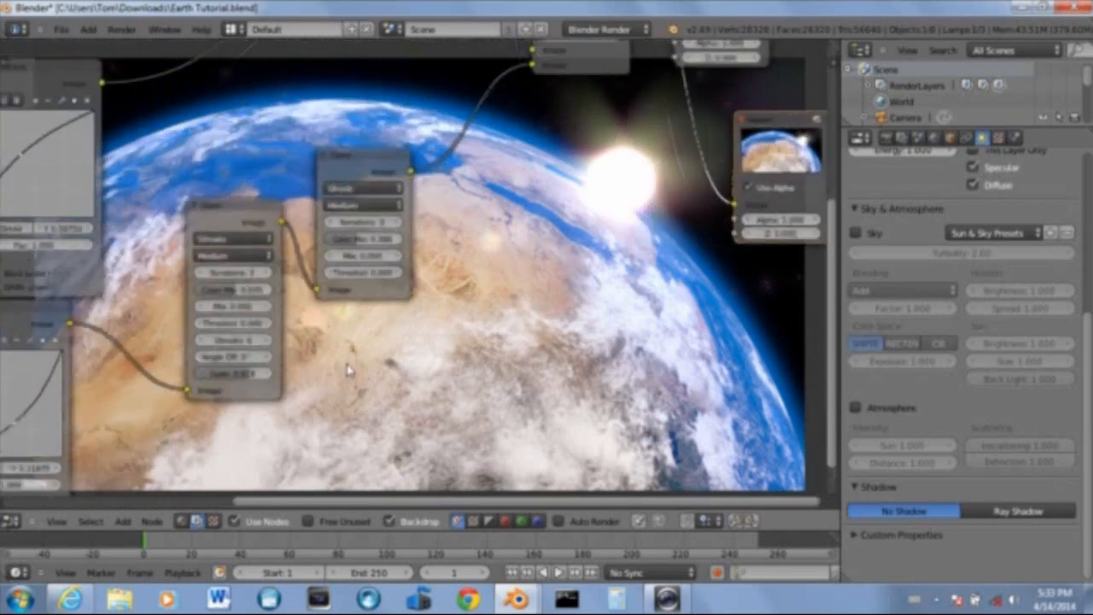
middle_drag(826, 102, 695, 186)
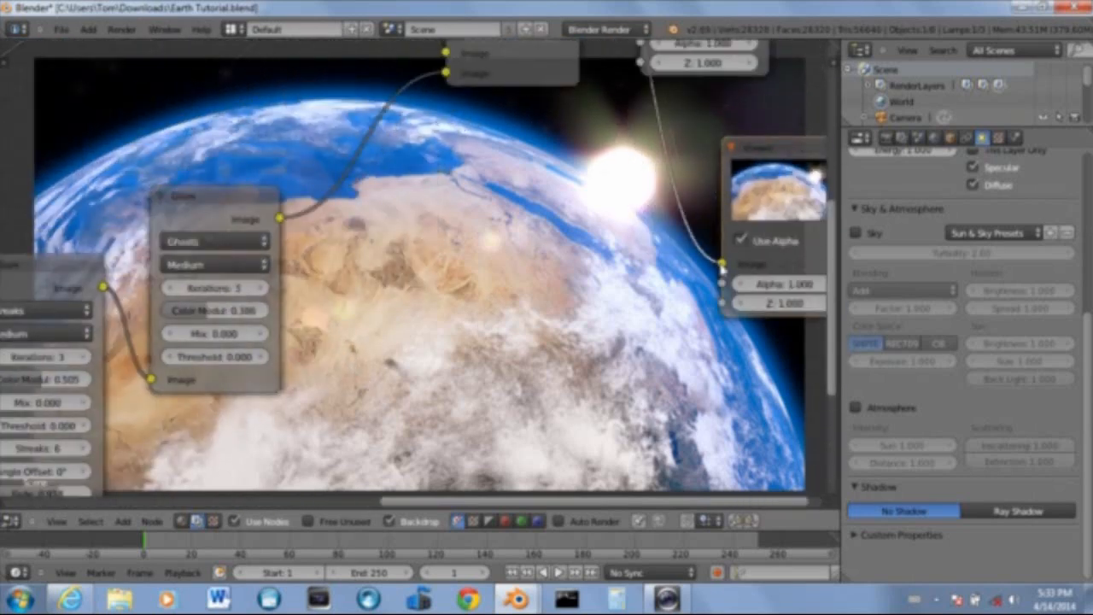
drag(723, 267, 357, 231)
drag(290, 221, 719, 263)
scroll(603, 264, down, 3)
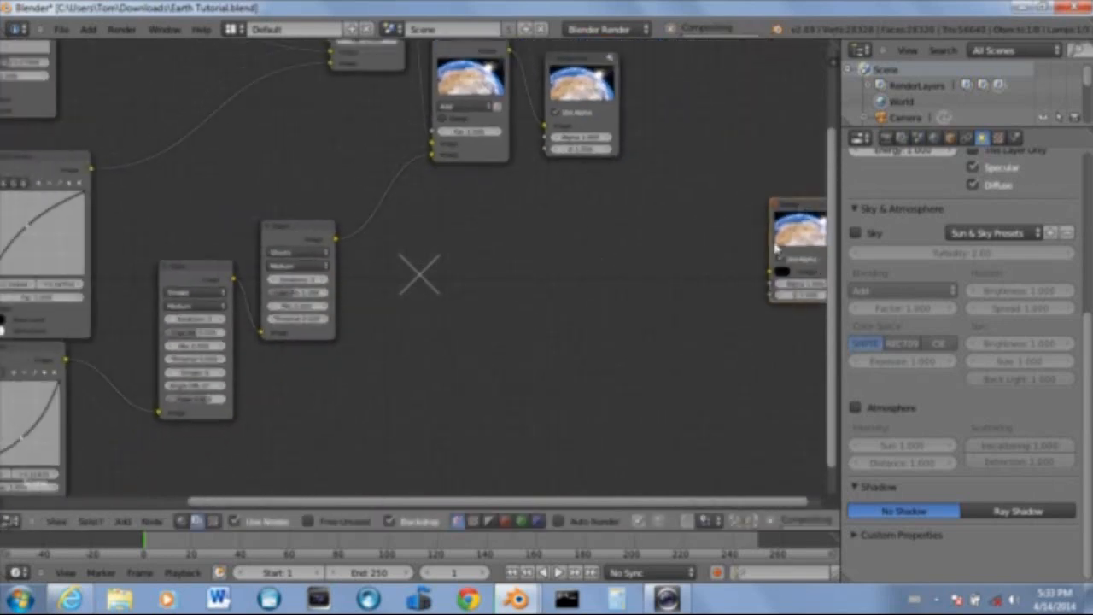
drag(338, 242, 771, 272)
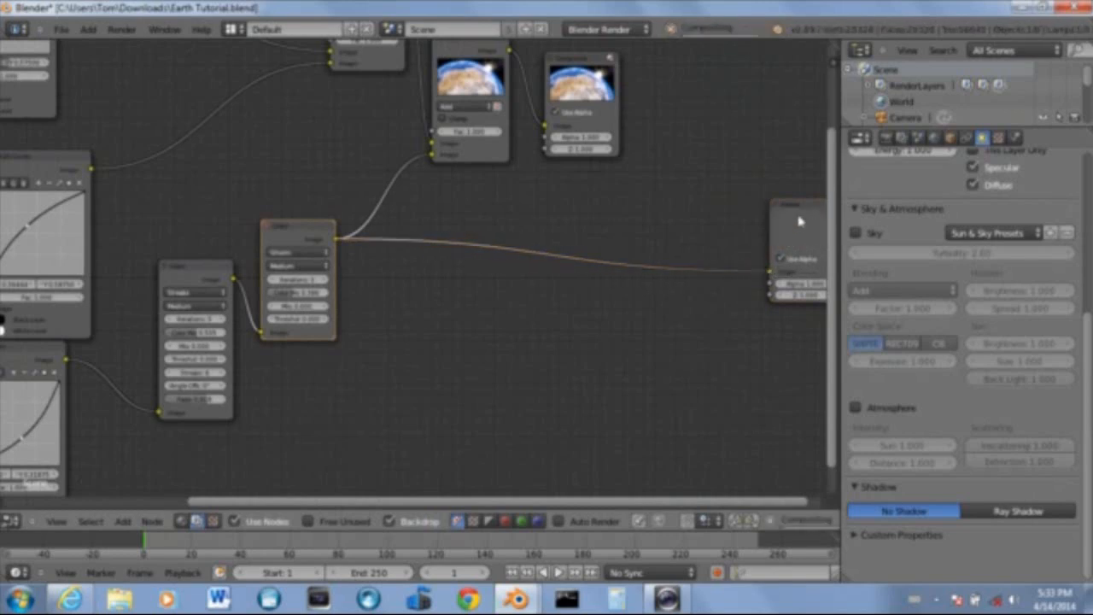
drag(799, 222, 556, 222)
Try a color modulation of 1.000 on the Ghosts Glare node
scroll(387, 261, up, 4)
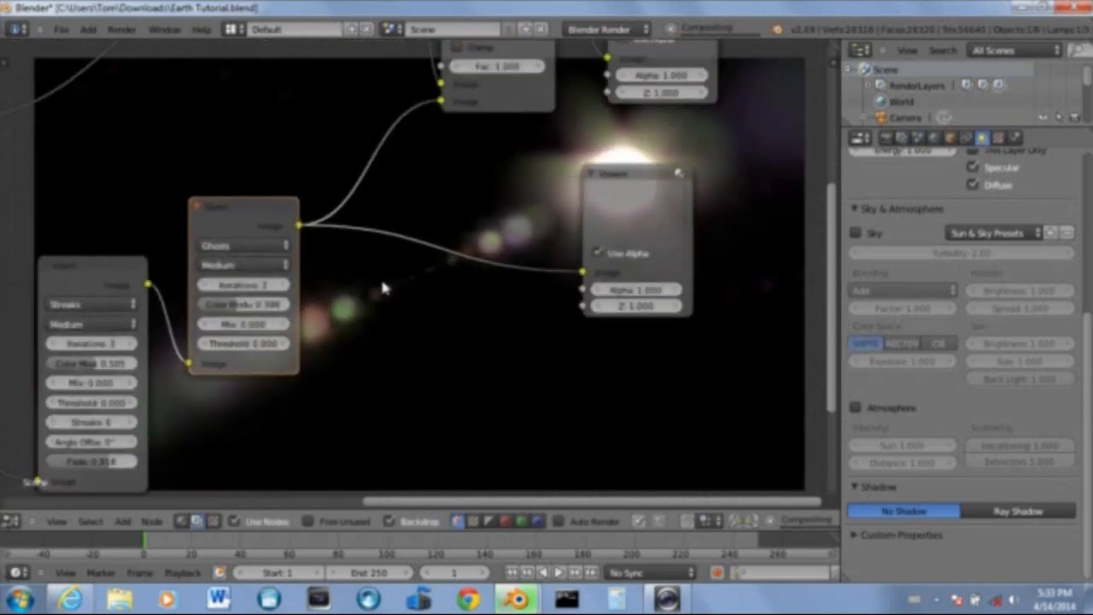
scroll(386, 236, up, 3)
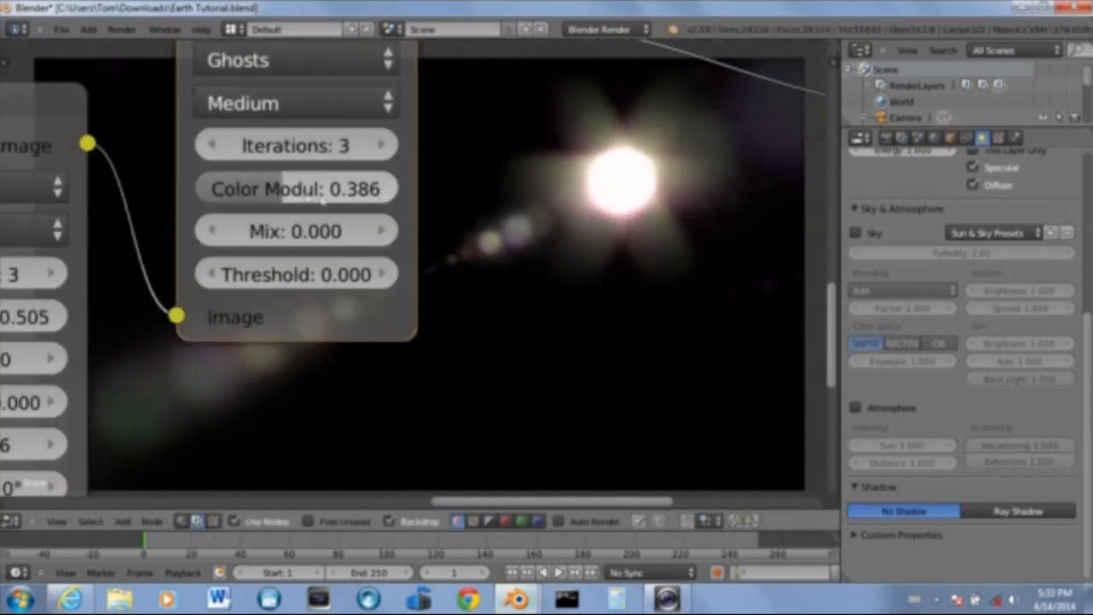
drag(299, 195, 439, 191)
middle_drag(557, 197, 455, 166)
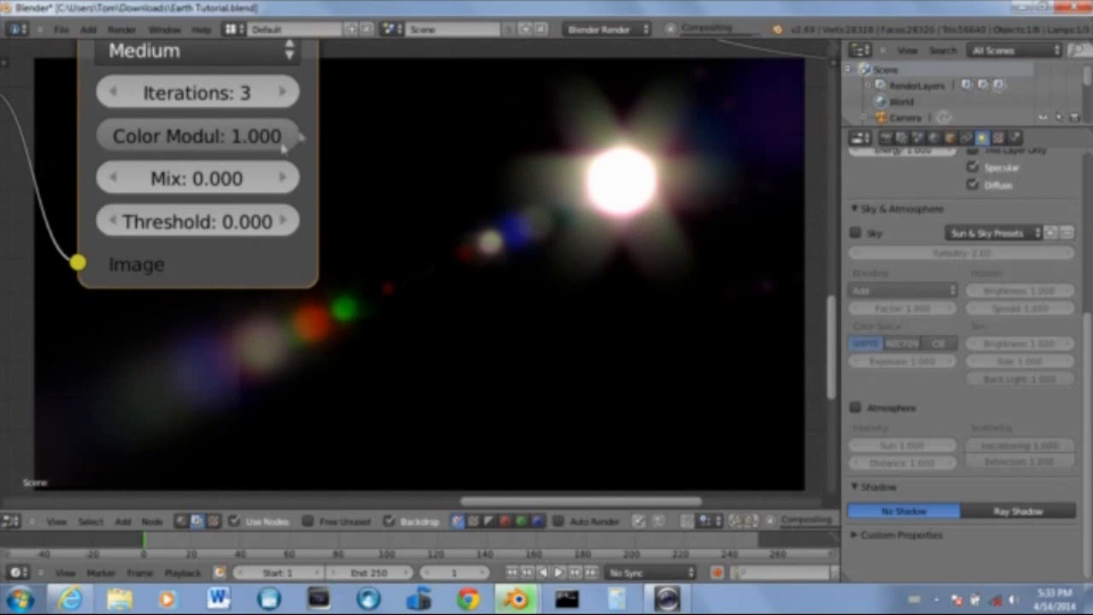
Set the Ghosts Glare node's color modulation to 0.382
drag(272, 140, 194, 142)
scroll(547, 203, down, 7)
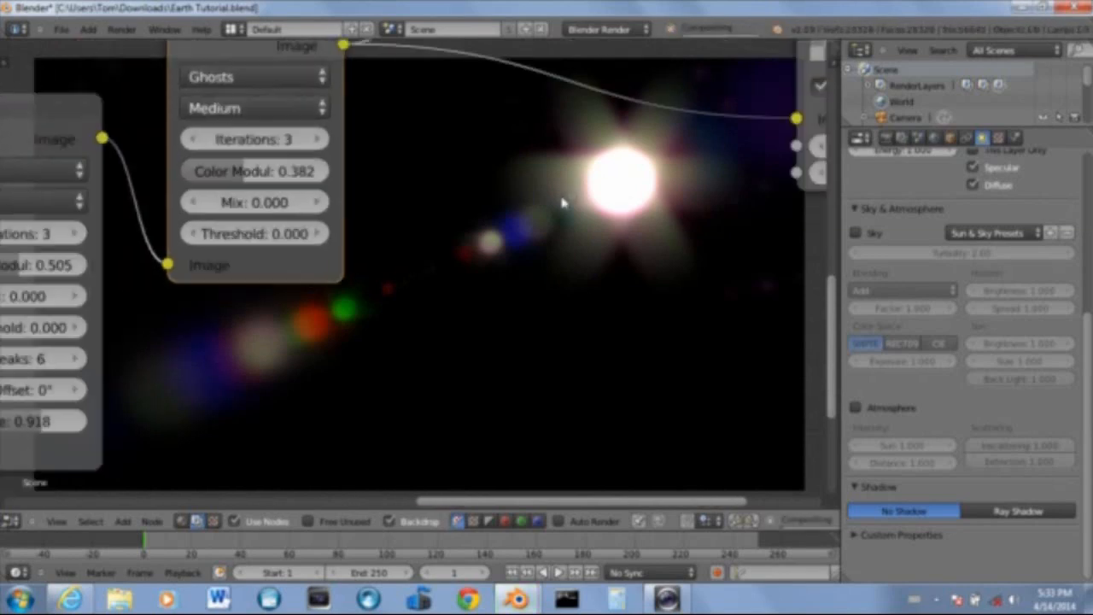
mouse_move(440, 353)
middle_down()
mouse_move(454, 313)
mouse_move(447, 351)
middle_up()
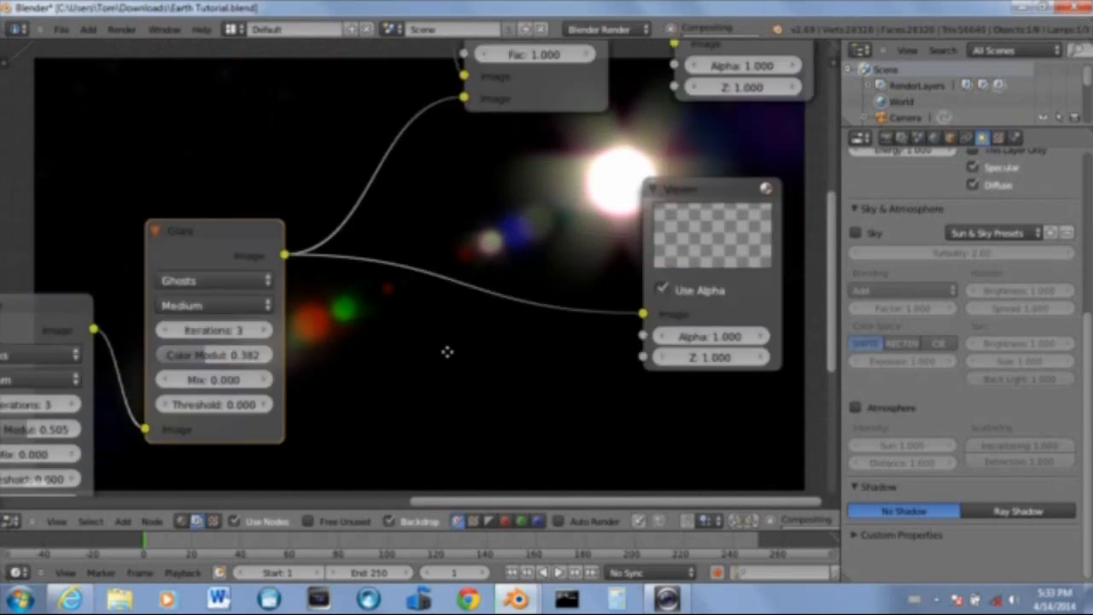
scroll(453, 298, down, 2)
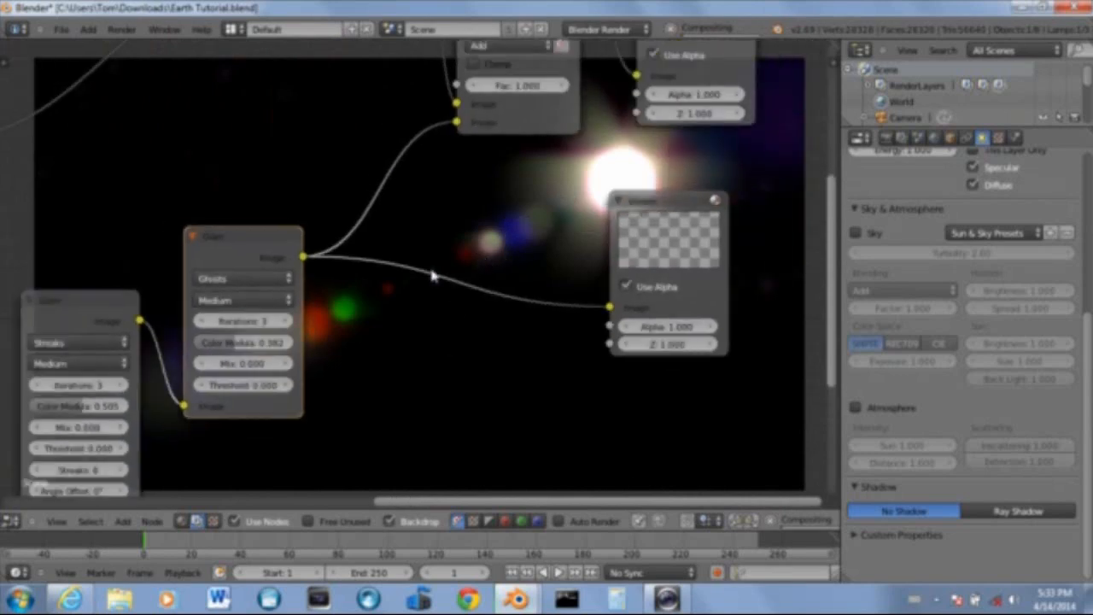
Add an RGB Curves node between the Ghosts Glare and Viewer nodes and connect the Glare output to its Image input
scroll(433, 276, down, 1)
key(shift+a)
mouse_move(416, 247)
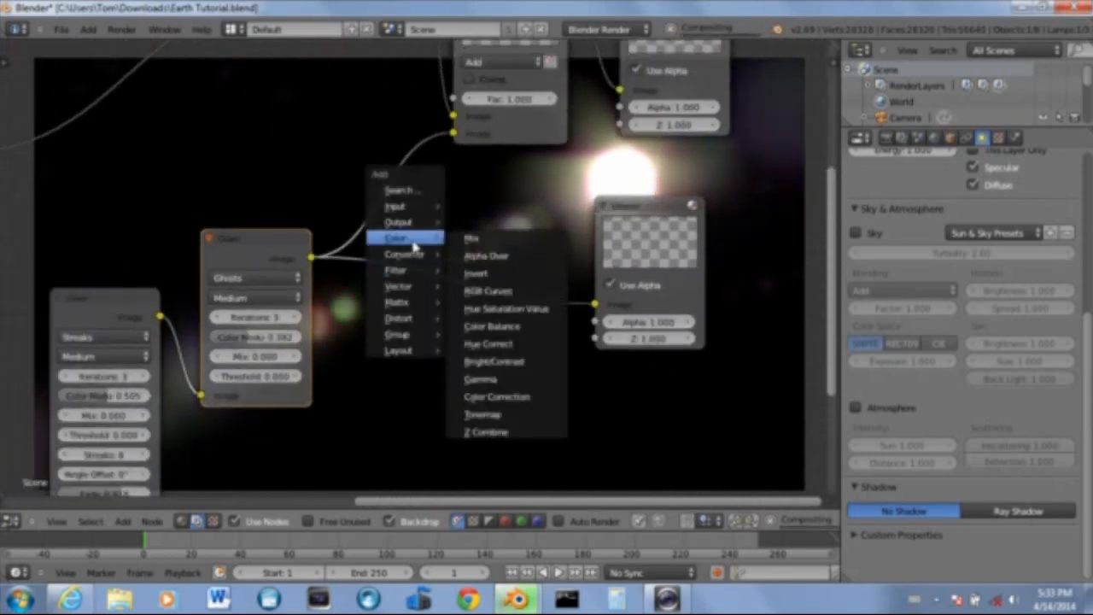
click(495, 290)
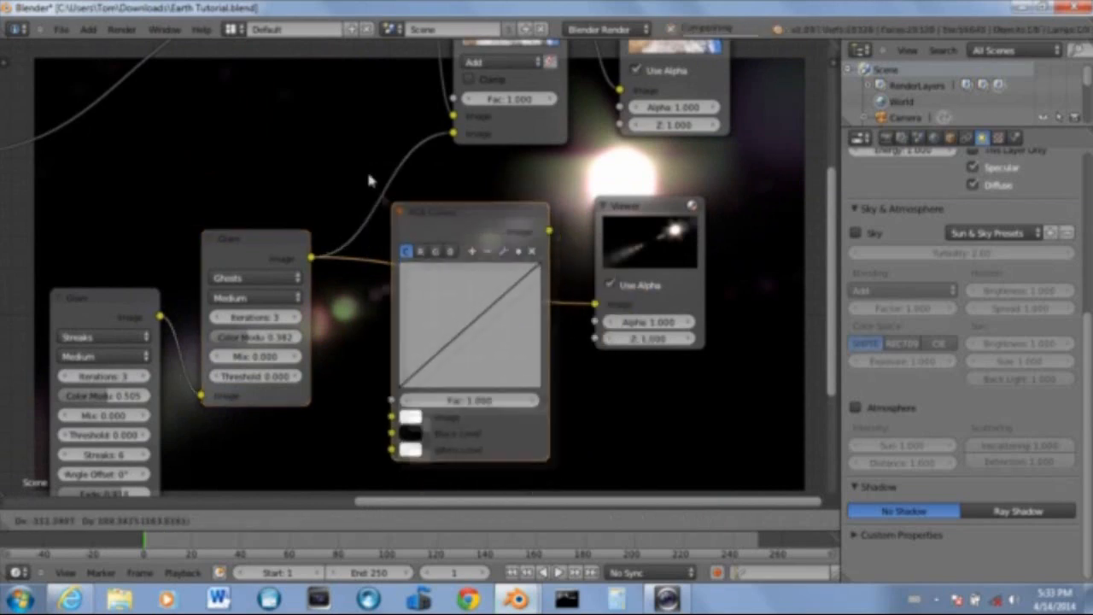
click(340, 256)
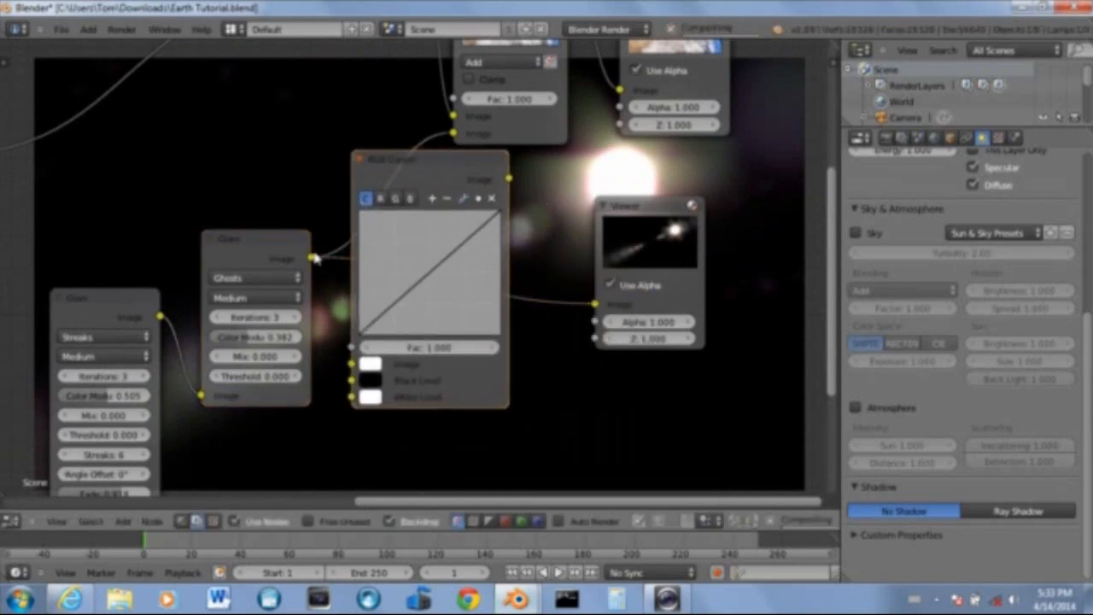
key(g)
click(384, 364)
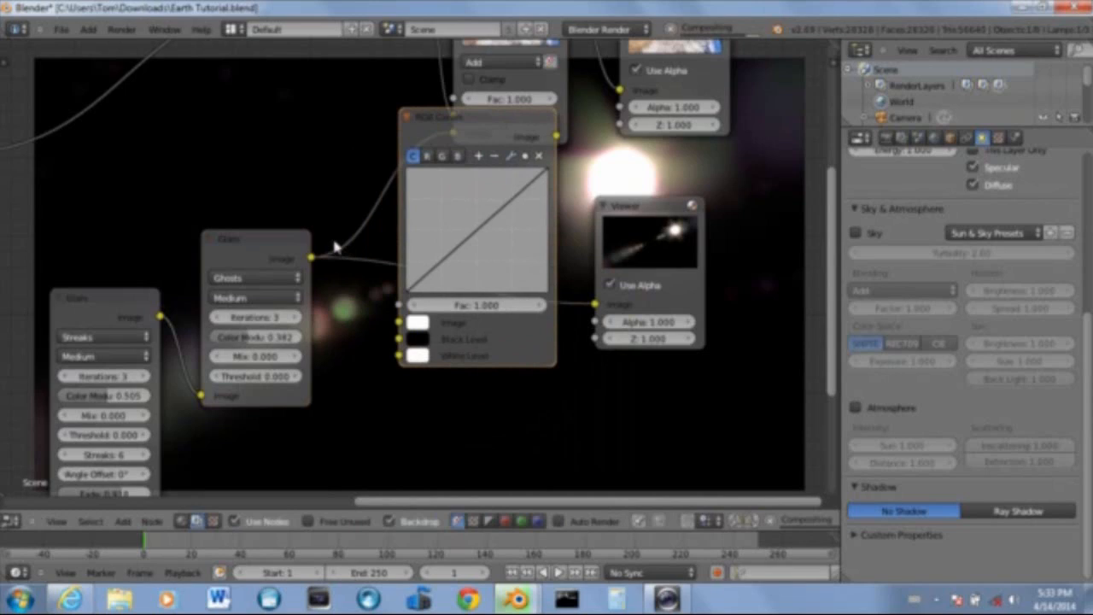
drag(313, 258, 398, 322)
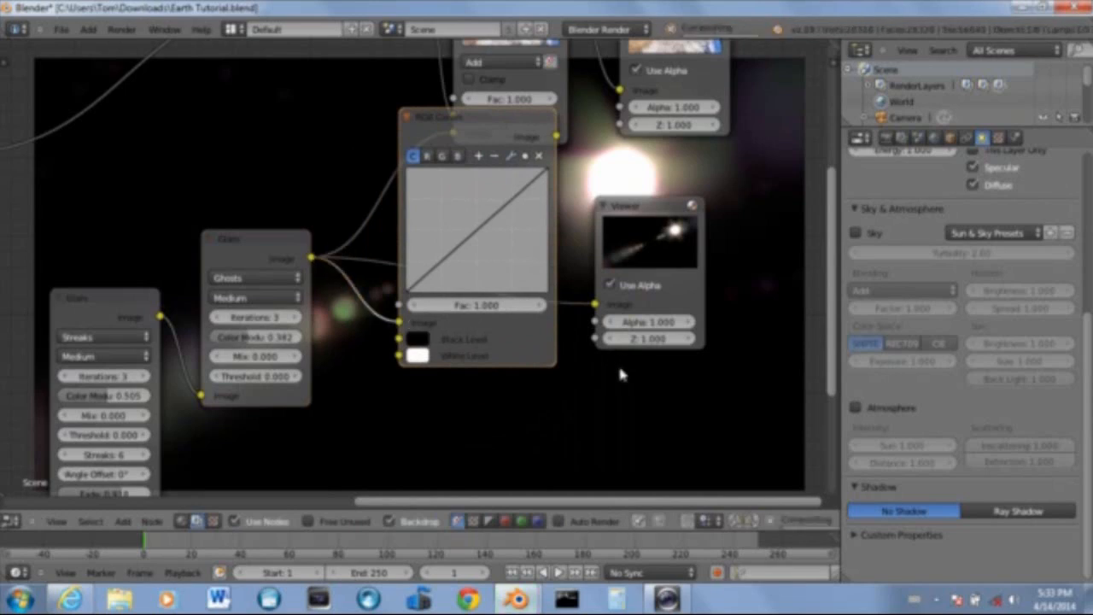
Save the project over the existing Earth Tutorial.blend file
scroll(620, 369, down, 2)
scroll(580, 406, down, 1)
middle_drag(538, 345, 486, 159)
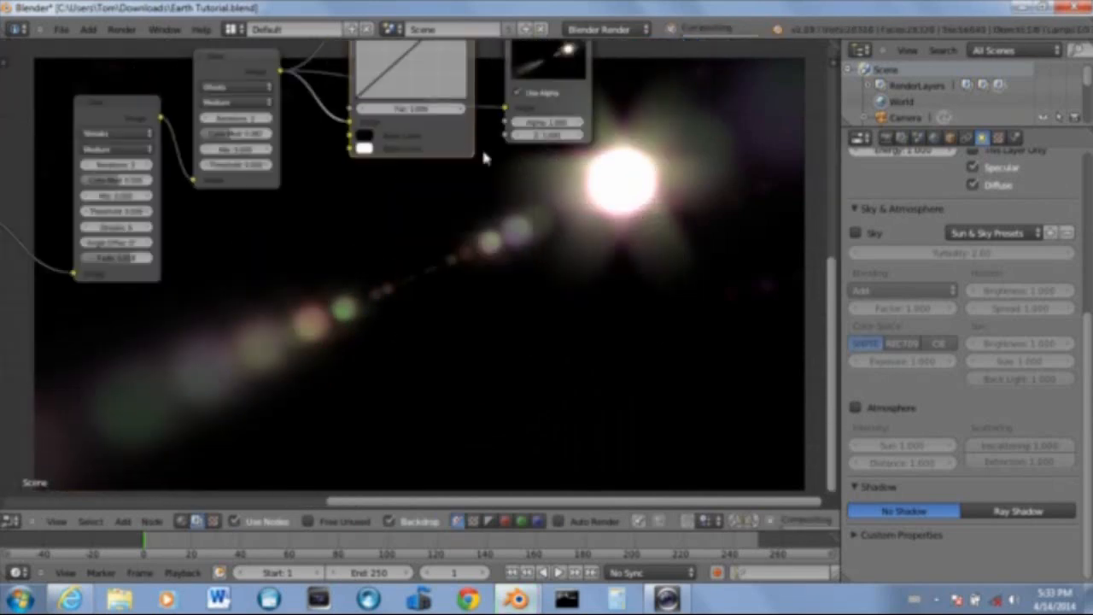
middle_drag(525, 206, 452, 415)
middle_drag(485, 323, 446, 422)
key(ctrl+s)
click(444, 316)
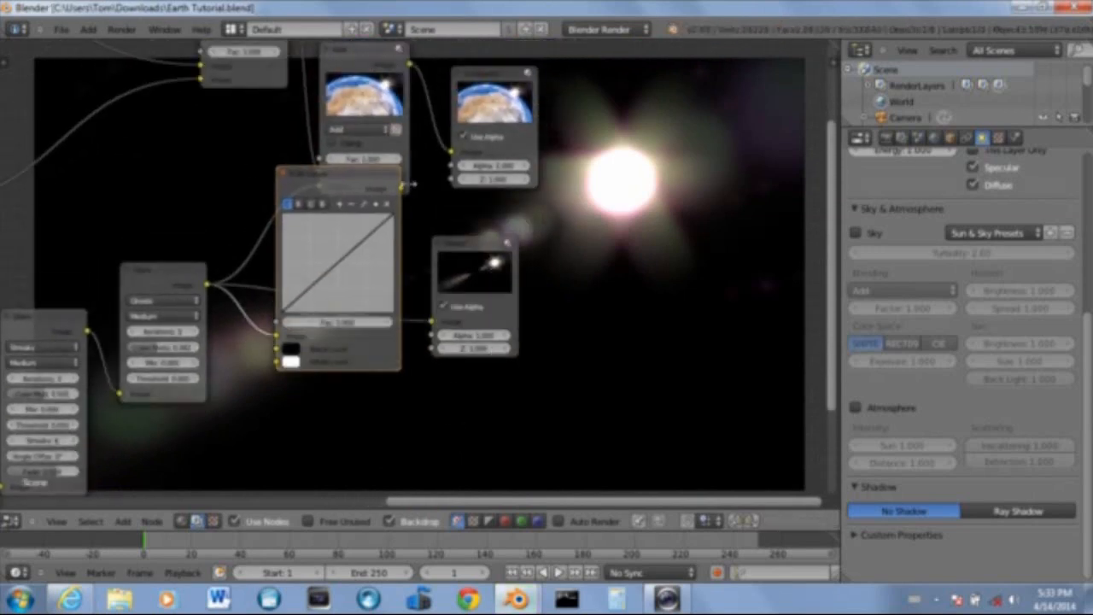
Feed the Viewer node from the new RGB Curves node, space it farther away and raise the curve's midpoint to about X 0.39, Y 0.63
drag(408, 193, 431, 324)
drag(459, 272, 540, 269)
scroll(540, 270, up, 3)
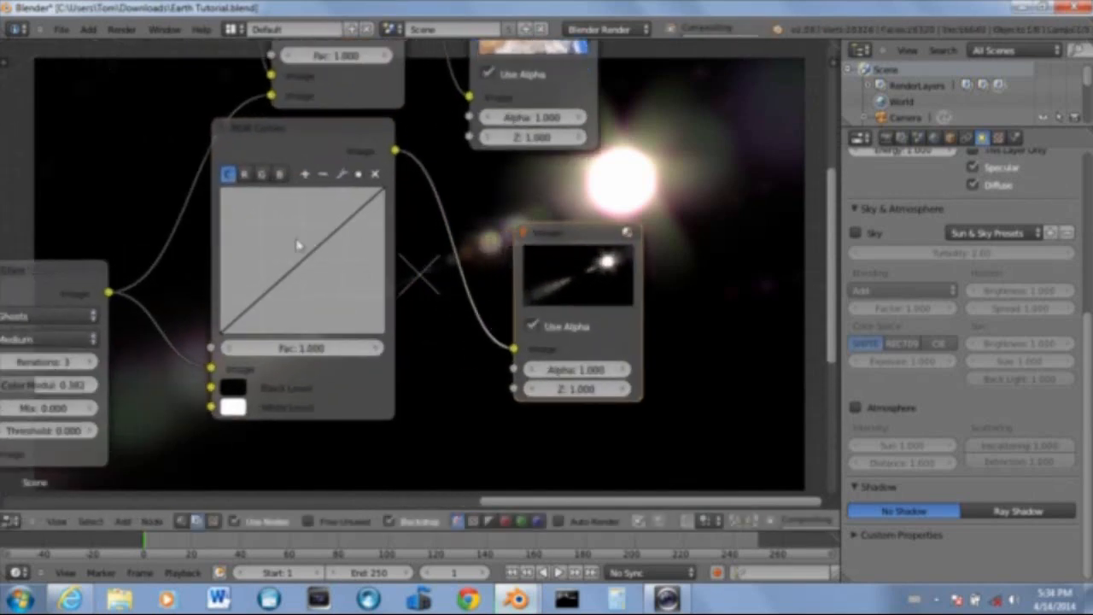
drag(303, 270, 284, 242)
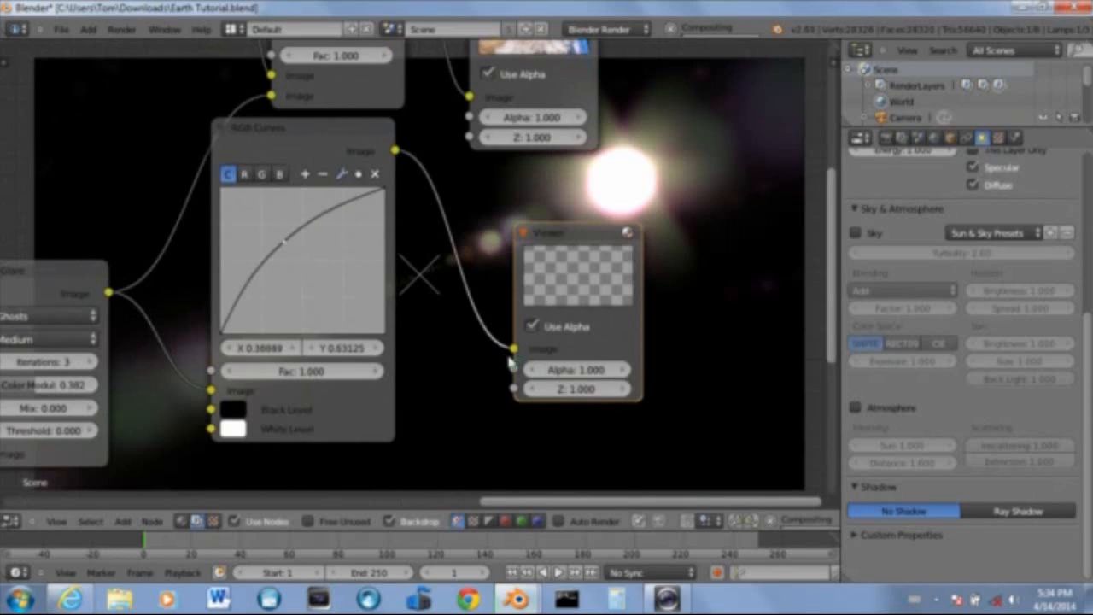
scroll(724, 339, down, 3)
middle_drag(724, 338, 479, 260)
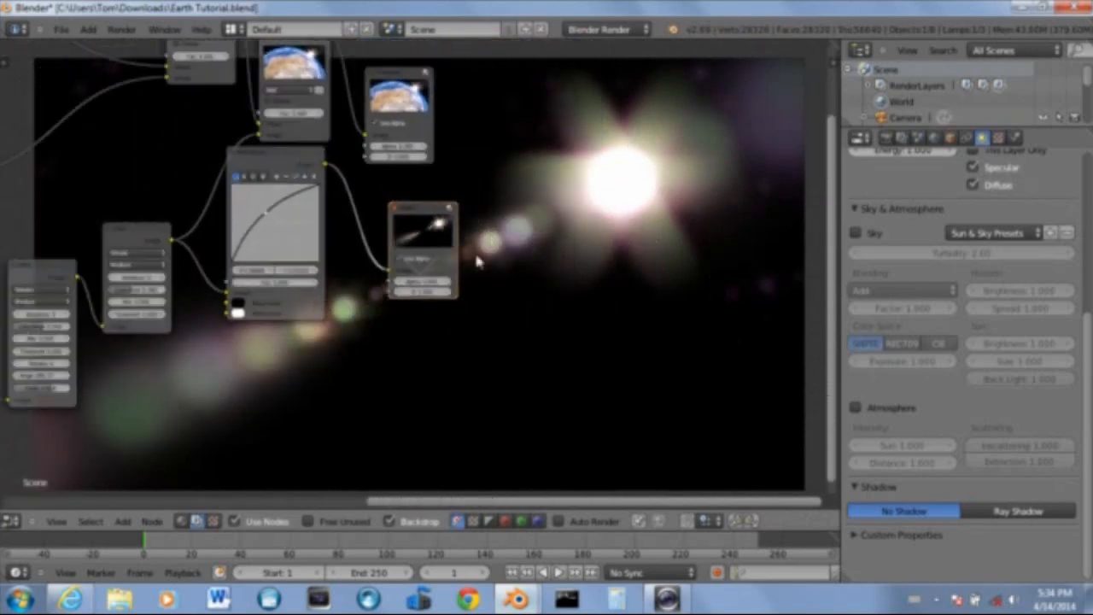
Move the glare's Add node and the Composite node farther along and connect the RGB Curves output to that Add node's second Image input
scroll(480, 260, down, 2)
middle_drag(538, 242, 504, 361)
scroll(527, 261, up, 1)
scroll(526, 260, up, 5)
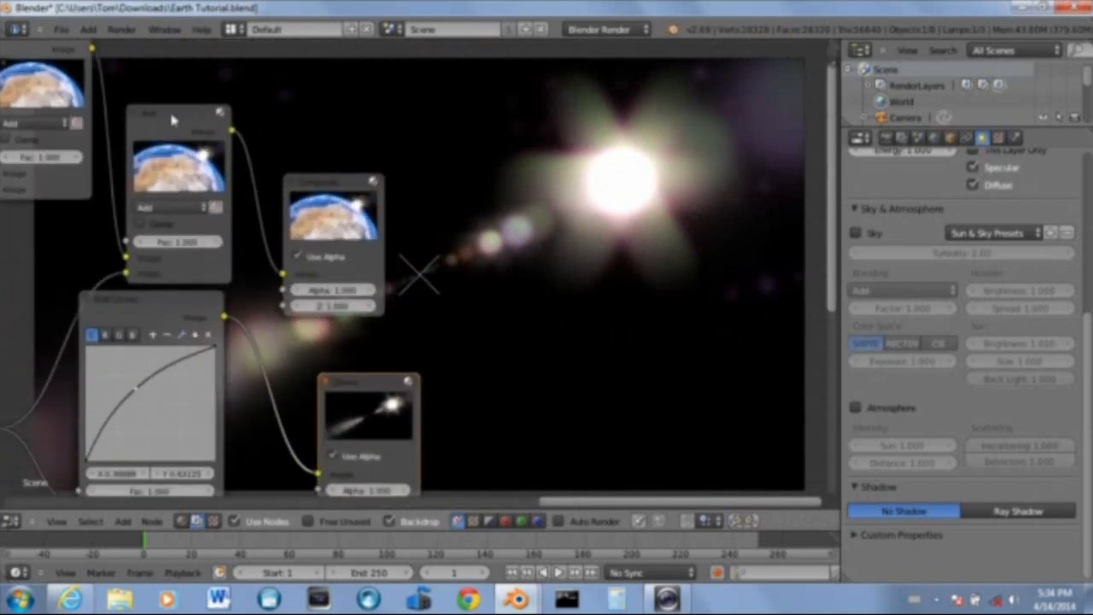
drag(170, 120, 224, 108)
drag(337, 190, 457, 177)
scroll(542, 286, down, 3)
middle_drag(546, 338, 504, 471)
scroll(661, 245, up, 3)
drag(247, 179, 331, 191)
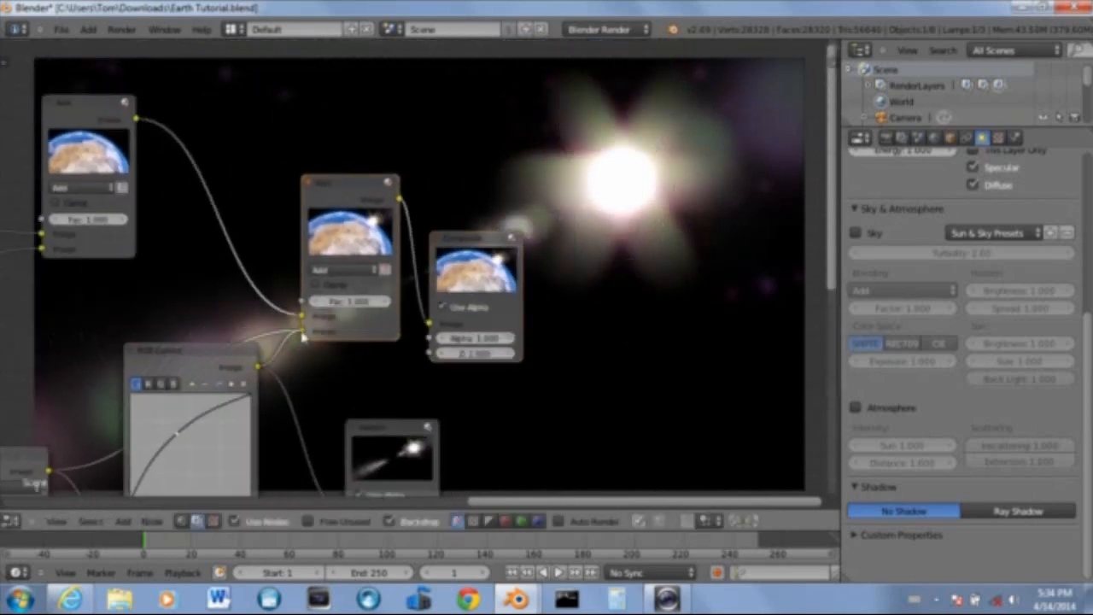
scroll(410, 350, down, 3)
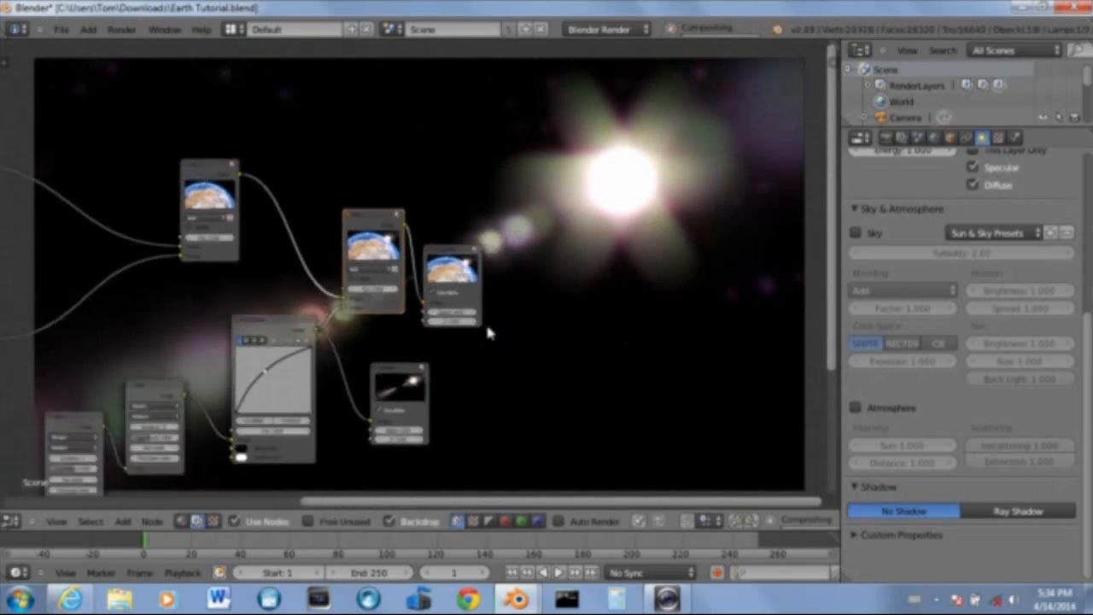
Change the node editor to the 3D View, render the camera image and save over the existing Earth Tutorial.blend file
click(11, 521)
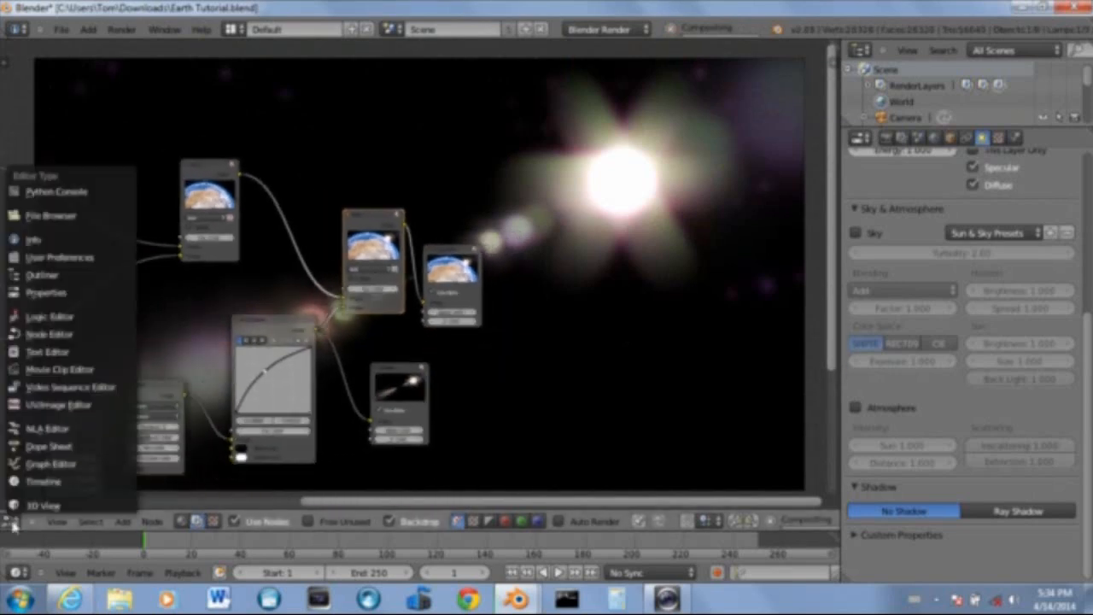
click(40, 508)
scroll(295, 427, down, 5)
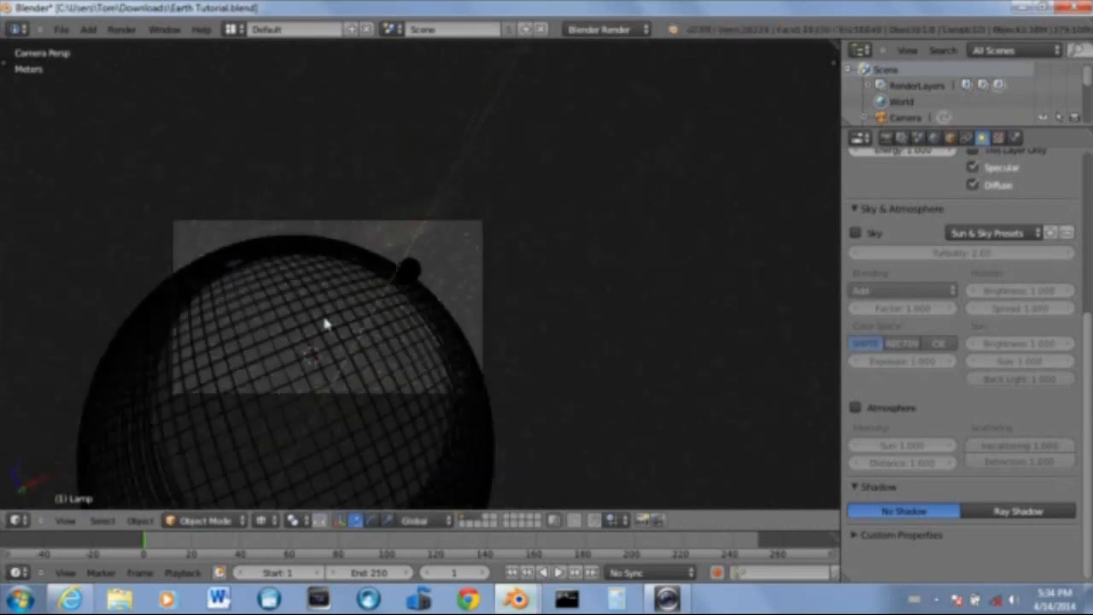
scroll(390, 288, up, 2)
key(F12)
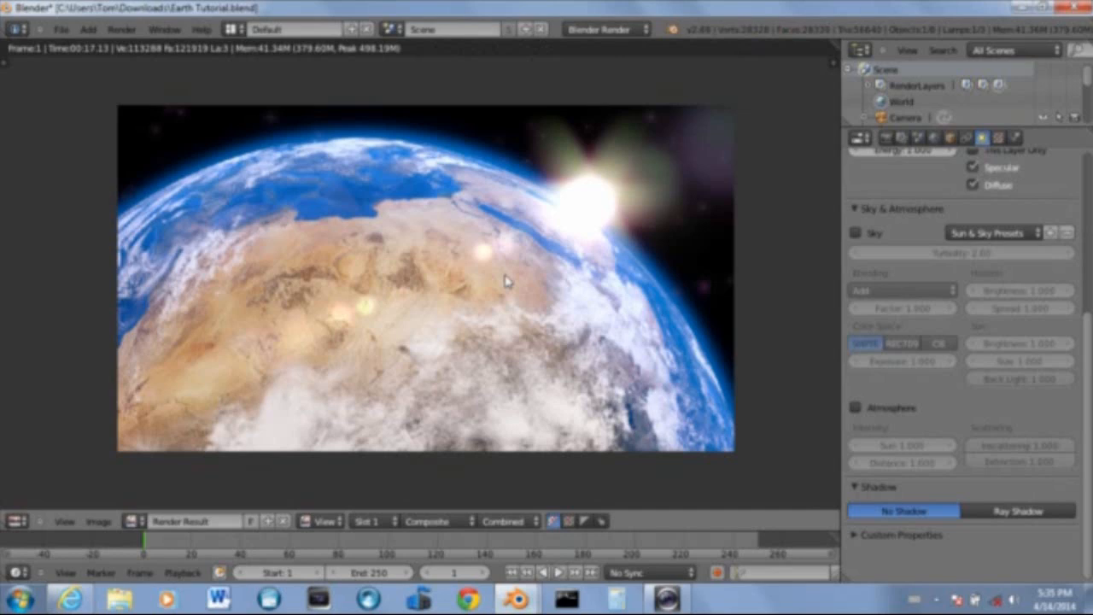
key(ctrl+s)
click(504, 280)
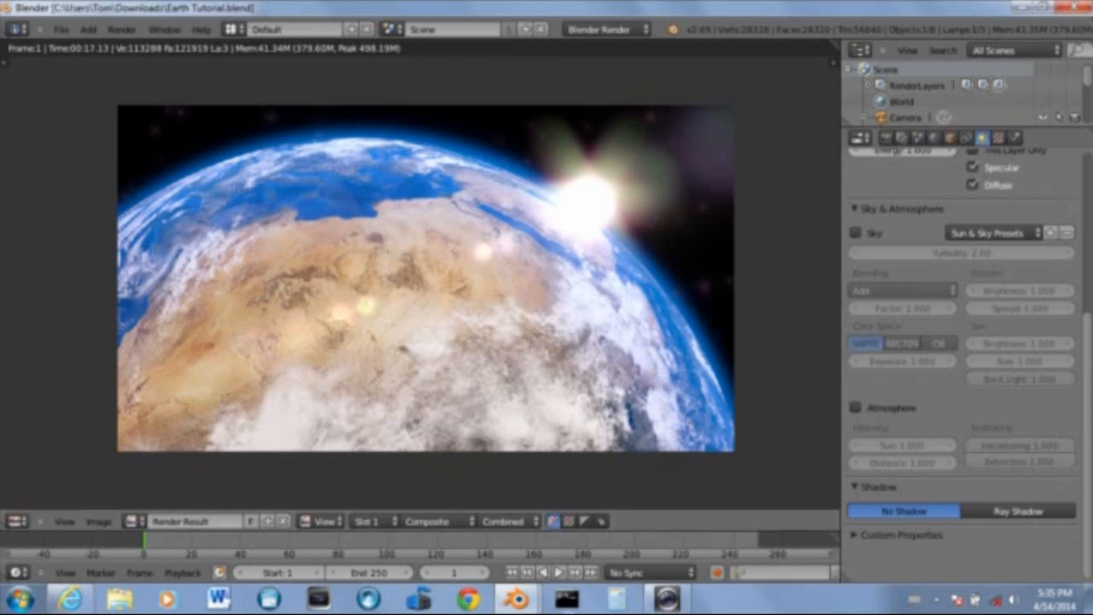
Open the Earth with Sun reference picture in Windows Live Photo Gallery beside Blender, compare it with the render and close the picture
click(120, 599)
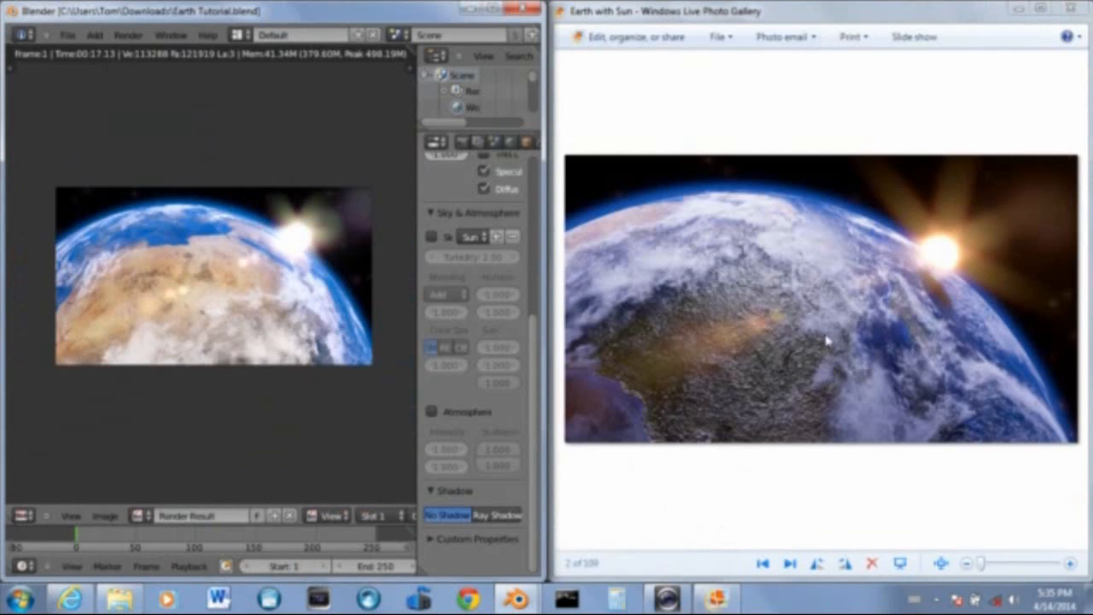
scroll(241, 299, up, 2)
scroll(235, 304, down, 2)
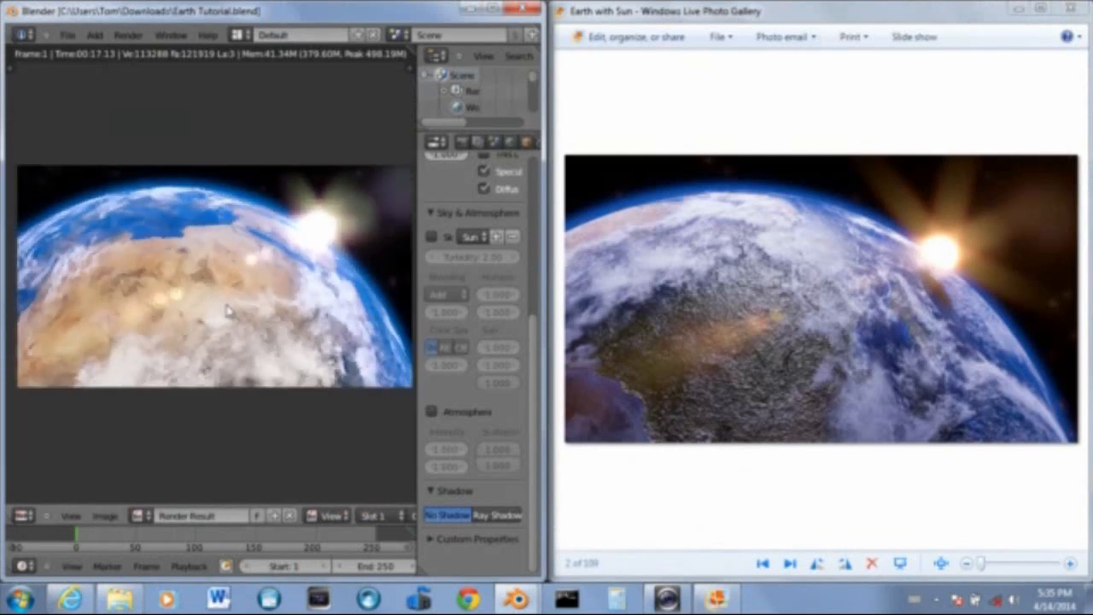
scroll(242, 299, up, 1)
click(1072, 8)
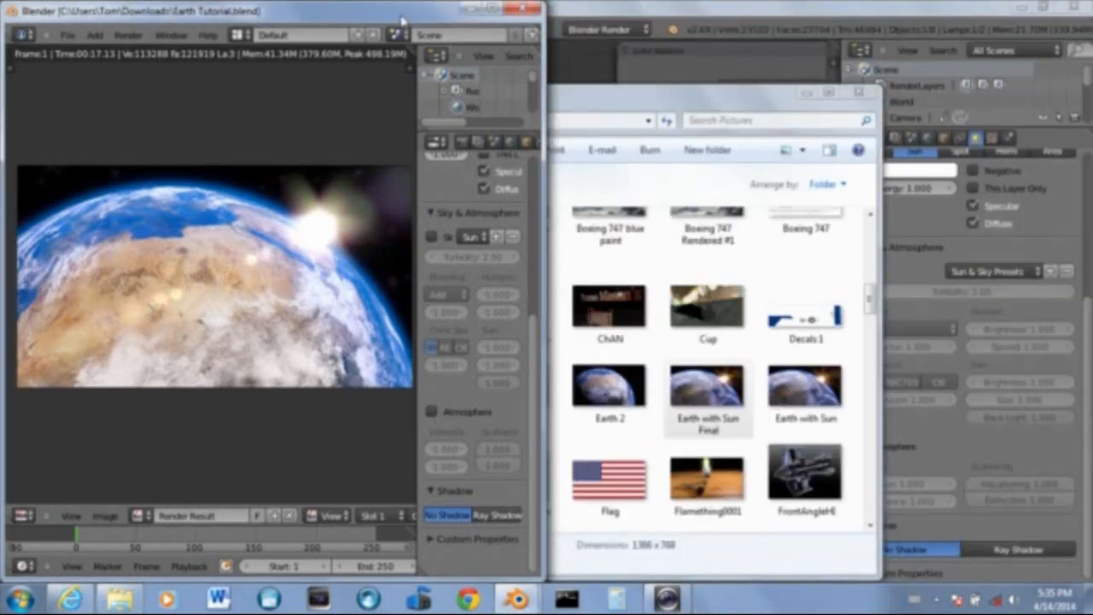
Return the Blender window to full-screen size and examine the sun glare and ghosts over the Earth in the render
drag(400, 12, 400, 156)
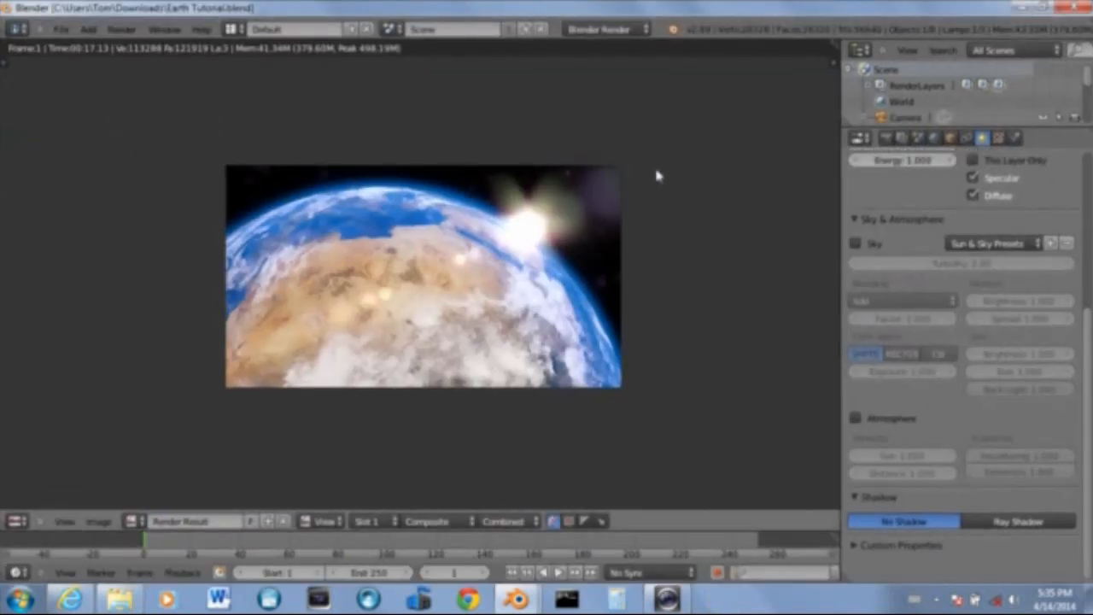
scroll(530, 244, up, 2)
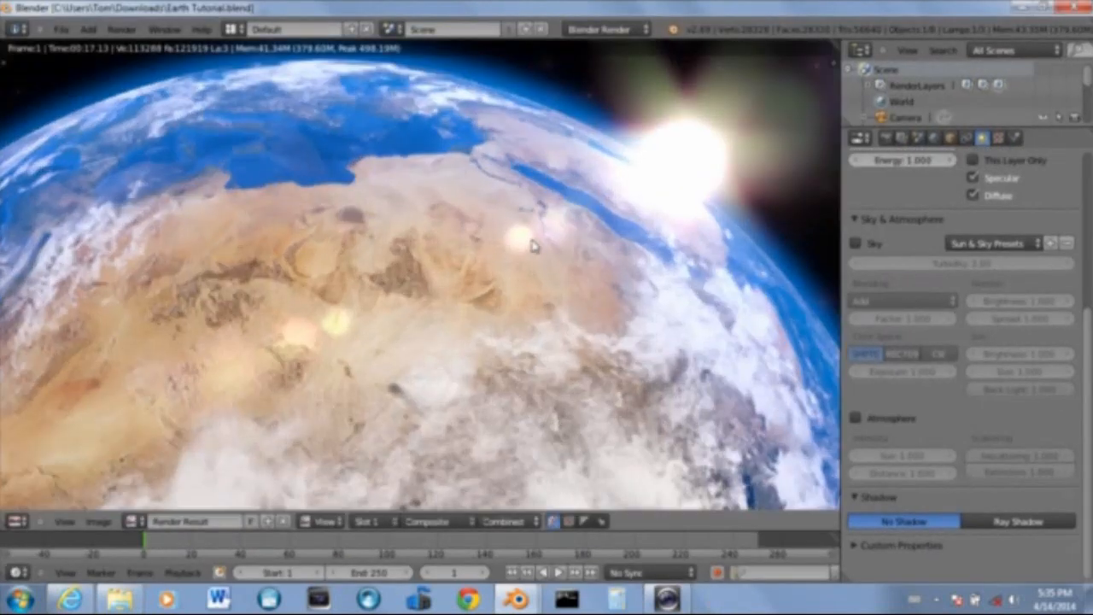
scroll(531, 245, down, 2)
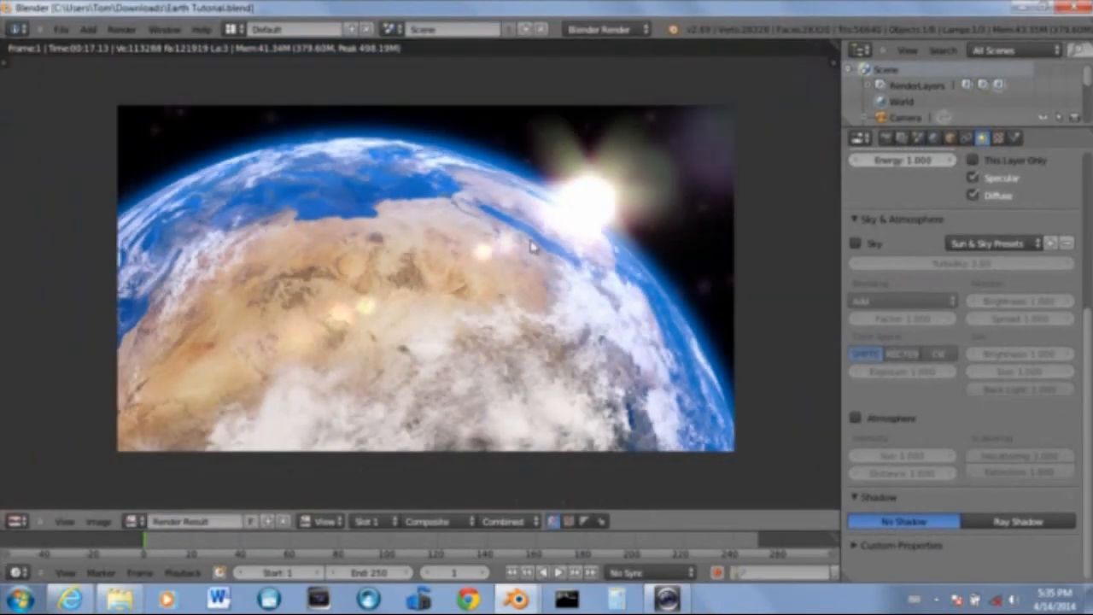